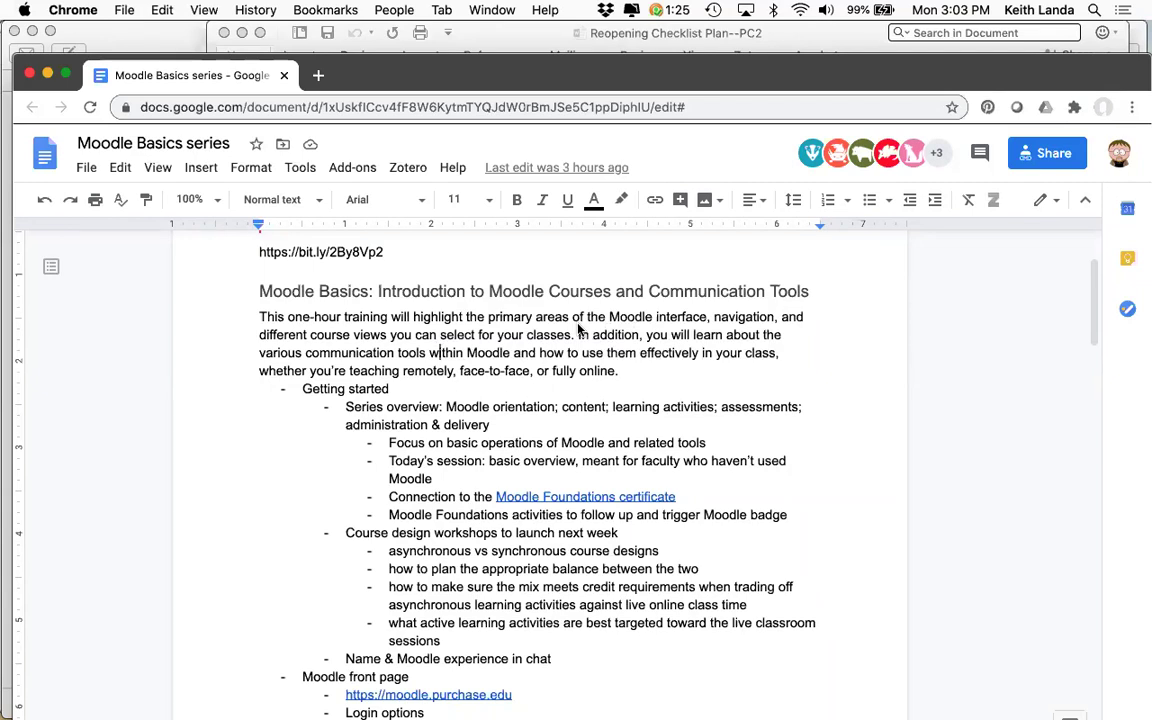
- Highlight the Moodle orientation and content topics in the outline's series overview line
{"action": "left_click", "coordinate": [449, 406]}
{"action": "double_click", "coordinate": [462, 406]}
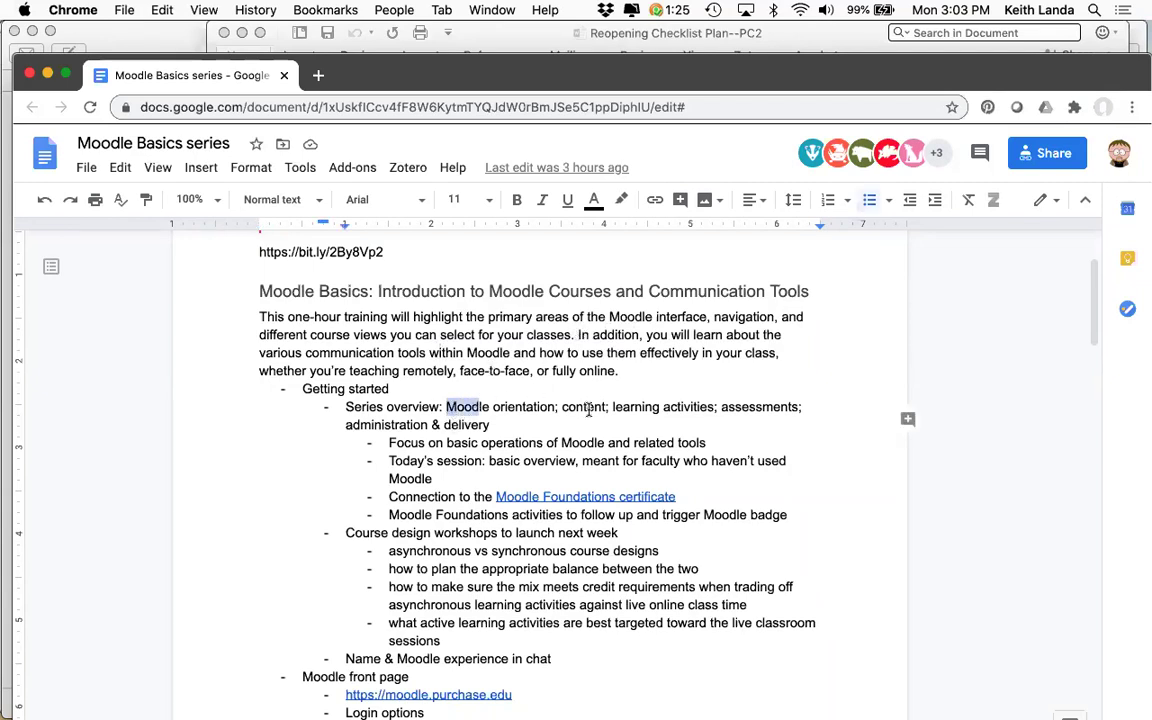
{"action": "double_click", "coordinate": [590, 406]}
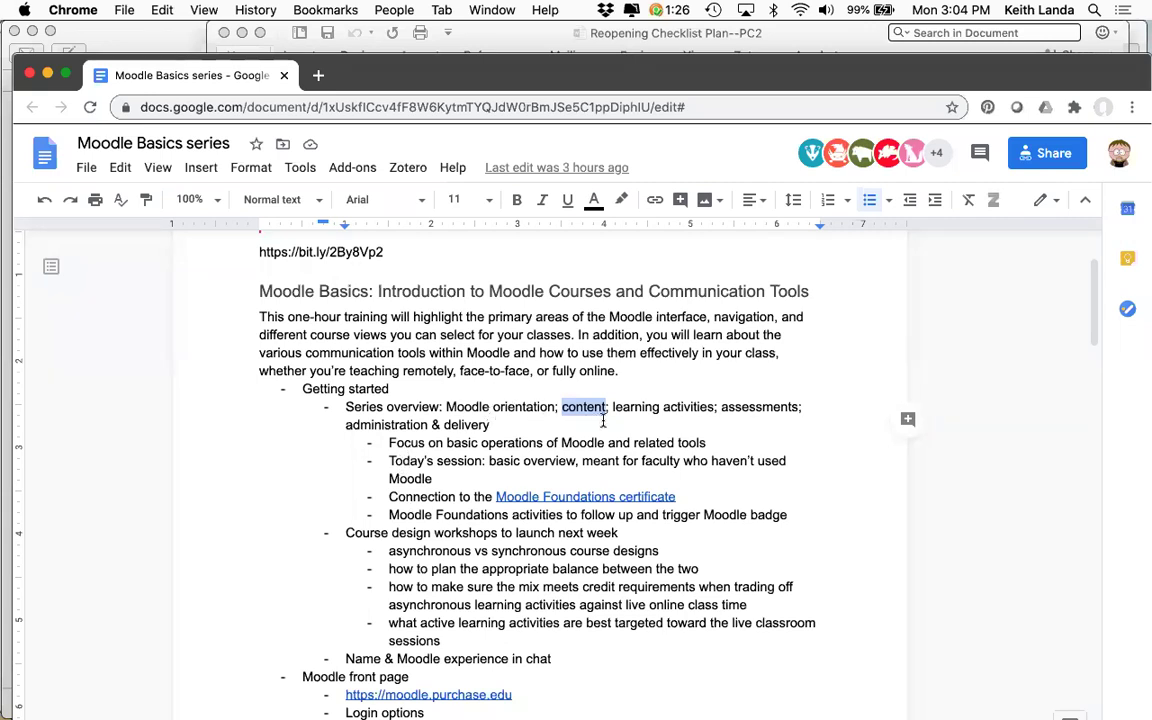
- Open the linked Moodle Foundations certificate course and examine its general information and course formats sections
{"action": "left_click", "coordinate": [552, 497]}
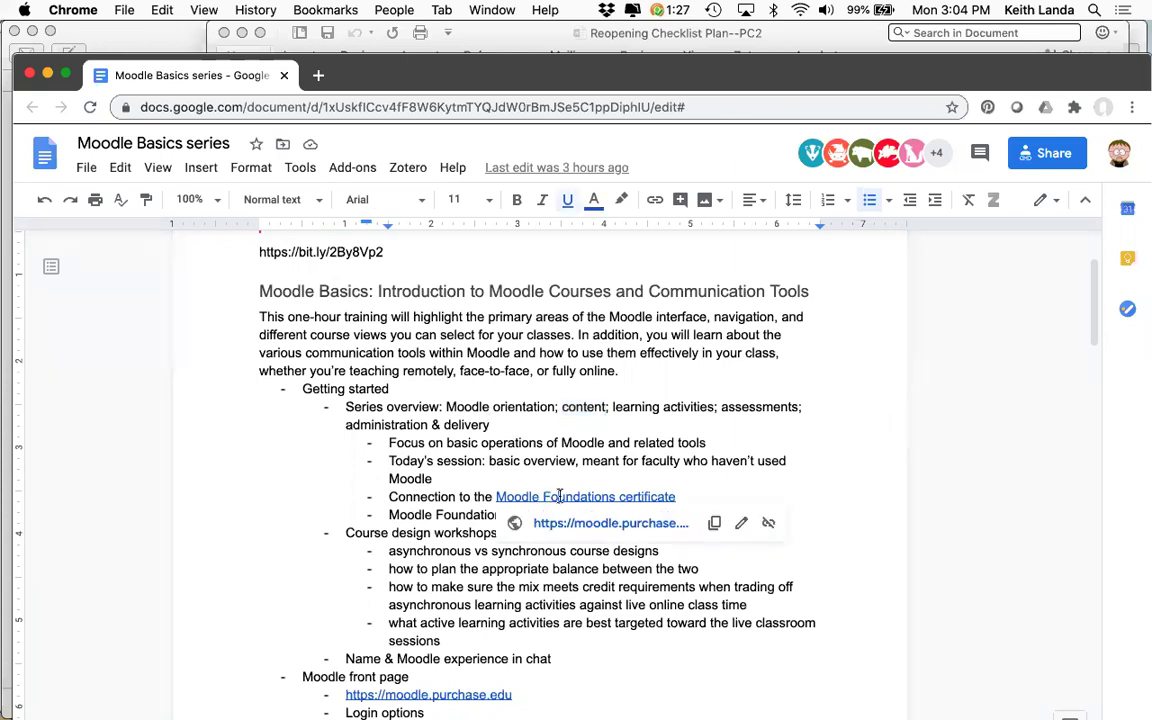
{"action": "left_click", "coordinate": [563, 523]}
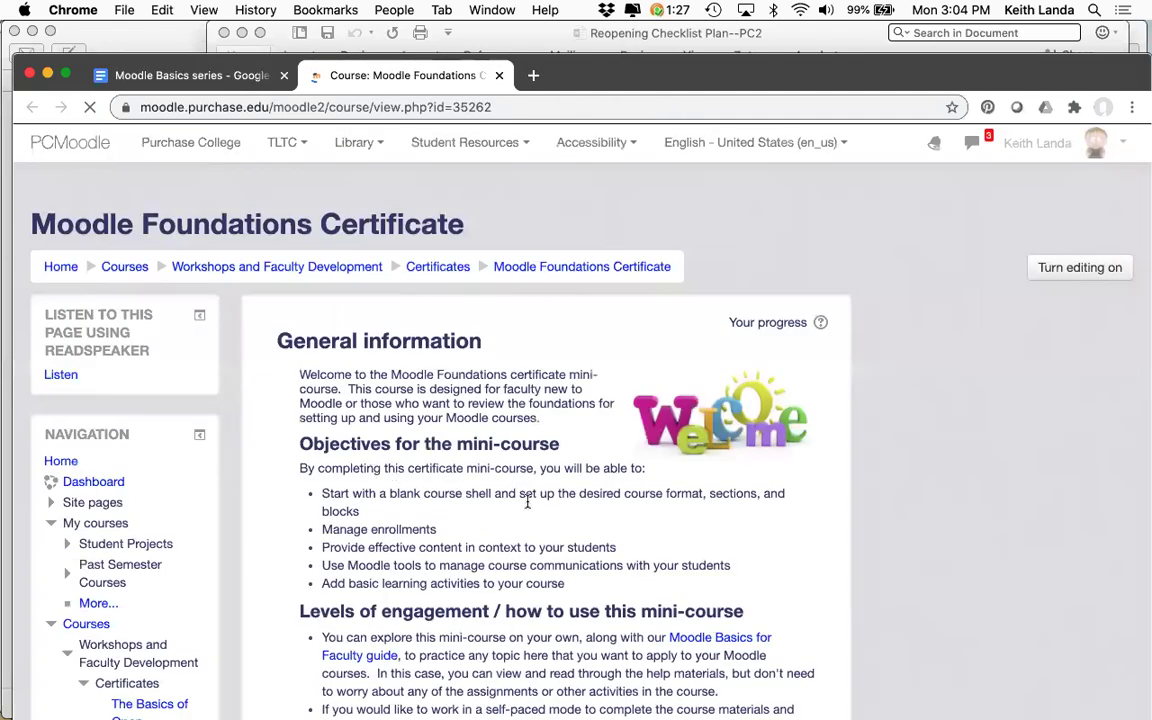
{"action": "scroll", "coordinate": [637, 498], "scroll_direction": "down", "scroll_amount": 1}
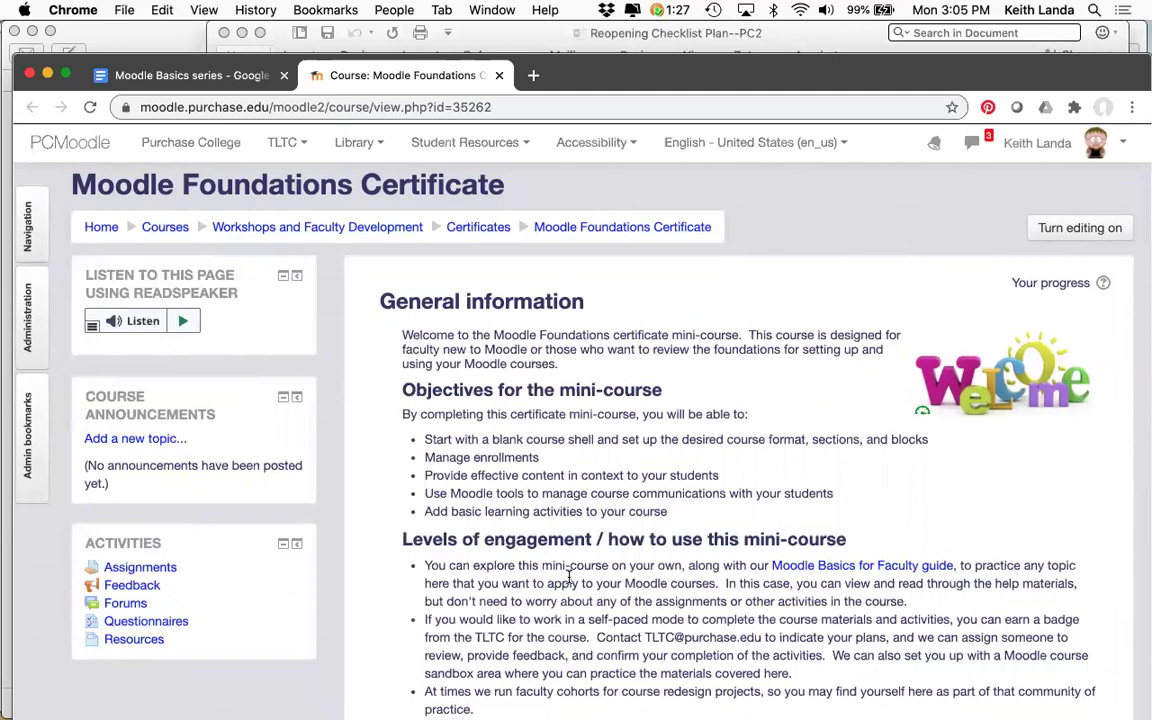
{"action": "scroll", "coordinate": [490, 502], "scroll_direction": "down", "scroll_amount": 3}
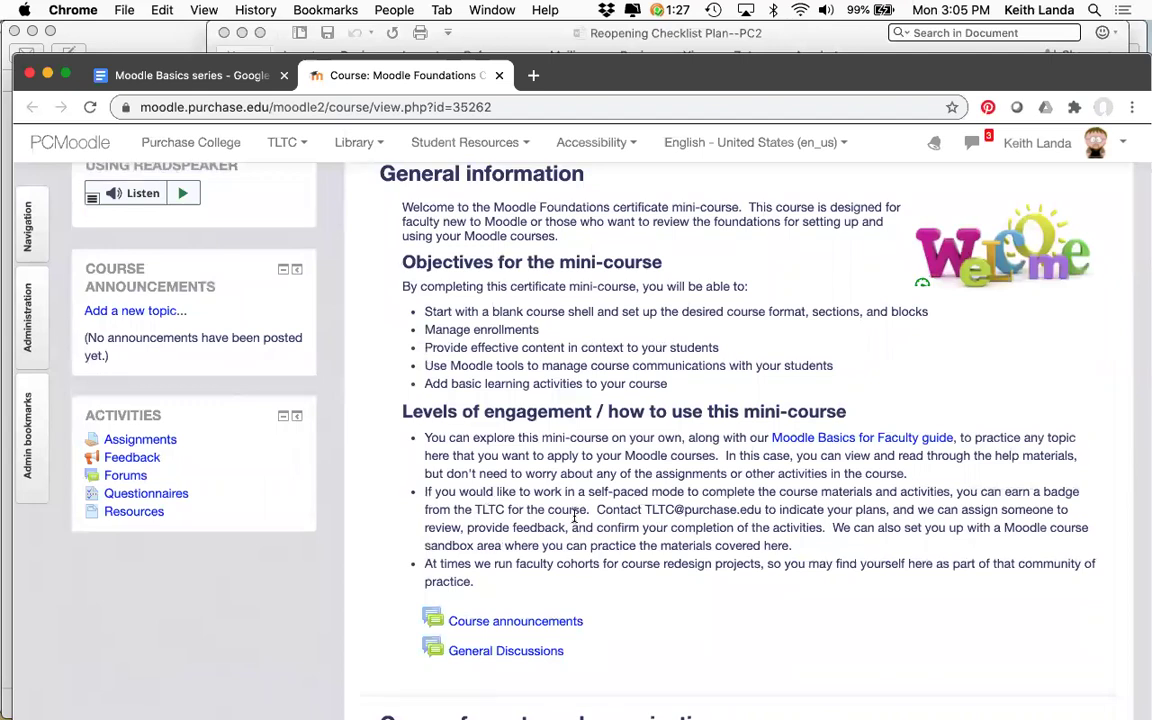
{"action": "scroll", "coordinate": [575, 515], "scroll_direction": "down", "scroll_amount": 3}
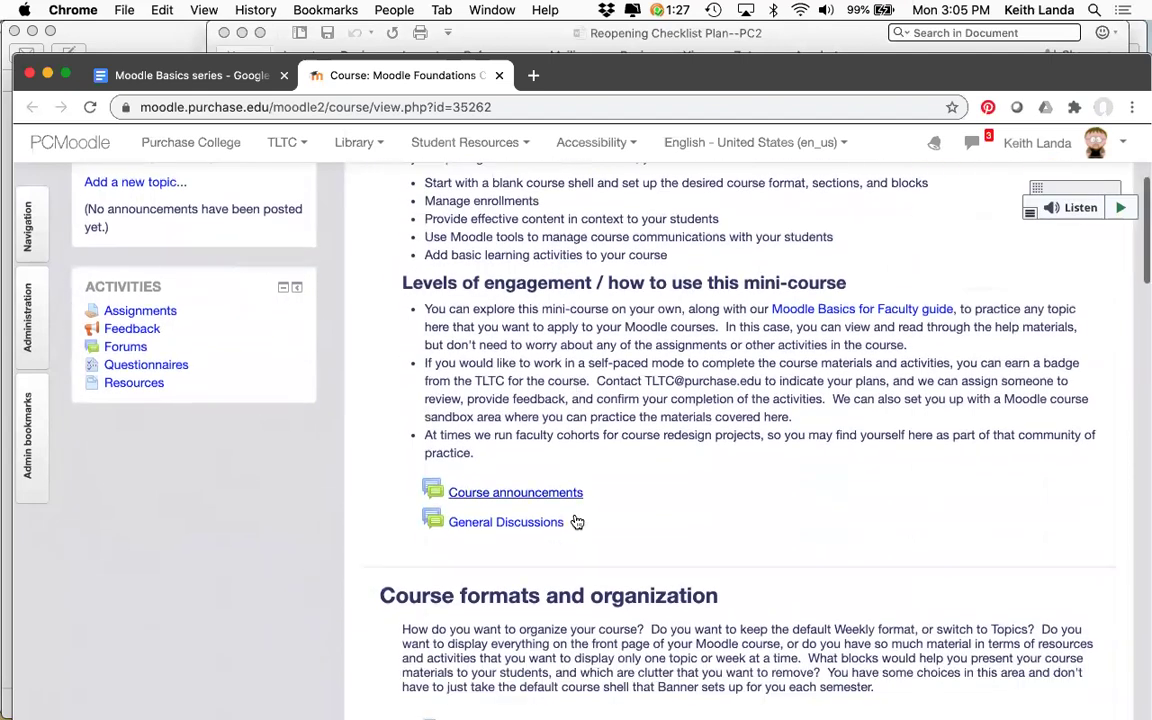
{"action": "scroll", "coordinate": [633, 547], "scroll_direction": "down", "scroll_amount": 3}
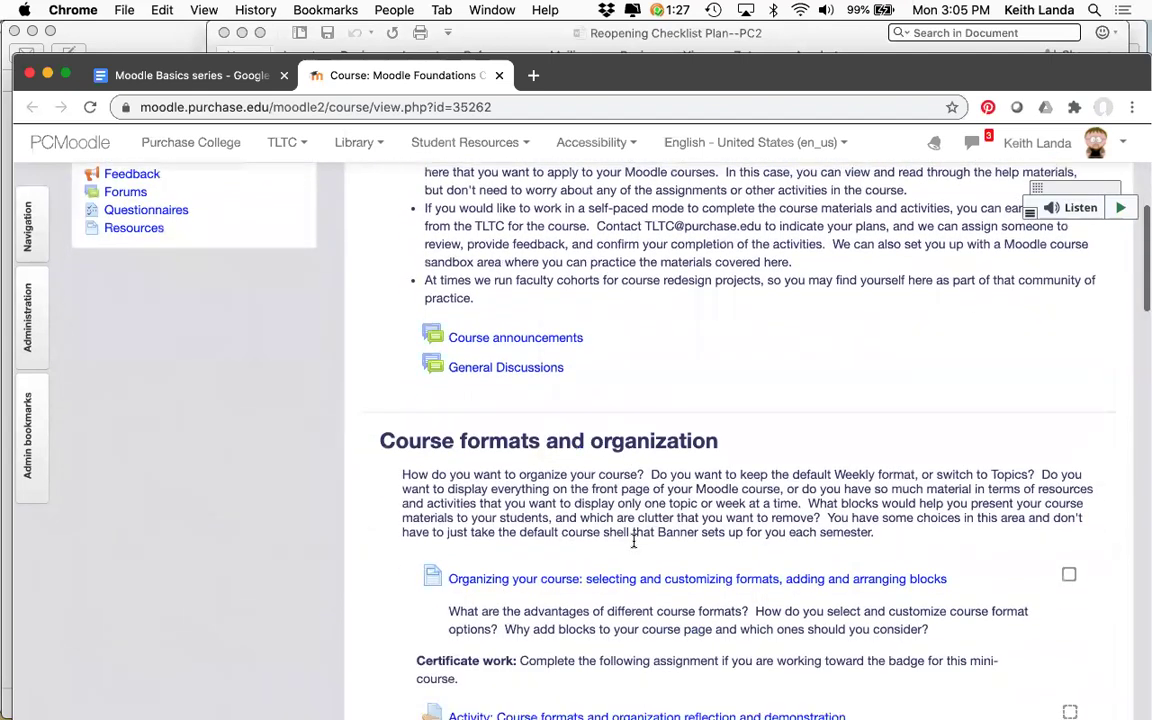
{"action": "scroll", "coordinate": [633, 540], "scroll_direction": "up", "scroll_amount": 5}
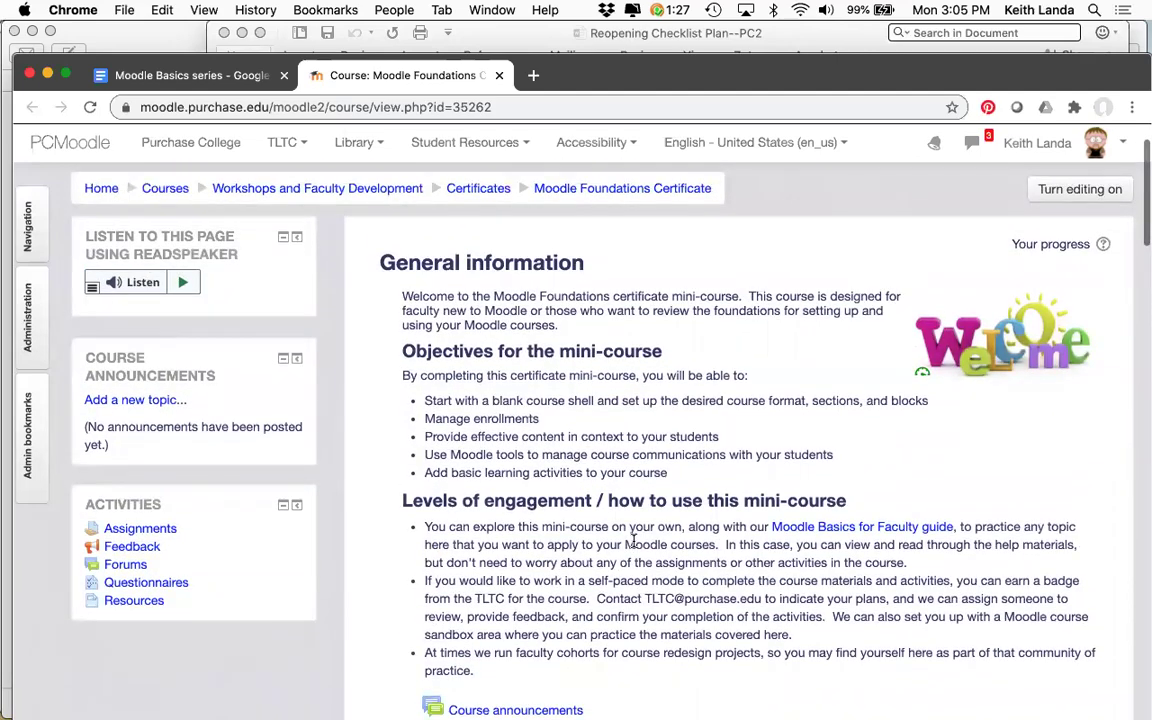
{"action": "scroll", "coordinate": [633, 545], "scroll_direction": "down", "scroll_amount": 2}
{"action": "scroll", "coordinate": [633, 547], "scroll_direction": "down", "scroll_amount": 9}
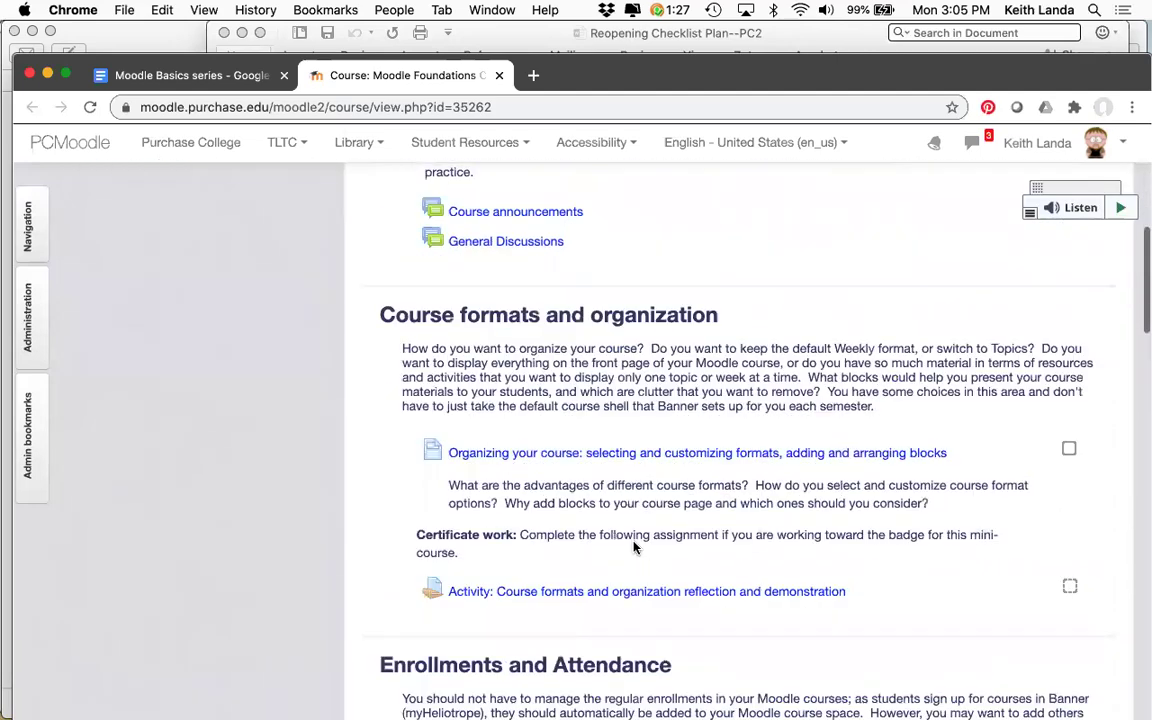
- Open the help page on organizing your course and look through its format options and embedded video
{"action": "left_click", "coordinate": [587, 424]}
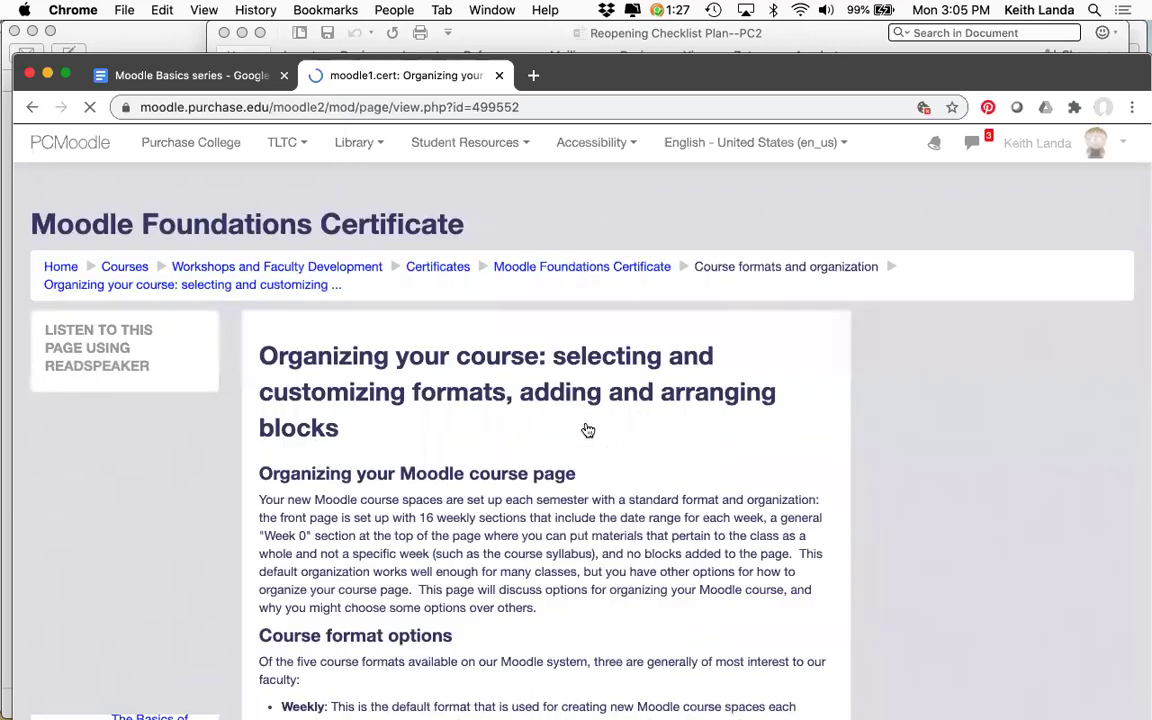
{"action": "scroll", "coordinate": [576, 490], "scroll_direction": "down", "scroll_amount": 10}
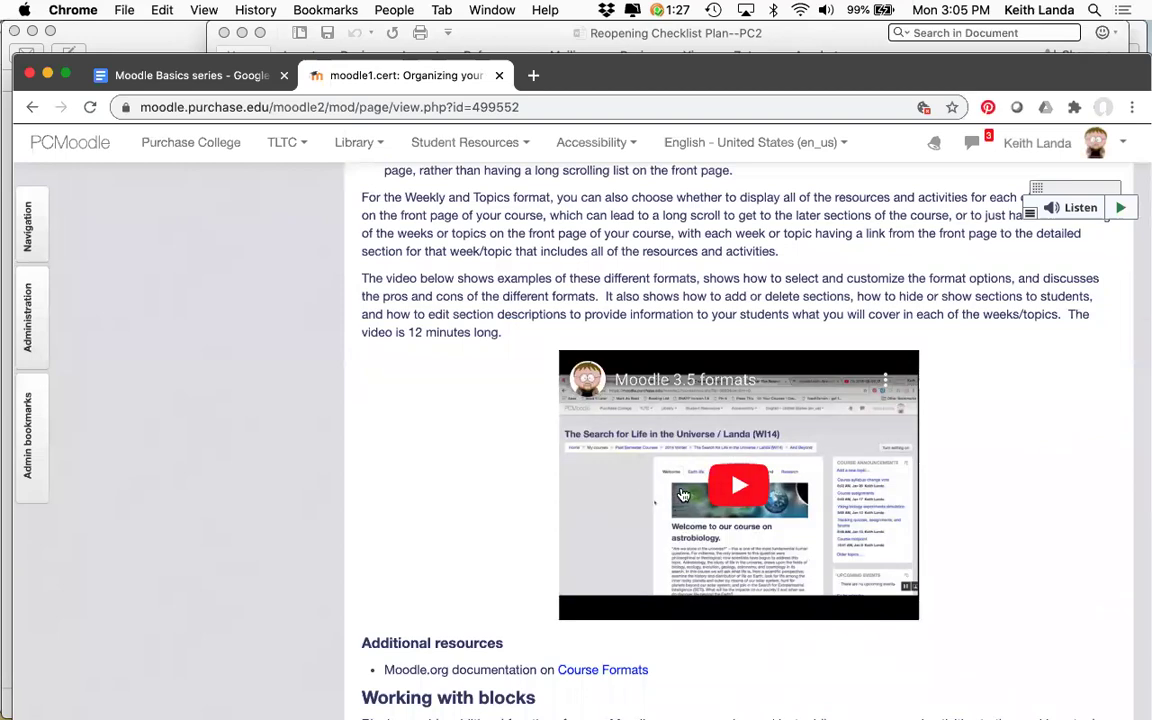
{"action": "scroll", "coordinate": [482, 502], "scroll_direction": "up", "scroll_amount": 10}
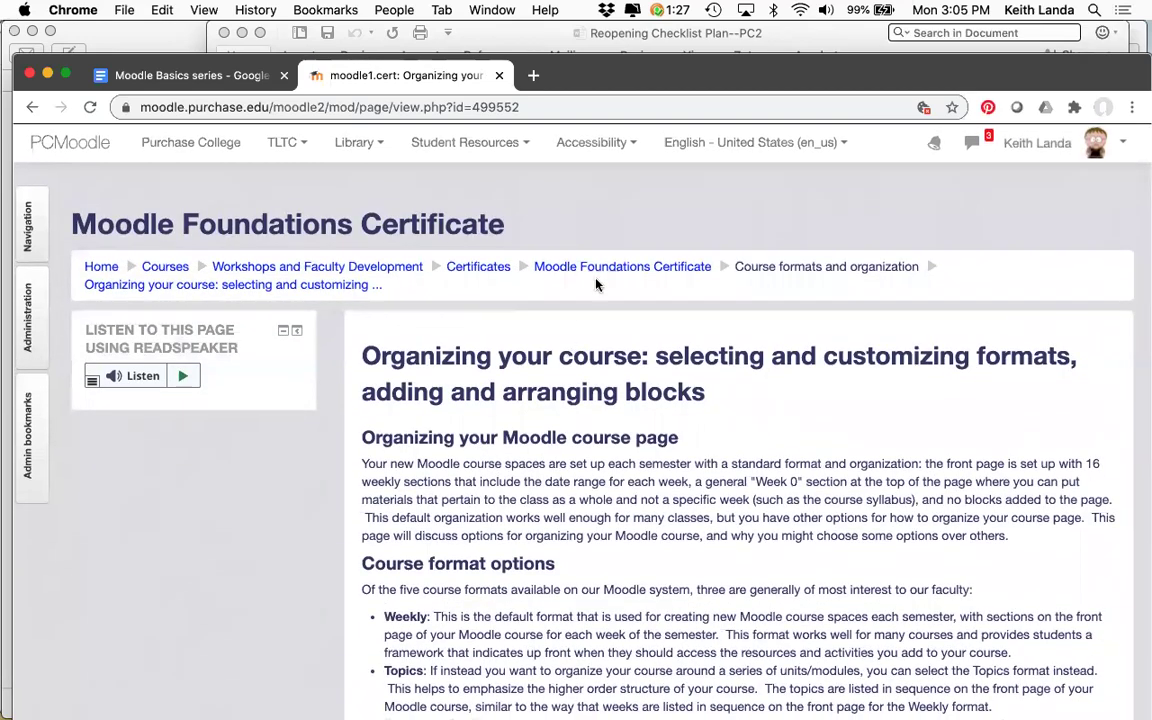
- Return to the Moodle Foundations Certificate course page and examine the help pages and certificate activities from course formats to course communications
{"action": "left_click", "coordinate": [613, 273]}
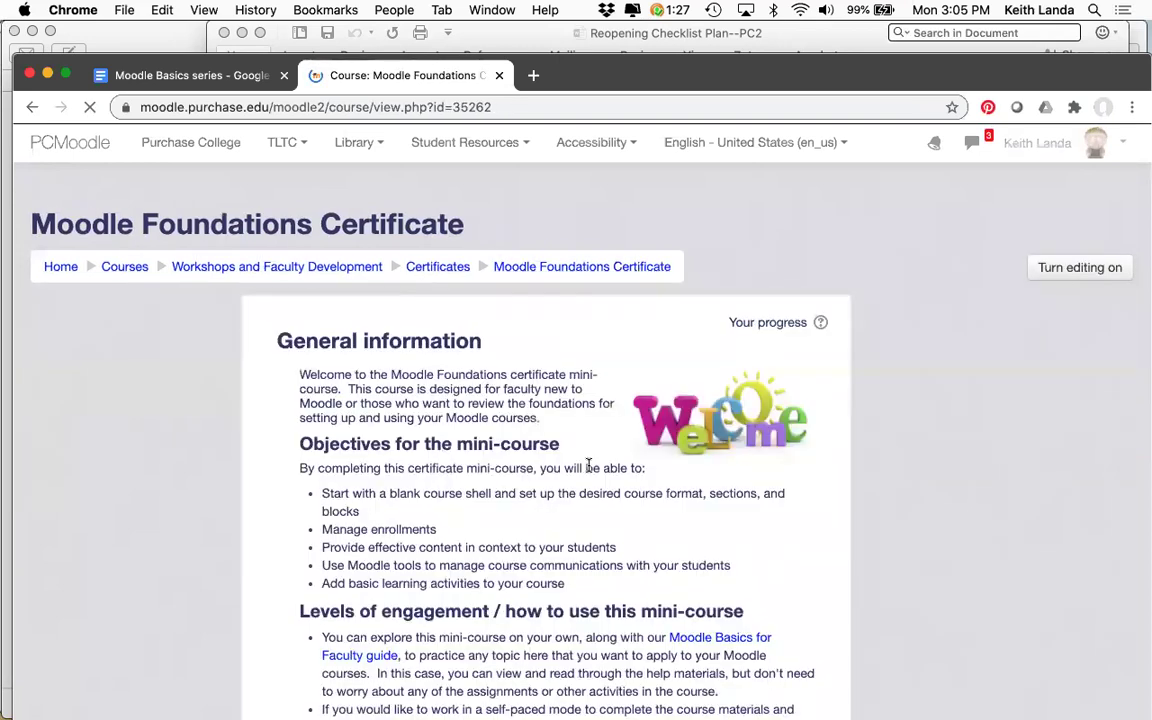
{"action": "scroll", "coordinate": [567, 602], "scroll_direction": "down", "scroll_amount": 10}
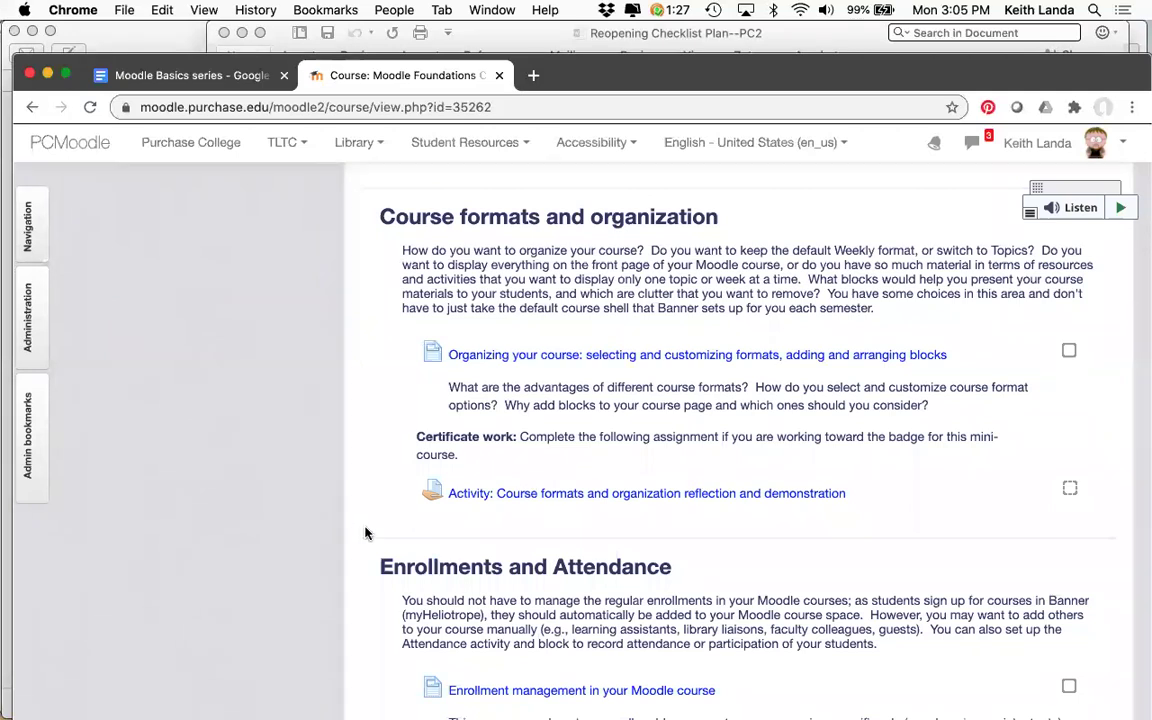
{"action": "scroll", "coordinate": [367, 533], "scroll_direction": "down", "scroll_amount": 4}
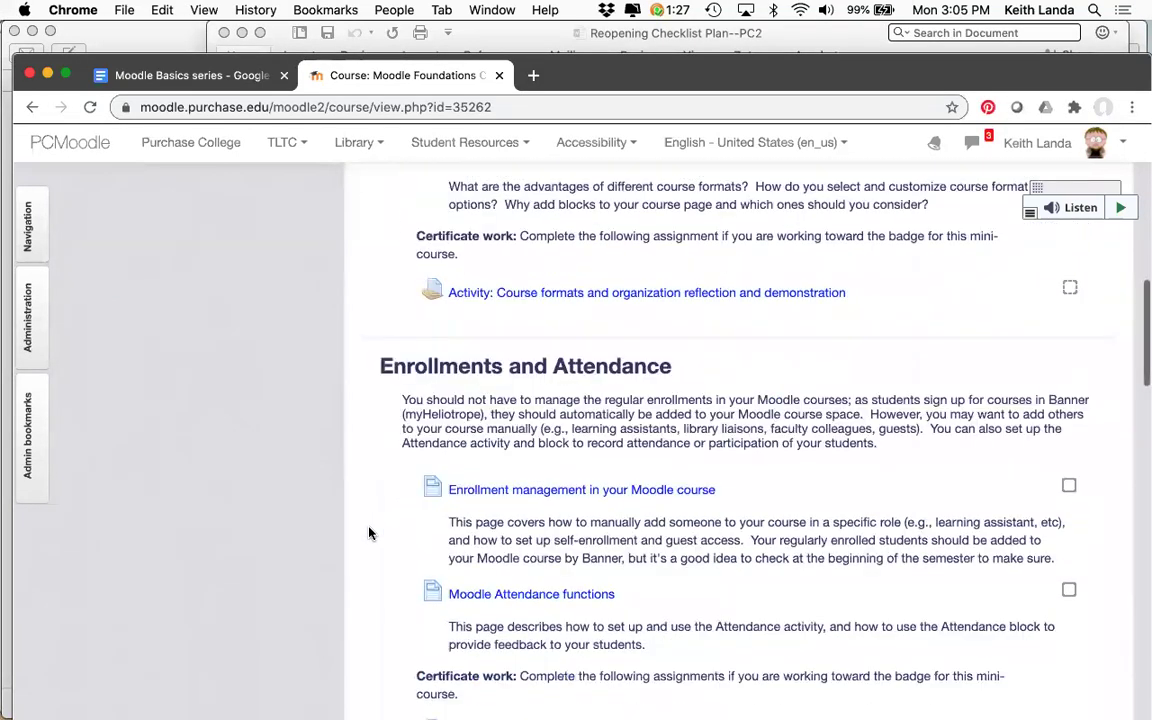
{"action": "scroll", "coordinate": [369, 533], "scroll_direction": "down", "scroll_amount": 4}
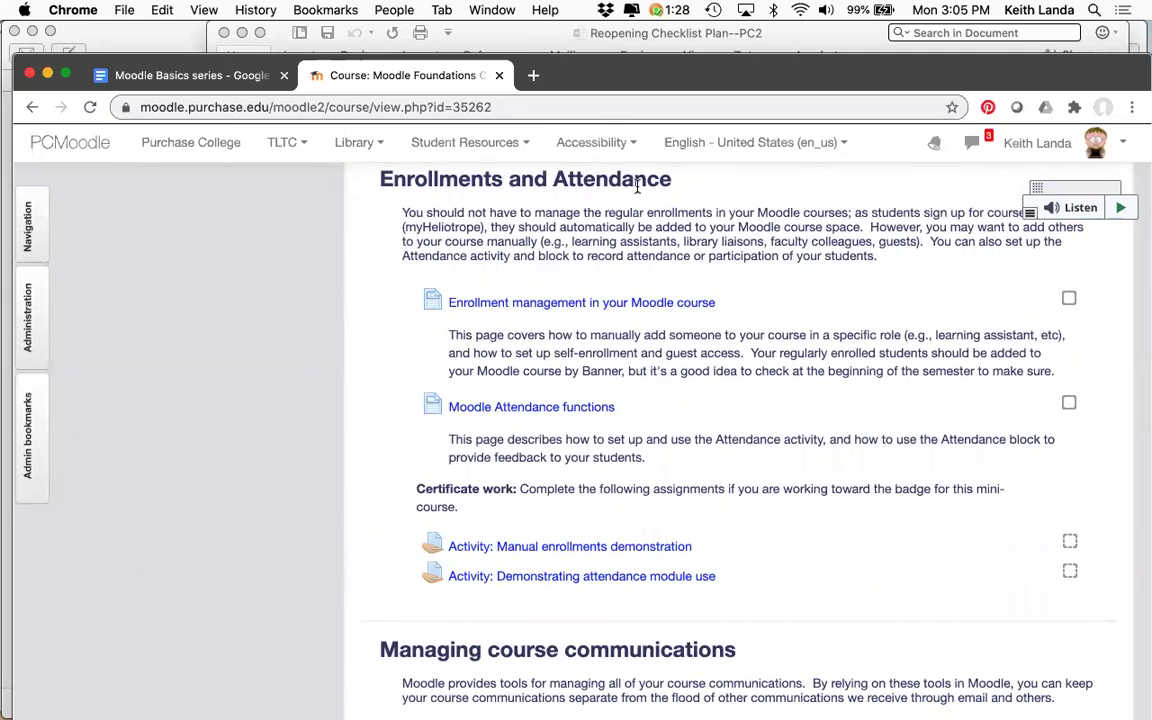
{"action": "scroll", "coordinate": [628, 330], "scroll_direction": "down", "scroll_amount": 5}
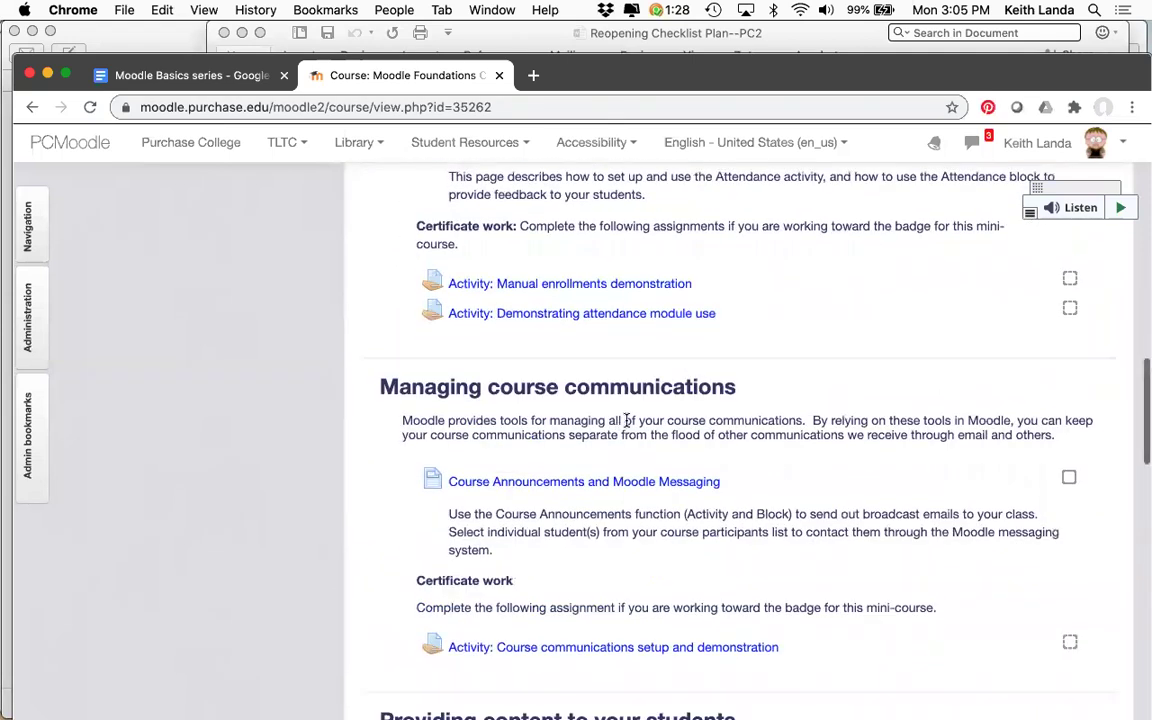
{"action": "scroll", "coordinate": [629, 424], "scroll_direction": "up", "scroll_amount": 10}
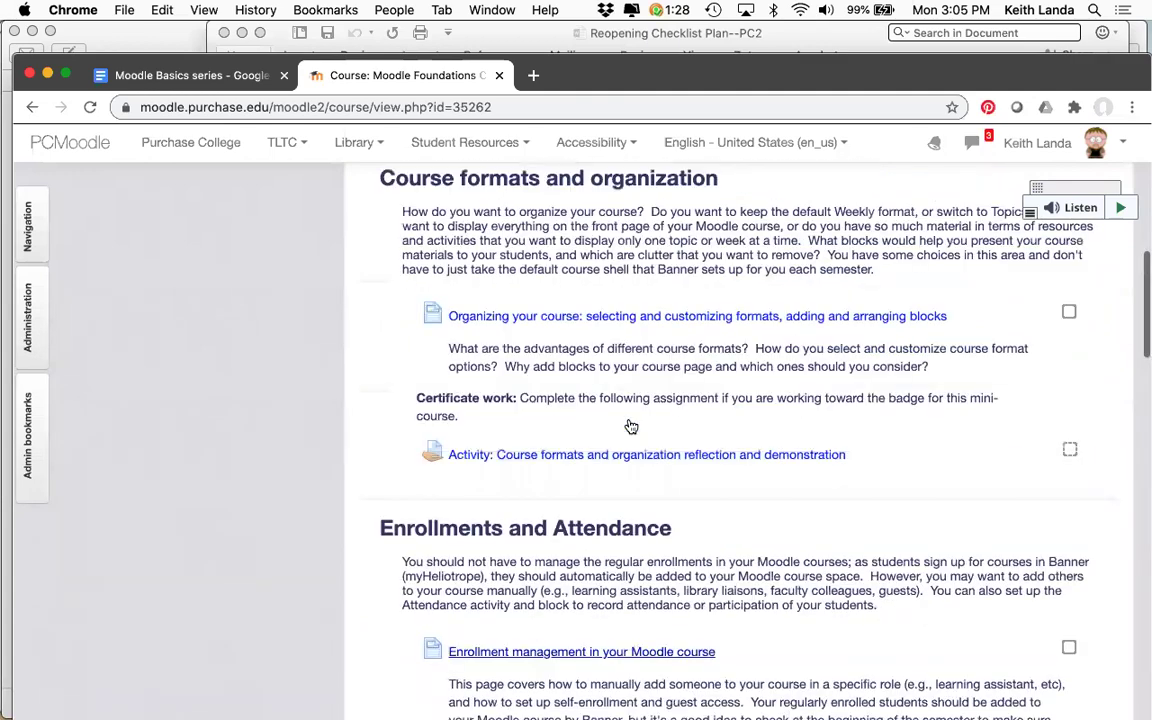
{"action": "scroll", "coordinate": [631, 426], "scroll_direction": "up", "scroll_amount": 2}
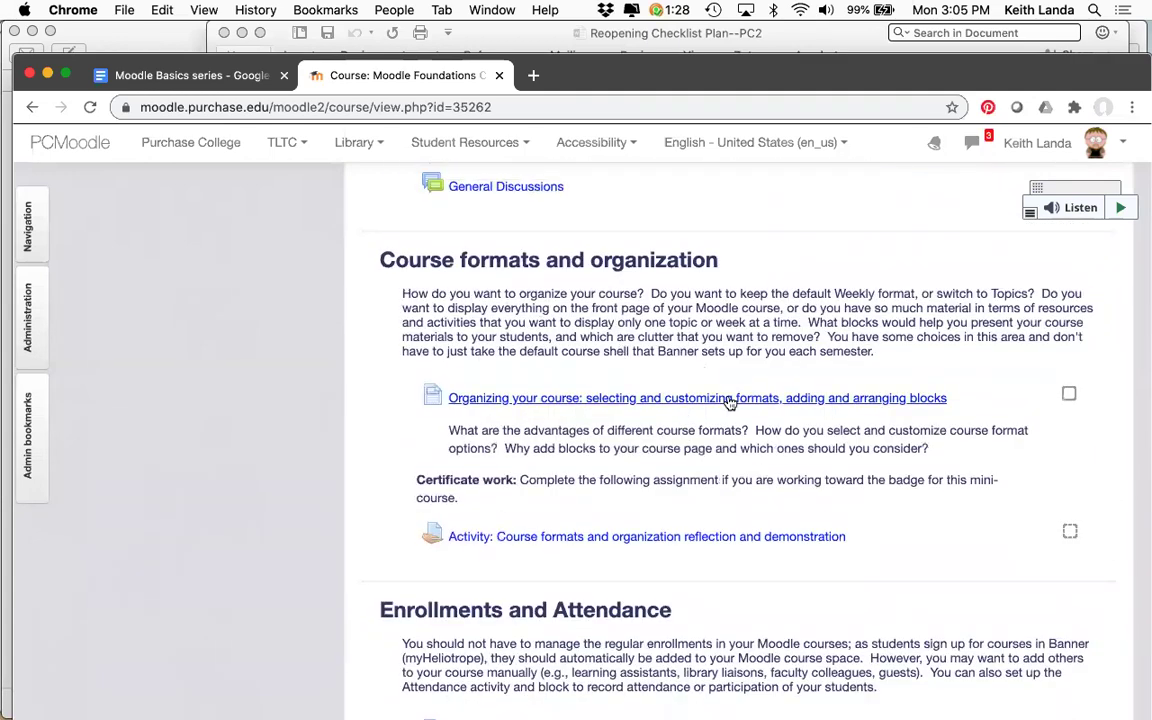
{"action": "scroll", "coordinate": [729, 400], "scroll_direction": "down", "scroll_amount": 12}
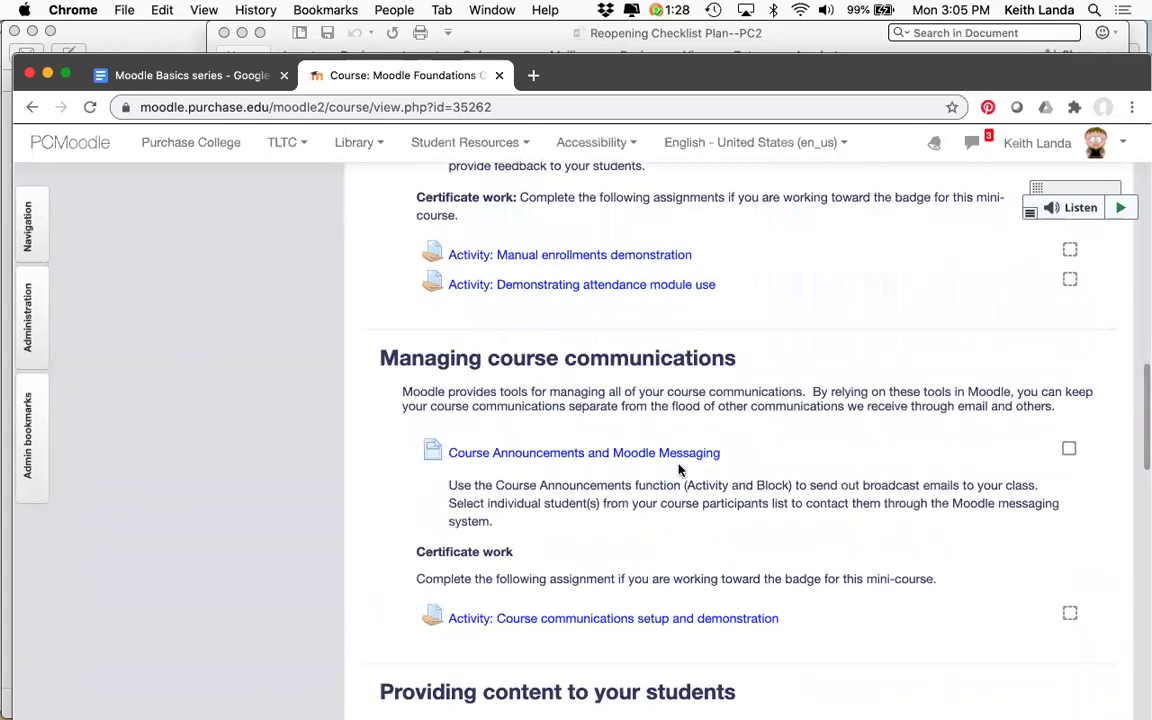
{"action": "scroll", "coordinate": [624, 478], "scroll_direction": "down", "scroll_amount": 1}
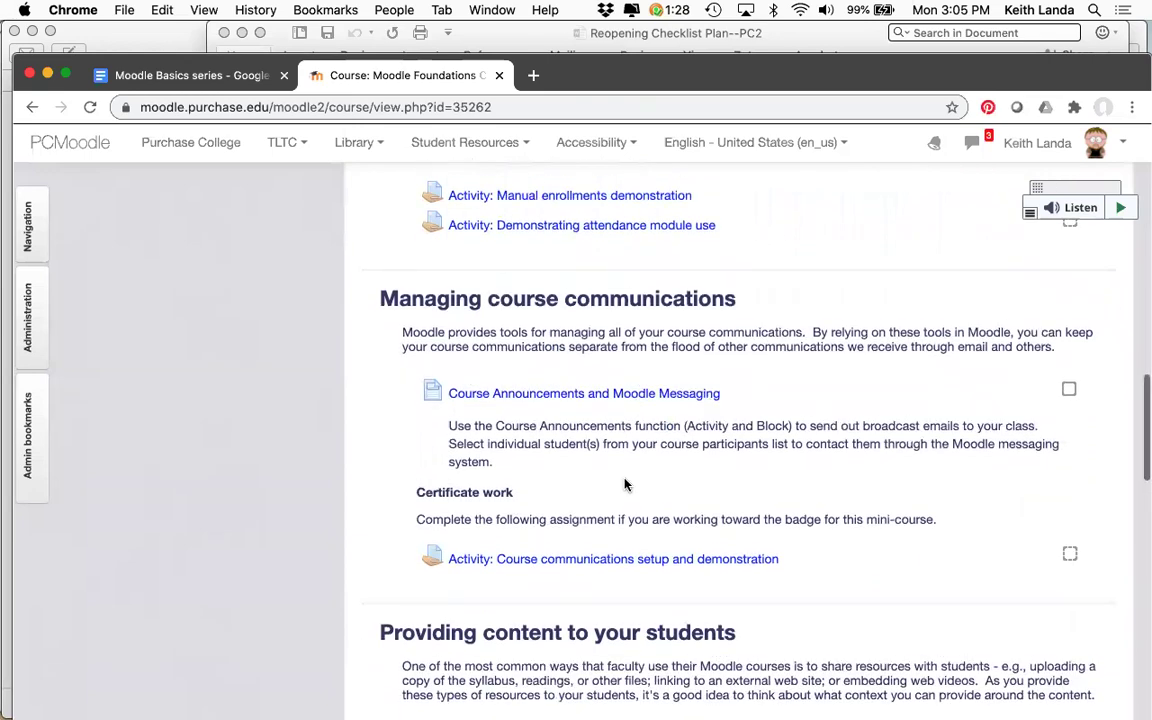
{"action": "scroll", "coordinate": [625, 480], "scroll_direction": "up", "scroll_amount": 10}
{"action": "scroll", "coordinate": [625, 480], "scroll_direction": "up", "scroll_amount": 4}
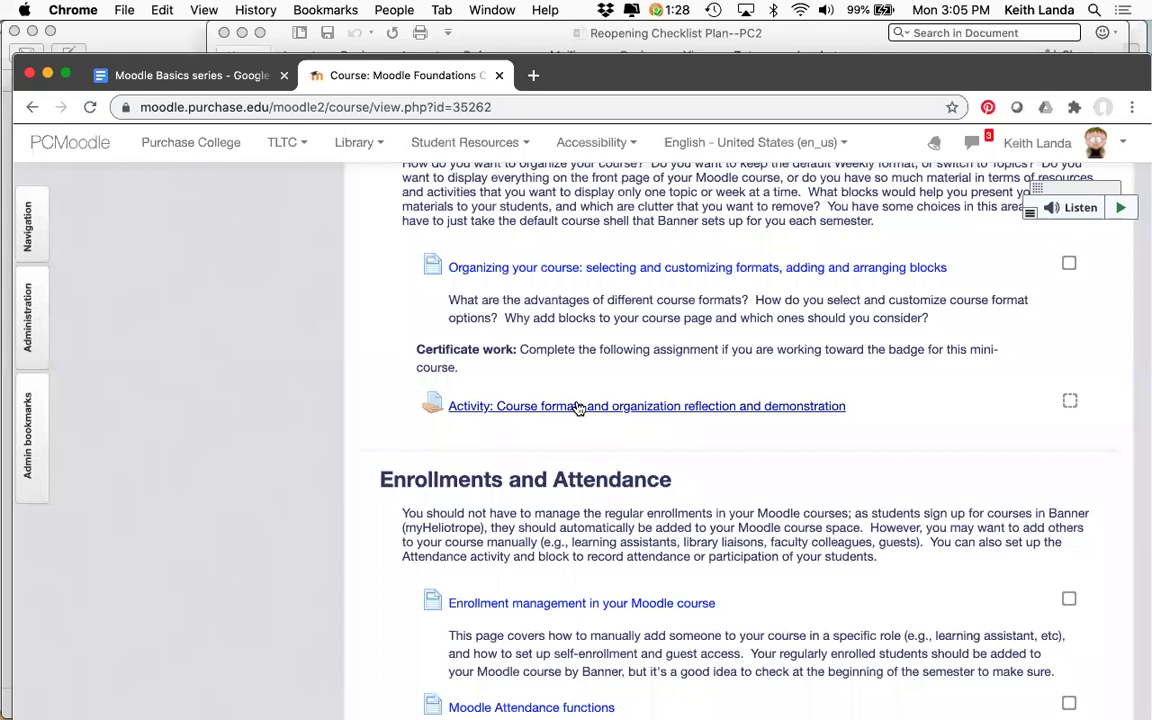
{"action": "scroll", "coordinate": [589, 414], "scroll_direction": "down", "scroll_amount": 1}
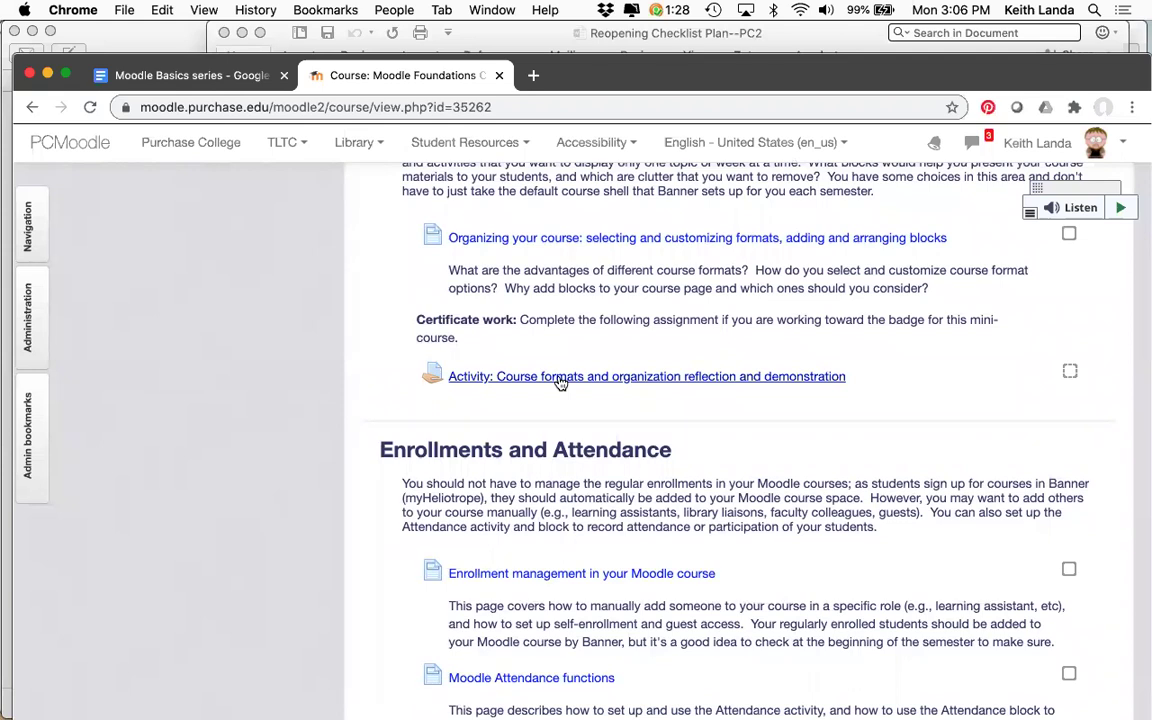
- Examine the remaining mini-course sections, from enrollments and attendance through content delivery and learning activities to the gradebook introduction
{"action": "scroll", "coordinate": [560, 383], "scroll_direction": "down", "scroll_amount": 10}
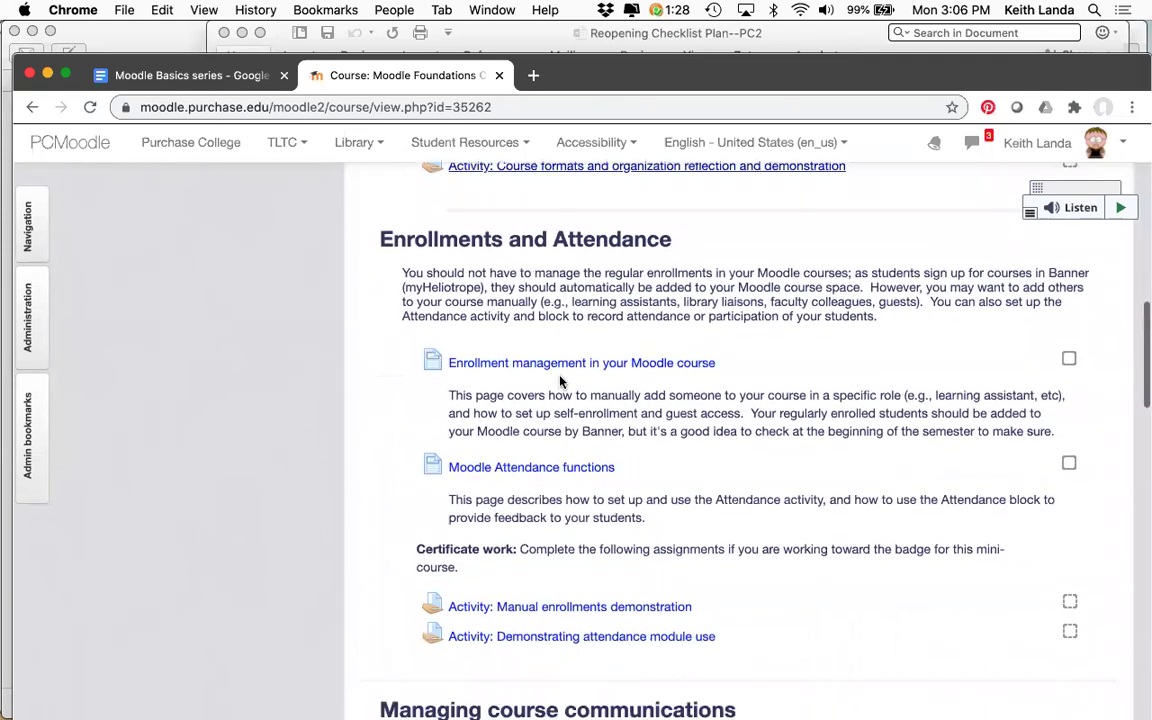
{"action": "scroll", "coordinate": [574, 557], "scroll_direction": "down", "scroll_amount": 10}
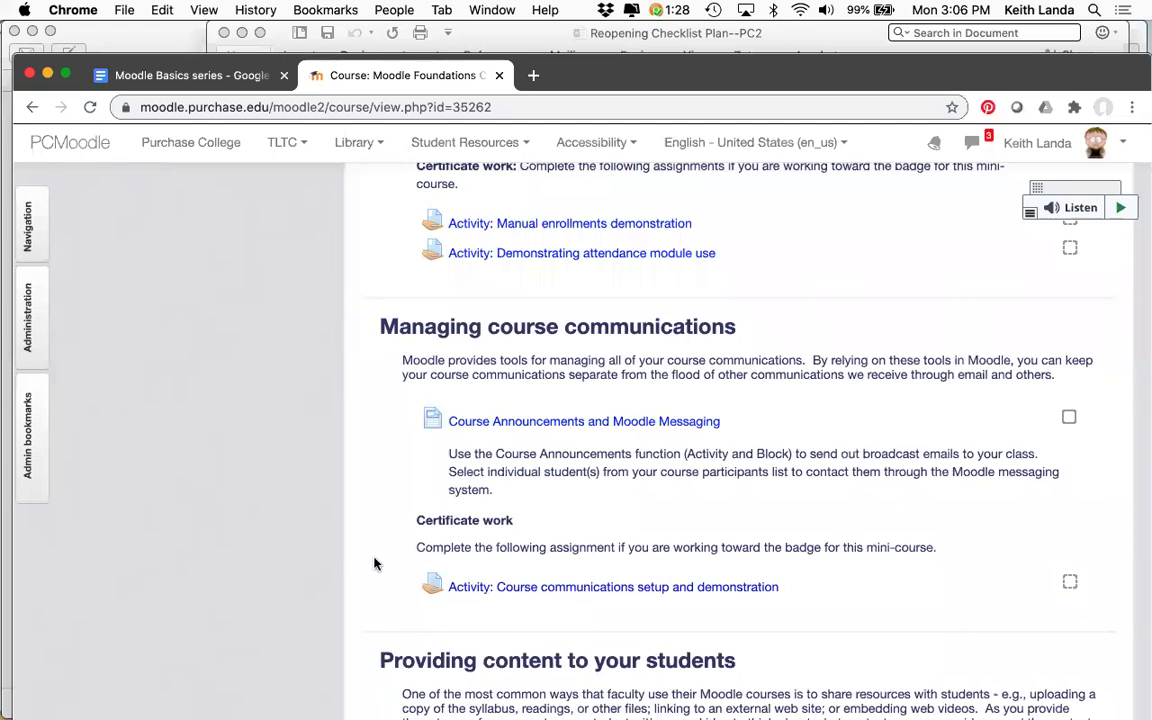
{"action": "scroll", "coordinate": [374, 564], "scroll_direction": "down", "scroll_amount": 10}
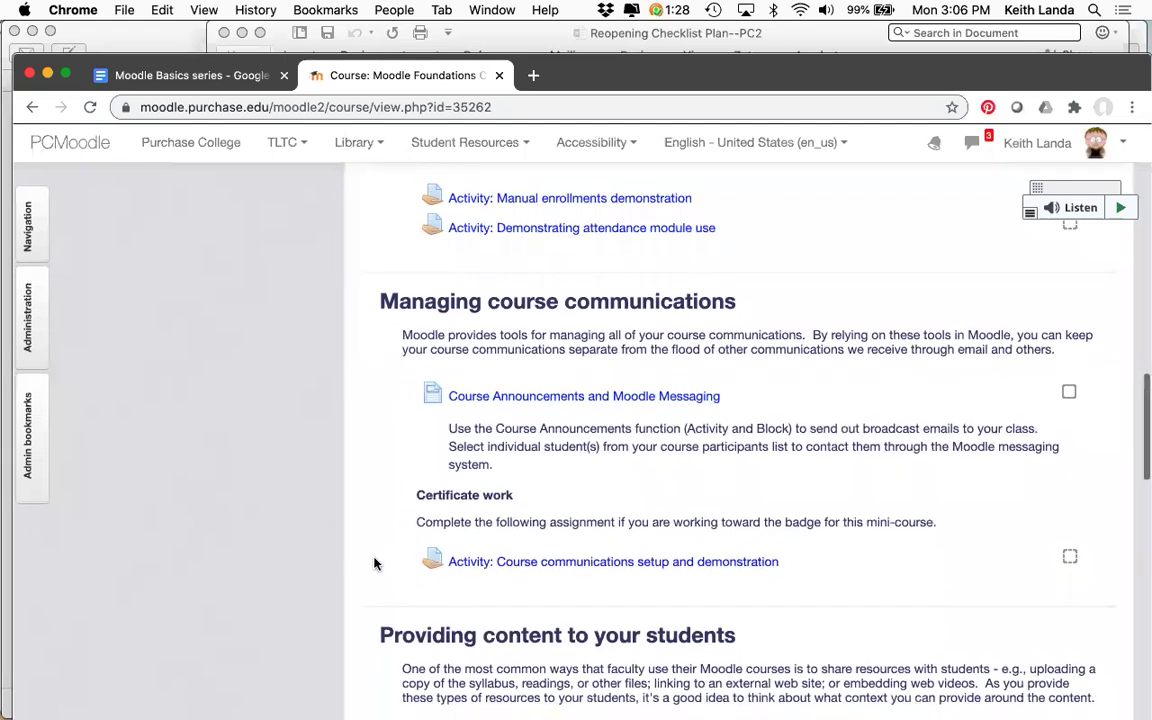
{"action": "scroll", "coordinate": [374, 564], "scroll_direction": "down", "scroll_amount": 5}
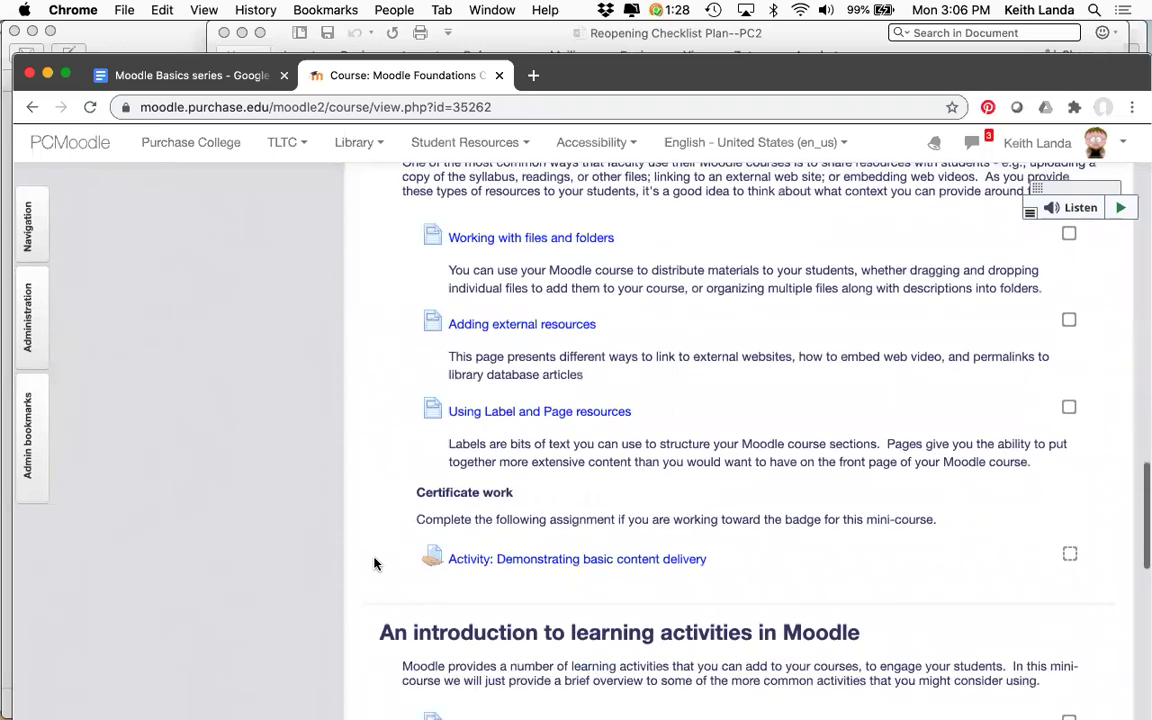
{"action": "scroll", "coordinate": [374, 564], "scroll_direction": "down", "scroll_amount": 5}
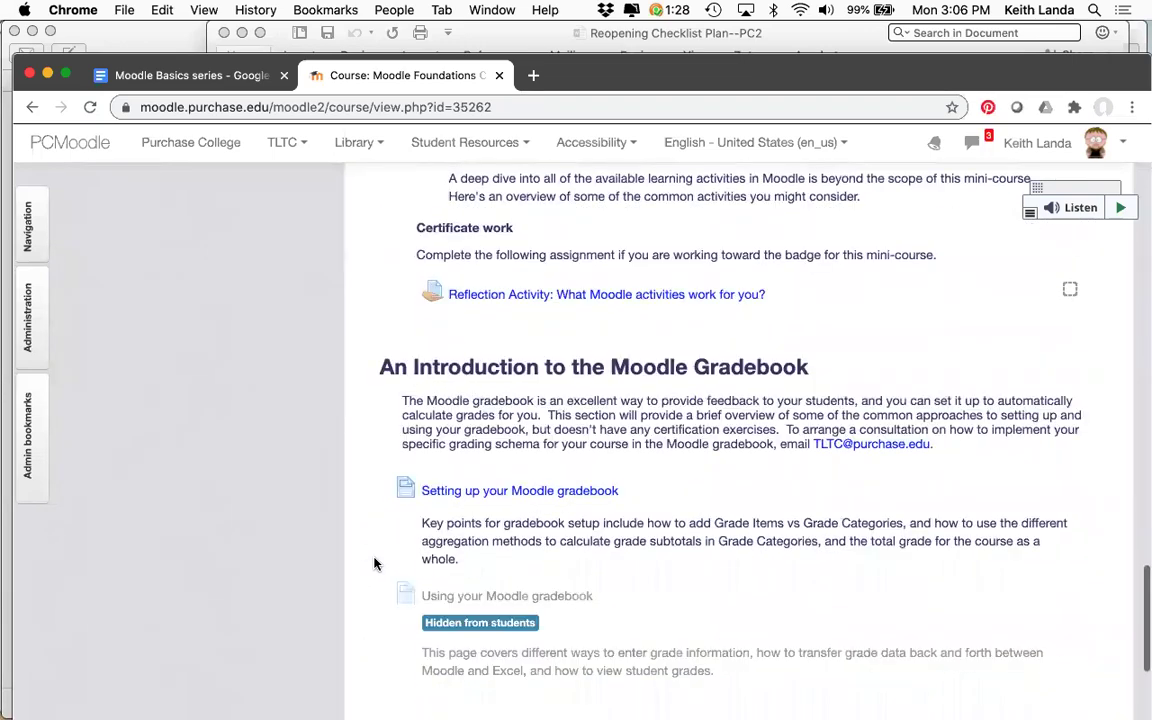
{"action": "scroll", "coordinate": [378, 568], "scroll_direction": "up", "scroll_amount": 4}
{"action": "scroll", "coordinate": [380, 571], "scroll_direction": "up", "scroll_amount": 15}
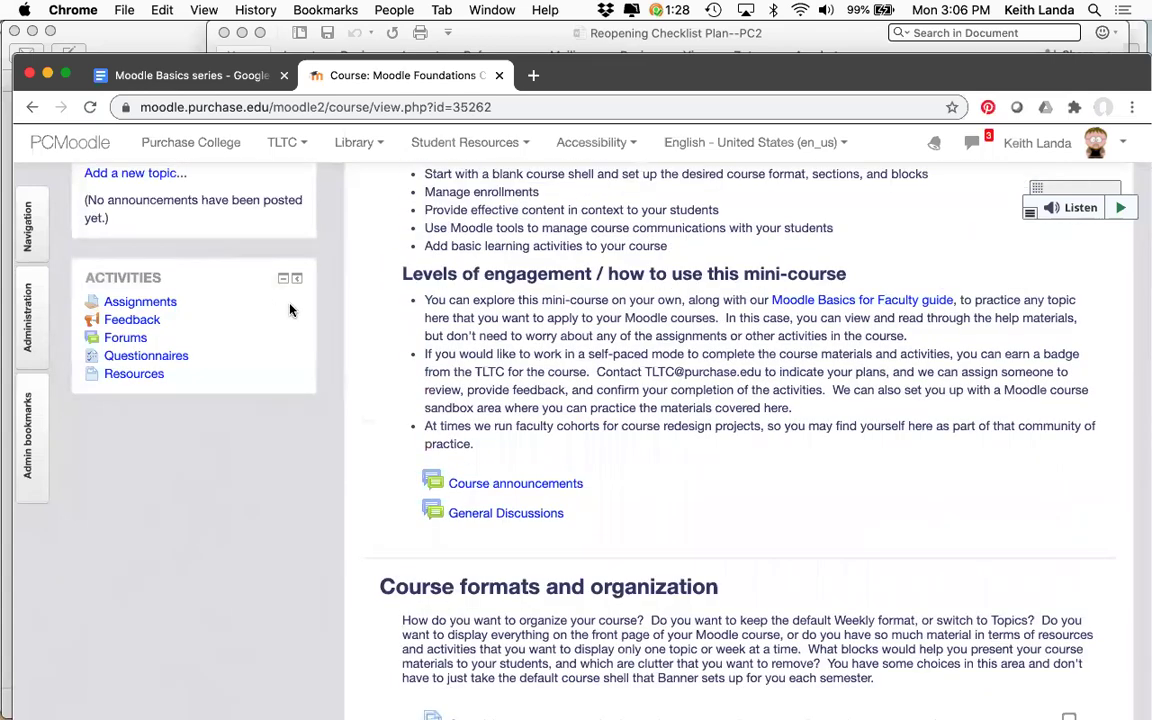
- Close the course page and review the Moodle Basics series outline from the course design workshops to the fall course preview
{"action": "key", "text": "ctrl+shift+Tab"}
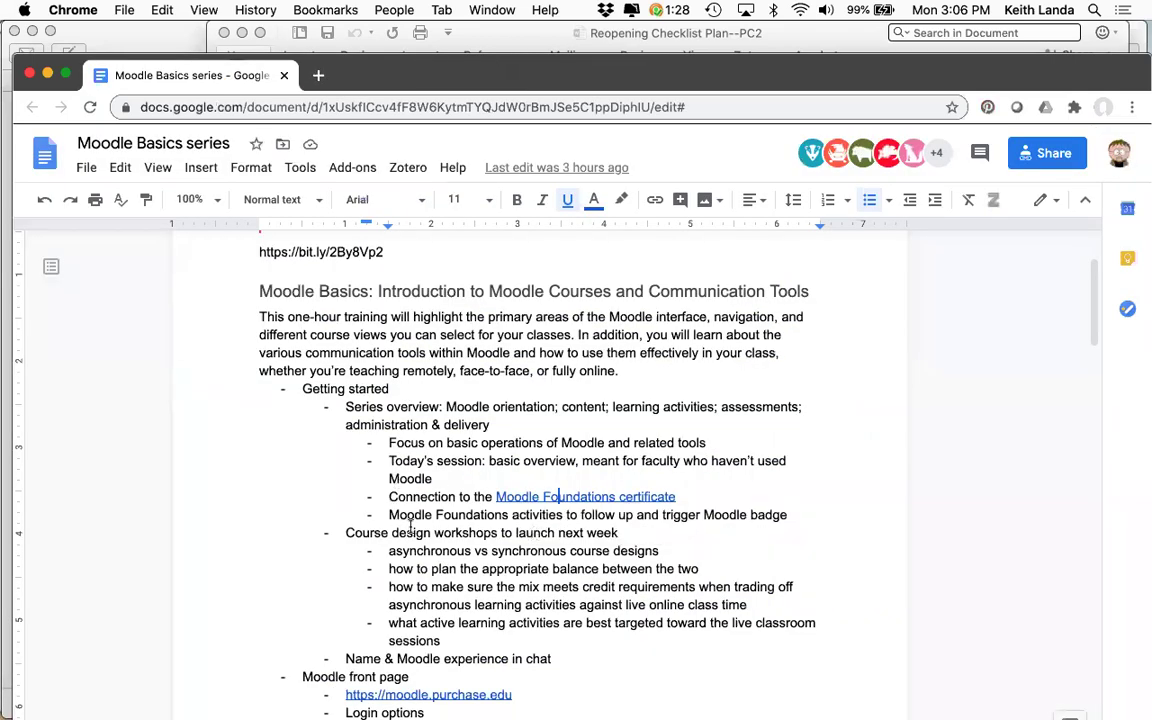
{"action": "scroll", "coordinate": [537, 533], "scroll_direction": "down", "scroll_amount": 4}
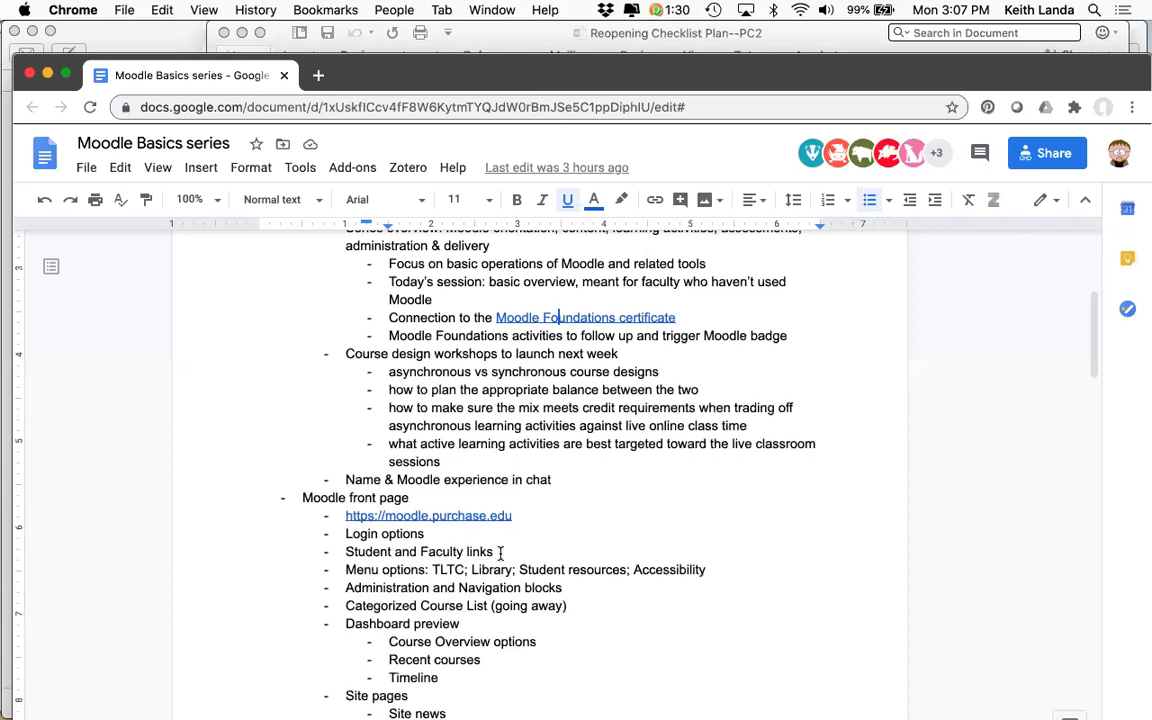
{"action": "scroll", "coordinate": [535, 587], "scroll_direction": "up", "scroll_amount": 1}
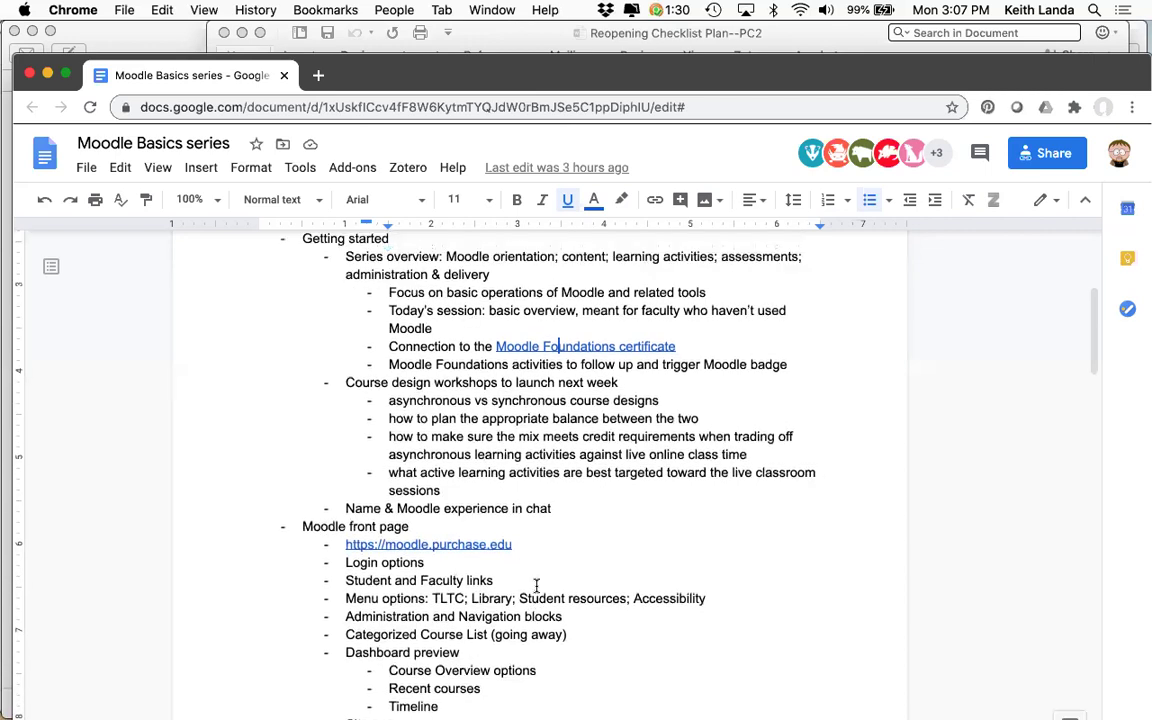
{"action": "scroll", "coordinate": [669, 381], "scroll_direction": "down", "scroll_amount": 4}
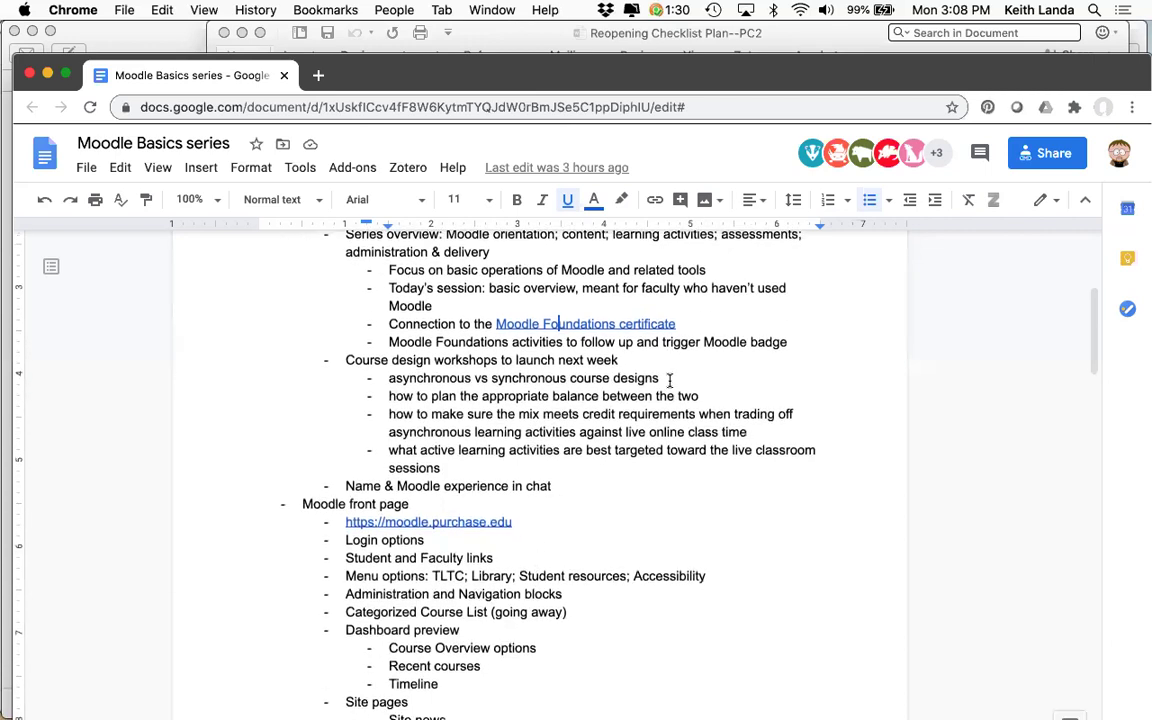
{"action": "scroll", "coordinate": [669, 381], "scroll_direction": "down", "scroll_amount": 1}
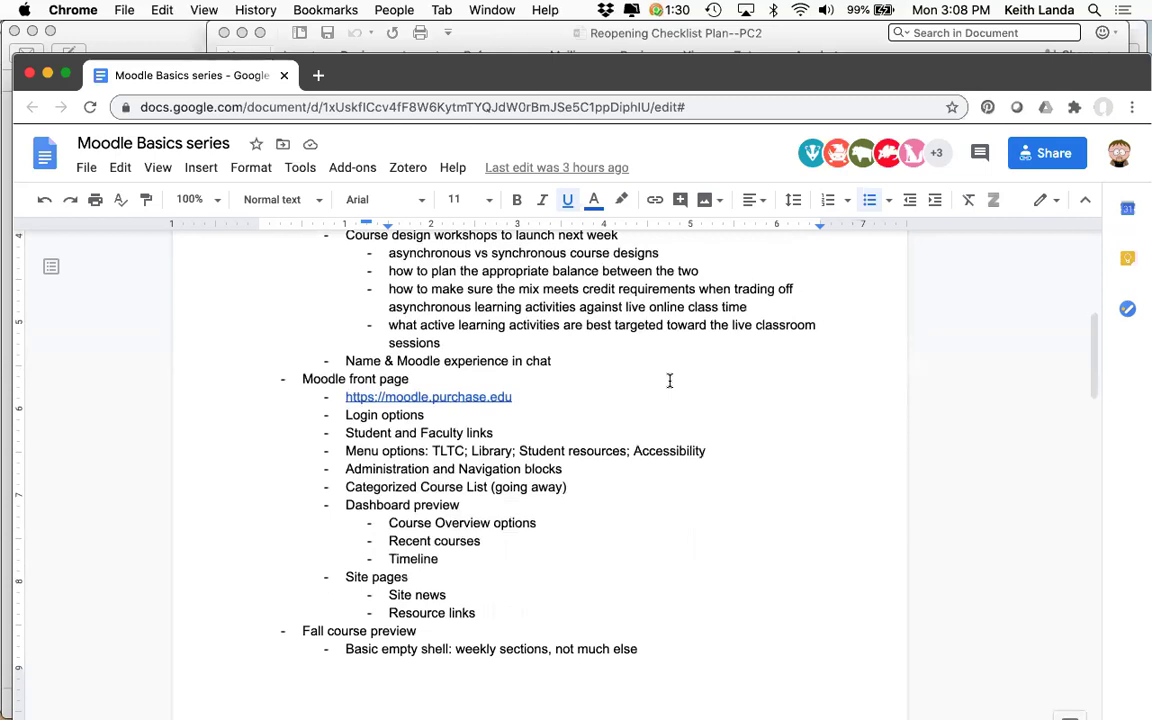
- Review the remaining series outline from the Moodle front page topics through course formats and communications tools to the certificate activities
{"action": "scroll", "coordinate": [669, 381], "scroll_direction": "down", "scroll_amount": 1}
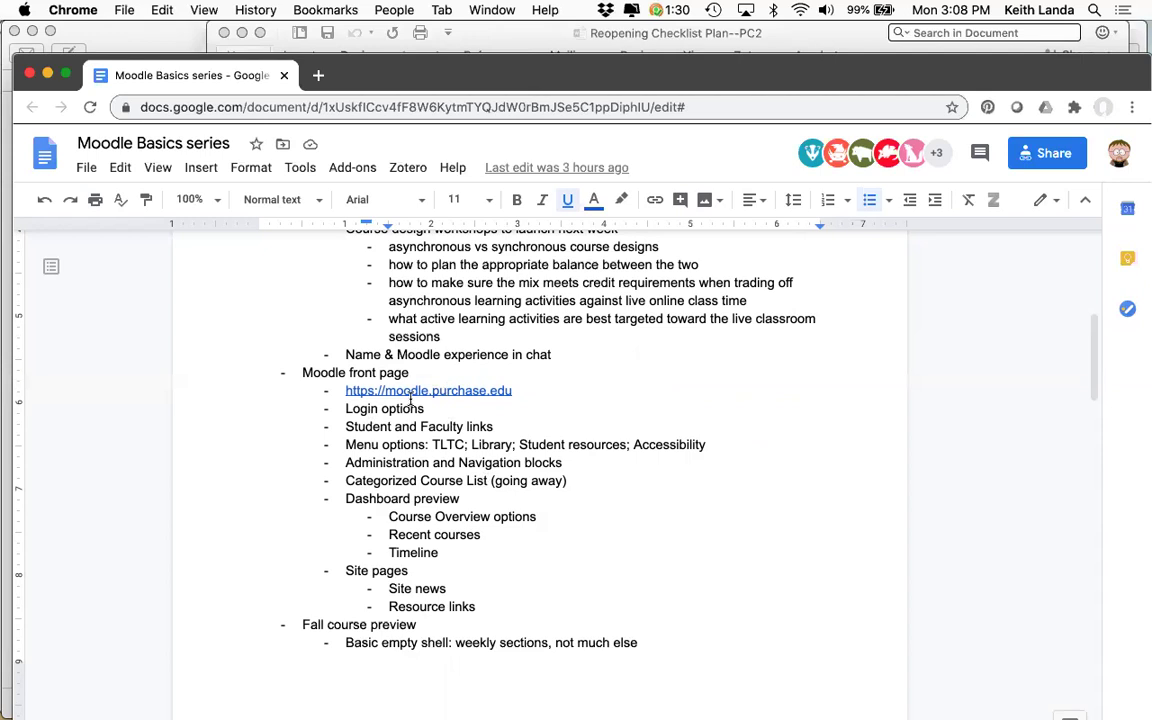
{"action": "scroll", "coordinate": [410, 400], "scroll_direction": "up", "scroll_amount": 5}
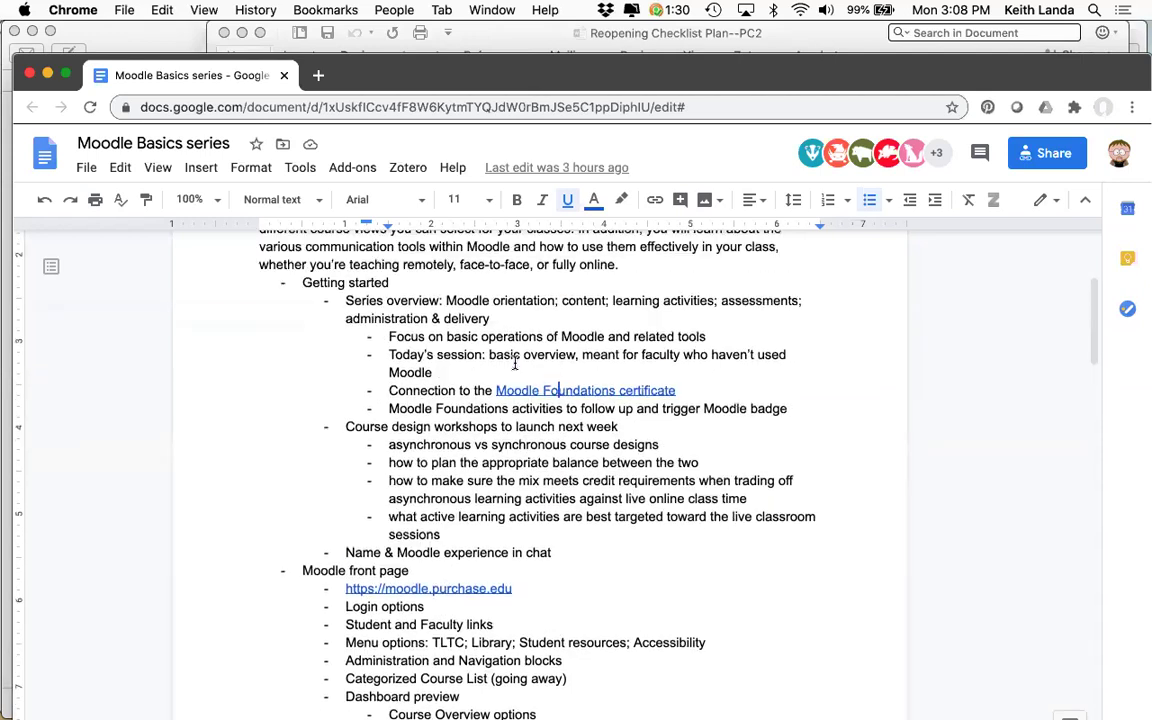
{"action": "scroll", "coordinate": [625, 406], "scroll_direction": "down", "scroll_amount": 5}
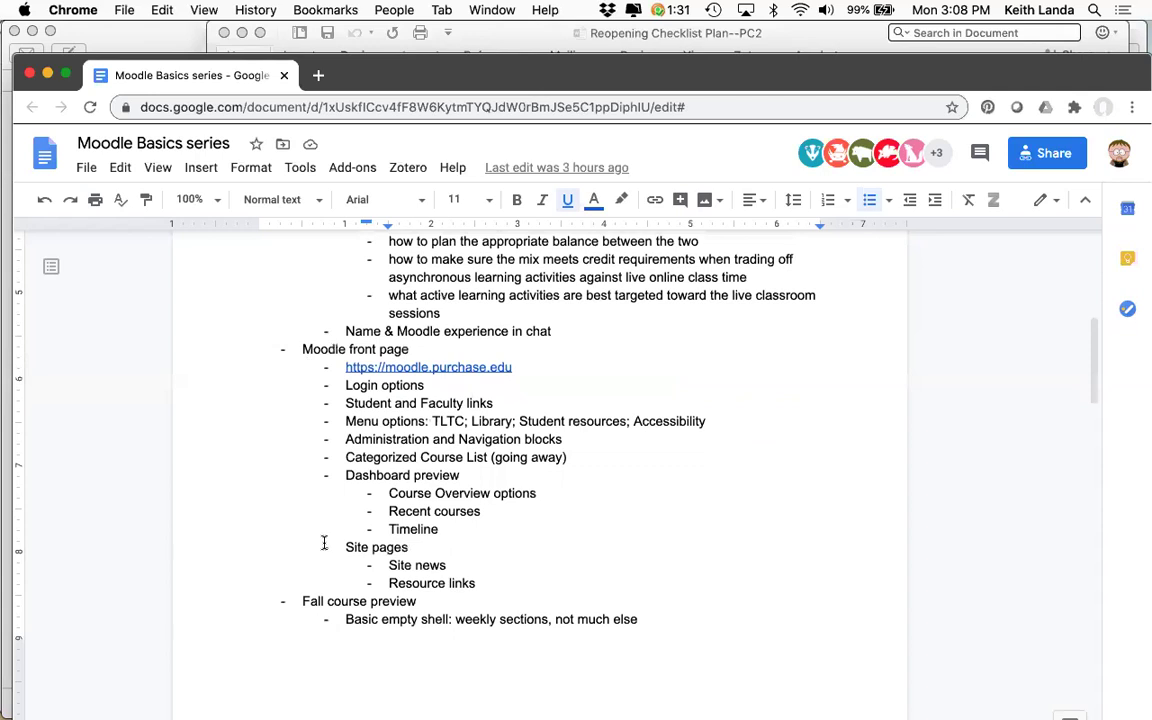
{"action": "scroll", "coordinate": [323, 543], "scroll_direction": "down", "scroll_amount": 3}
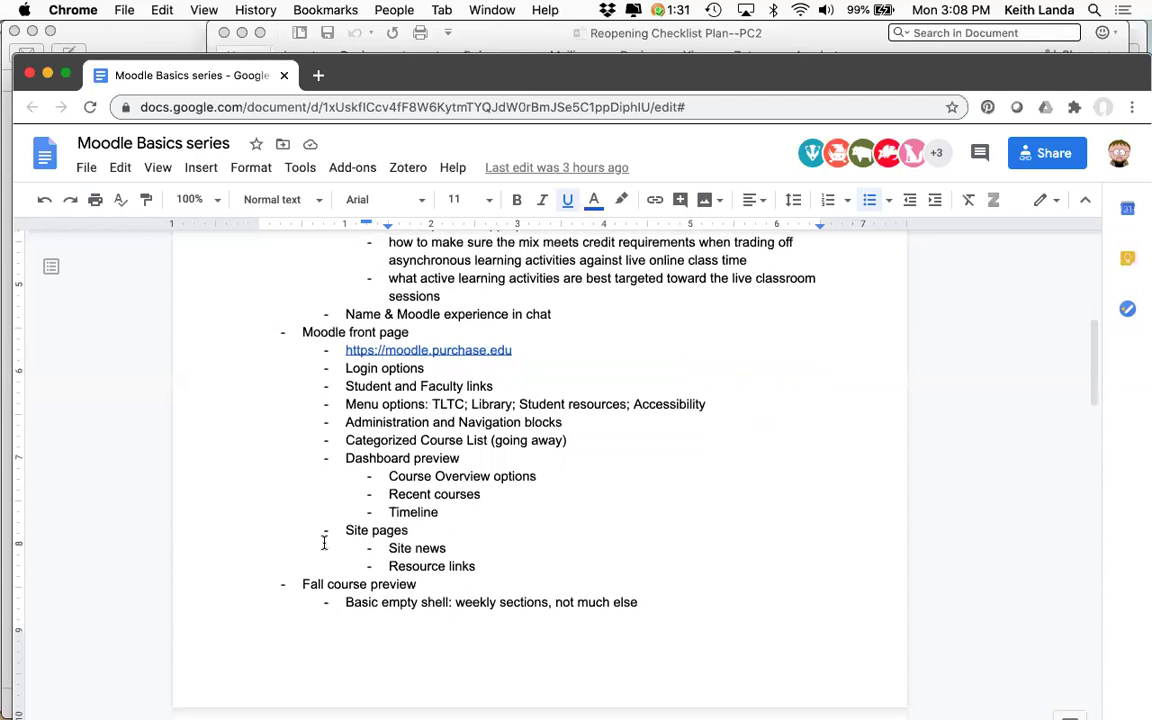
{"action": "scroll", "coordinate": [323, 543], "scroll_direction": "down", "scroll_amount": 10}
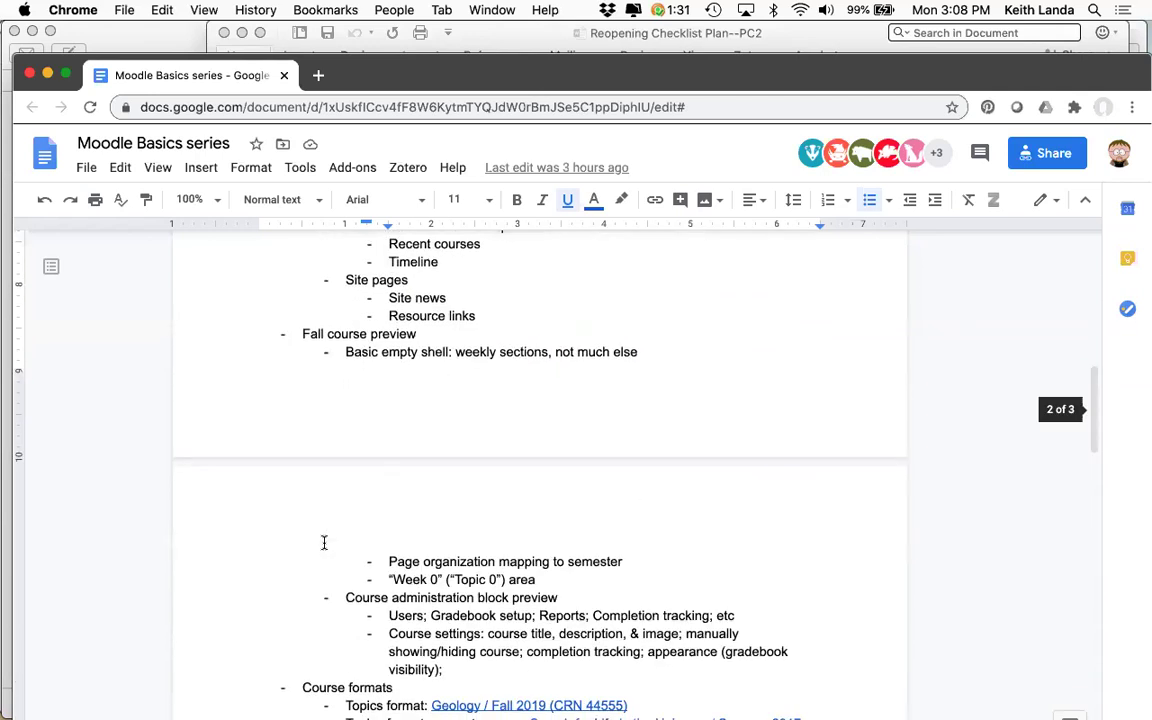
{"action": "scroll", "coordinate": [323, 543], "scroll_direction": "down", "scroll_amount": 7}
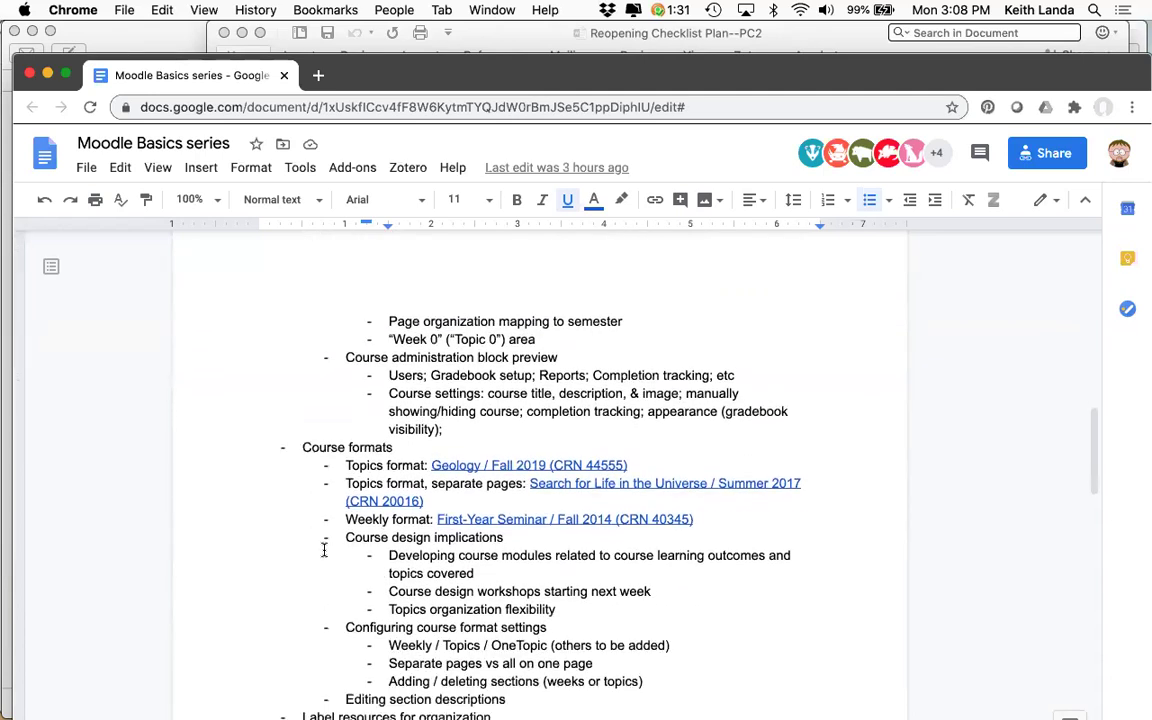
{"action": "scroll", "coordinate": [323, 549], "scroll_direction": "down", "scroll_amount": 3}
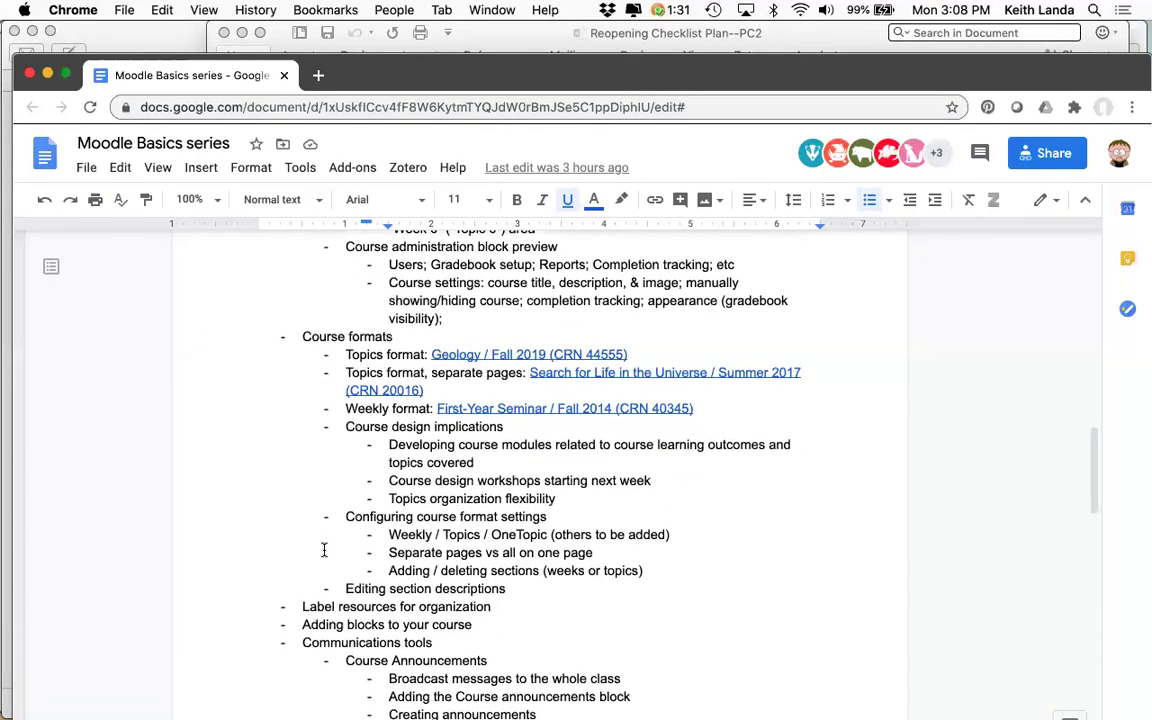
{"action": "scroll", "coordinate": [323, 549], "scroll_direction": "down", "scroll_amount": 5}
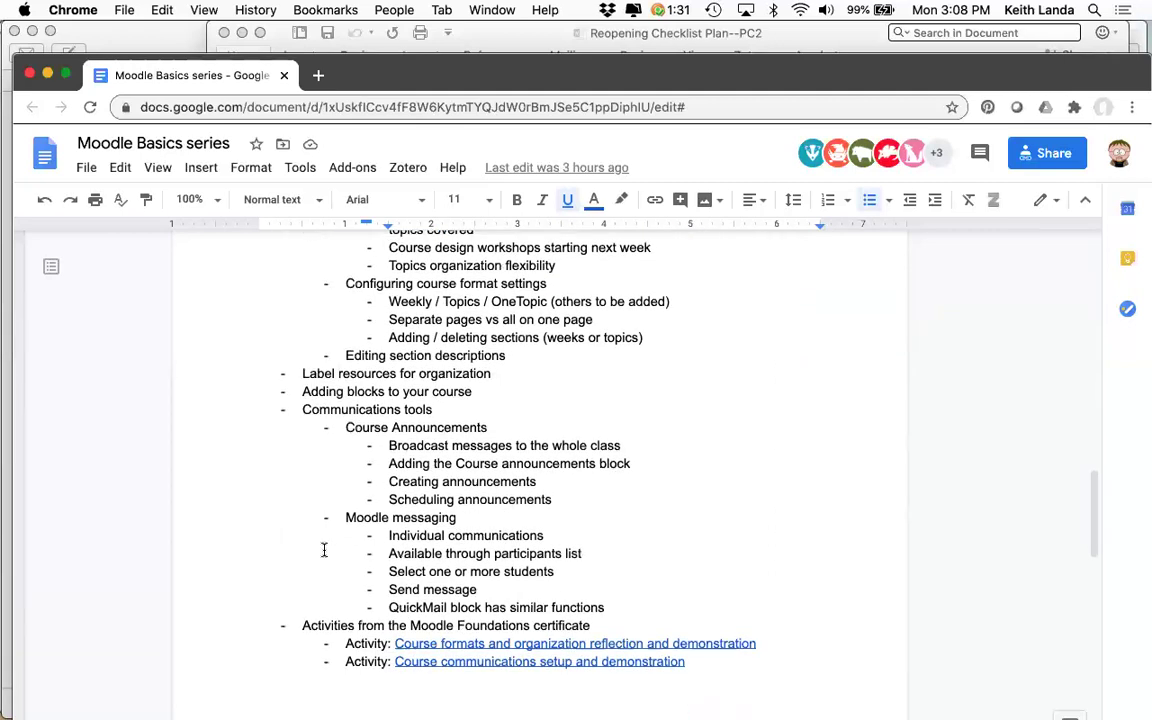
{"action": "scroll", "coordinate": [323, 549], "scroll_direction": "down", "scroll_amount": 2}
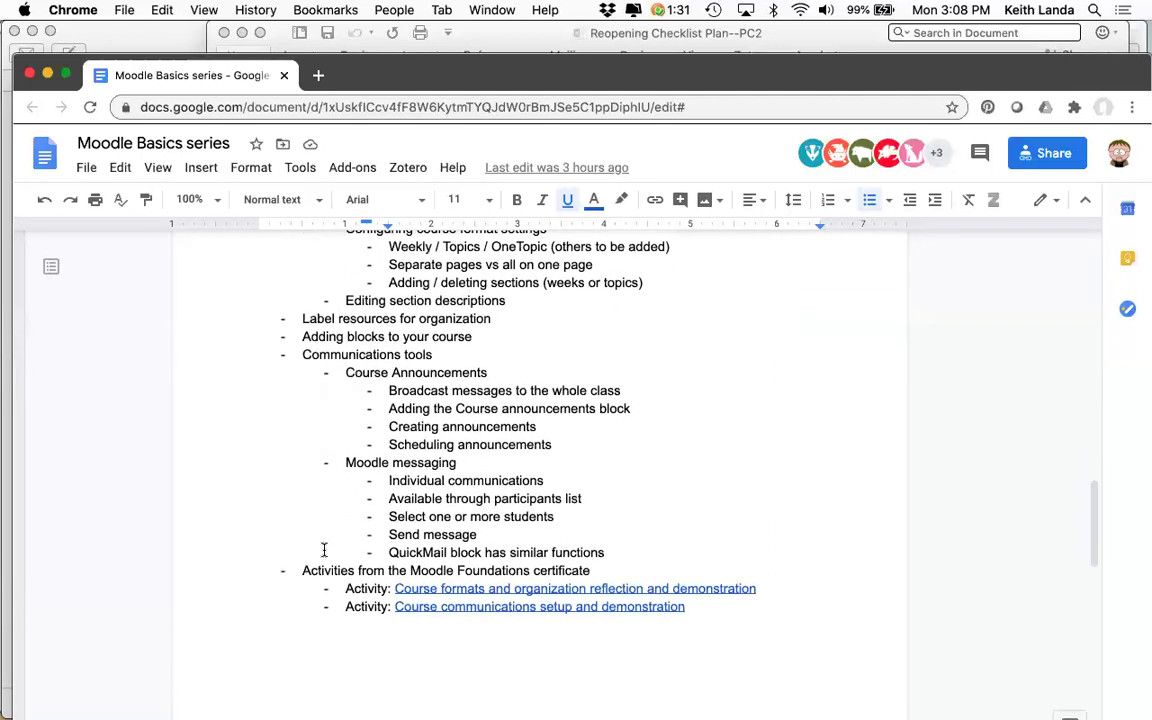
{"action": "scroll", "coordinate": [383, 483], "scroll_direction": "up", "scroll_amount": 6}
{"action": "scroll", "coordinate": [383, 483], "scroll_direction": "up", "scroll_amount": 15}
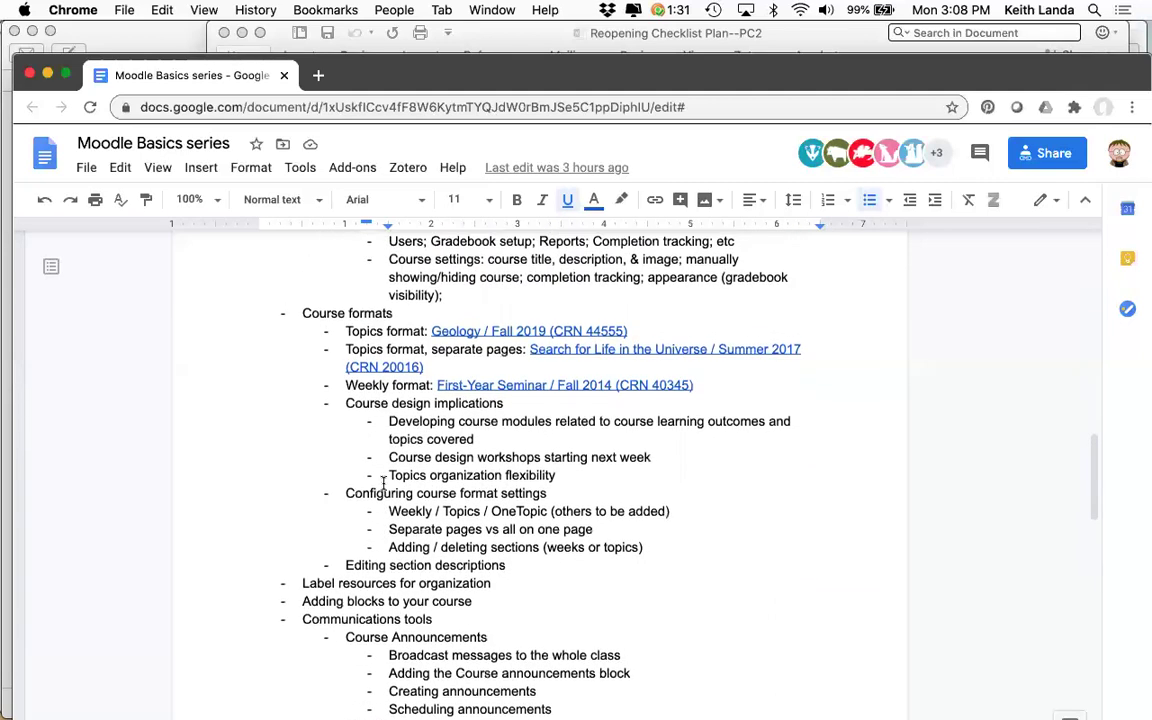
{"action": "scroll", "coordinate": [383, 483], "scroll_direction": "up", "scroll_amount": 4}
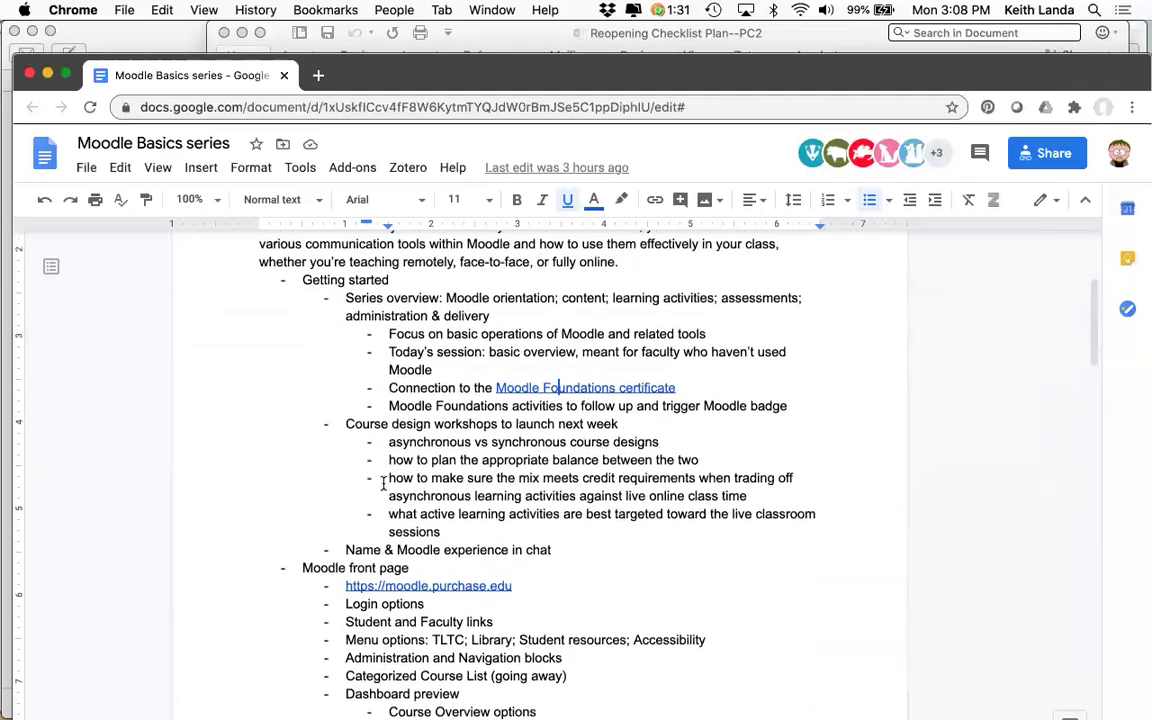
- Open the Purchase College Moodle front page from the outline's link and log out of the current account
{"action": "scroll", "coordinate": [383, 483], "scroll_direction": "down", "scroll_amount": 4}
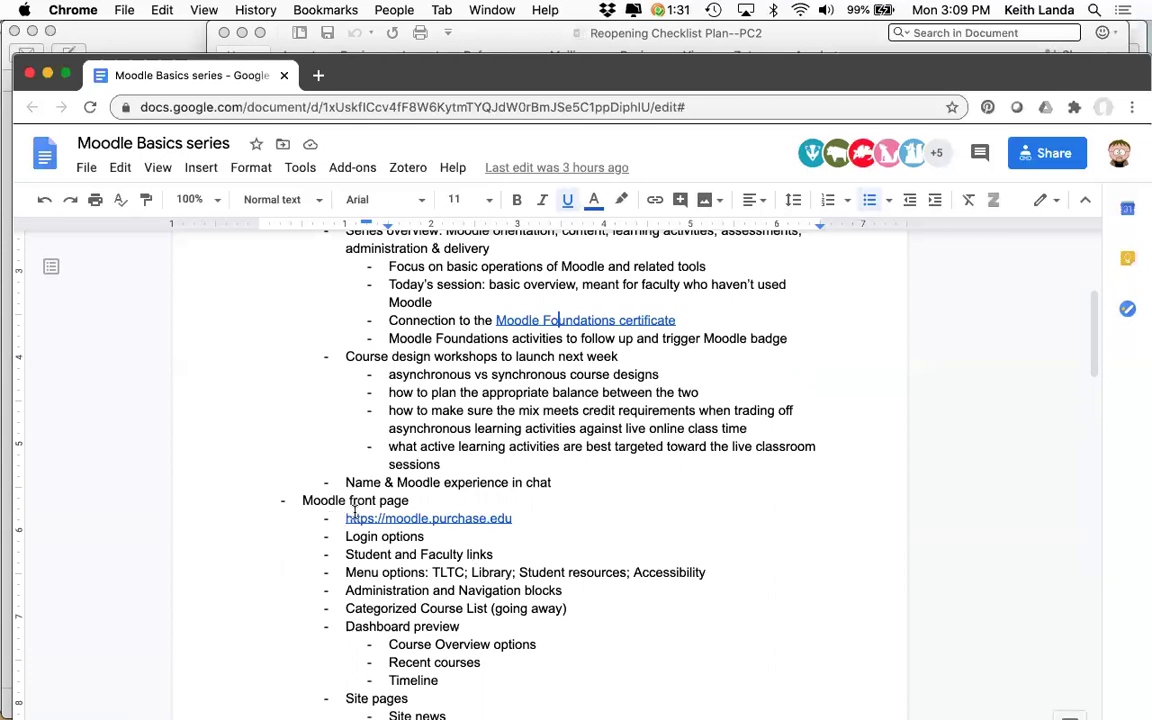
{"action": "left_click", "coordinate": [443, 521]}
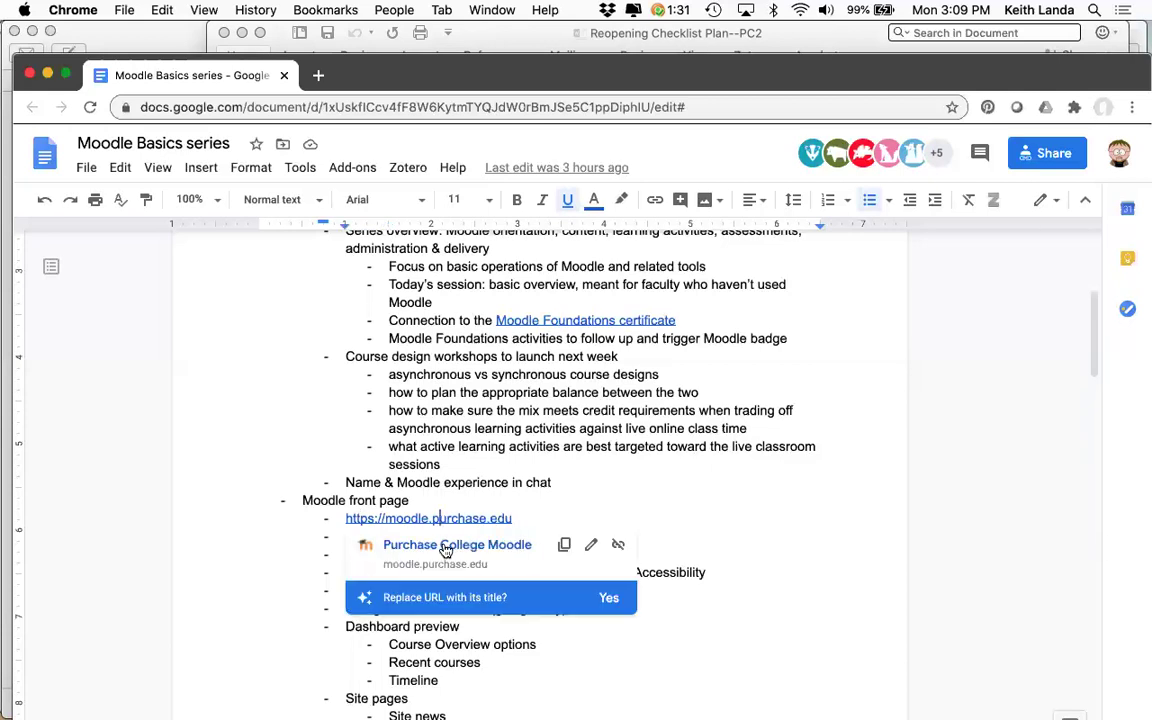
{"action": "left_click", "coordinate": [445, 550]}
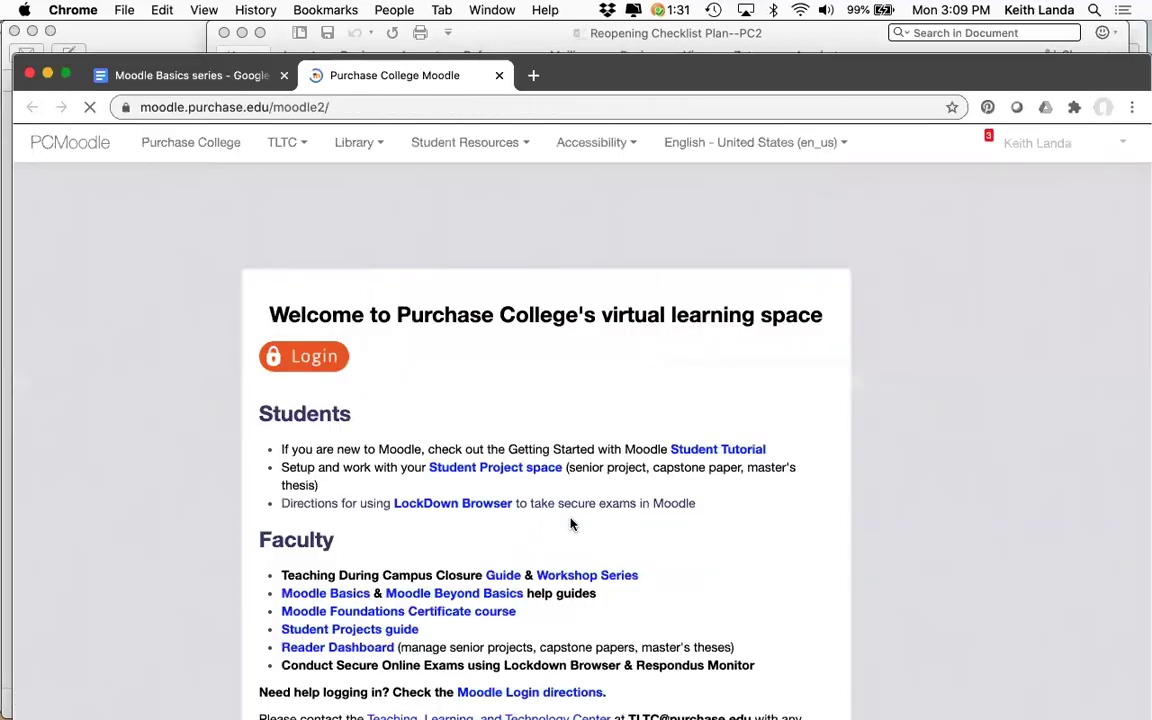
{"action": "left_click", "coordinate": [1119, 144]}
{"action": "left_click", "coordinate": [1043, 345]}
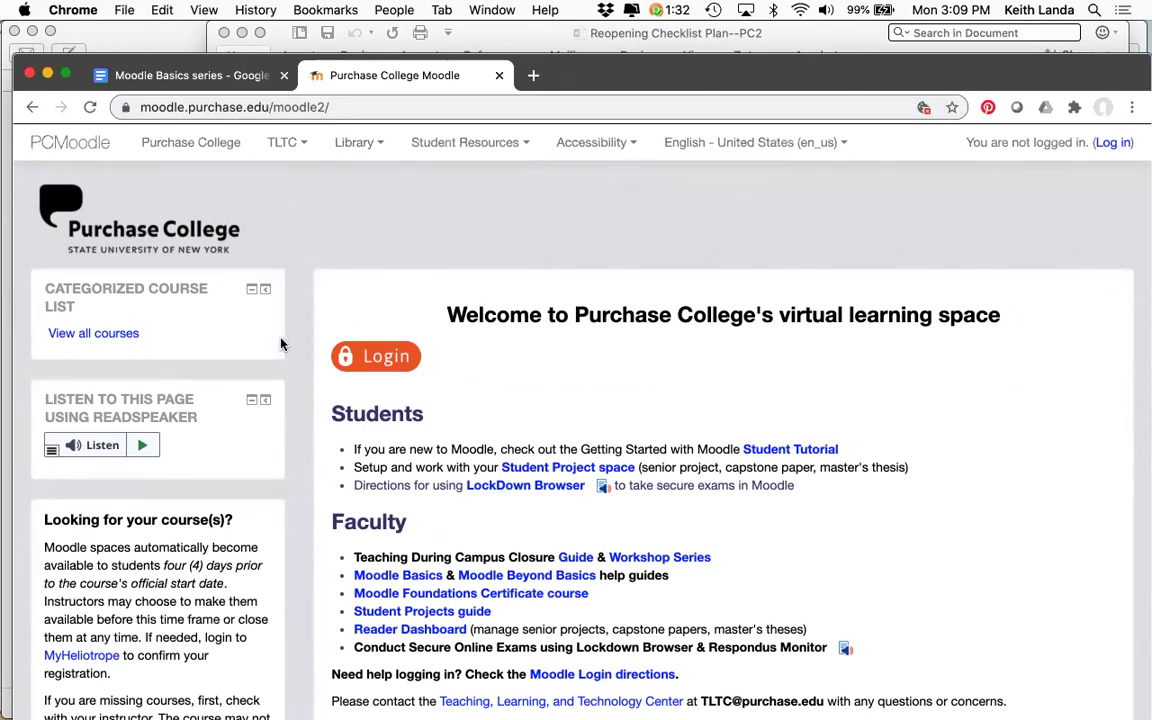
- Examine the logged-out front page's student and faculty links and its login options
{"action": "scroll", "coordinate": [278, 347], "scroll_direction": "down", "scroll_amount": 3}
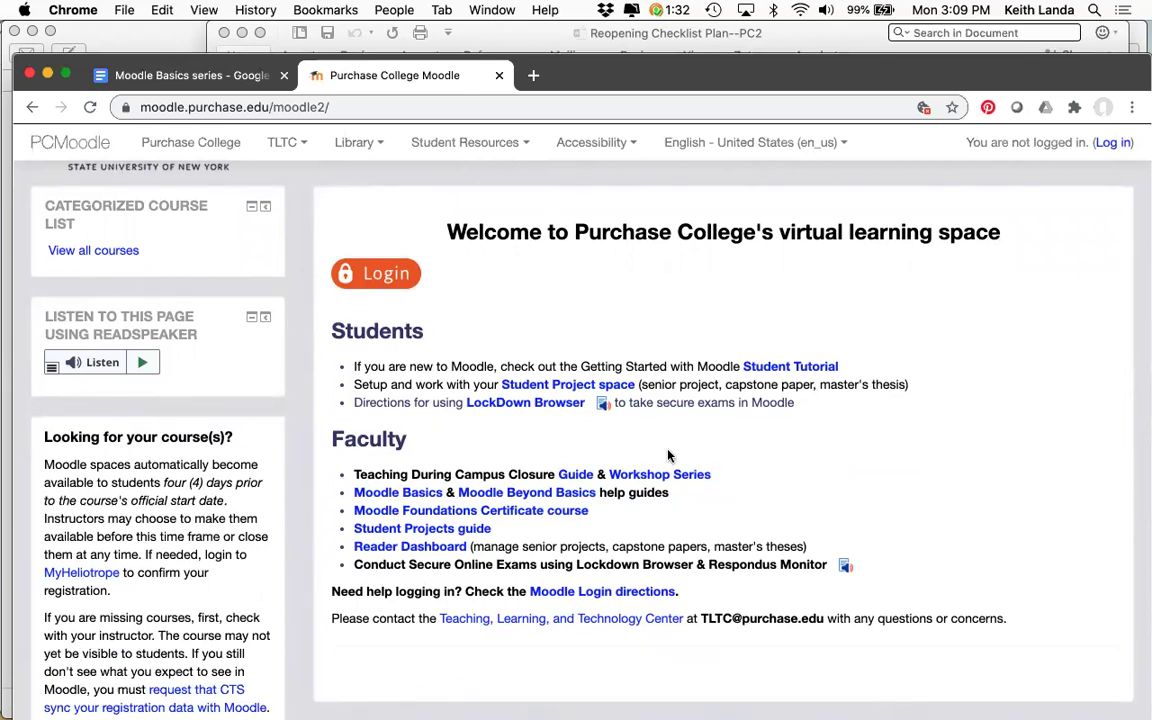
{"action": "scroll", "coordinate": [670, 449], "scroll_direction": "up", "scroll_amount": 1}
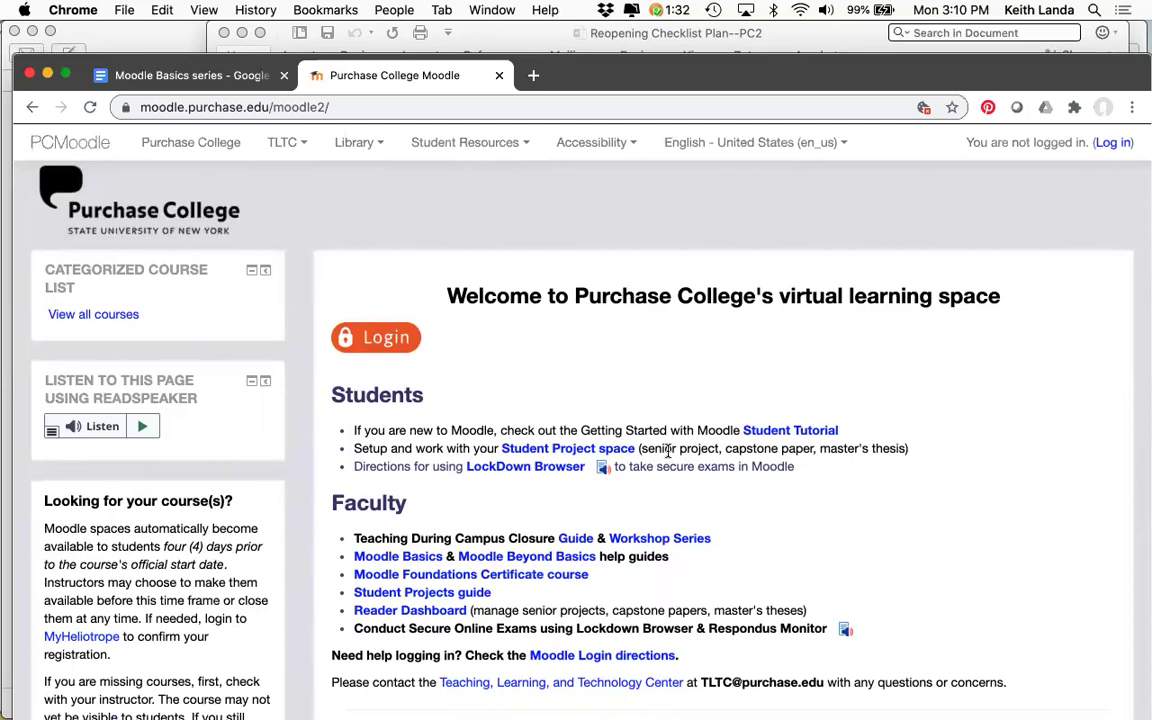
{"action": "scroll", "coordinate": [668, 451], "scroll_direction": "down", "scroll_amount": 1}
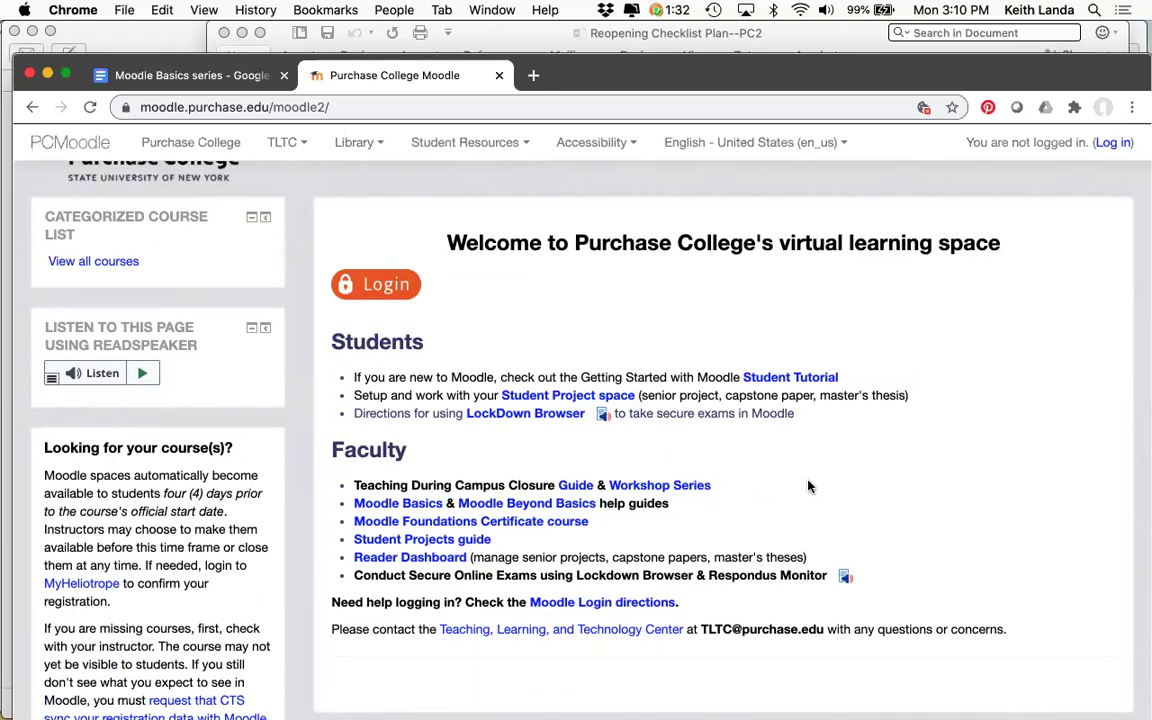
{"action": "scroll", "coordinate": [808, 486], "scroll_direction": "down", "scroll_amount": 1}
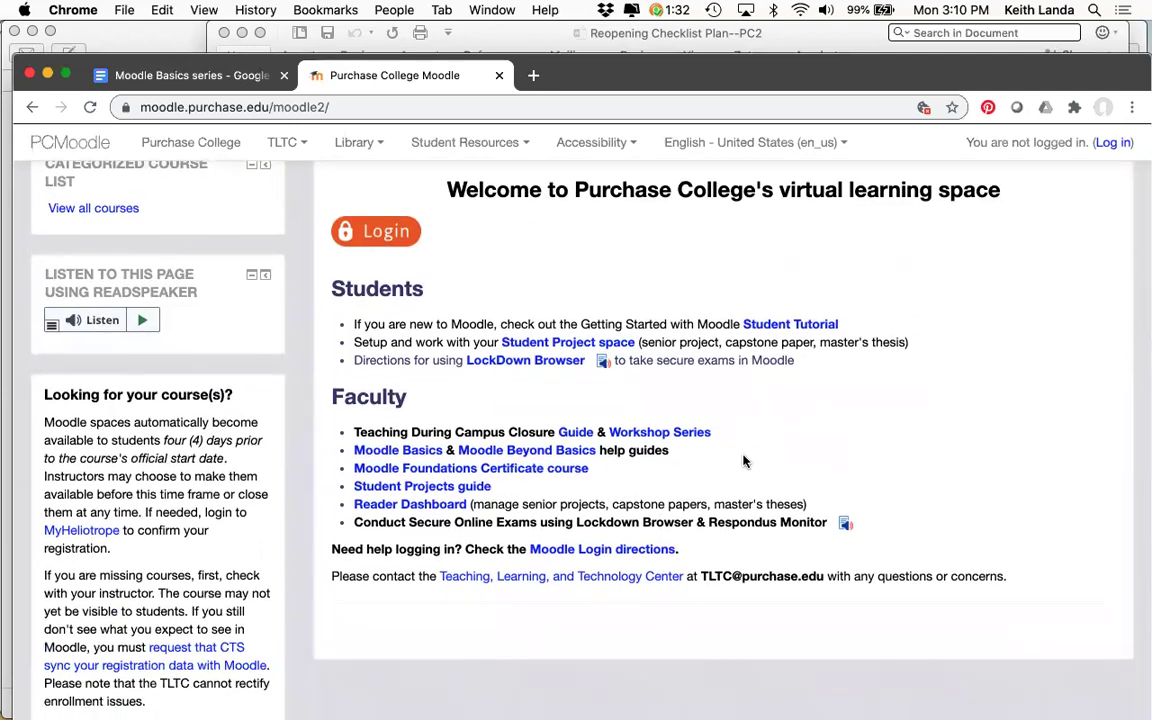
{"action": "left_click", "coordinate": [373, 450]}
{"action": "scroll", "coordinate": [509, 368], "scroll_direction": "up", "scroll_amount": 3}
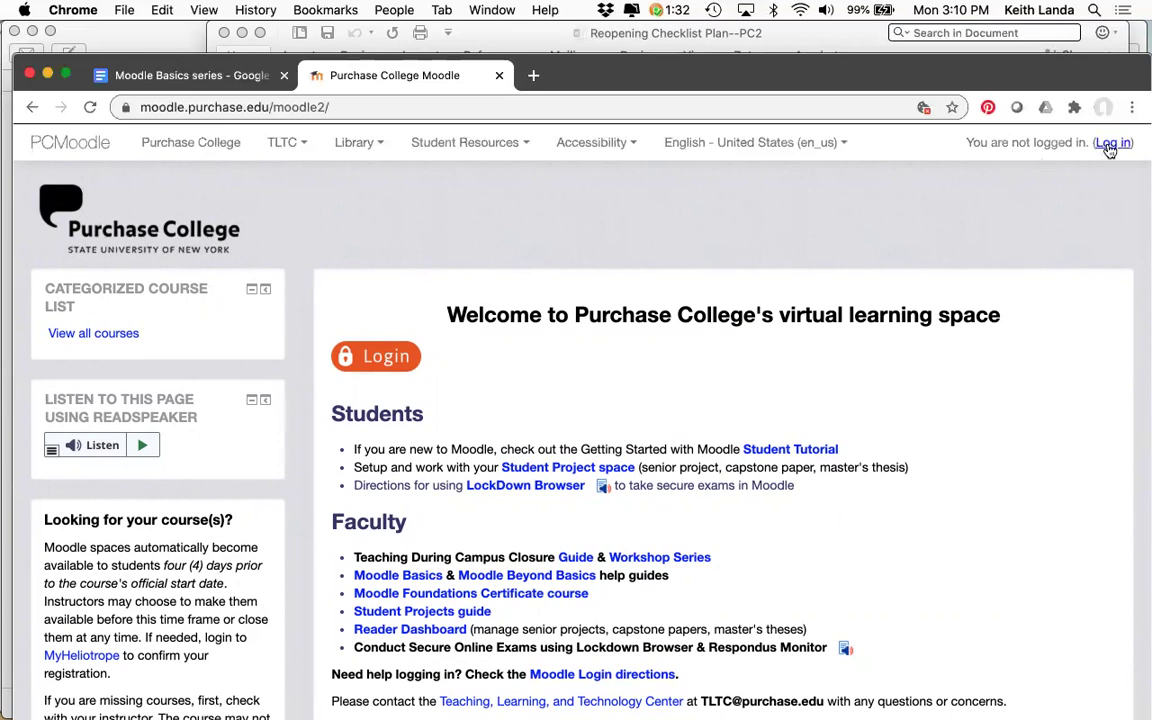
- Log in to Moodle from the front page and move the browser window slightly lower on the desktop
{"action": "left_click", "coordinate": [394, 358]}
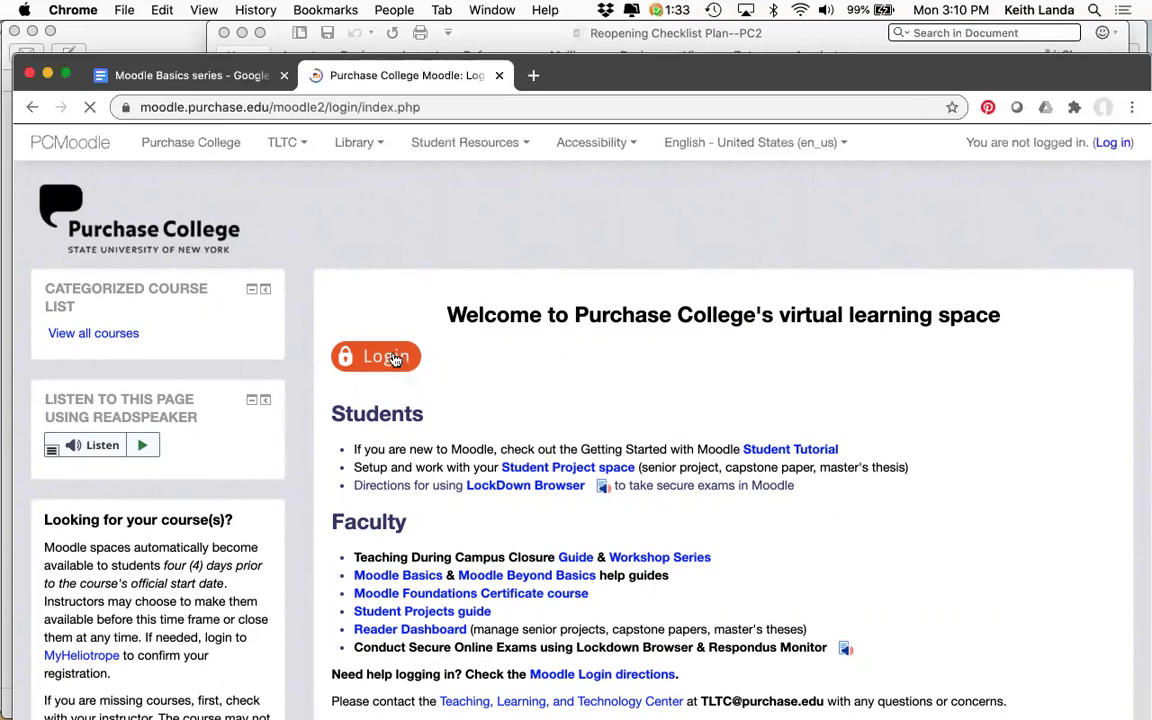
{"action": "left_click", "coordinate": [318, 535]}
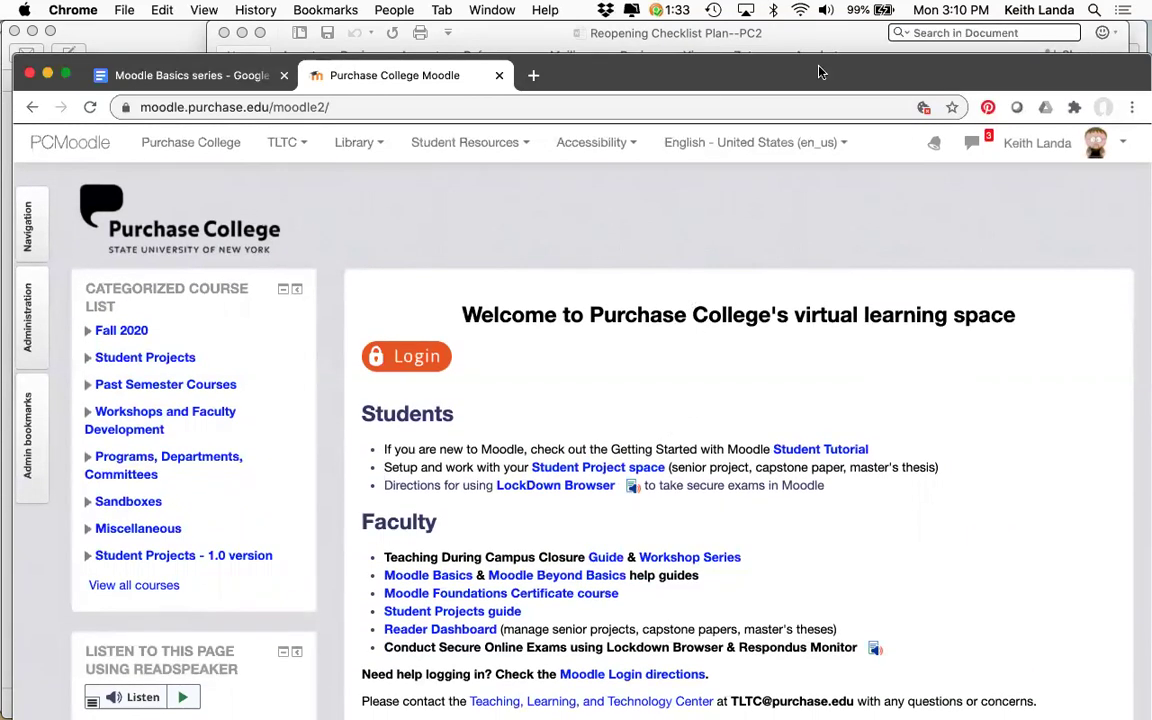
{"action": "left_click_drag", "start_coordinate": [823, 69], "coordinate": [823, 104]}
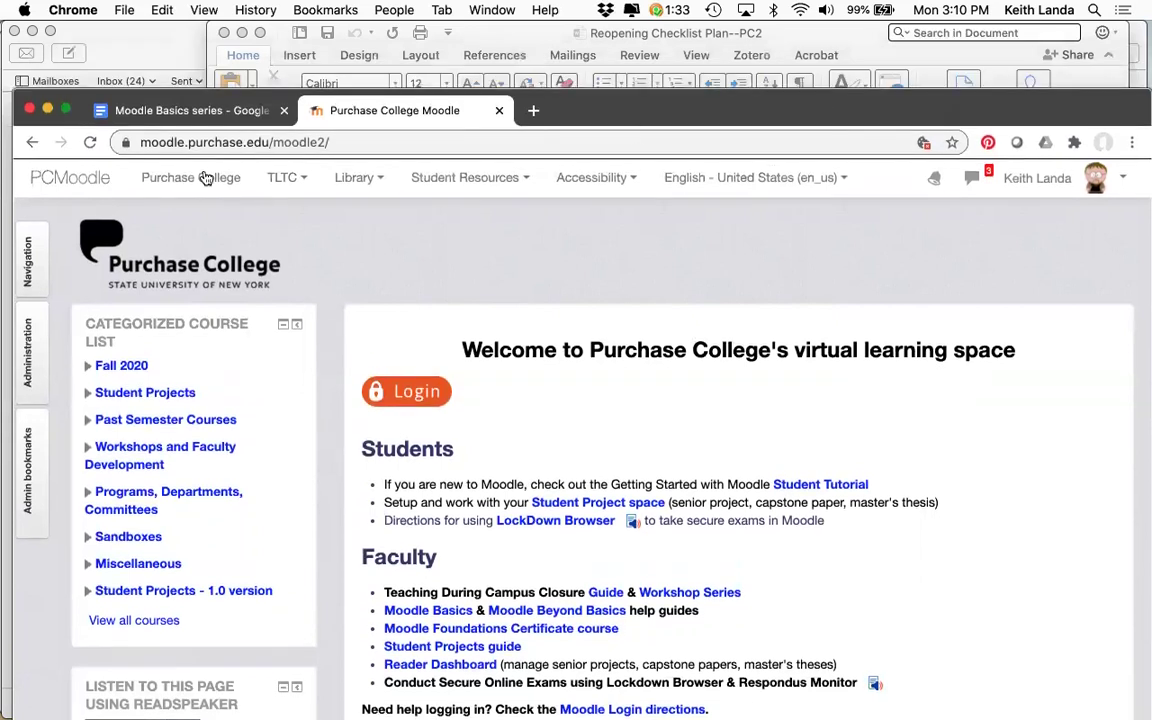
- Check the Moodle front page items in the series outline and return to the Moodle front page
{"action": "left_click", "coordinate": [165, 108]}
{"action": "scroll", "coordinate": [389, 412], "scroll_direction": "down", "scroll_amount": 1}
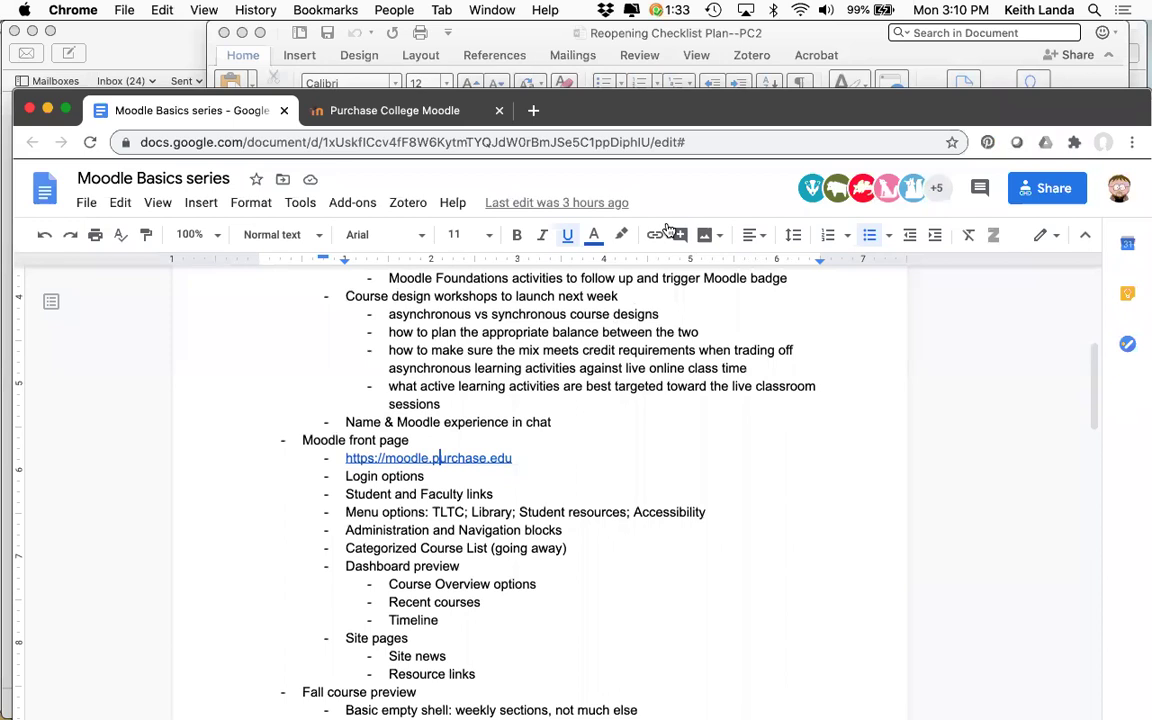
{"action": "left_click", "coordinate": [424, 117]}
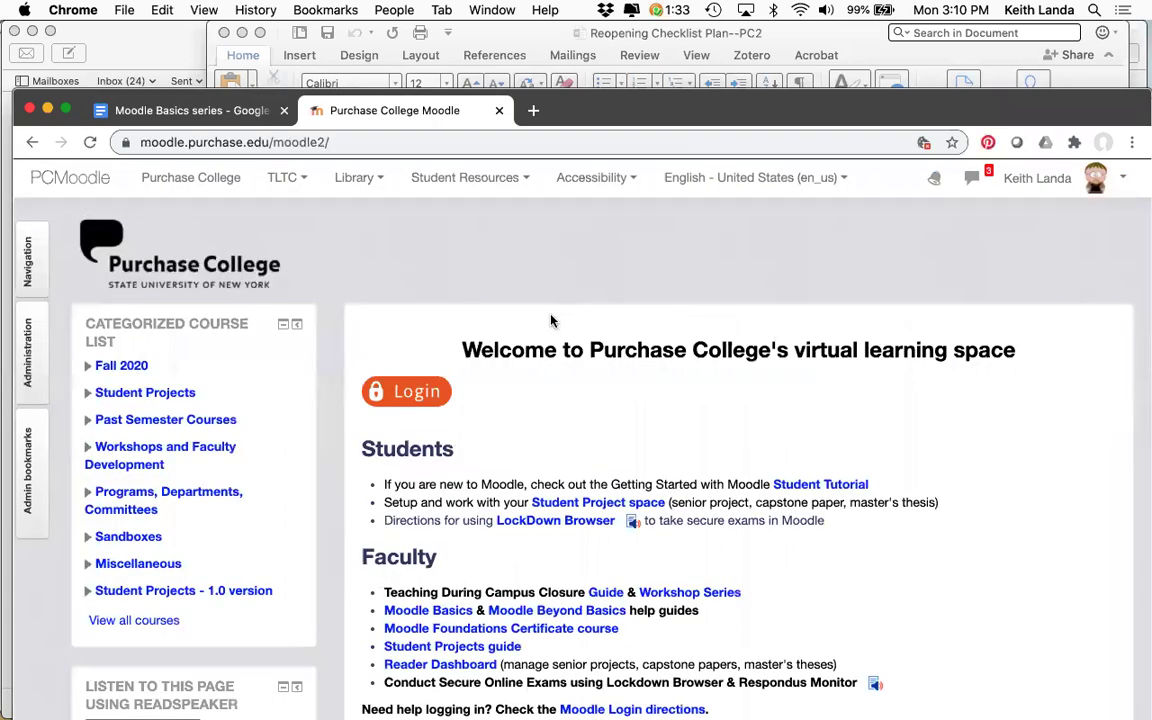
- Open the faculty Moodle Basics help guide, look through topics such as Course Views, Course Import and Ally, and close it
{"action": "scroll", "coordinate": [548, 321], "scroll_direction": "down", "scroll_amount": 3}
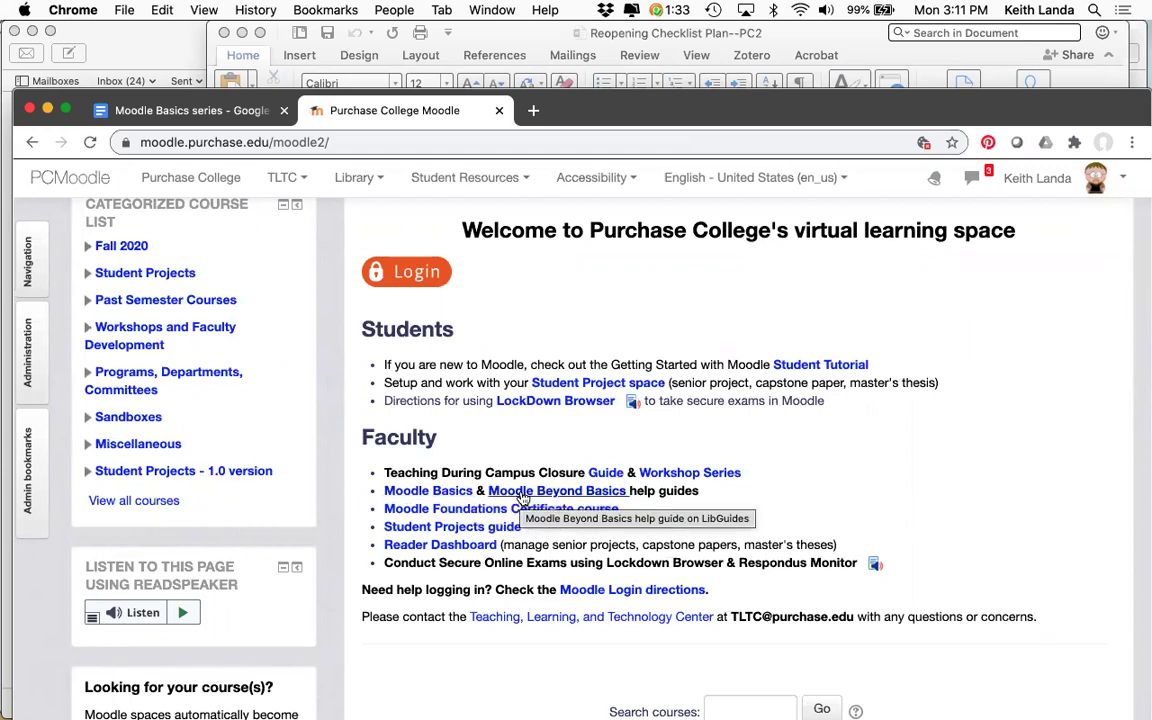
{"action": "left_click", "coordinate": [449, 494]}
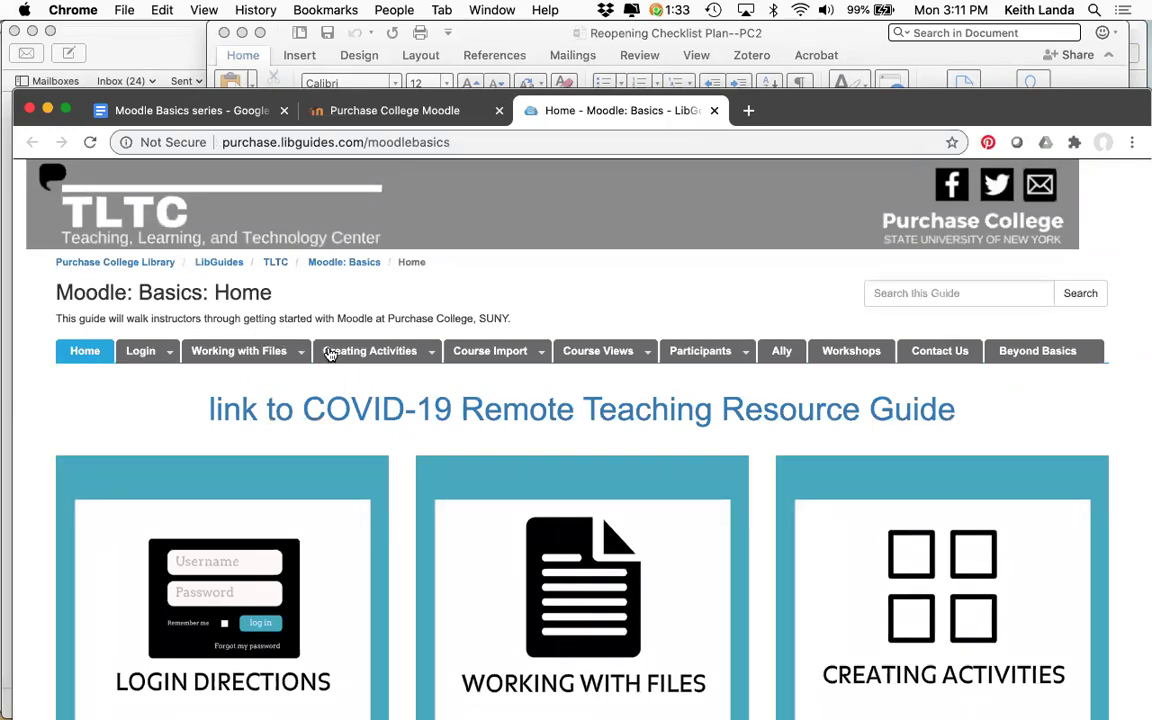
{"action": "left_click", "coordinate": [646, 352]}
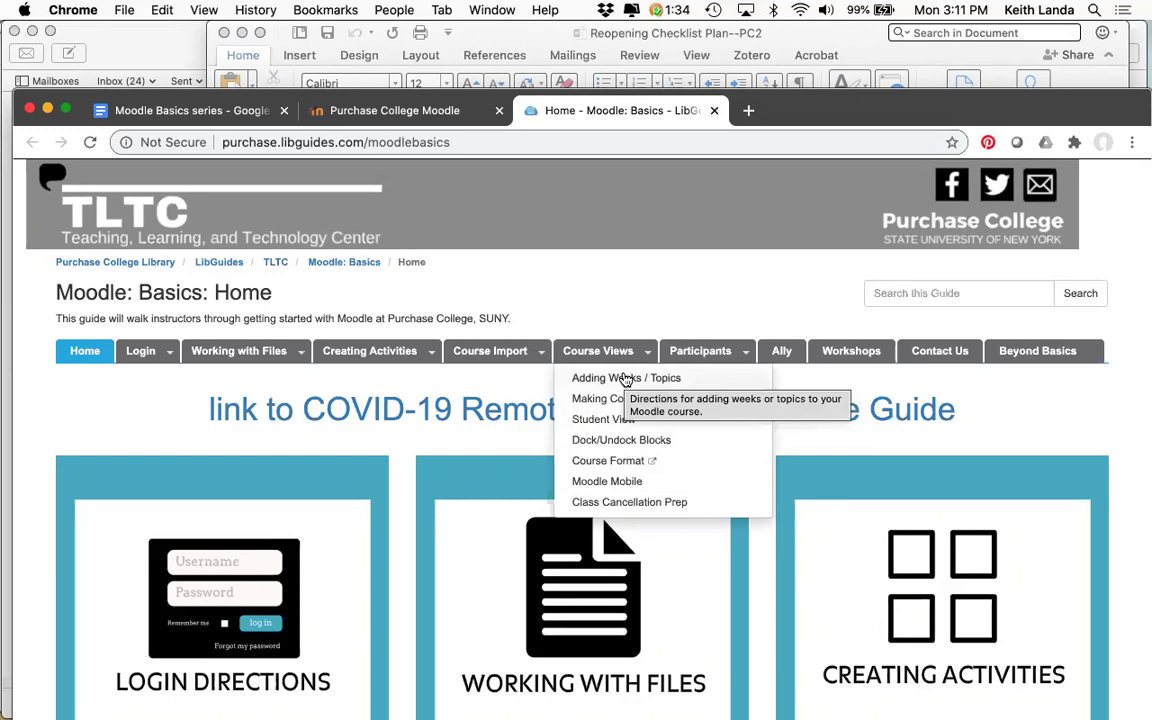
{"action": "mouse_move", "coordinate": [503, 358]}
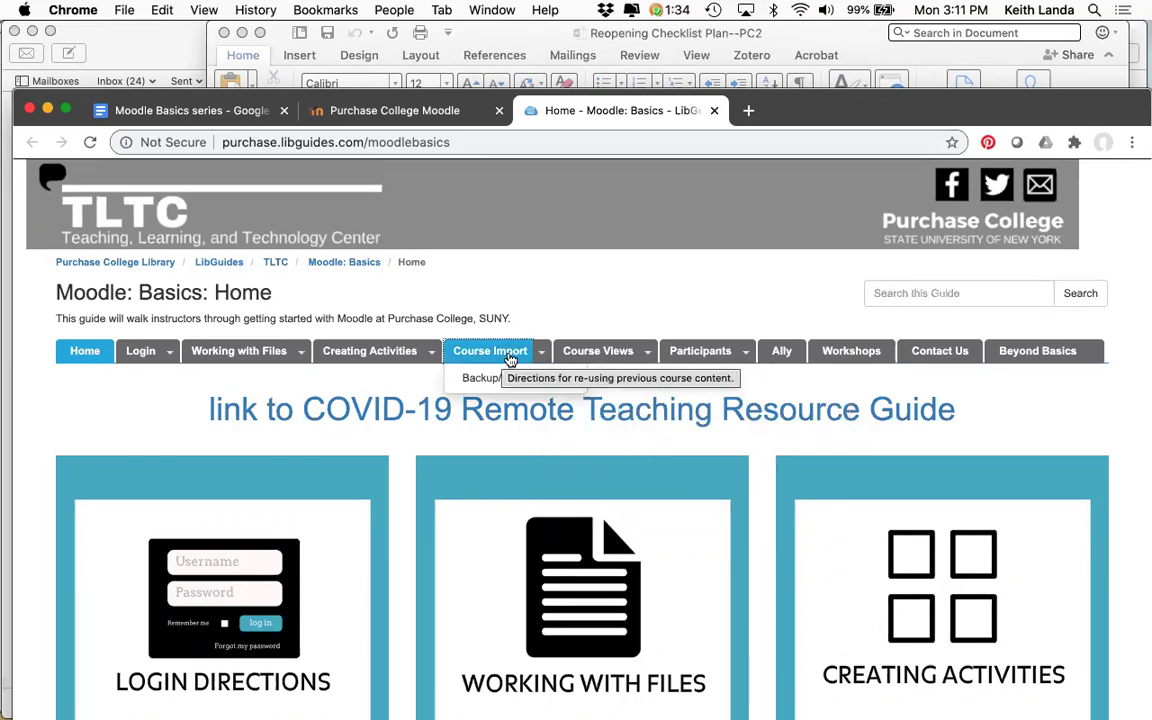
{"action": "mouse_move", "coordinate": [700, 352]}
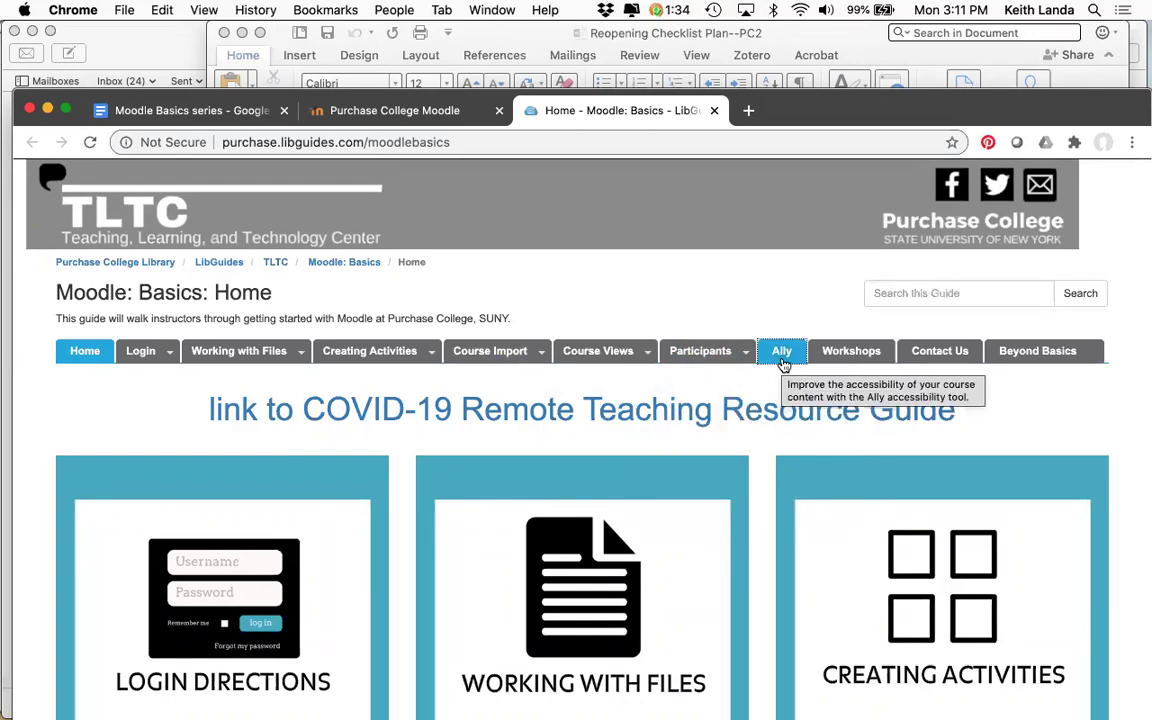
{"action": "mouse_move", "coordinate": [365, 347]}
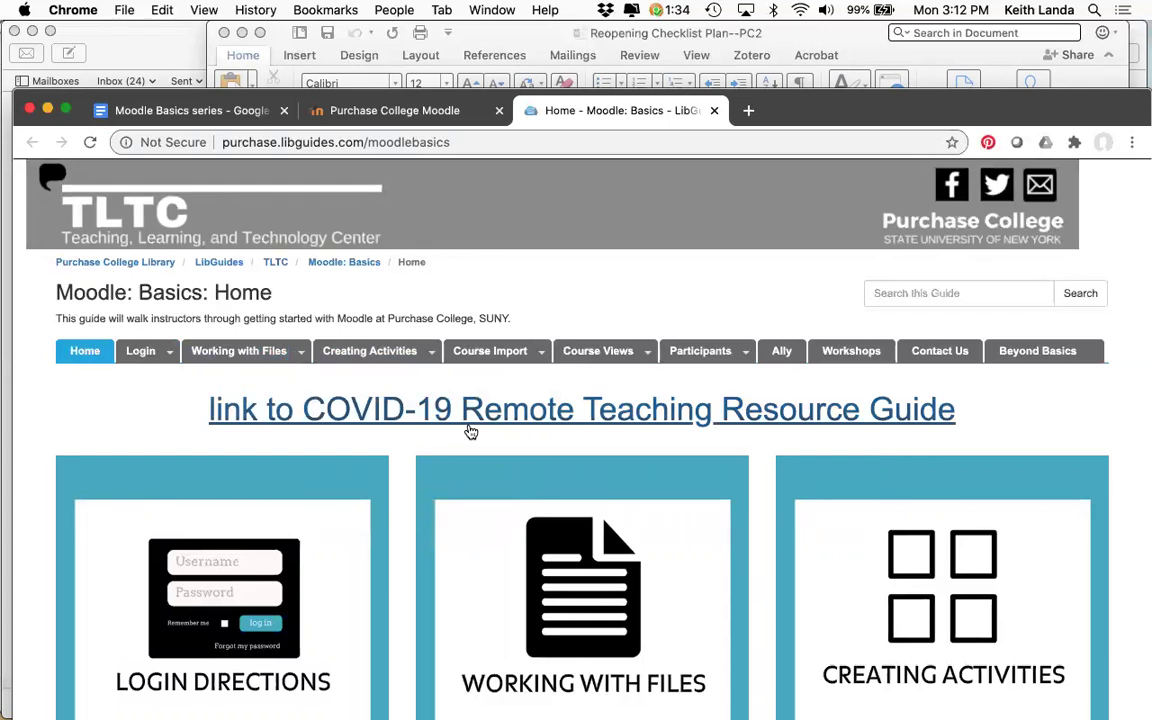
{"action": "key", "text": "super+w"}
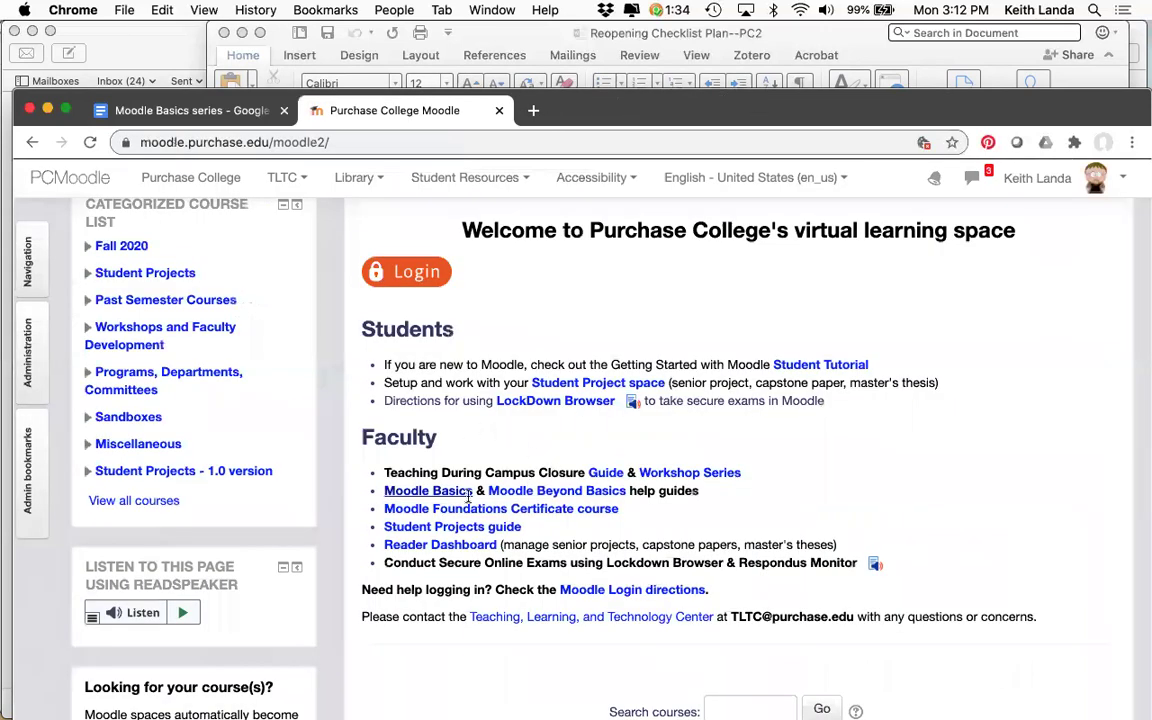
- Open the Moodle Beyond Basics help guide and look through its Turnitin, Gradebook and VoiceThread topics
{"action": "left_click", "coordinate": [556, 492]}
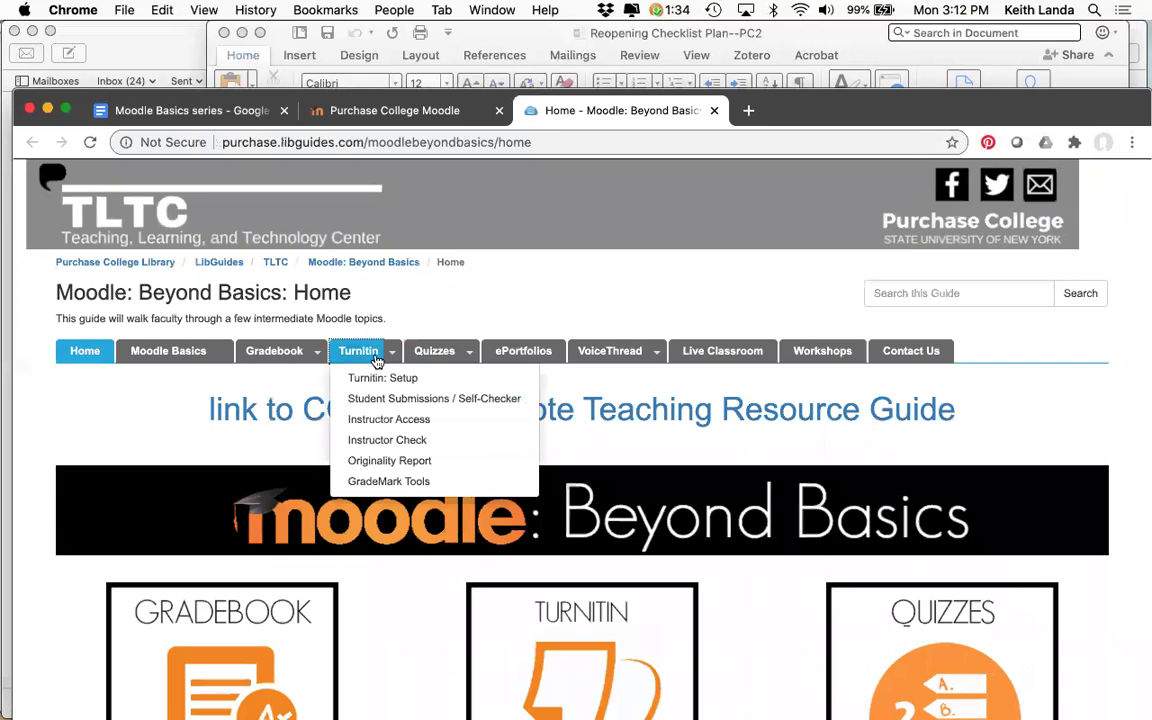
{"action": "mouse_move", "coordinate": [297, 351]}
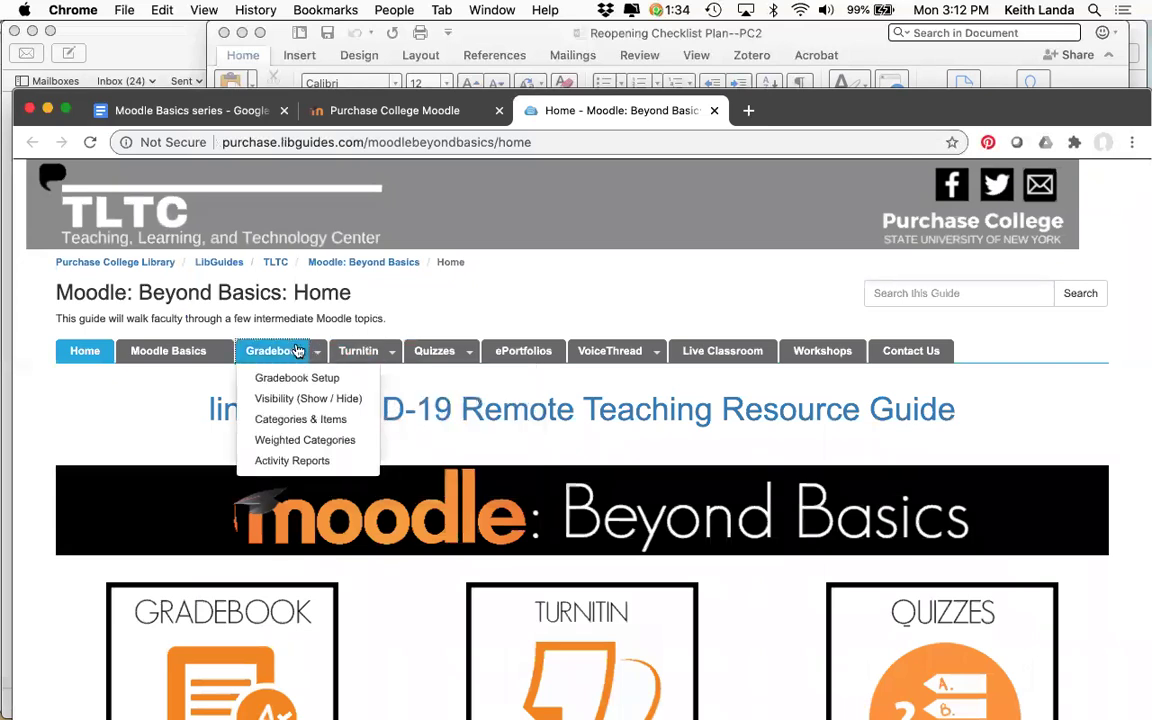
{"action": "mouse_move", "coordinate": [620, 356]}
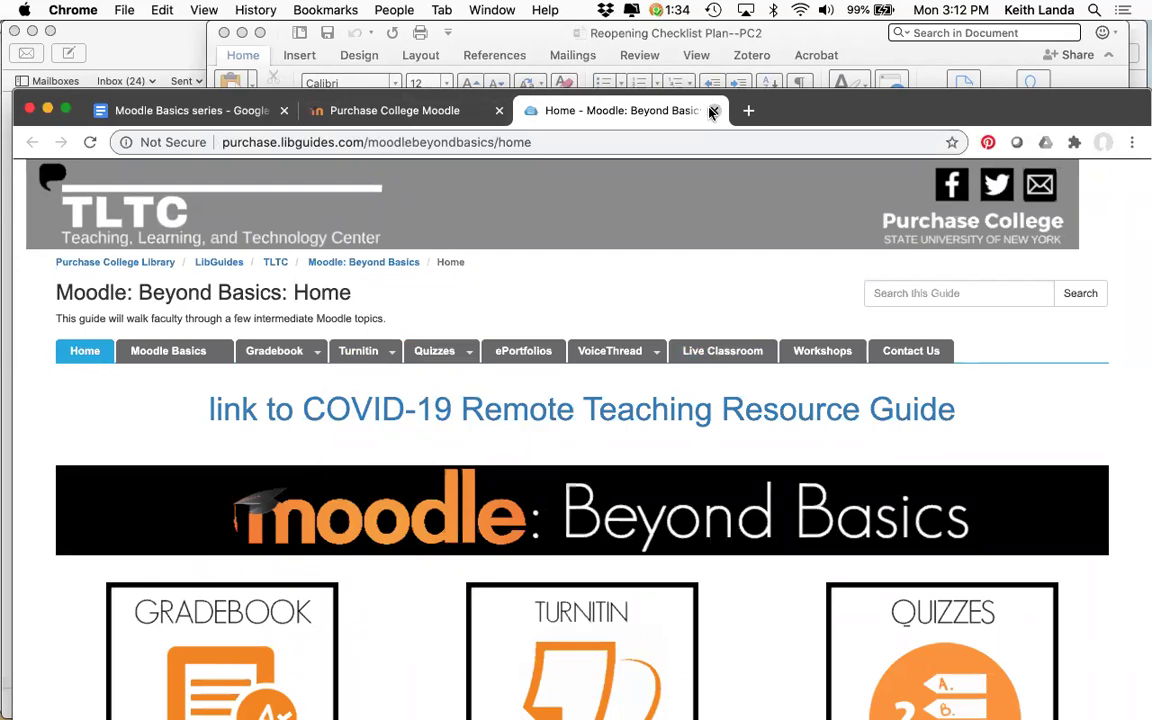
- Close the Moodle Beyond Basics guide and expand Workshops and Faculty Development with its Certificates subcategory in the Categorized Course List
{"action": "key", "text": "super+w"}
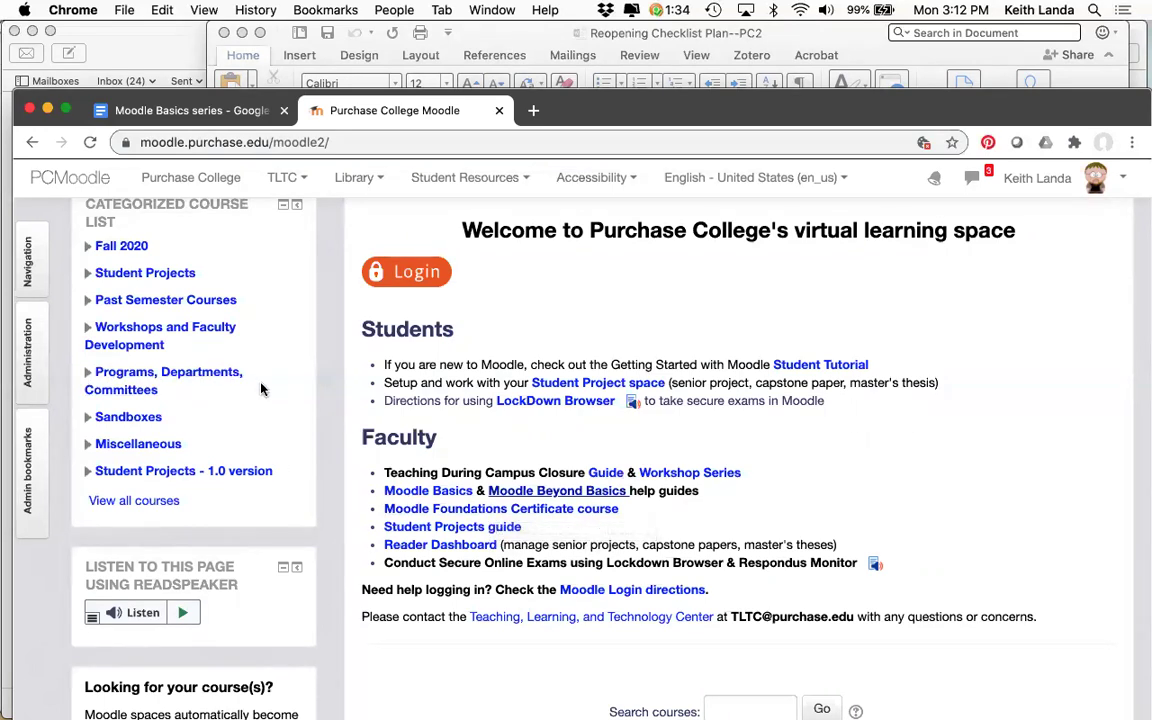
{"action": "left_click", "coordinate": [181, 327]}
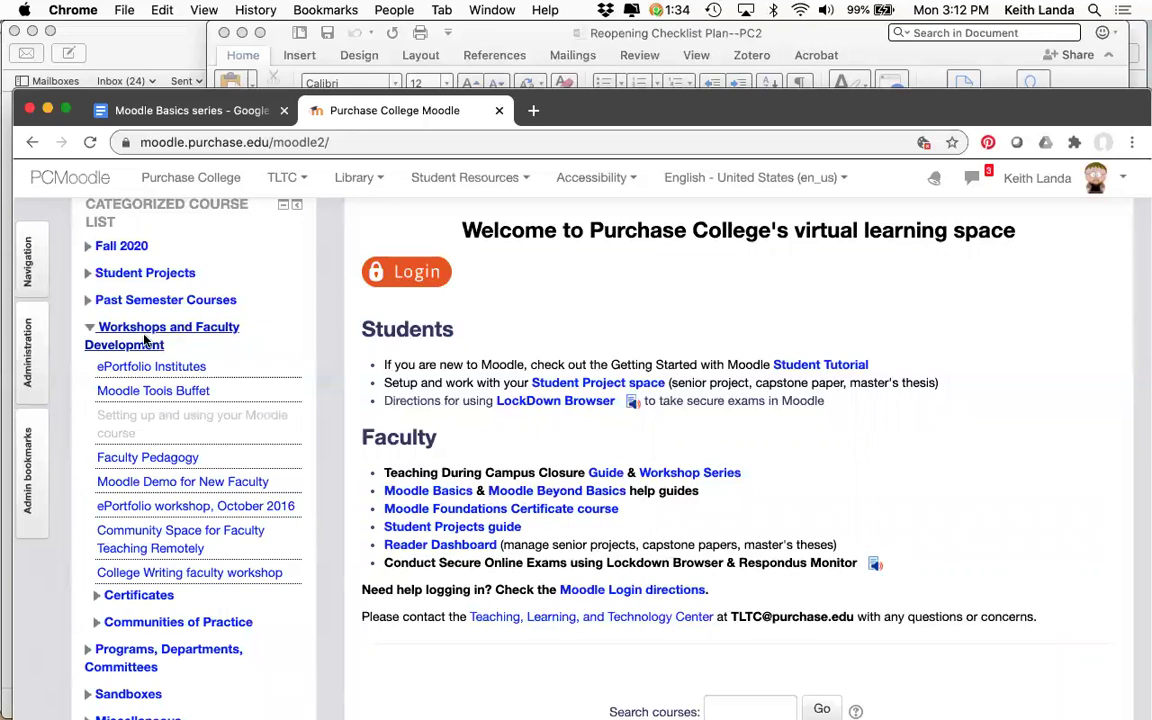
{"action": "scroll", "coordinate": [150, 400], "scroll_direction": "down", "scroll_amount": 1}
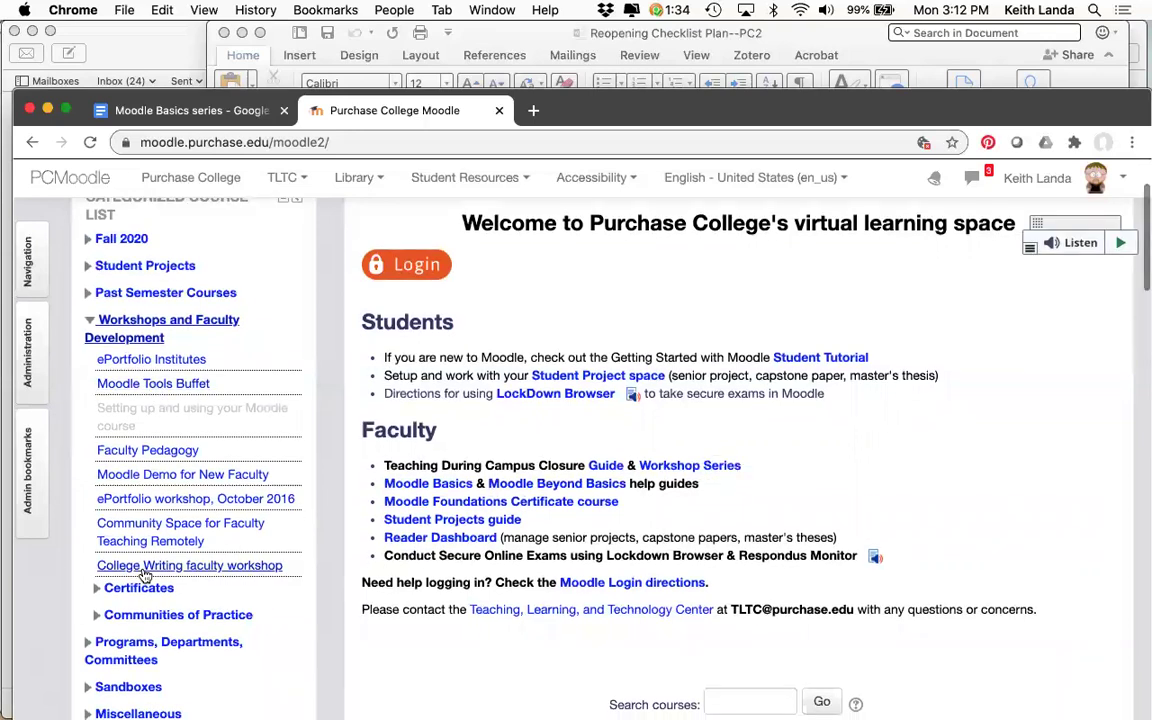
{"action": "left_click", "coordinate": [140, 588]}
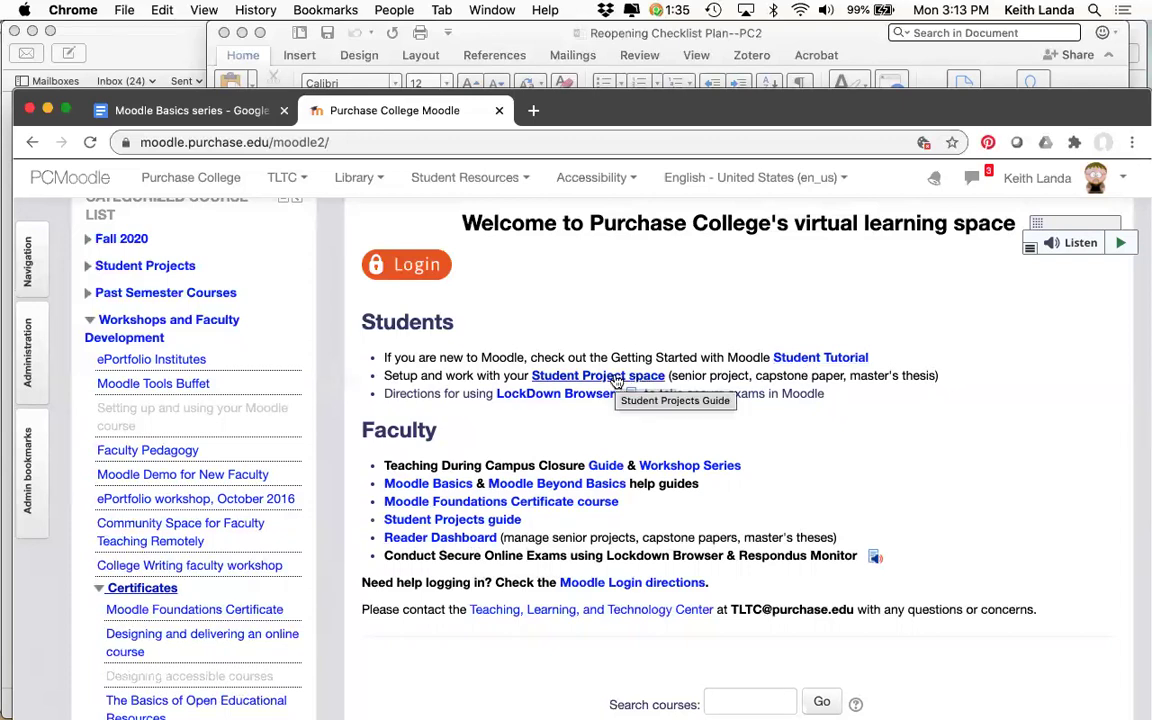
- Look through the TLTC, Library, Student Resources and Accessibility link lists in the Moodle front page header
{"action": "scroll", "coordinate": [617, 380], "scroll_direction": "up", "scroll_amount": 2}
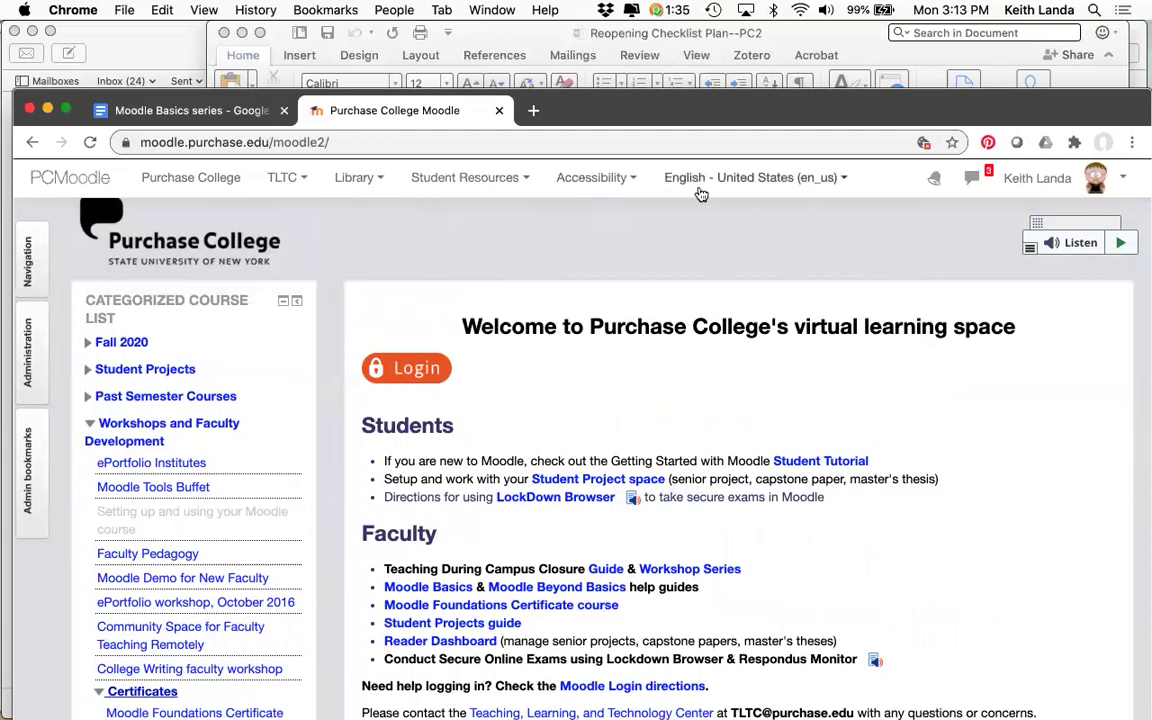
{"action": "left_click", "coordinate": [305, 180]}
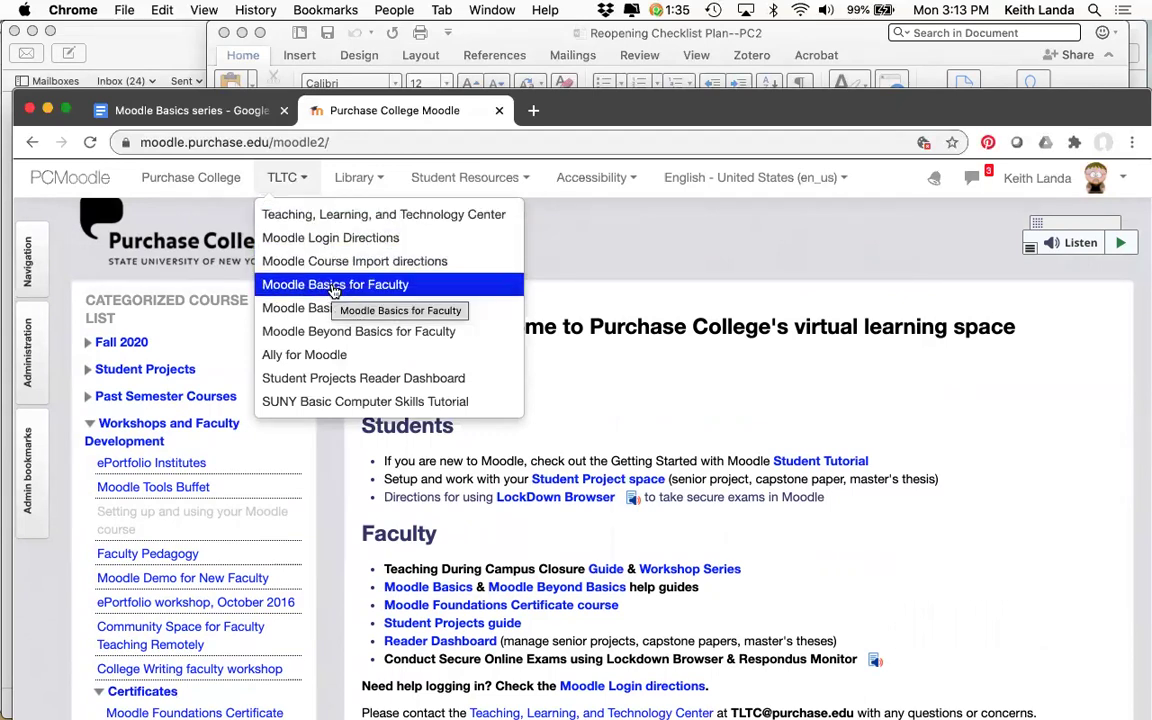
{"action": "left_click", "coordinate": [368, 178]}
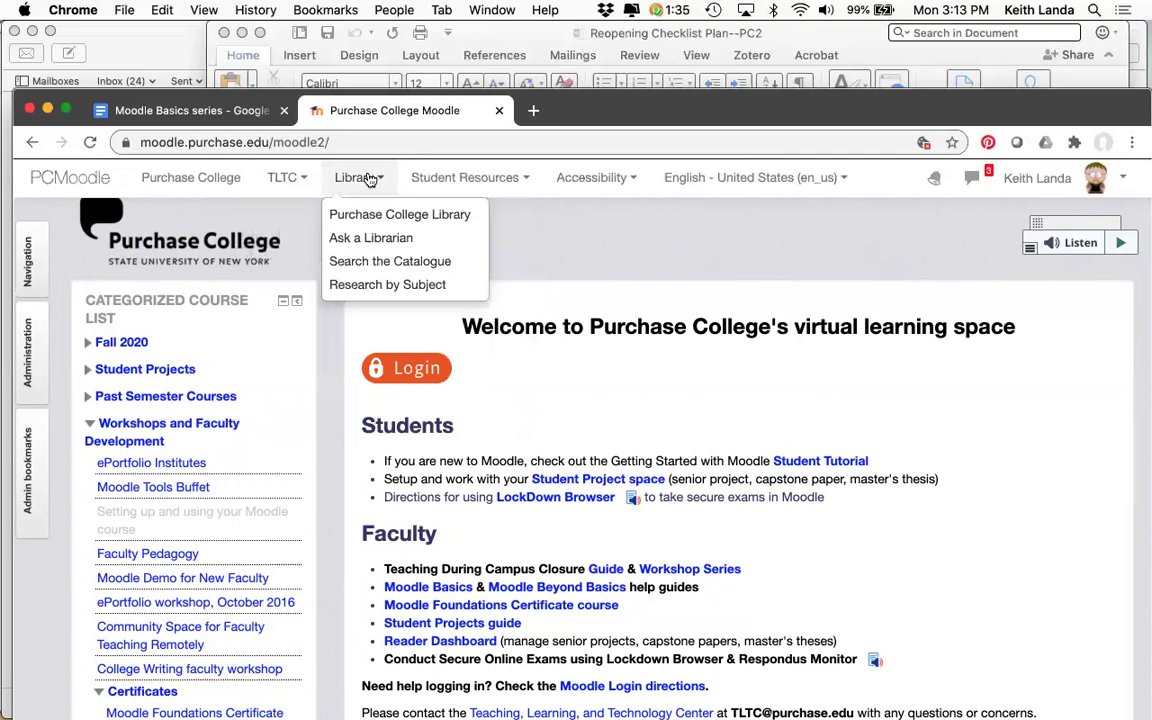
{"action": "left_click", "coordinate": [490, 177]}
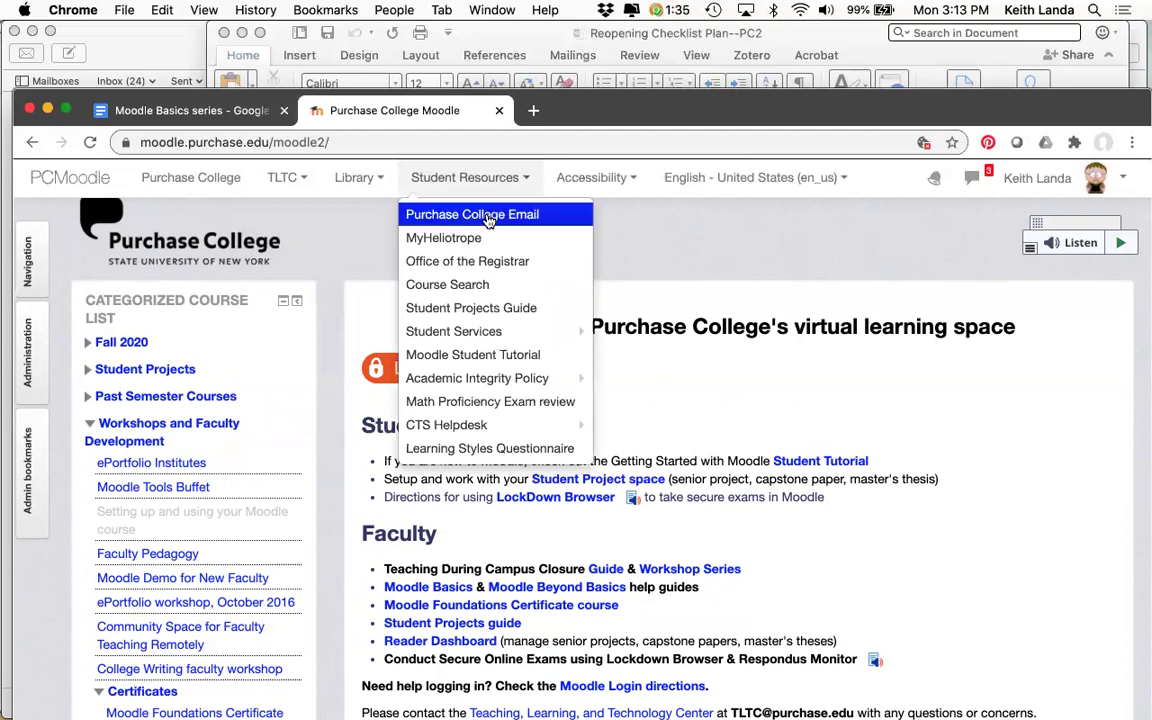
{"action": "mouse_move", "coordinate": [497, 436]}
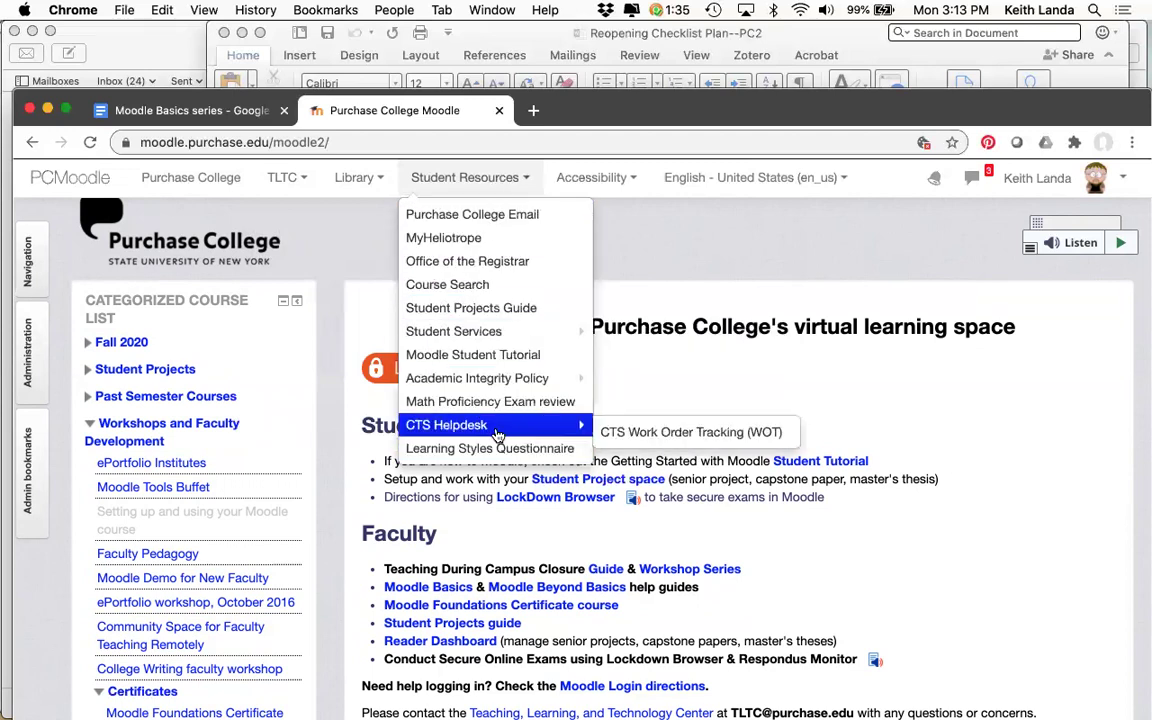
{"action": "left_click", "coordinate": [586, 179]}
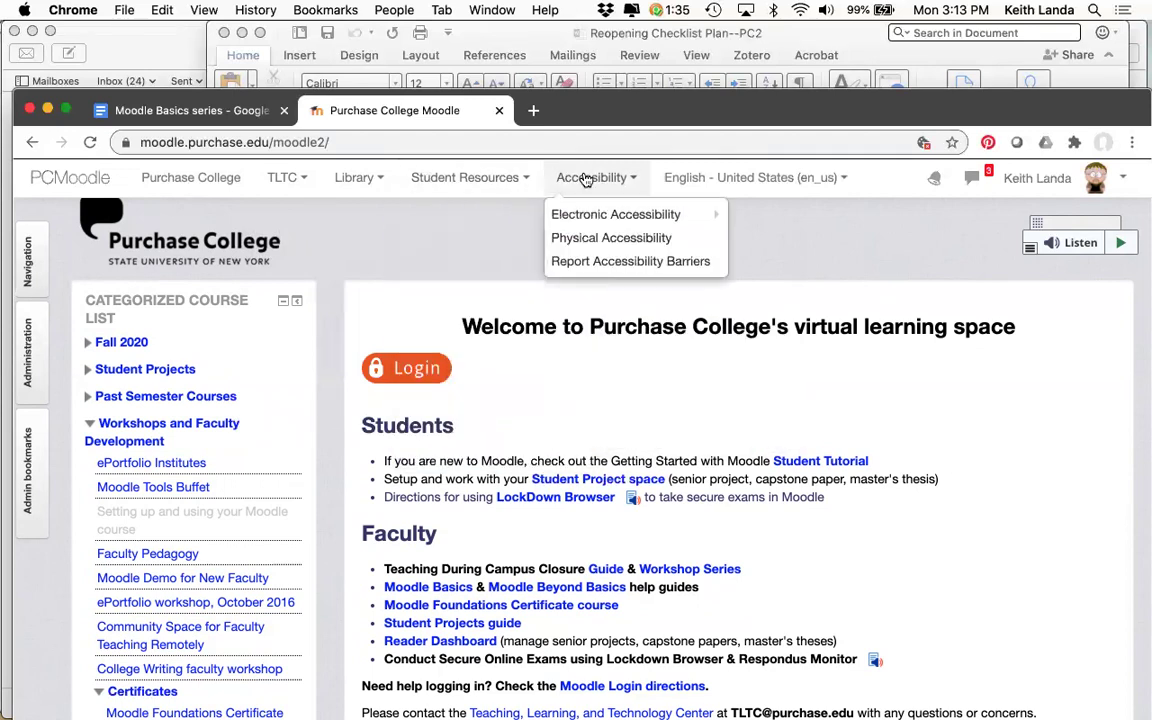
{"action": "left_click", "coordinate": [437, 216]}
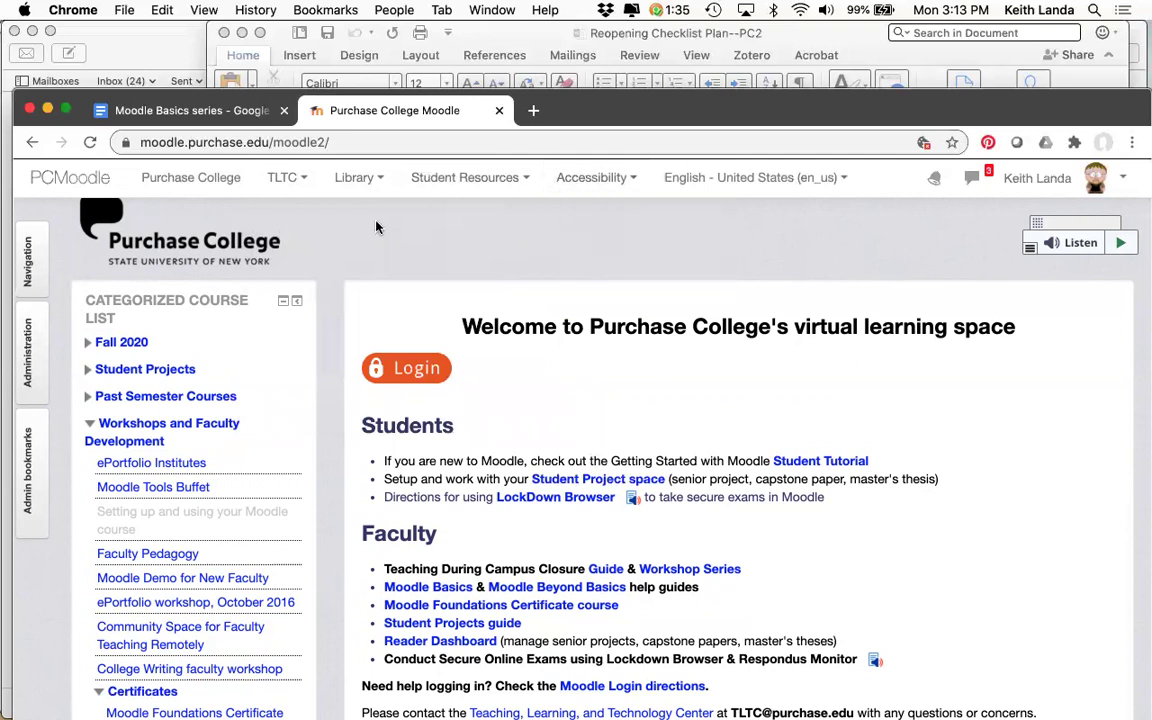
- Check the series outline and examine the Moodle front page's side blocks from the course list down to Main Menu
{"action": "left_click", "coordinate": [199, 113]}
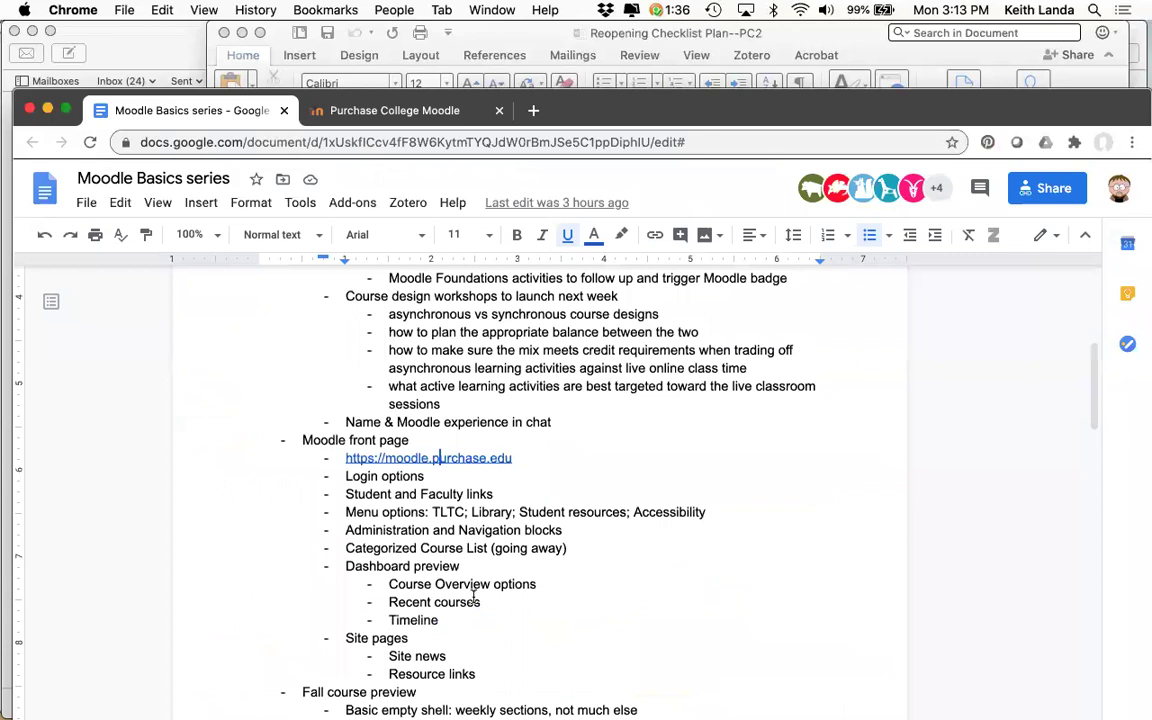
{"action": "left_click", "coordinate": [391, 112]}
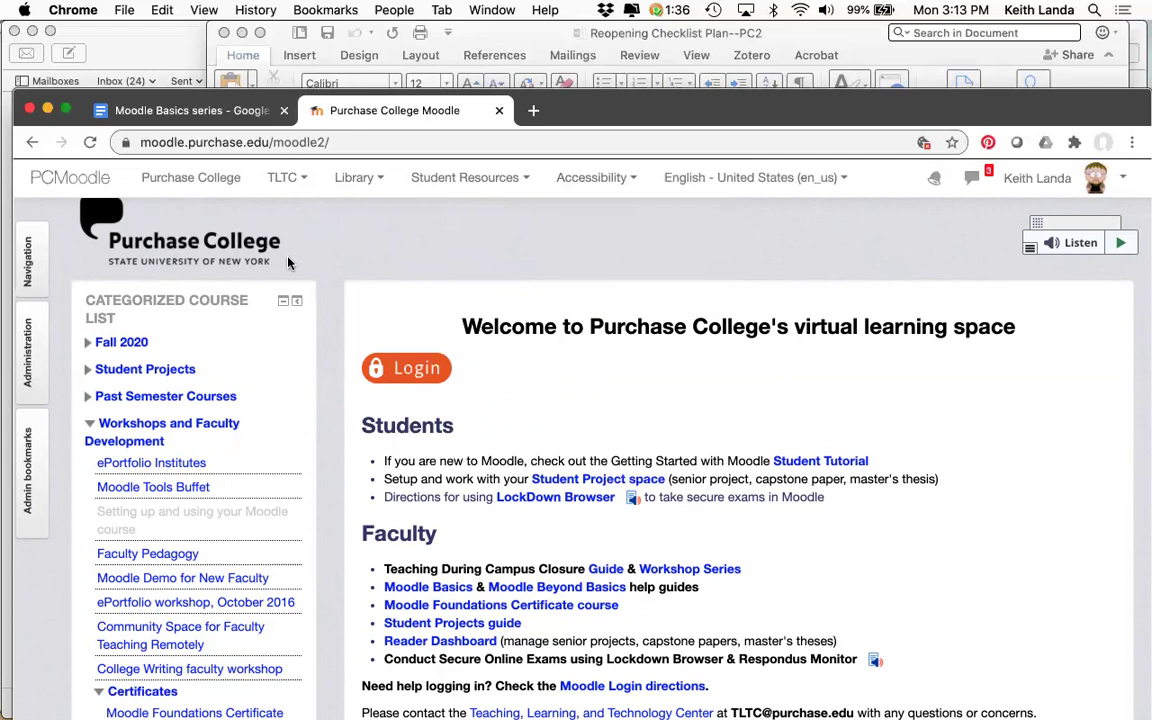
{"action": "scroll", "coordinate": [288, 262], "scroll_direction": "down", "scroll_amount": 5}
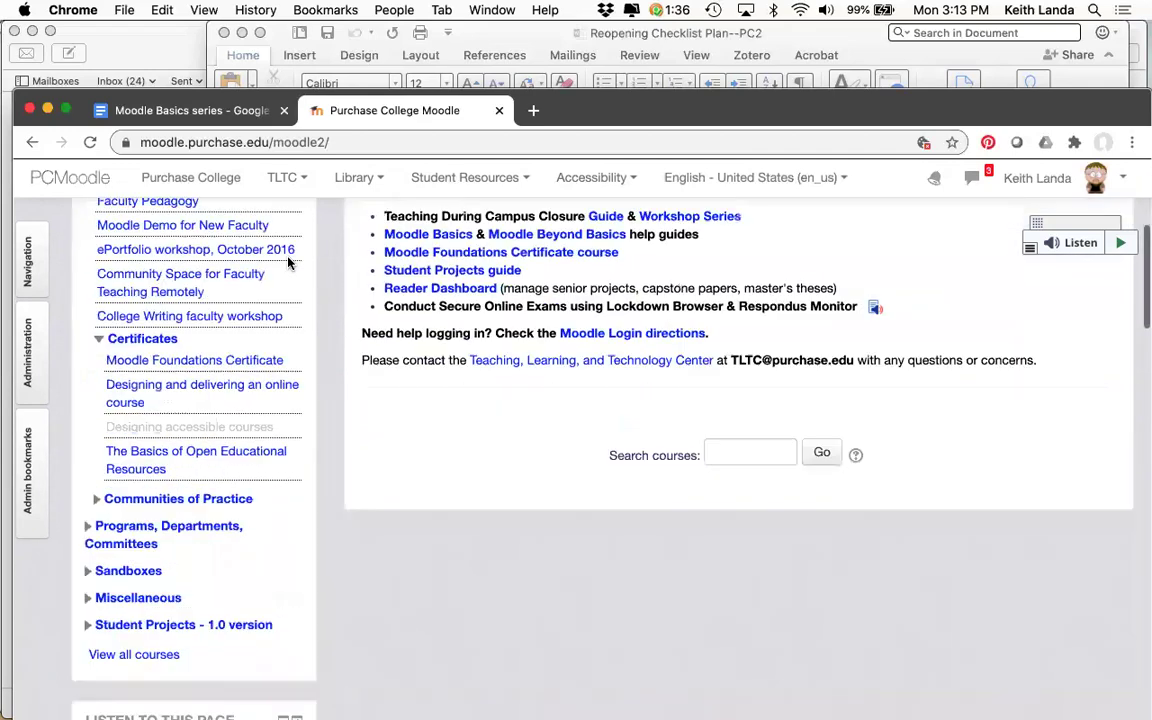
{"action": "scroll", "coordinate": [288, 262], "scroll_direction": "down", "scroll_amount": 6}
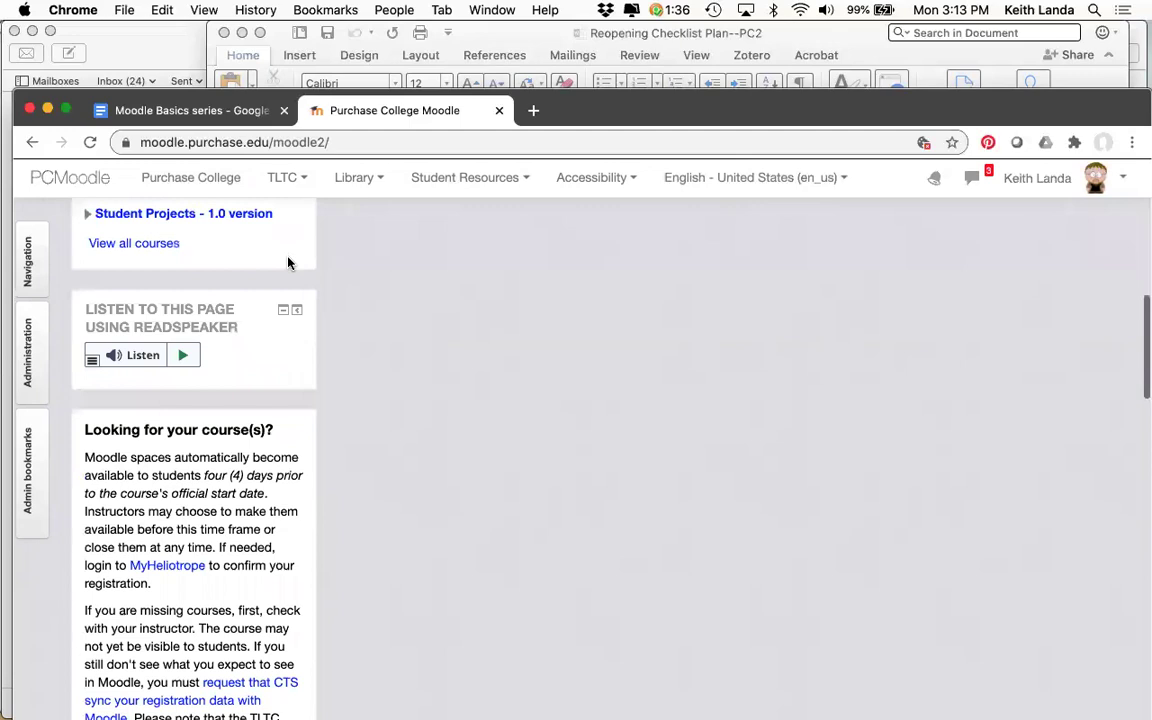
{"action": "scroll", "coordinate": [288, 262], "scroll_direction": "down", "scroll_amount": 2}
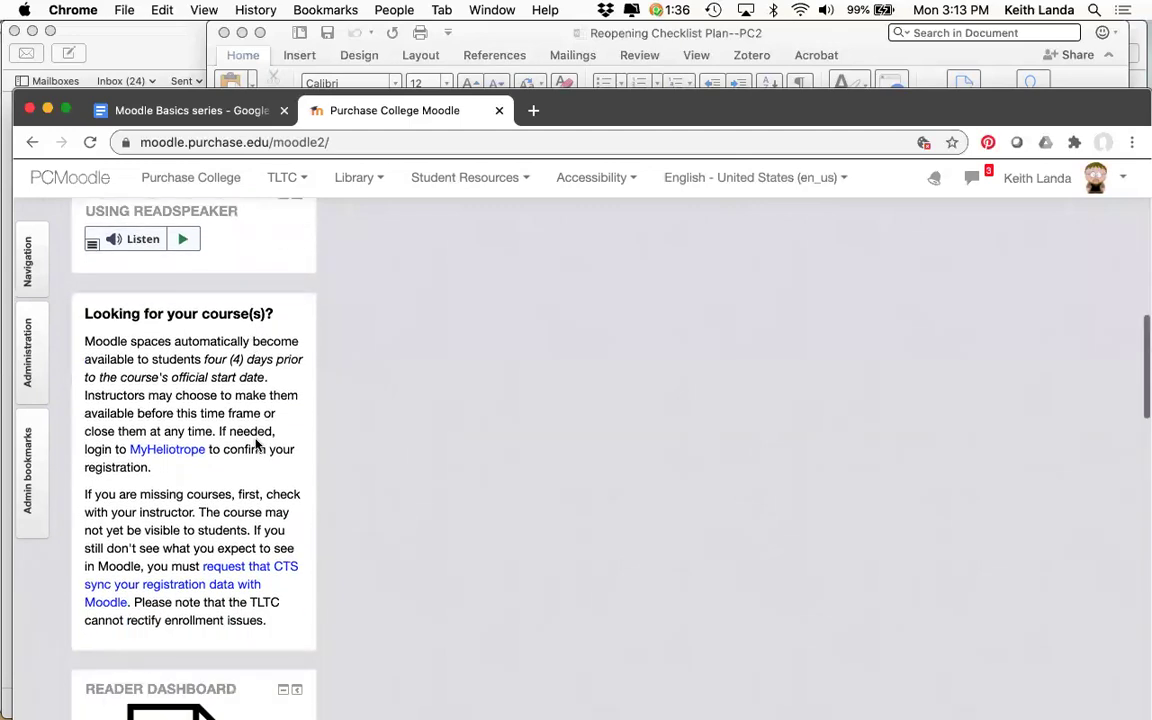
{"action": "scroll", "coordinate": [257, 444], "scroll_direction": "down", "scroll_amount": 7}
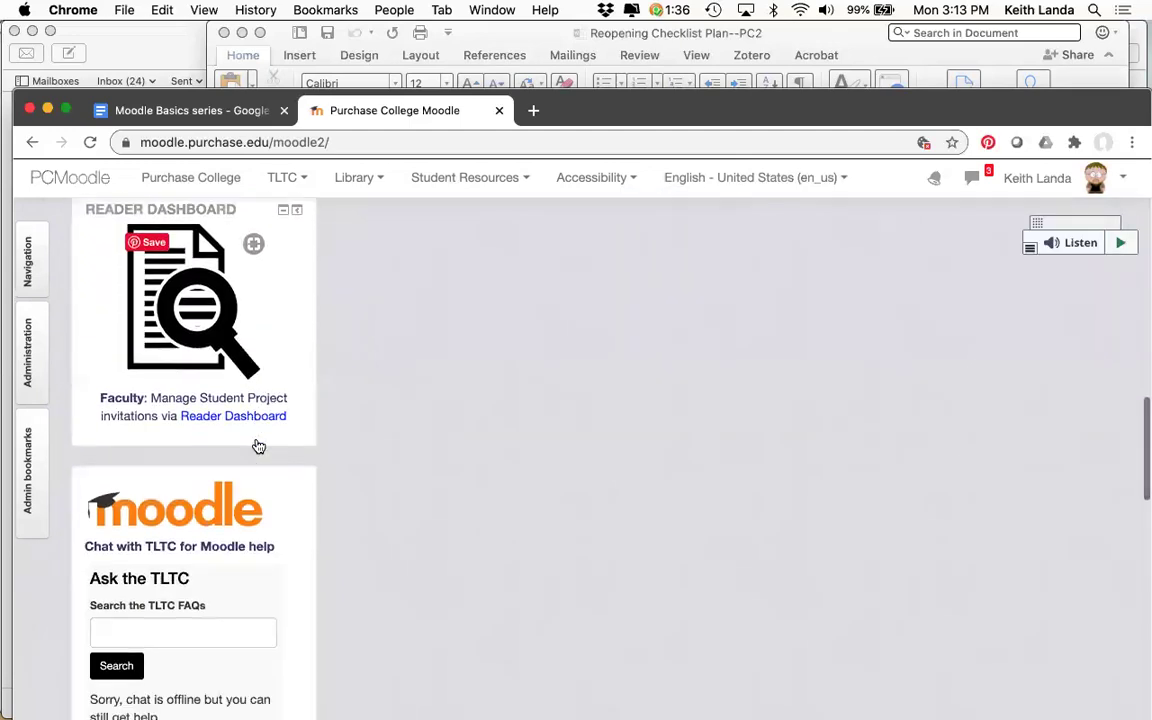
{"action": "scroll", "coordinate": [258, 446], "scroll_direction": "down", "scroll_amount": 2}
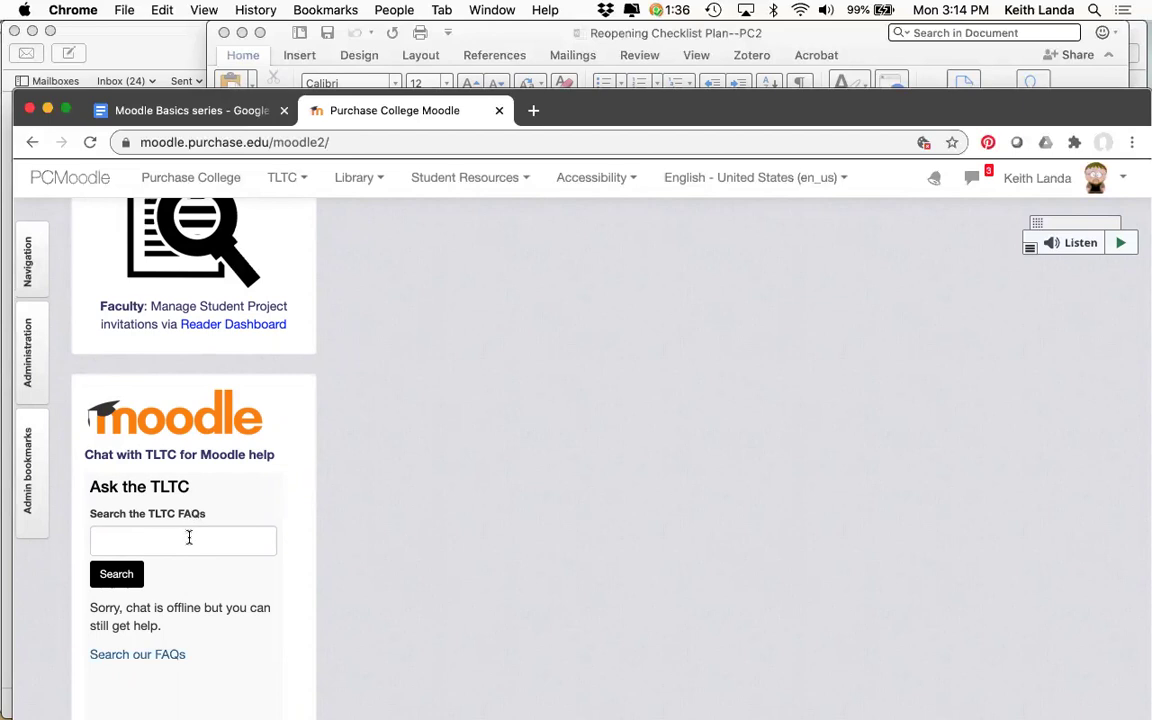
{"action": "scroll", "coordinate": [188, 538], "scroll_direction": "down", "scroll_amount": 5}
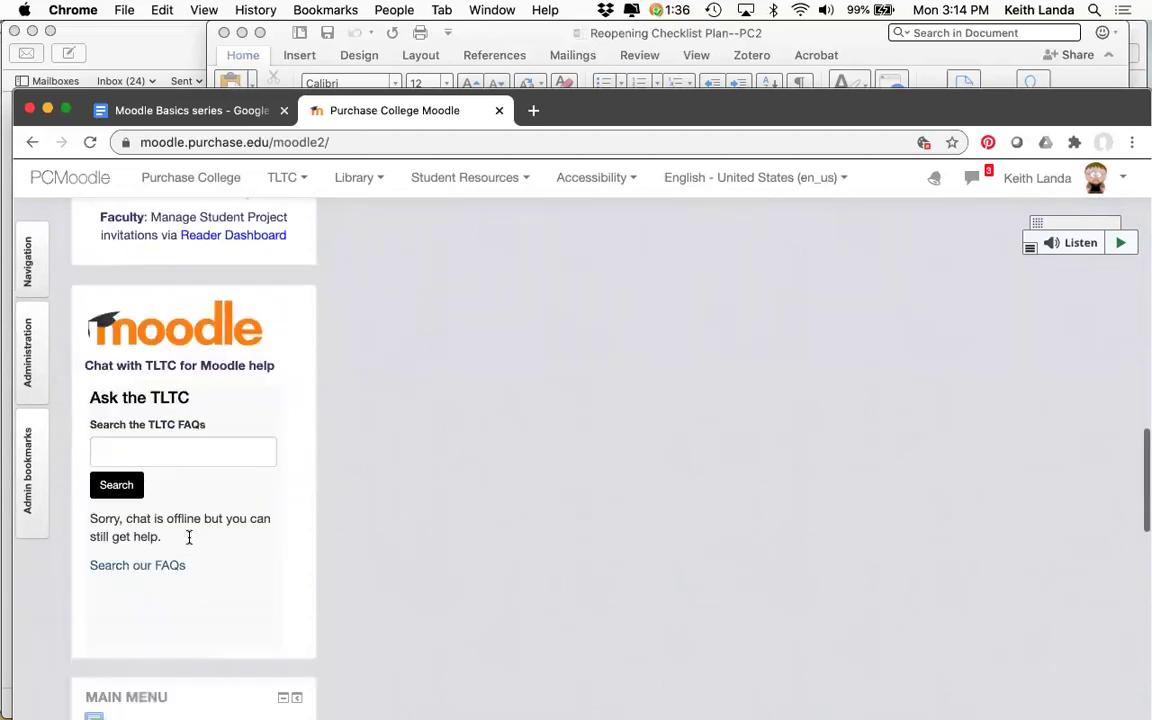
{"action": "scroll", "coordinate": [188, 538], "scroll_direction": "down", "scroll_amount": 5}
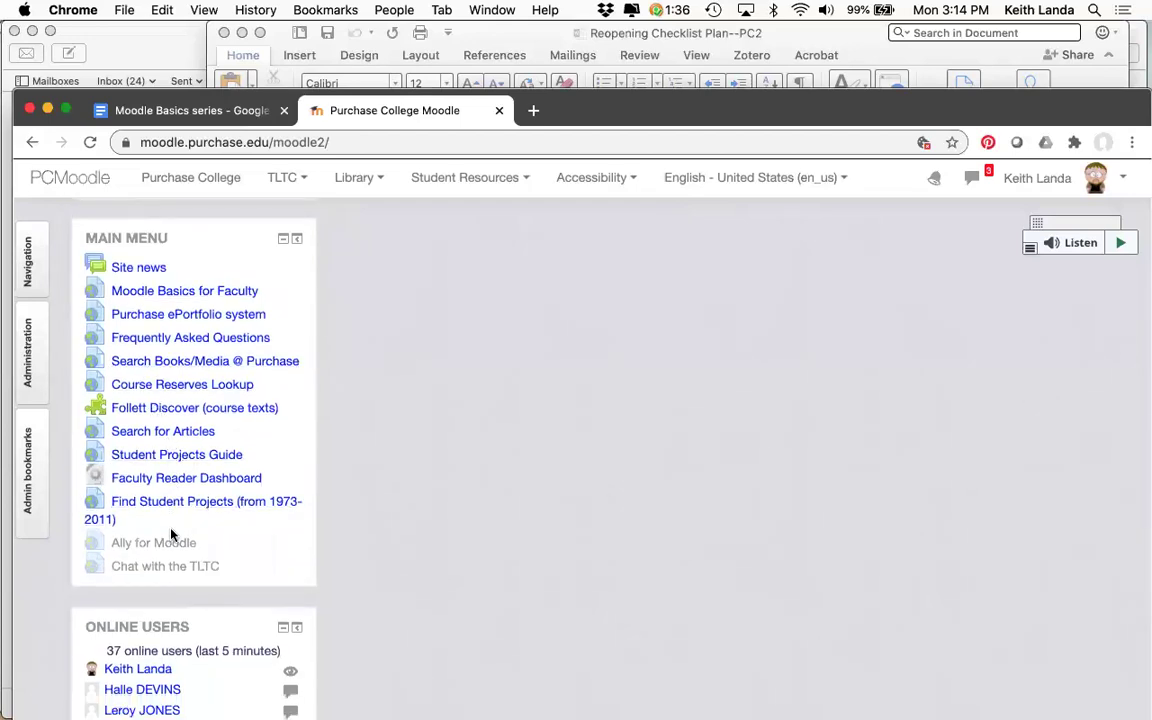
- Return to the start of the front page and collapse Workshops and Faculty Development in the Categorized Course List
{"action": "scroll", "coordinate": [204, 505], "scroll_direction": "up", "scroll_amount": 6}
{"action": "scroll", "coordinate": [110, 335], "scroll_direction": "up", "scroll_amount": 10}
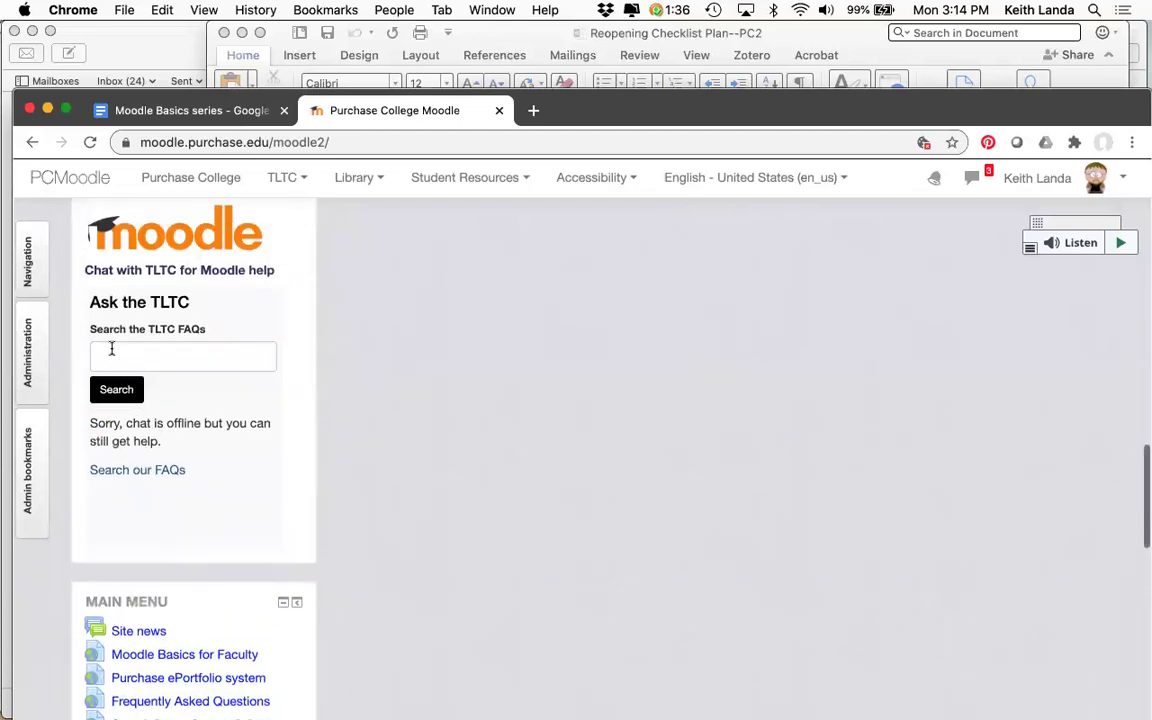
{"action": "scroll", "coordinate": [113, 330], "scroll_direction": "up", "scroll_amount": 10}
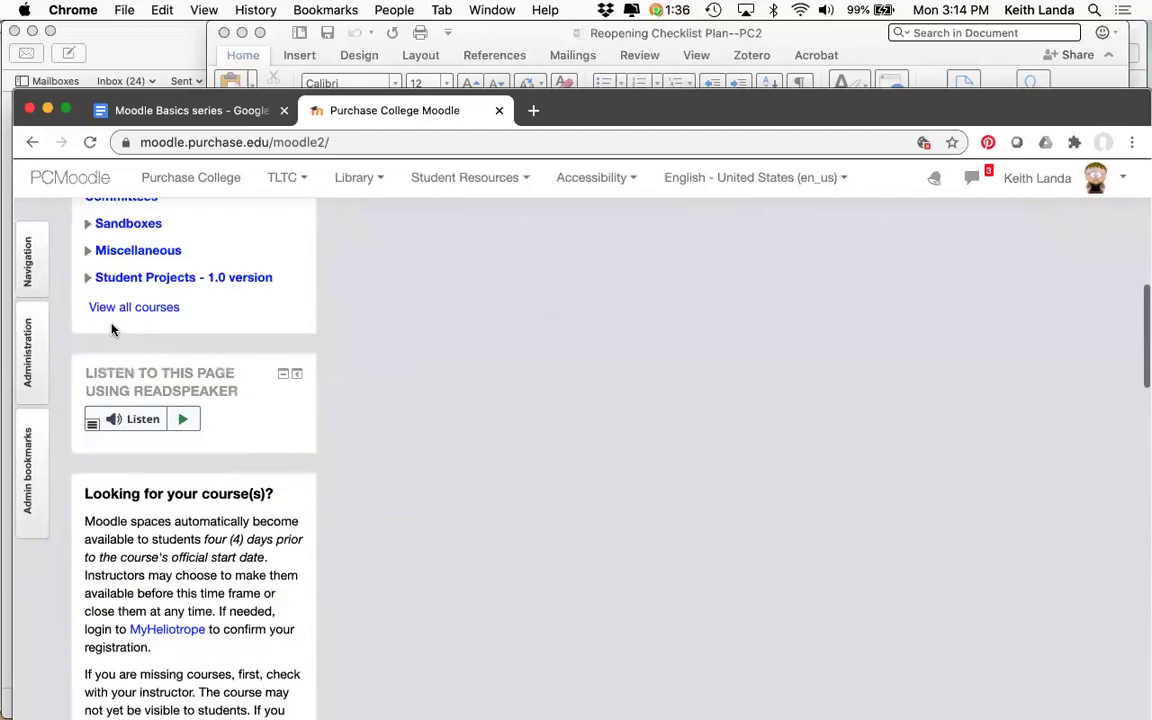
{"action": "scroll", "coordinate": [113, 330], "scroll_direction": "up", "scroll_amount": 3}
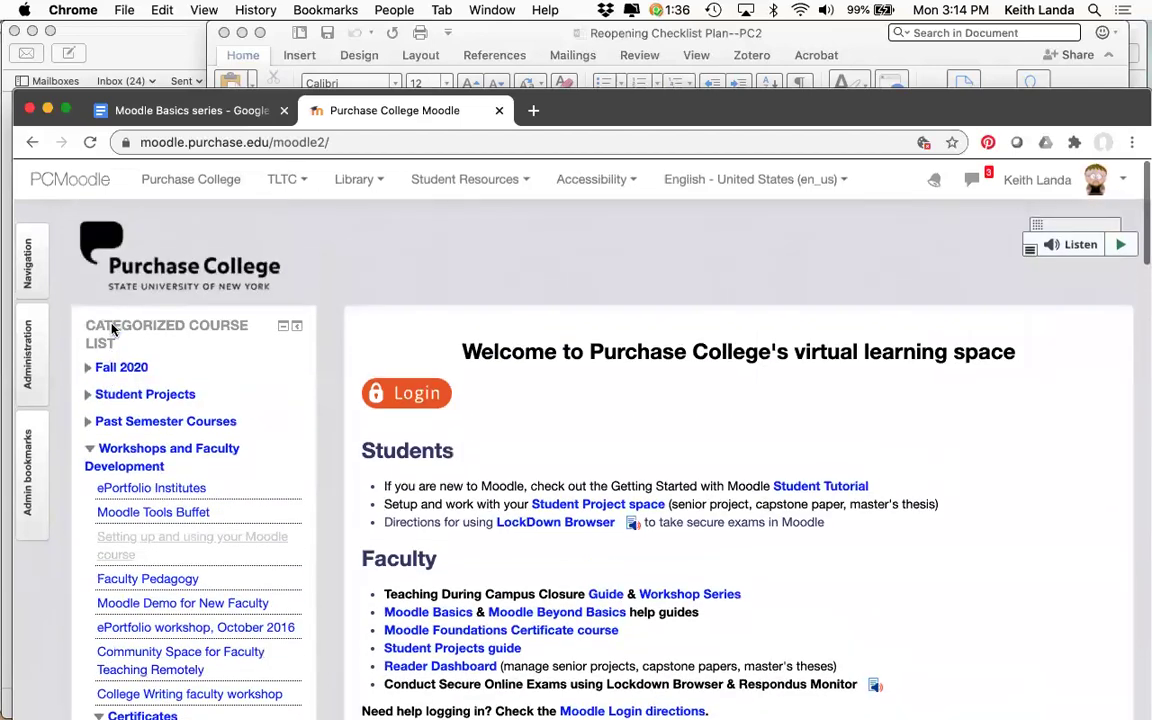
{"action": "left_click", "coordinate": [90, 451]}
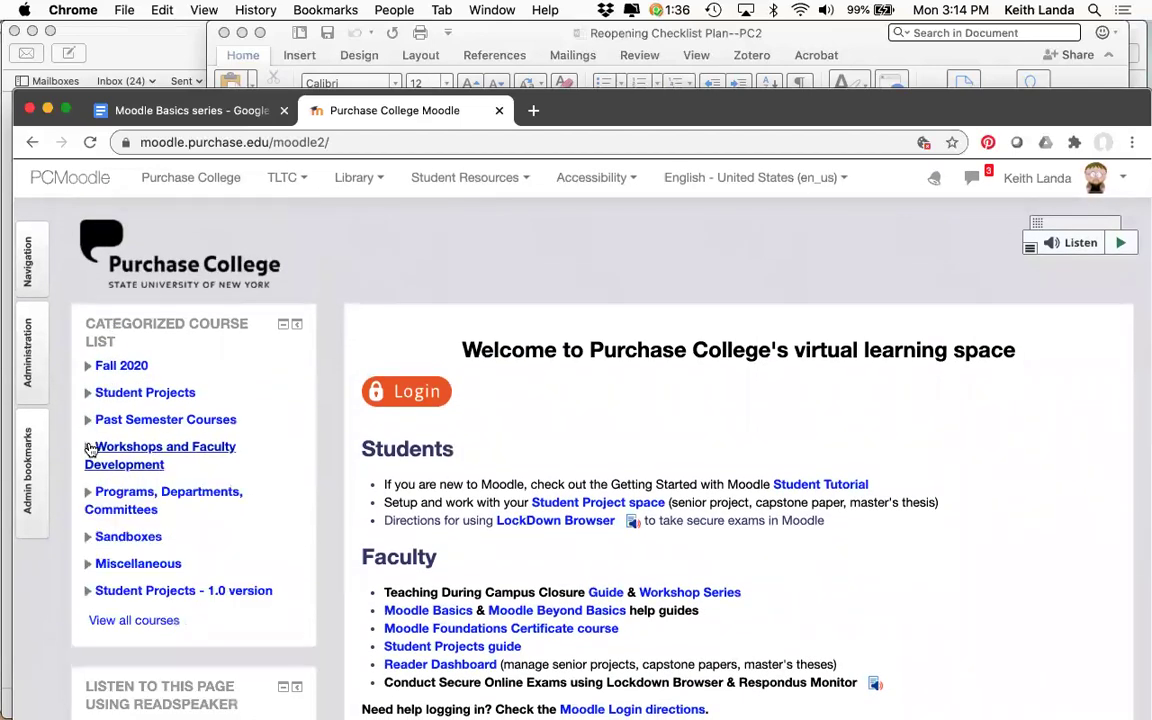
- View the contents of the docked Navigation and Administration blocks on the front page
{"action": "left_click", "coordinate": [35, 268]}
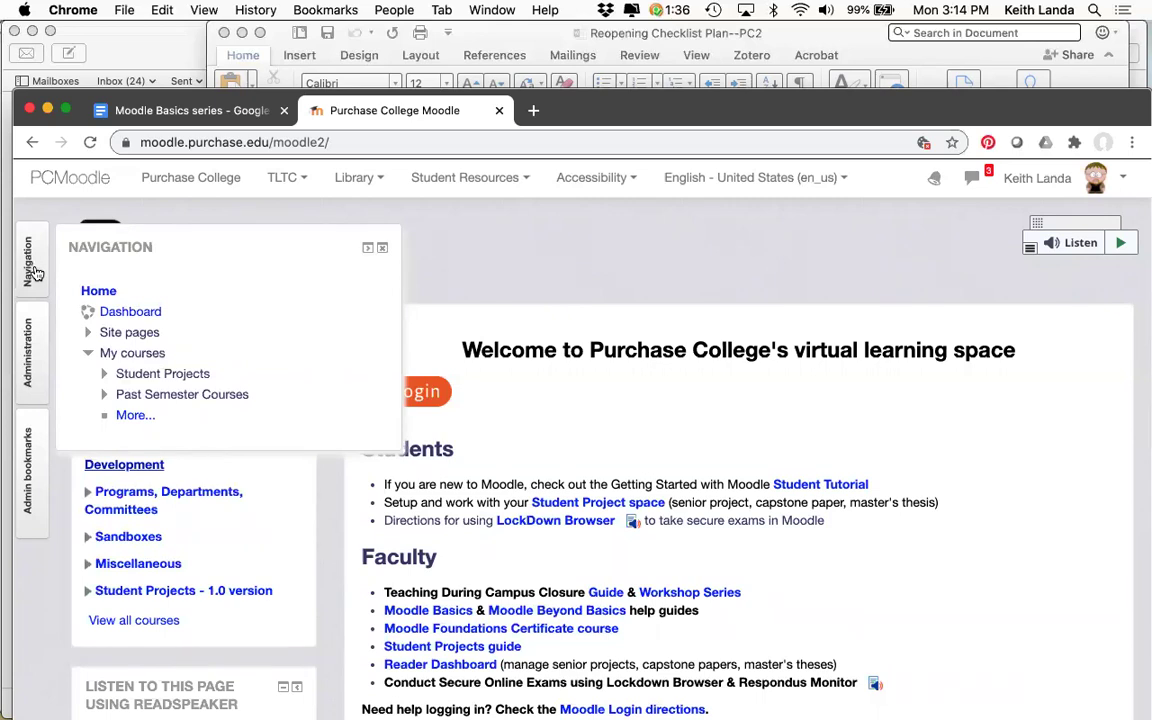
{"action": "left_click", "coordinate": [32, 355]}
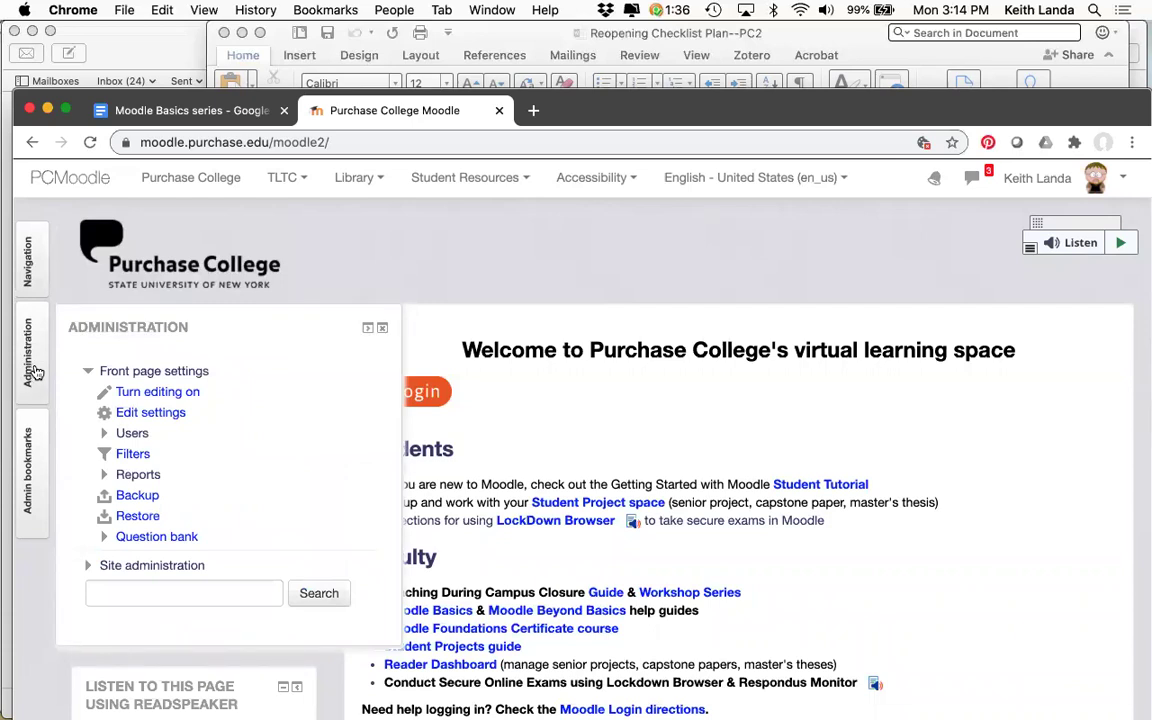
{"action": "left_click", "coordinate": [30, 268]}
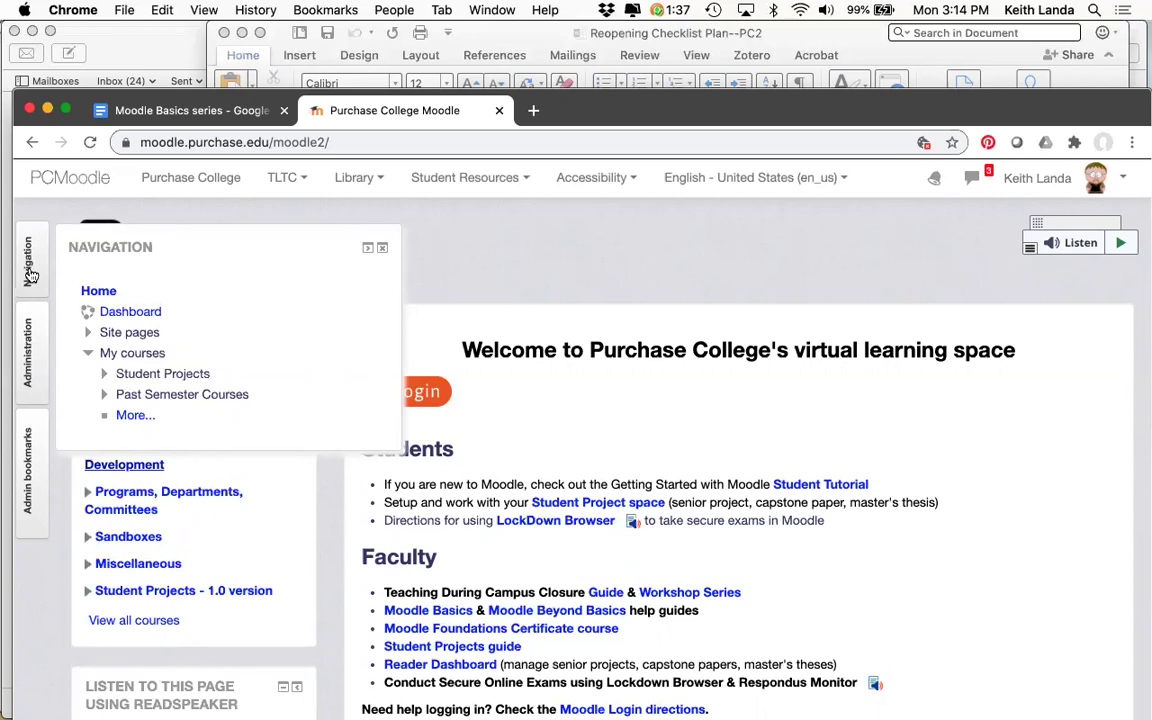
{"action": "left_click", "coordinate": [27, 366]}
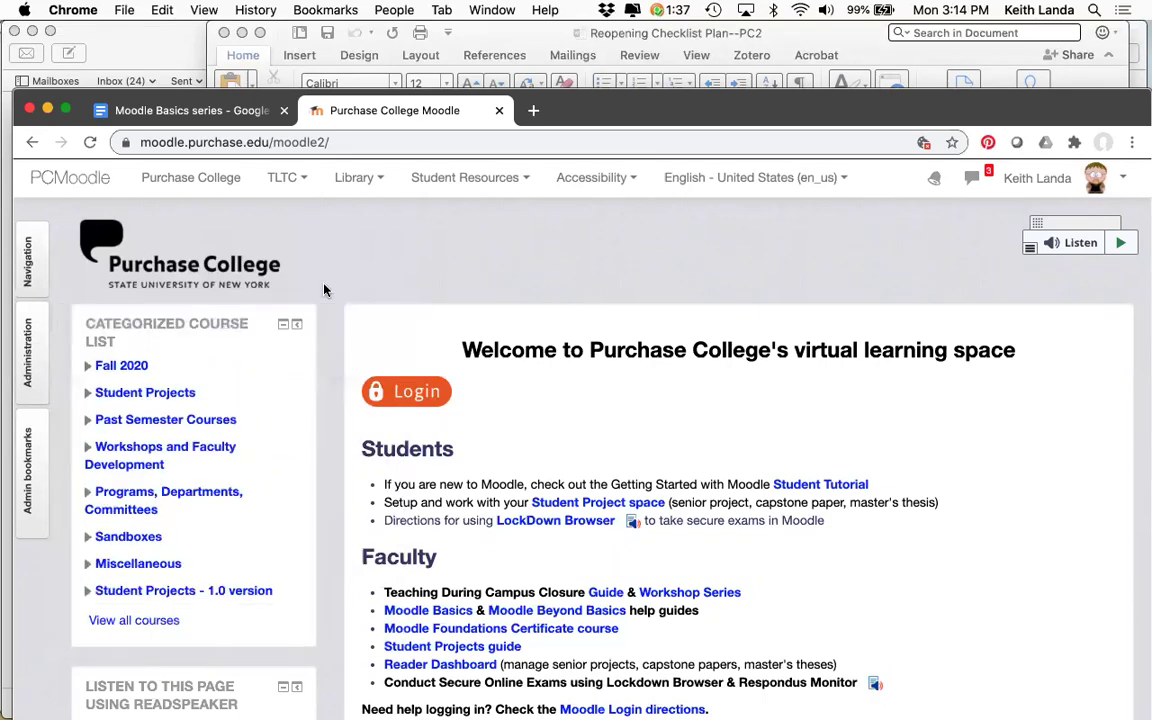
{"action": "mouse_move", "coordinate": [30, 240]}
- Expand the Fall 2020 category in the Categorized Course List to show its course
{"action": "scroll", "coordinate": [293, 365], "scroll_direction": "down", "scroll_amount": 1}
{"action": "scroll", "coordinate": [293, 365], "scroll_direction": "down", "scroll_amount": 1}
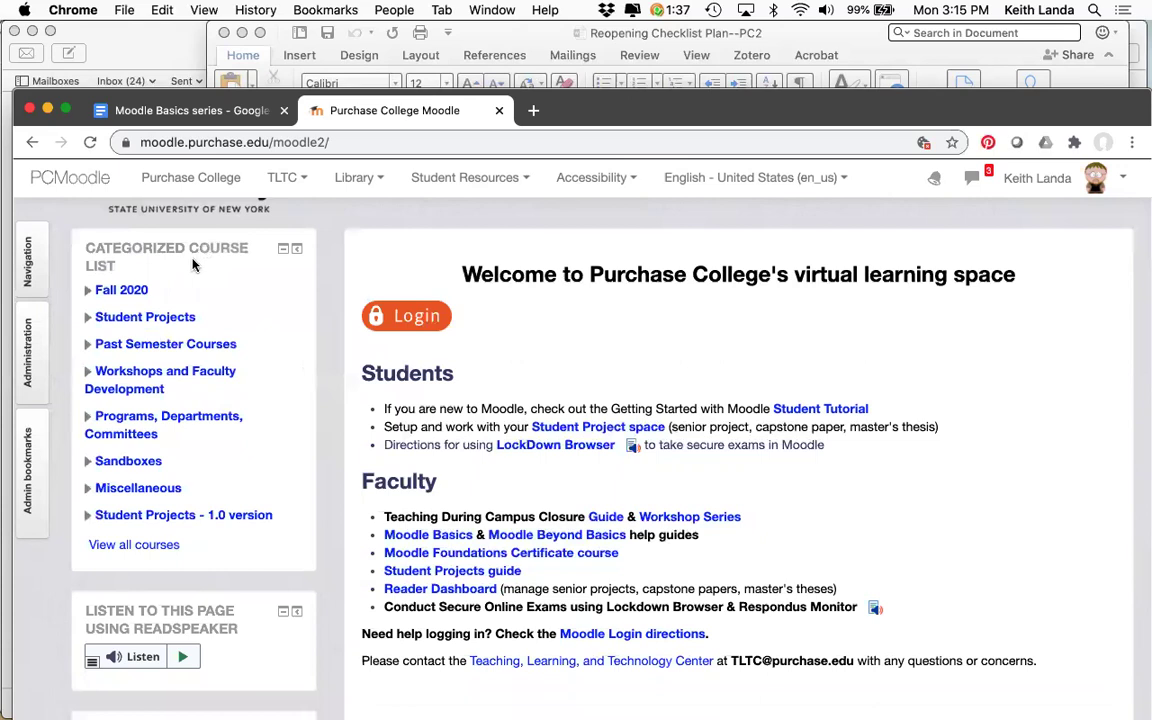
{"action": "left_click", "coordinate": [124, 290]}
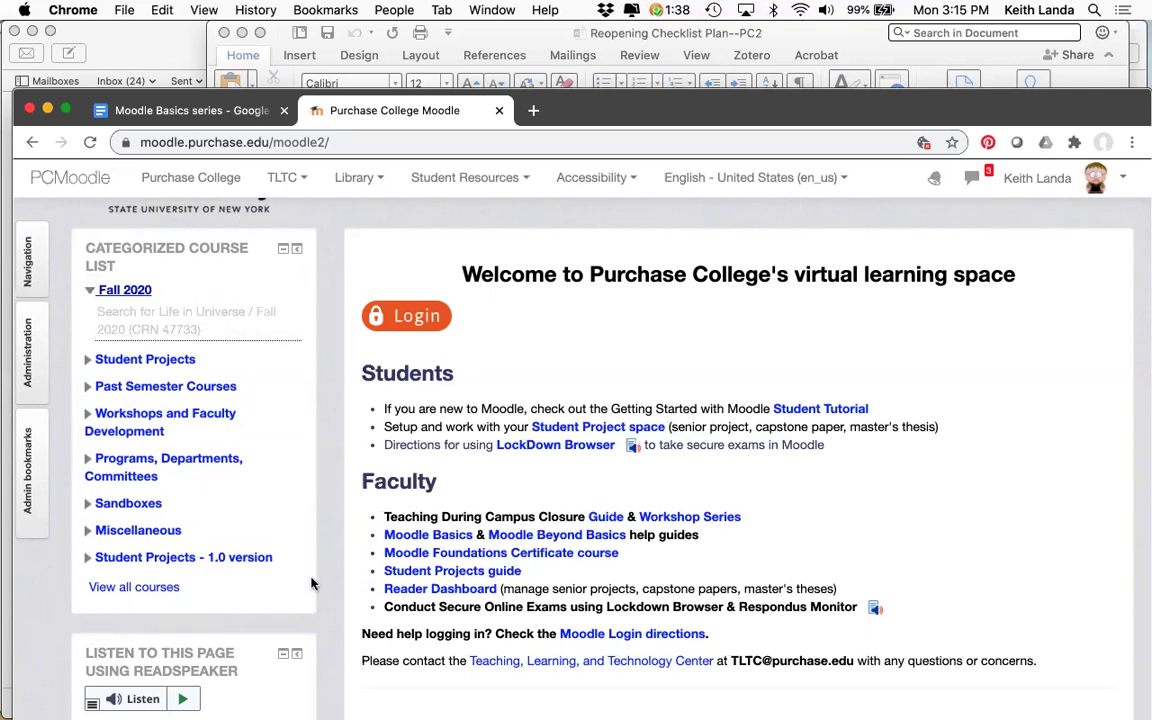
- Open the Dashboard through the Navigation block and view the courses in Course Overview
{"action": "mouse_move", "coordinate": [28, 270]}
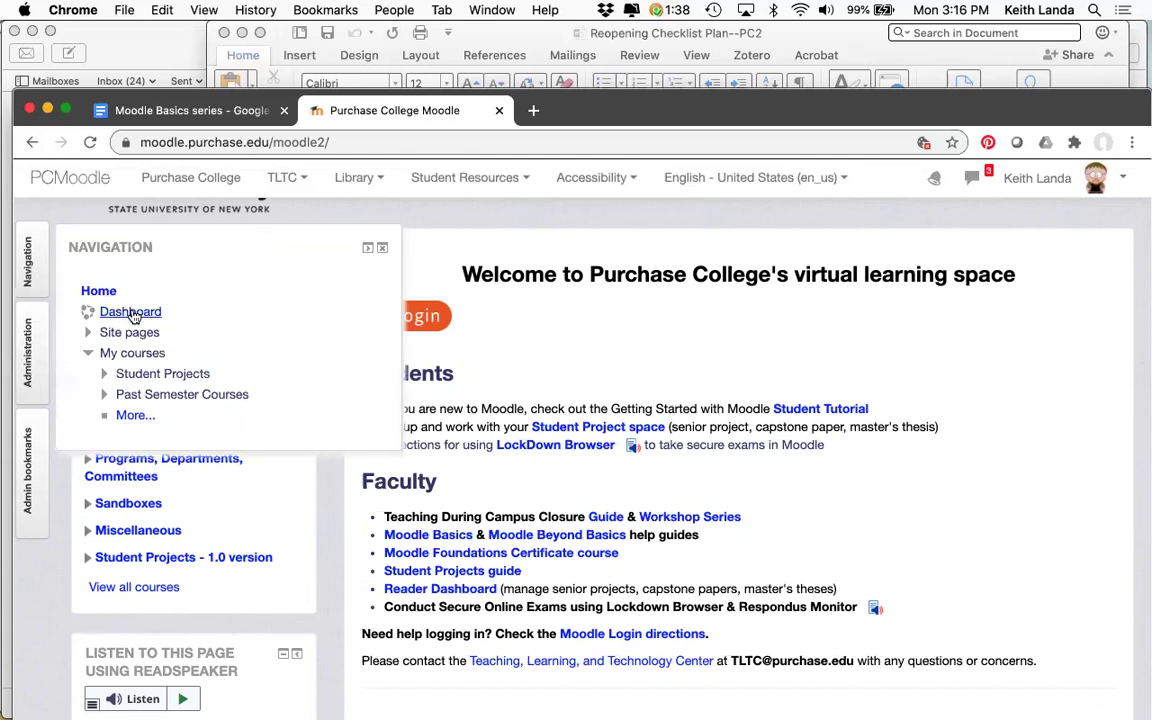
{"action": "left_click", "coordinate": [30, 255]}
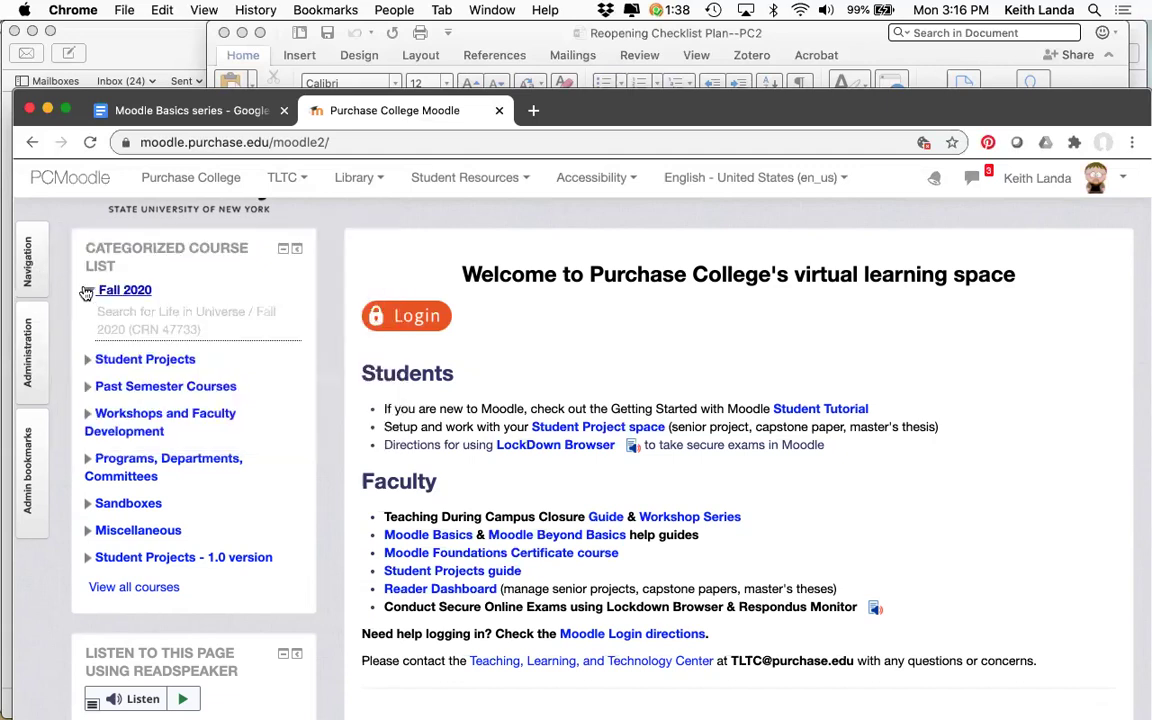
{"action": "mouse_move", "coordinate": [36, 245]}
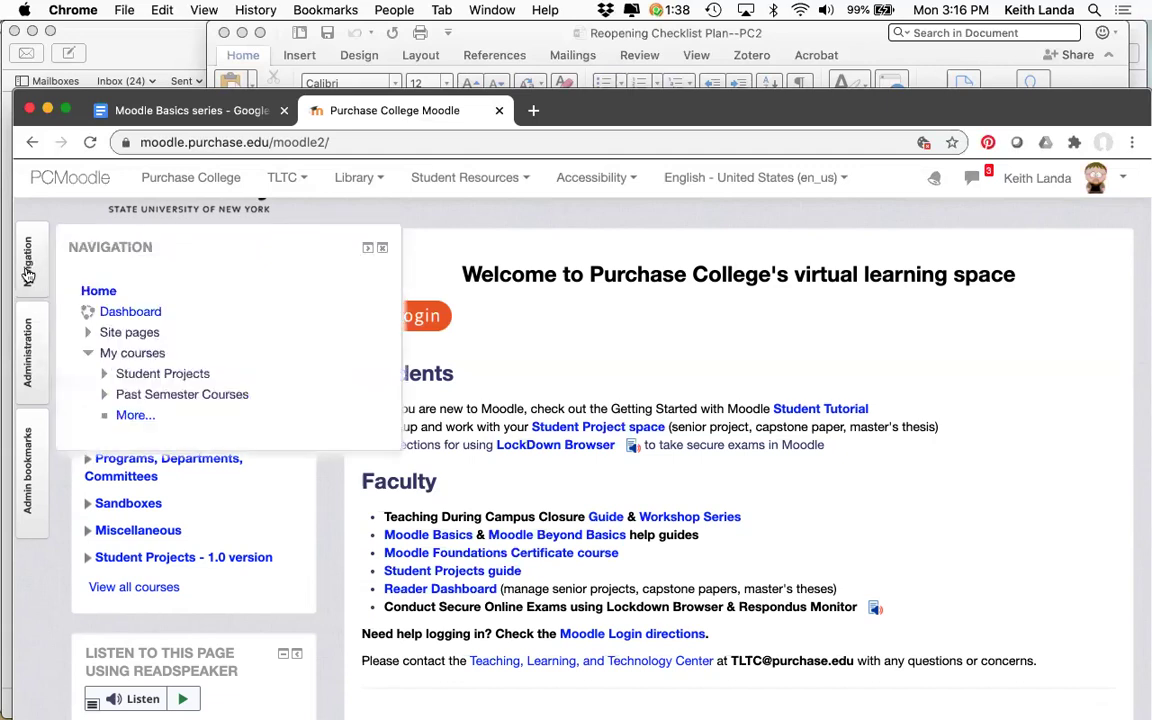
{"action": "left_click", "coordinate": [130, 313]}
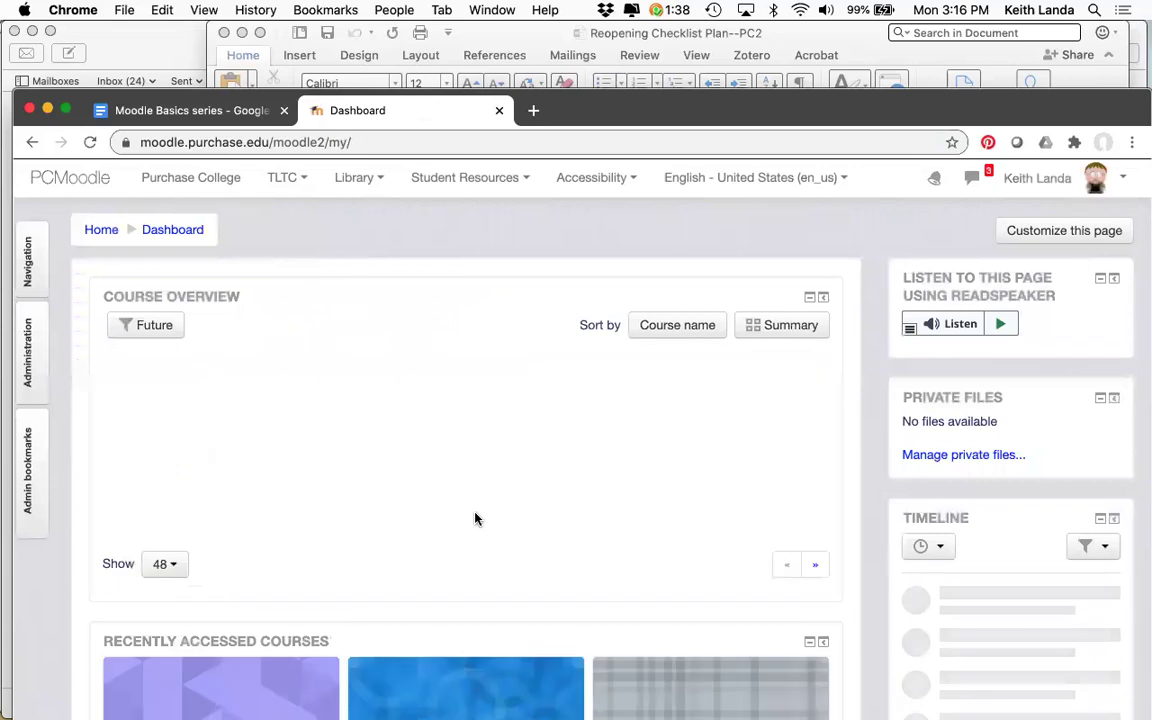
{"action": "scroll", "coordinate": [476, 516], "scroll_direction": "down", "scroll_amount": 2}
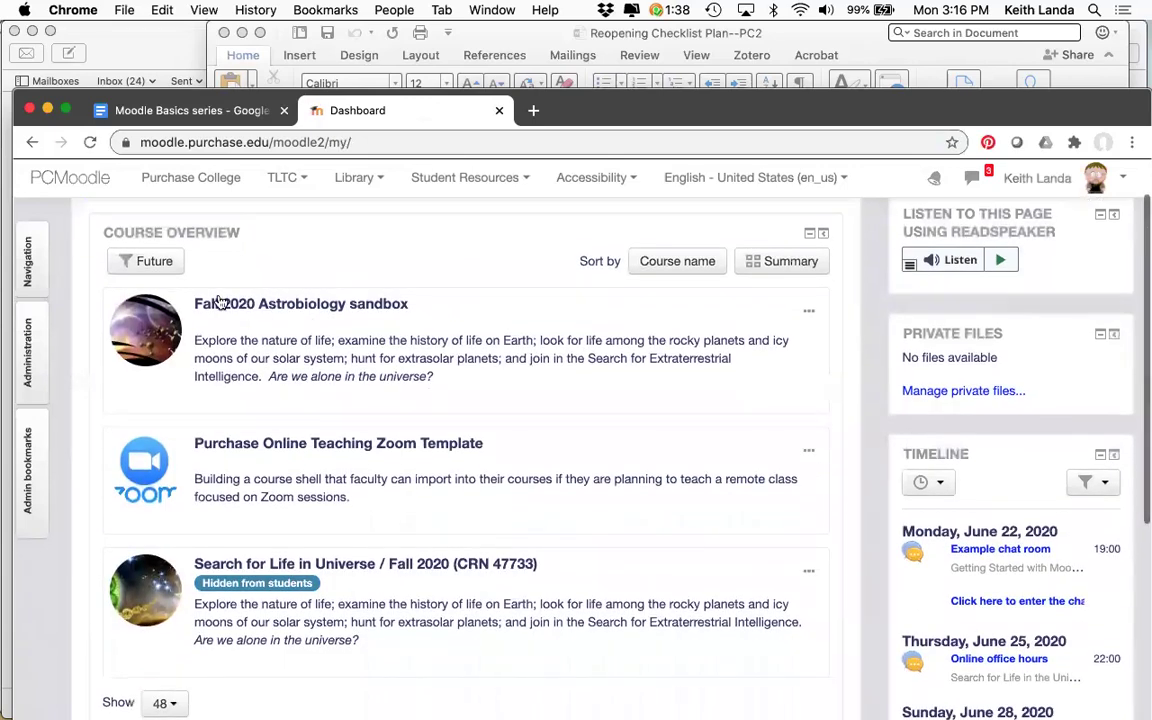
- Examine the Recently Accessed Courses and Timeline blocks on the Dashboard
{"action": "scroll", "coordinate": [457, 511], "scroll_direction": "down", "scroll_amount": 6}
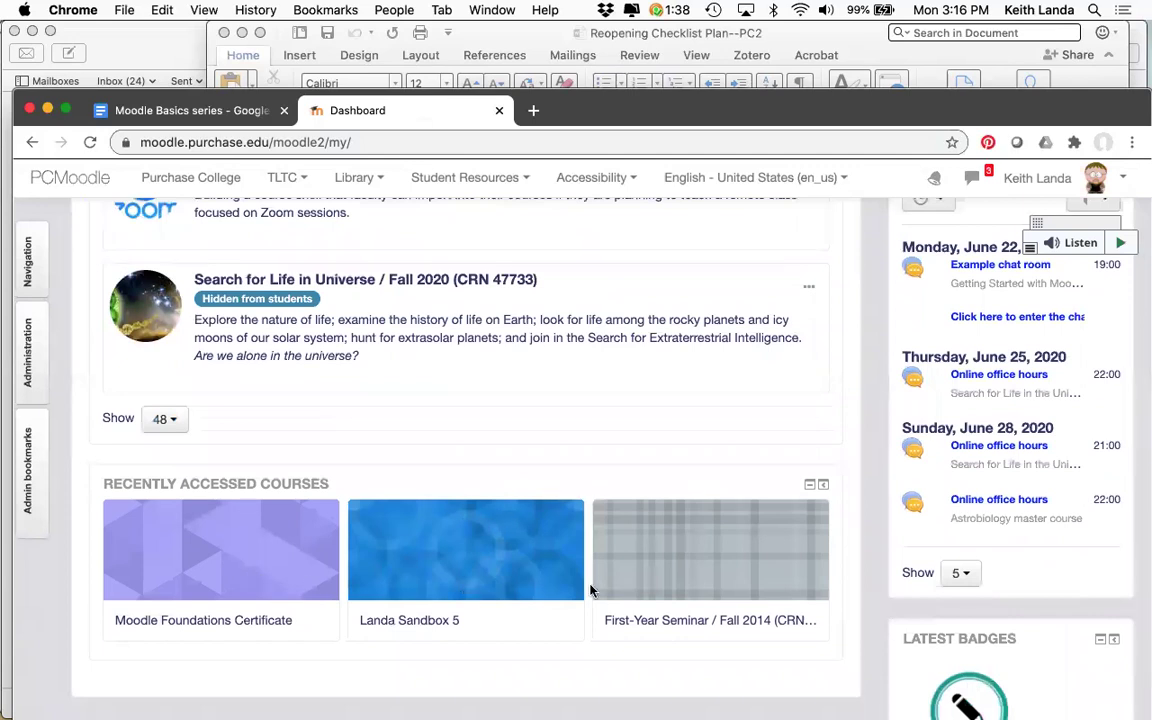
{"action": "scroll", "coordinate": [591, 590], "scroll_direction": "up", "scroll_amount": 8}
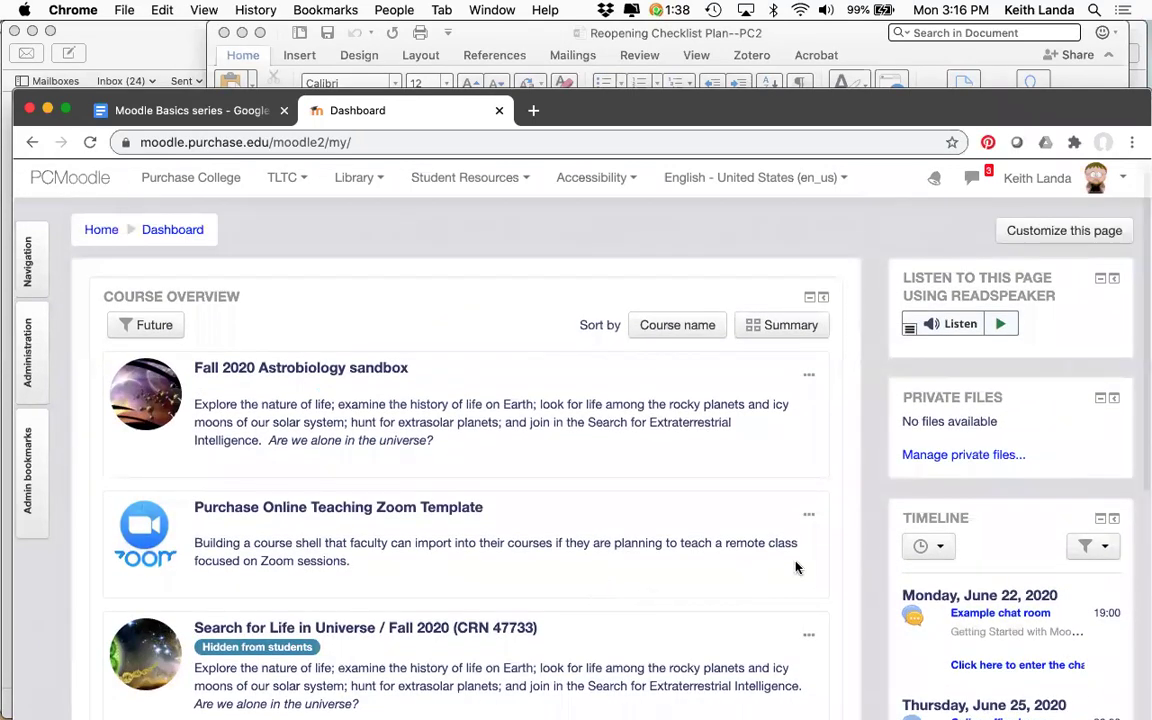
{"action": "scroll", "coordinate": [954, 517], "scroll_direction": "down", "scroll_amount": 6}
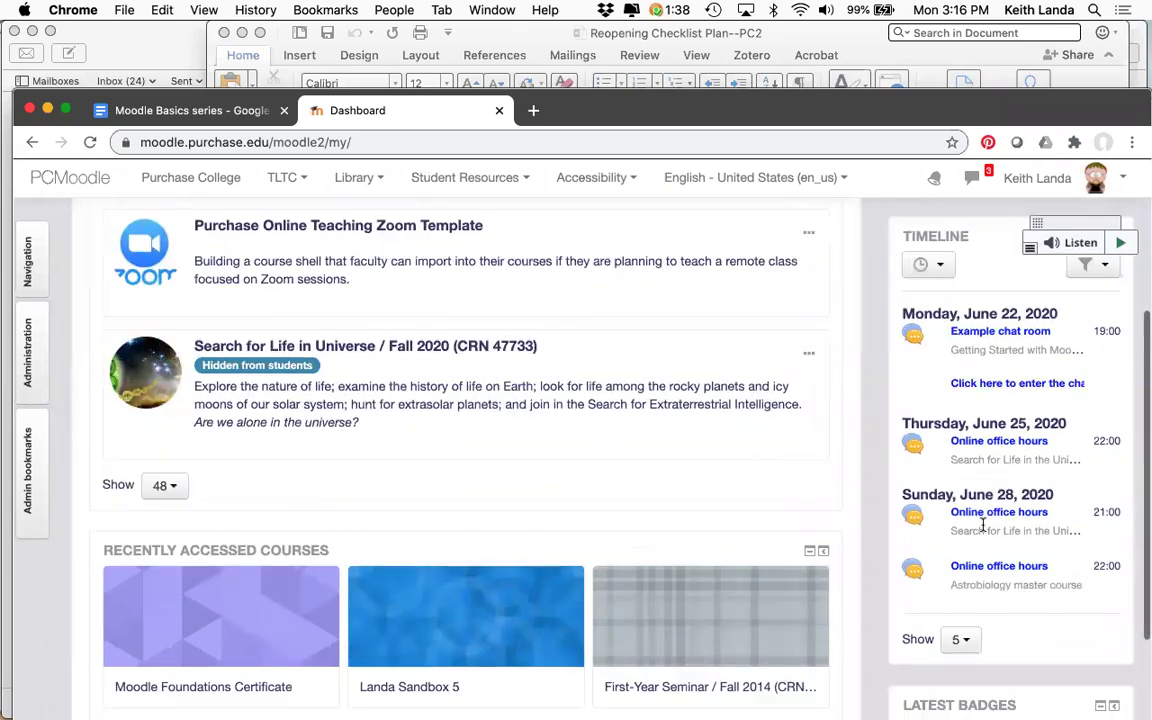
{"action": "scroll", "coordinate": [983, 525], "scroll_direction": "down", "scroll_amount": 2}
{"action": "scroll", "coordinate": [985, 532], "scroll_direction": "up", "scroll_amount": 1}
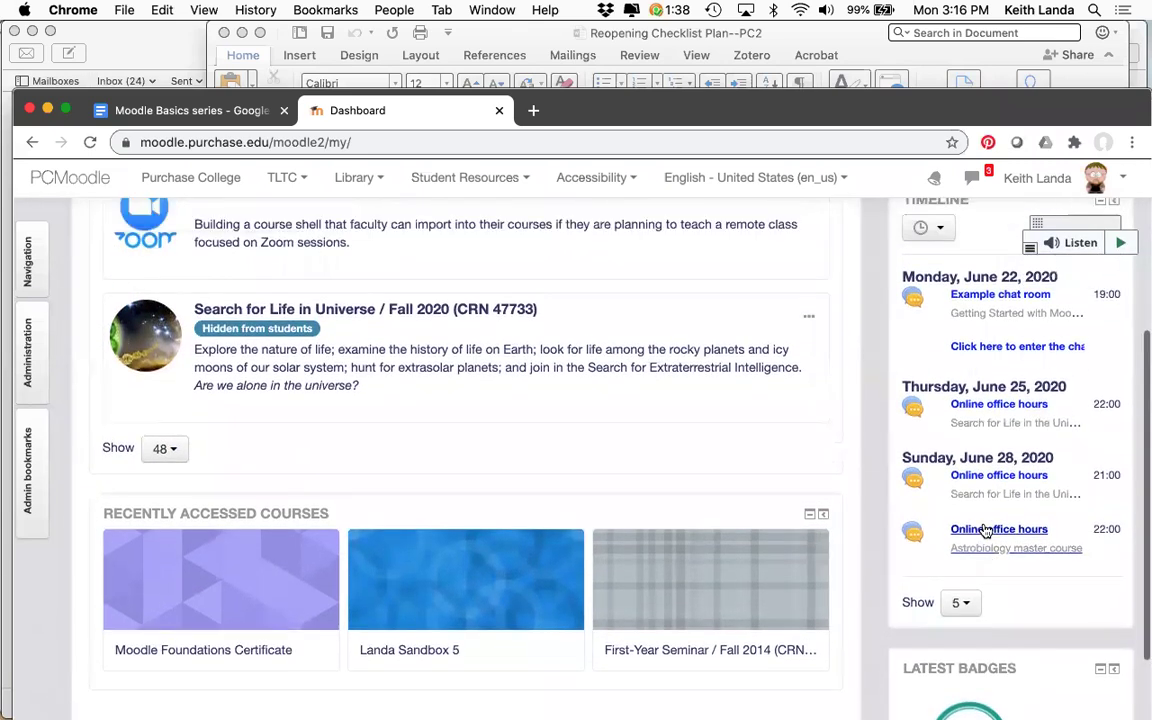
{"action": "scroll", "coordinate": [985, 530], "scroll_direction": "up", "scroll_amount": 1}
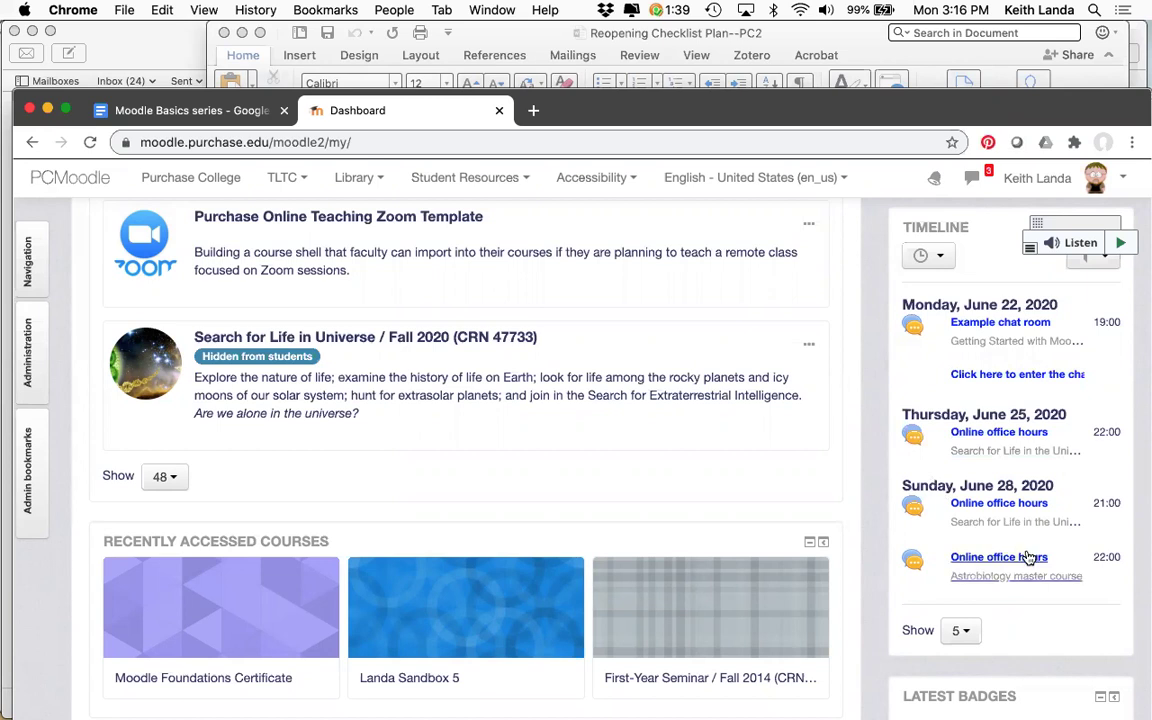
- View the Latest Badges block at the end of the Dashboard and return to Course Overview
{"action": "scroll", "coordinate": [1029, 557], "scroll_direction": "down", "scroll_amount": 5}
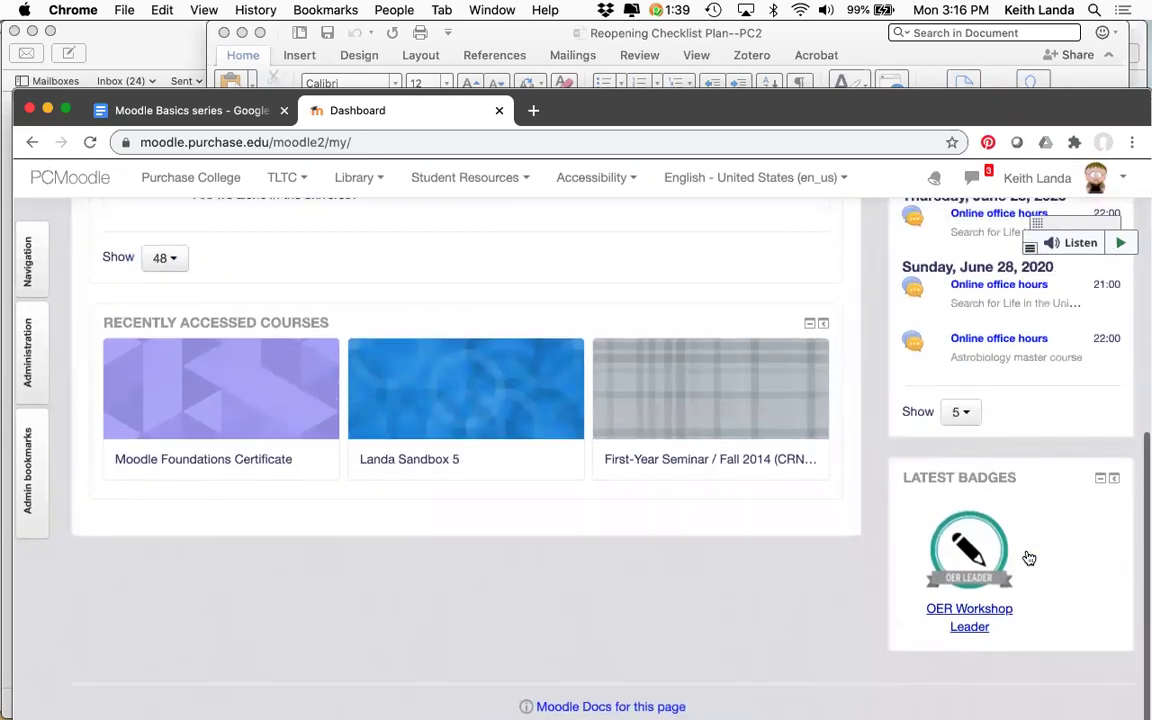
{"action": "scroll", "coordinate": [962, 555], "scroll_direction": "up", "scroll_amount": 1}
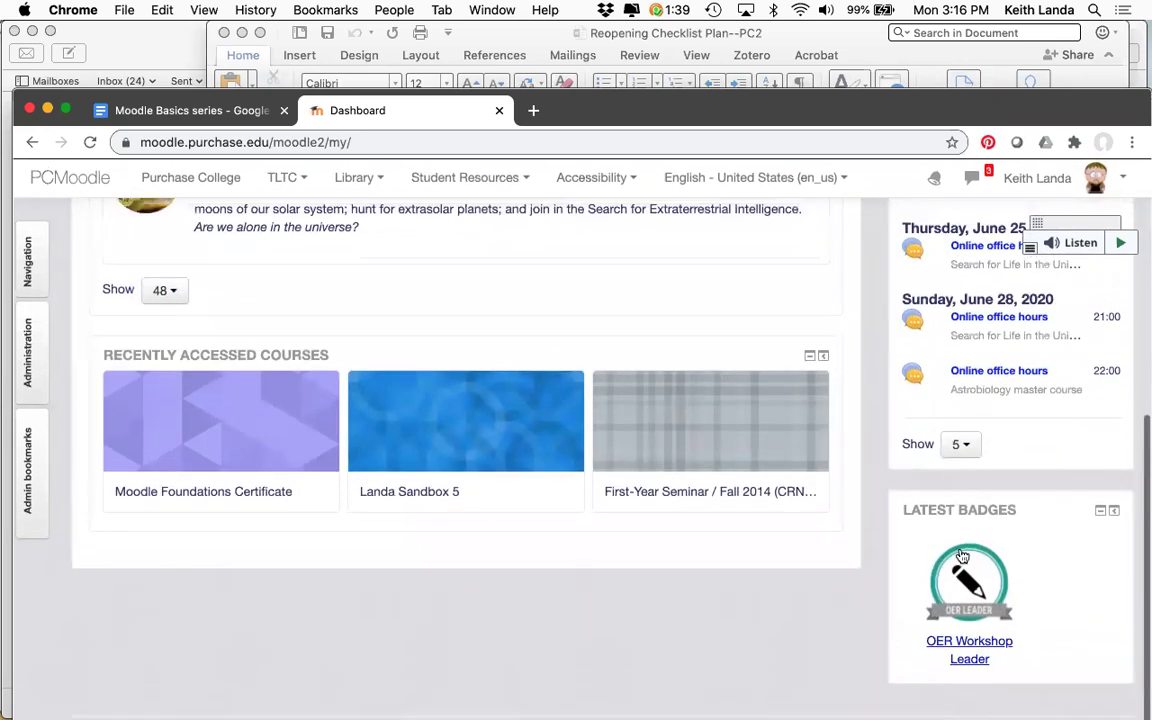
{"action": "scroll", "coordinate": [960, 555], "scroll_direction": "up", "scroll_amount": 2}
{"action": "scroll", "coordinate": [960, 555], "scroll_direction": "down", "scroll_amount": 3}
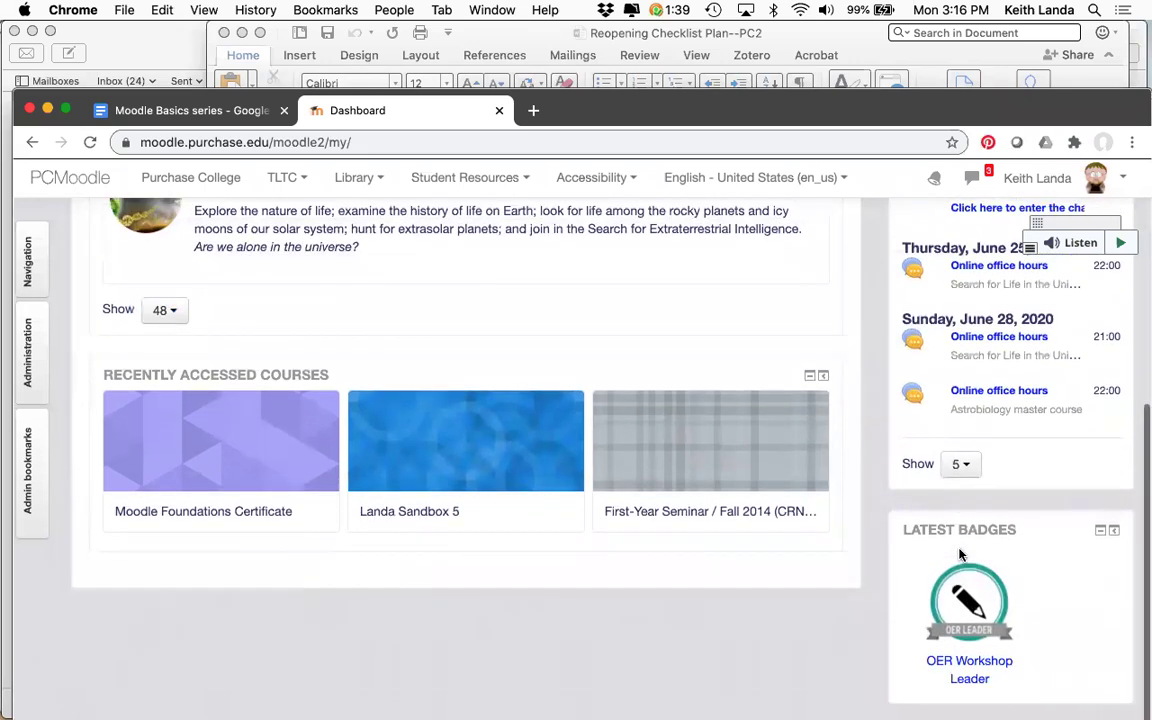
{"action": "scroll", "coordinate": [962, 555], "scroll_direction": "up", "scroll_amount": 5}
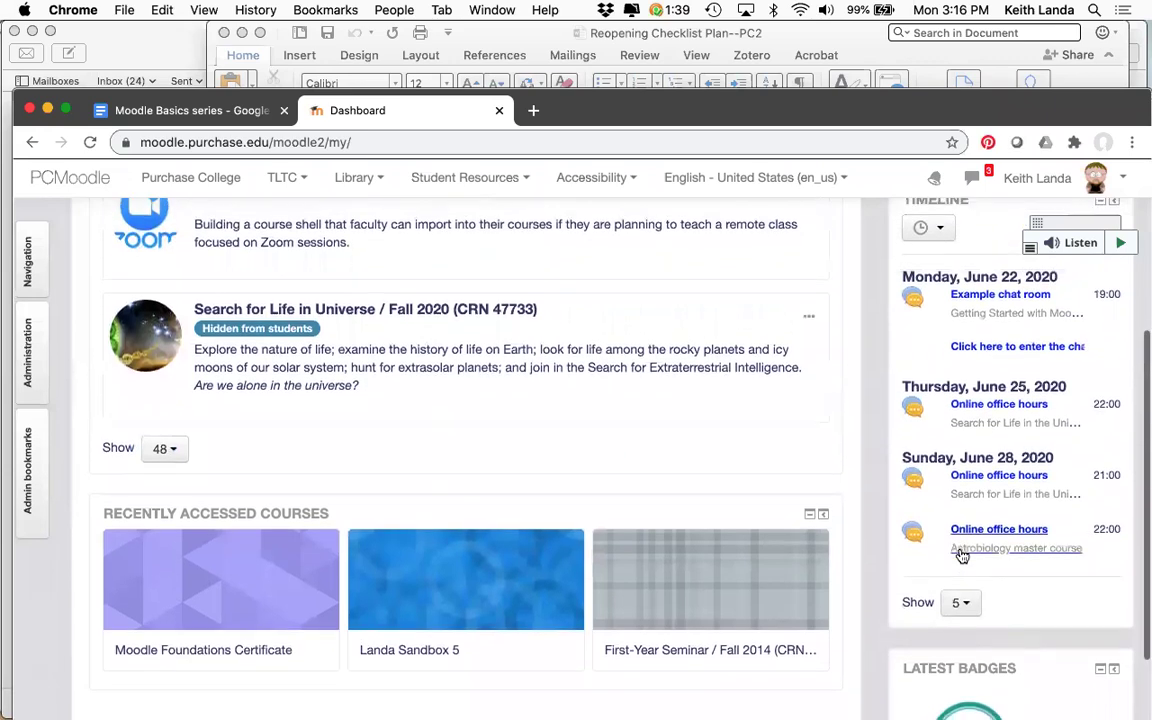
{"action": "scroll", "coordinate": [960, 555], "scroll_direction": "down", "scroll_amount": 6}
{"action": "scroll", "coordinate": [956, 556], "scroll_direction": "up", "scroll_amount": 5}
{"action": "scroll", "coordinate": [954, 556], "scroll_direction": "up", "scroll_amount": 8}
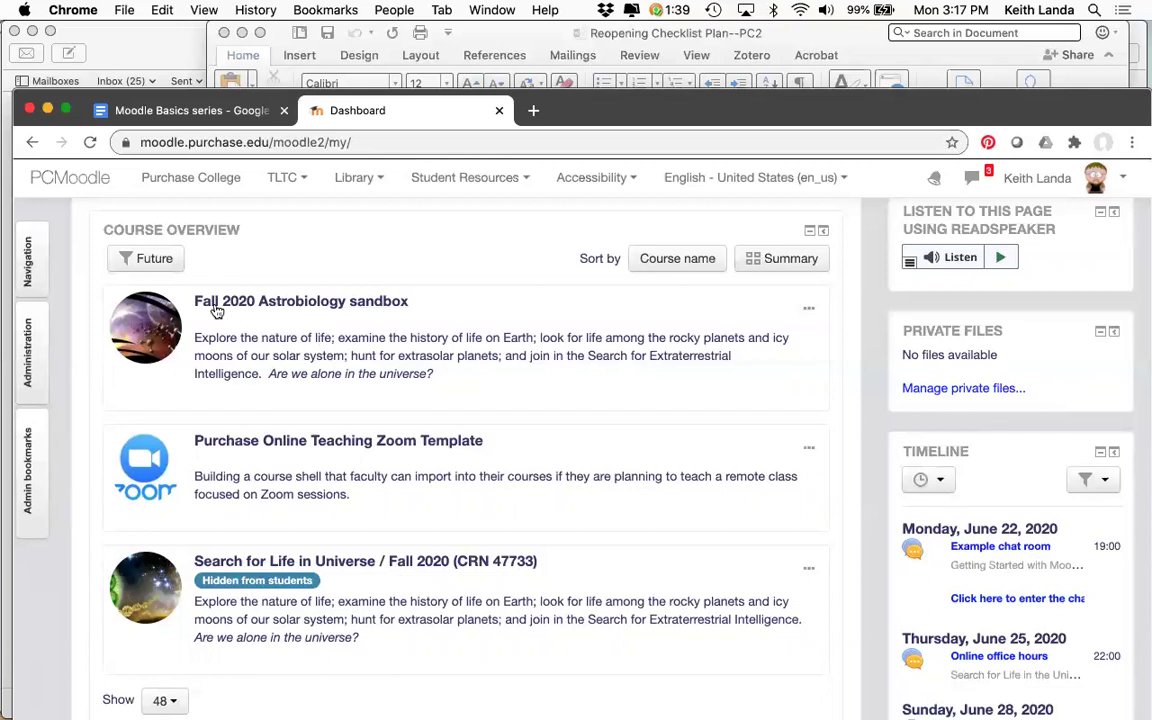
- Browse the Course Overview list with the All filter and set the filter back to Future
{"action": "left_click", "coordinate": [160, 262]}
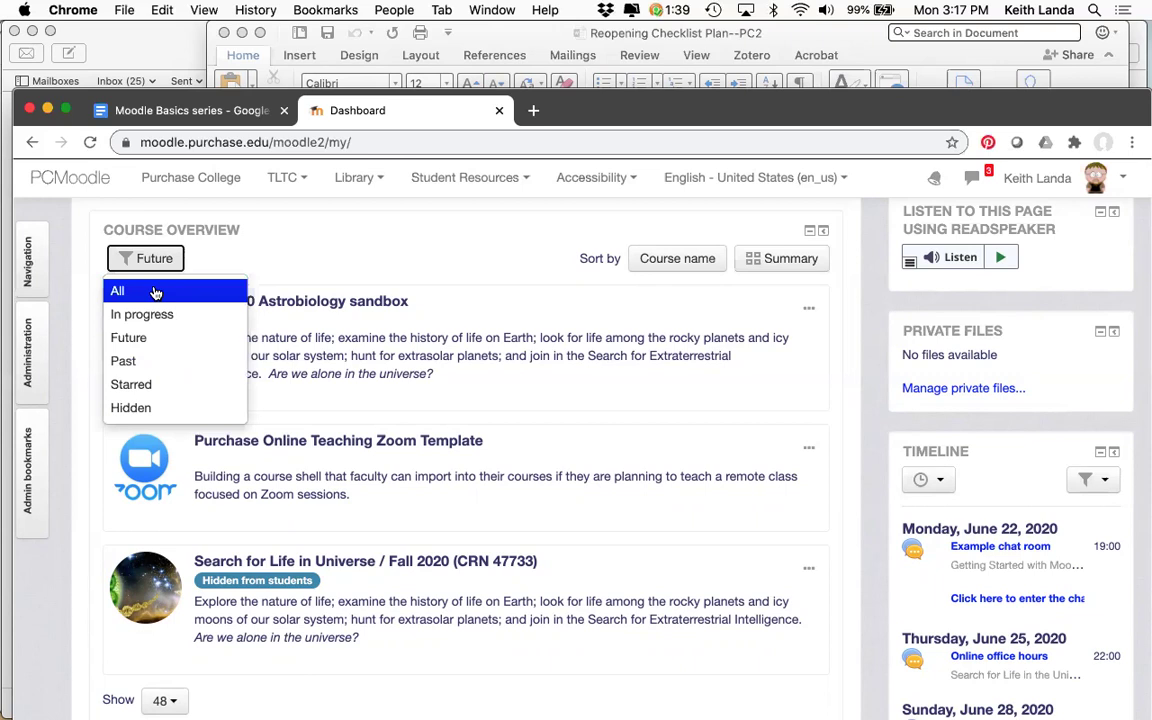
{"action": "left_click", "coordinate": [155, 291]}
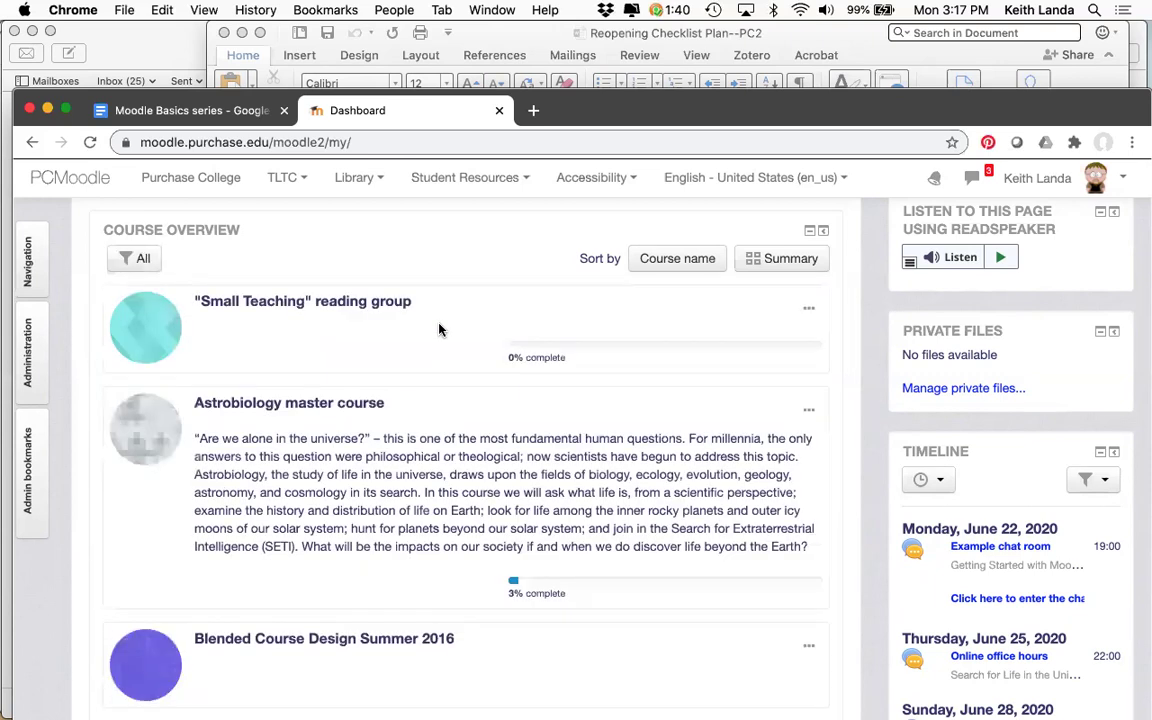
{"action": "scroll", "coordinate": [437, 320], "scroll_direction": "down", "scroll_amount": 10}
{"action": "scroll", "coordinate": [436, 298], "scroll_direction": "down", "scroll_amount": 15}
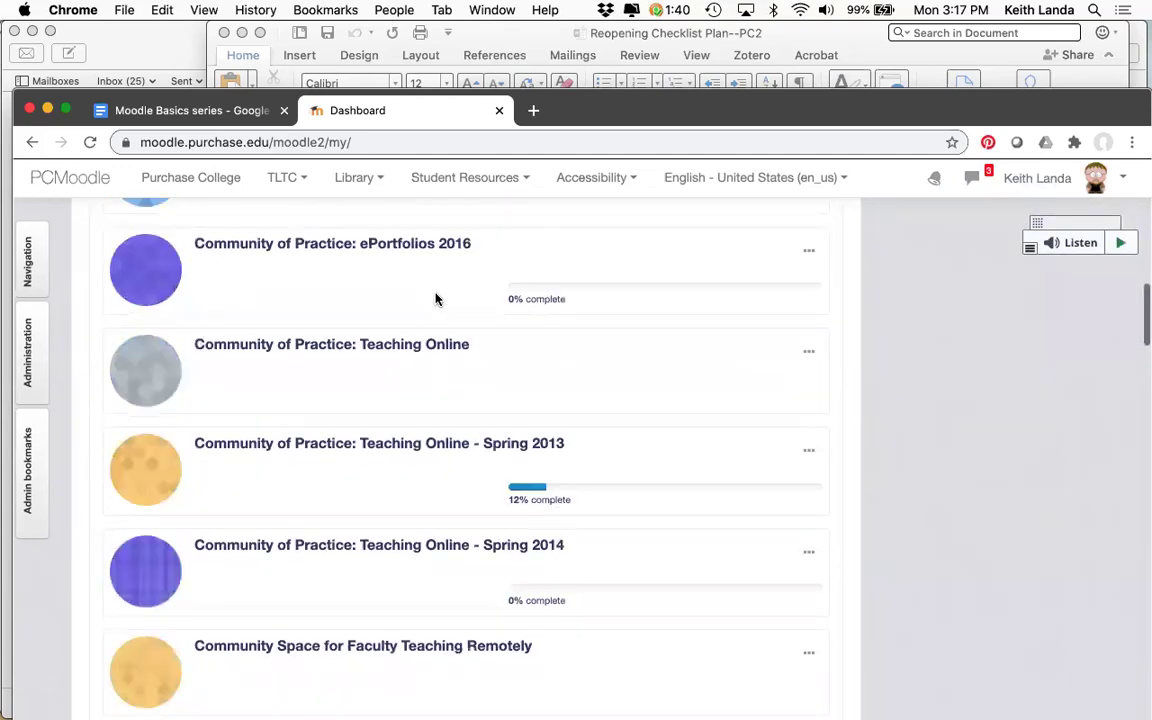
{"action": "scroll", "coordinate": [436, 298], "scroll_direction": "down", "scroll_amount": 15}
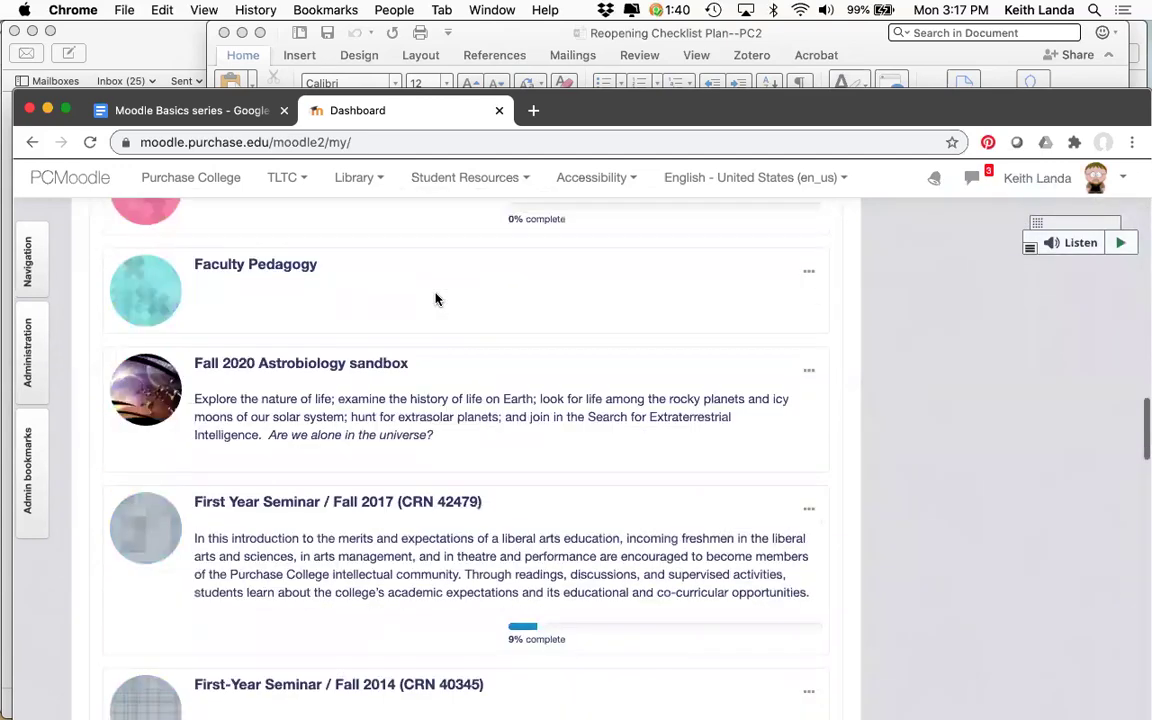
{"action": "scroll", "coordinate": [436, 296], "scroll_direction": "up", "scroll_amount": 20}
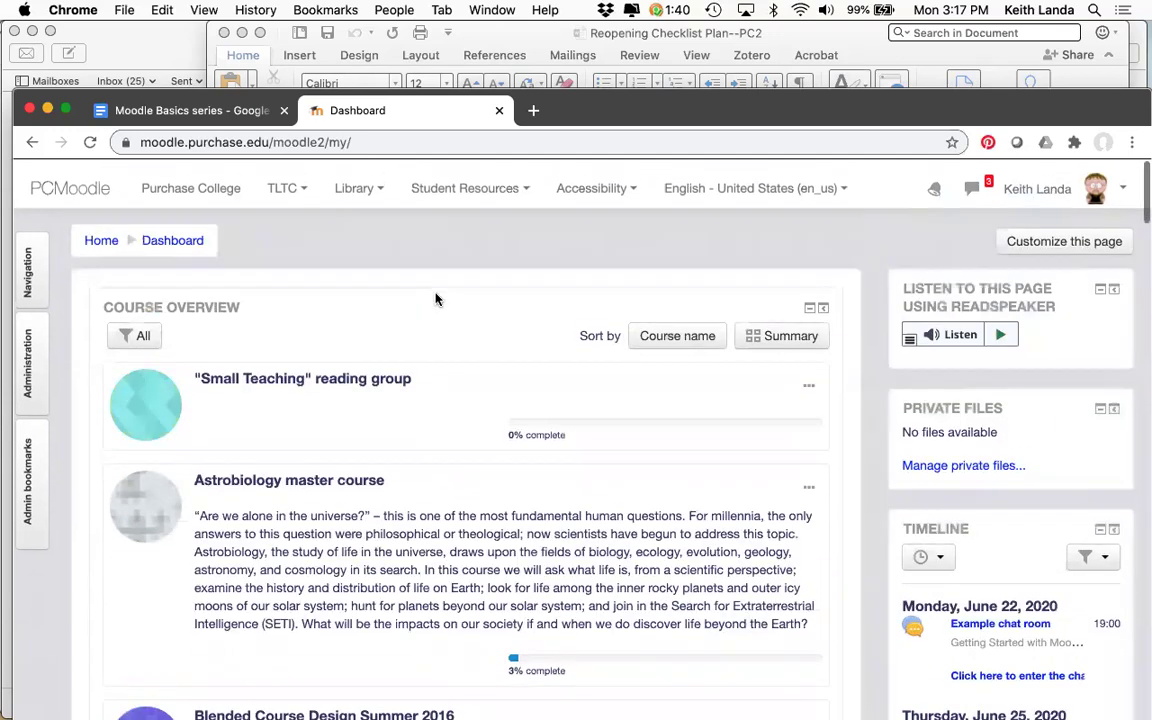
{"action": "left_click", "coordinate": [140, 325]}
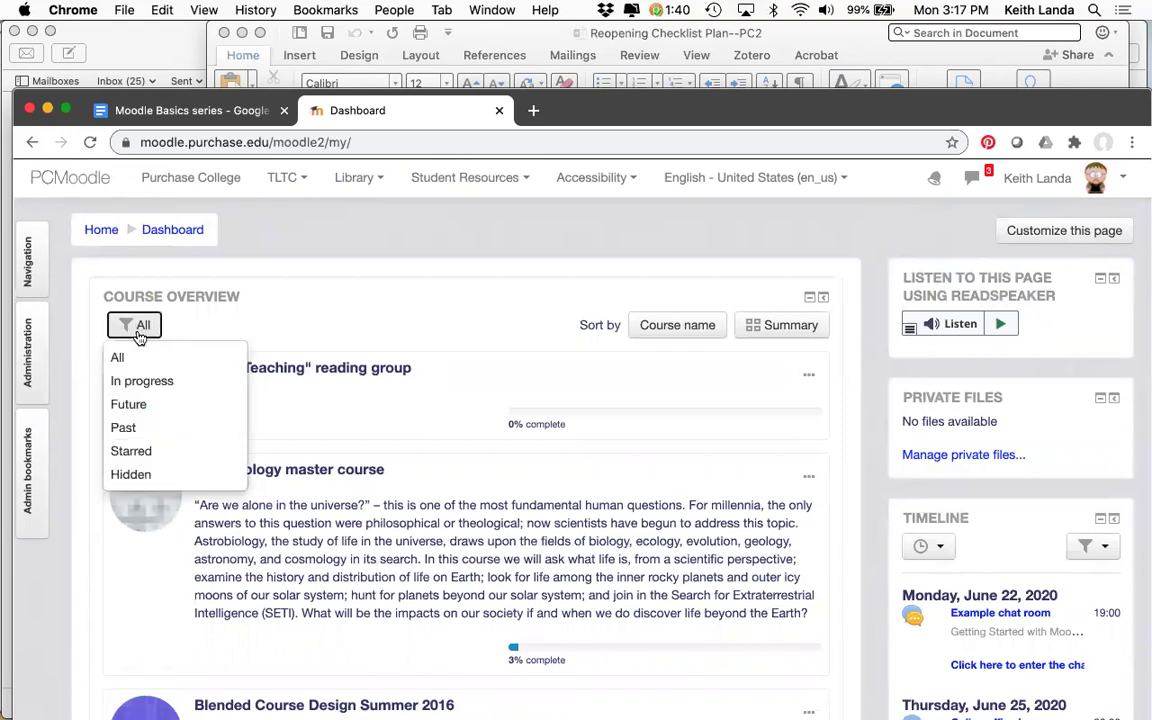
{"action": "left_click", "coordinate": [152, 405]}
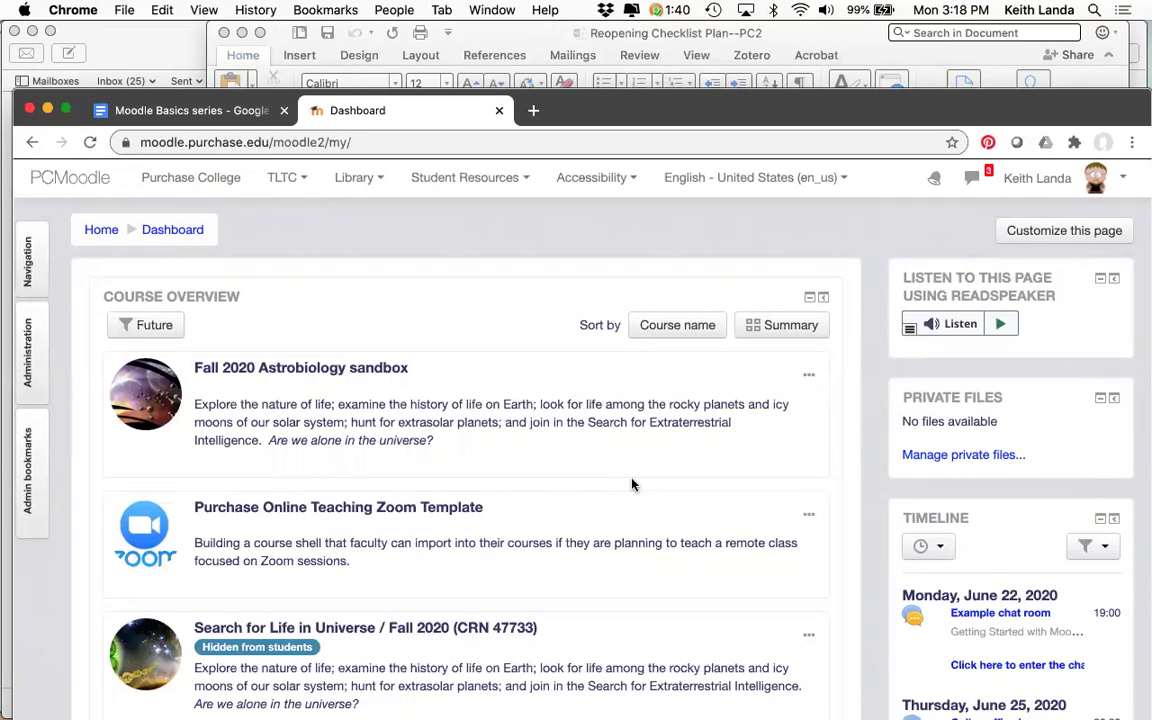
- Preview the Course Overview in the Card and List layouts and set the display back to Summary
{"action": "scroll", "coordinate": [635, 483], "scroll_direction": "down", "scroll_amount": 1}
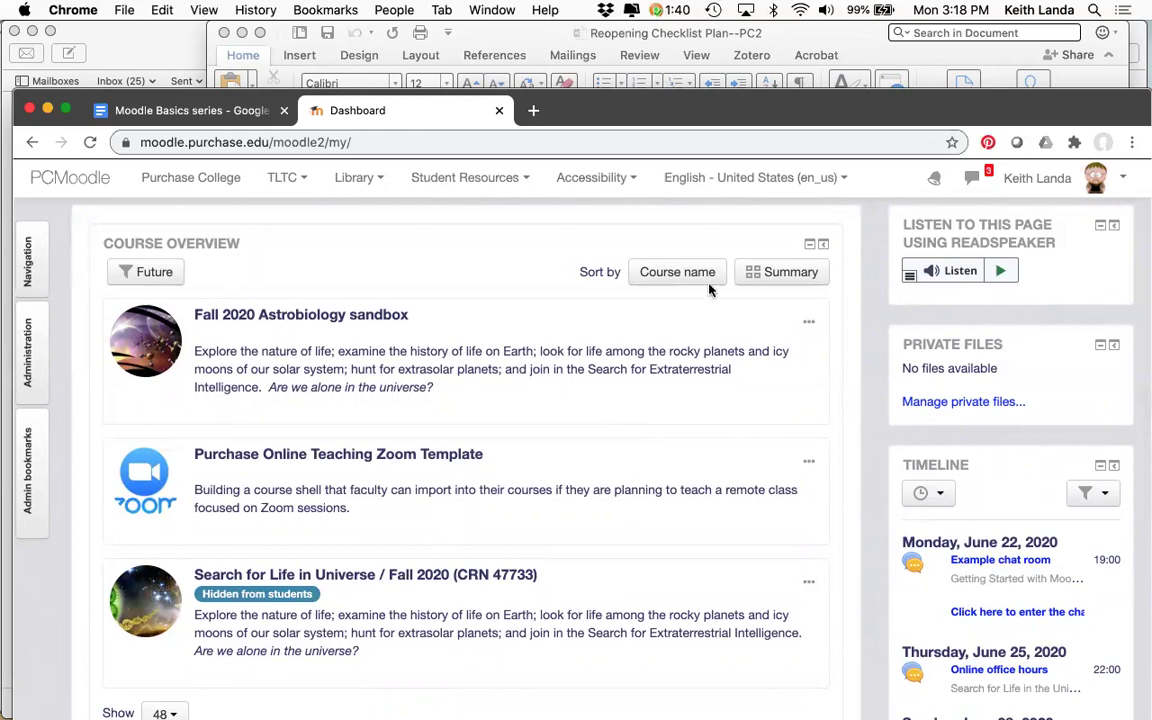
{"action": "left_click", "coordinate": [782, 271]}
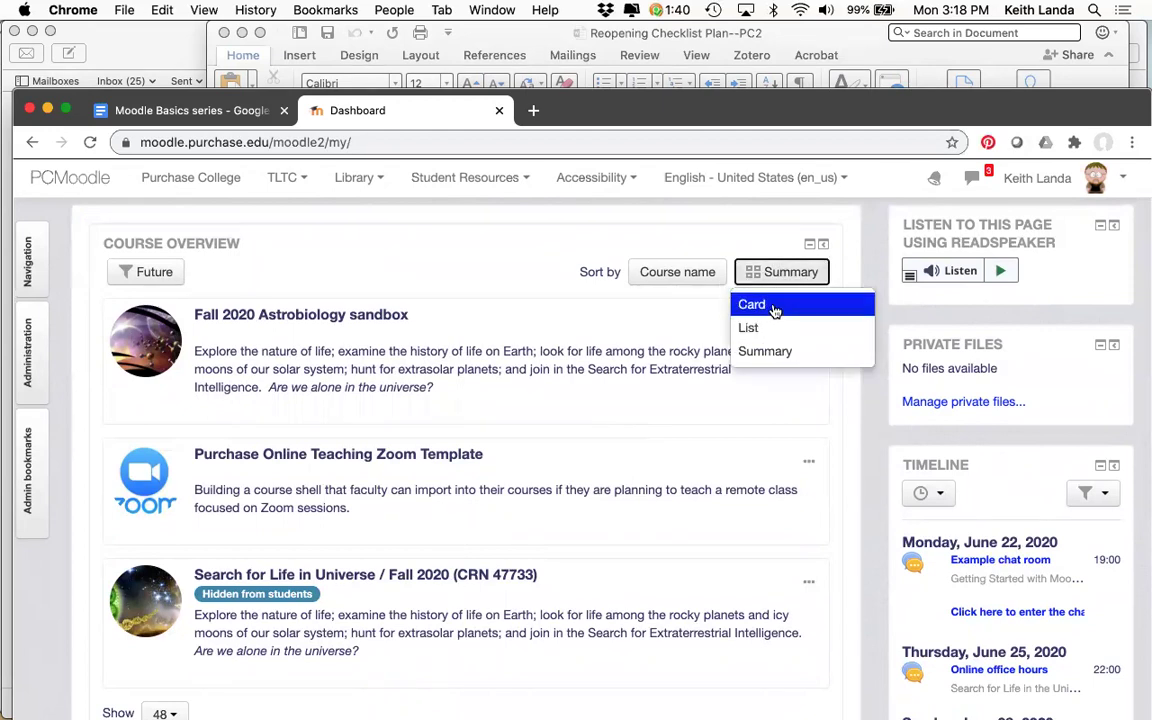
{"action": "left_click", "coordinate": [775, 308]}
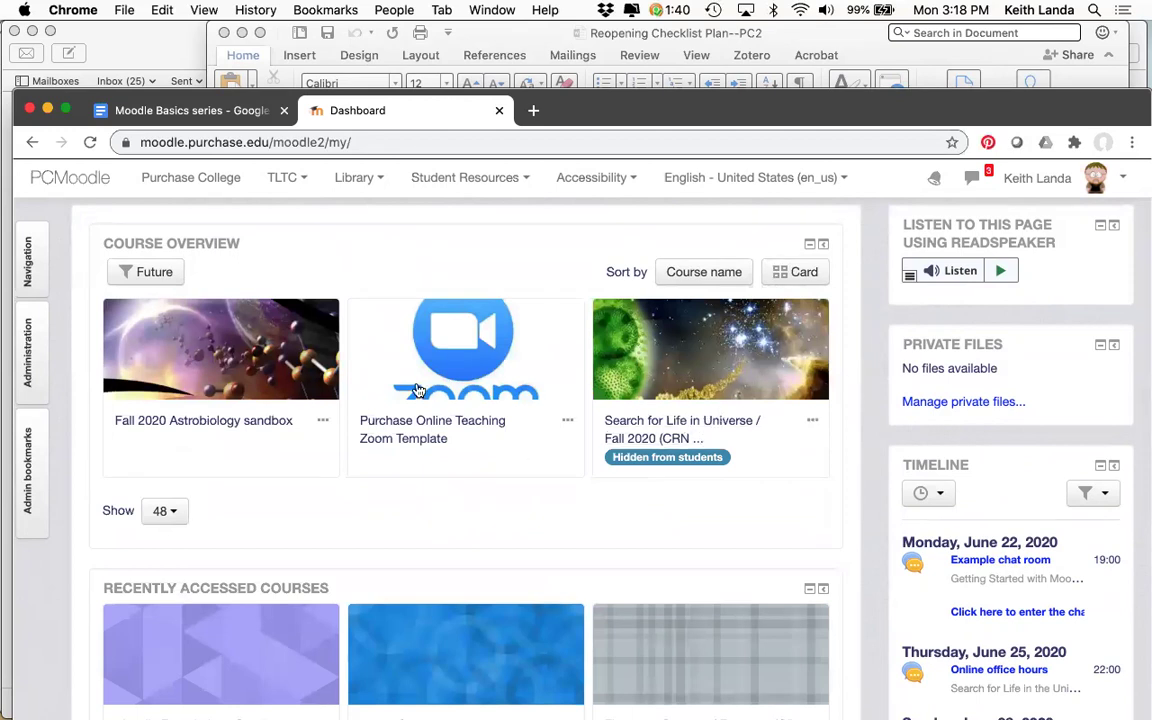
{"action": "left_click", "coordinate": [805, 270]}
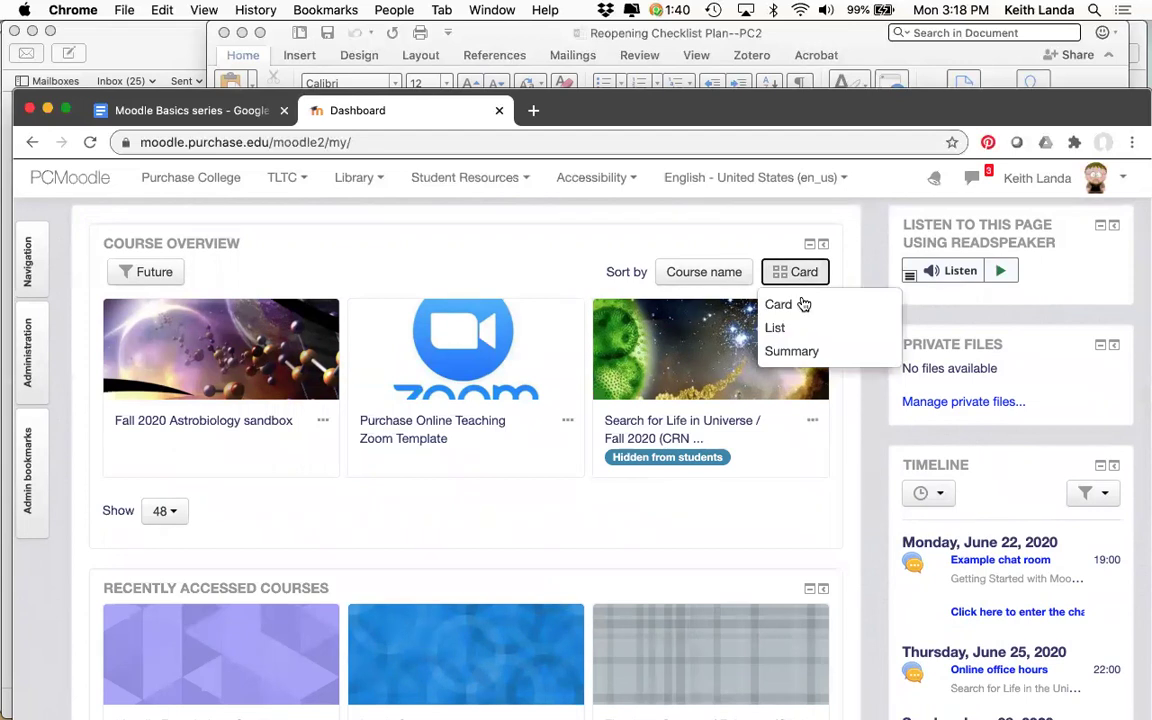
{"action": "left_click", "coordinate": [792, 327]}
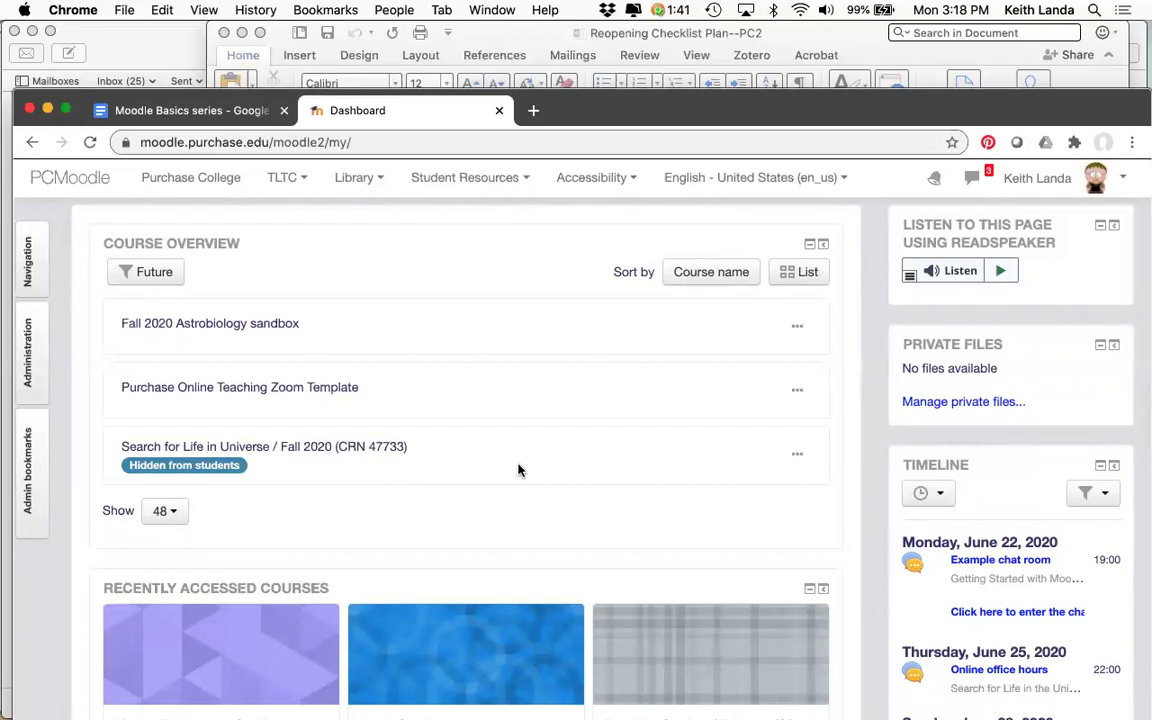
{"action": "scroll", "coordinate": [518, 470], "scroll_direction": "up", "scroll_amount": 2}
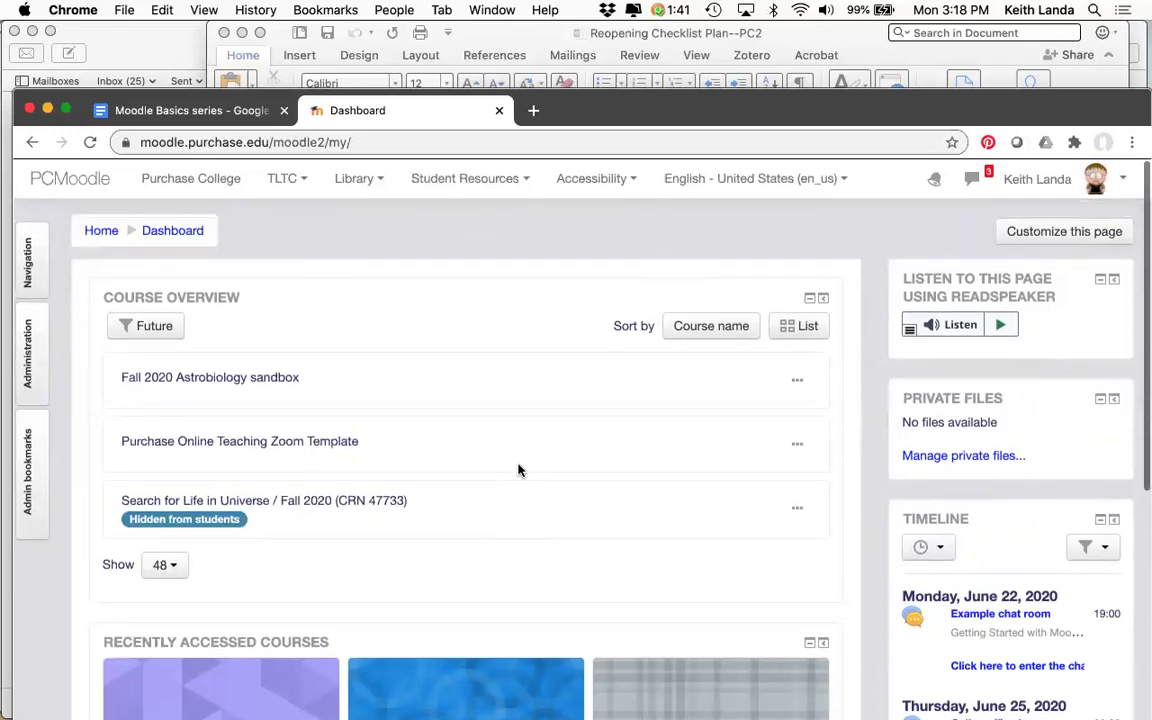
{"action": "left_click", "coordinate": [805, 327]}
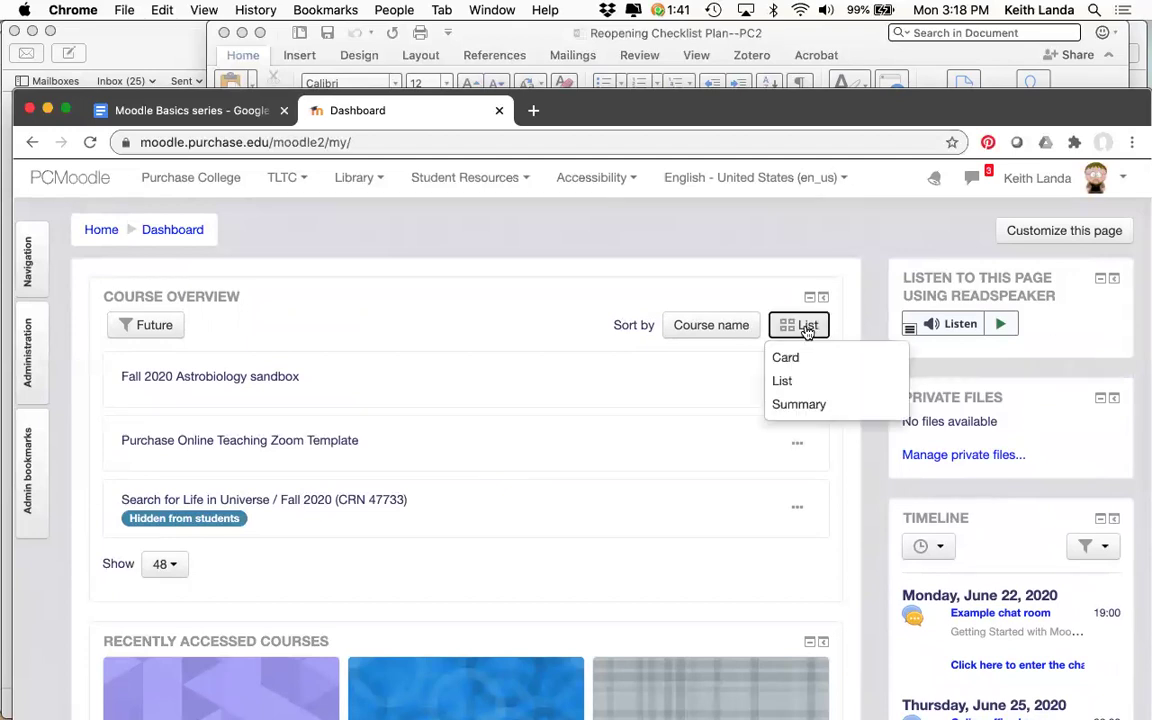
{"action": "left_click", "coordinate": [795, 405]}
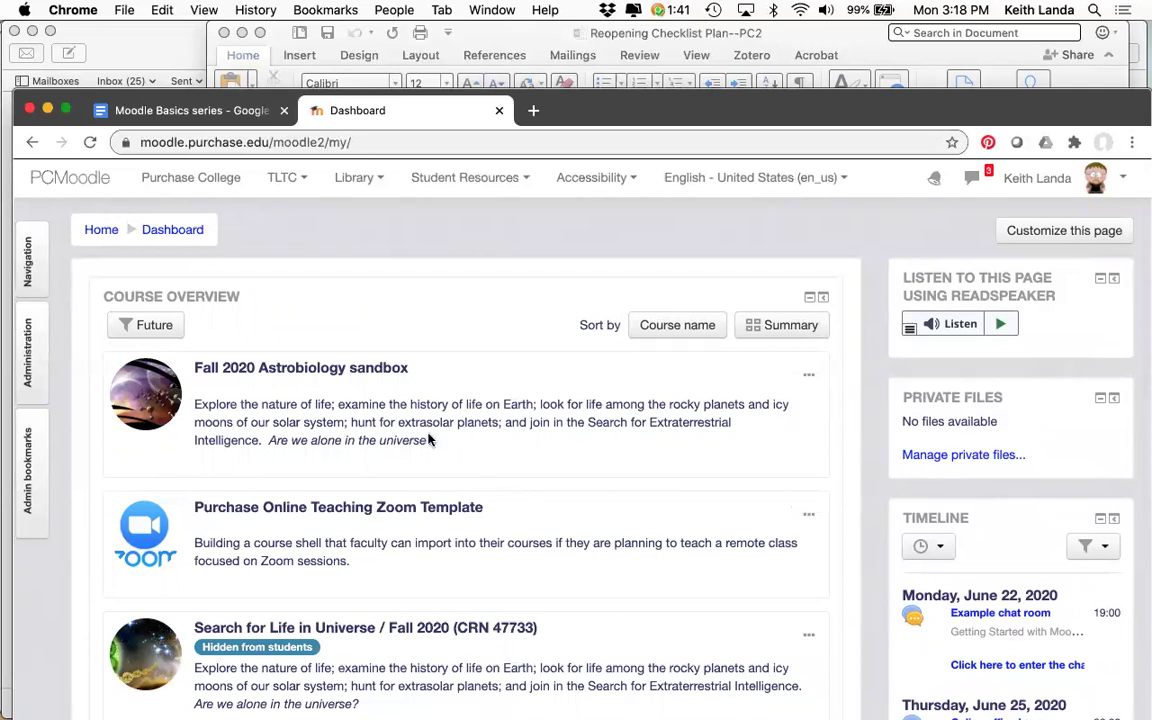
- Return to the front page and expand Site pages in the Navigation block and Fall 2020 in the Categorized Course List
{"action": "left_click", "coordinate": [102, 231]}
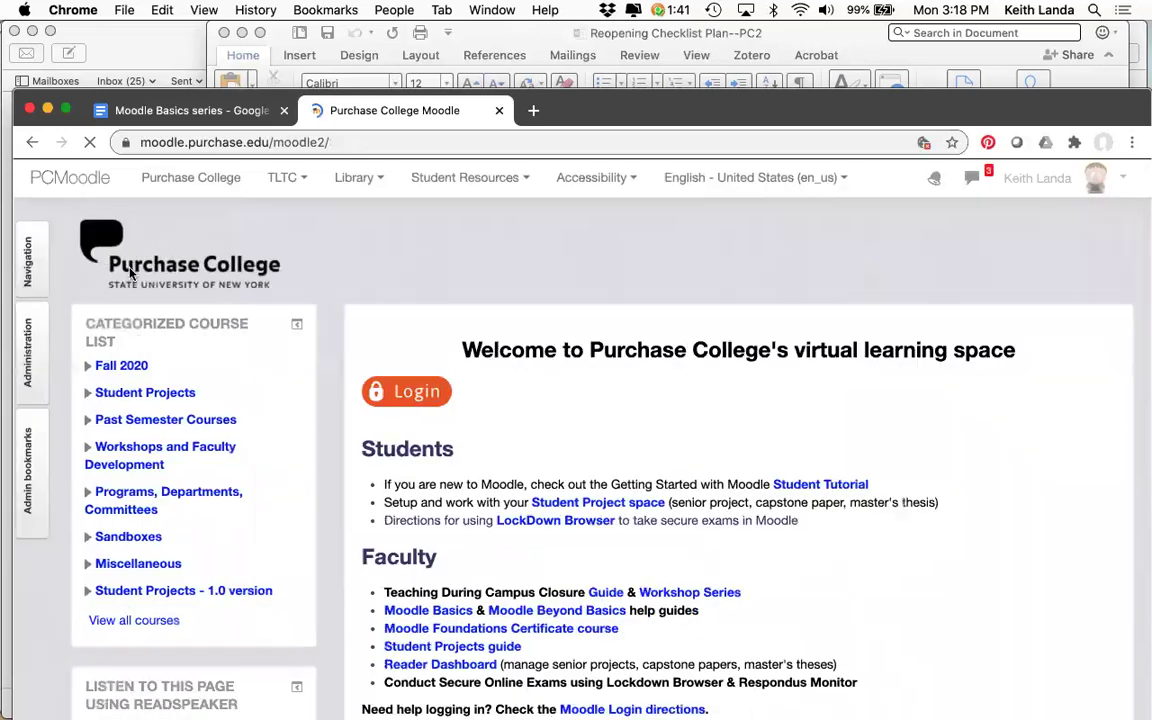
{"action": "left_click", "coordinate": [34, 261]}
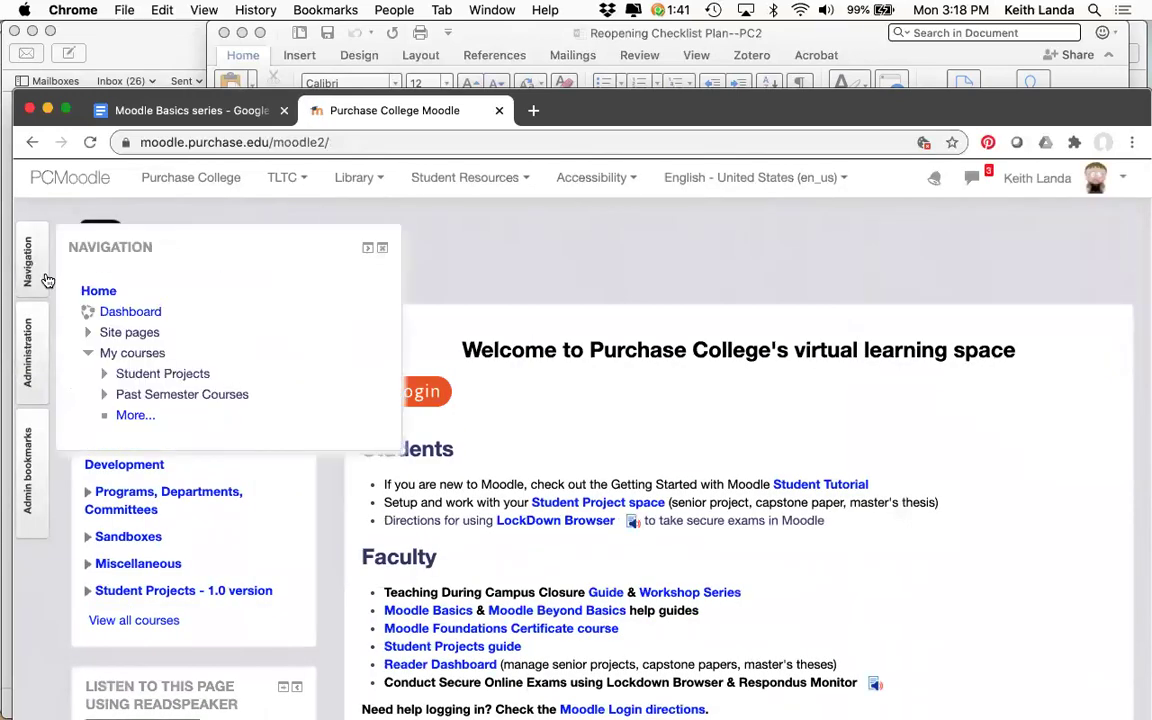
{"action": "left_click", "coordinate": [88, 334]}
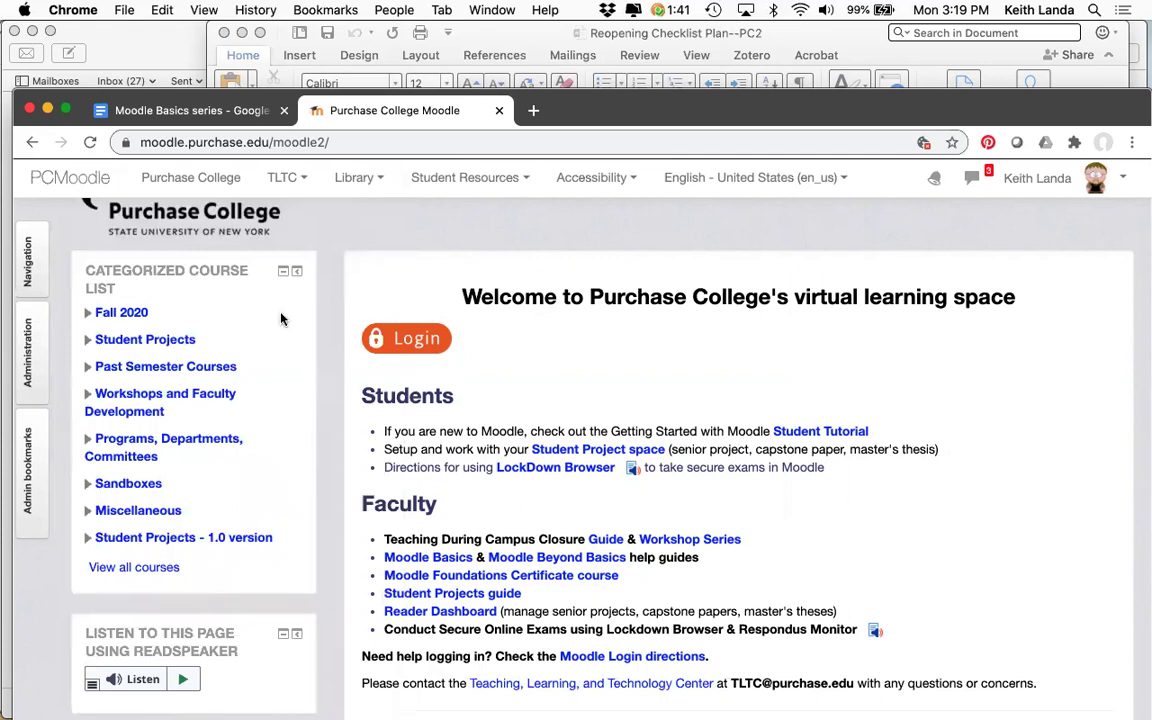
{"action": "left_click", "coordinate": [138, 313]}
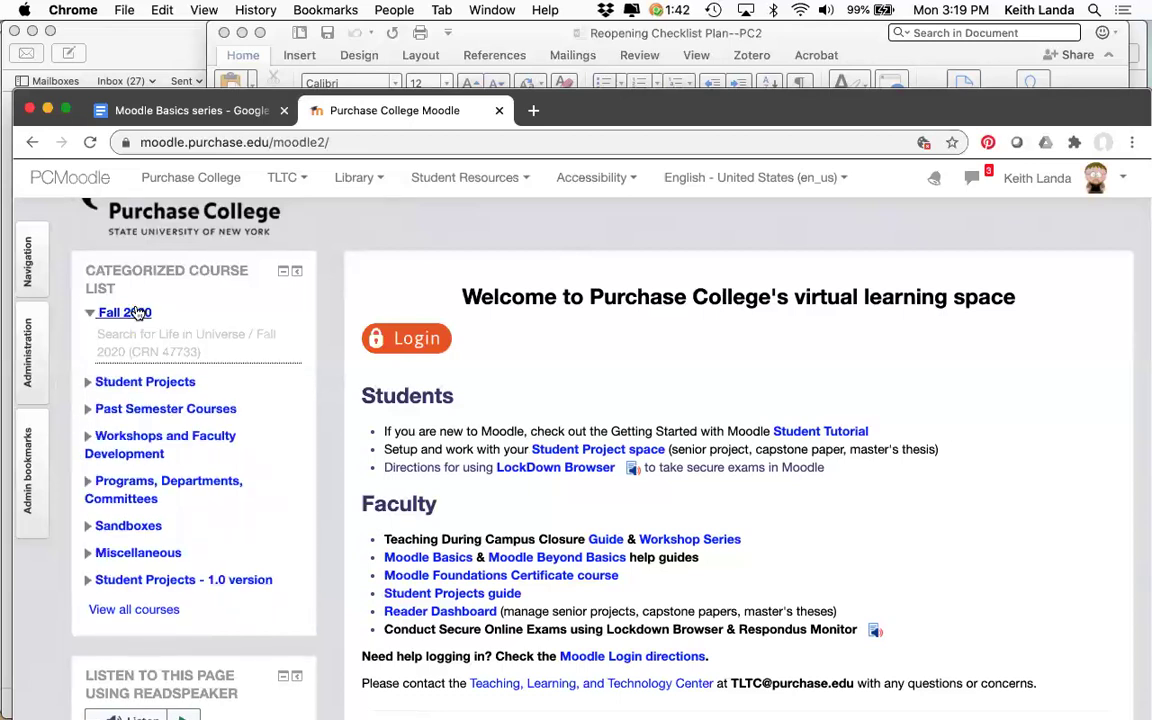
- Switch to the Moodle Basics series document in Google Docs and review its outline around the Fall course preview section
{"action": "left_click", "coordinate": [157, 111]}
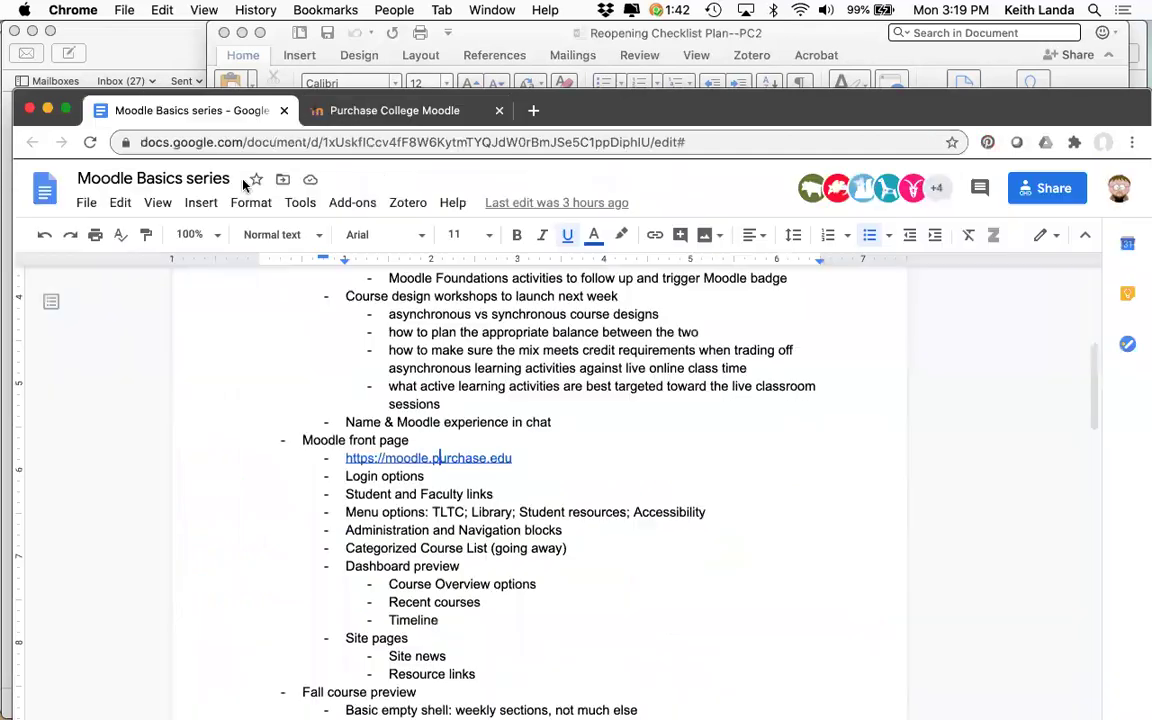
{"action": "scroll", "coordinate": [646, 474], "scroll_direction": "down", "scroll_amount": 3}
{"action": "scroll", "coordinate": [646, 474], "scroll_direction": "down", "scroll_amount": 5}
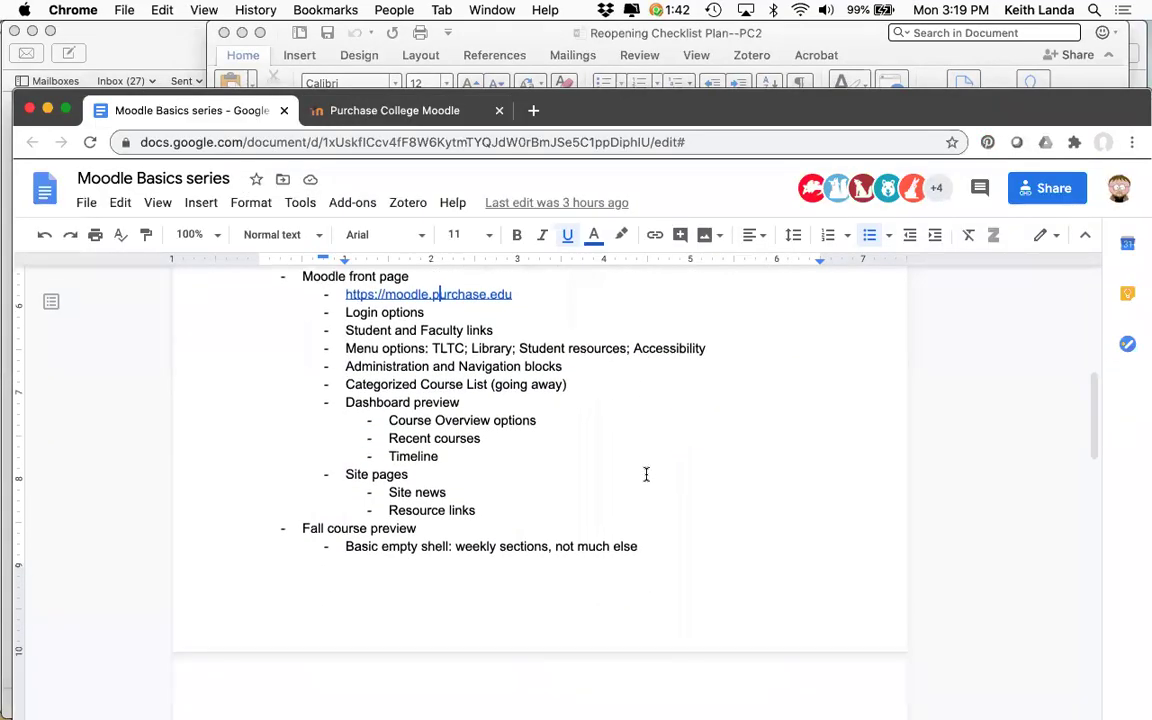
{"action": "scroll", "coordinate": [646, 474], "scroll_direction": "down", "scroll_amount": 1}
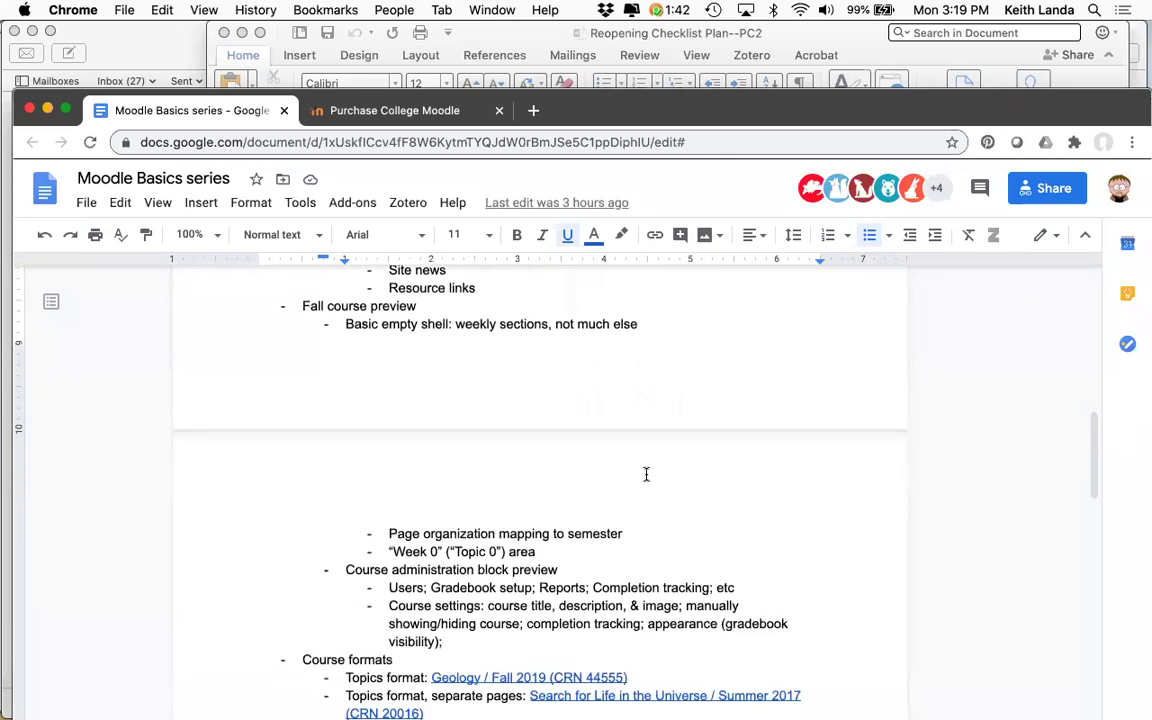
{"action": "scroll", "coordinate": [646, 474], "scroll_direction": "down", "scroll_amount": 1}
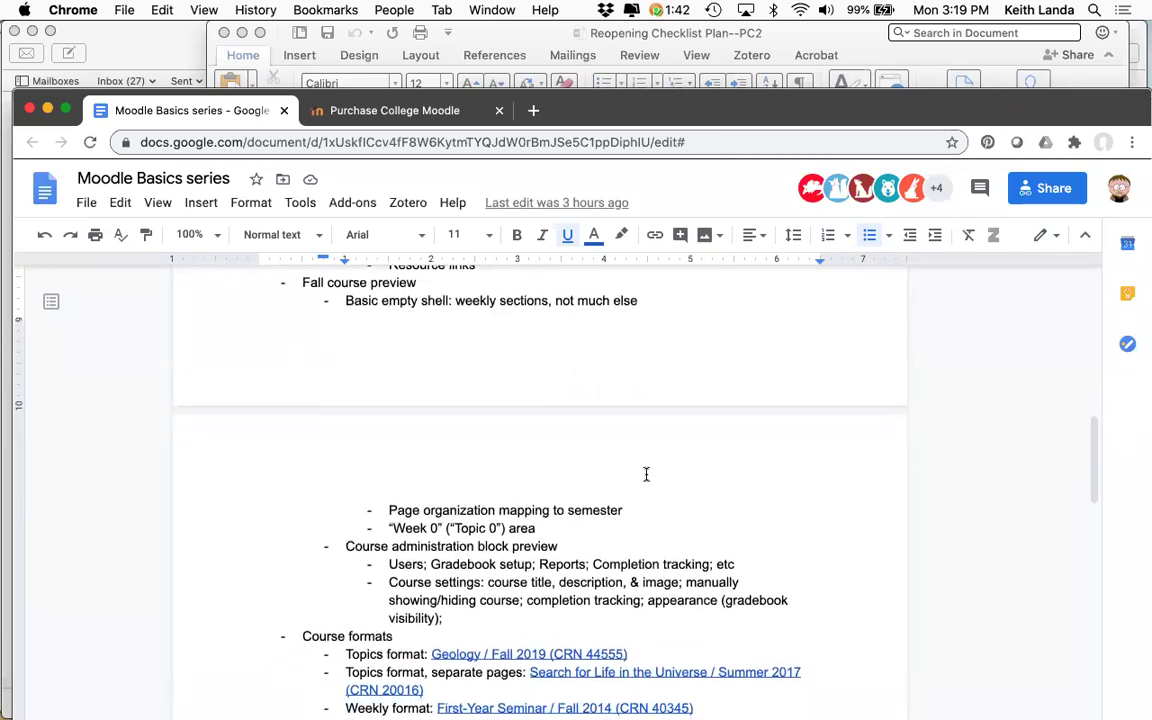
{"action": "scroll", "coordinate": [646, 474], "scroll_direction": "down", "scroll_amount": 1}
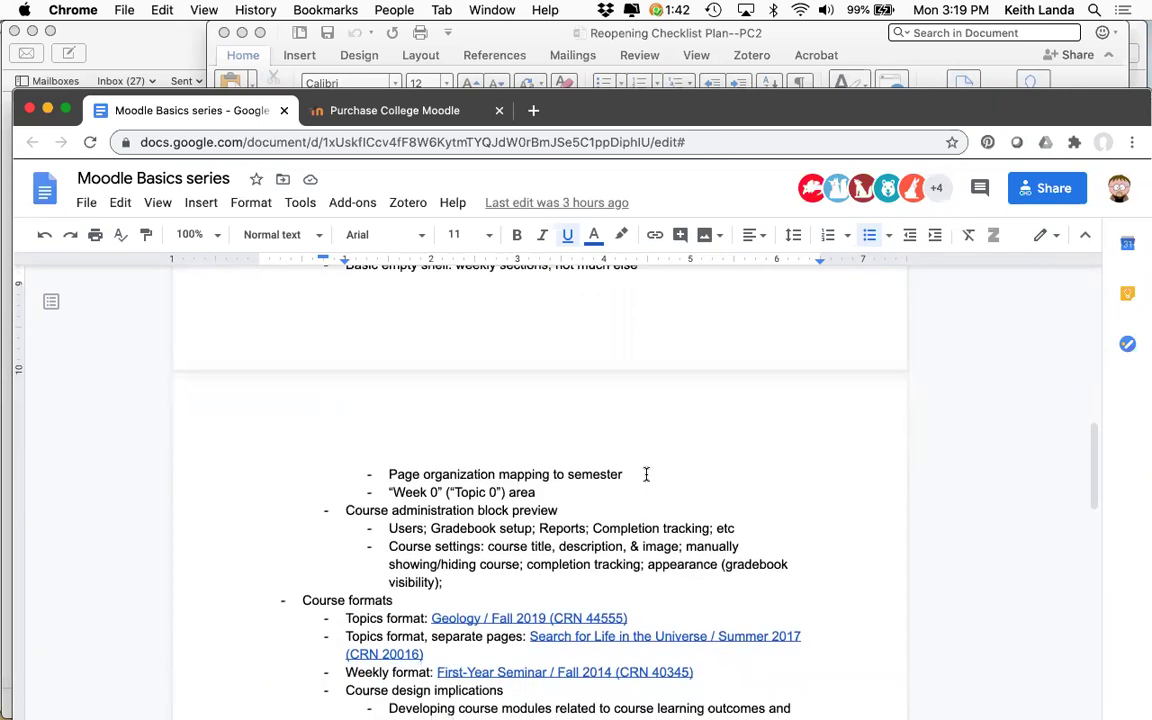
{"action": "scroll", "coordinate": [646, 474], "scroll_direction": "down", "scroll_amount": 1}
{"action": "scroll", "coordinate": [646, 474], "scroll_direction": "up", "scroll_amount": 4}
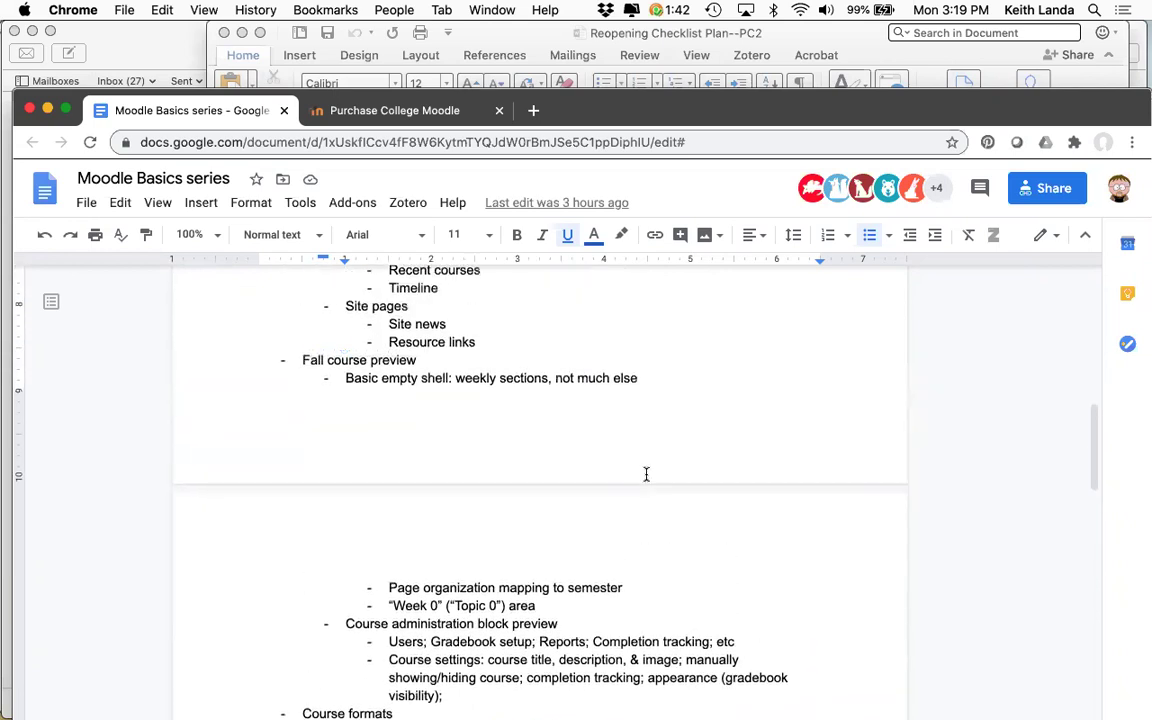
- Read on in the outline through the Fall course preview and Course formats sections
{"action": "scroll", "coordinate": [646, 474], "scroll_direction": "down", "scroll_amount": 2}
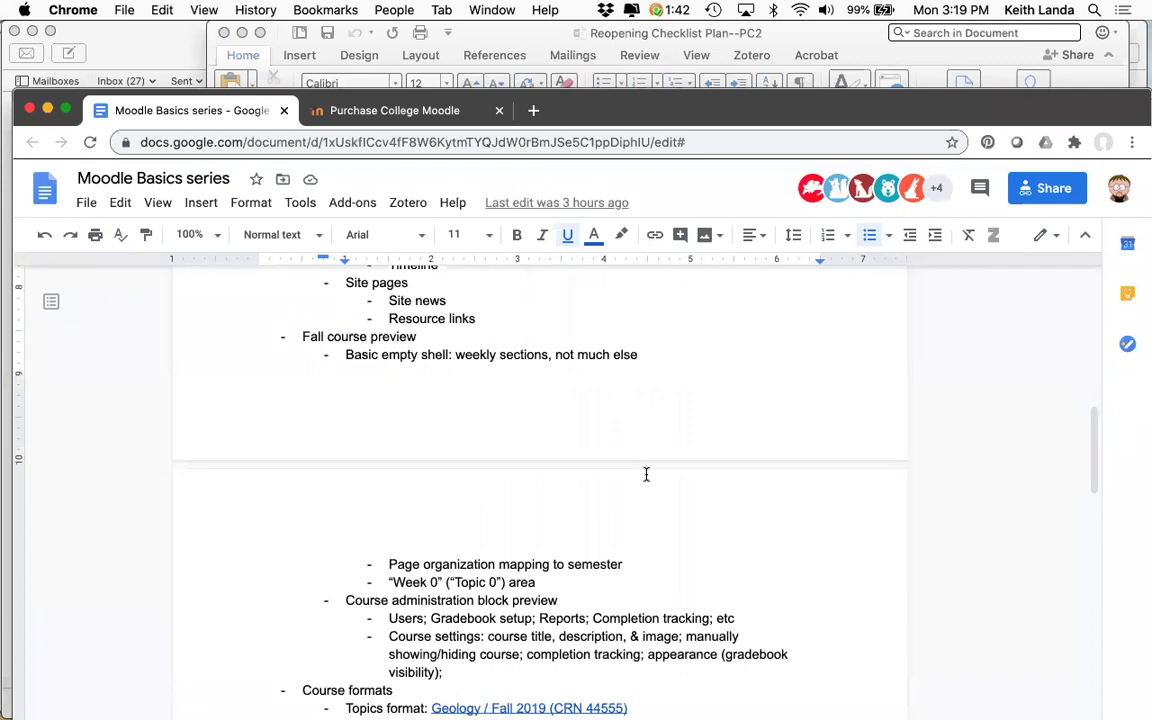
{"action": "scroll", "coordinate": [646, 474], "scroll_direction": "down", "scroll_amount": 5}
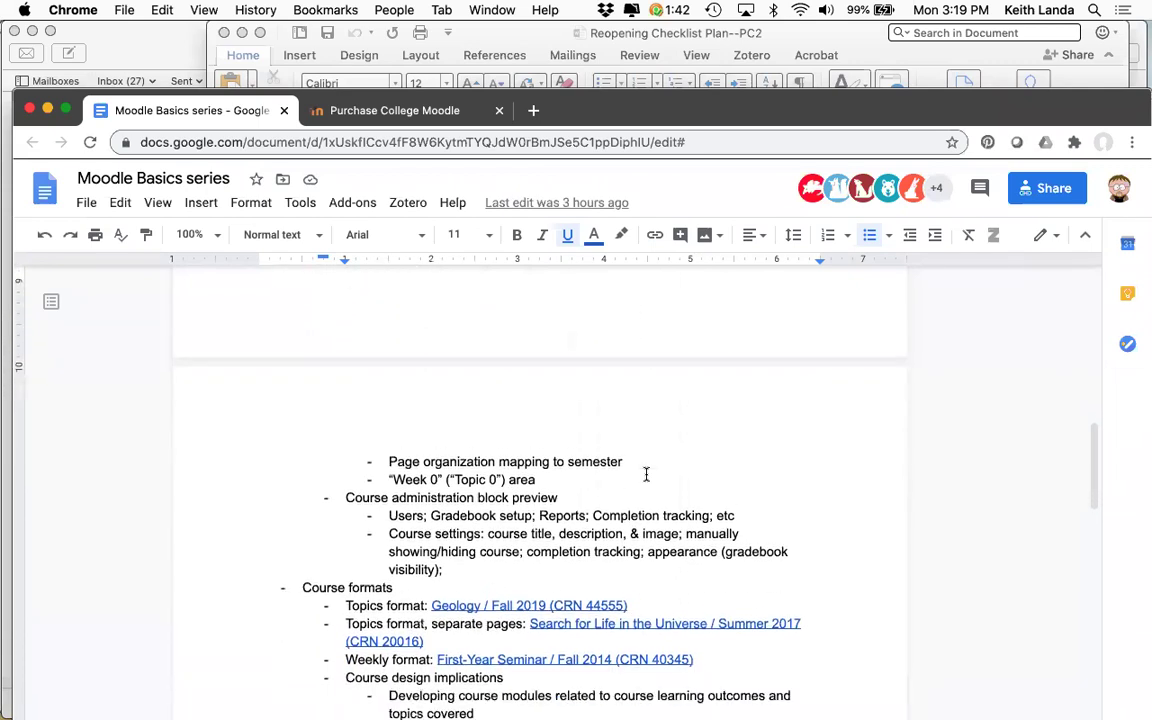
{"action": "scroll", "coordinate": [646, 474], "scroll_direction": "down", "scroll_amount": 3}
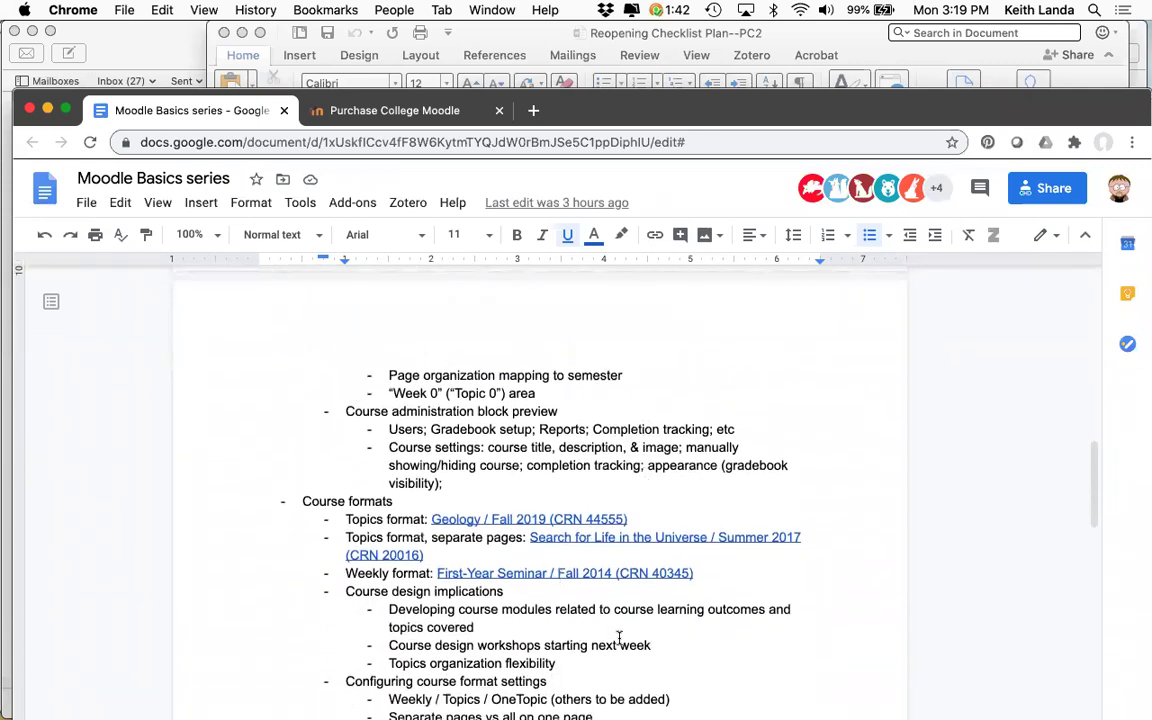
{"action": "scroll", "coordinate": [619, 638], "scroll_direction": "down", "scroll_amount": 4}
{"action": "scroll", "coordinate": [619, 640], "scroll_direction": "up", "scroll_amount": 10}
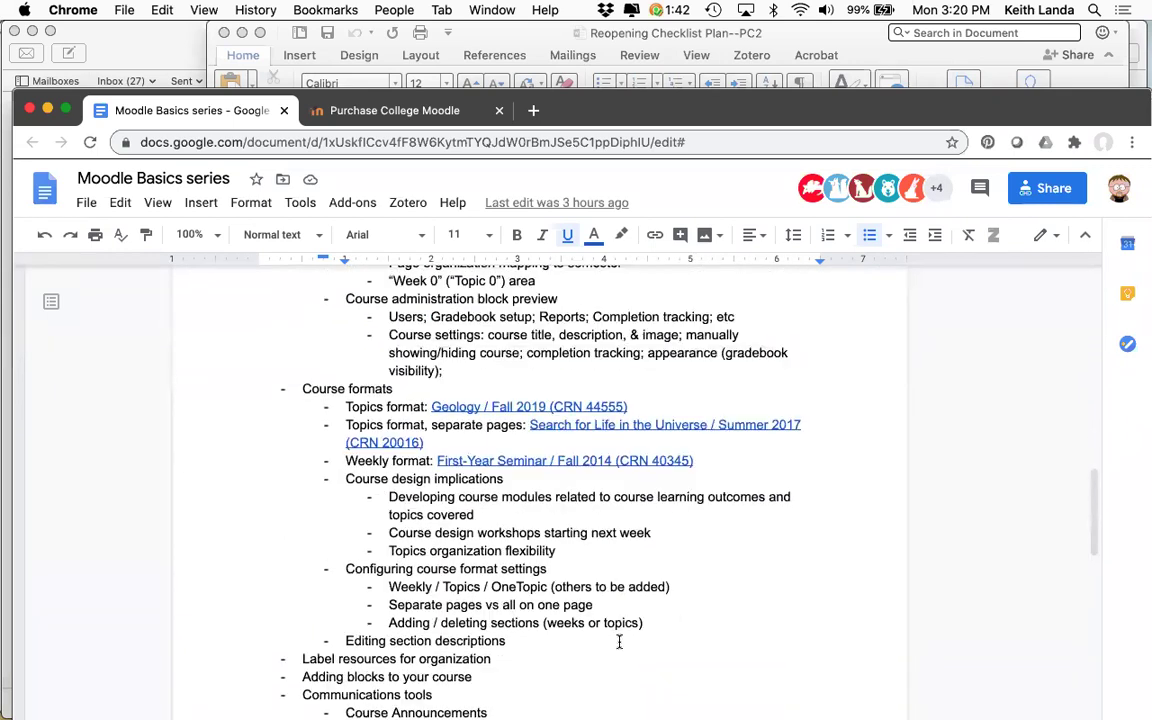
{"action": "scroll", "coordinate": [619, 641], "scroll_direction": "up", "scroll_amount": 10}
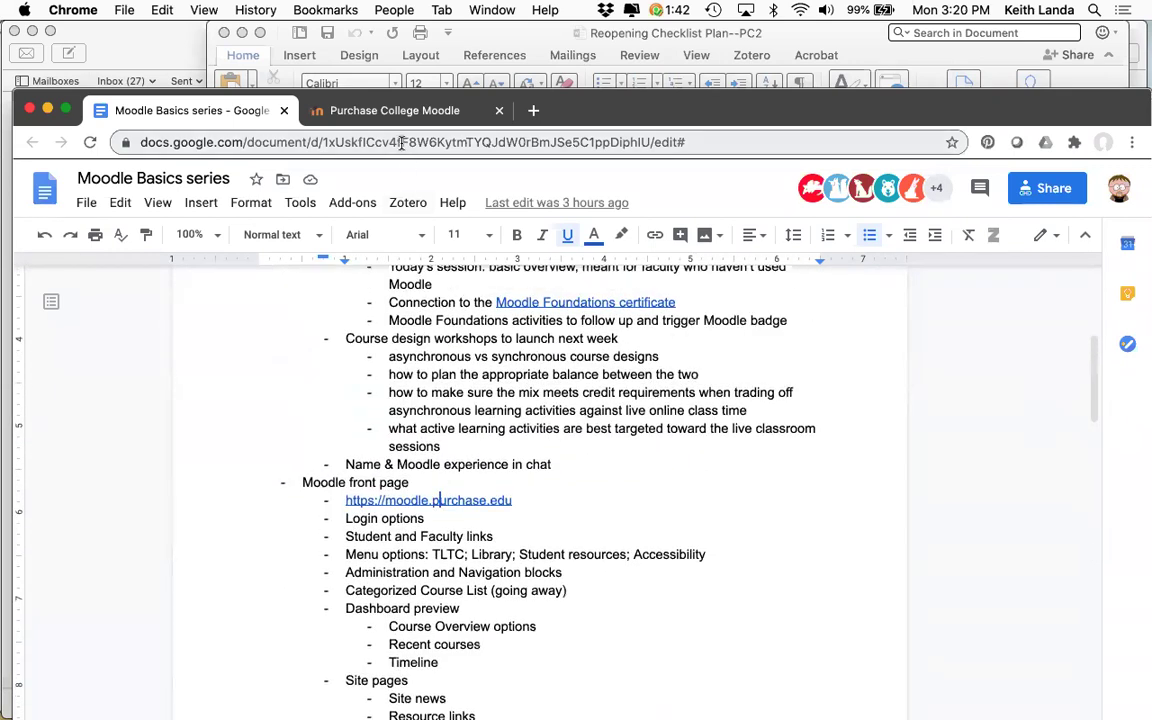
- Switch to Moodle and open Abnormal Psychology / Fall 2020 from the Fall 2020 category of the full course listing
{"action": "left_click", "coordinate": [400, 112]}
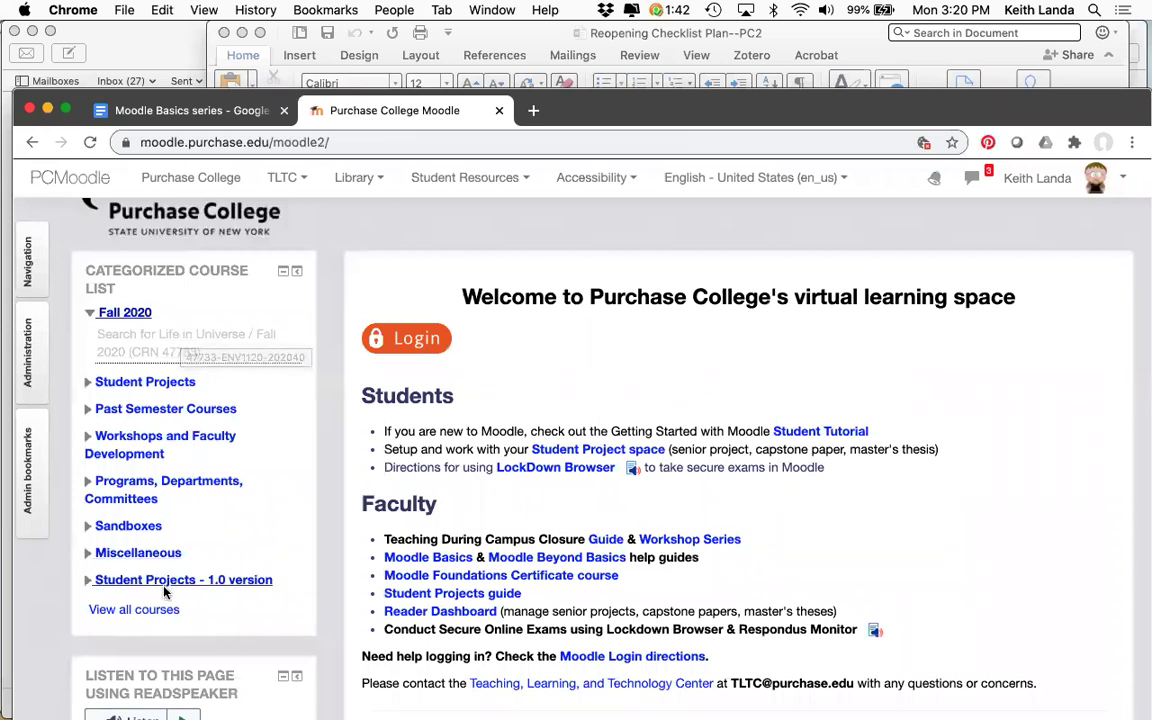
{"action": "left_click", "coordinate": [150, 610]}
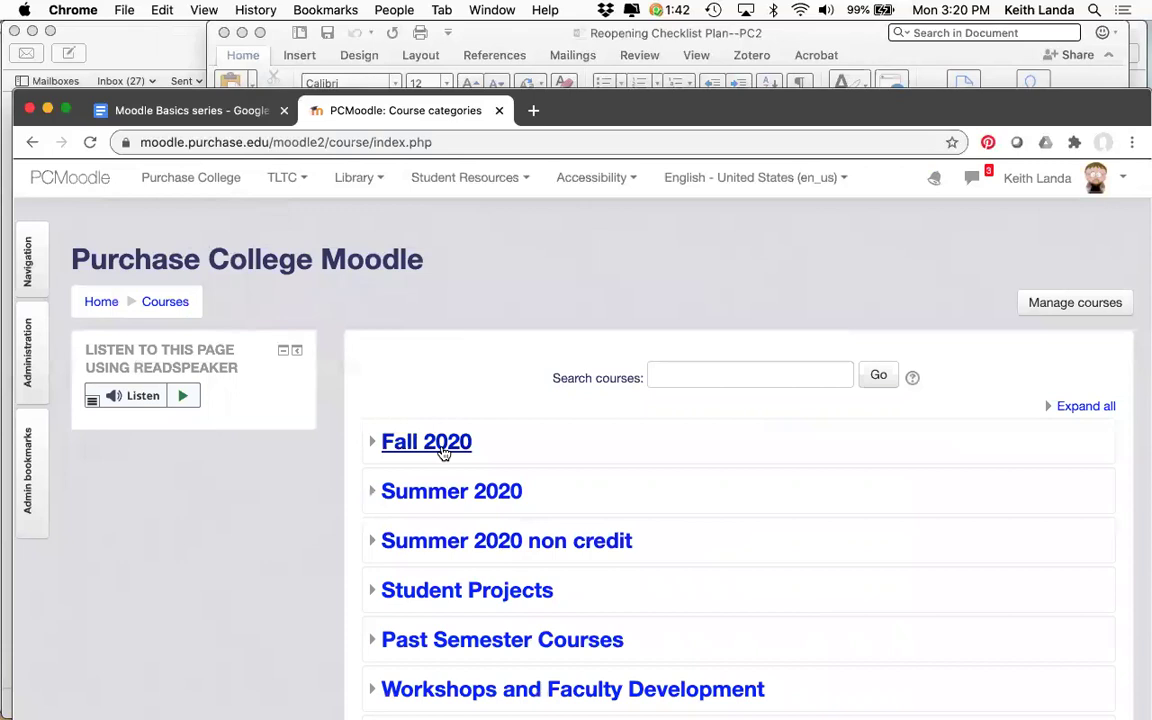
{"action": "left_click", "coordinate": [436, 444]}
{"action": "scroll", "coordinate": [772, 466], "scroll_direction": "down", "scroll_amount": 5}
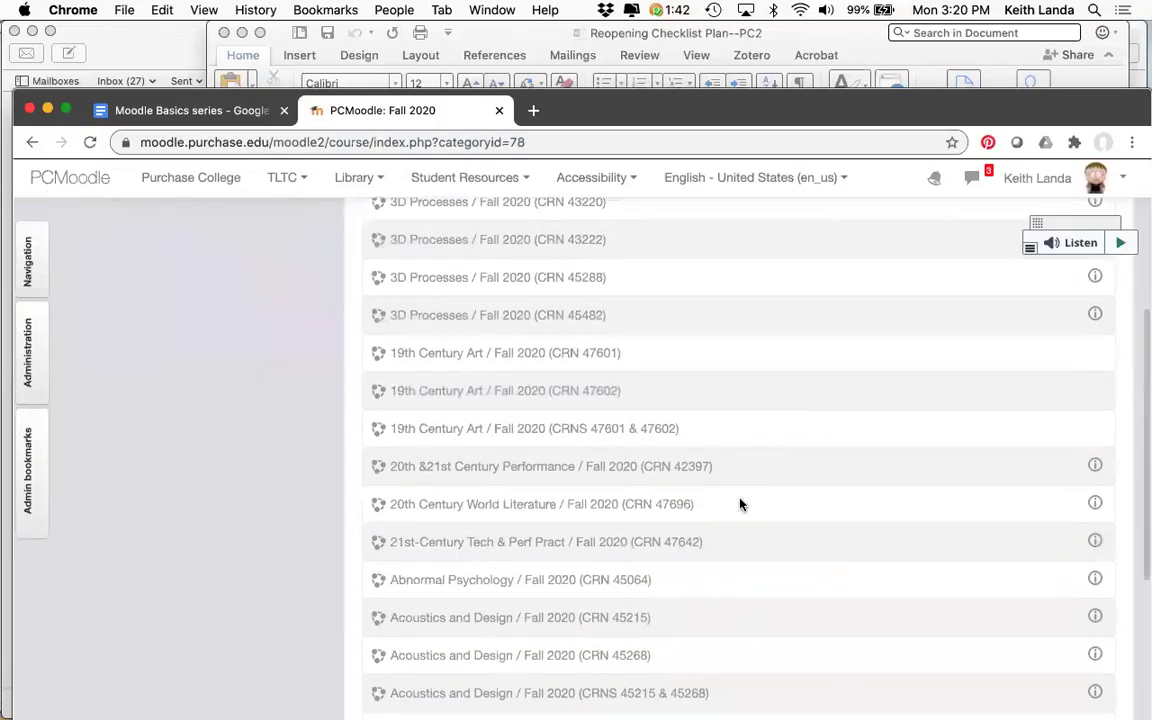
{"action": "left_click", "coordinate": [452, 588]}
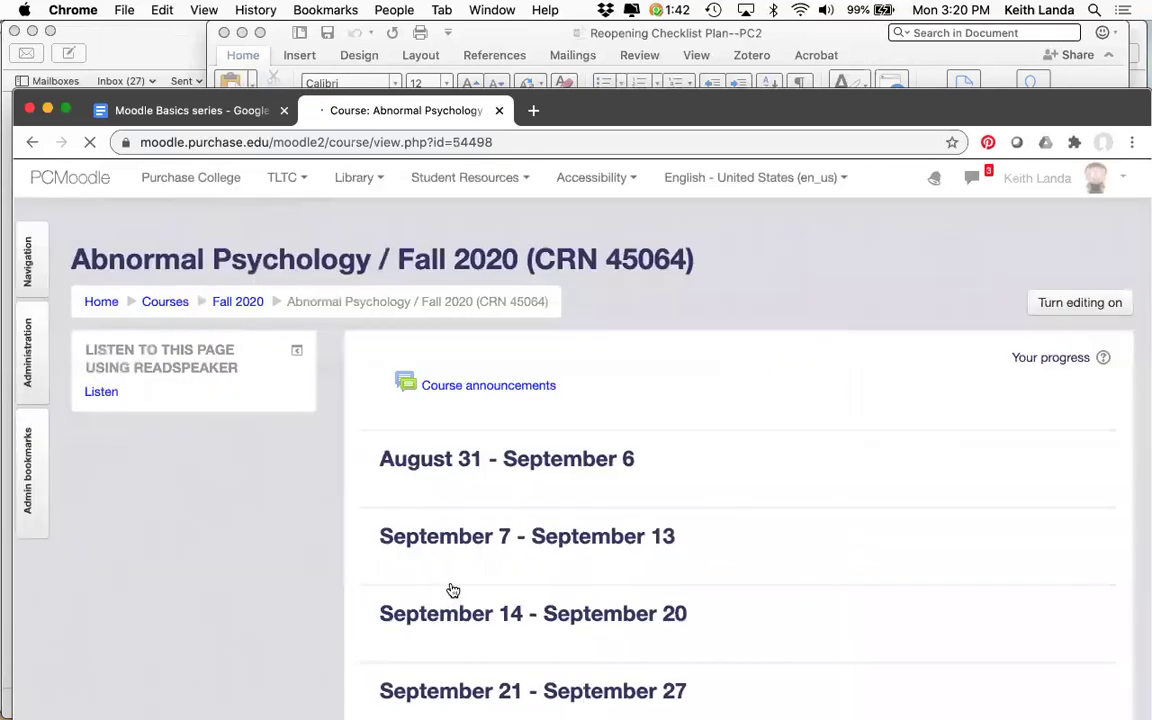
- Examine the empty course shell's weekly date sections from August 31 through the end of the semester
{"action": "scroll", "coordinate": [452, 588], "scroll_direction": "down", "scroll_amount": 2}
{"action": "scroll", "coordinate": [450, 591], "scroll_direction": "up", "scroll_amount": 2}
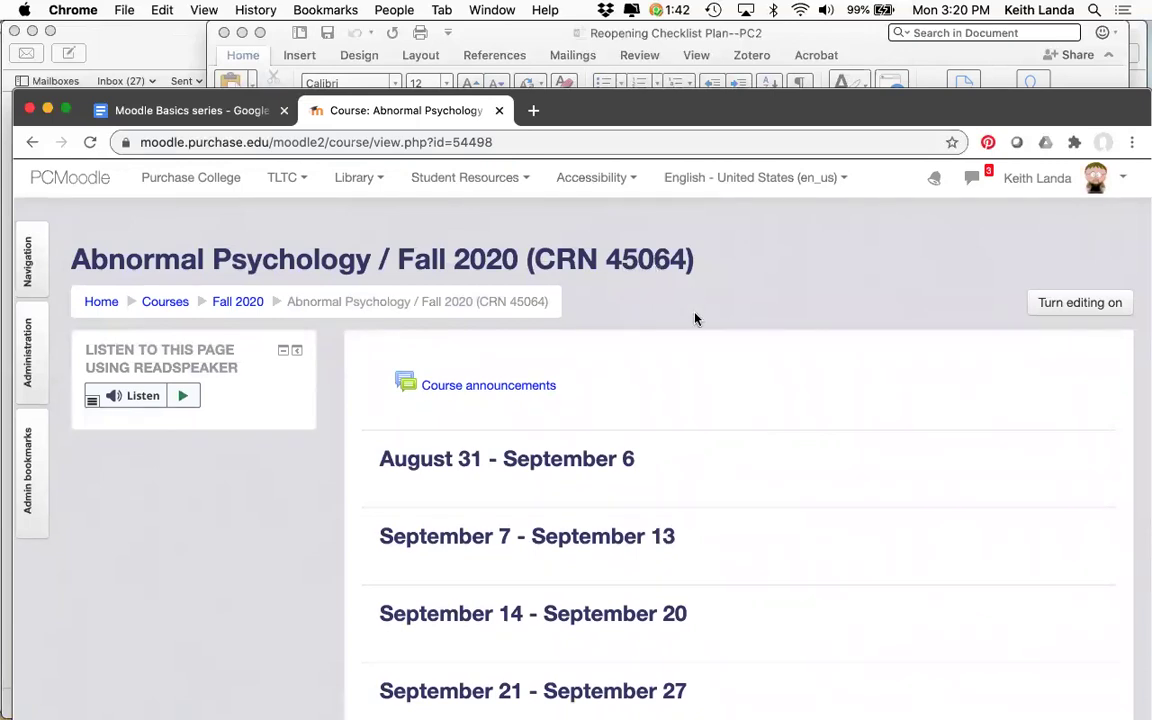
{"action": "scroll", "coordinate": [695, 319], "scroll_direction": "down", "scroll_amount": 5}
{"action": "scroll", "coordinate": [695, 319], "scroll_direction": "down", "scroll_amount": 10}
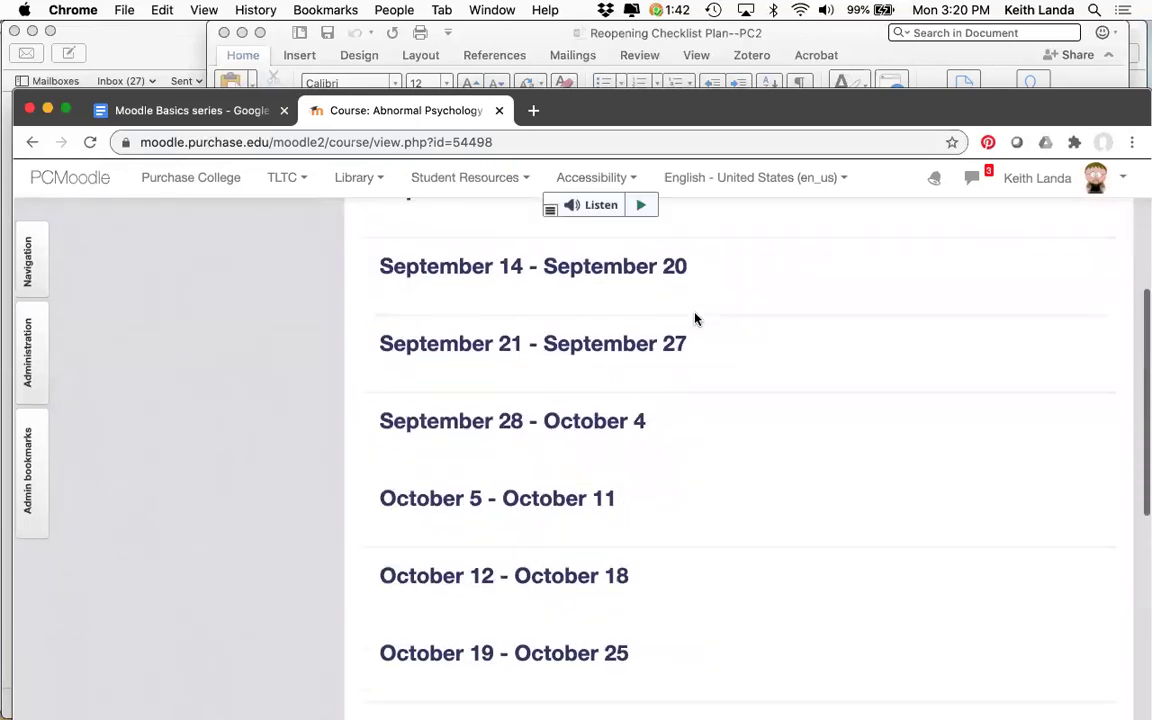
{"action": "scroll", "coordinate": [695, 319], "scroll_direction": "down", "scroll_amount": 5}
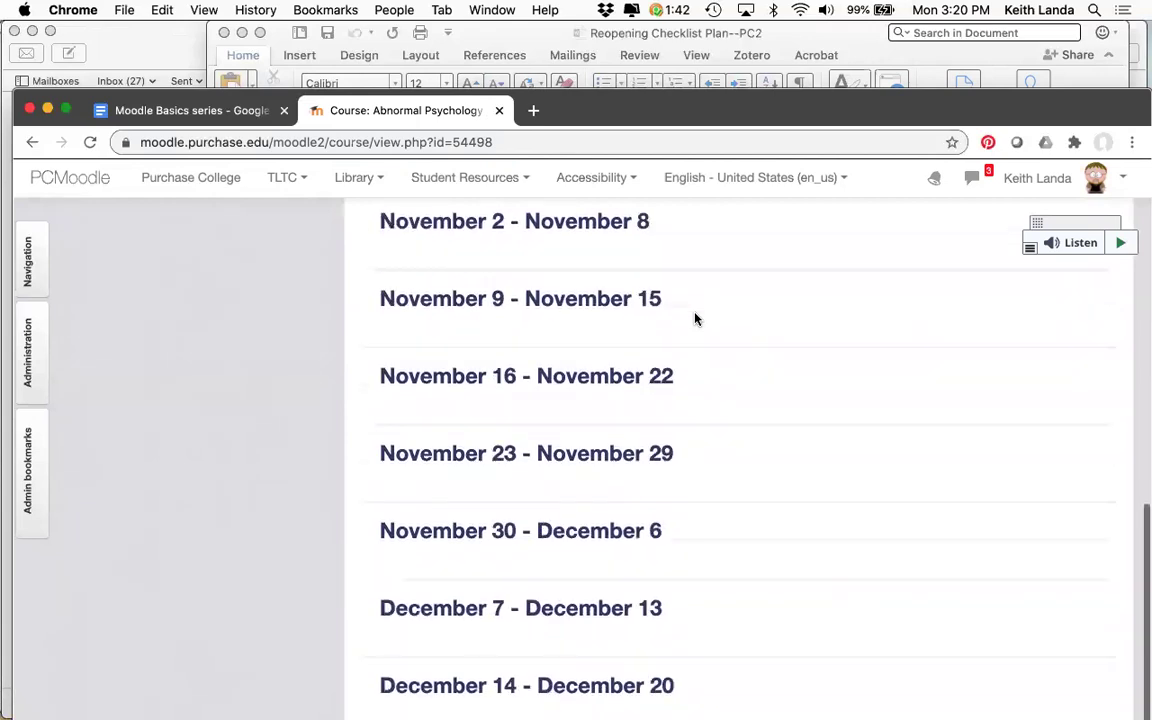
{"action": "scroll", "coordinate": [695, 319], "scroll_direction": "up", "scroll_amount": 6}
{"action": "scroll", "coordinate": [695, 319], "scroll_direction": "up", "scroll_amount": 12}
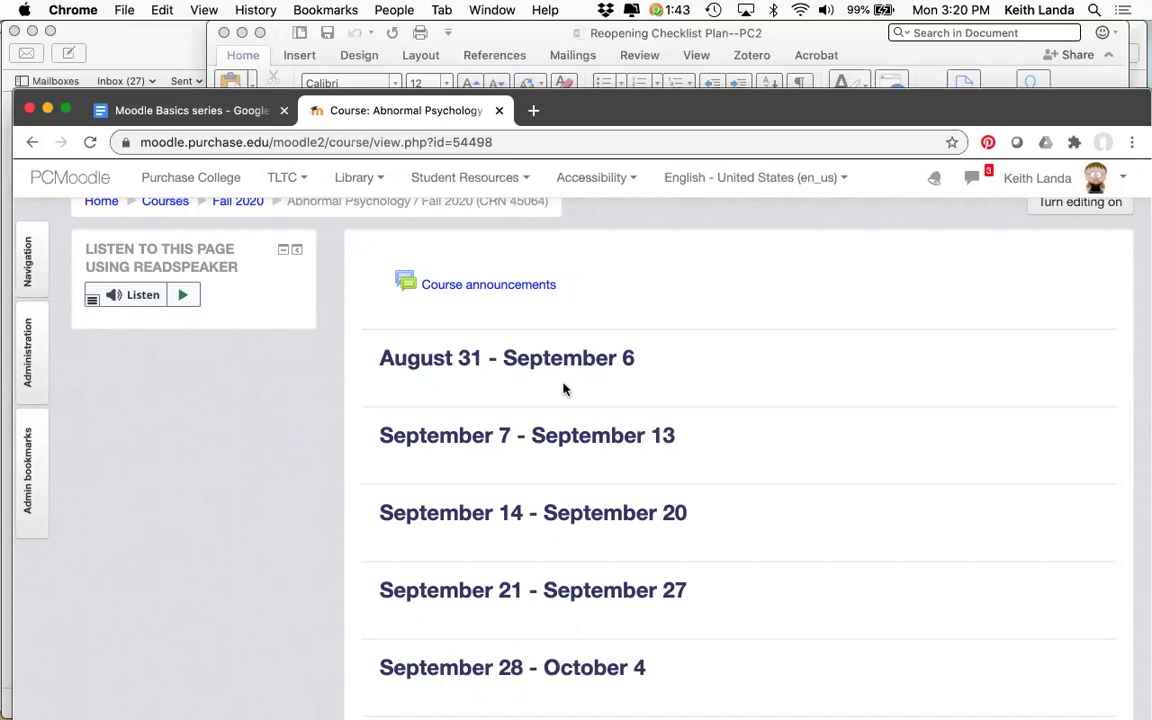
{"action": "scroll", "coordinate": [581, 441], "scroll_direction": "down", "scroll_amount": 5}
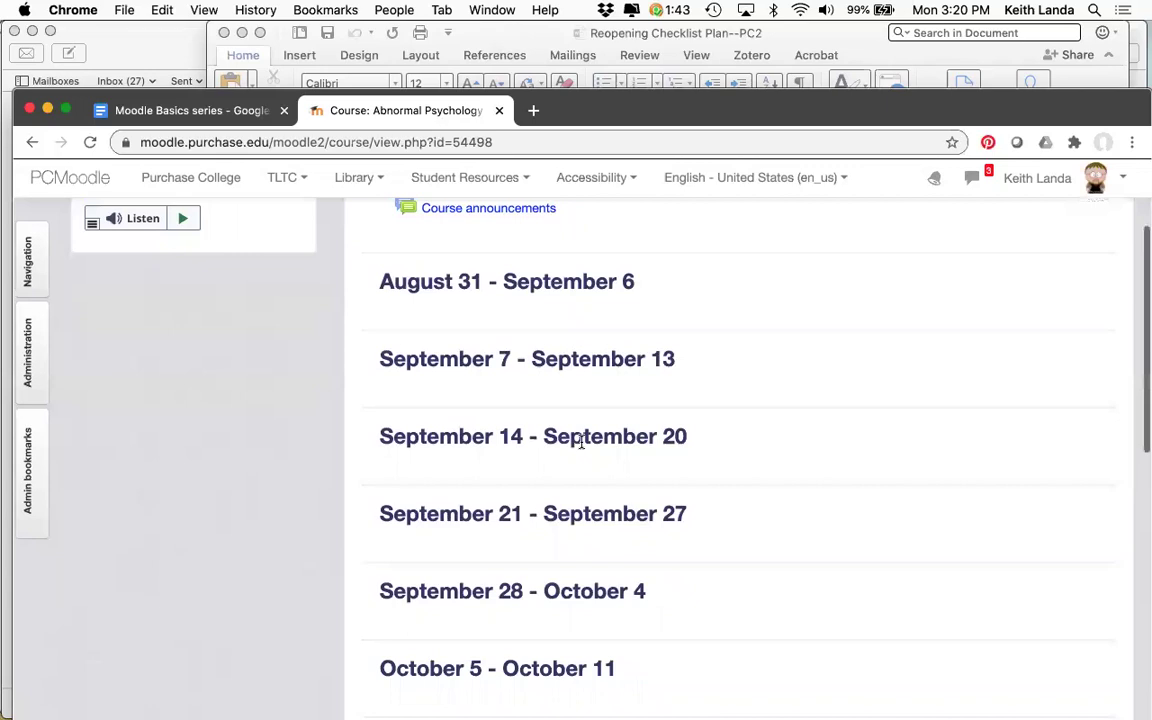
{"action": "scroll", "coordinate": [581, 449], "scroll_direction": "down", "scroll_amount": 1}
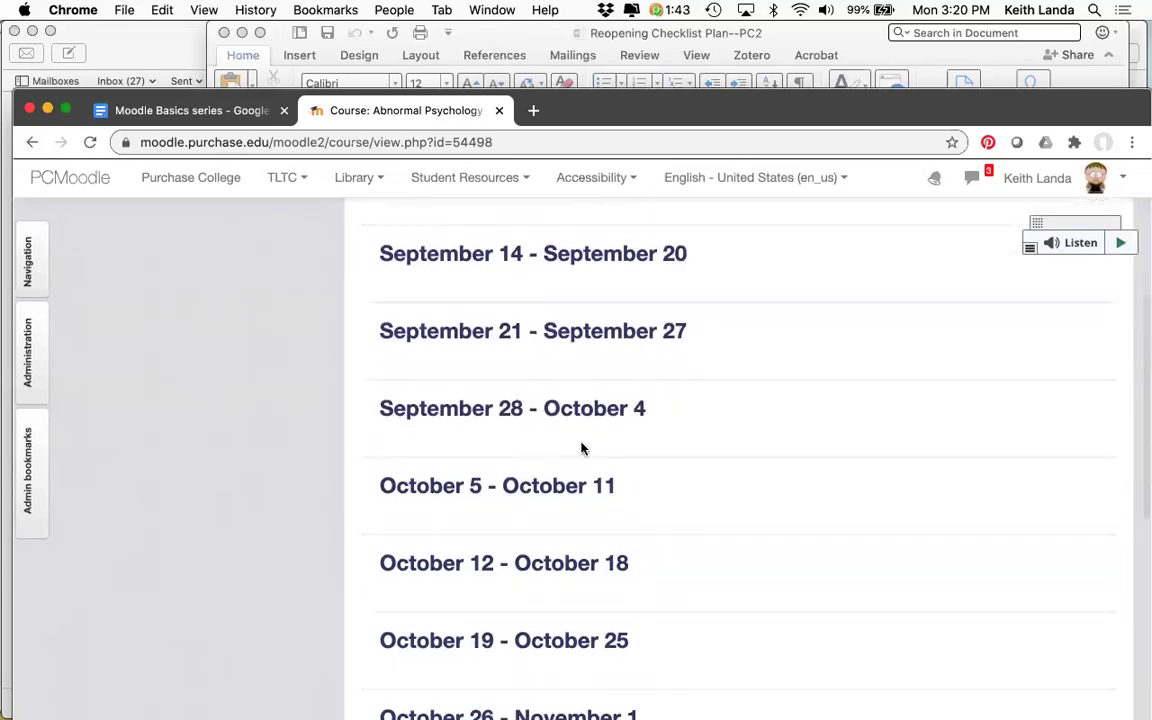
{"action": "scroll", "coordinate": [581, 449], "scroll_direction": "down", "scroll_amount": 2}
{"action": "scroll", "coordinate": [581, 449], "scroll_direction": "down", "scroll_amount": 6}
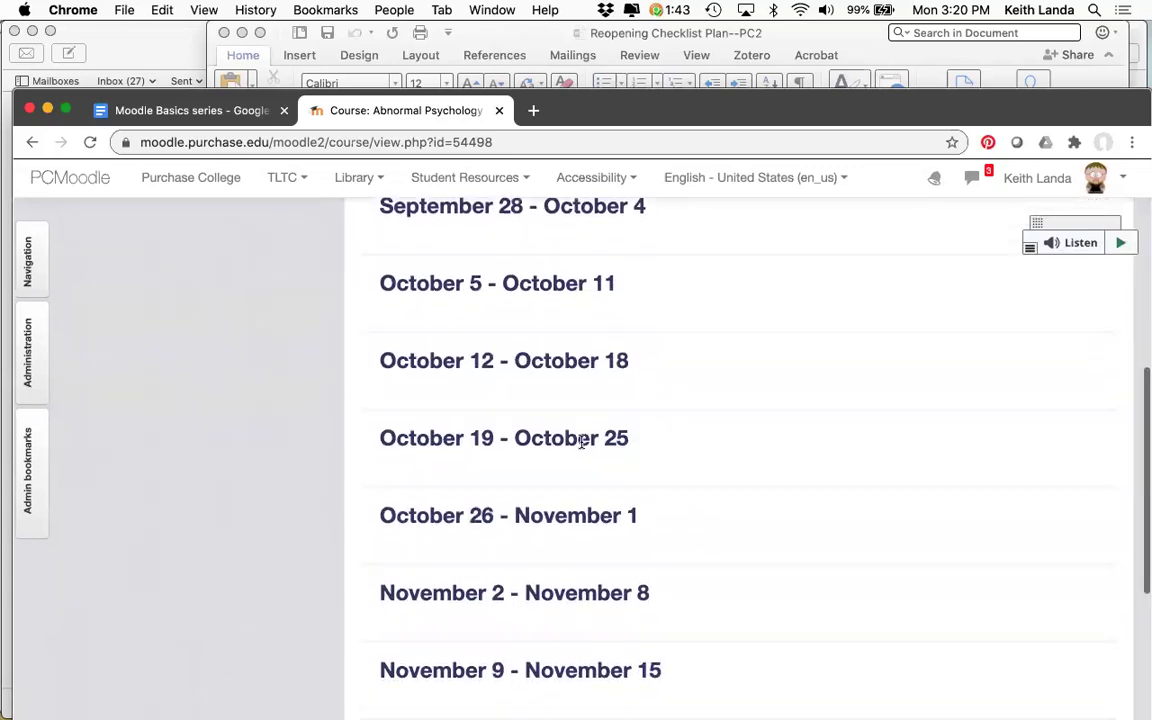
{"action": "scroll", "coordinate": [581, 449], "scroll_direction": "up", "scroll_amount": 20}
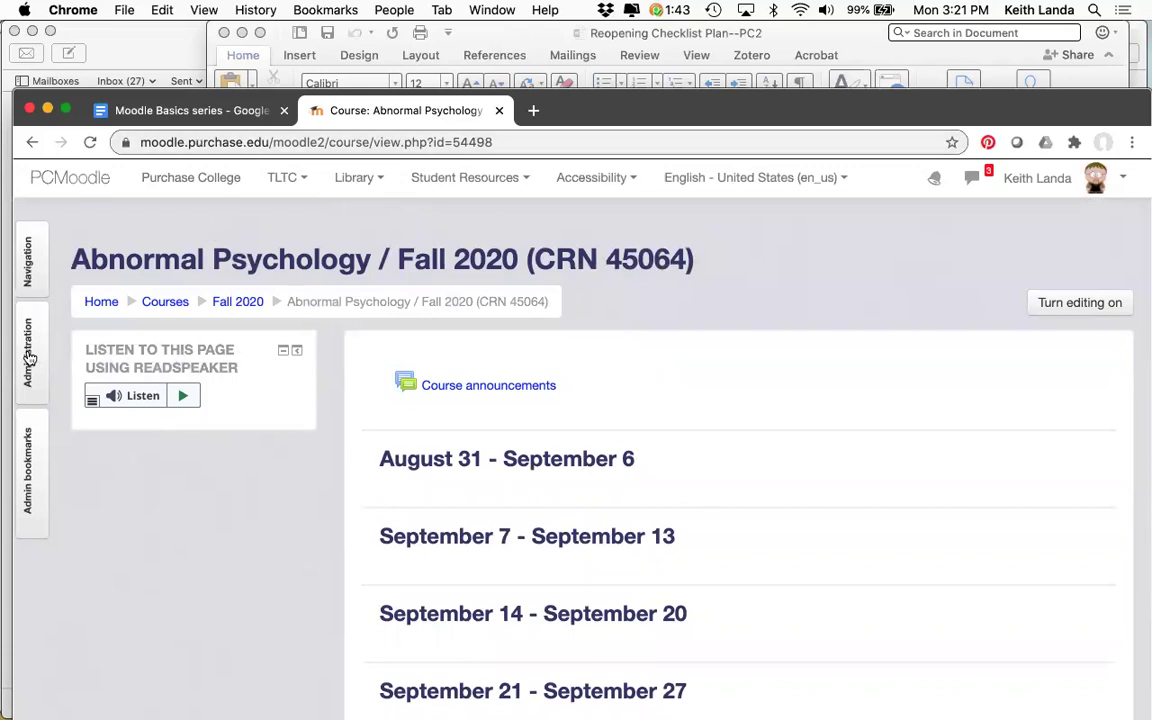
- Switch to the Moodle Basics series document and check the outline points on the Course administration block preview
{"action": "mouse_move", "coordinate": [31, 358]}
{"action": "left_click", "coordinate": [218, 114]}
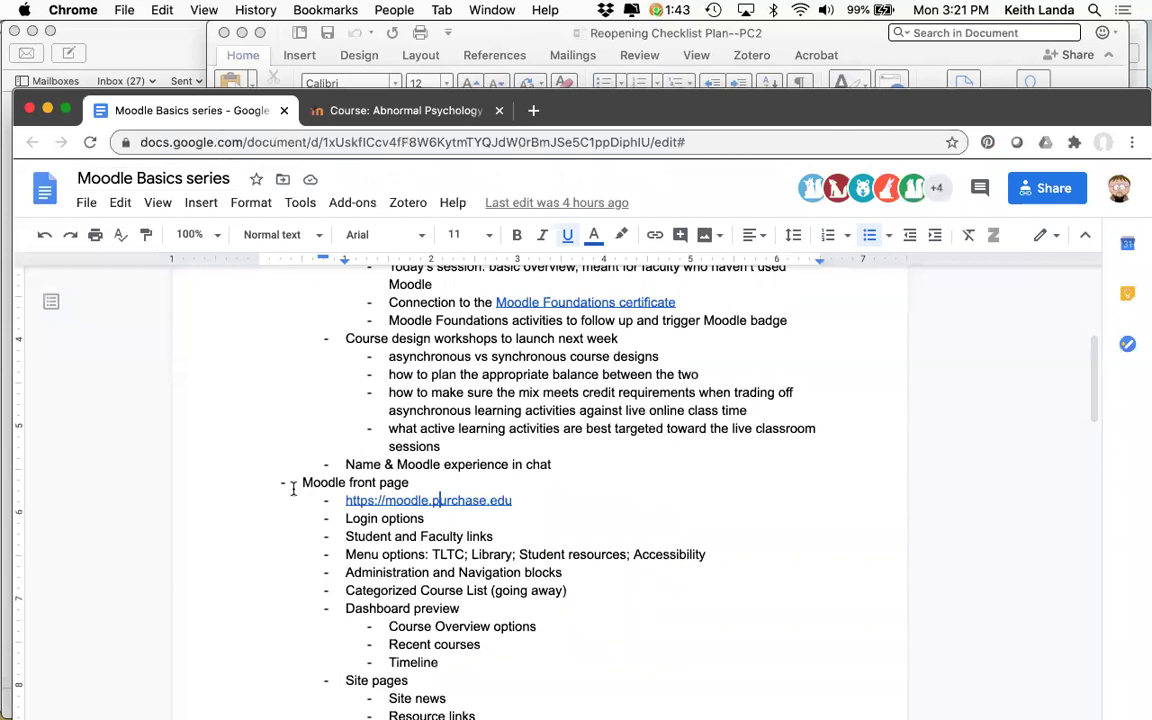
{"action": "scroll", "coordinate": [293, 488], "scroll_direction": "down", "scroll_amount": 10}
{"action": "scroll", "coordinate": [293, 488], "scroll_direction": "down", "scroll_amount": 3}
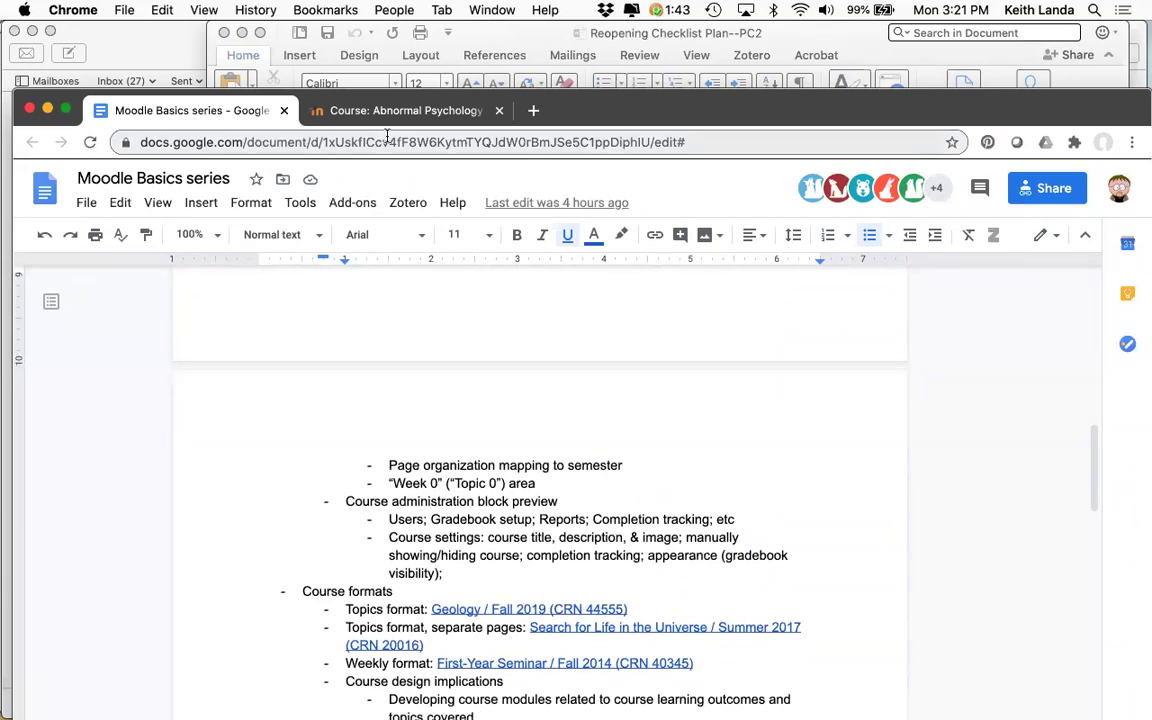
- Return to the Abnormal Psychology course in Moodle and display the Course administration options in the Administration block
{"action": "left_click", "coordinate": [366, 108]}
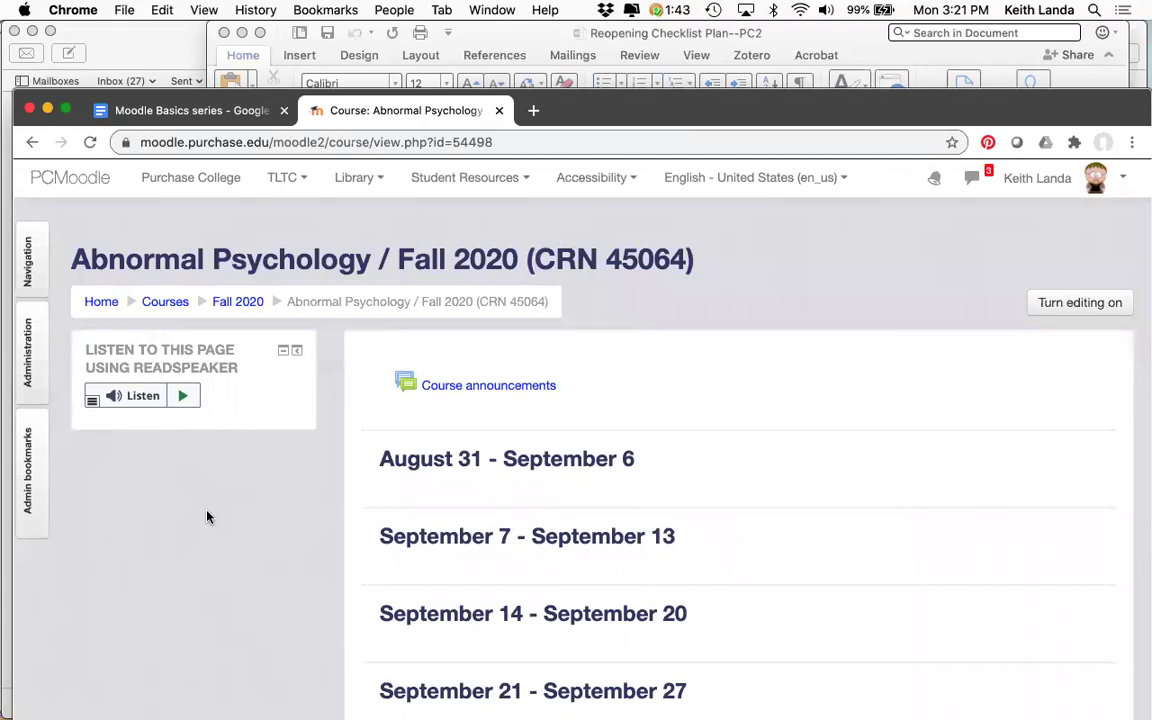
{"action": "scroll", "coordinate": [207, 516], "scroll_direction": "down", "scroll_amount": 1}
{"action": "scroll", "coordinate": [207, 516], "scroll_direction": "up", "scroll_amount": 1}
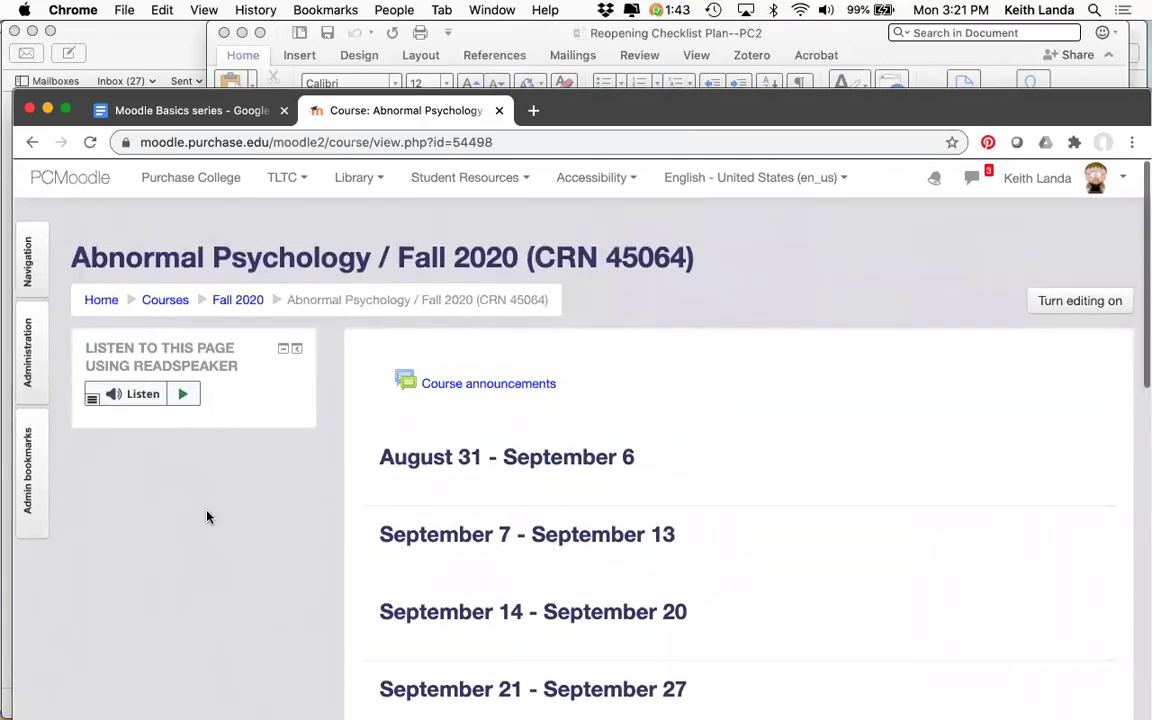
{"action": "scroll", "coordinate": [207, 516], "scroll_direction": "down", "scroll_amount": 1}
{"action": "left_click", "coordinate": [30, 347]}
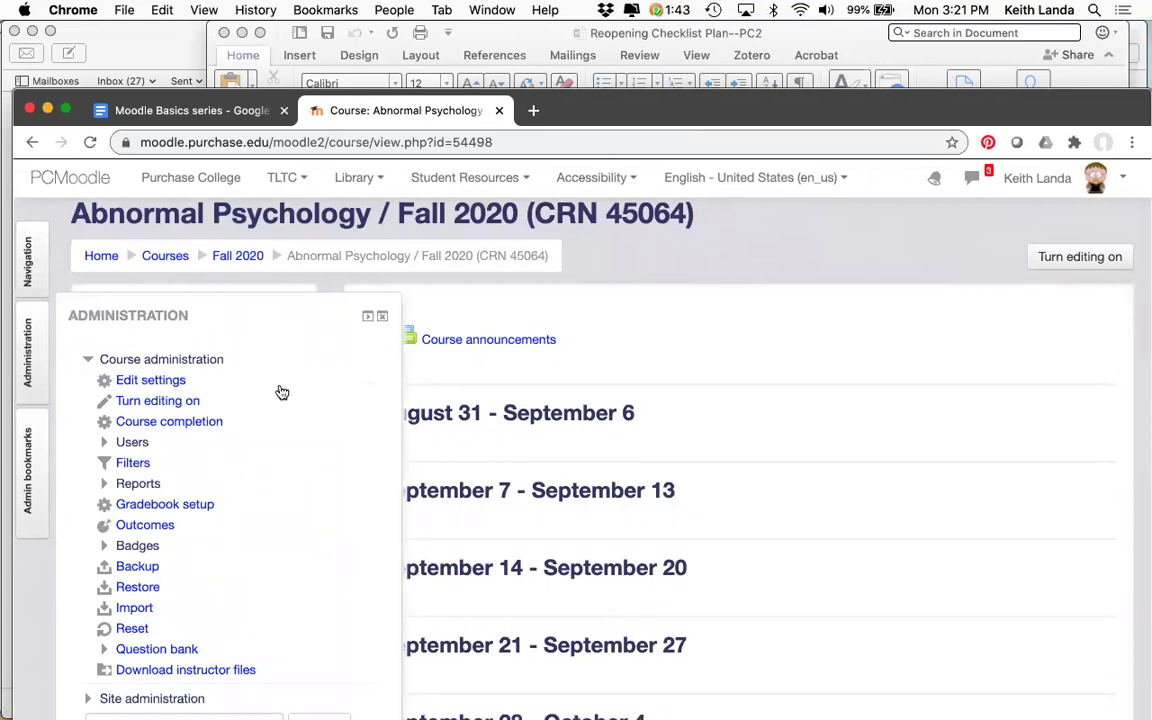
{"action": "left_click", "coordinate": [34, 350]}
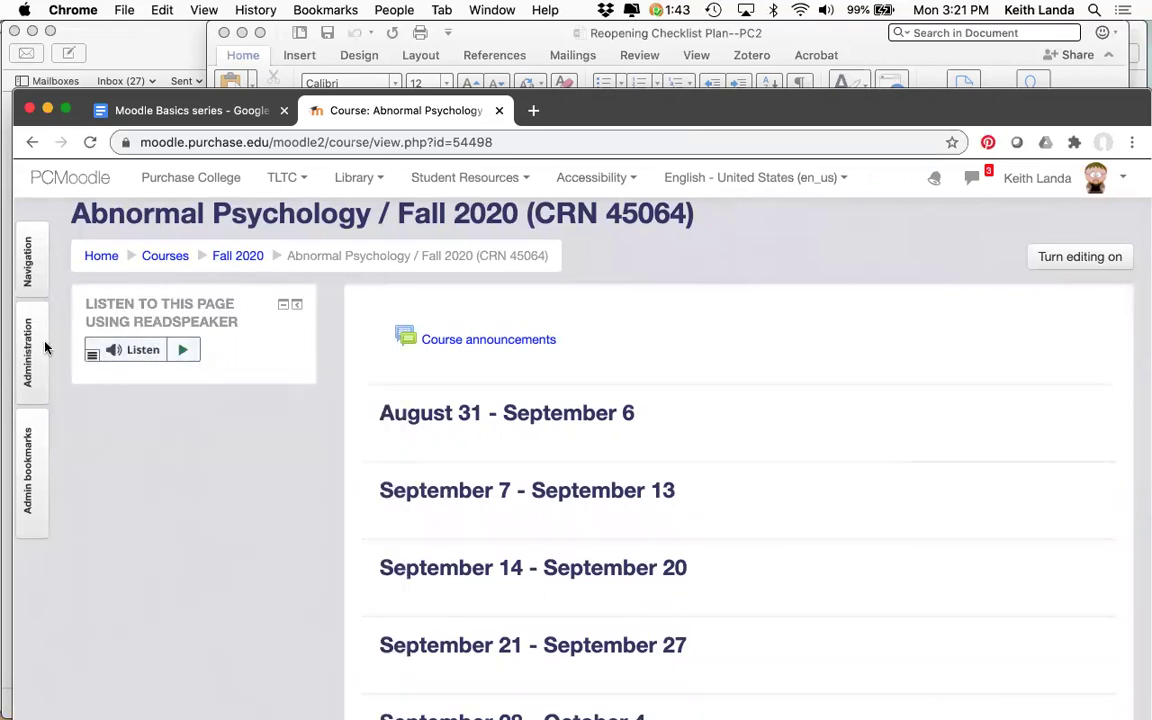
{"action": "mouse_move", "coordinate": [21, 347]}
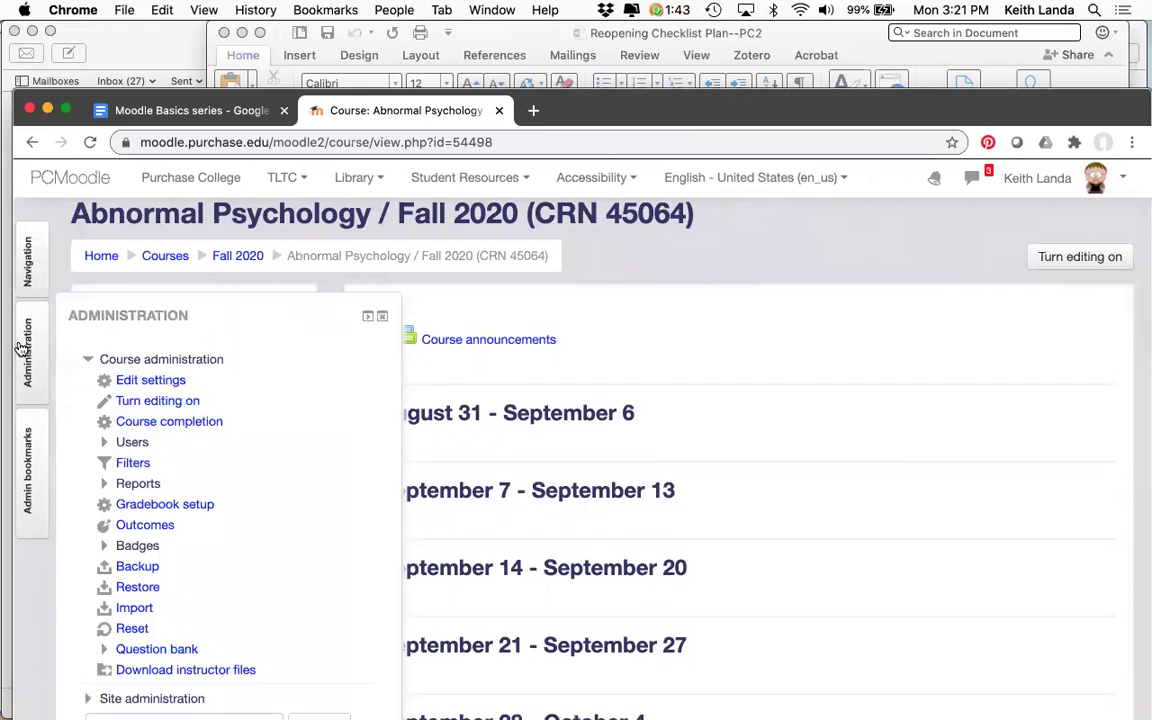
- Look over the editing toggle and Course administration entries, and expand Users to review its options
{"action": "scroll", "coordinate": [193, 345], "scroll_direction": "down", "scroll_amount": 1}
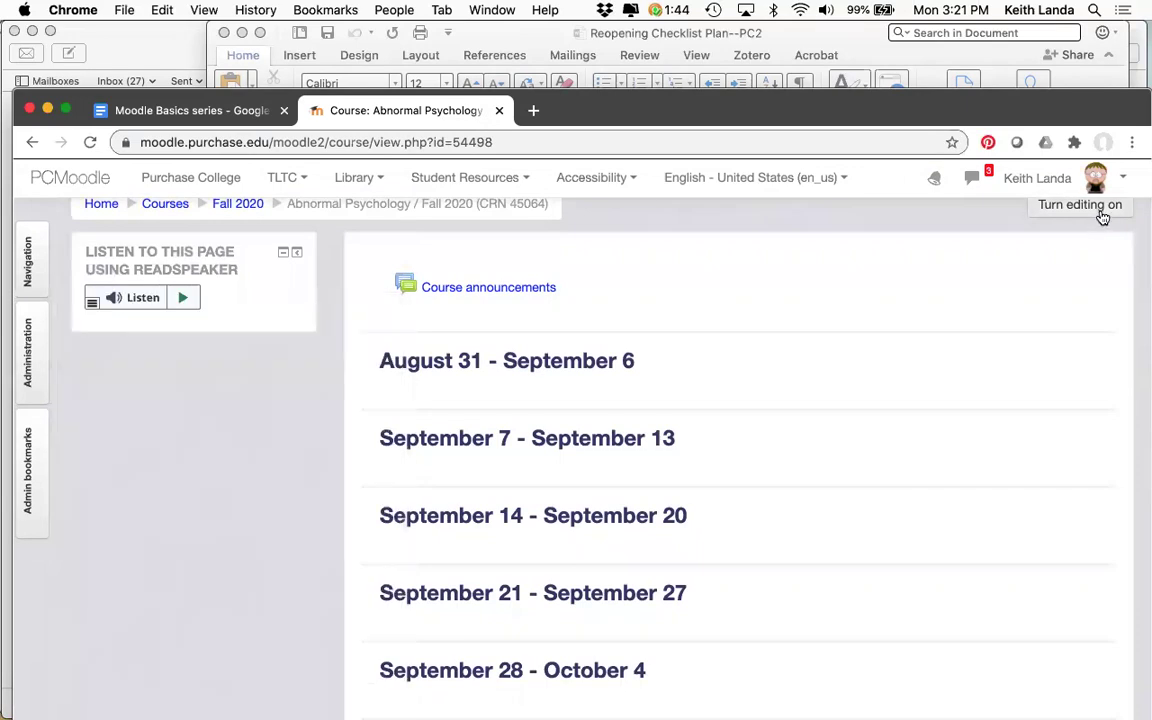
{"action": "scroll", "coordinate": [1100, 216], "scroll_direction": "up", "scroll_amount": 2}
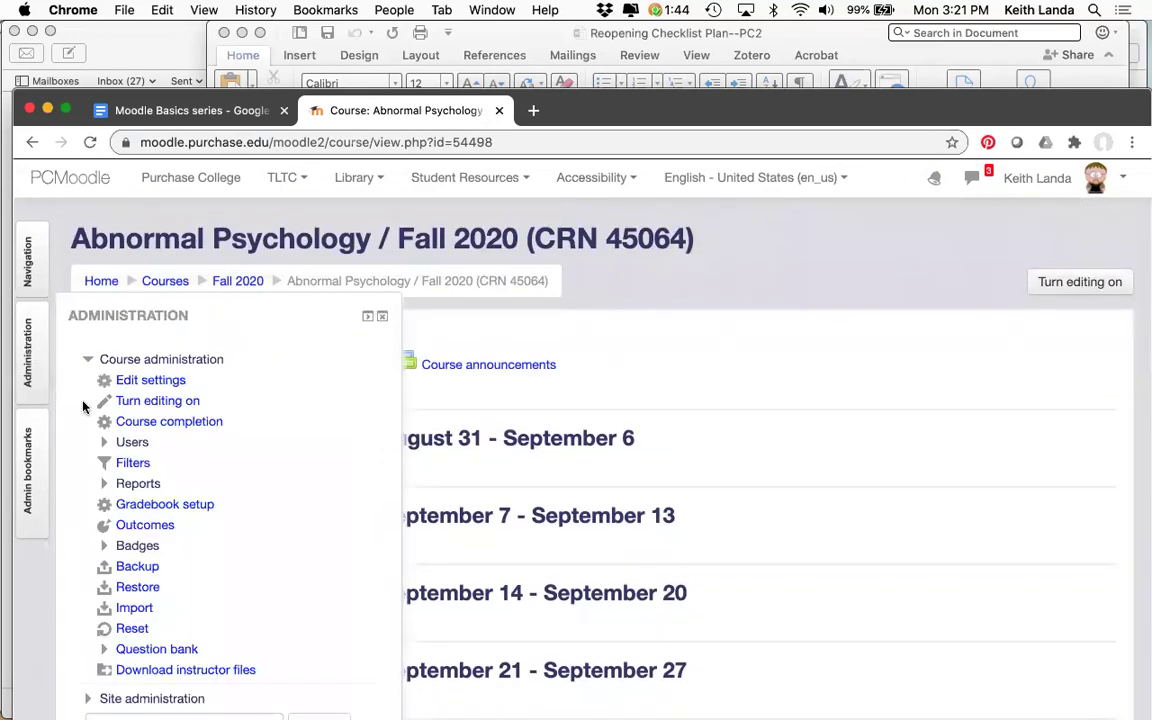
{"action": "scroll", "coordinate": [125, 480], "scroll_direction": "down", "scroll_amount": 3}
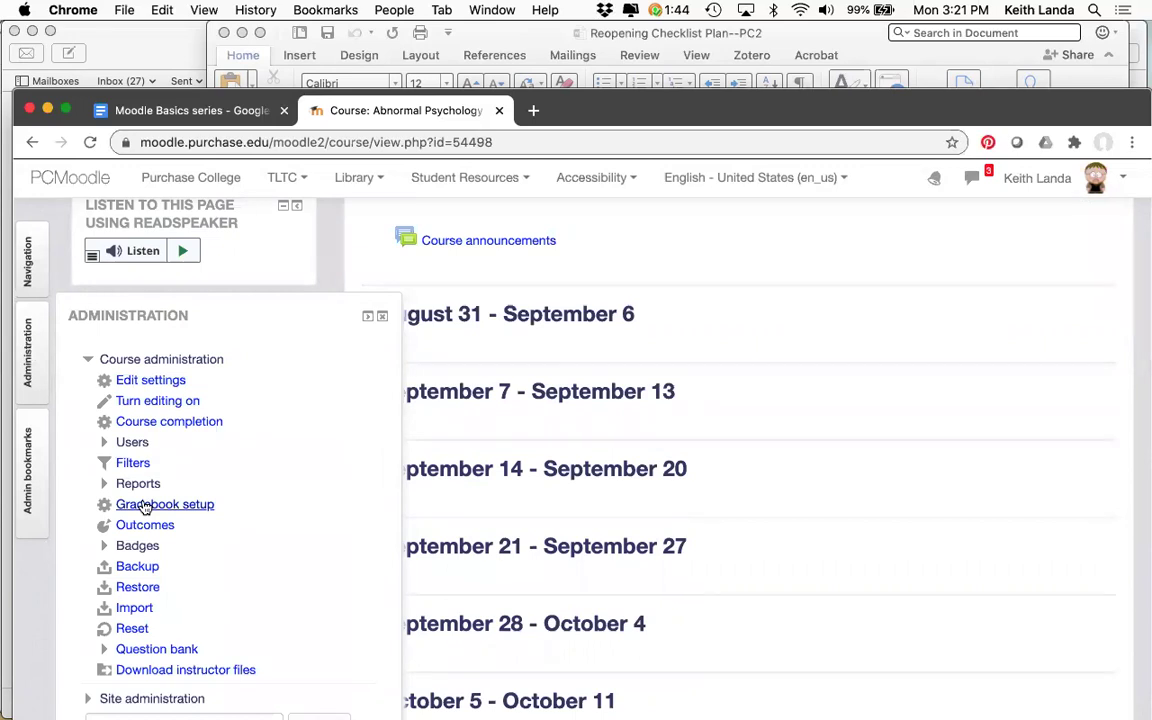
{"action": "left_click", "coordinate": [105, 442]}
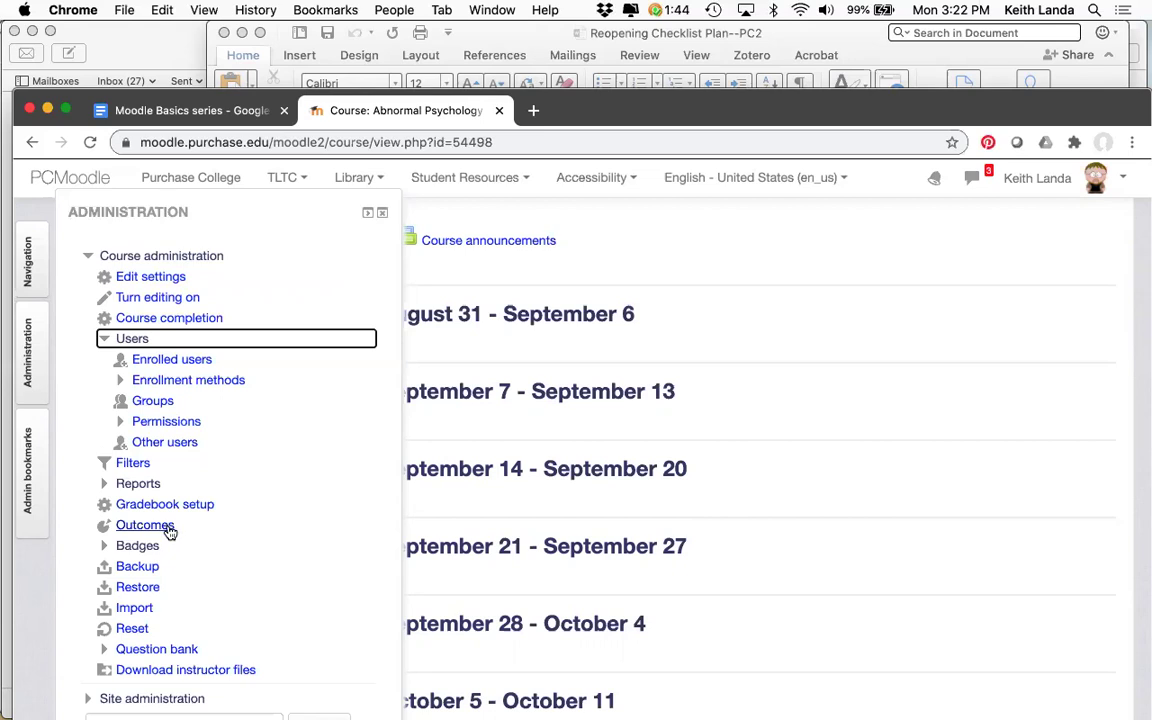
{"action": "scroll", "coordinate": [218, 401], "scroll_direction": "down", "scroll_amount": 1}
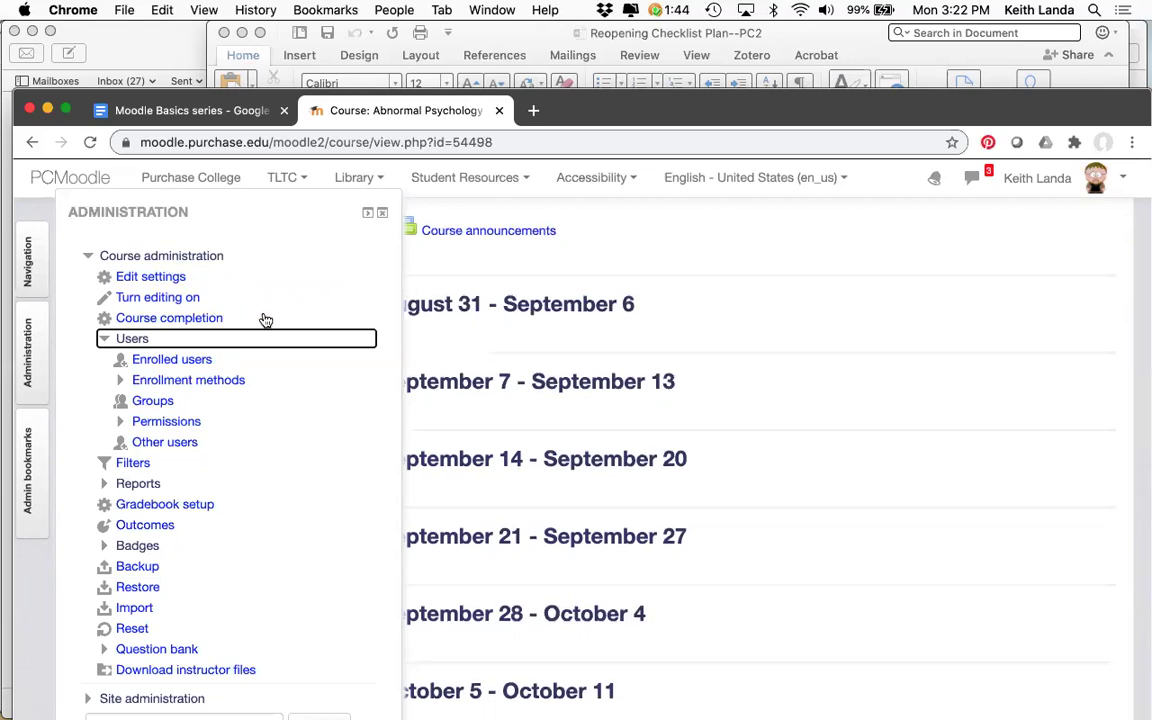
- Return to the front page, open the Search for Life in Universe / Fall 2020 course and look over its opening section and weeks
{"action": "scroll", "coordinate": [172, 310], "scroll_direction": "up", "scroll_amount": 2}
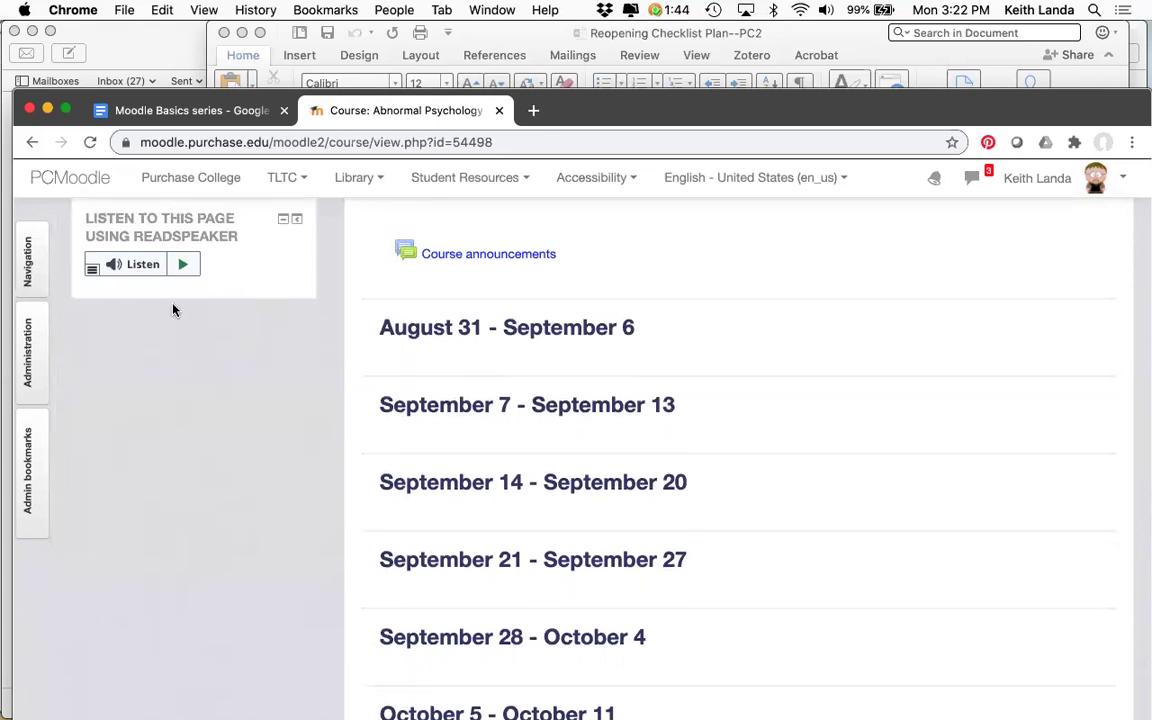
{"action": "scroll", "coordinate": [160, 300], "scroll_direction": "up", "scroll_amount": 3}
{"action": "left_click", "coordinate": [100, 302]}
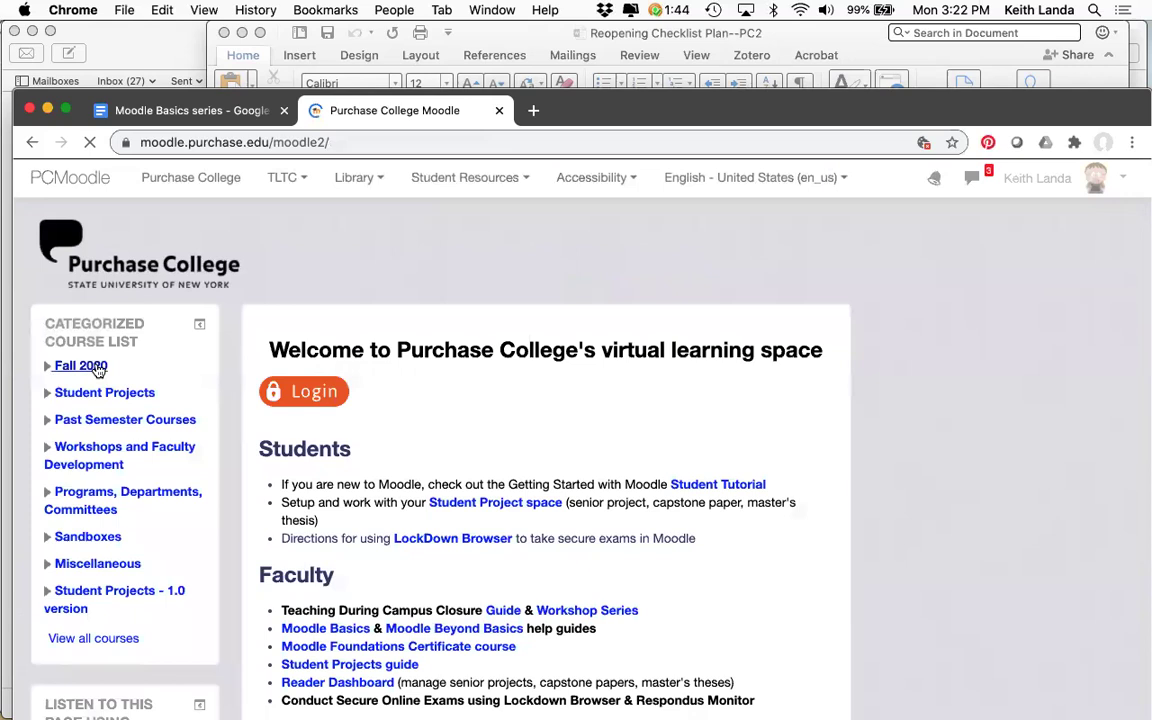
{"action": "left_click", "coordinate": [100, 368]}
{"action": "left_click", "coordinate": [150, 393]}
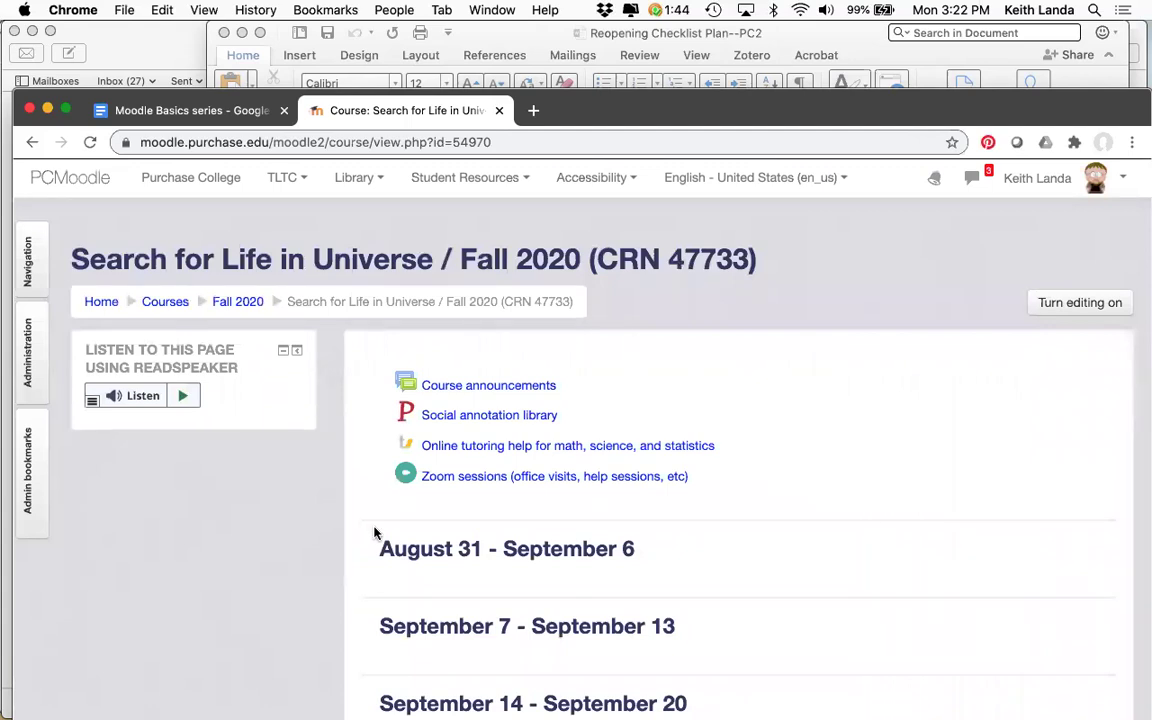
{"action": "scroll", "coordinate": [491, 583], "scroll_direction": "down", "scroll_amount": 2}
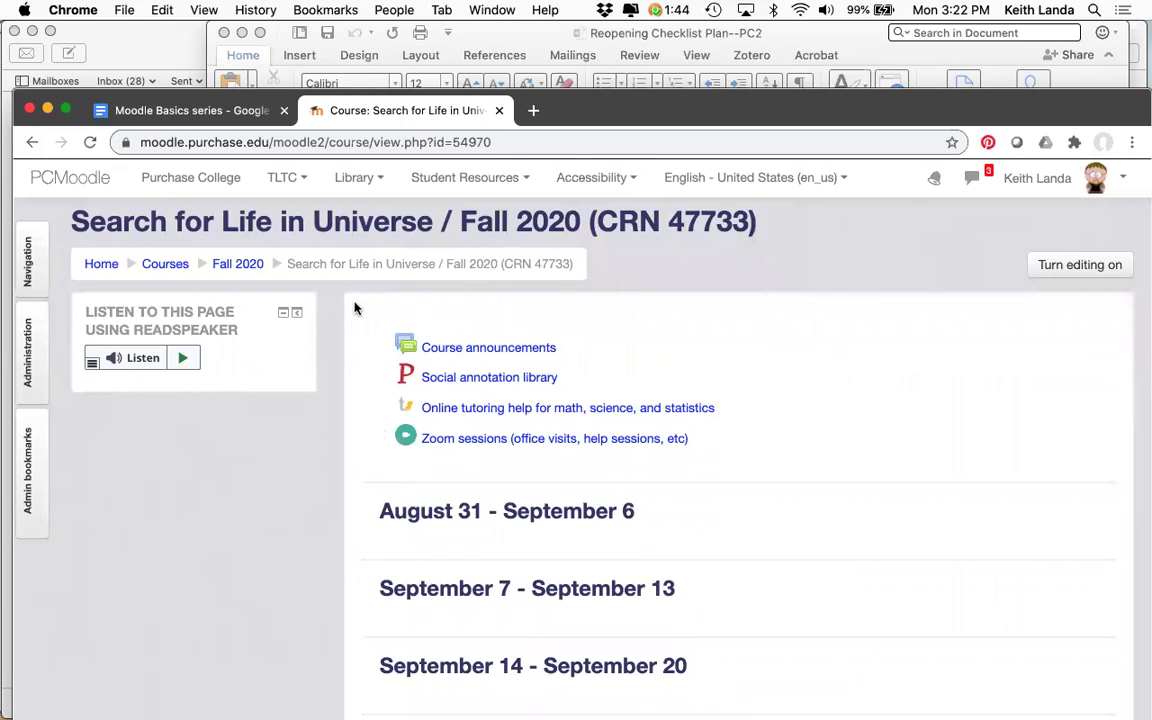
{"action": "scroll", "coordinate": [785, 571], "scroll_direction": "down", "scroll_amount": 5}
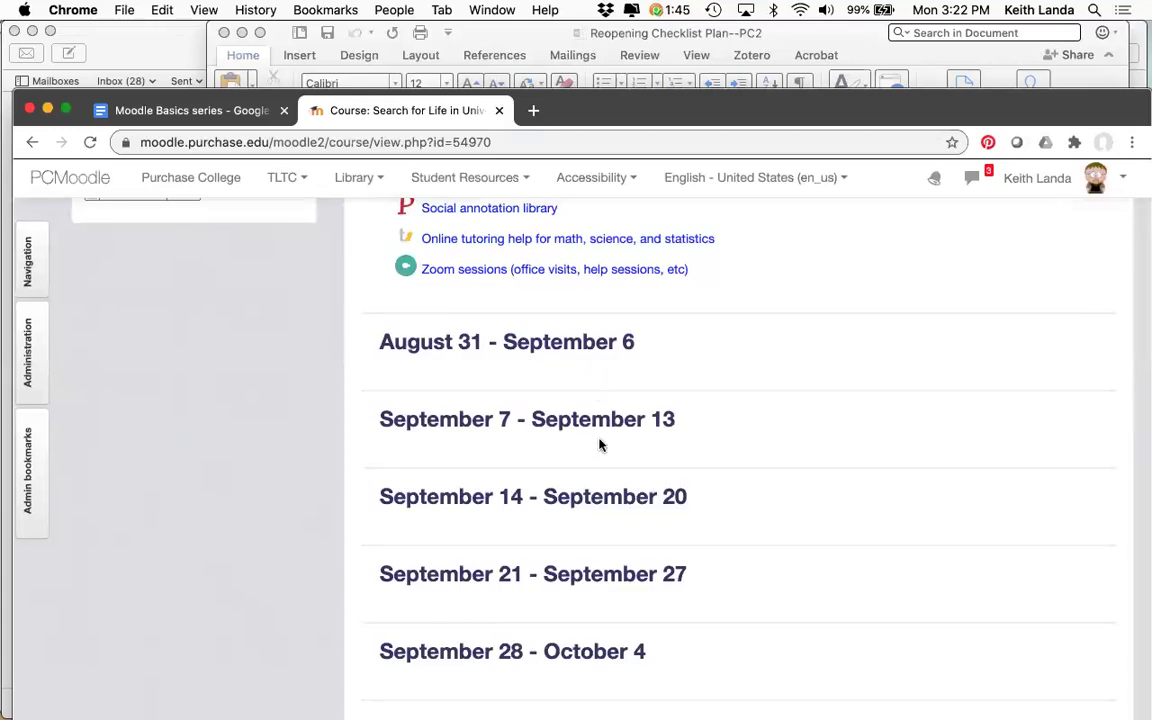
{"action": "scroll", "coordinate": [620, 489], "scroll_direction": "up", "scroll_amount": 3}
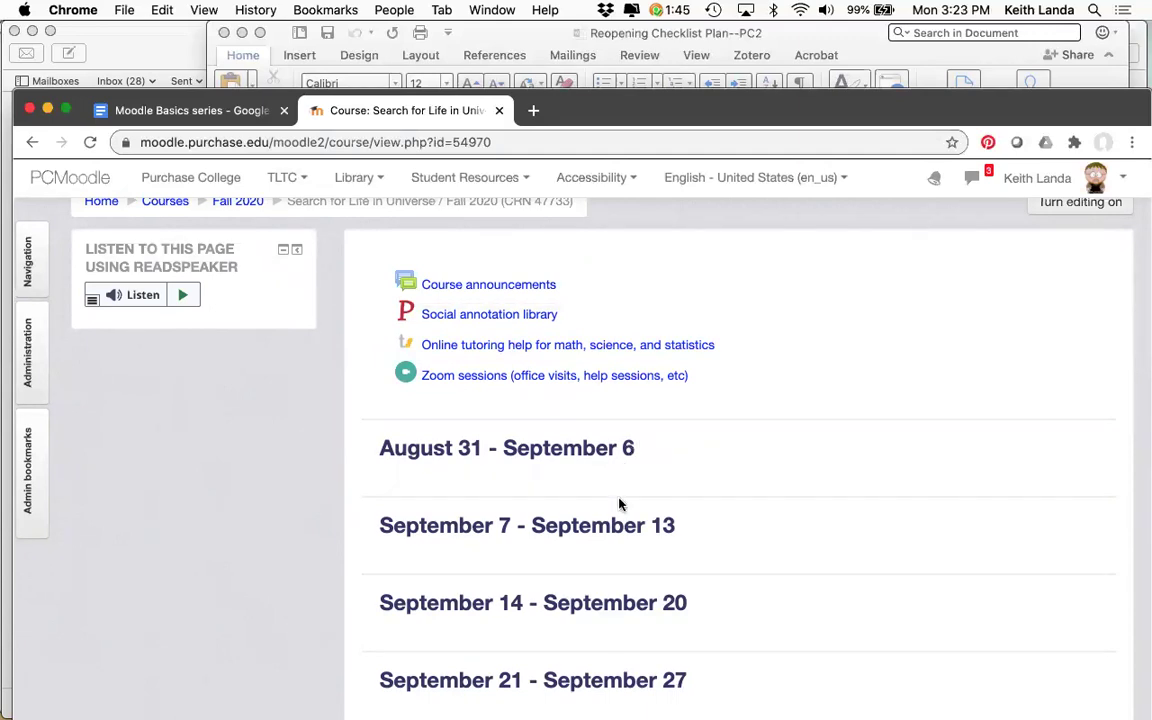
- Look over the weekly date sections of the Search for Life in Universe course and the resource links in its opening section
{"action": "scroll", "coordinate": [712, 528], "scroll_direction": "down", "scroll_amount": 1}
{"action": "scroll", "coordinate": [712, 528], "scroll_direction": "down", "scroll_amount": 3}
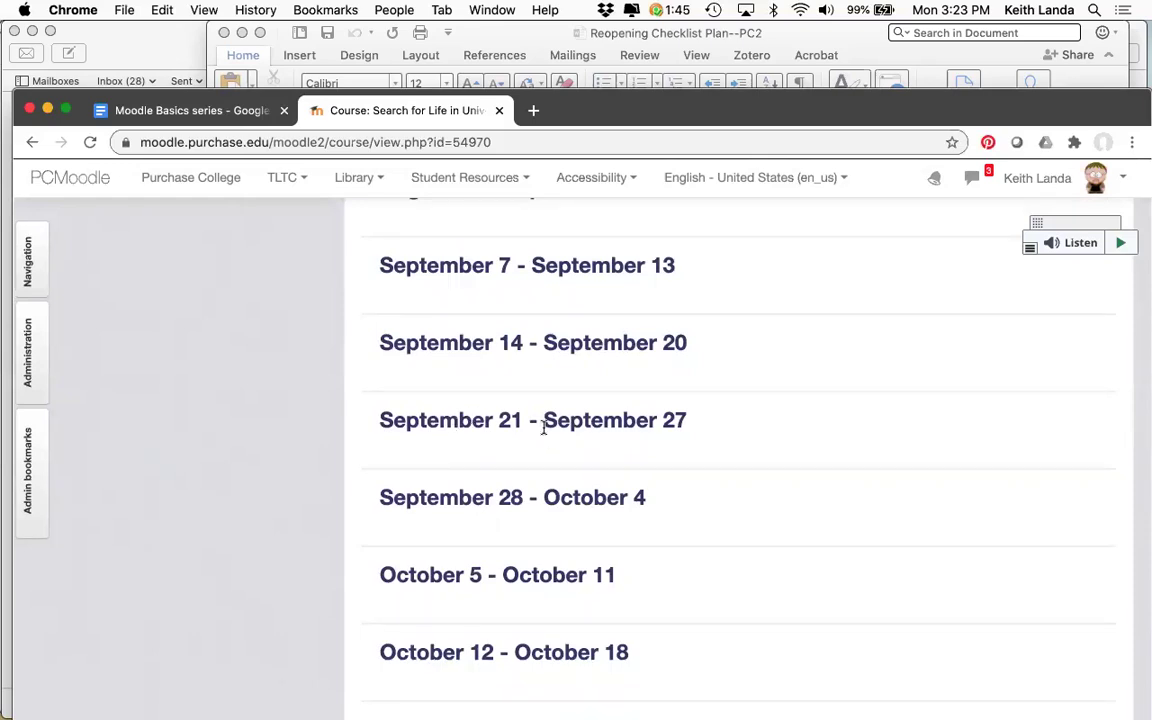
{"action": "scroll", "coordinate": [543, 427], "scroll_direction": "up", "scroll_amount": 5}
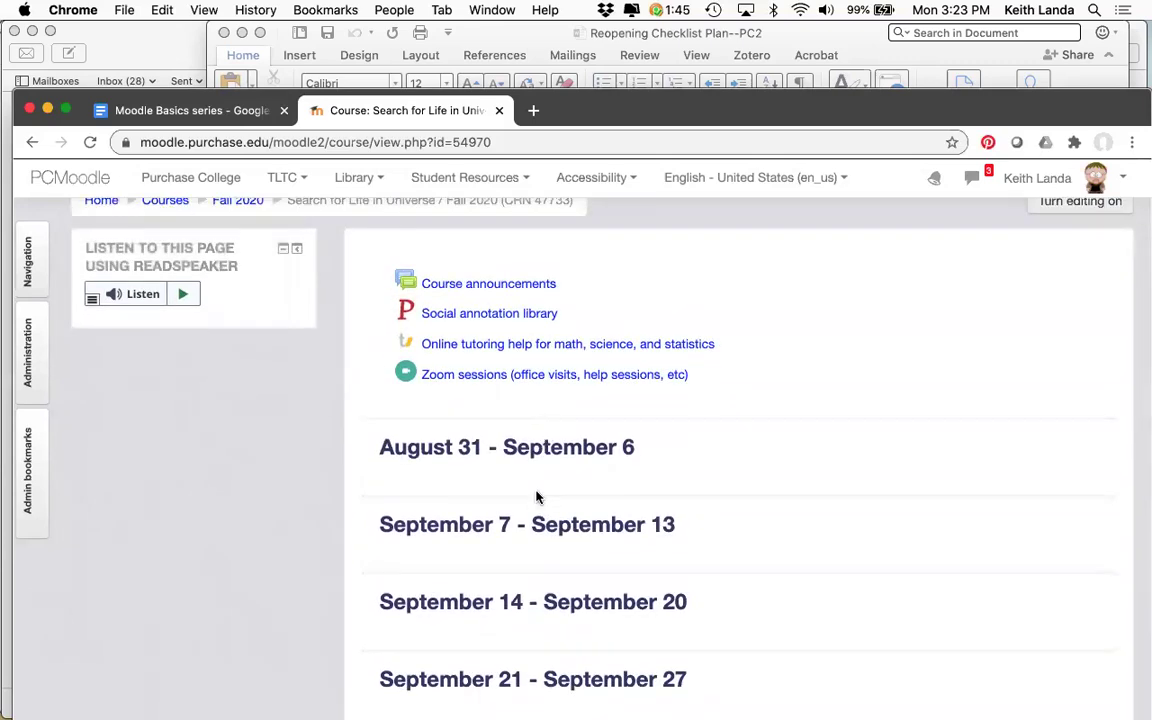
{"action": "scroll", "coordinate": [537, 496], "scroll_direction": "down", "scroll_amount": 4}
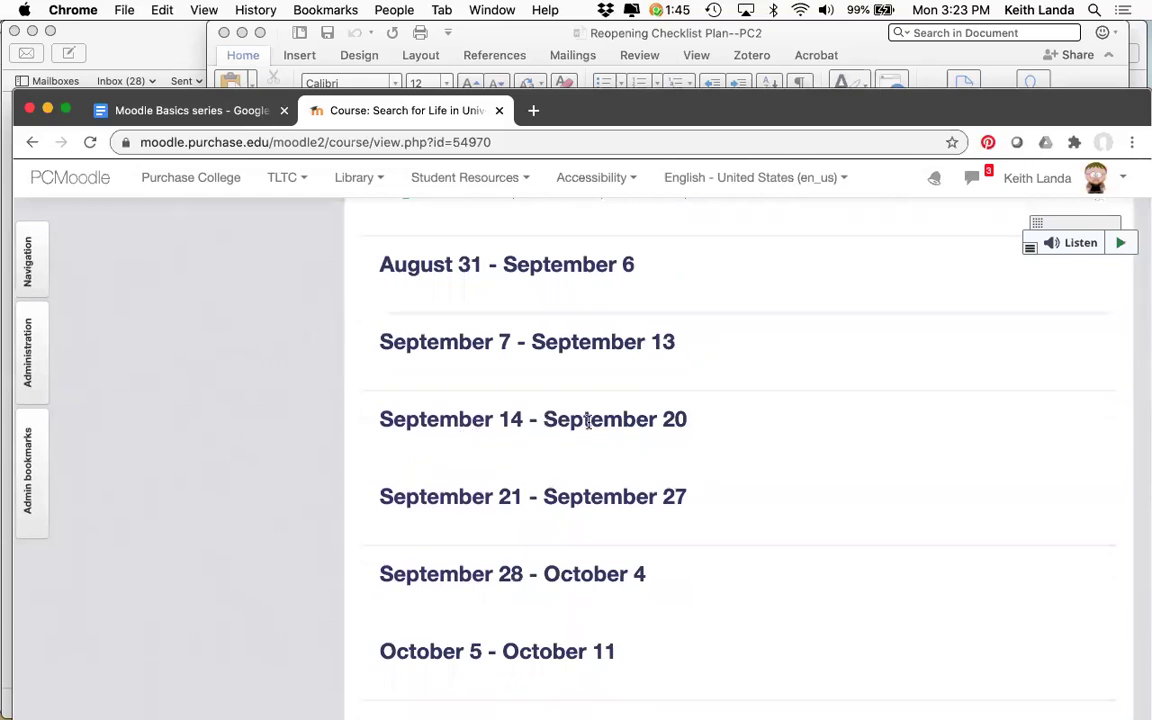
{"action": "scroll", "coordinate": [683, 434], "scroll_direction": "up", "scroll_amount": 5}
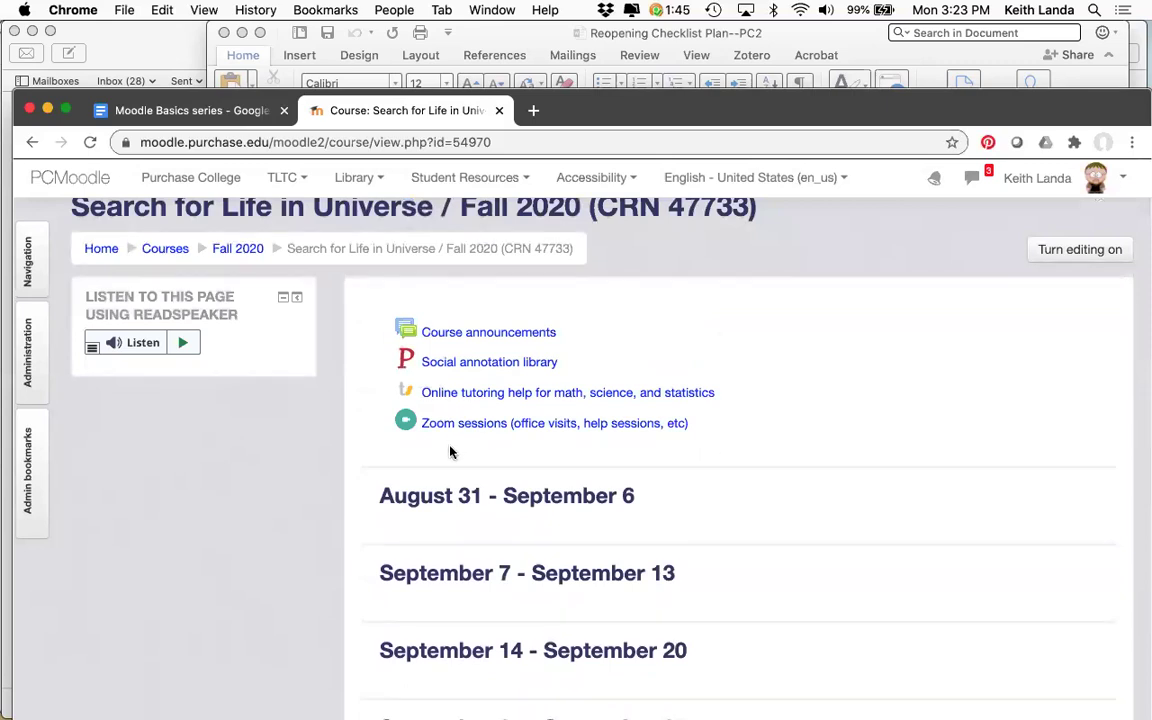
{"action": "scroll", "coordinate": [450, 454], "scroll_direction": "up", "scroll_amount": 1}
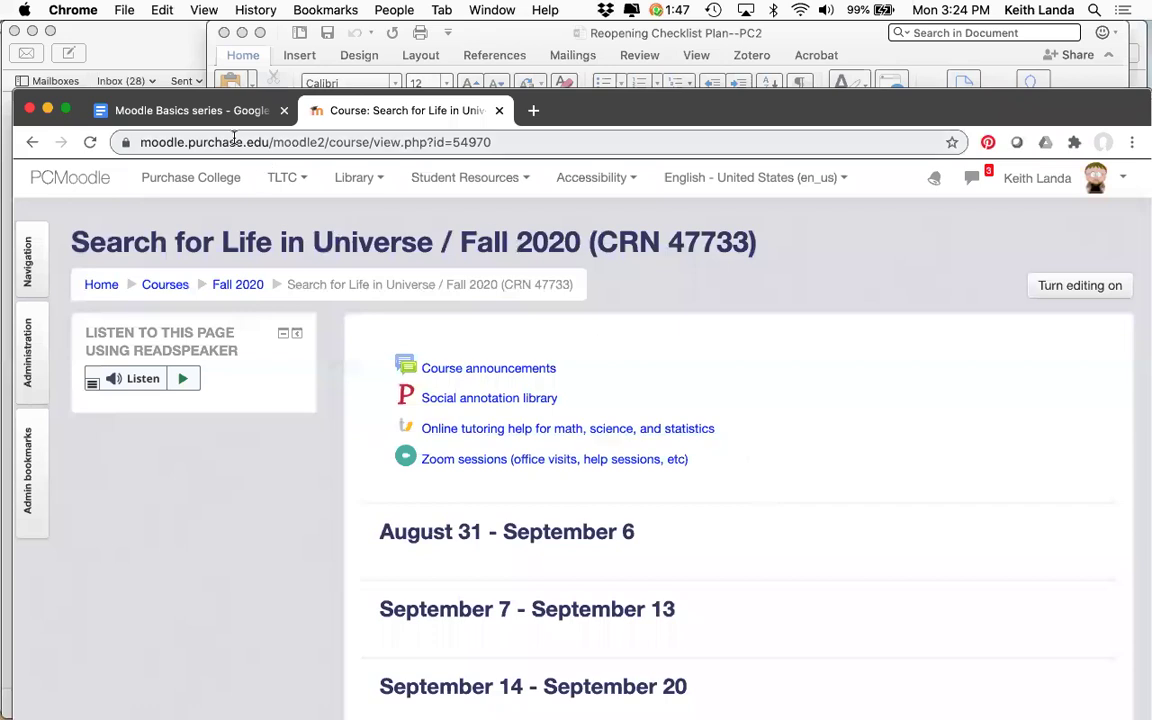
- Check the Course administration points in the Moodle Basics series outline, and open the Search for Life in Universe course's Edit settings page
{"action": "left_click", "coordinate": [200, 112]}
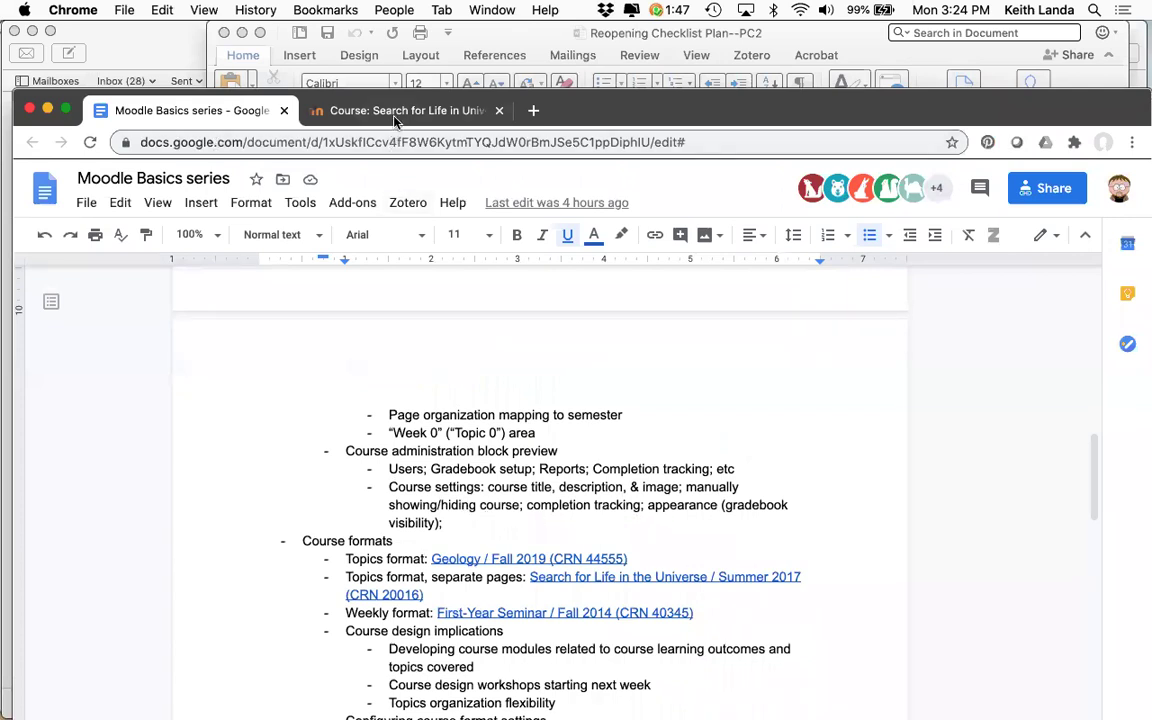
{"action": "left_click", "coordinate": [354, 106]}
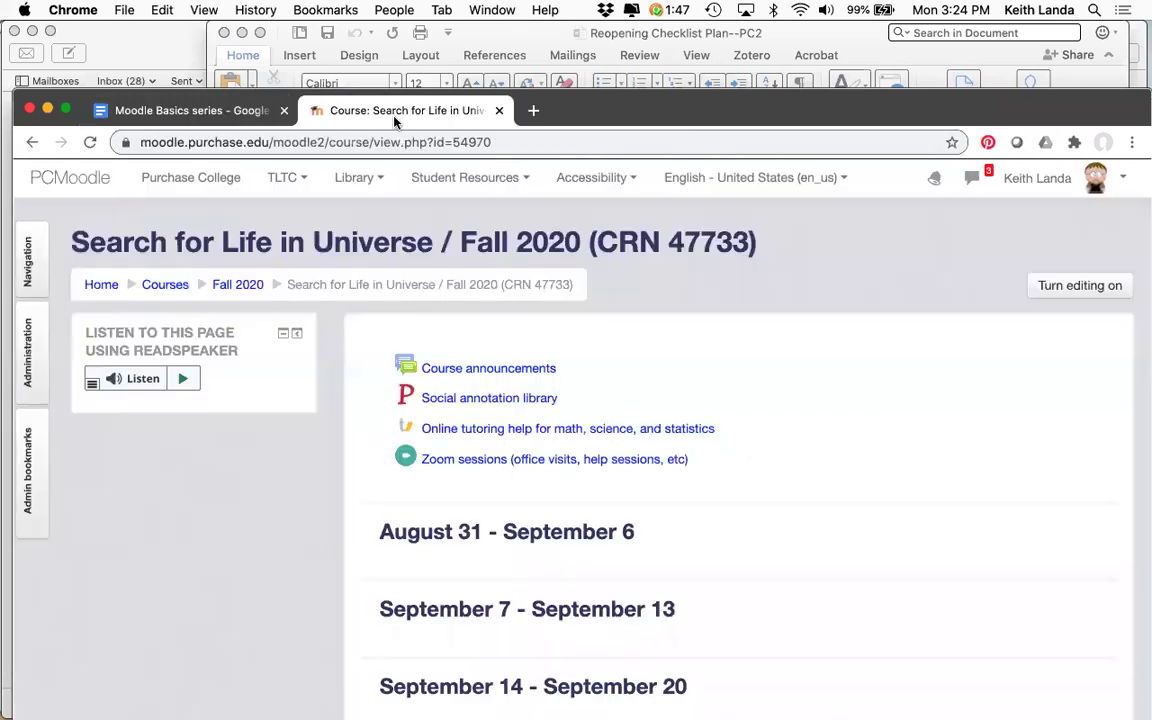
{"action": "left_click", "coordinate": [30, 355]}
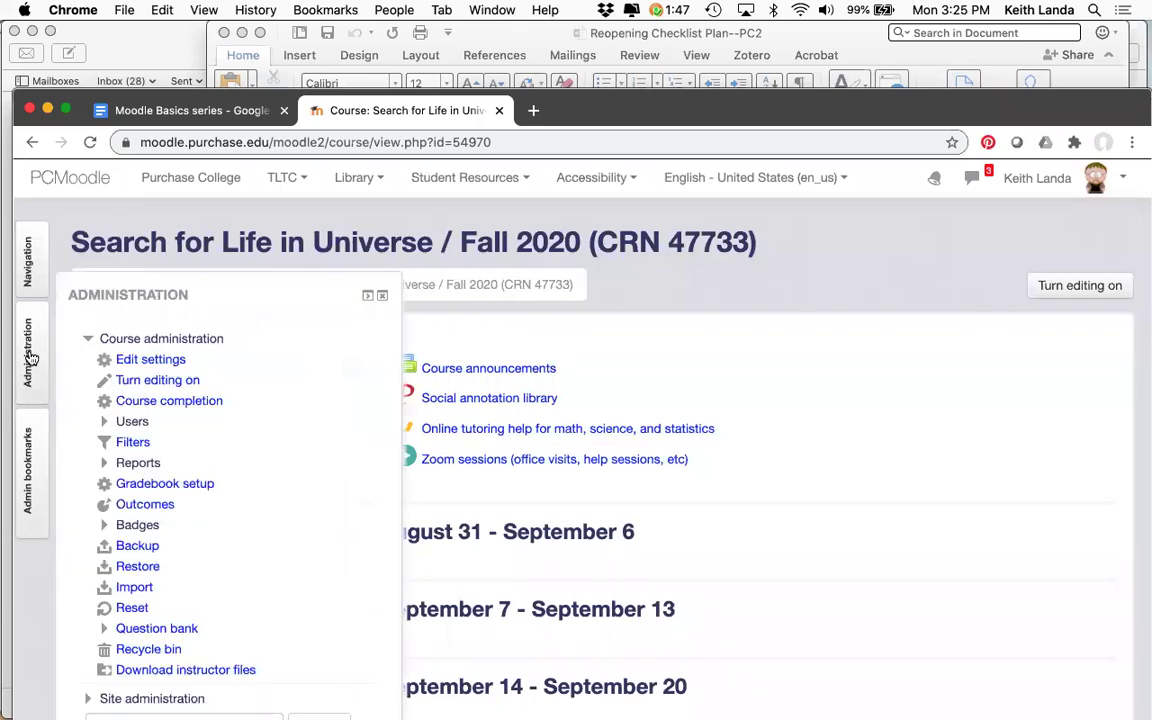
{"action": "left_click", "coordinate": [152, 360]}
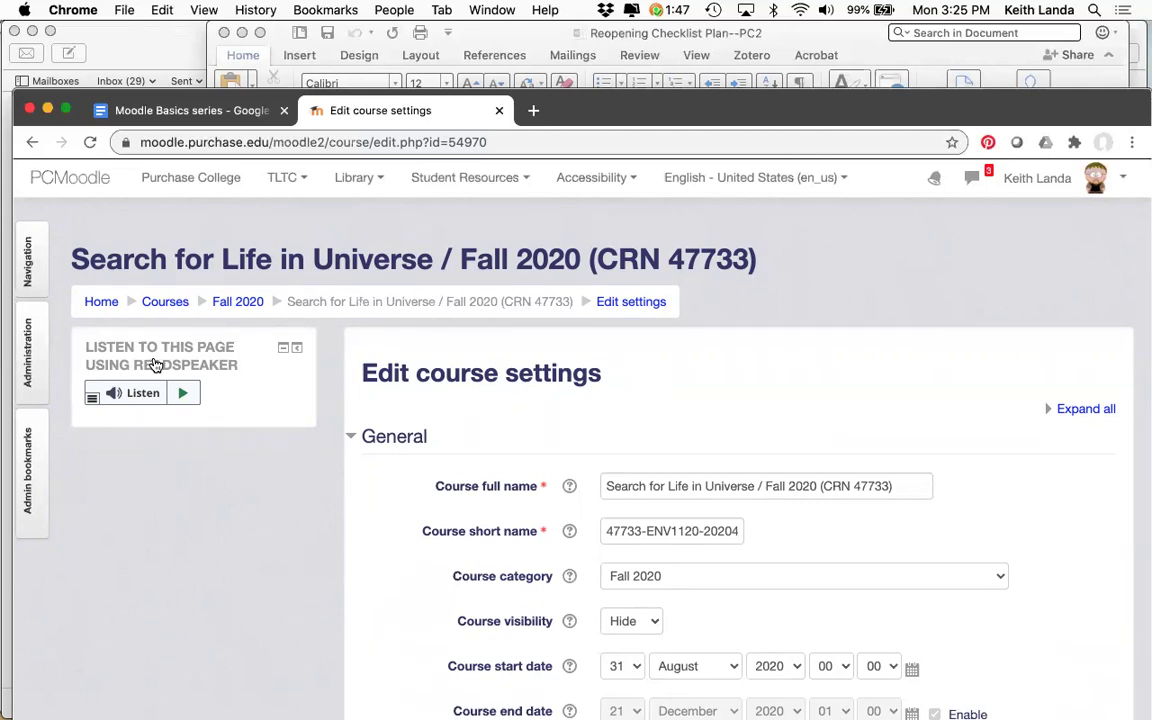
- Review the course's General and Description settings, including names, visibility, dates, course summary and course image, through to the collapsed setting groups
{"action": "scroll", "coordinate": [358, 502], "scroll_direction": "down", "scroll_amount": 2}
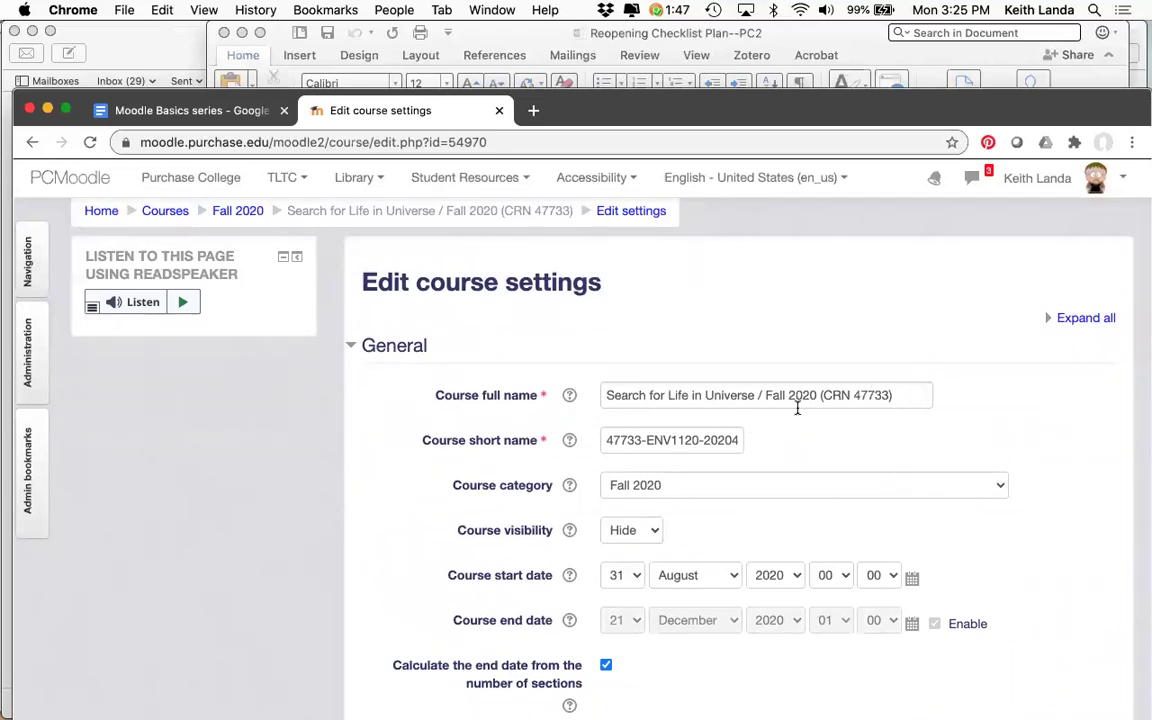
{"action": "scroll", "coordinate": [797, 408], "scroll_direction": "down", "scroll_amount": 5}
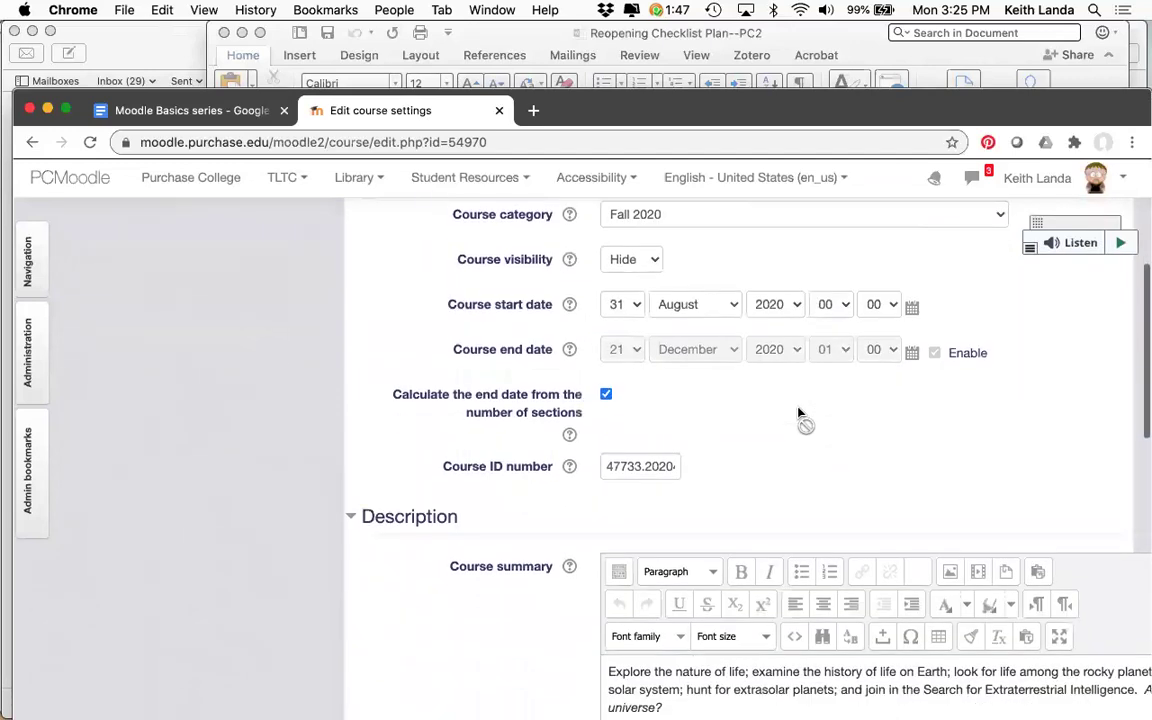
{"action": "scroll", "coordinate": [797, 411], "scroll_direction": "down", "scroll_amount": 3}
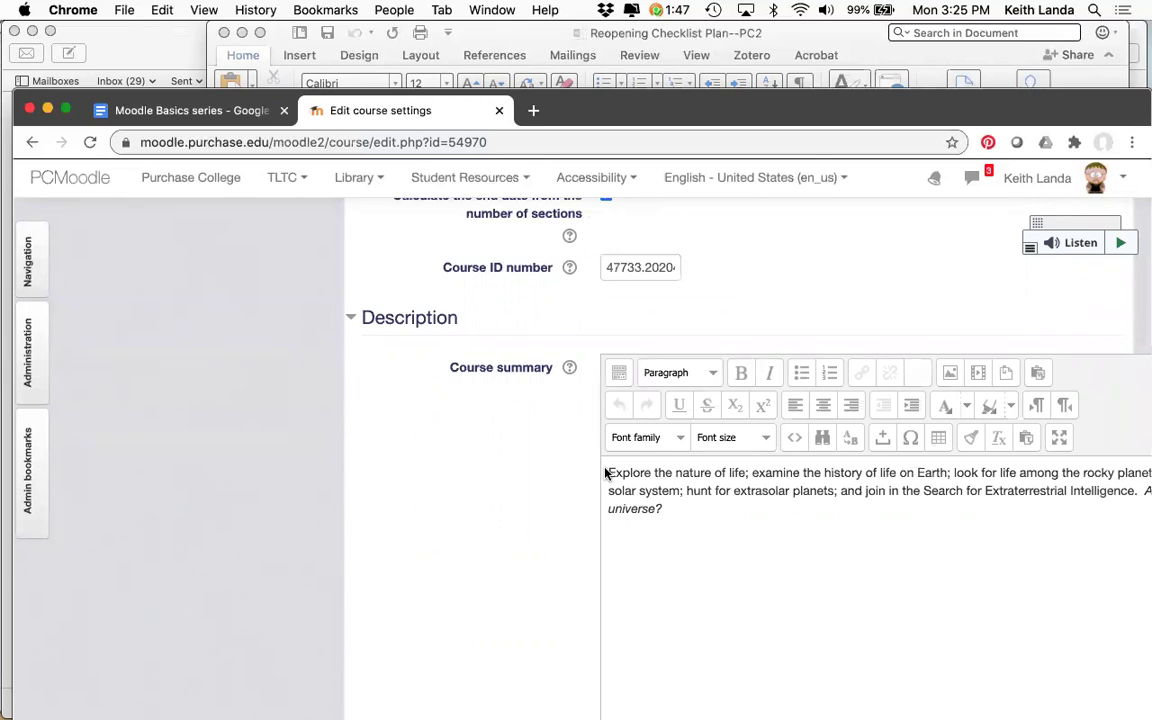
{"action": "scroll", "coordinate": [605, 474], "scroll_direction": "down", "scroll_amount": 5}
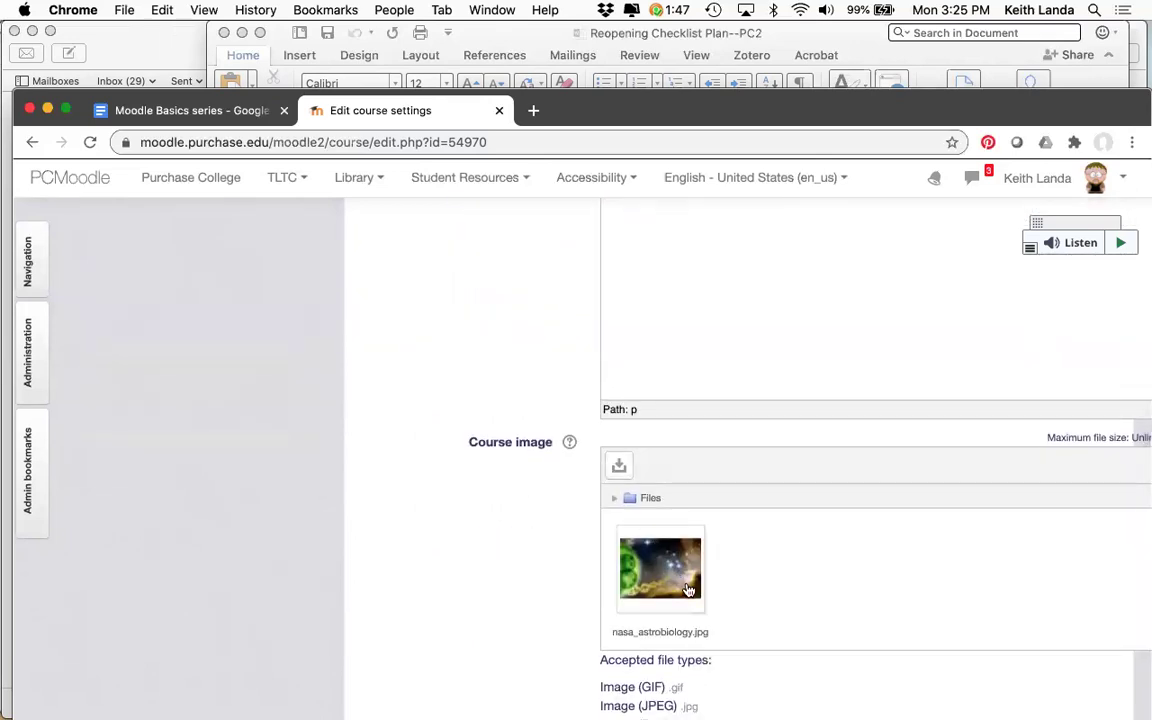
{"action": "scroll", "coordinate": [688, 590], "scroll_direction": "down", "scroll_amount": 5}
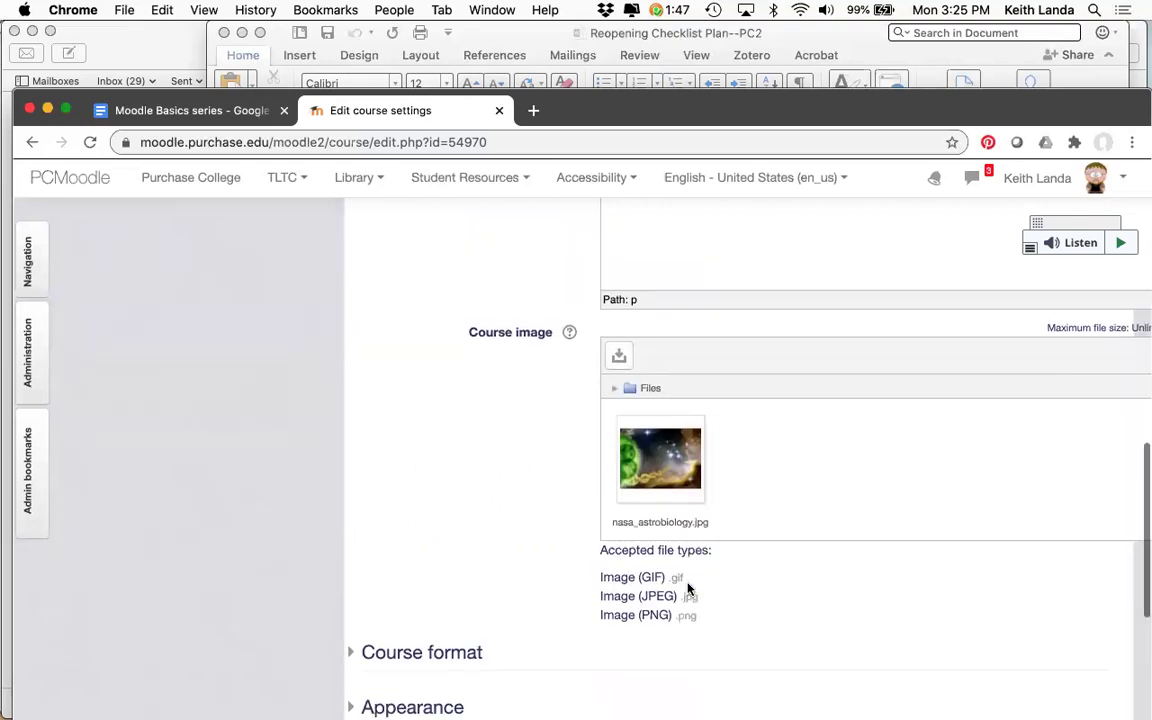
{"action": "scroll", "coordinate": [688, 590], "scroll_direction": "down", "scroll_amount": 3}
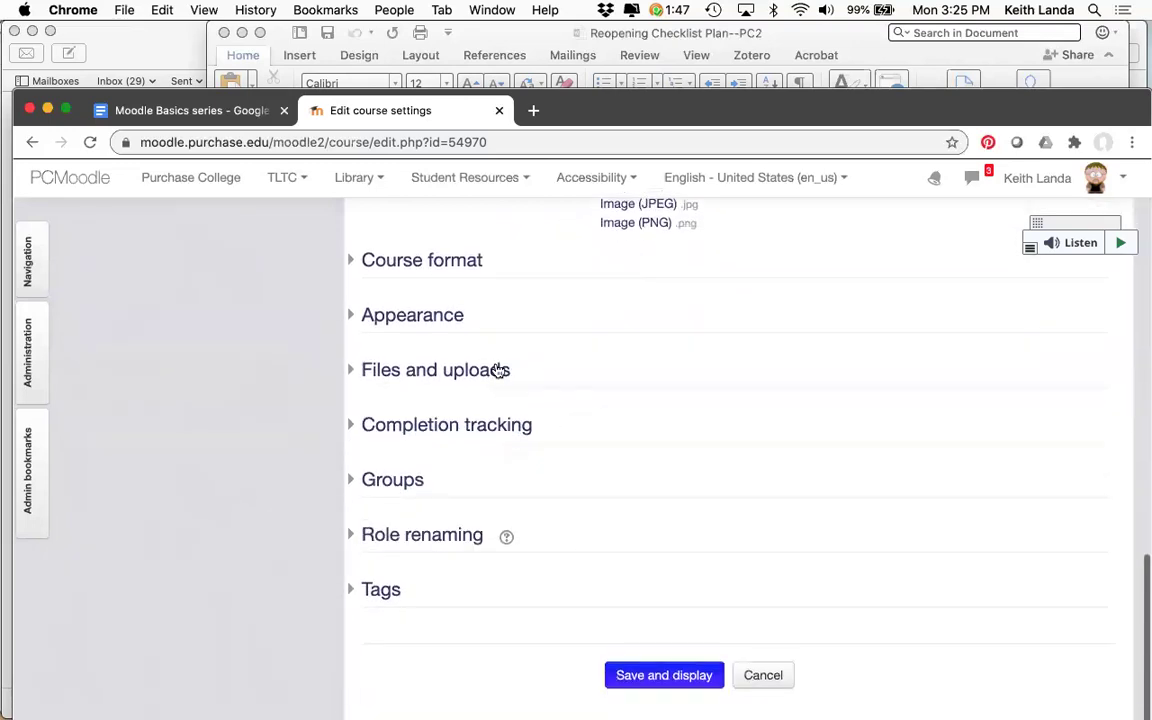
- Expand the Appearance, Completion tracking, Files and uploads, and Course format groups of the course settings to review their options
{"action": "left_click", "coordinate": [428, 326]}
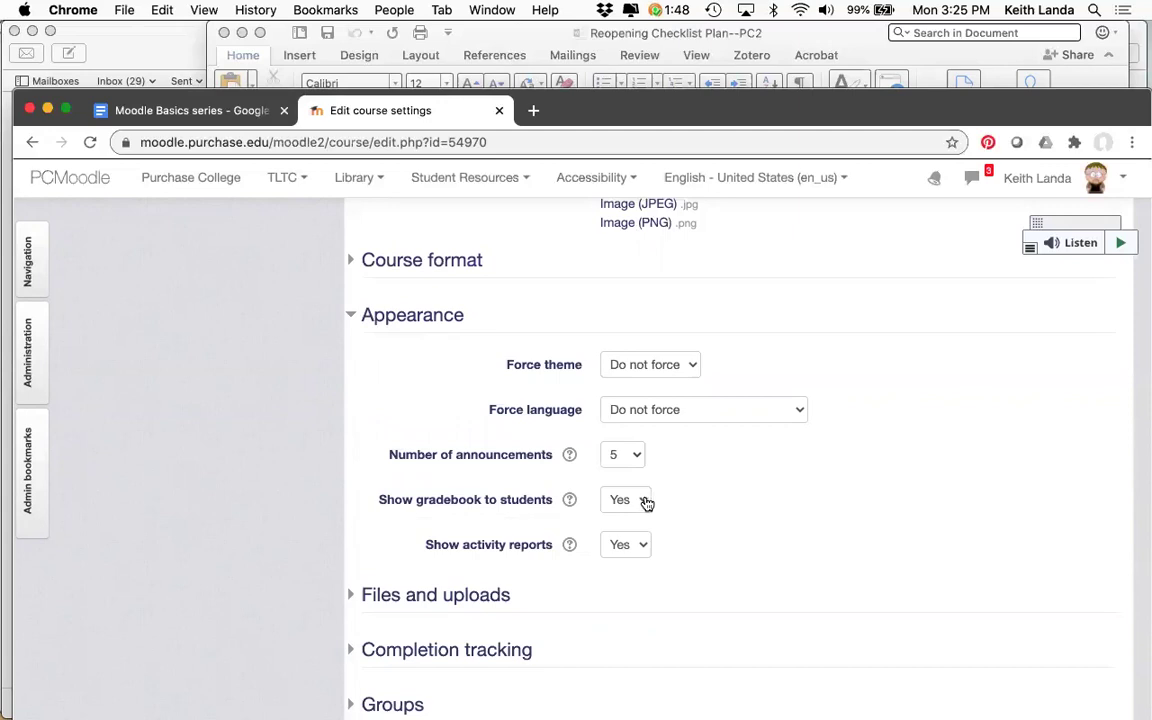
{"action": "scroll", "coordinate": [727, 497], "scroll_direction": "down", "scroll_amount": 5}
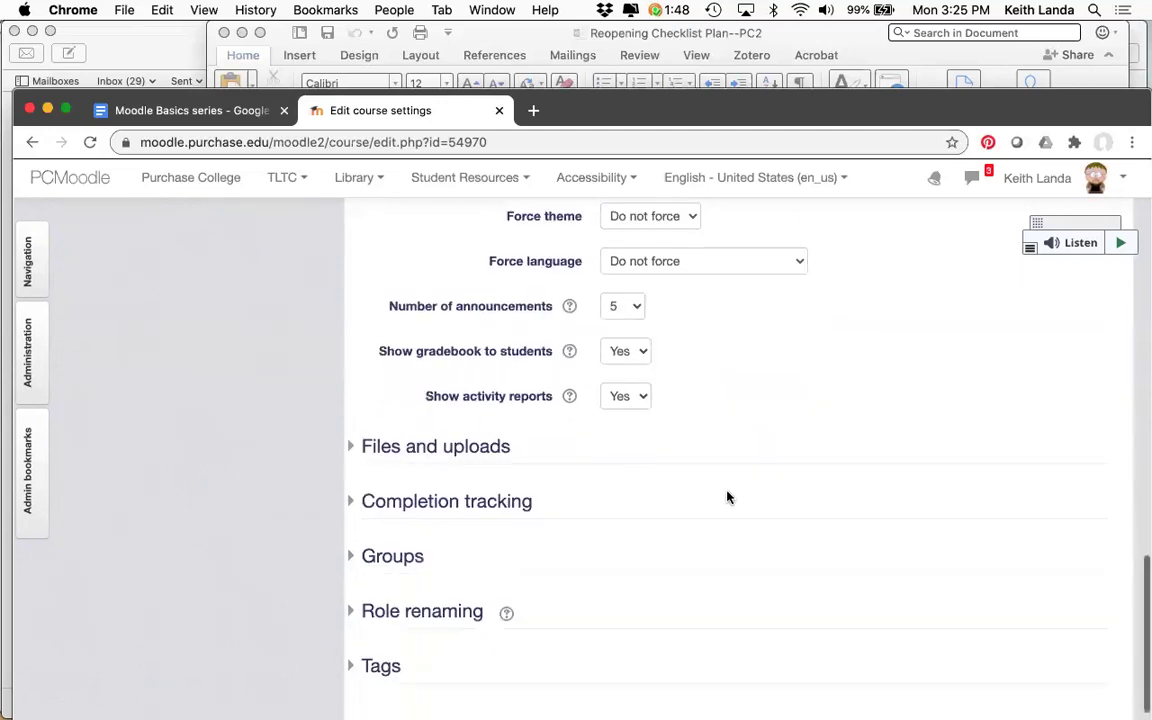
{"action": "left_click", "coordinate": [510, 420]}
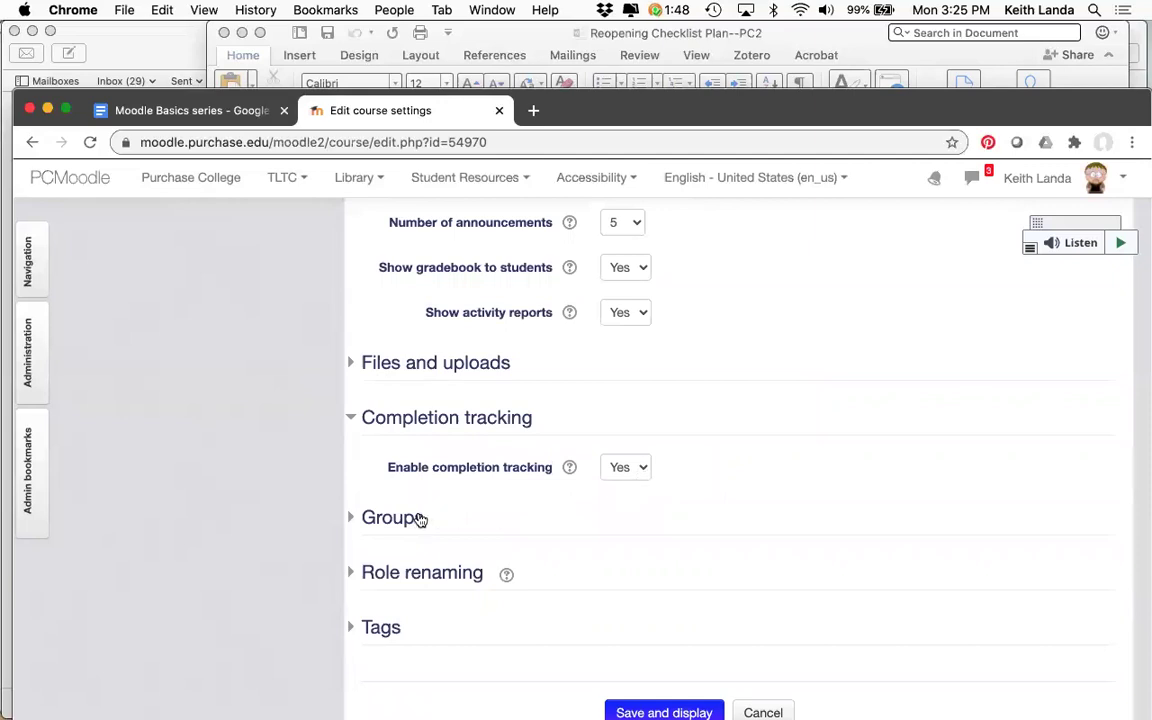
{"action": "left_click", "coordinate": [468, 364]}
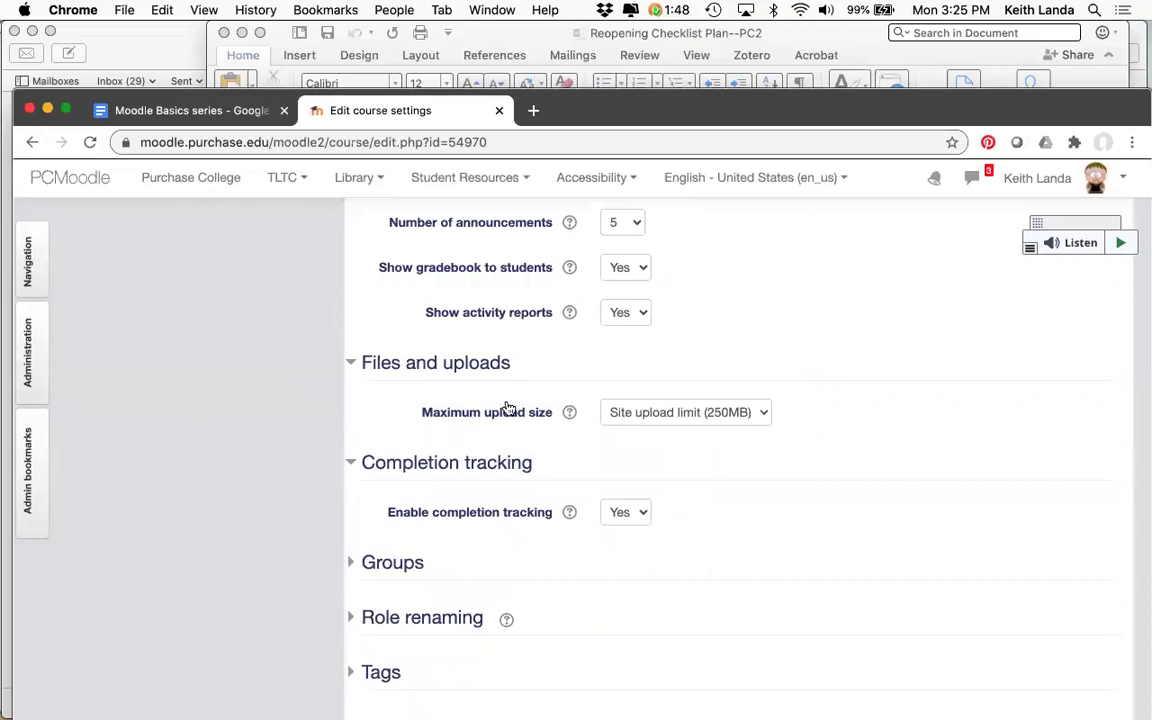
{"action": "scroll", "coordinate": [510, 410], "scroll_direction": "up", "scroll_amount": 4}
{"action": "scroll", "coordinate": [510, 412], "scroll_direction": "up", "scroll_amount": 5}
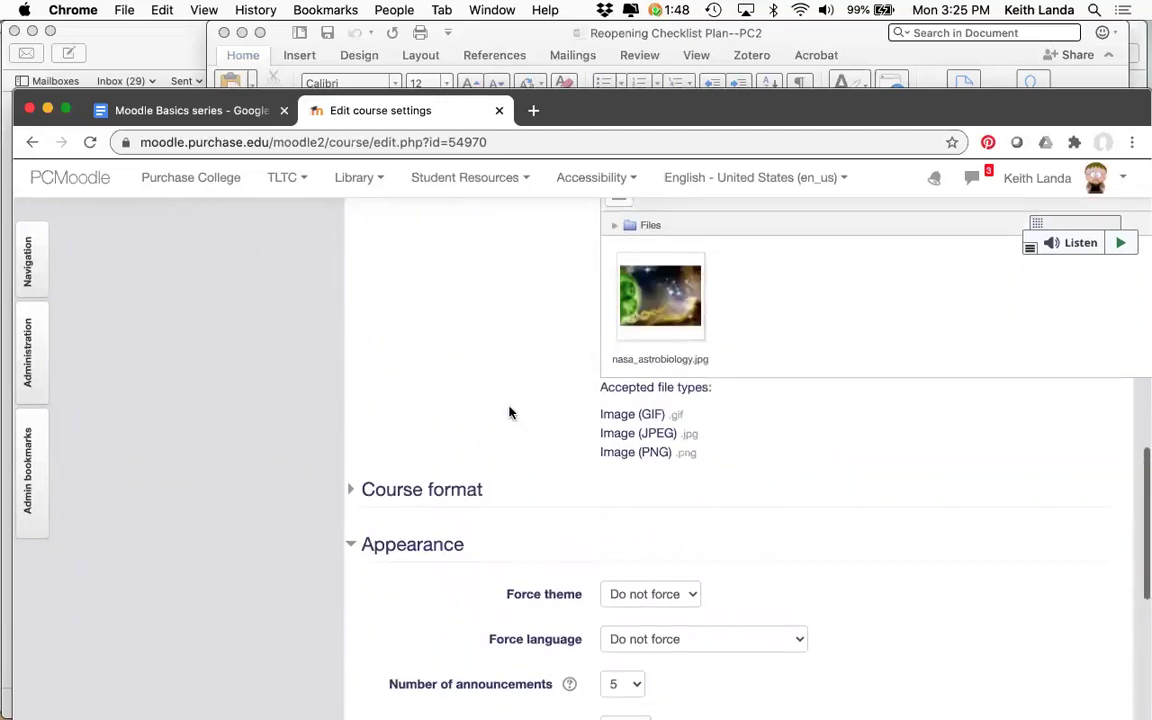
{"action": "left_click", "coordinate": [449, 491]}
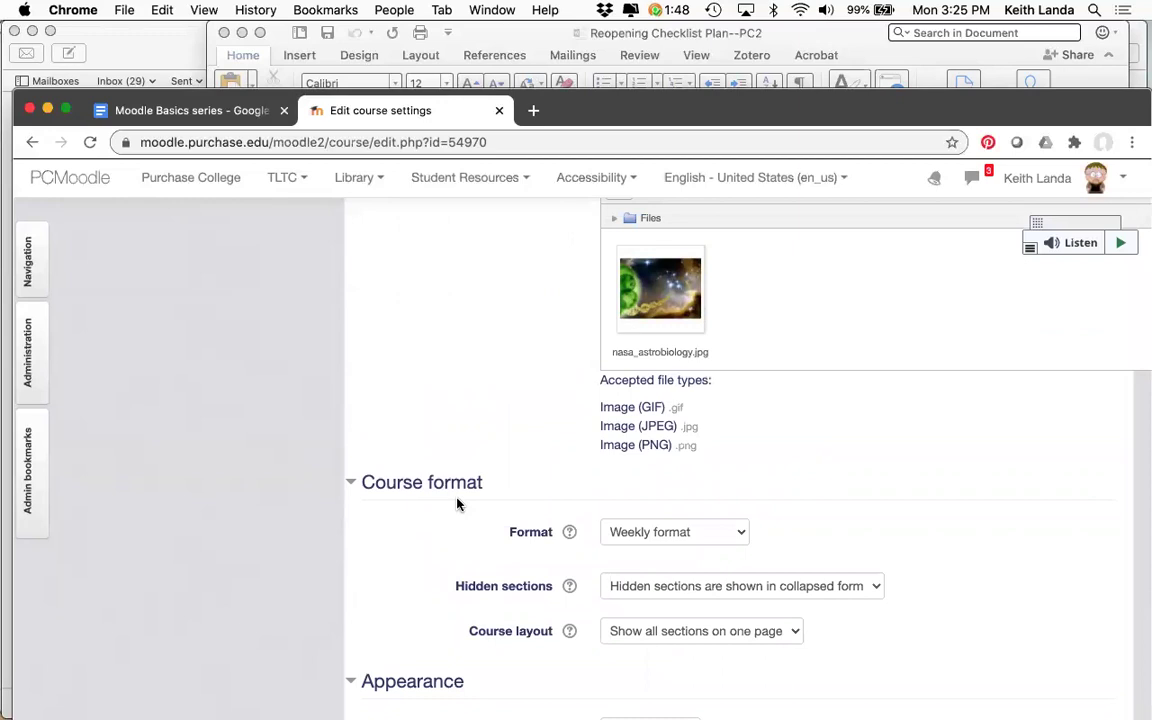
- Examine the course summary text and course image in the Description settings, and return to the start of the settings page
{"action": "scroll", "coordinate": [456, 504], "scroll_direction": "up", "scroll_amount": 8}
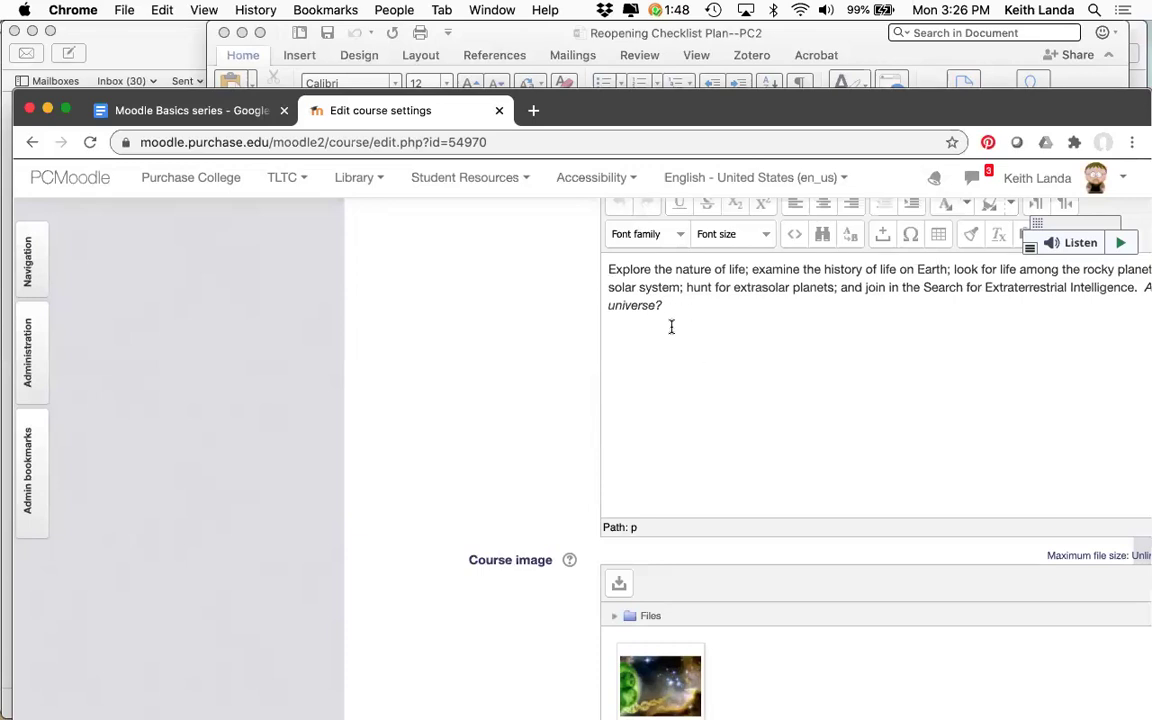
{"action": "scroll", "coordinate": [671, 330], "scroll_direction": "up", "scroll_amount": 3}
{"action": "scroll", "coordinate": [671, 345], "scroll_direction": "down", "scroll_amount": 3}
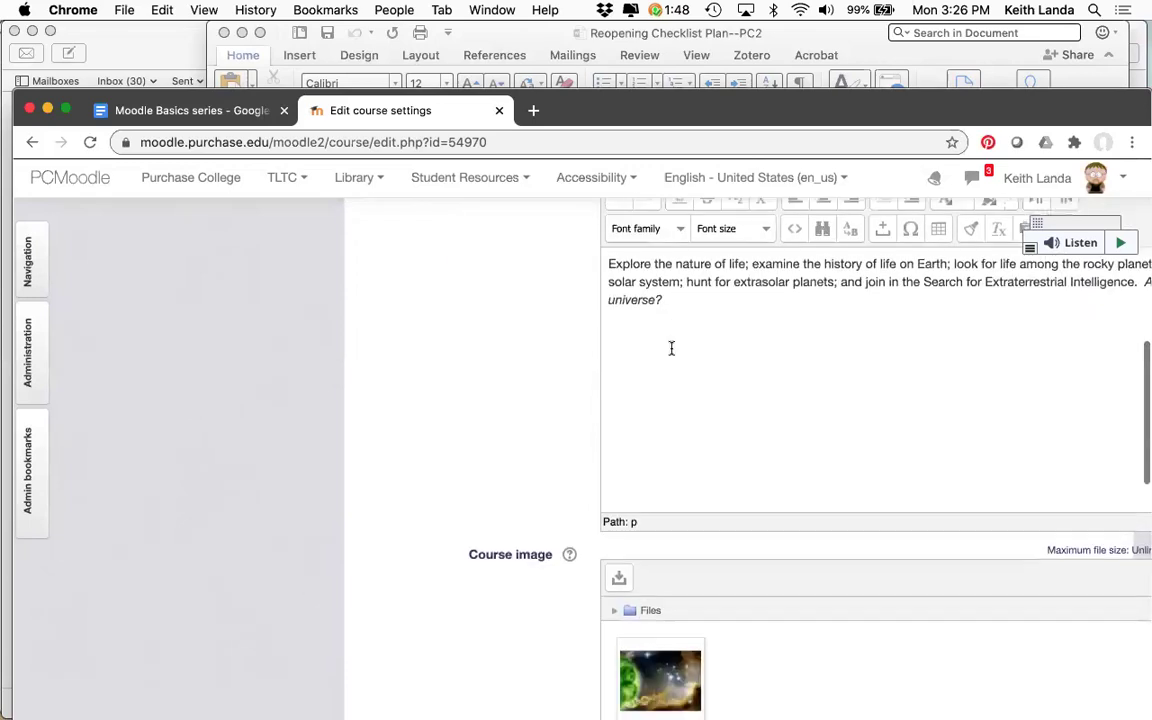
{"action": "scroll", "coordinate": [715, 490], "scroll_direction": "down", "scroll_amount": 2}
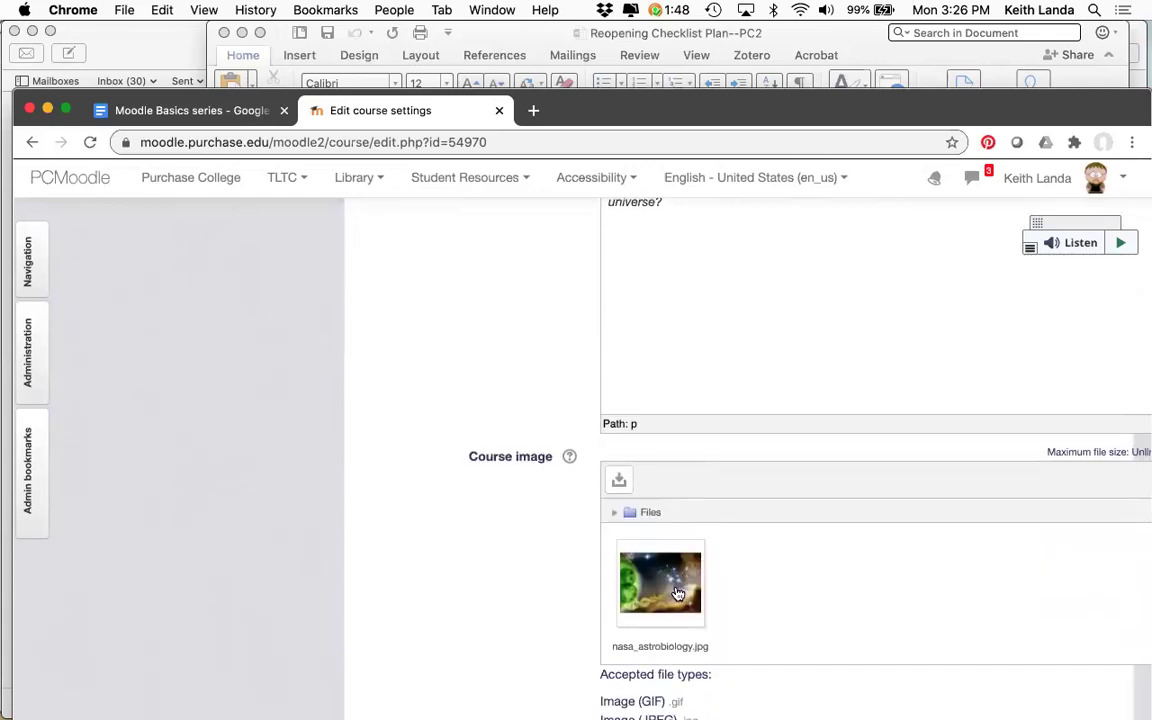
{"action": "scroll", "coordinate": [677, 593], "scroll_direction": "up", "scroll_amount": 15}
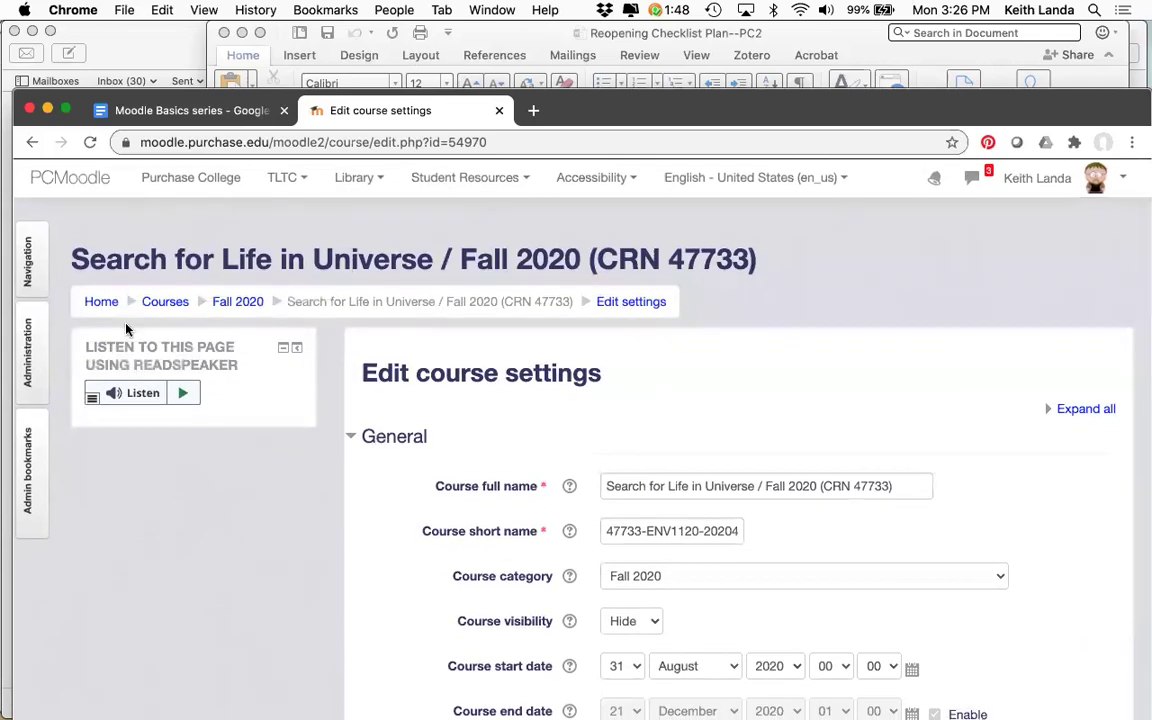
- Open the Moodle home page in a new tab, go to the Dashboard and examine the course's image and summary in Course overview
{"action": "left_click", "coordinate": [98, 306], "text": "super"}
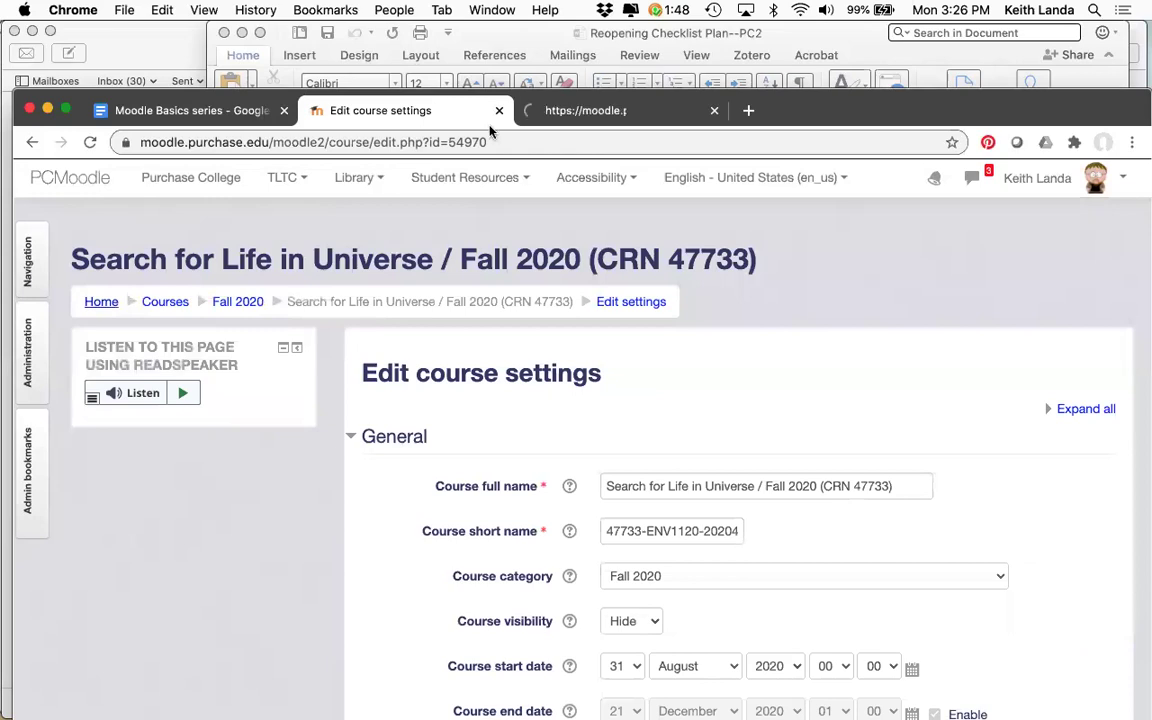
{"action": "left_click", "coordinate": [550, 104]}
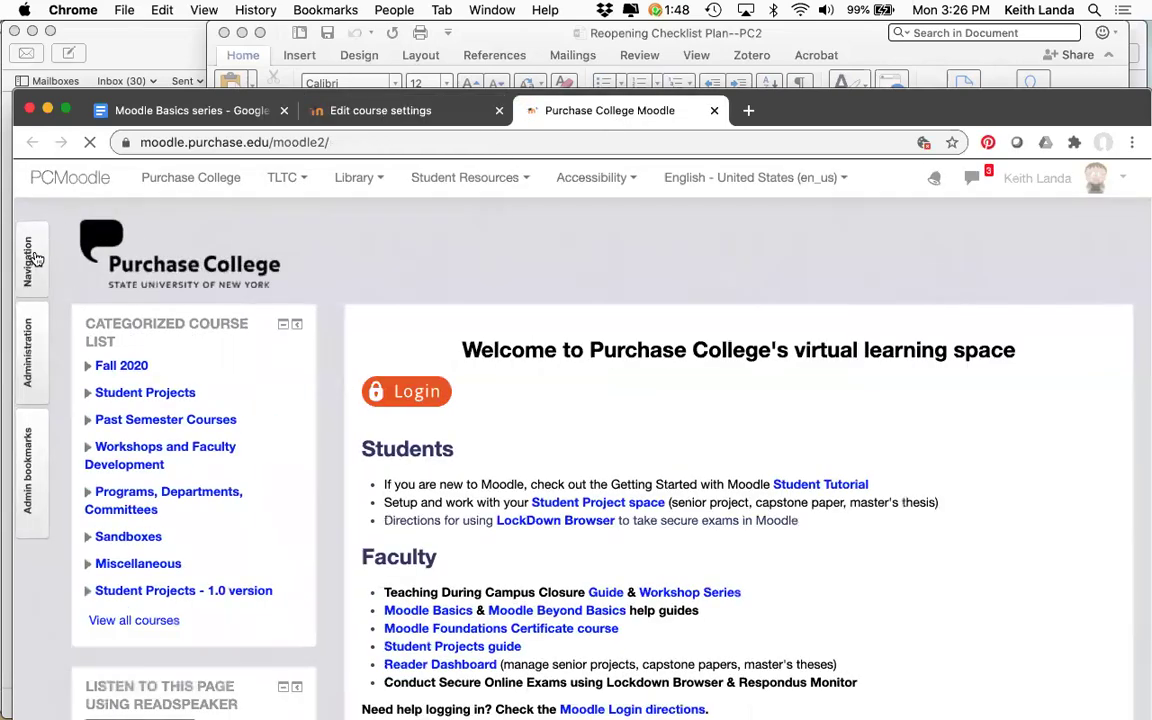
{"action": "mouse_move", "coordinate": [30, 240]}
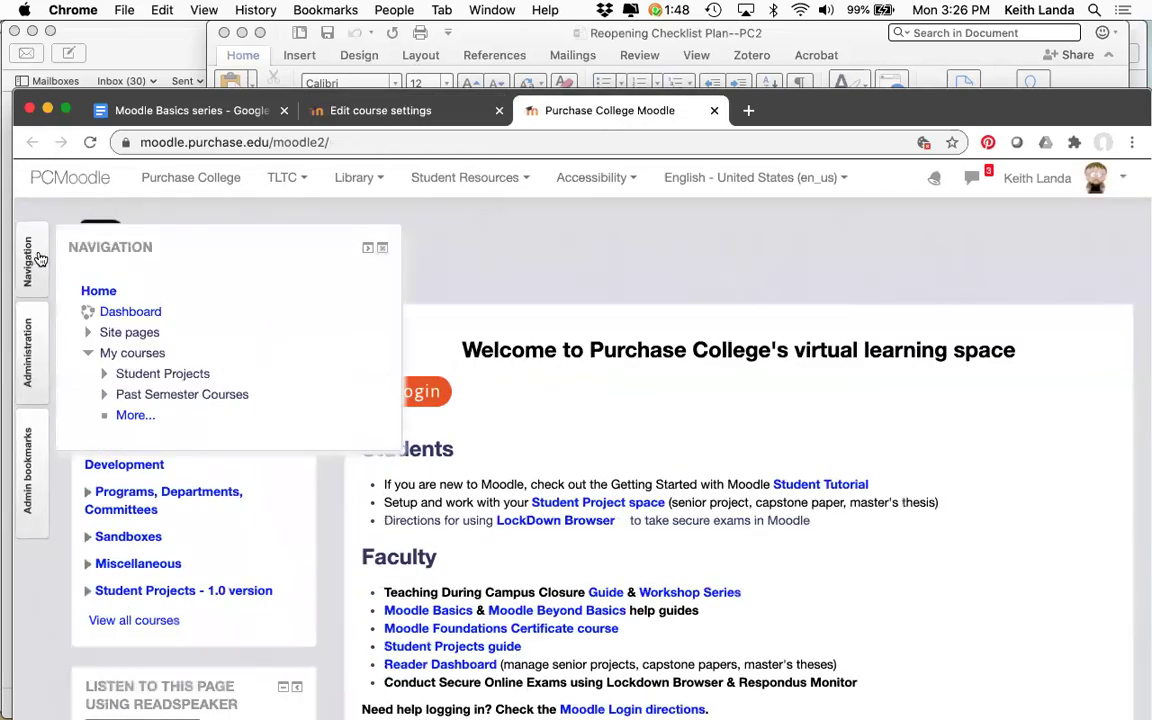
{"action": "left_click", "coordinate": [132, 310]}
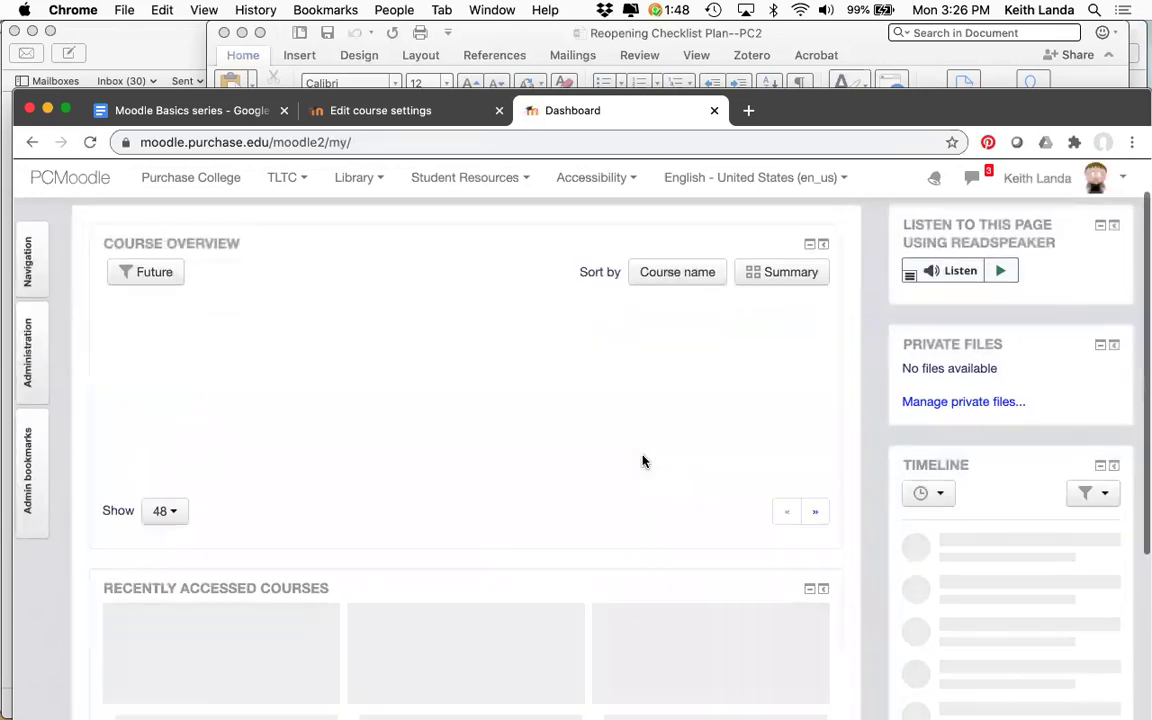
{"action": "scroll", "coordinate": [643, 461], "scroll_direction": "down", "scroll_amount": 2}
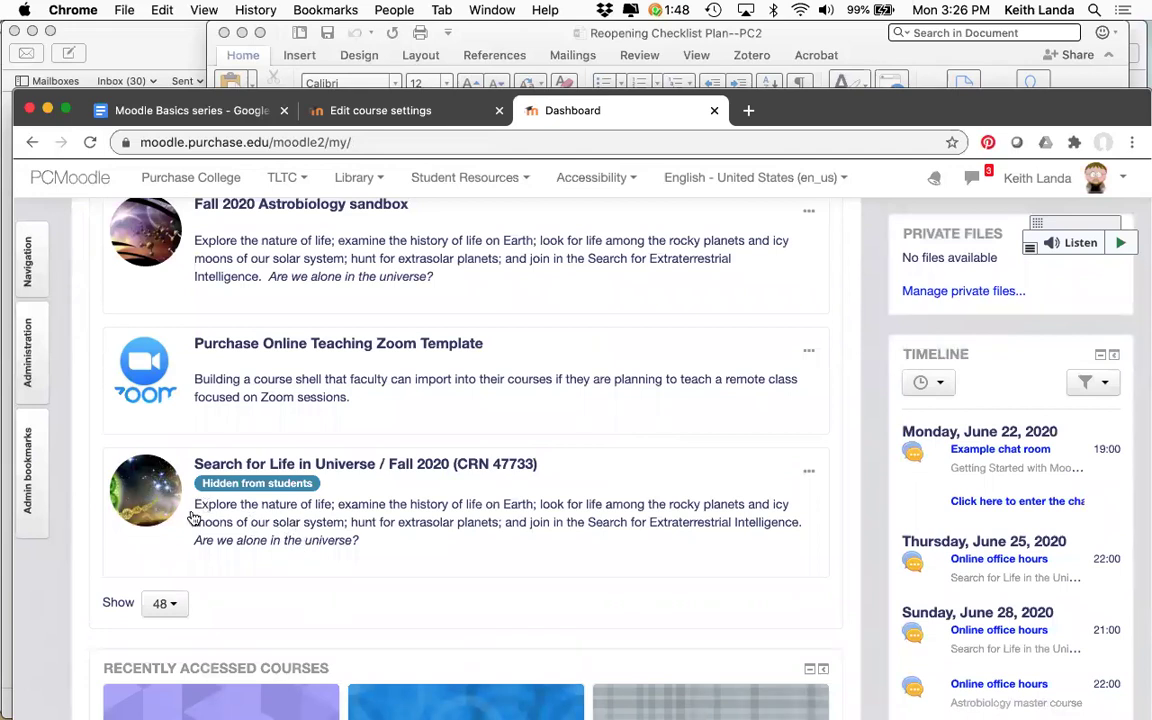
{"action": "scroll", "coordinate": [329, 556], "scroll_direction": "up", "scroll_amount": 2}
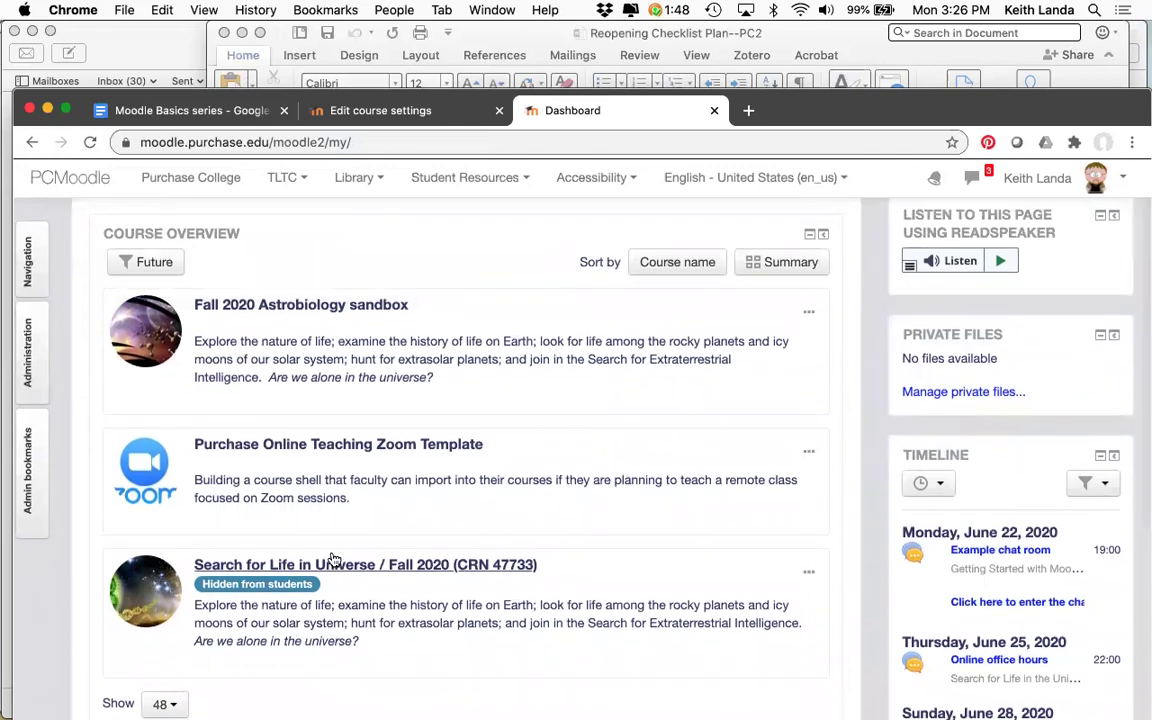
- Switch back to the Edit course settings tab and look over the Course summary and Course image fields
{"action": "left_click", "coordinate": [393, 118]}
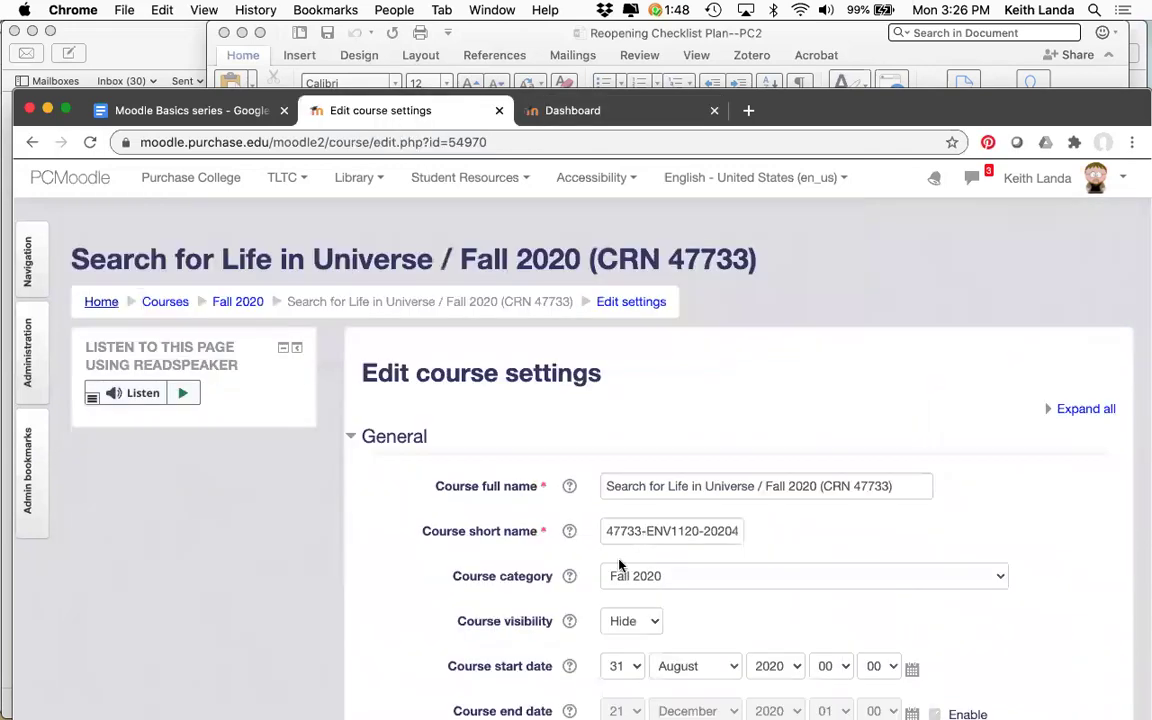
{"action": "scroll", "coordinate": [617, 560], "scroll_direction": "down", "scroll_amount": 6}
{"action": "scroll", "coordinate": [648, 600], "scroll_direction": "down", "scroll_amount": 7}
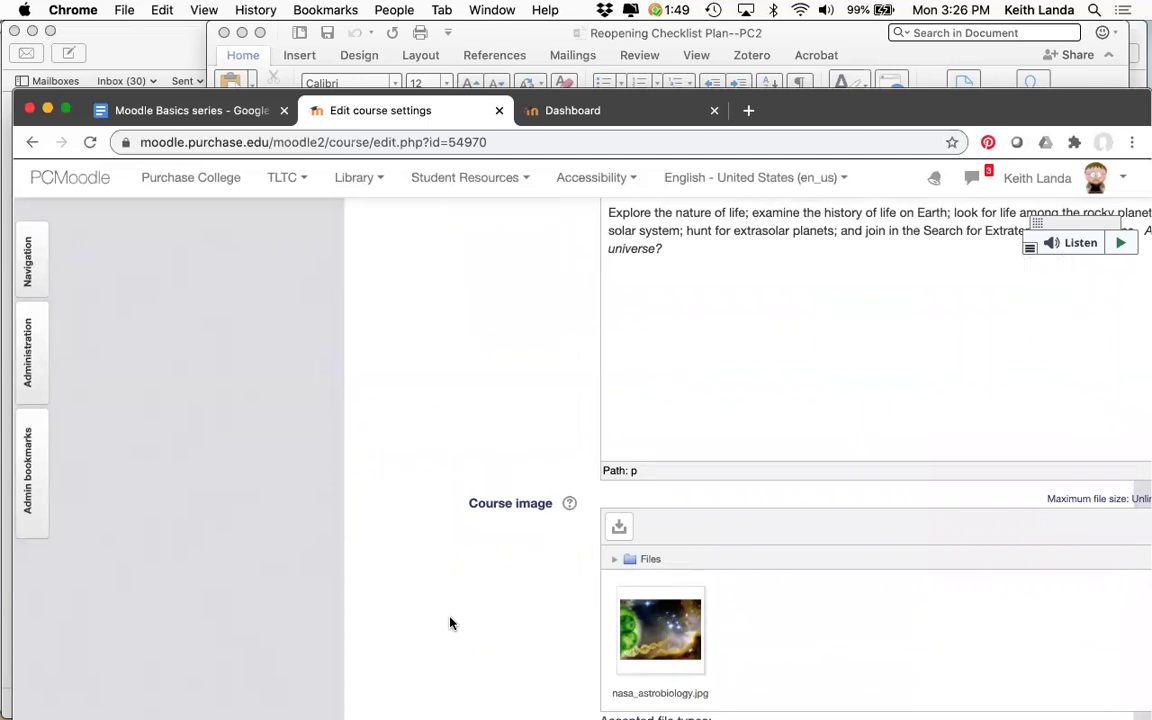
{"action": "scroll", "coordinate": [450, 623], "scroll_direction": "up", "scroll_amount": 3}
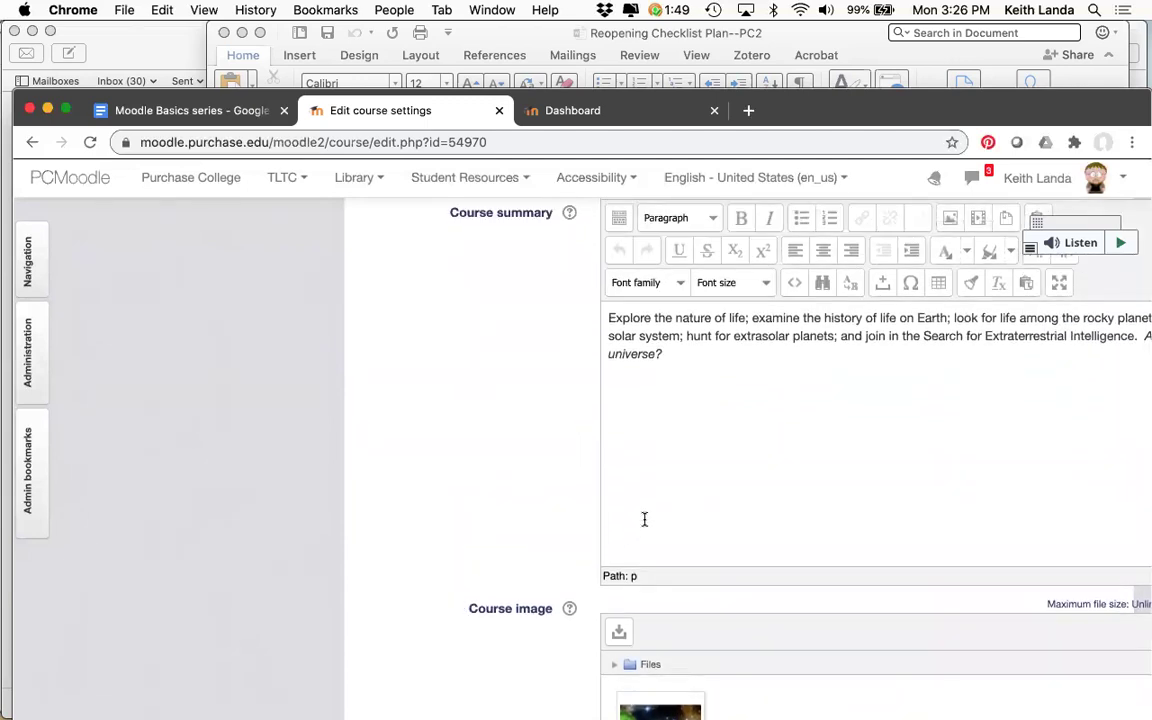
{"action": "scroll", "coordinate": [704, 455], "scroll_direction": "up", "scroll_amount": 2}
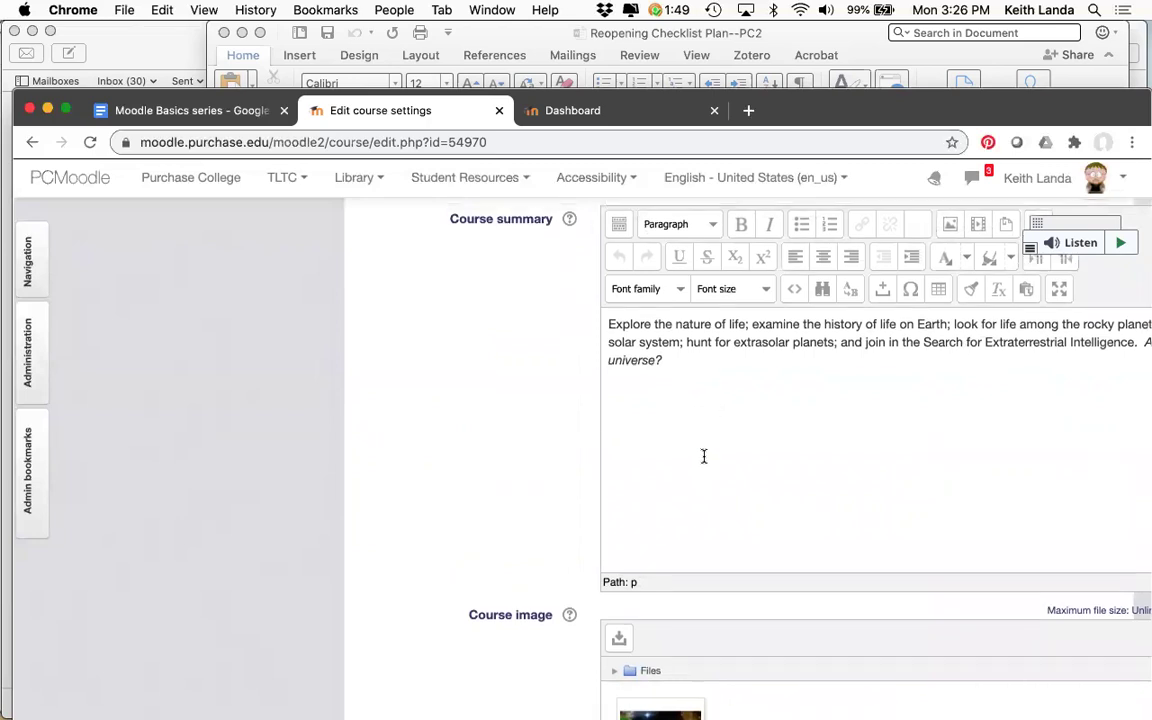
- Switch to the Dashboard and look over the course entries in Course overview and the Recently accessed courses block
{"action": "scroll", "coordinate": [704, 455], "scroll_direction": "up", "scroll_amount": 1}
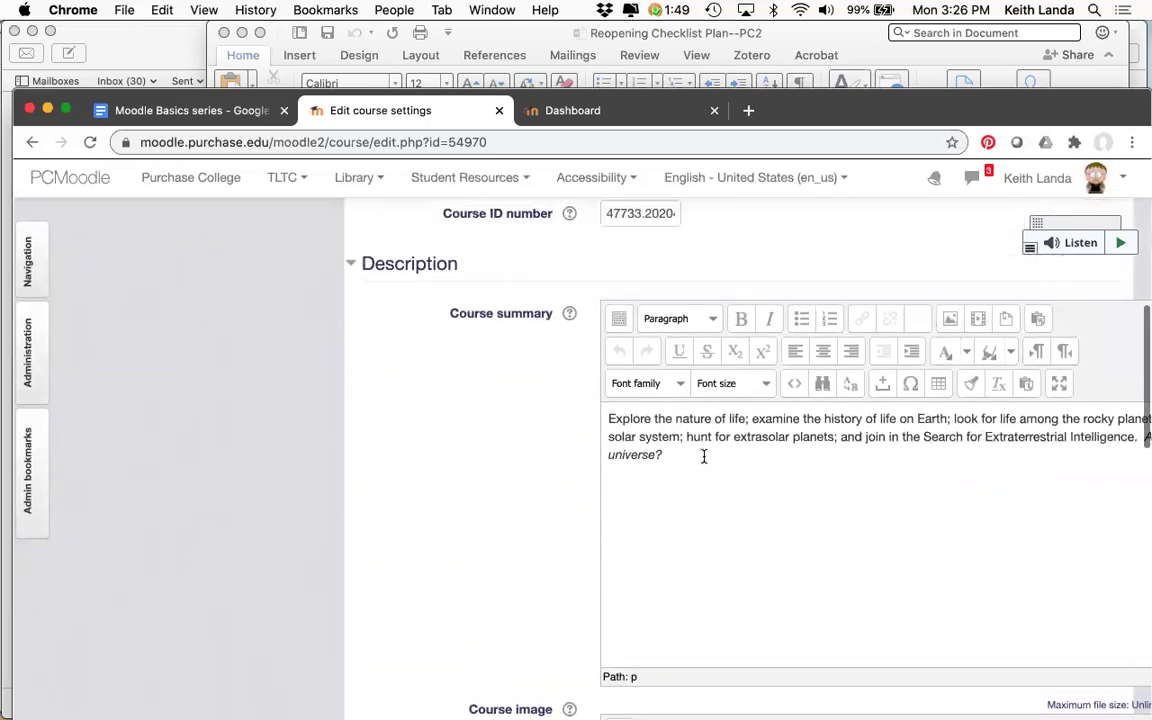
{"action": "left_click", "coordinate": [612, 121]}
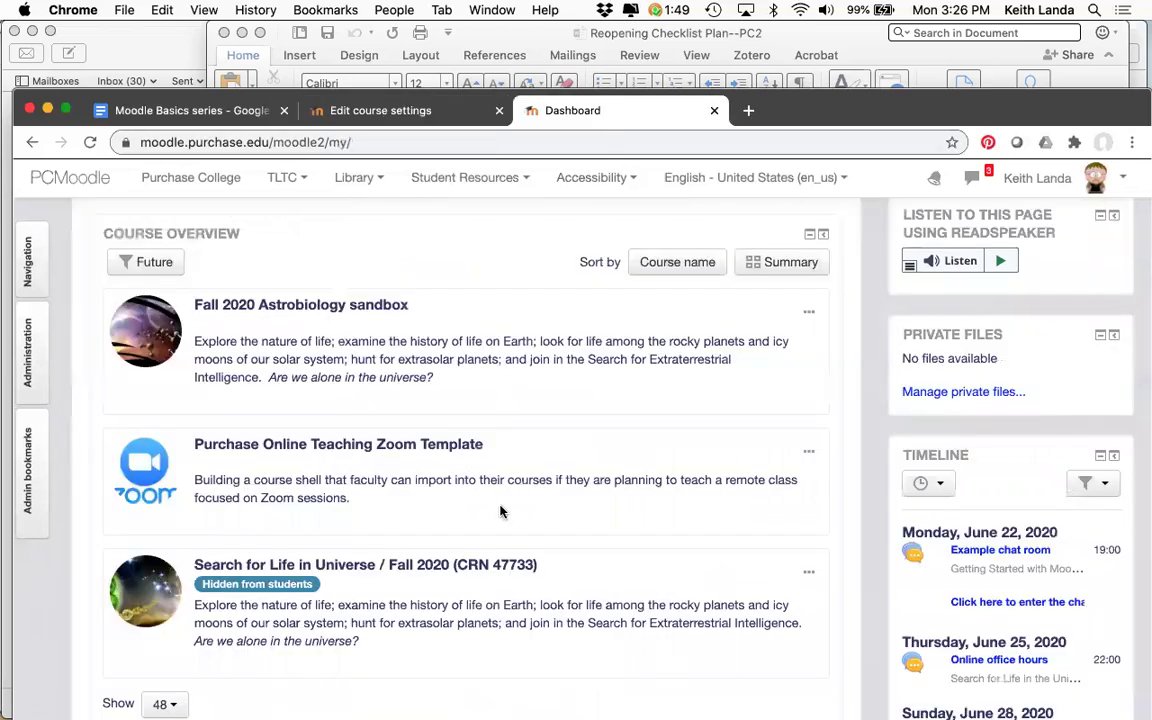
{"action": "scroll", "coordinate": [501, 512], "scroll_direction": "down", "scroll_amount": 2}
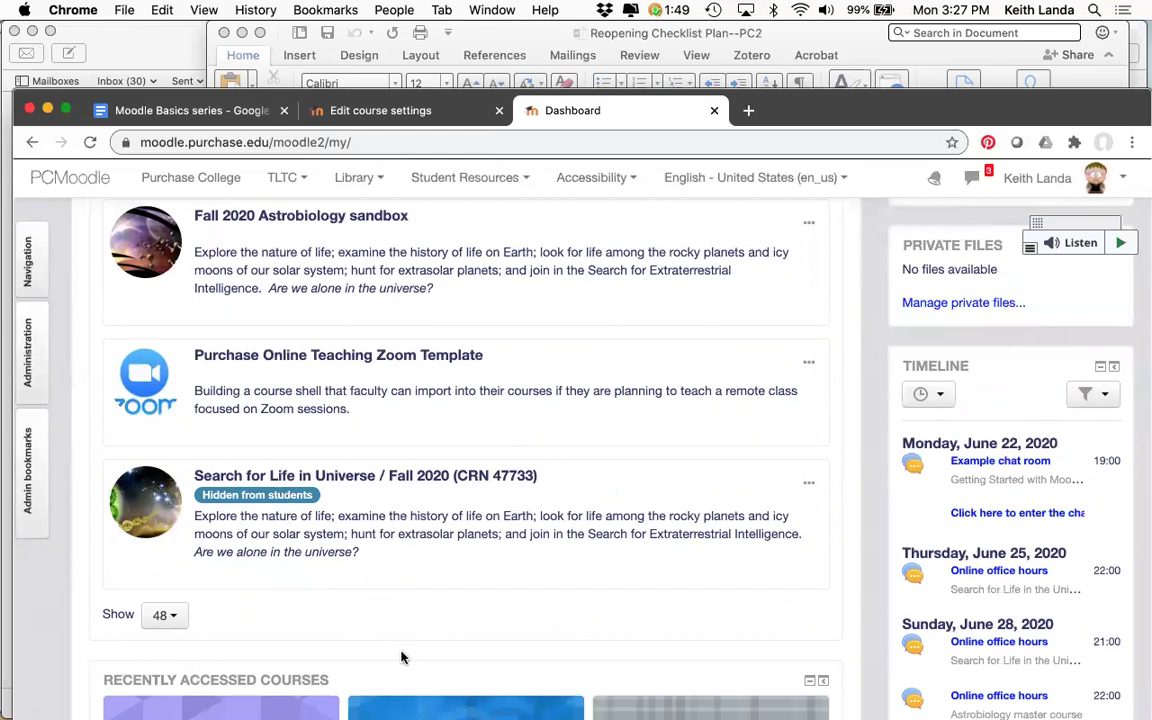
{"action": "mouse_move", "coordinate": [432, 581]}
{"action": "scroll", "coordinate": [448, 547], "scroll_direction": "down", "scroll_amount": 9}
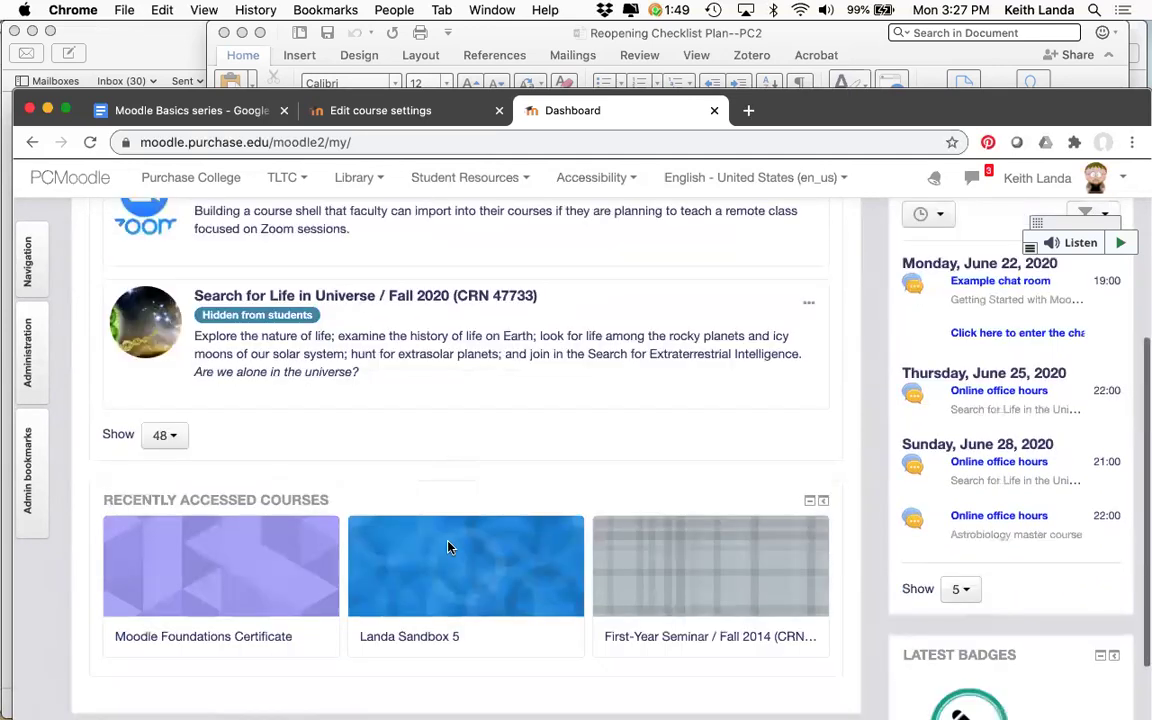
{"action": "scroll", "coordinate": [448, 547], "scroll_direction": "up", "scroll_amount": 10}
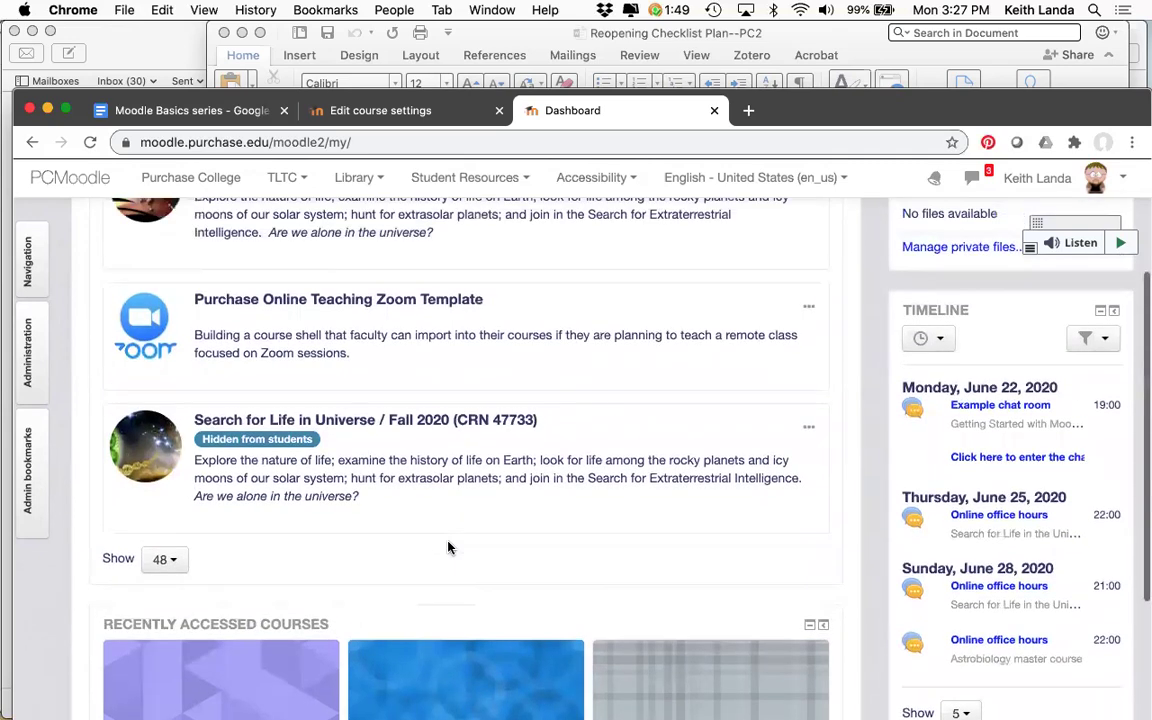
{"action": "scroll", "coordinate": [448, 547], "scroll_direction": "down", "scroll_amount": 6}
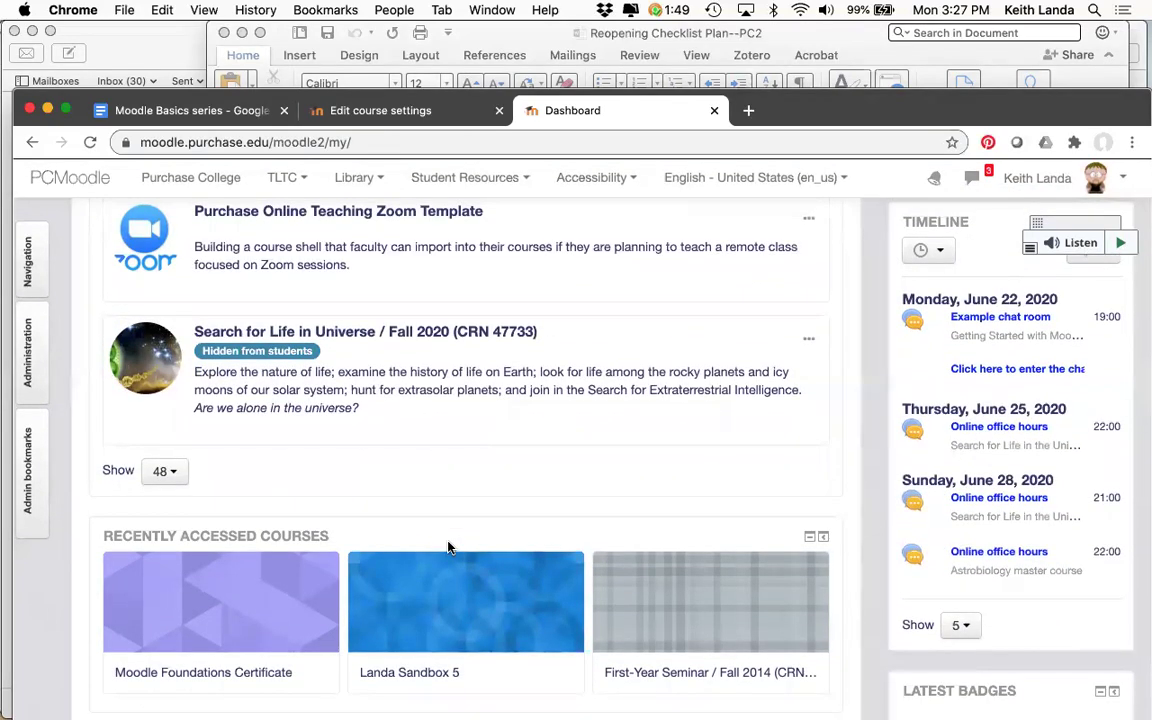
{"action": "scroll", "coordinate": [448, 547], "scroll_direction": "up", "scroll_amount": 6}
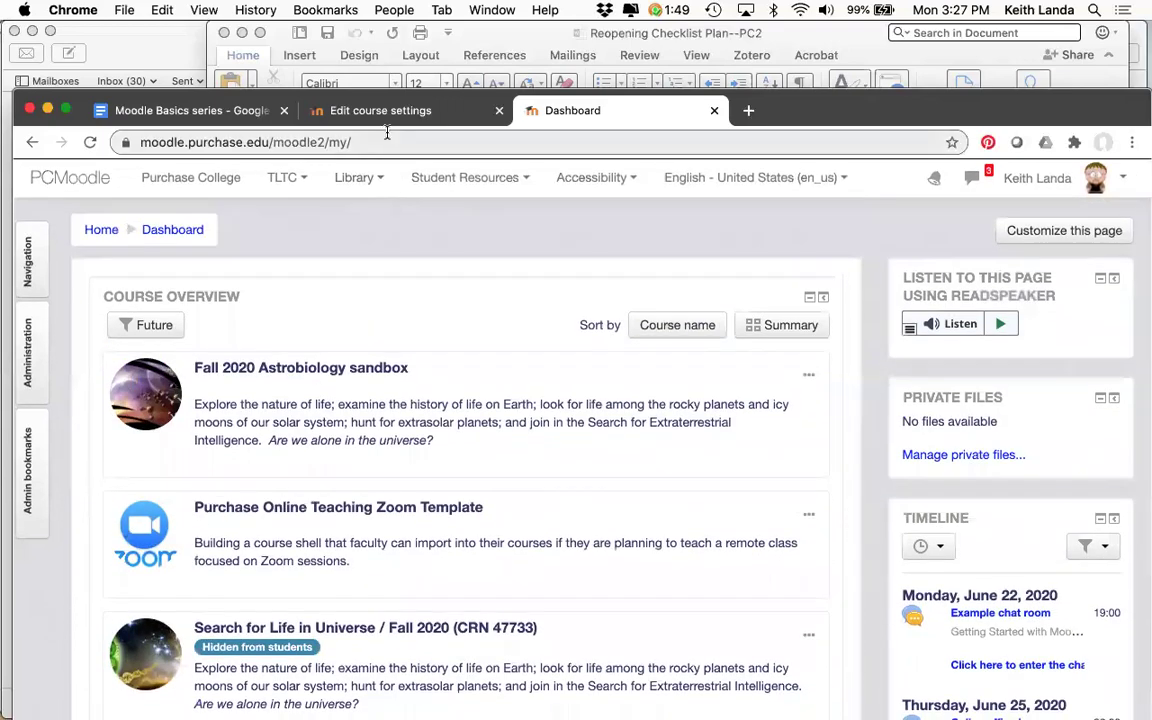
- Return to the Edit course settings page and cancel it without saving to go back to the course page
{"action": "left_click", "coordinate": [389, 114]}
{"action": "scroll", "coordinate": [421, 325], "scroll_direction": "up", "scroll_amount": 2}
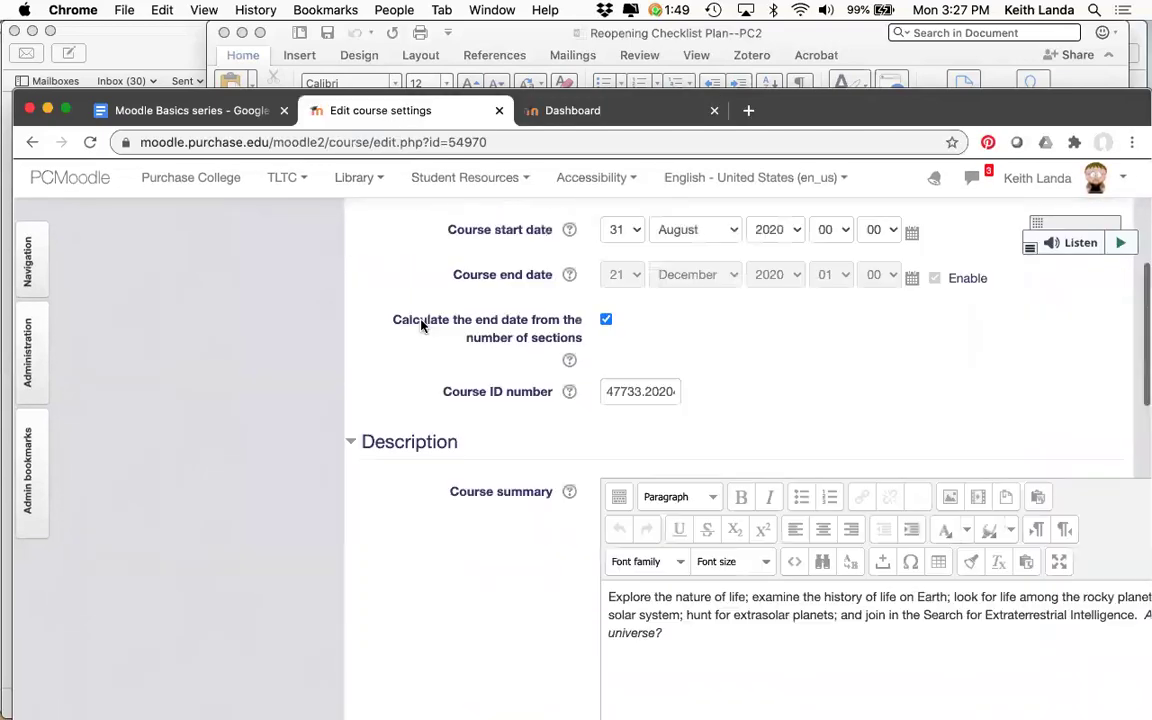
{"action": "scroll", "coordinate": [421, 325], "scroll_direction": "down", "scroll_amount": 15}
{"action": "scroll", "coordinate": [421, 325], "scroll_direction": "down", "scroll_amount": 5}
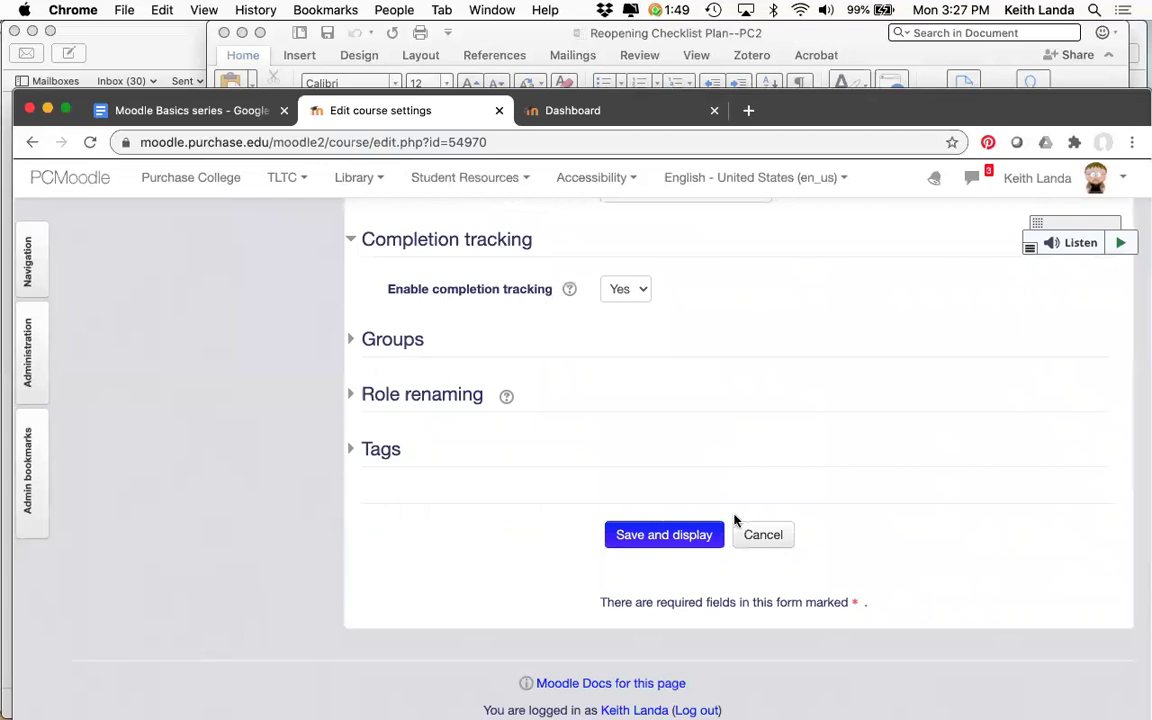
{"action": "left_click", "coordinate": [763, 536]}
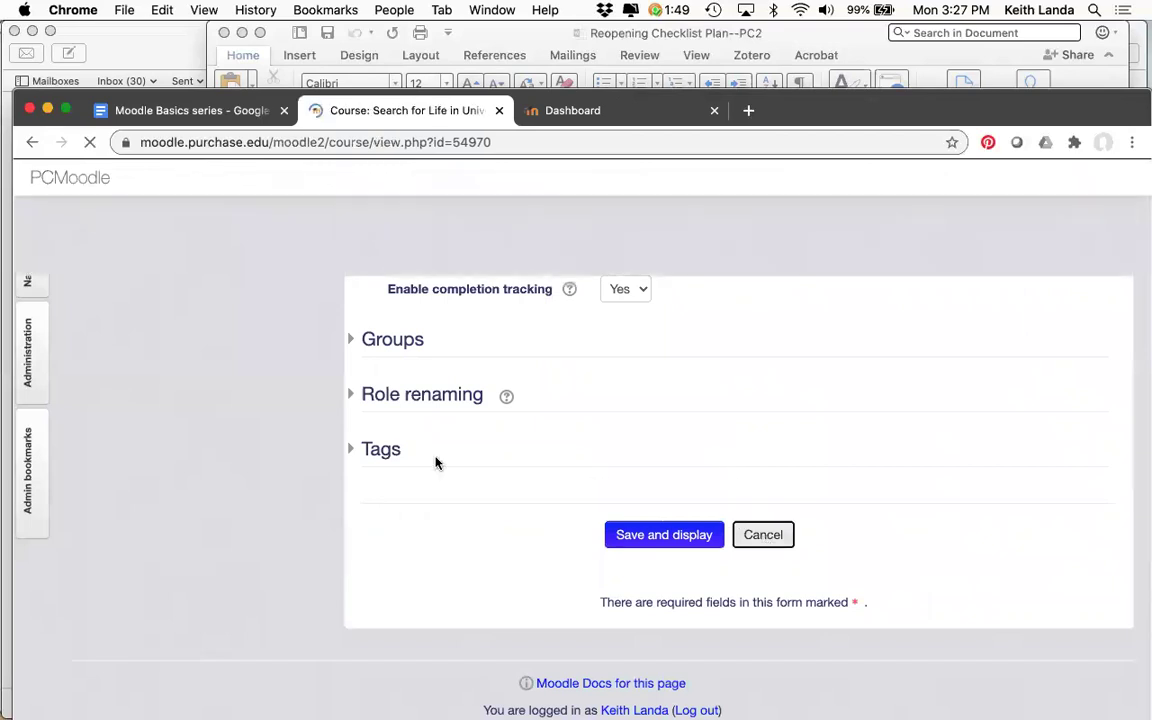
{"action": "scroll", "coordinate": [300, 497], "scroll_direction": "down", "scroll_amount": 1}
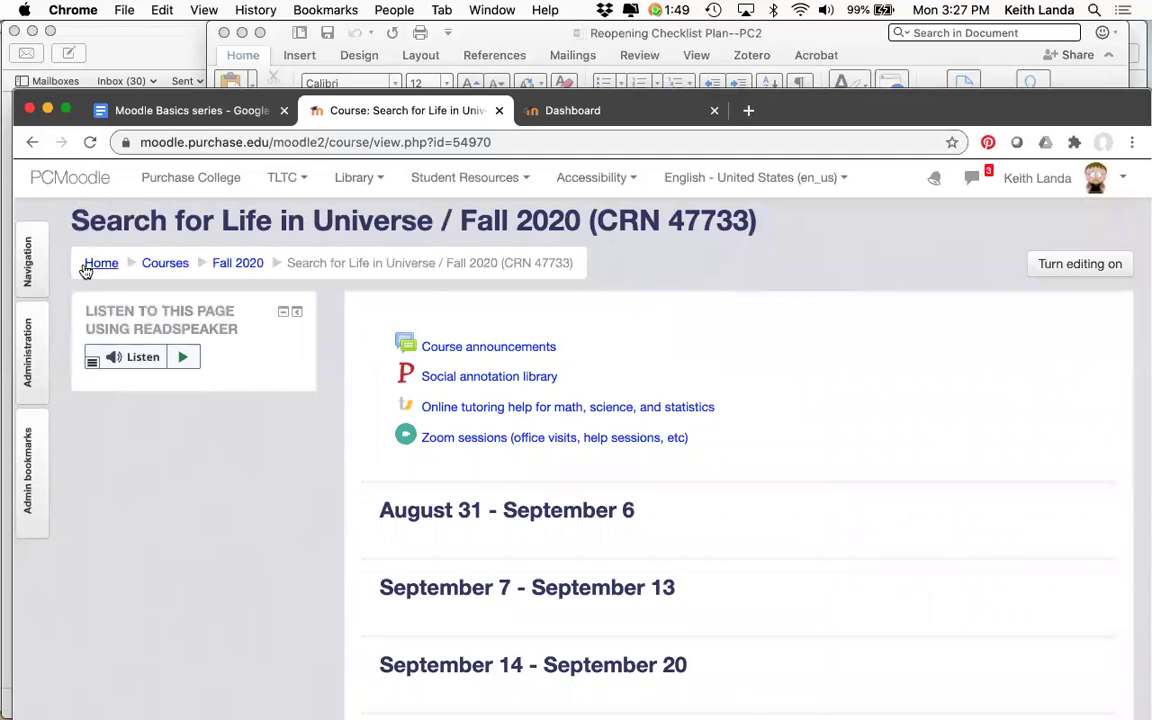
- Check the Moodle Basics series outline, and examine the weekly date sections on the Search for Life in Universe course page
{"action": "left_click", "coordinate": [175, 112]}
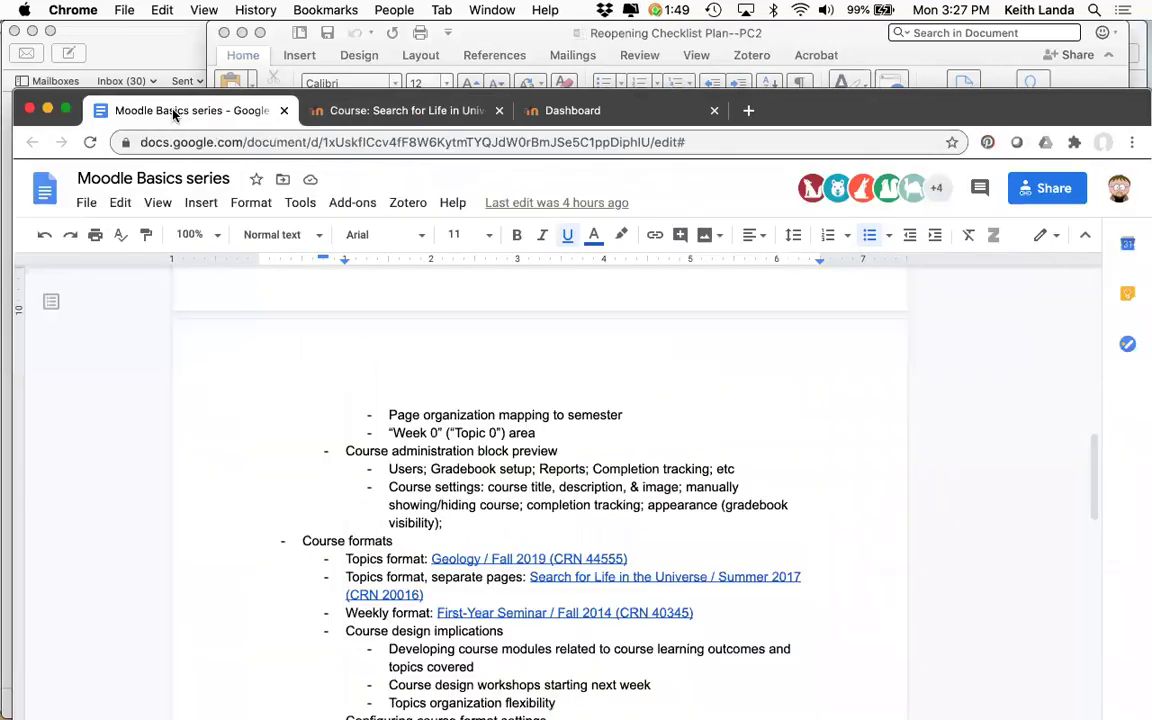
{"action": "left_click", "coordinate": [427, 108]}
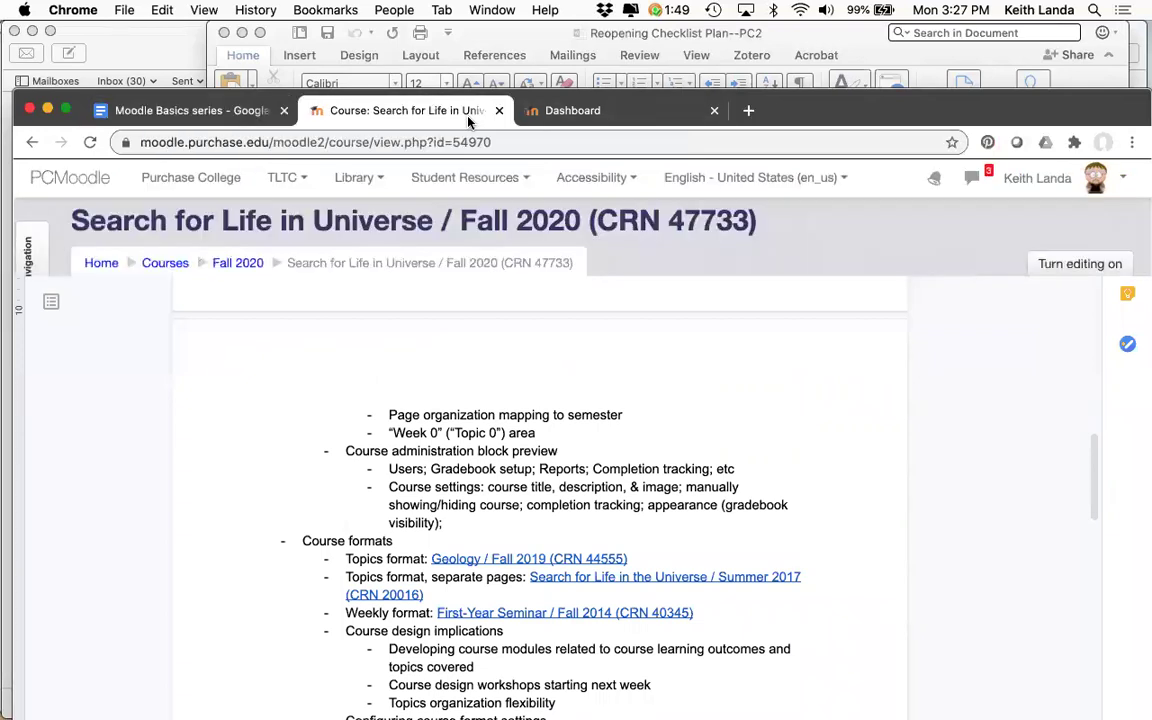
{"action": "scroll", "coordinate": [613, 616], "scroll_direction": "down", "scroll_amount": 5}
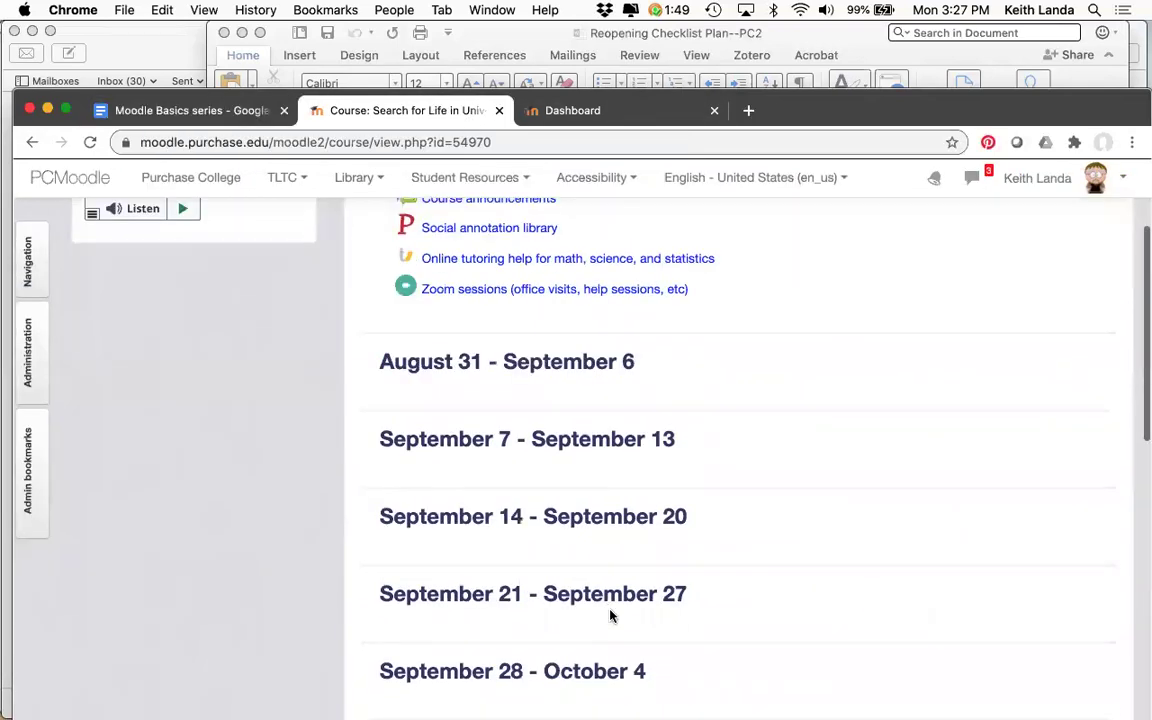
{"action": "scroll", "coordinate": [597, 415], "scroll_direction": "up", "scroll_amount": 2}
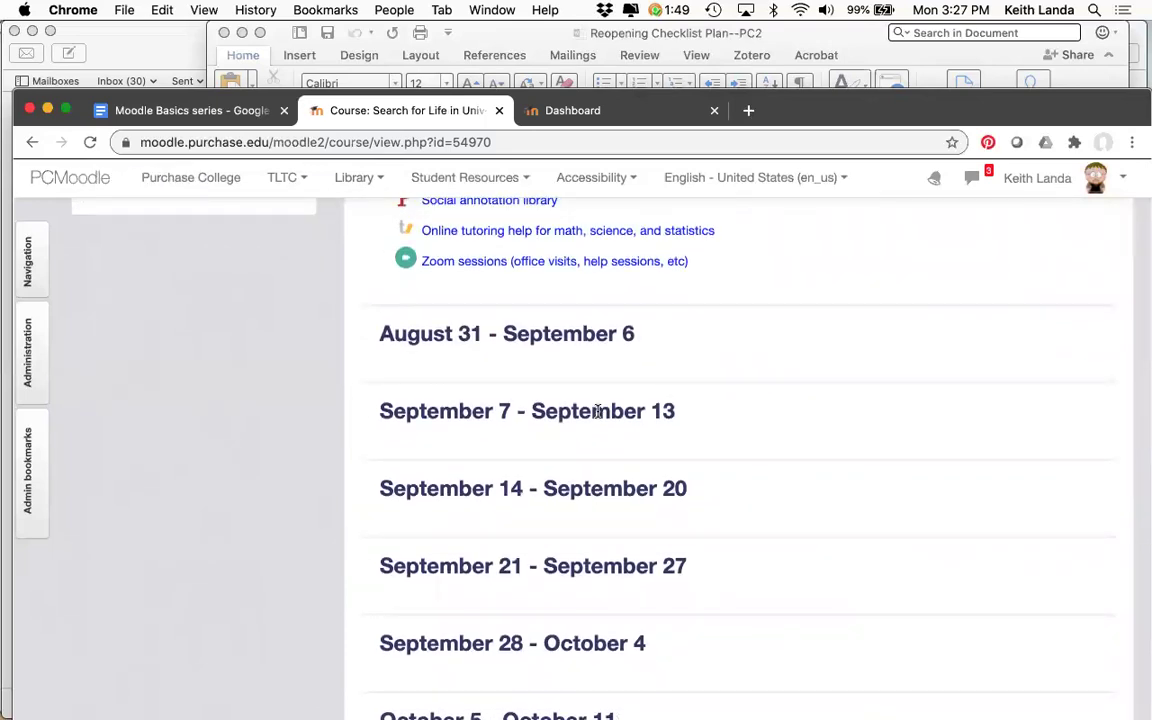
{"action": "scroll", "coordinate": [597, 411], "scroll_direction": "down", "scroll_amount": 1}
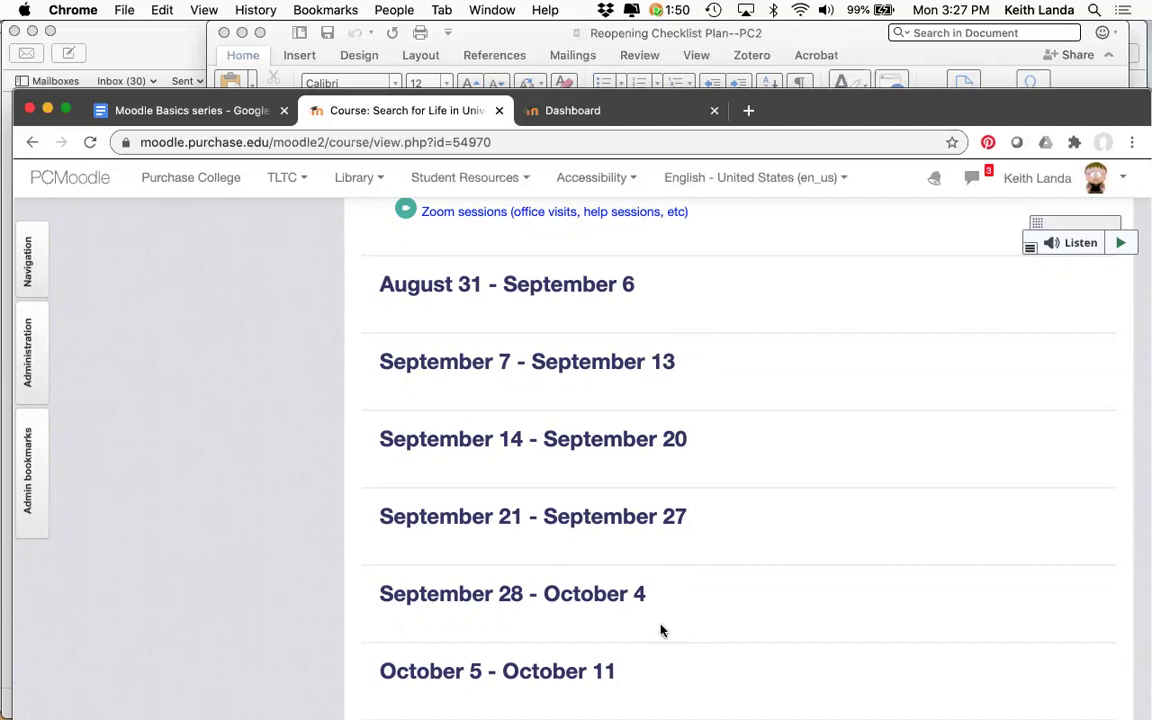
{"action": "scroll", "coordinate": [660, 630], "scroll_direction": "up", "scroll_amount": 5}
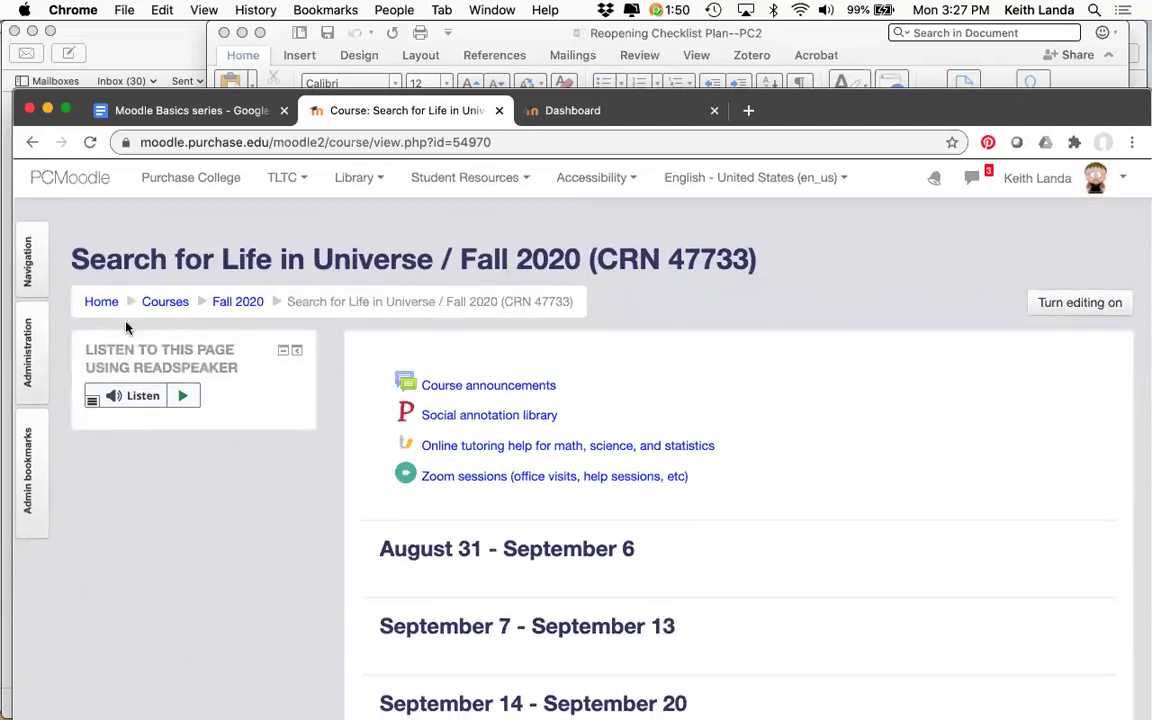
- Open the Geology / Fall 2019 topics format example from the Course formats section of the Moodle Basics series outline
{"action": "left_click", "coordinate": [183, 112]}
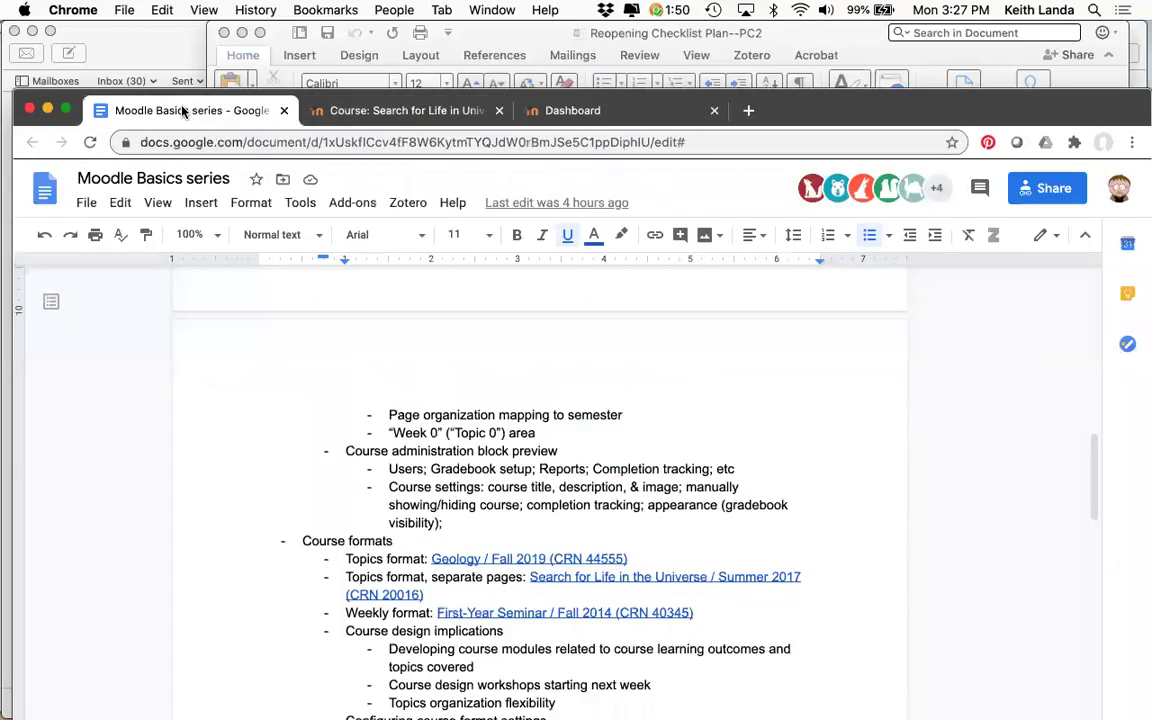
{"action": "scroll", "coordinate": [205, 400], "scroll_direction": "down", "scroll_amount": 2}
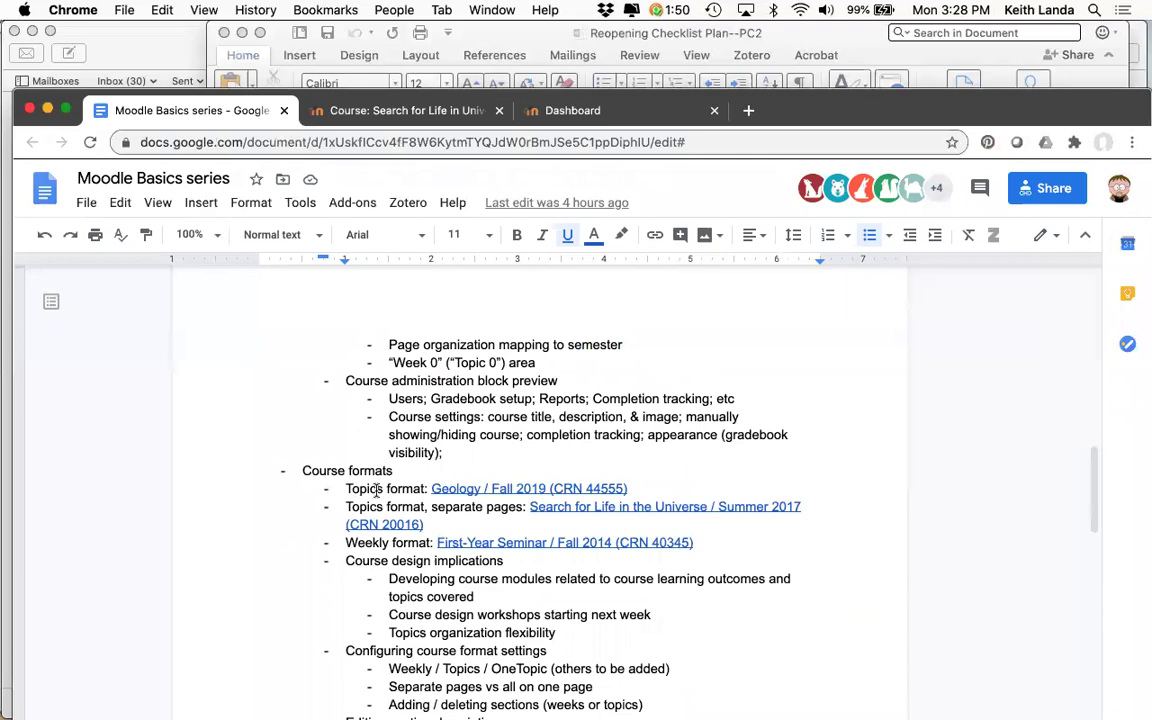
{"action": "left_click", "coordinate": [473, 488]}
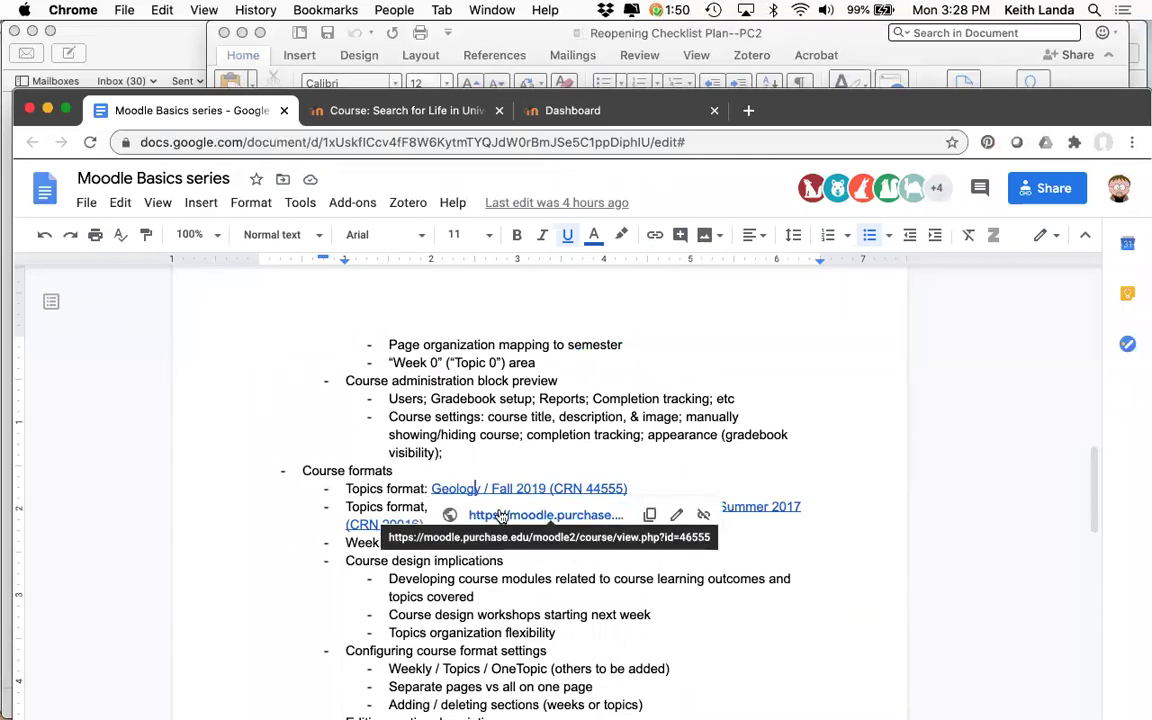
{"action": "left_click", "coordinate": [501, 515]}
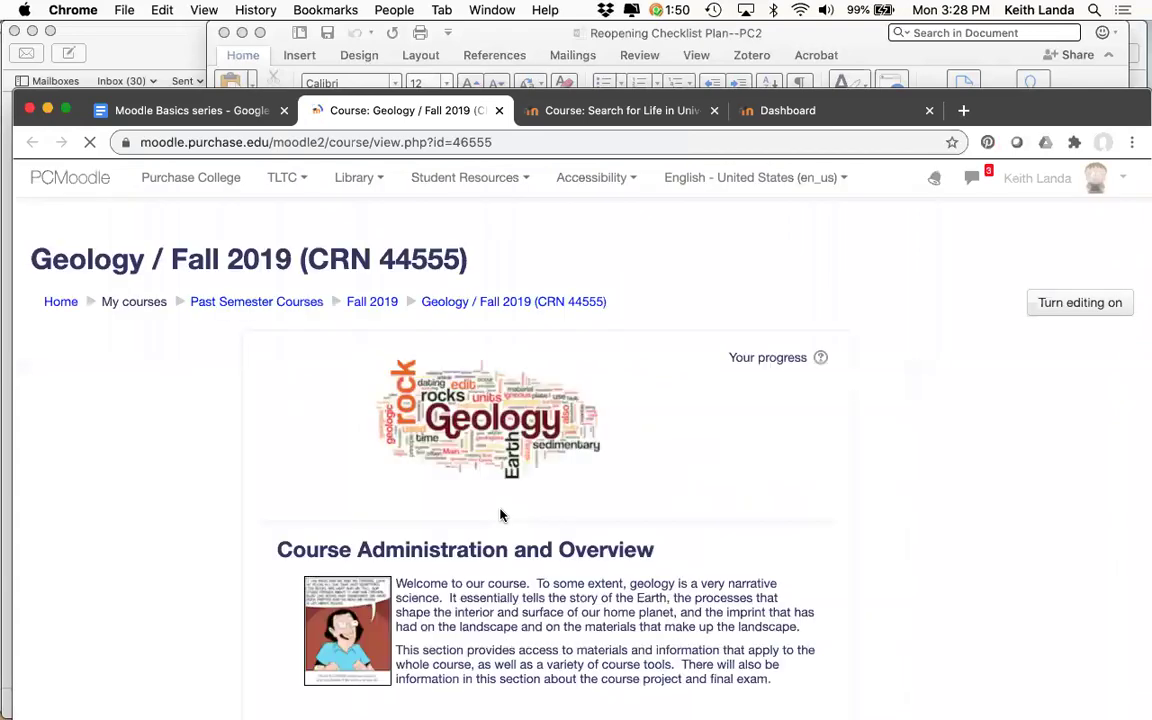
- Examine the Course Administration and Overview section and the Foundations for Geology topic of the Geology course
{"action": "scroll", "coordinate": [501, 515], "scroll_direction": "down", "scroll_amount": 3}
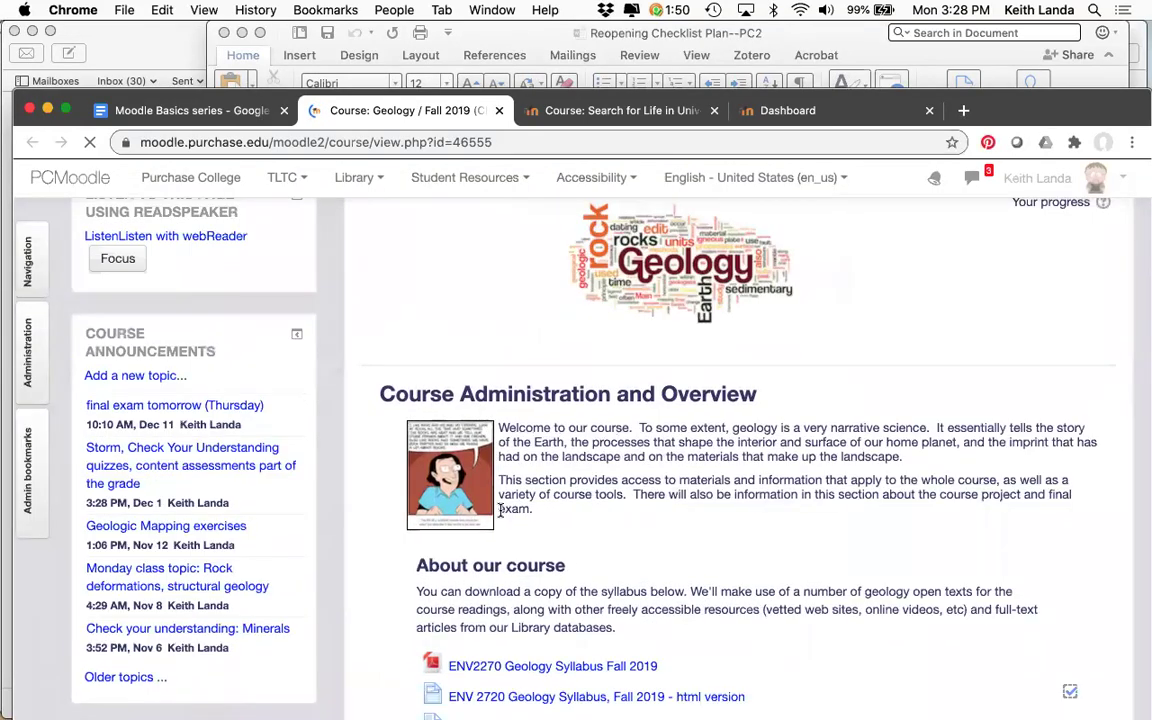
{"action": "scroll", "coordinate": [372, 542], "scroll_direction": "down", "scroll_amount": 15}
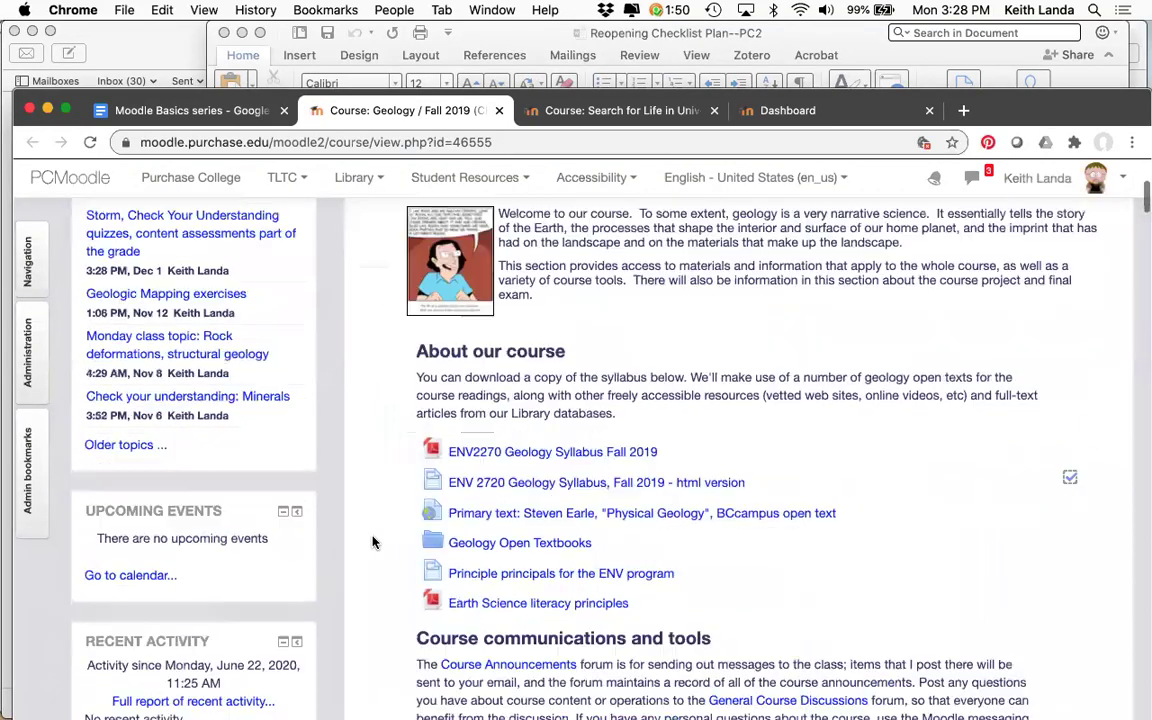
{"action": "scroll", "coordinate": [372, 542], "scroll_direction": "up", "scroll_amount": 5}
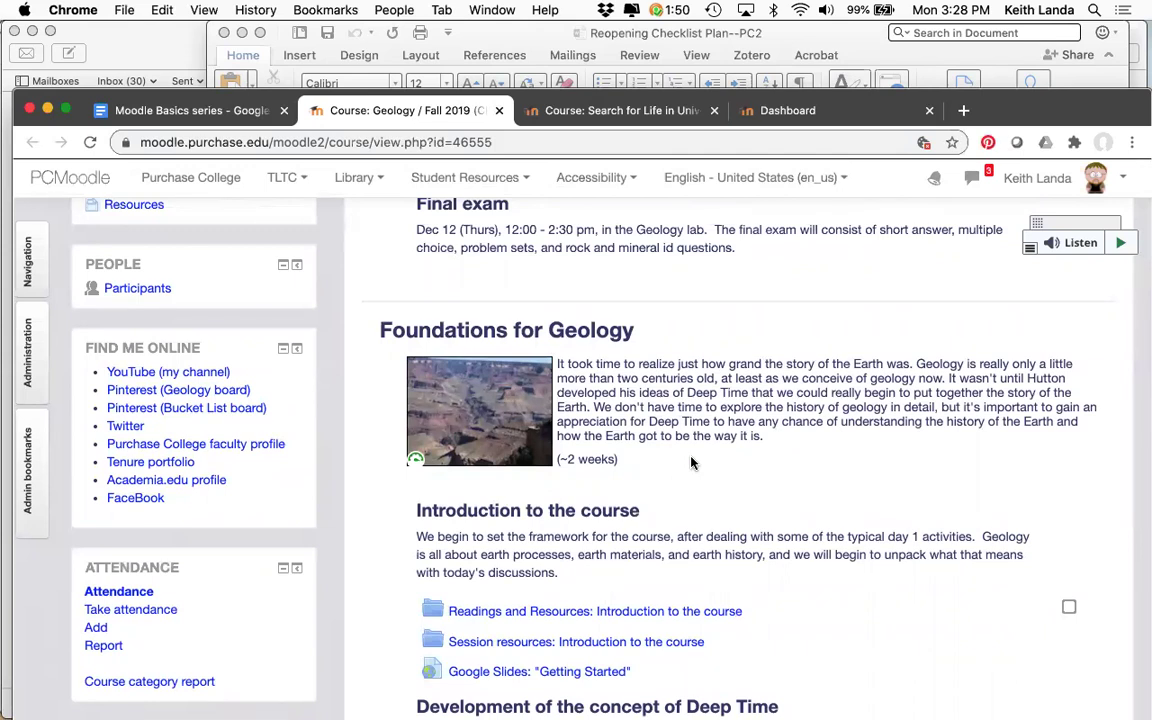
{"action": "scroll", "coordinate": [691, 462], "scroll_direction": "down", "scroll_amount": 3}
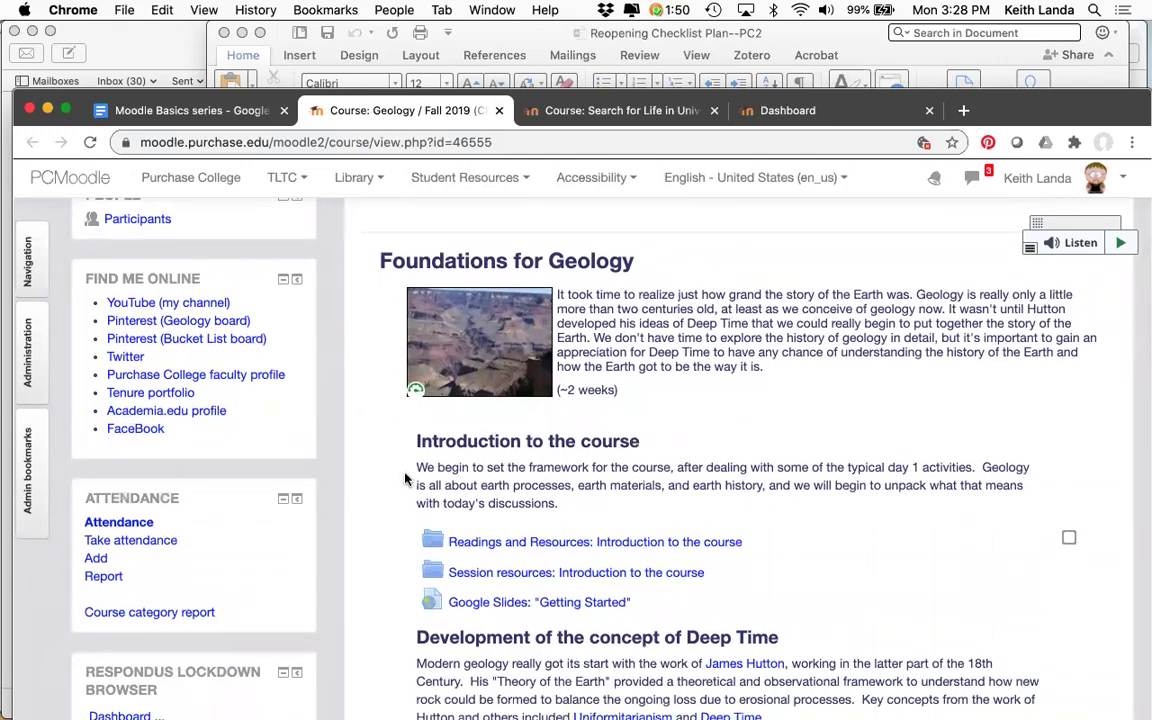
{"action": "scroll", "coordinate": [405, 479], "scroll_direction": "down", "scroll_amount": 10}
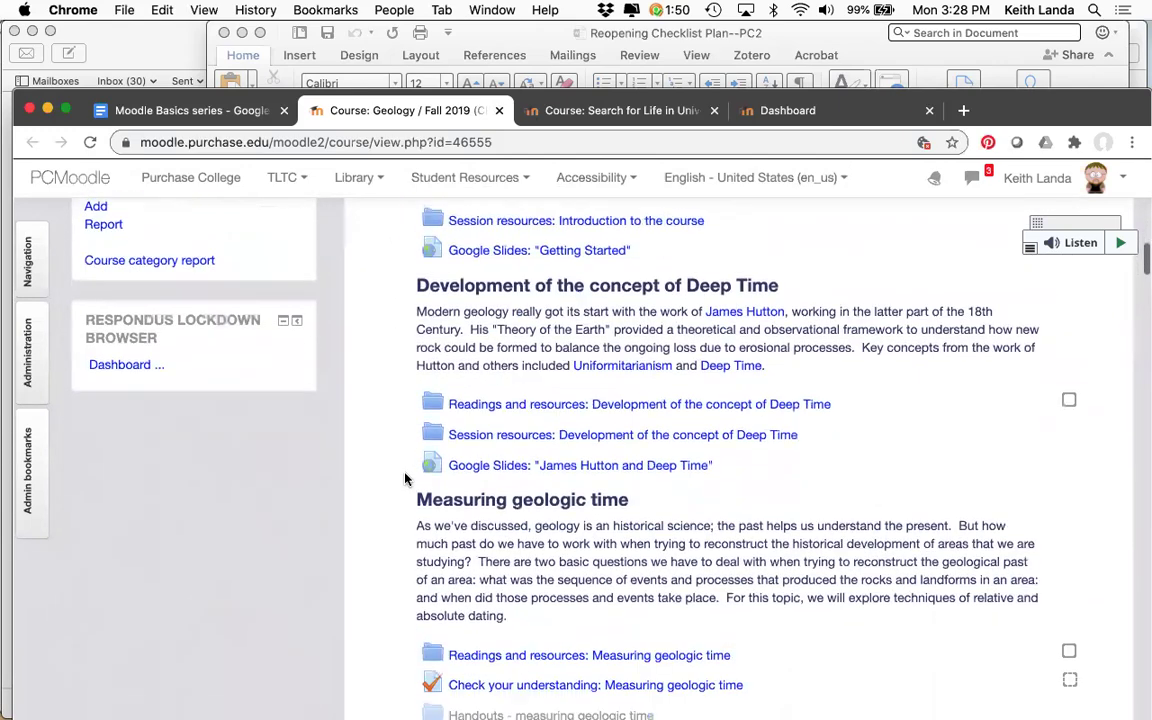
- Examine how the Earth Materials topic is organized into subtopics such as Minerals, Rock Cycle and Volcanoes with their resources
{"action": "scroll", "coordinate": [405, 479], "scroll_direction": "down", "scroll_amount": 12}
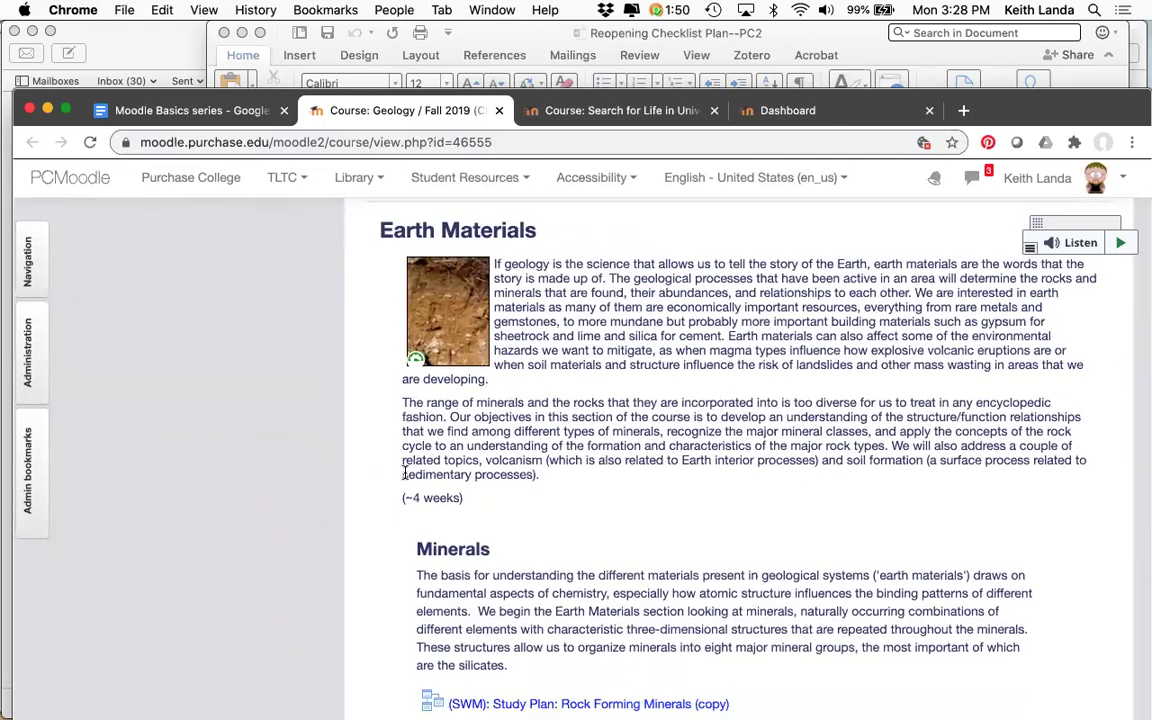
{"action": "scroll", "coordinate": [405, 475], "scroll_direction": "up", "scroll_amount": 1}
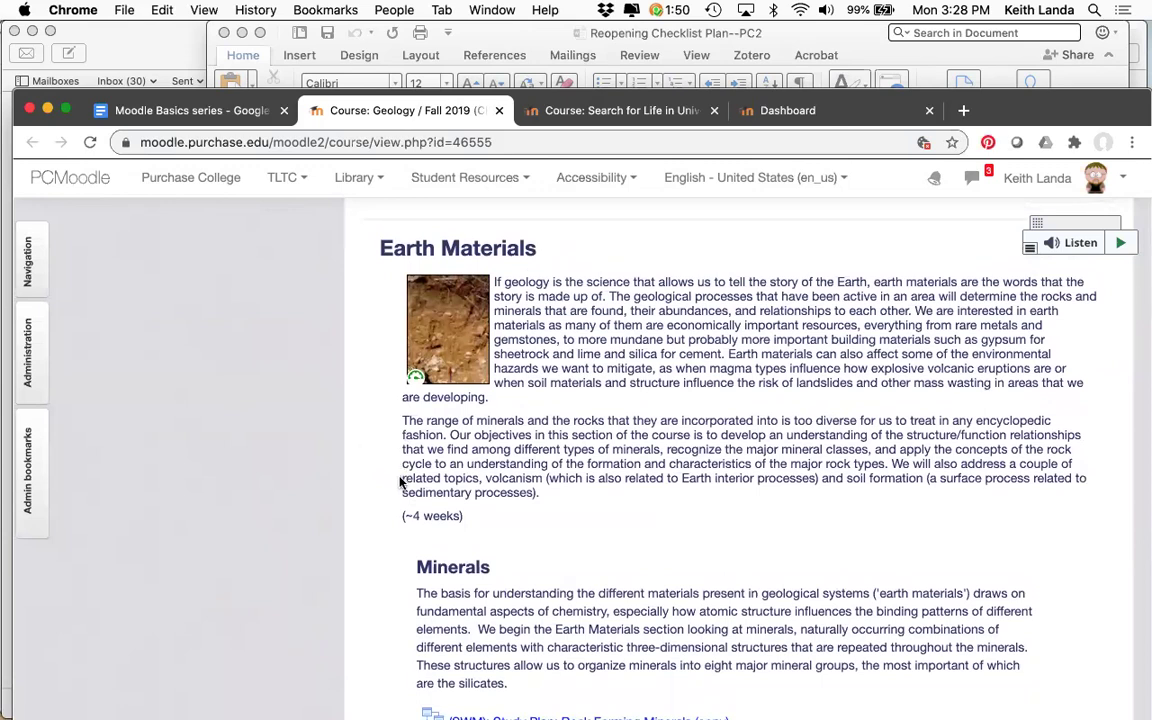
{"action": "scroll", "coordinate": [400, 482], "scroll_direction": "down", "scroll_amount": 3}
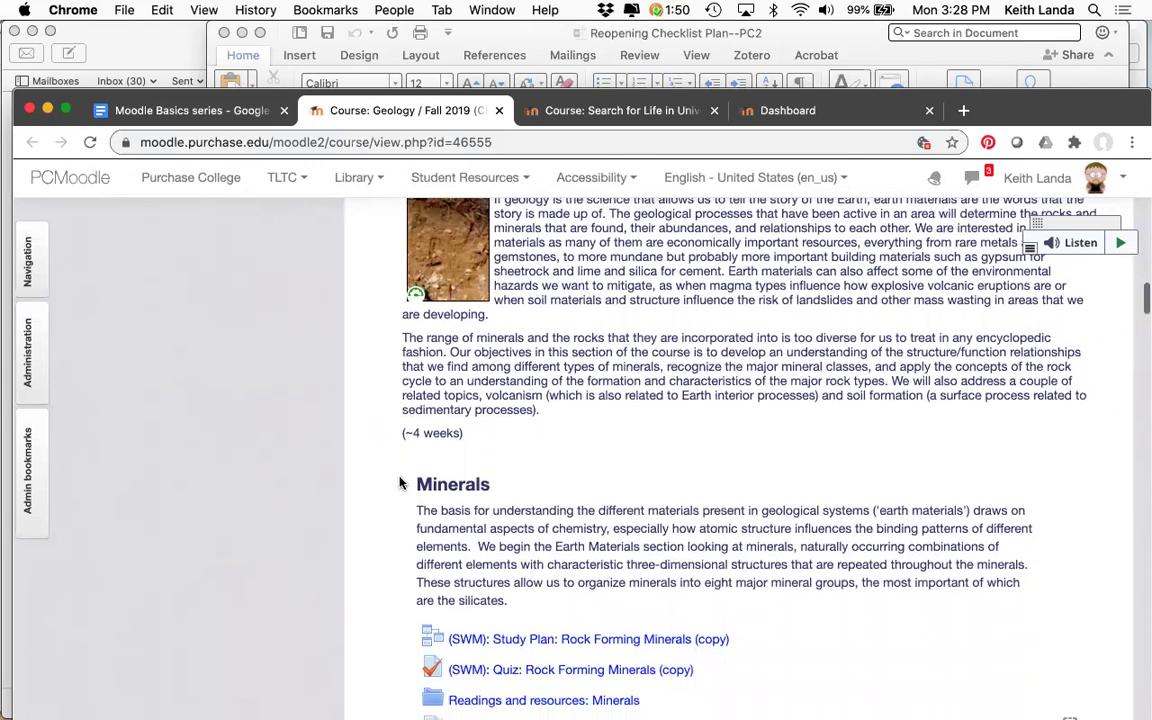
{"action": "scroll", "coordinate": [400, 482], "scroll_direction": "down", "scroll_amount": 5}
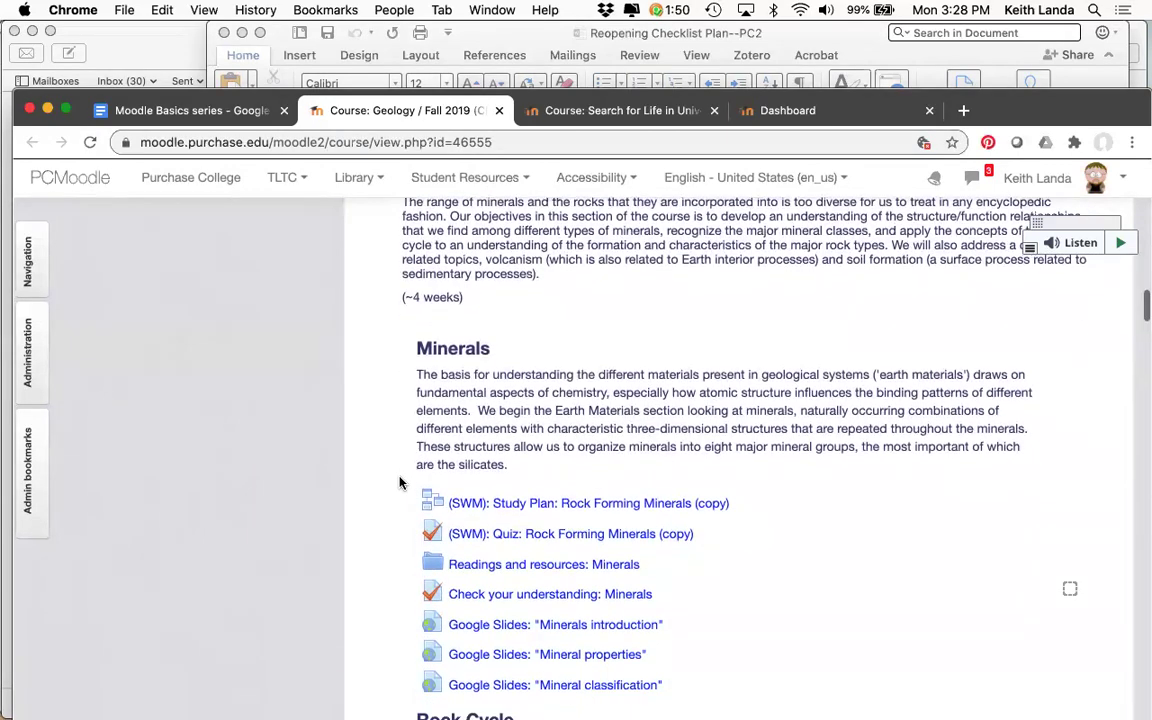
{"action": "scroll", "coordinate": [400, 482], "scroll_direction": "down", "scroll_amount": 13}
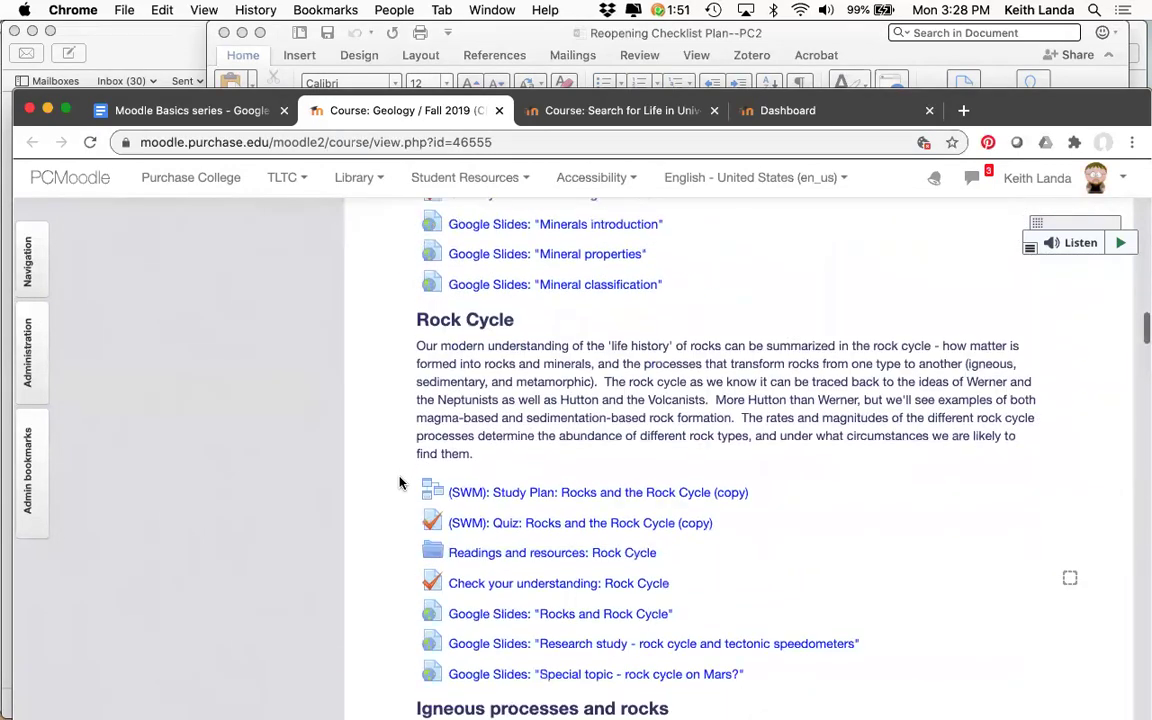
{"action": "scroll", "coordinate": [400, 482], "scroll_direction": "down", "scroll_amount": 16}
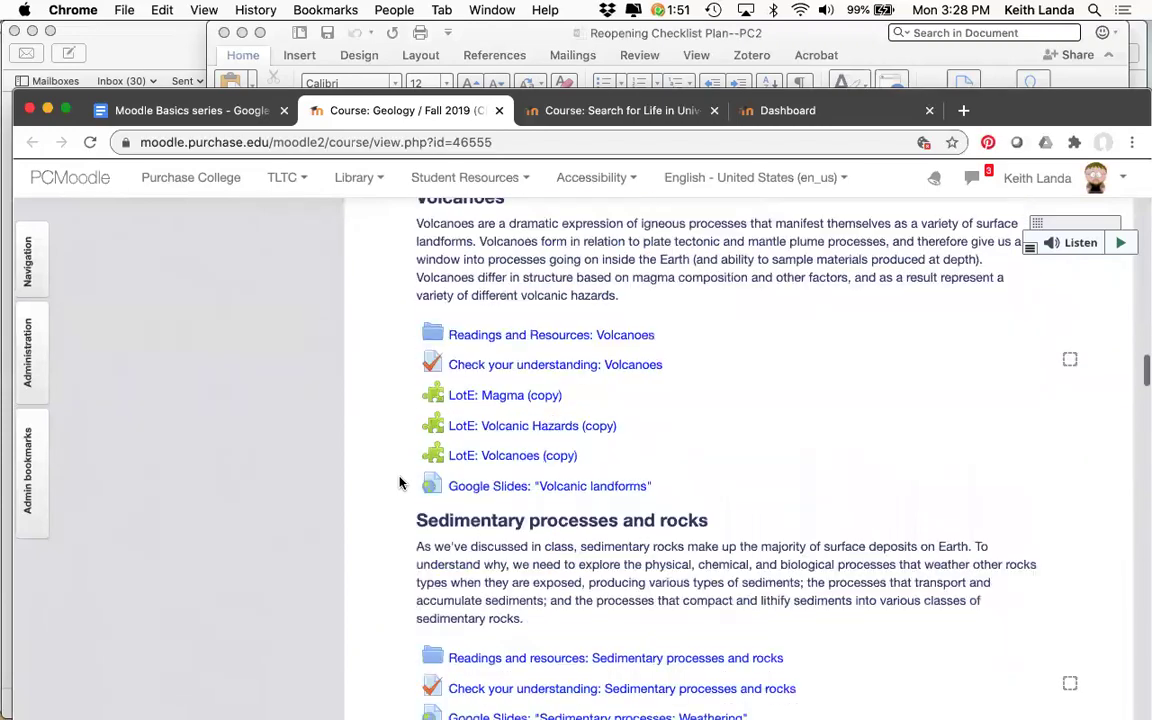
{"action": "scroll", "coordinate": [400, 482], "scroll_direction": "down", "scroll_amount": 4}
{"action": "scroll", "coordinate": [400, 482], "scroll_direction": "up", "scroll_amount": 16}
{"action": "scroll", "coordinate": [399, 483], "scroll_direction": "up", "scroll_amount": 13}
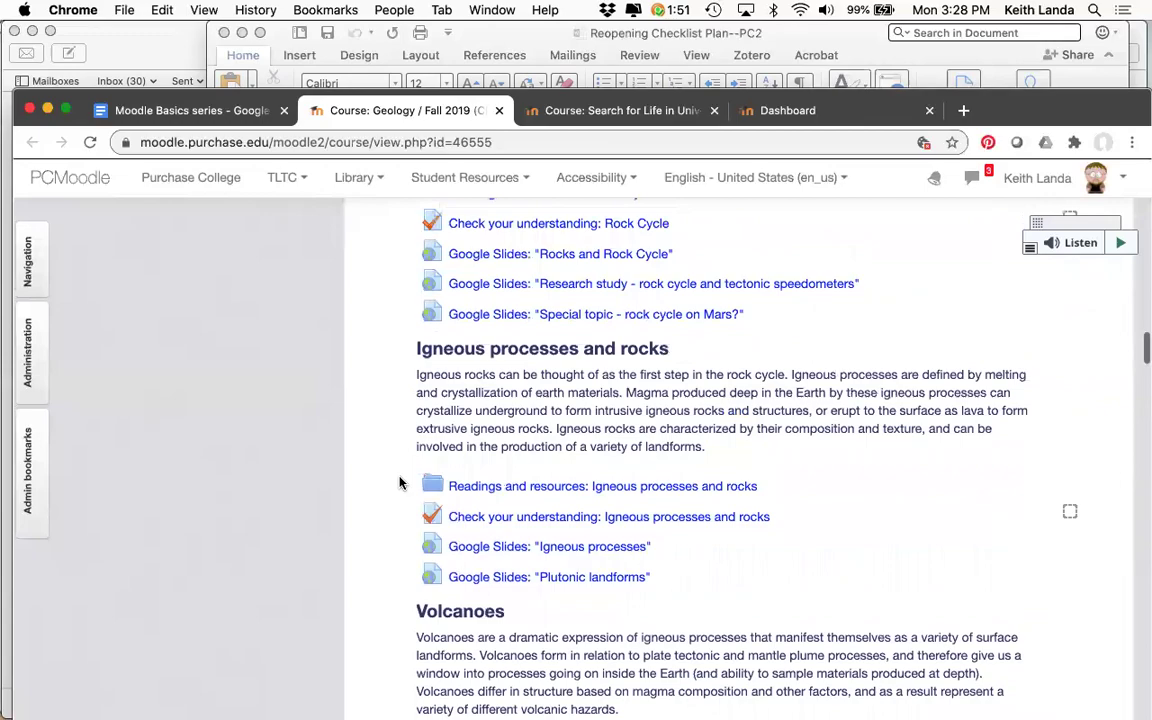
{"action": "scroll", "coordinate": [399, 483], "scroll_direction": "up", "scroll_amount": 11}
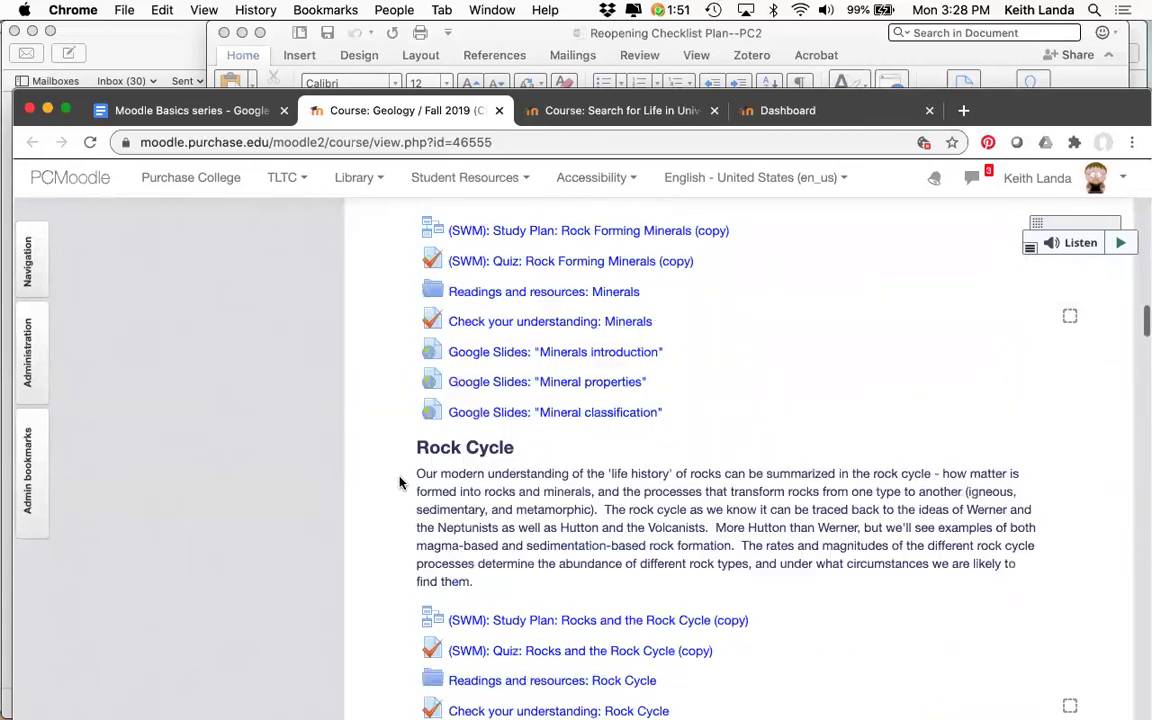
{"action": "scroll", "coordinate": [399, 483], "scroll_direction": "up", "scroll_amount": 6}
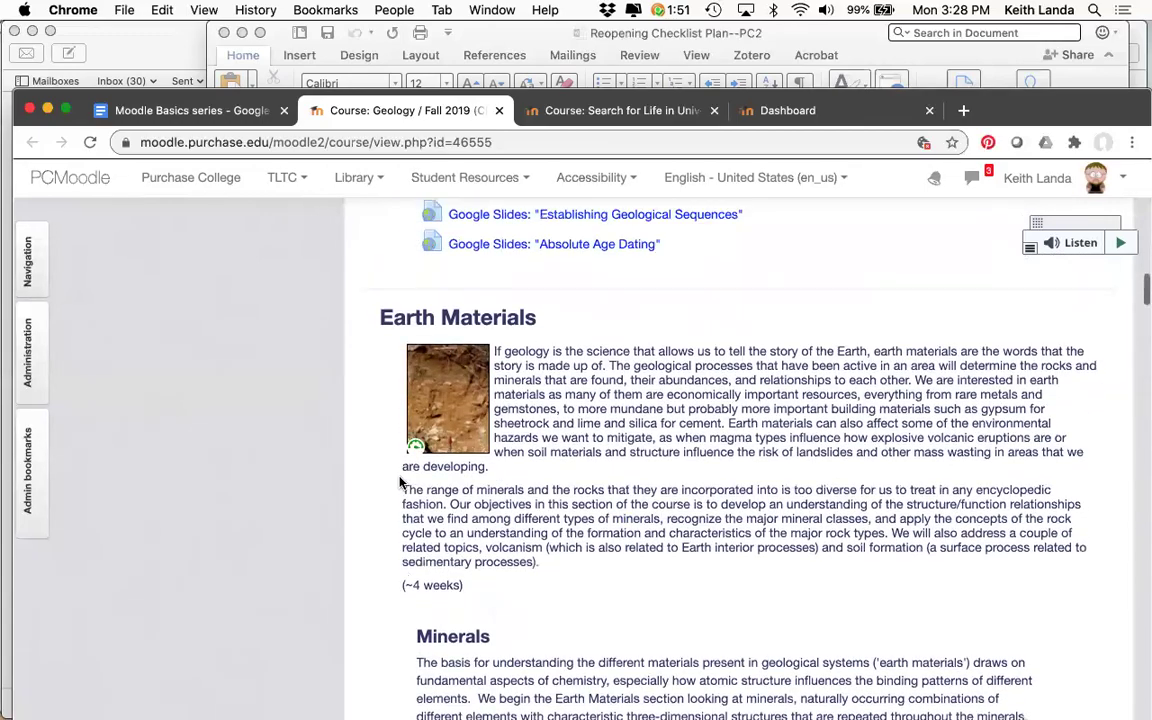
- Examine how the Geology course continues from Earth Materials through Internal Processes, Tectonics, and Structural Geology to Surface Processes, including each topic's duration in weeks
{"action": "scroll", "coordinate": [399, 483], "scroll_direction": "down", "scroll_amount": 2}
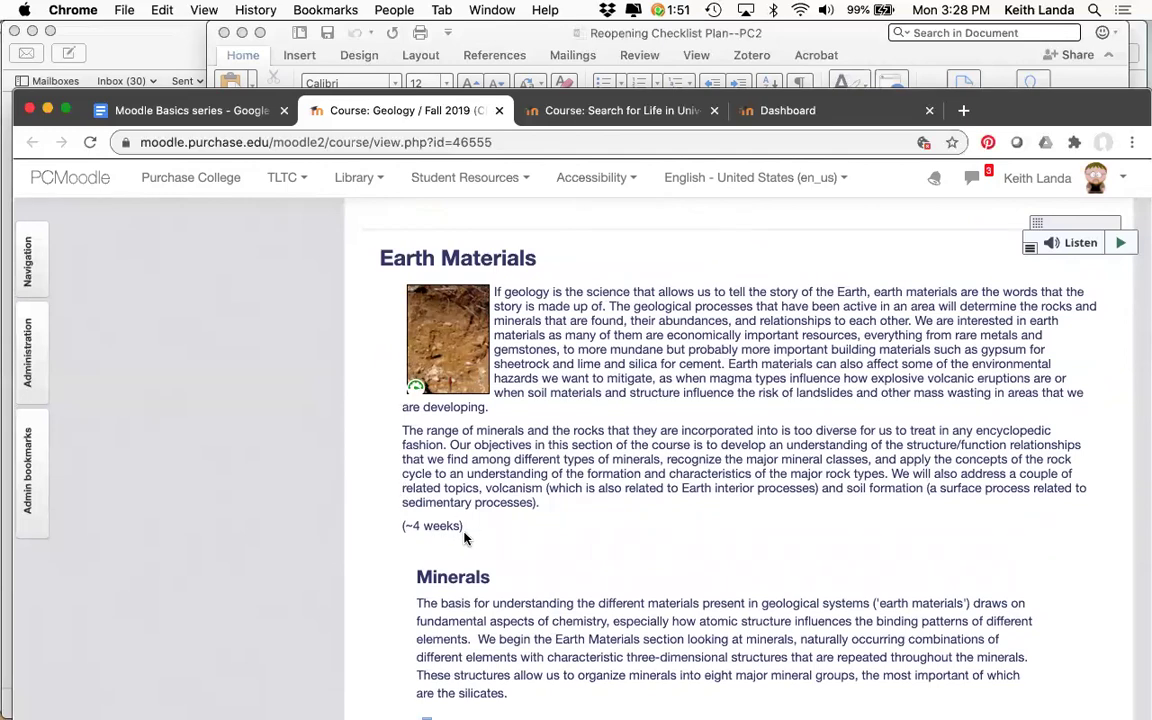
{"action": "scroll", "coordinate": [464, 539], "scroll_direction": "down", "scroll_amount": 20}
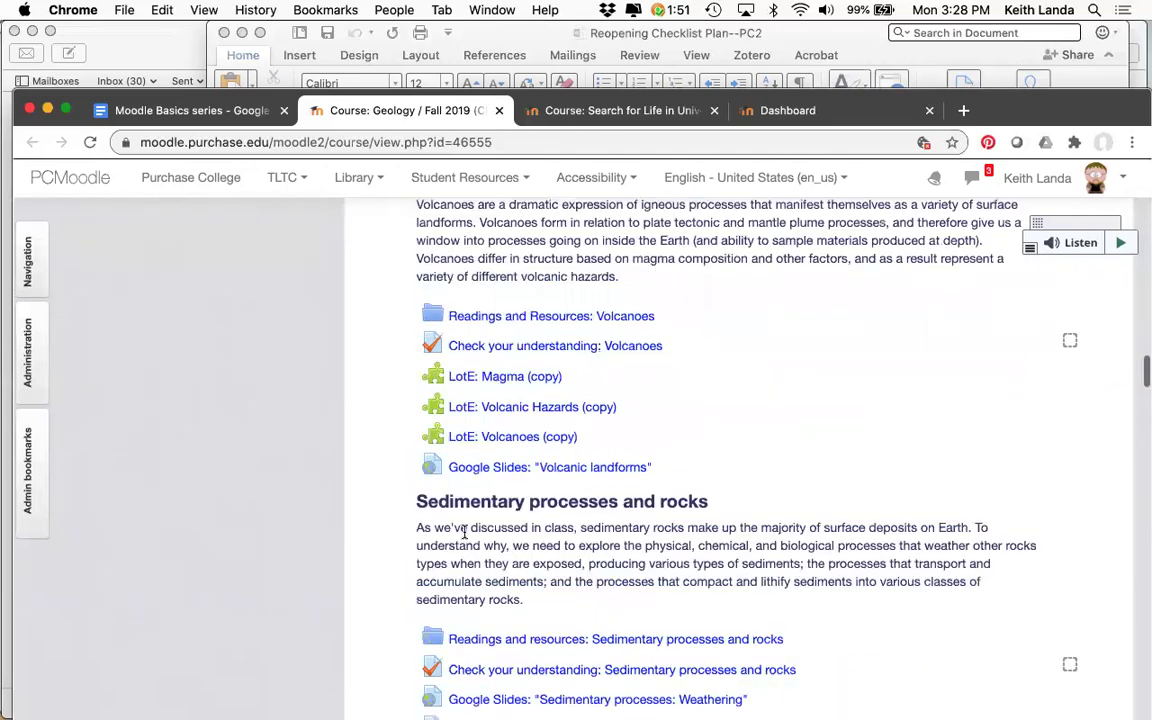
{"action": "scroll", "coordinate": [464, 539], "scroll_direction": "down", "scroll_amount": 12}
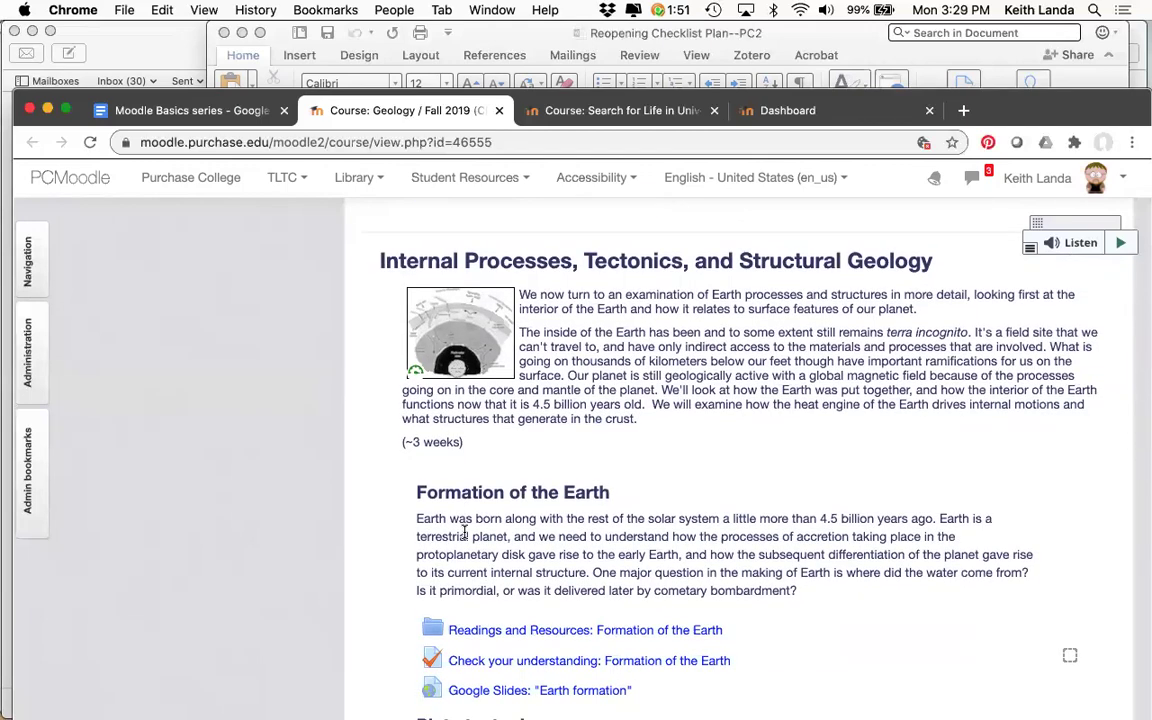
{"action": "scroll", "coordinate": [464, 535], "scroll_direction": "down", "scroll_amount": 1}
{"action": "scroll", "coordinate": [464, 539], "scroll_direction": "down", "scroll_amount": 10}
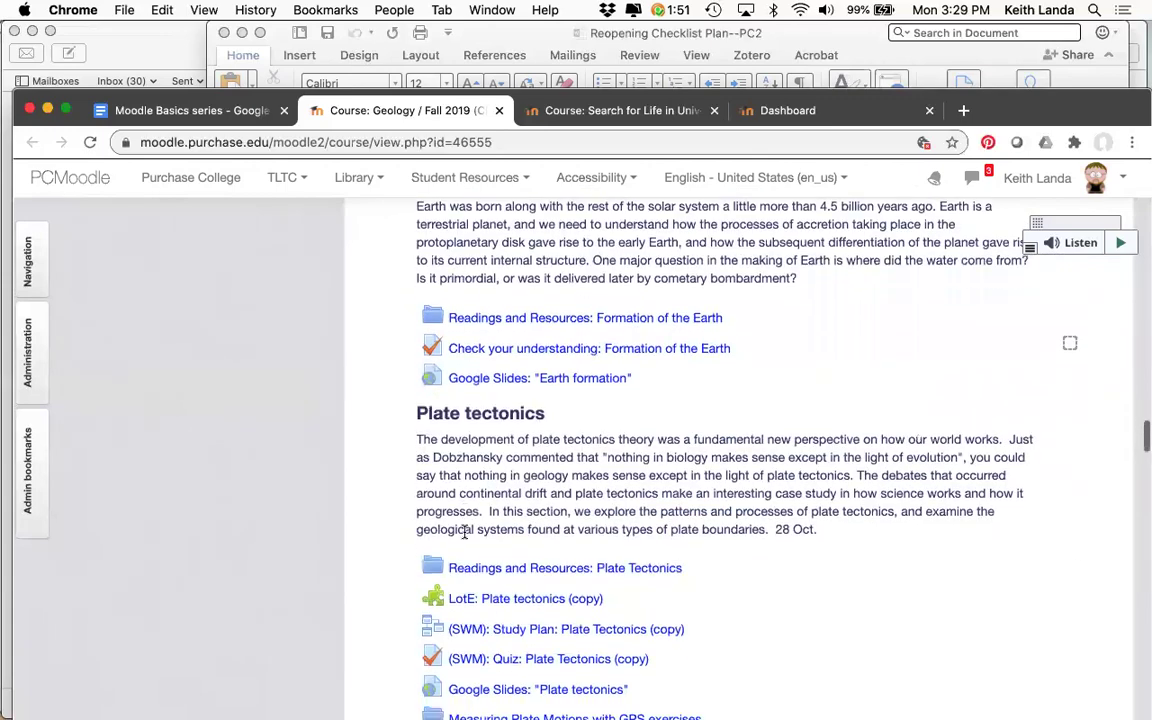
{"action": "scroll", "coordinate": [464, 539], "scroll_direction": "down", "scroll_amount": 16}
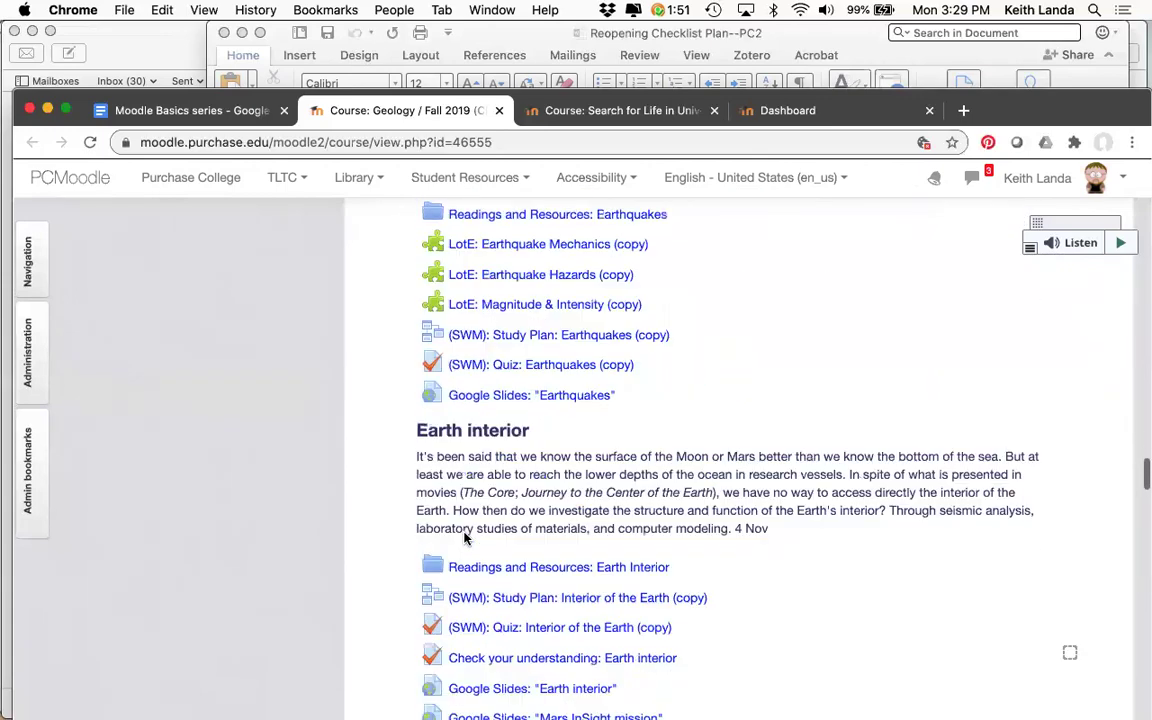
{"action": "scroll", "coordinate": [464, 535], "scroll_direction": "down", "scroll_amount": 12}
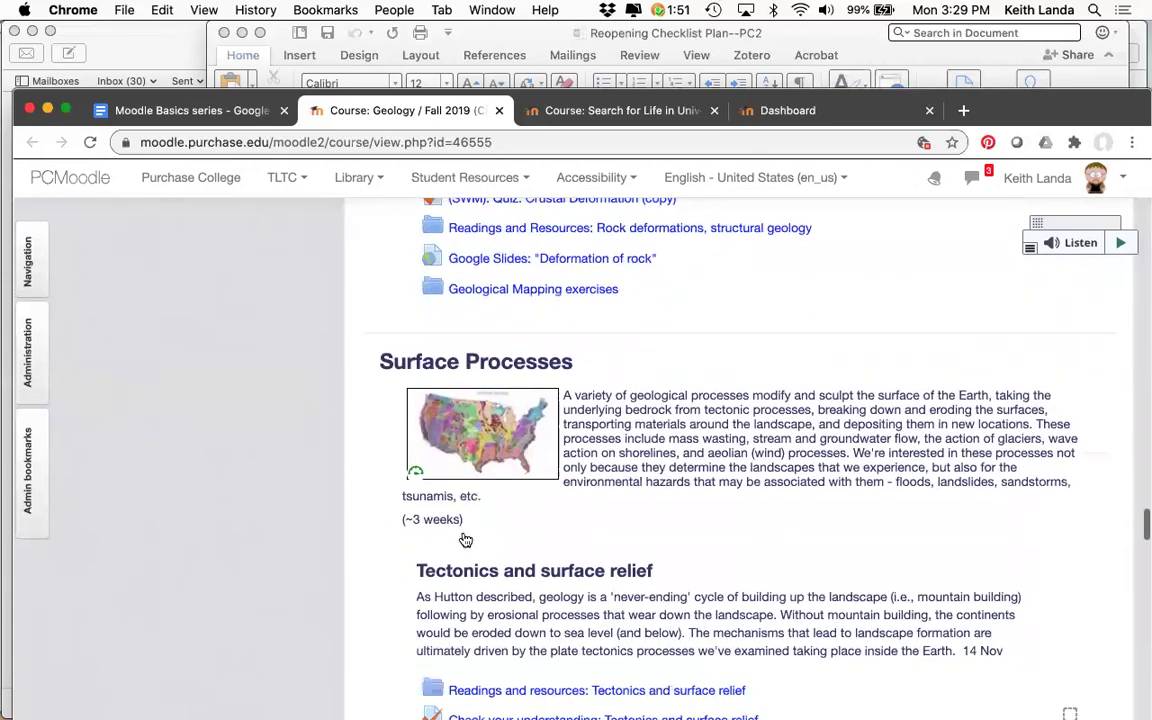
{"action": "scroll", "coordinate": [464, 533], "scroll_direction": "down", "scroll_amount": 1}
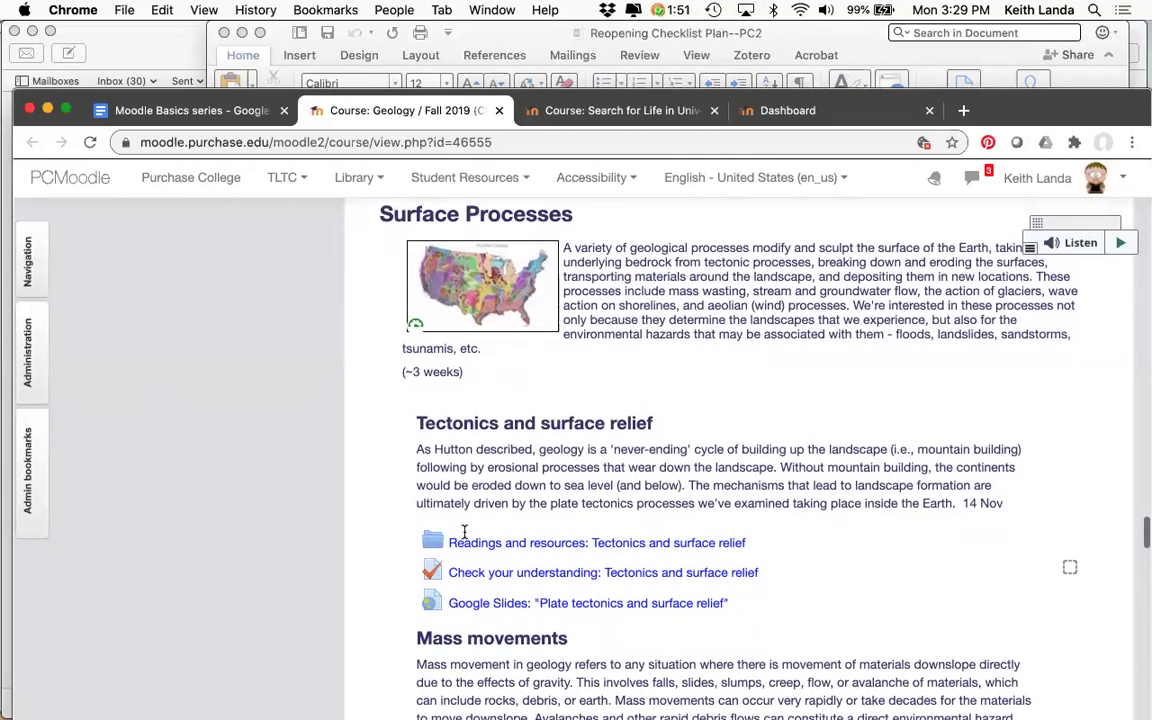
{"action": "scroll", "coordinate": [464, 532], "scroll_direction": "up", "scroll_amount": 1}
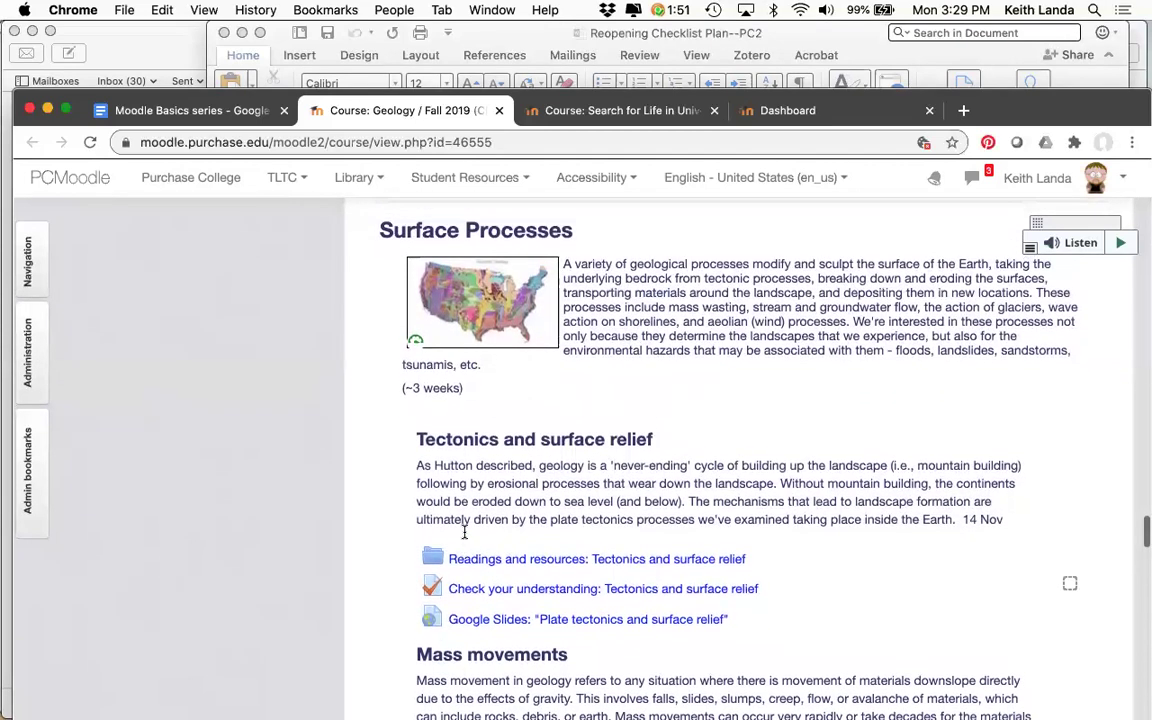
{"action": "scroll", "coordinate": [464, 538], "scroll_direction": "down", "scroll_amount": 6}
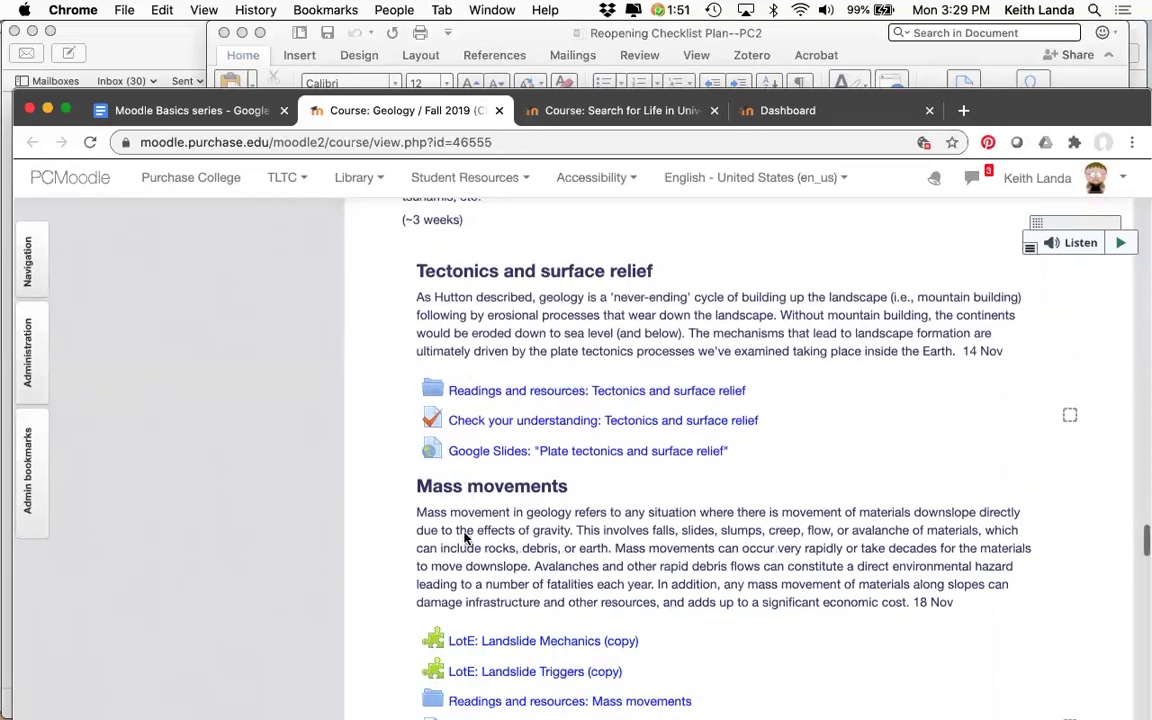
{"action": "scroll", "coordinate": [464, 538], "scroll_direction": "down", "scroll_amount": 9}
- Return to the Internal Processes, Tectonics, and Structural Geology topic and review its Formation of the Earth and Plate tectonics subtopics with their resources
{"action": "scroll", "coordinate": [464, 538], "scroll_direction": "up", "scroll_amount": 18}
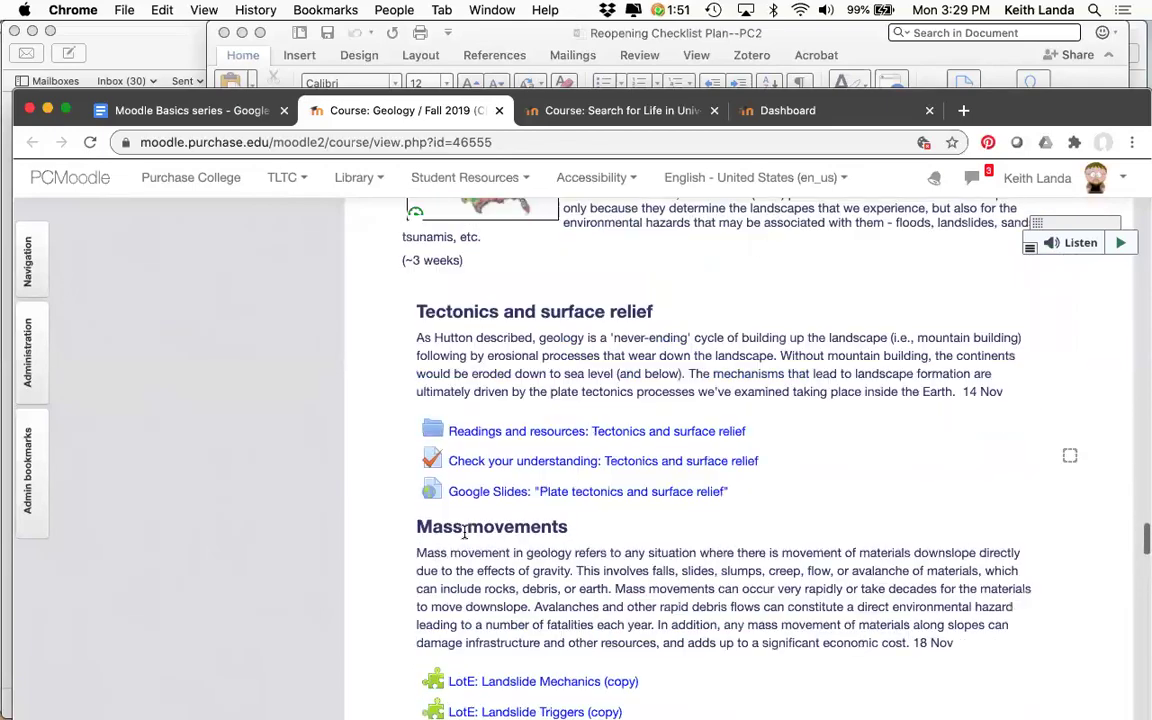
{"action": "scroll", "coordinate": [464, 538], "scroll_direction": "up", "scroll_amount": 20}
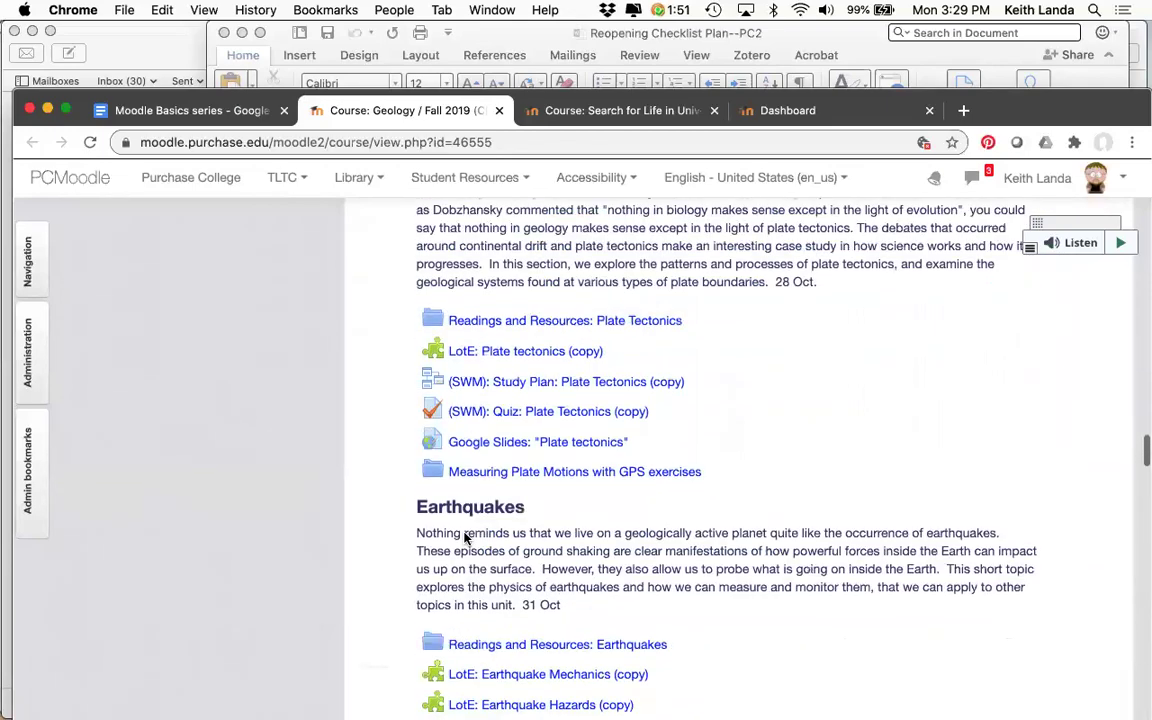
{"action": "scroll", "coordinate": [464, 538], "scroll_direction": "up", "scroll_amount": 9}
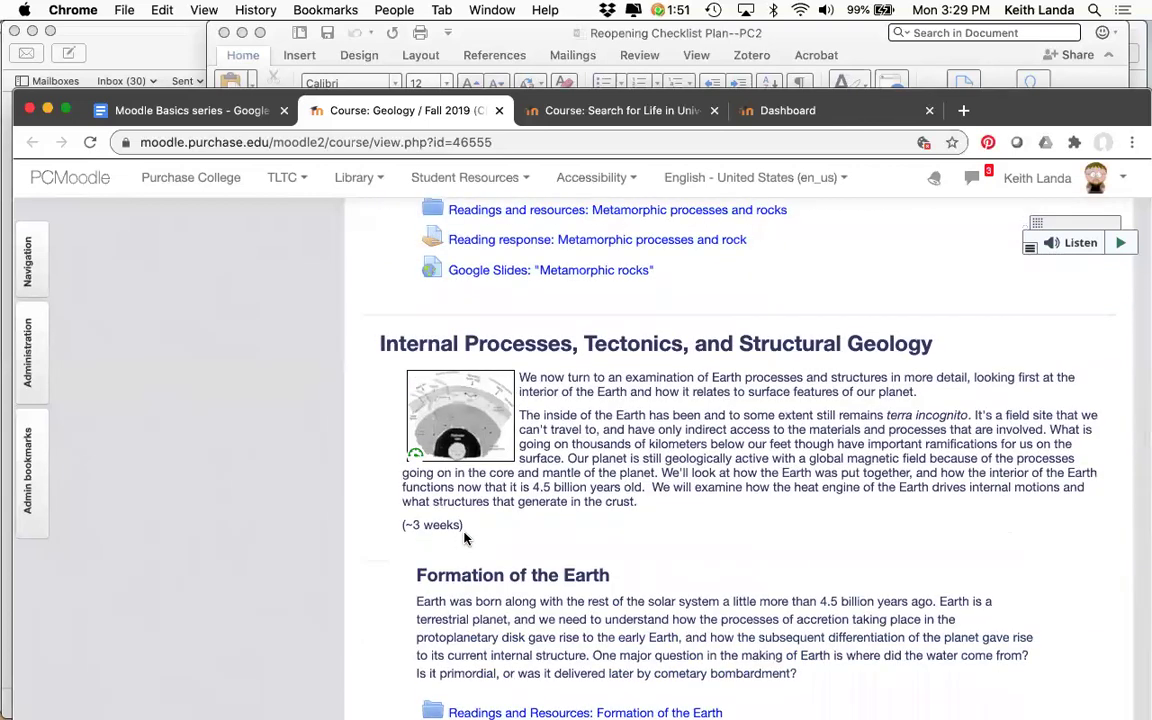
{"action": "scroll", "coordinate": [464, 538], "scroll_direction": "down", "scroll_amount": 1}
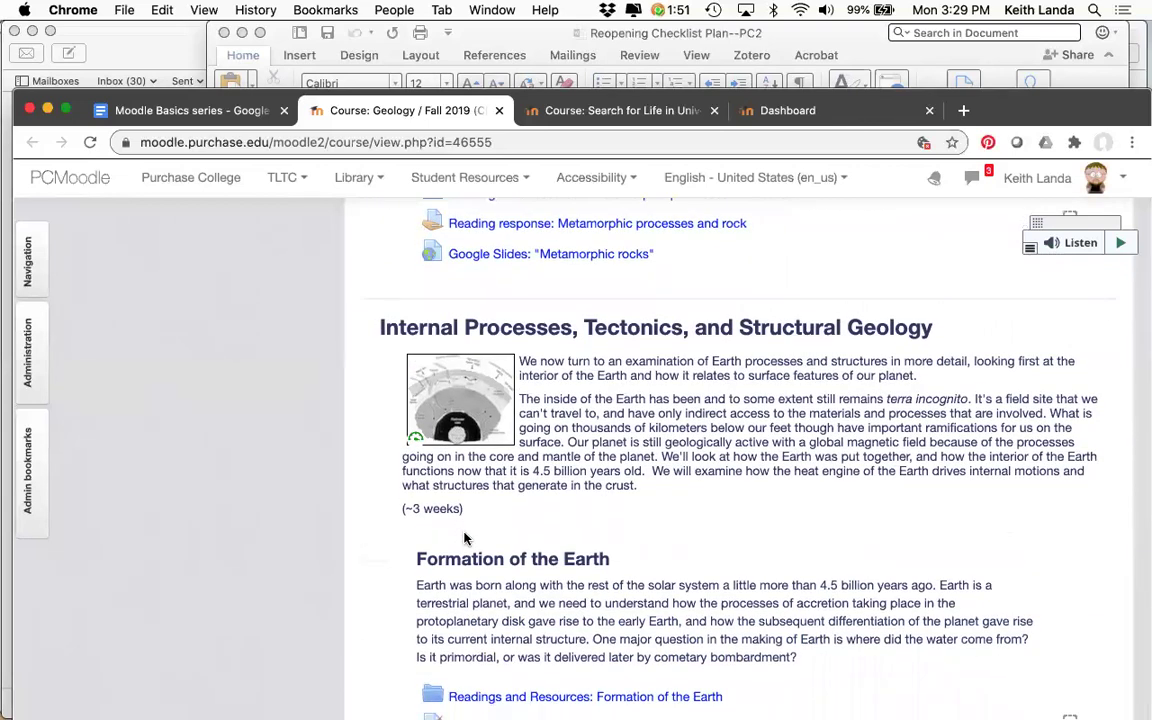
{"action": "scroll", "coordinate": [464, 538], "scroll_direction": "down", "scroll_amount": 3}
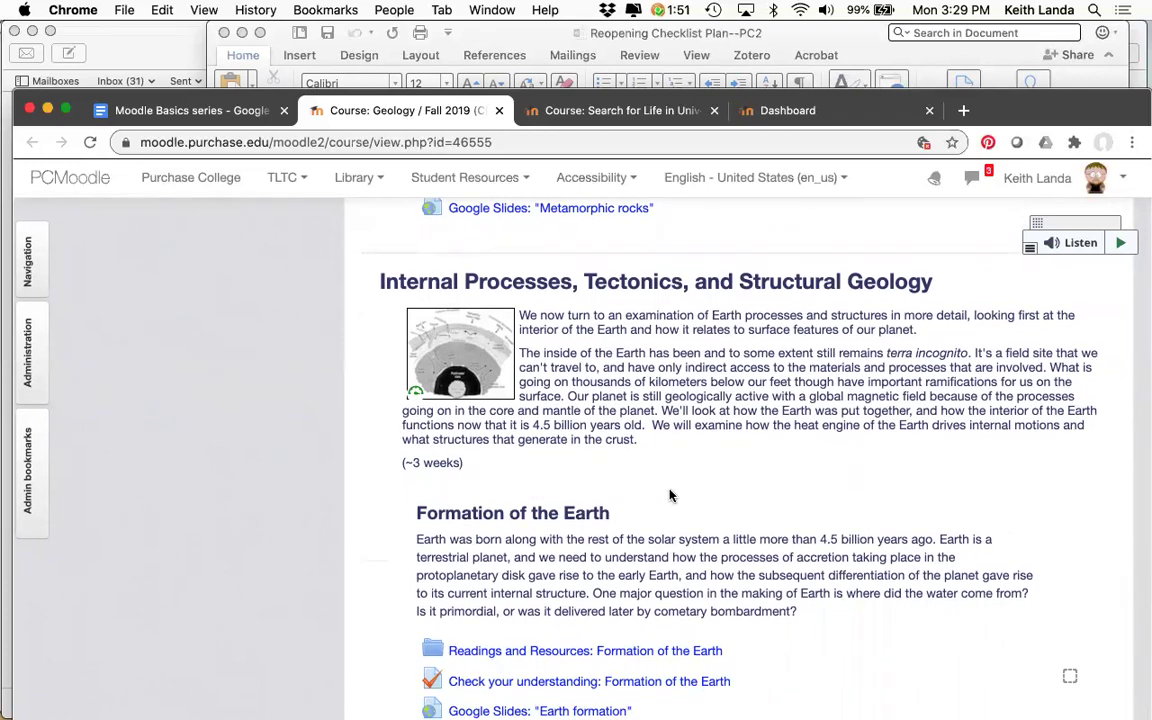
{"action": "scroll", "coordinate": [670, 495], "scroll_direction": "down", "scroll_amount": 4}
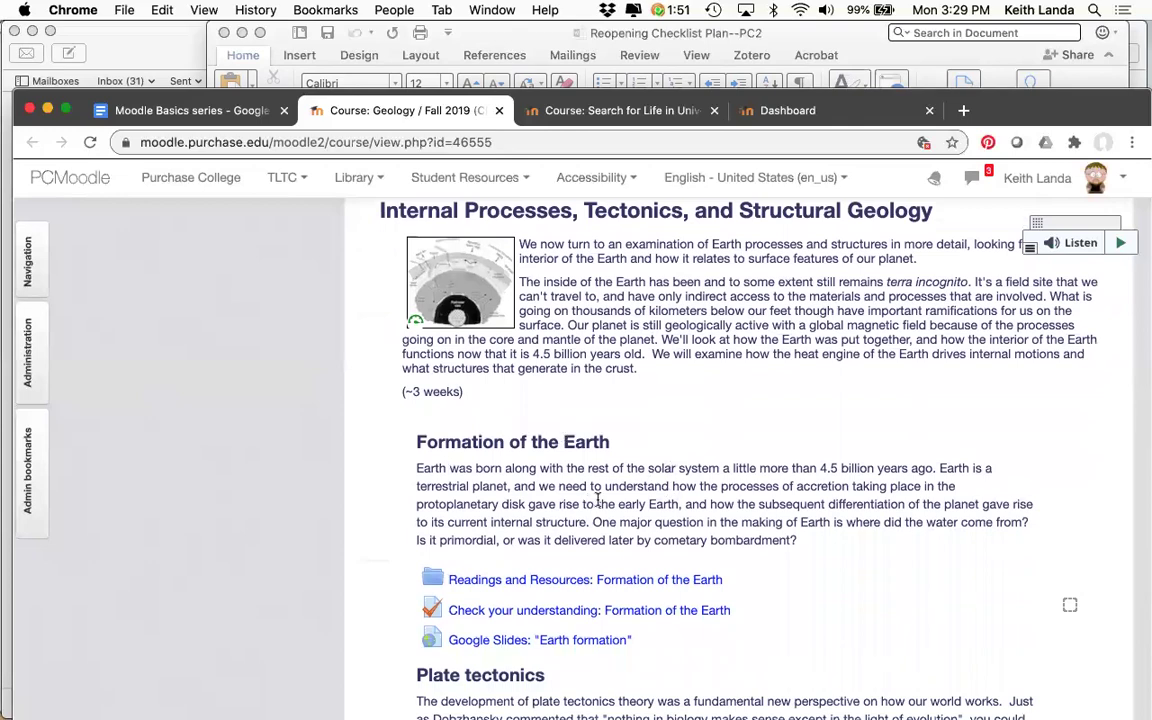
{"action": "scroll", "coordinate": [664, 535], "scroll_direction": "down", "scroll_amount": 5}
{"action": "scroll", "coordinate": [664, 539], "scroll_direction": "down", "scroll_amount": 1}
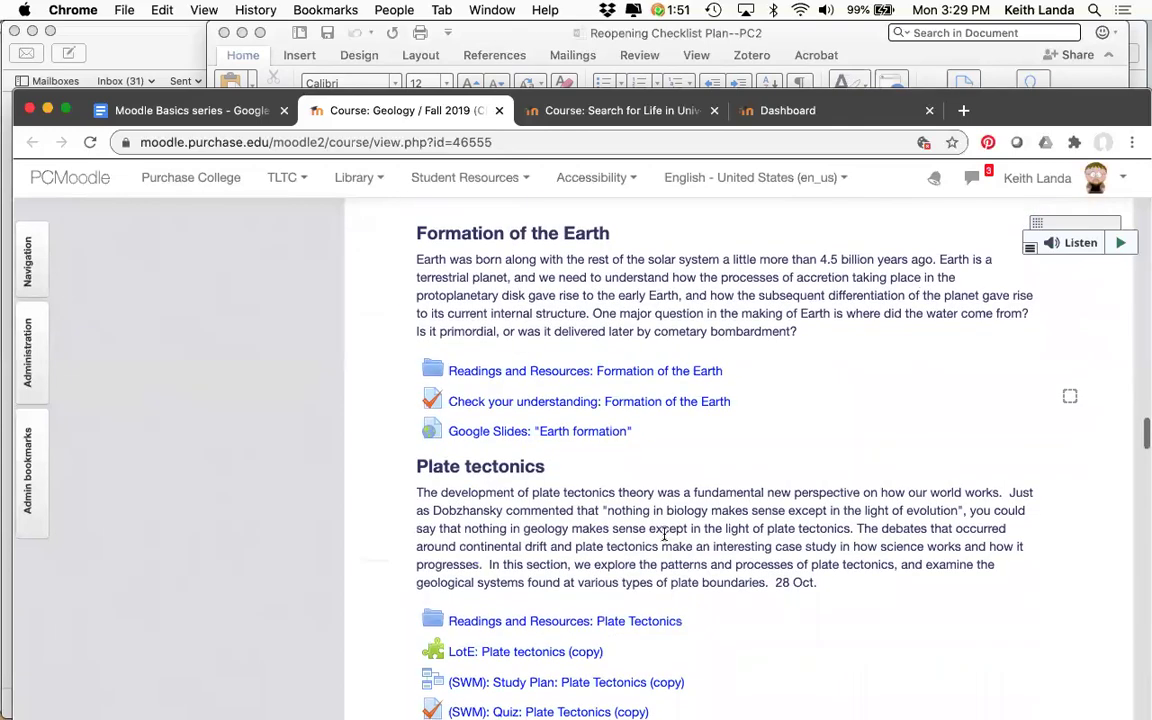
{"action": "scroll", "coordinate": [664, 539], "scroll_direction": "up", "scroll_amount": 3}
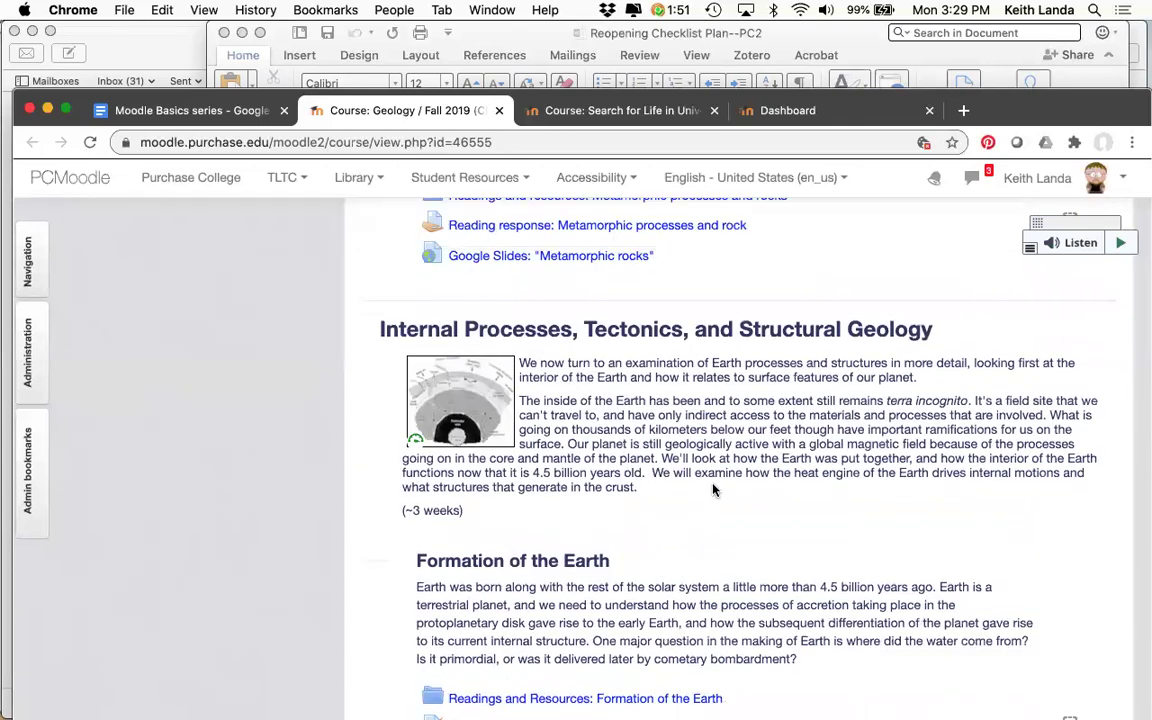
{"action": "scroll", "coordinate": [664, 539], "scroll_direction": "down", "scroll_amount": 5}
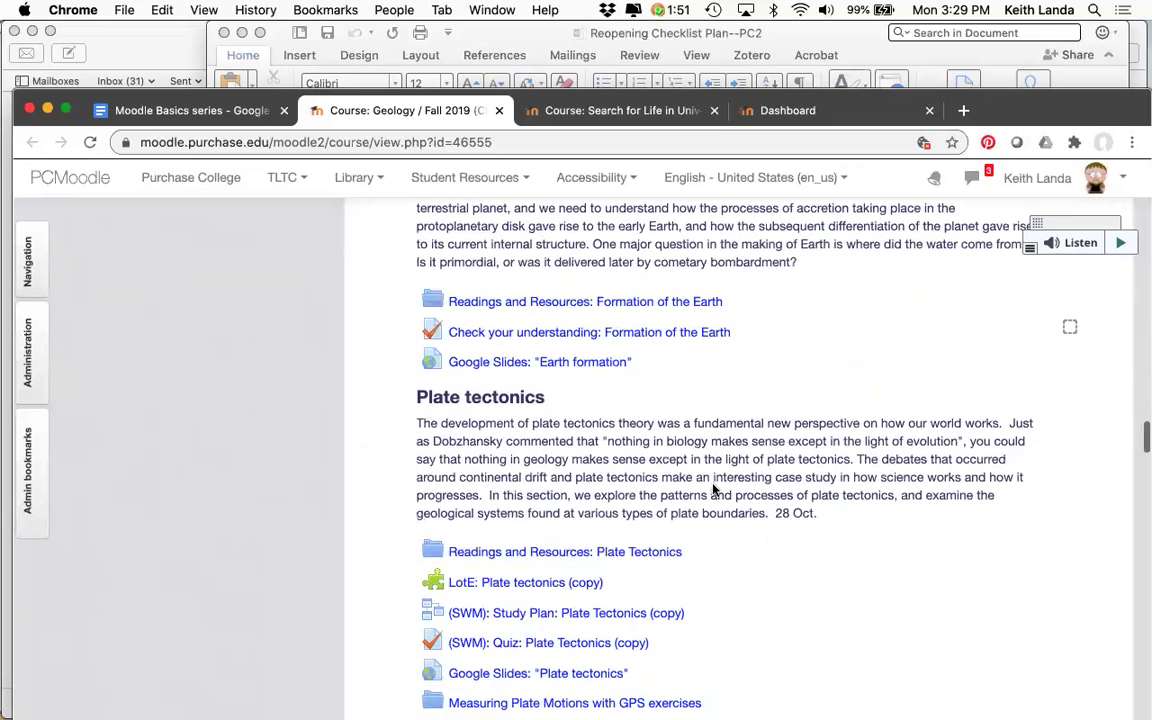
{"action": "scroll", "coordinate": [645, 440], "scroll_direction": "down", "scroll_amount": 1}
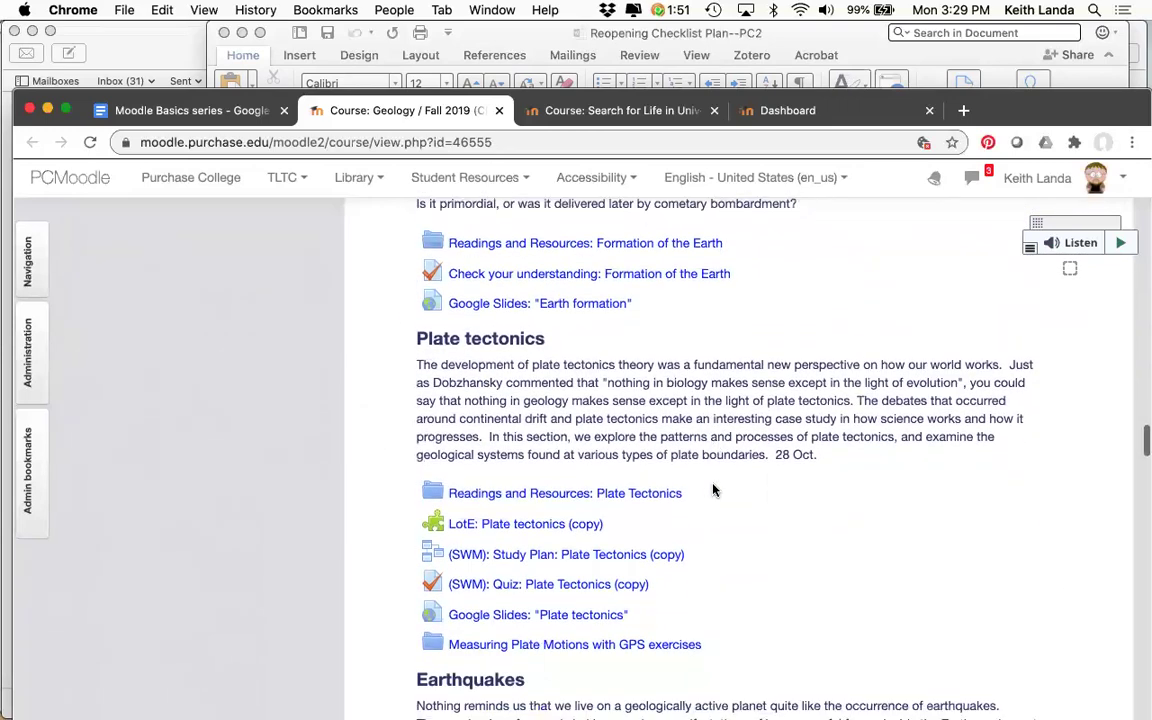
- Open the Search for Life in the Universe / Summer 2017 separate-pages example from the Moodle Basics series outline and view its first module summaries
{"action": "left_click", "coordinate": [180, 110]}
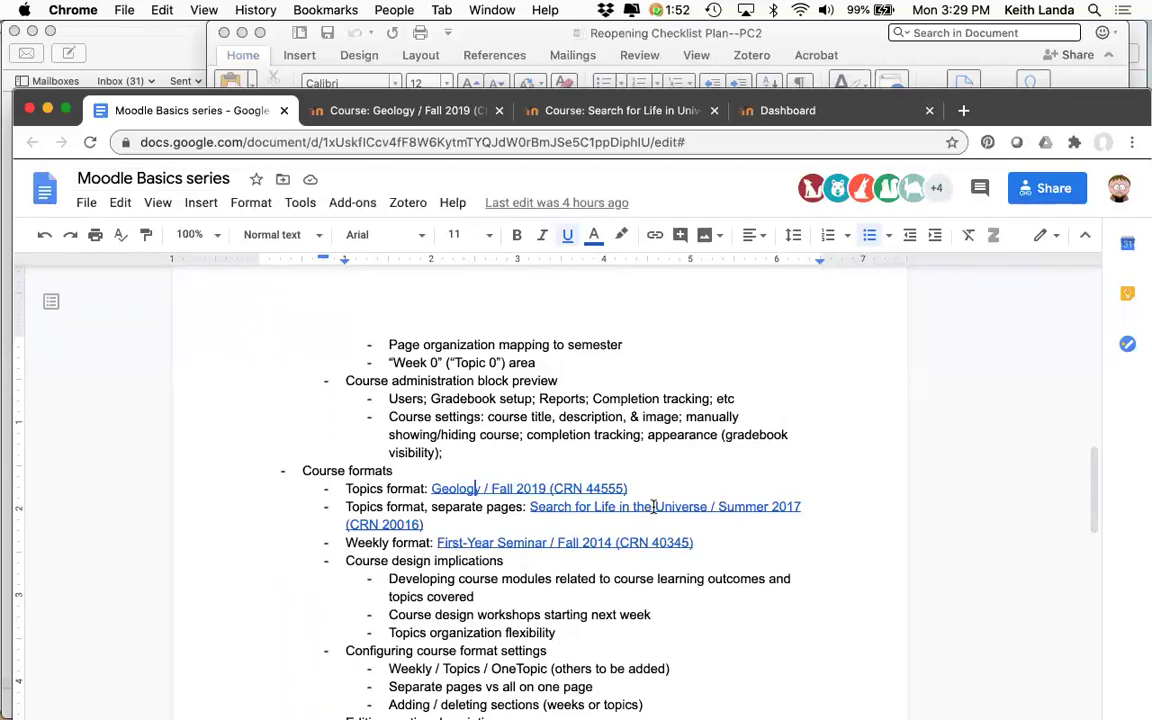
{"action": "left_click", "coordinate": [520, 542]}
{"action": "left_click", "coordinate": [637, 553]}
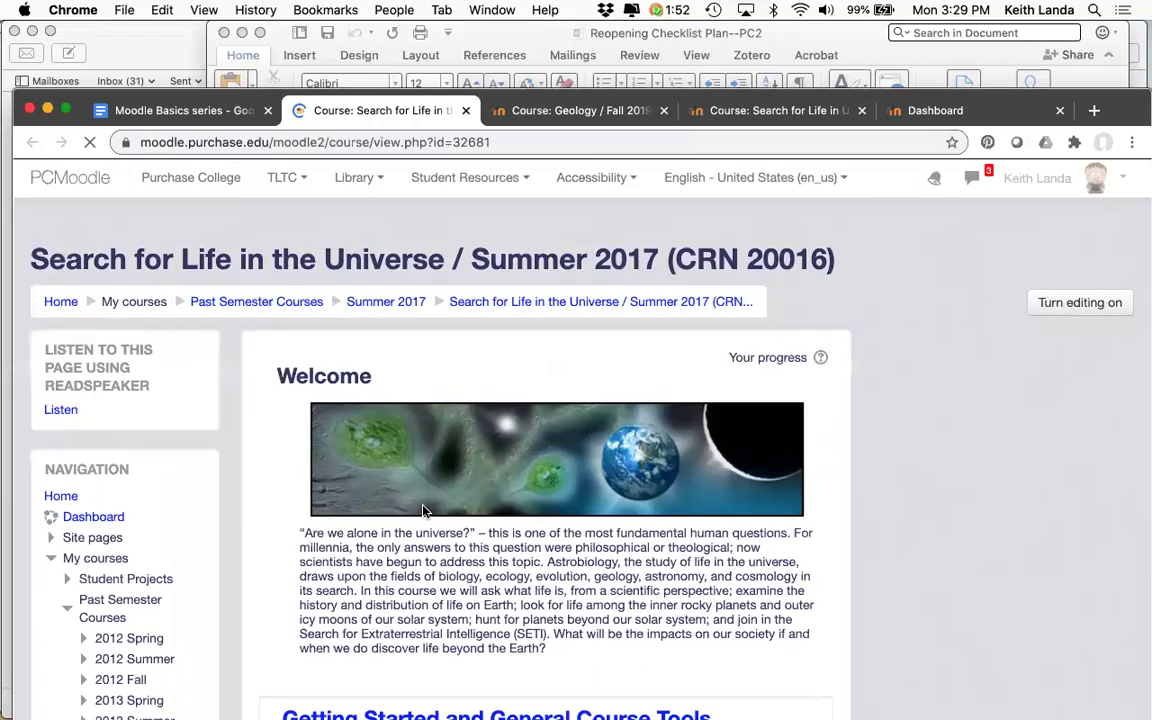
{"action": "scroll", "coordinate": [423, 511], "scroll_direction": "down", "scroll_amount": 3}
{"action": "scroll", "coordinate": [423, 511], "scroll_direction": "down", "scroll_amount": 2}
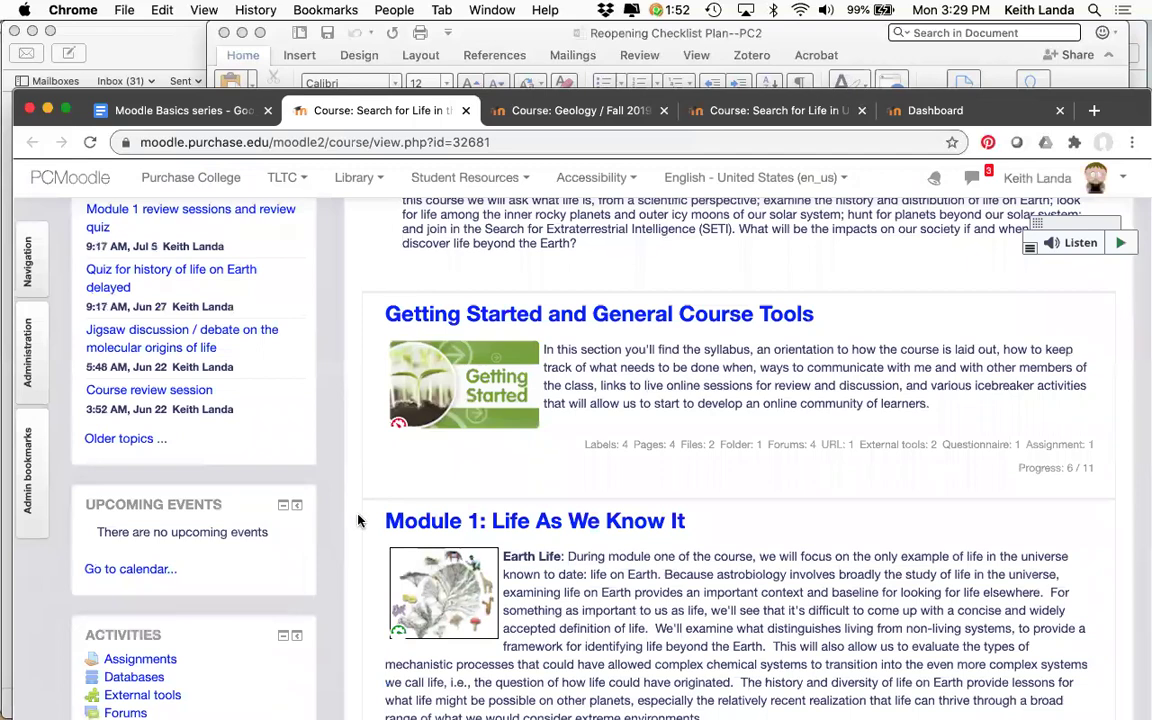
{"action": "scroll", "coordinate": [358, 520], "scroll_direction": "down", "scroll_amount": 2}
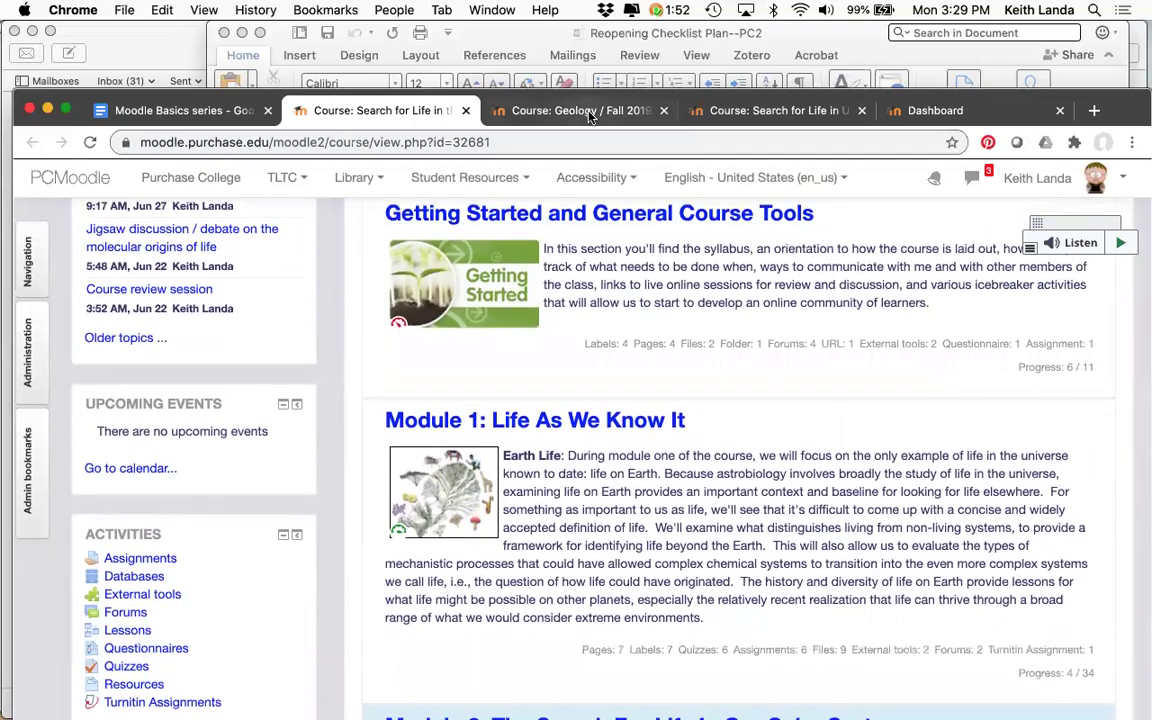
- Return to the Geology course and examine the length of its single page, through Surface Processes to the hidden Living on the Edge and Waymaker sections
{"action": "left_click", "coordinate": [533, 110]}
{"action": "scroll", "coordinate": [606, 386], "scroll_direction": "up", "scroll_amount": 5}
{"action": "scroll", "coordinate": [608, 390], "scroll_direction": "down", "scroll_amount": 4}
{"action": "scroll", "coordinate": [609, 393], "scroll_direction": "down", "scroll_amount": 8}
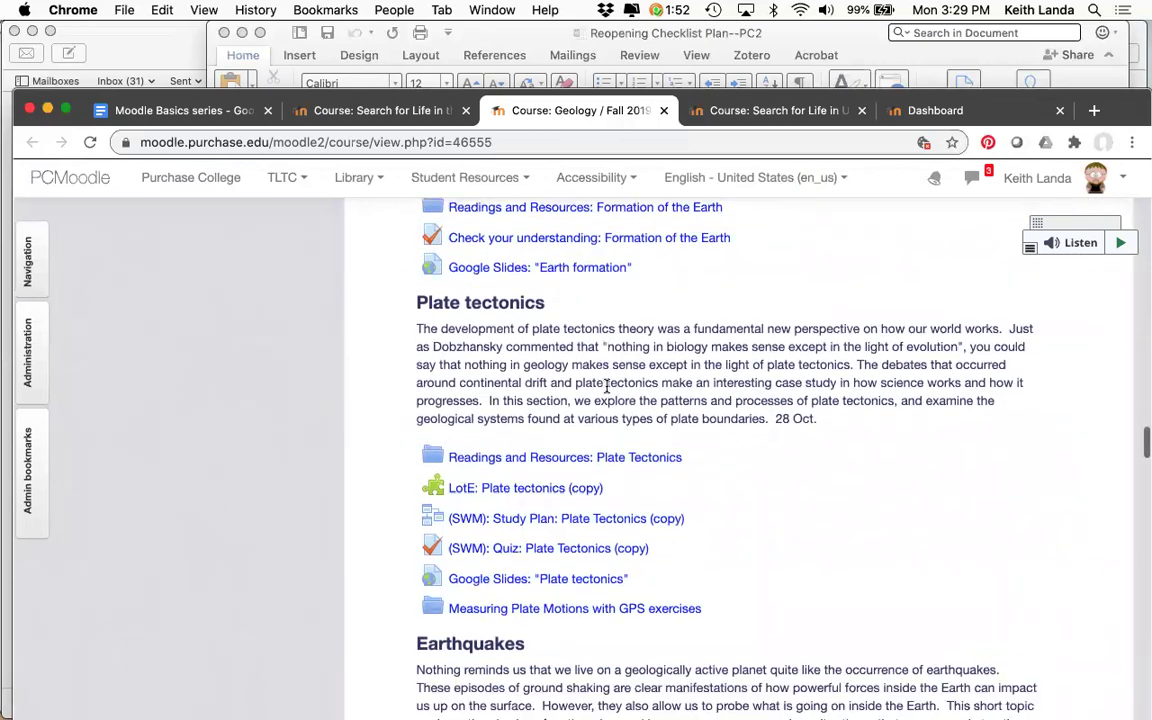
{"action": "scroll", "coordinate": [609, 393], "scroll_direction": "down", "scroll_amount": 8}
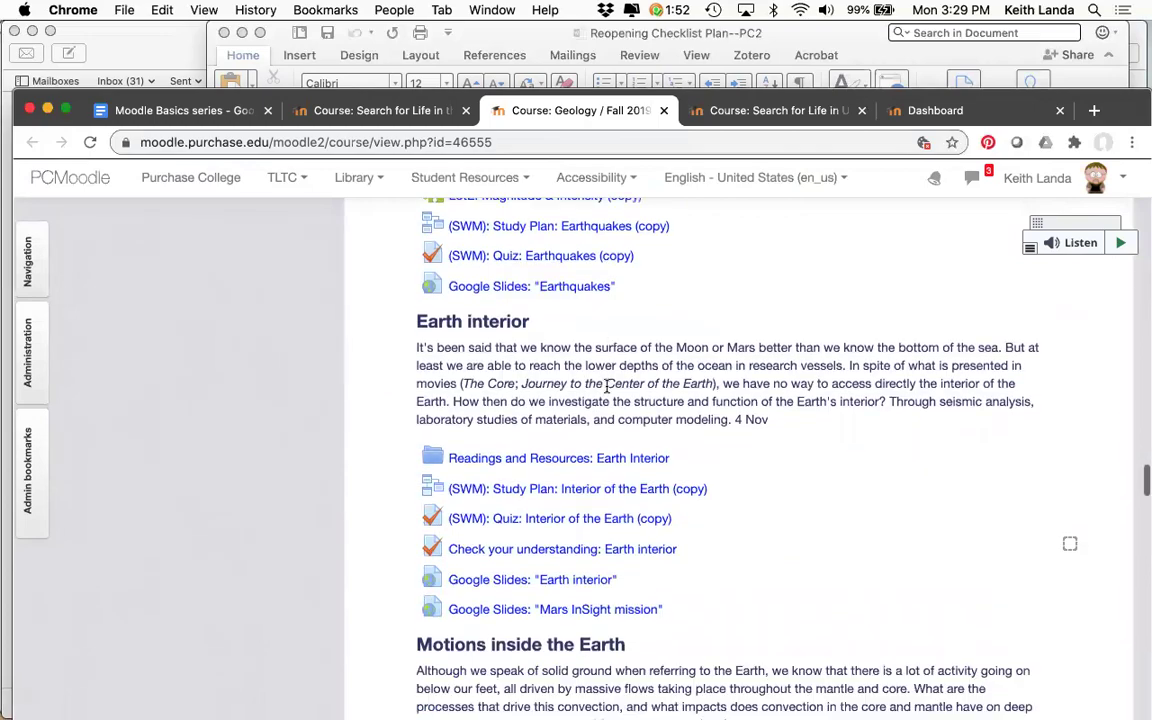
{"action": "scroll", "coordinate": [609, 393], "scroll_direction": "down", "scroll_amount": 10}
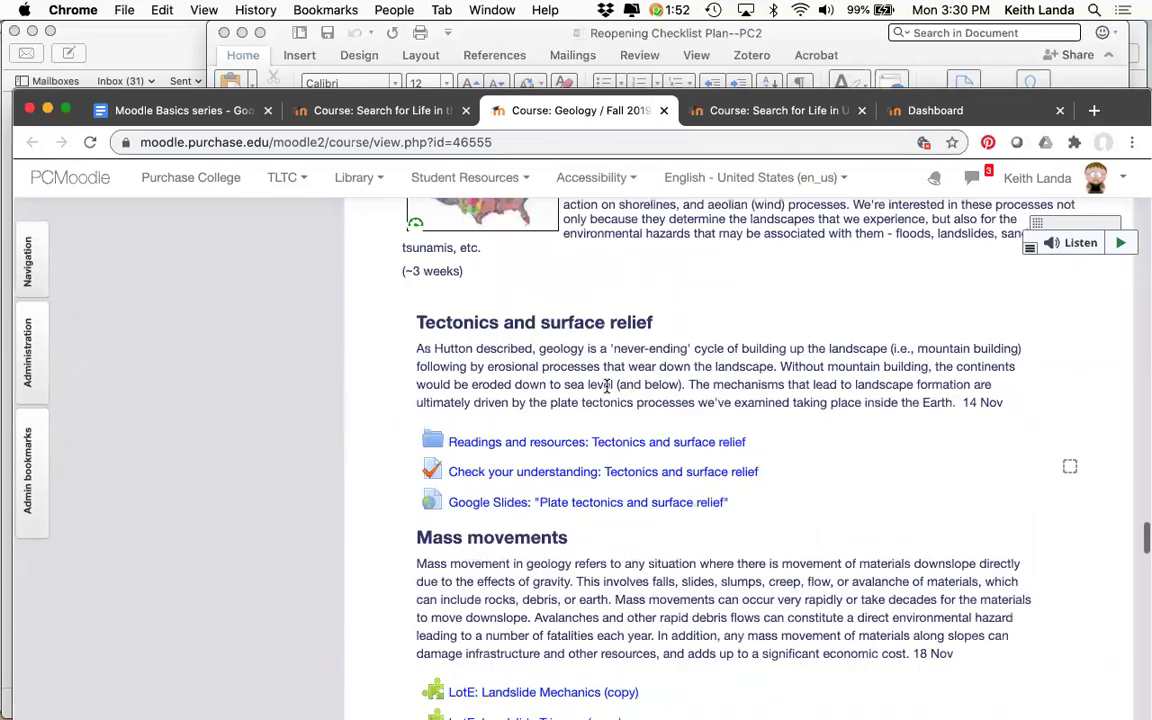
{"action": "scroll", "coordinate": [606, 386], "scroll_direction": "down", "scroll_amount": 7}
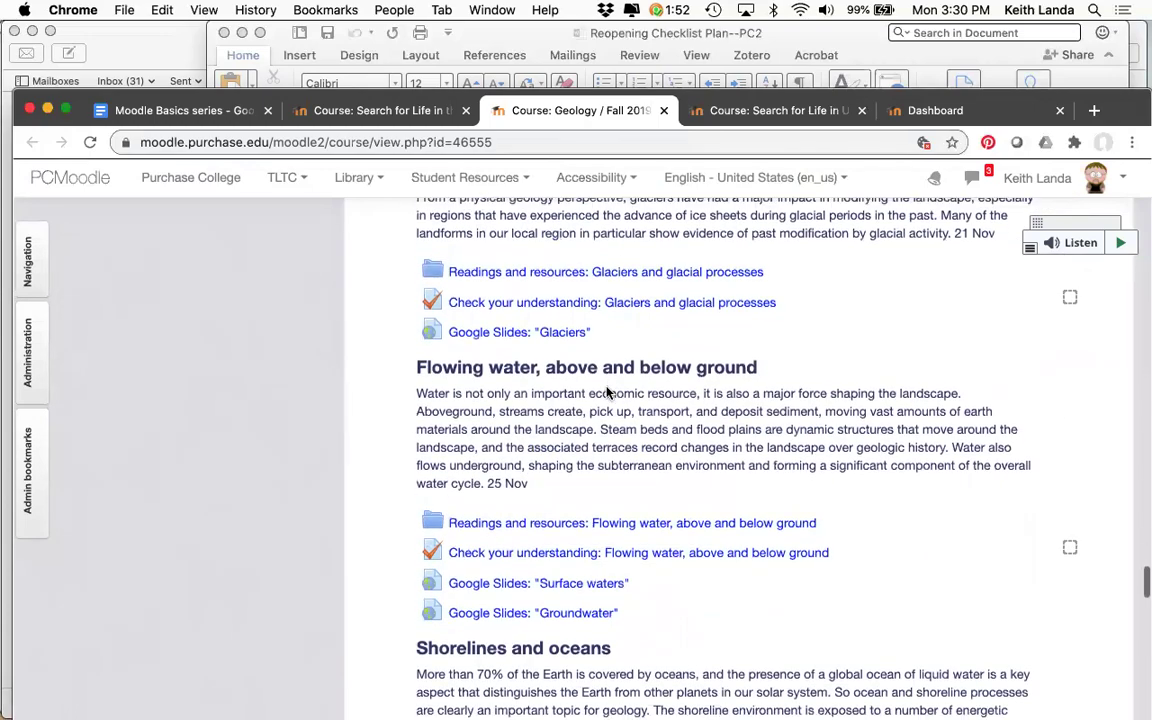
{"action": "scroll", "coordinate": [606, 386], "scroll_direction": "down", "scroll_amount": 8}
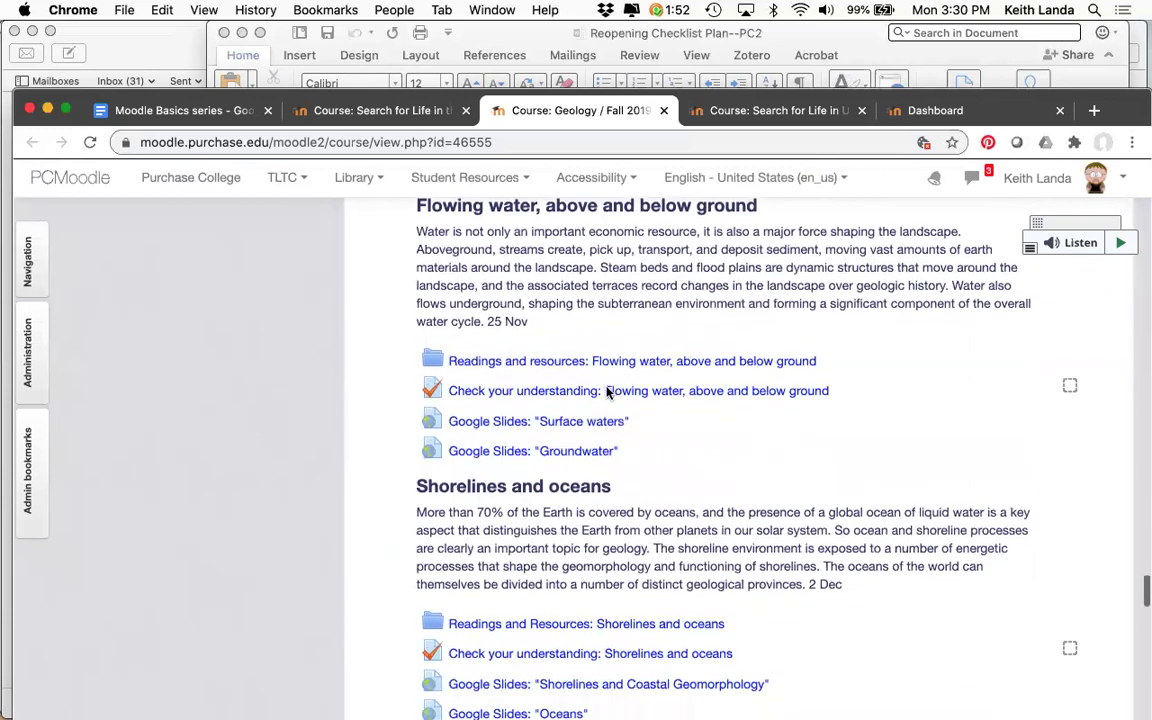
{"action": "scroll", "coordinate": [606, 387], "scroll_direction": "down", "scroll_amount": 8}
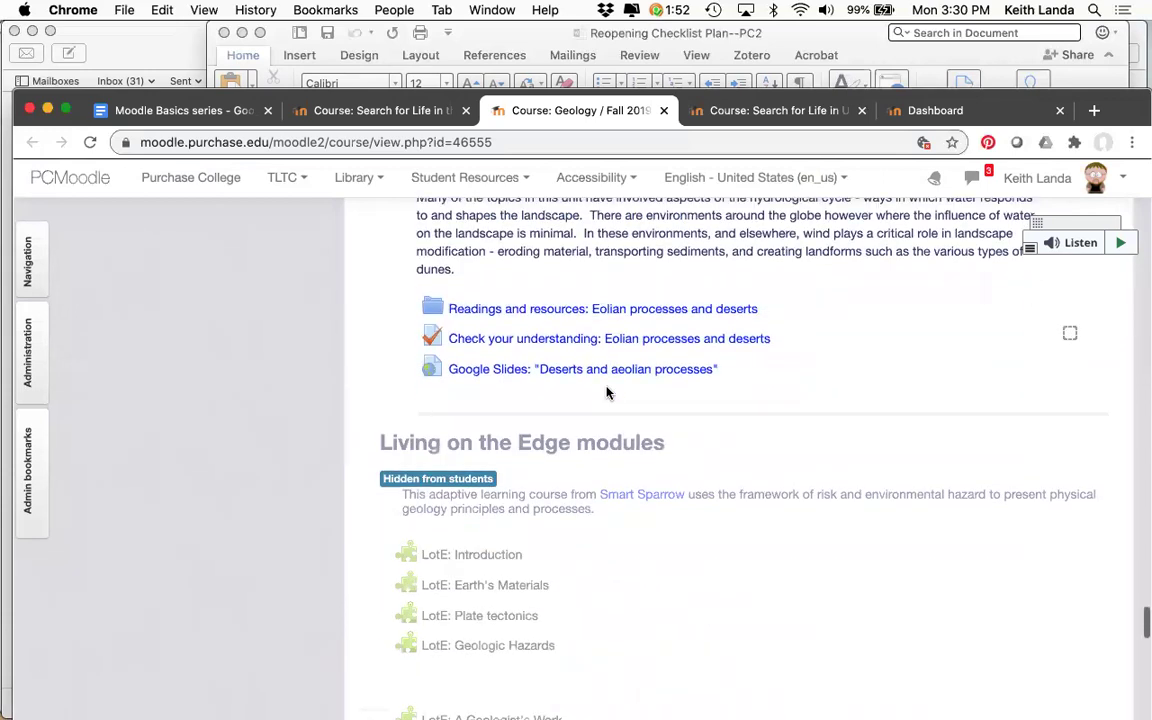
{"action": "scroll", "coordinate": [606, 392], "scroll_direction": "down", "scroll_amount": 10}
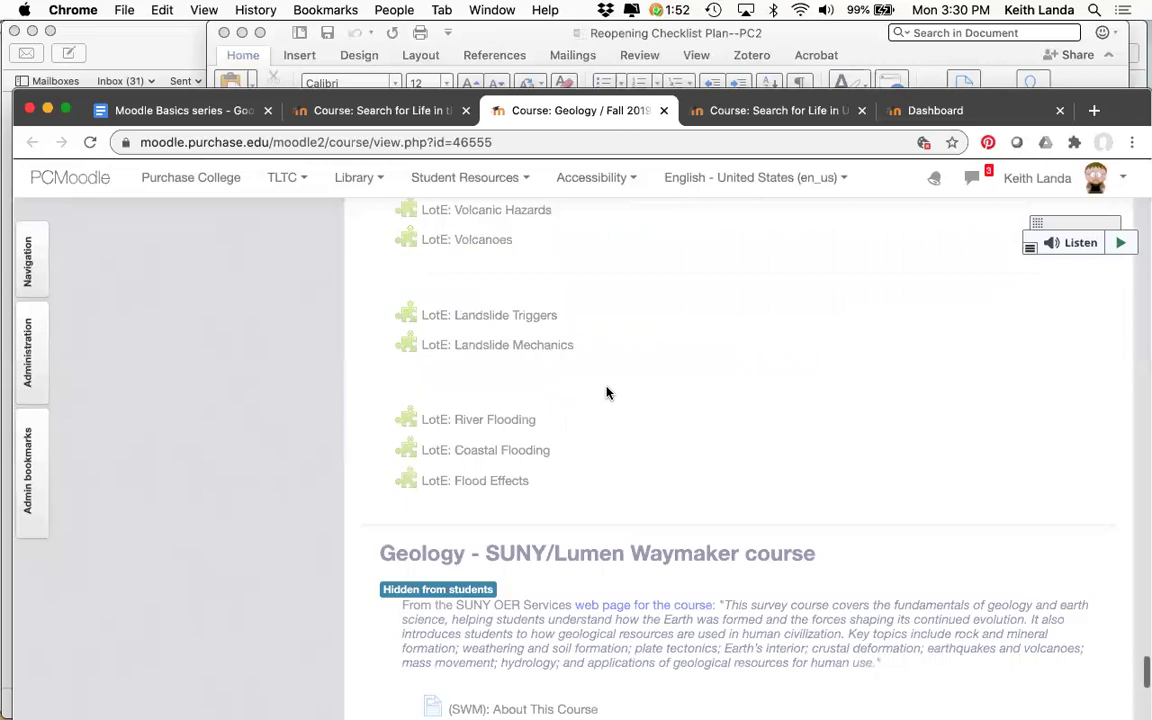
{"action": "scroll", "coordinate": [606, 392], "scroll_direction": "down", "scroll_amount": 3}
{"action": "scroll", "coordinate": [607, 393], "scroll_direction": "up", "scroll_amount": 5}
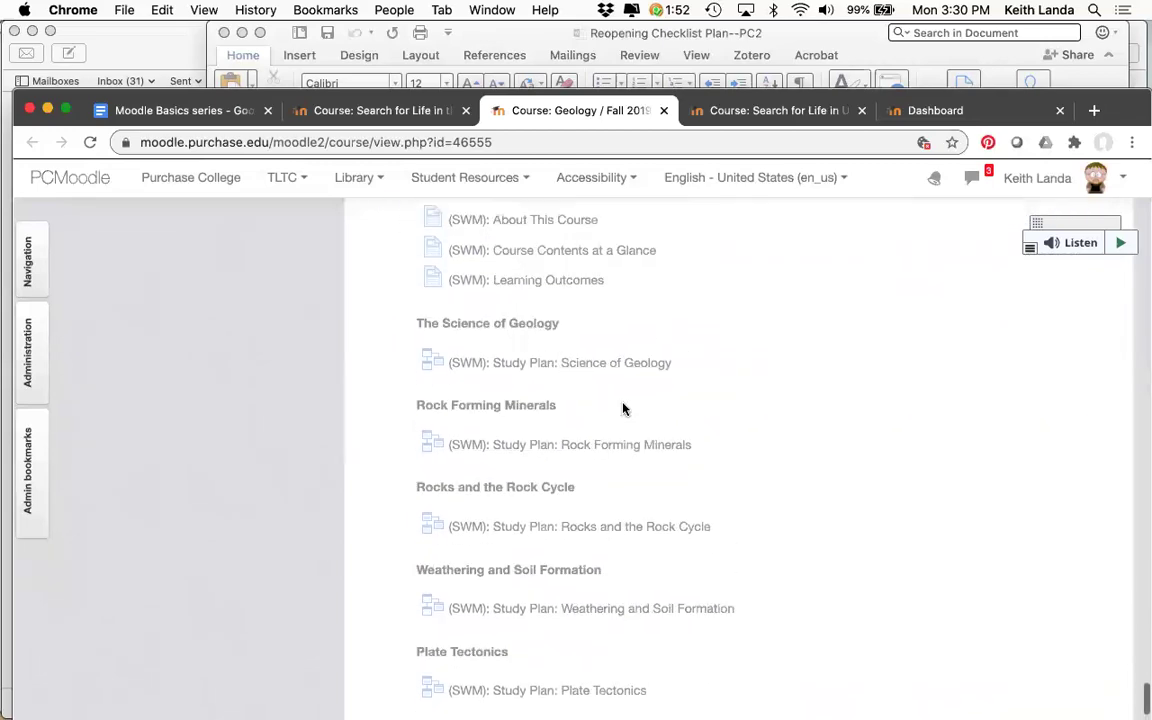
{"action": "scroll", "coordinate": [638, 421], "scroll_direction": "down", "scroll_amount": 9}
{"action": "scroll", "coordinate": [638, 421], "scroll_direction": "up", "scroll_amount": 15}
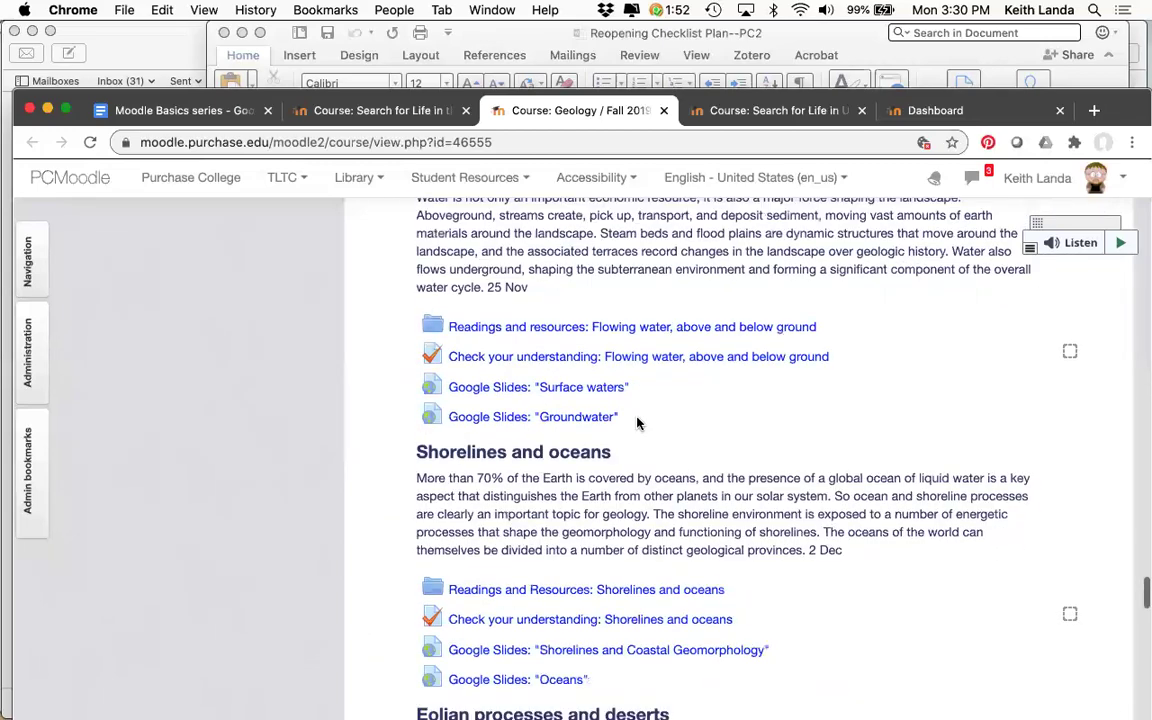
{"action": "scroll", "coordinate": [640, 424], "scroll_direction": "up", "scroll_amount": 15}
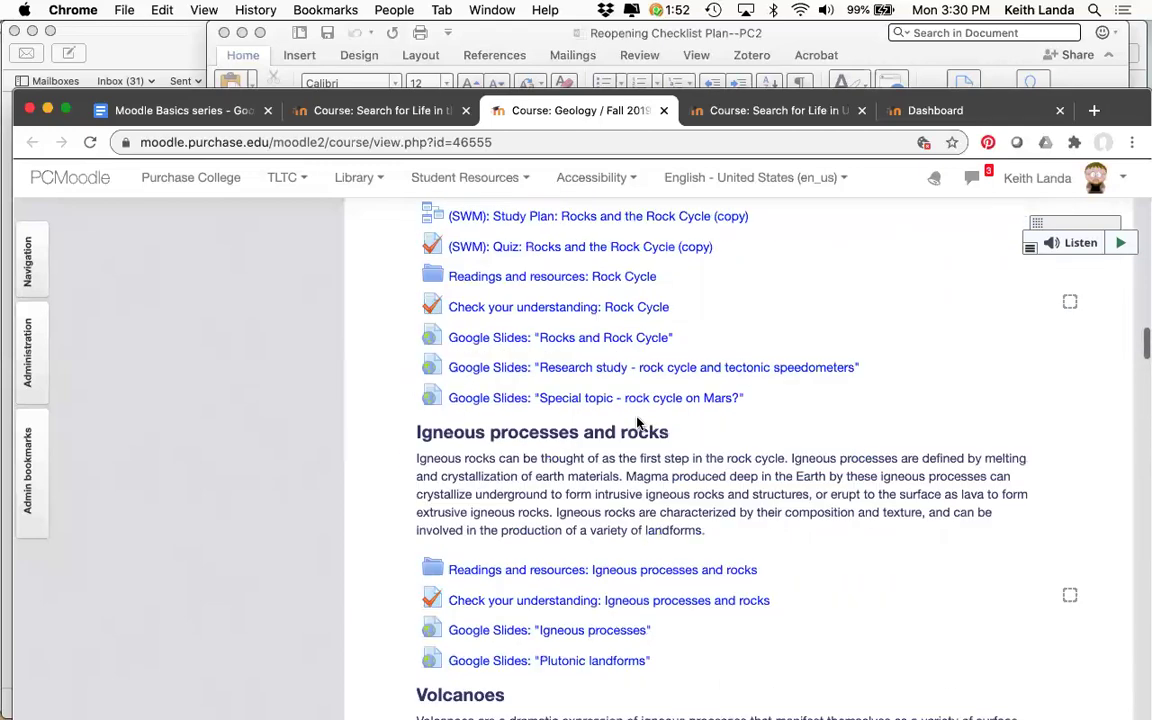
- Return to the Search for Life in the Universe / Summer 2017 course and examine its section summaries from Getting Started through Module 3, including activity counts
{"action": "left_click", "coordinate": [380, 111]}
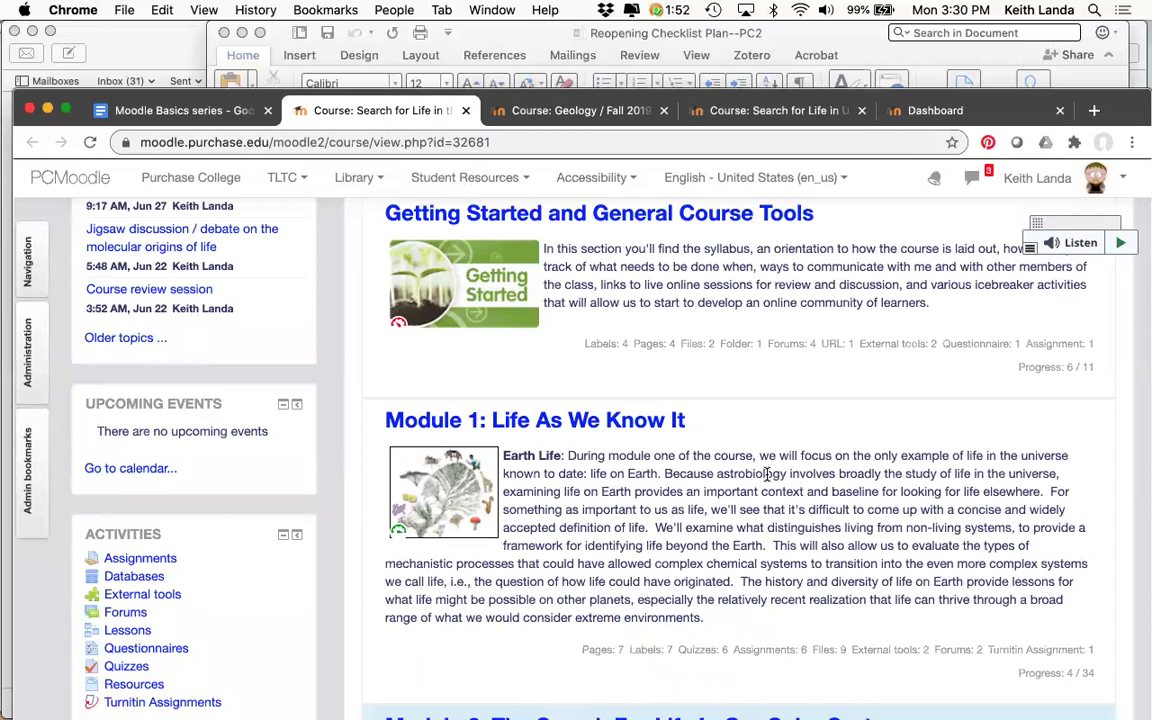
{"action": "scroll", "coordinate": [767, 475], "scroll_direction": "down", "scroll_amount": 3}
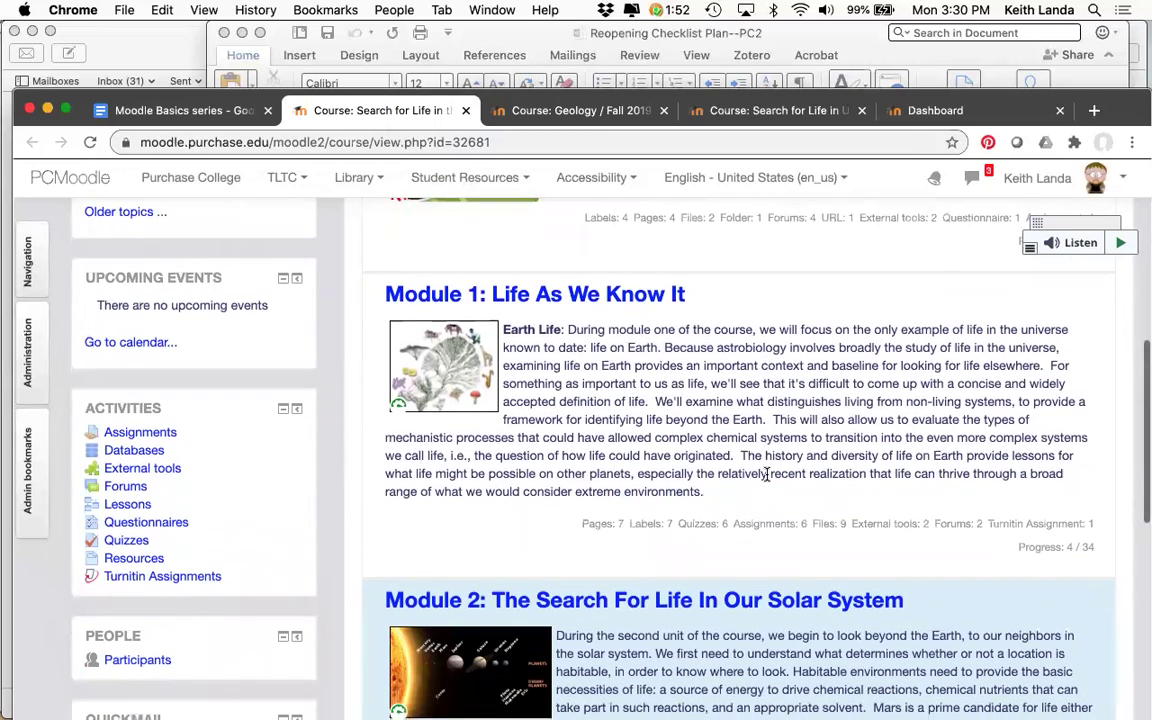
{"action": "scroll", "coordinate": [767, 475], "scroll_direction": "up", "scroll_amount": 1}
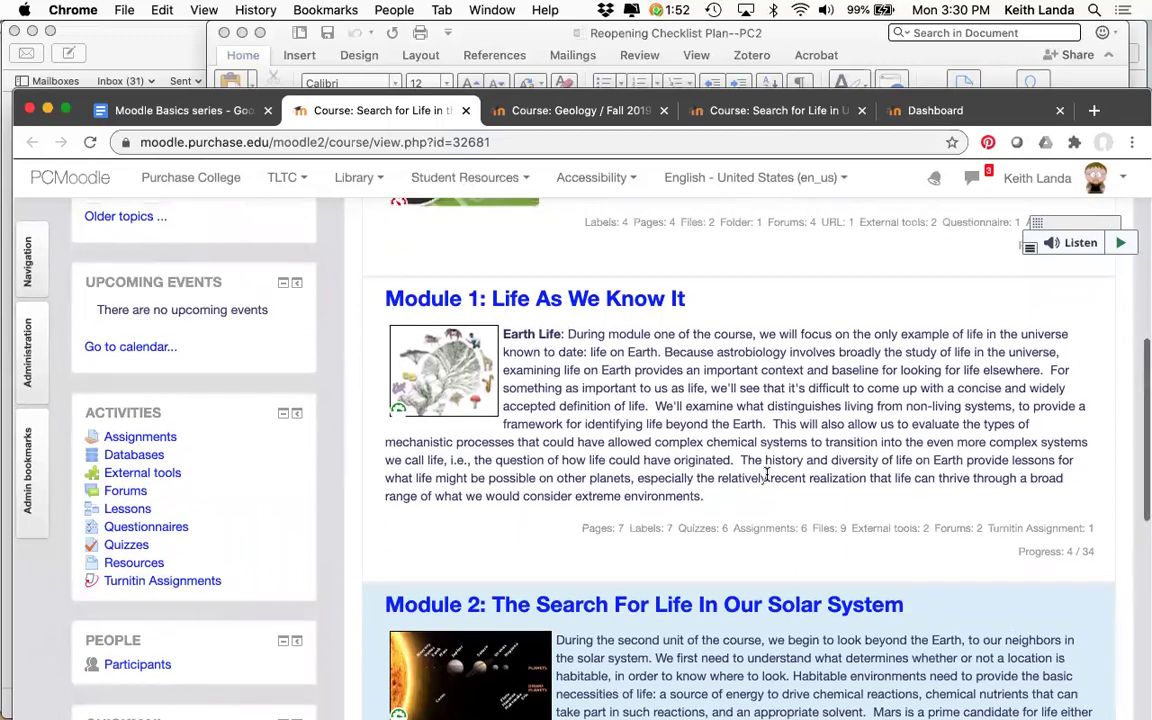
{"action": "scroll", "coordinate": [767, 477], "scroll_direction": "up", "scroll_amount": 8}
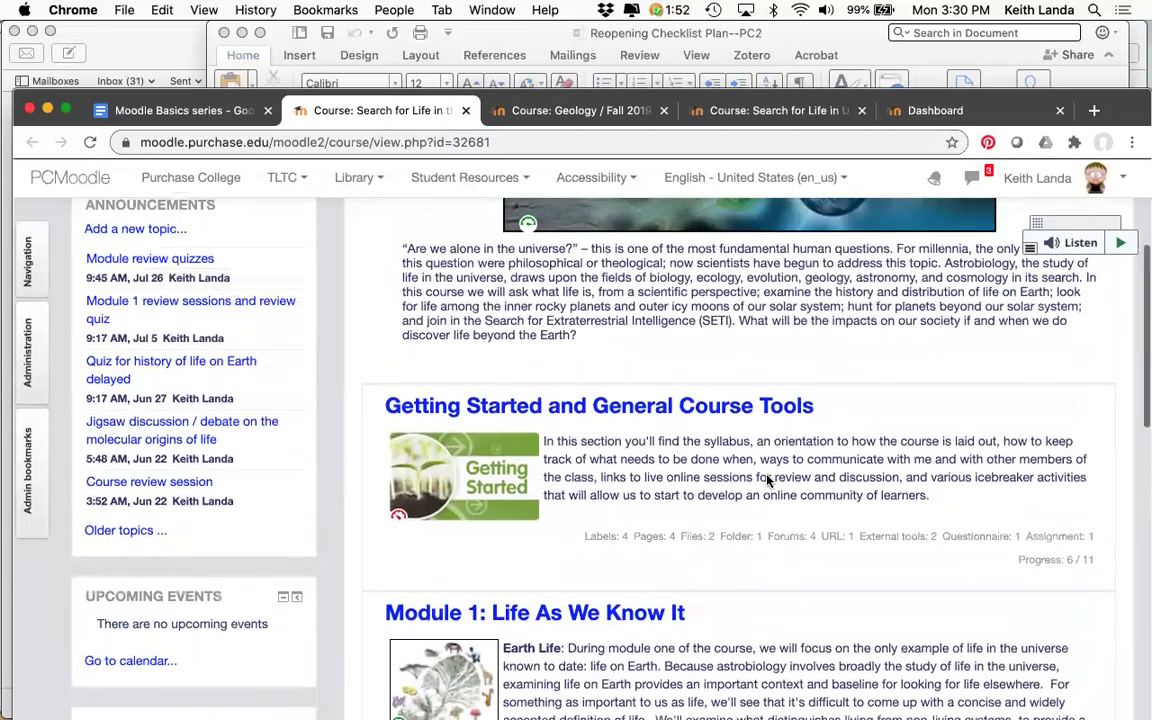
{"action": "scroll", "coordinate": [767, 481], "scroll_direction": "down", "scroll_amount": 7}
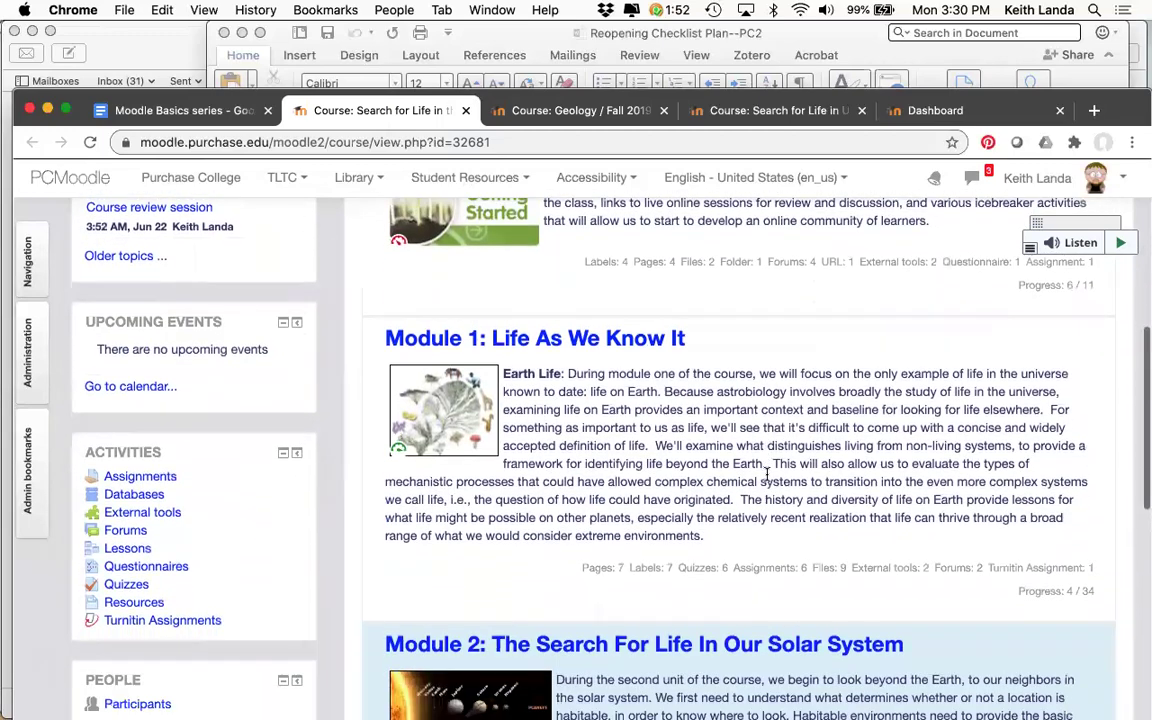
{"action": "scroll", "coordinate": [765, 475], "scroll_direction": "down", "scroll_amount": 1}
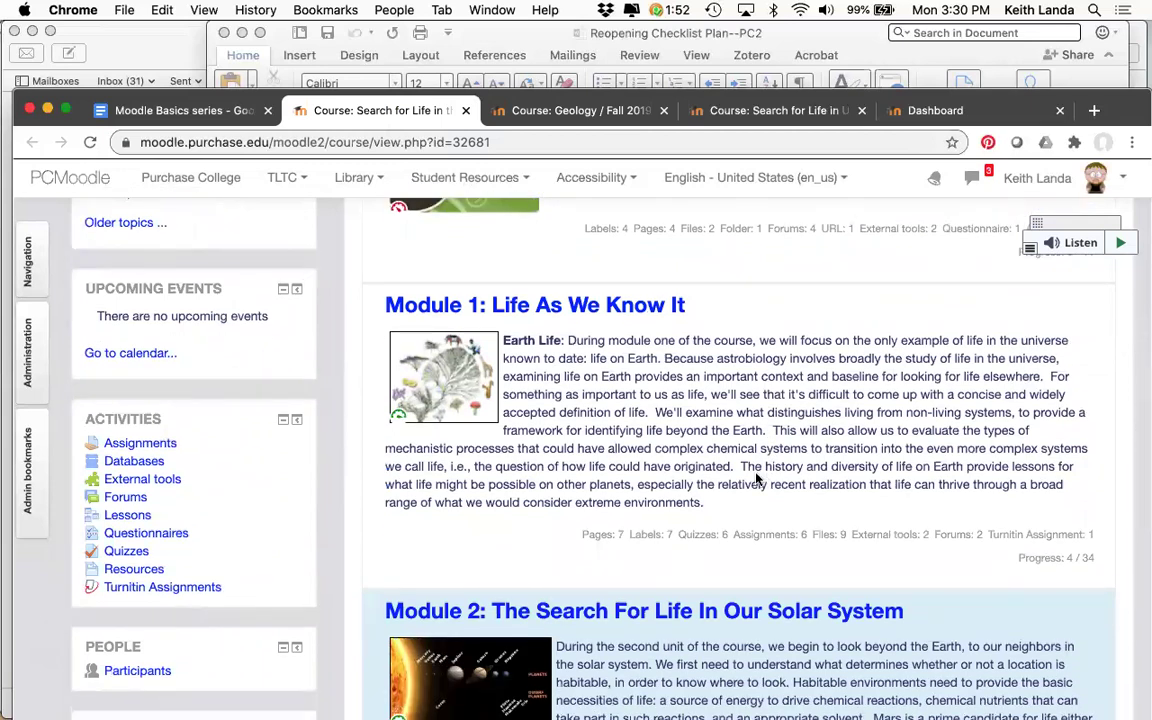
{"action": "scroll", "coordinate": [756, 480], "scroll_direction": "down", "scroll_amount": 1}
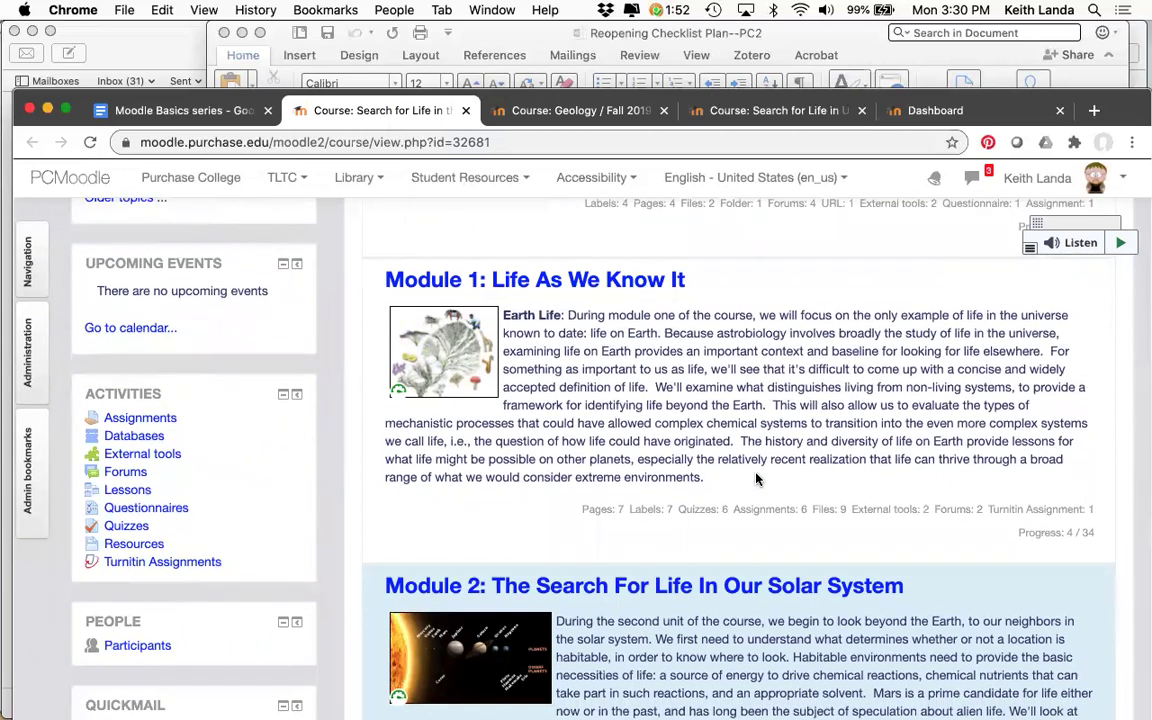
{"action": "scroll", "coordinate": [757, 480], "scroll_direction": "down", "scroll_amount": 5}
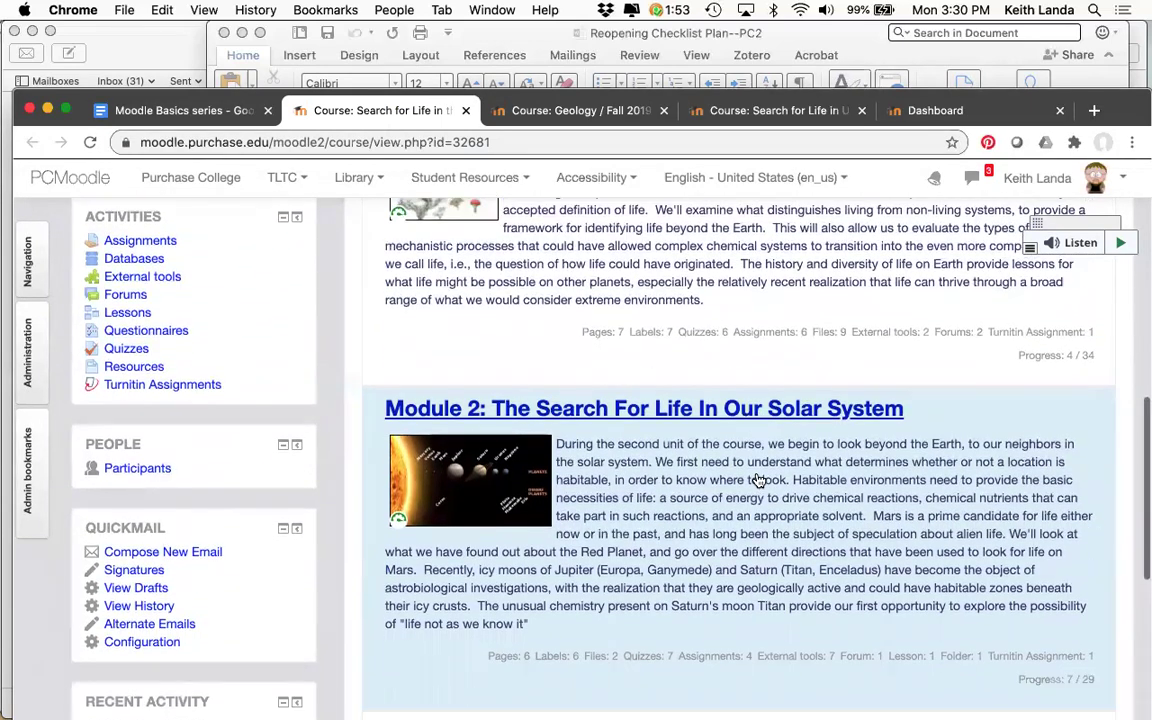
{"action": "scroll", "coordinate": [758, 478], "scroll_direction": "down", "scroll_amount": 3}
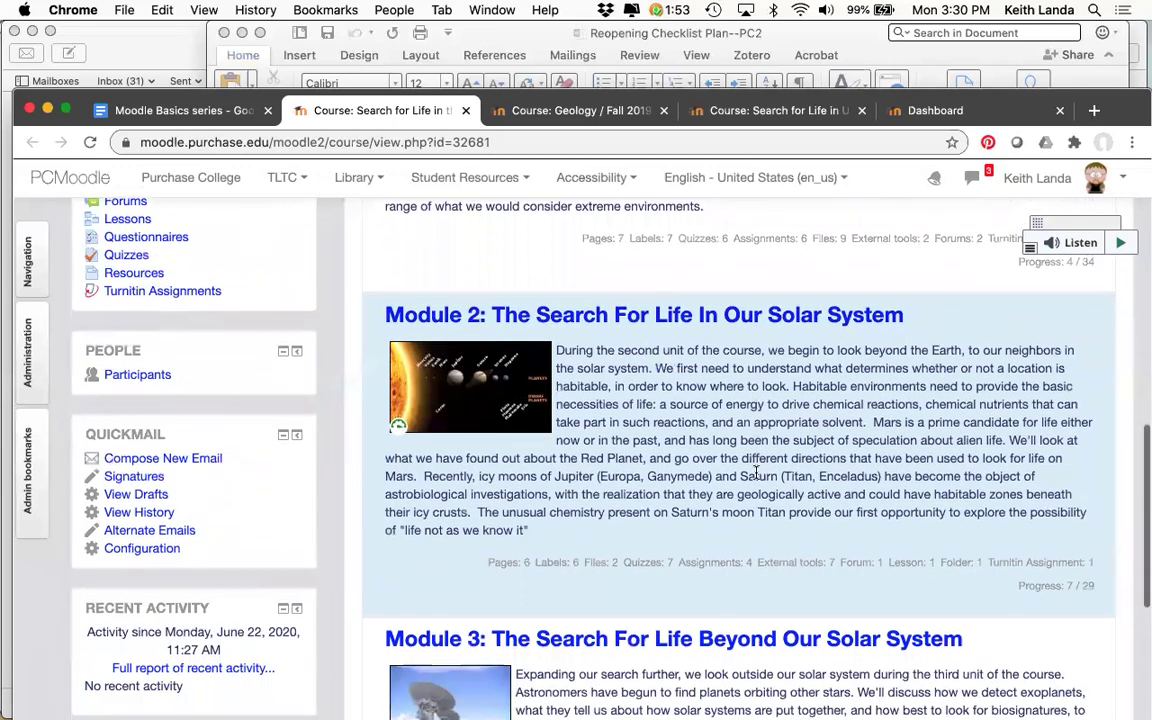
{"action": "scroll", "coordinate": [756, 472], "scroll_direction": "down", "scroll_amount": 7}
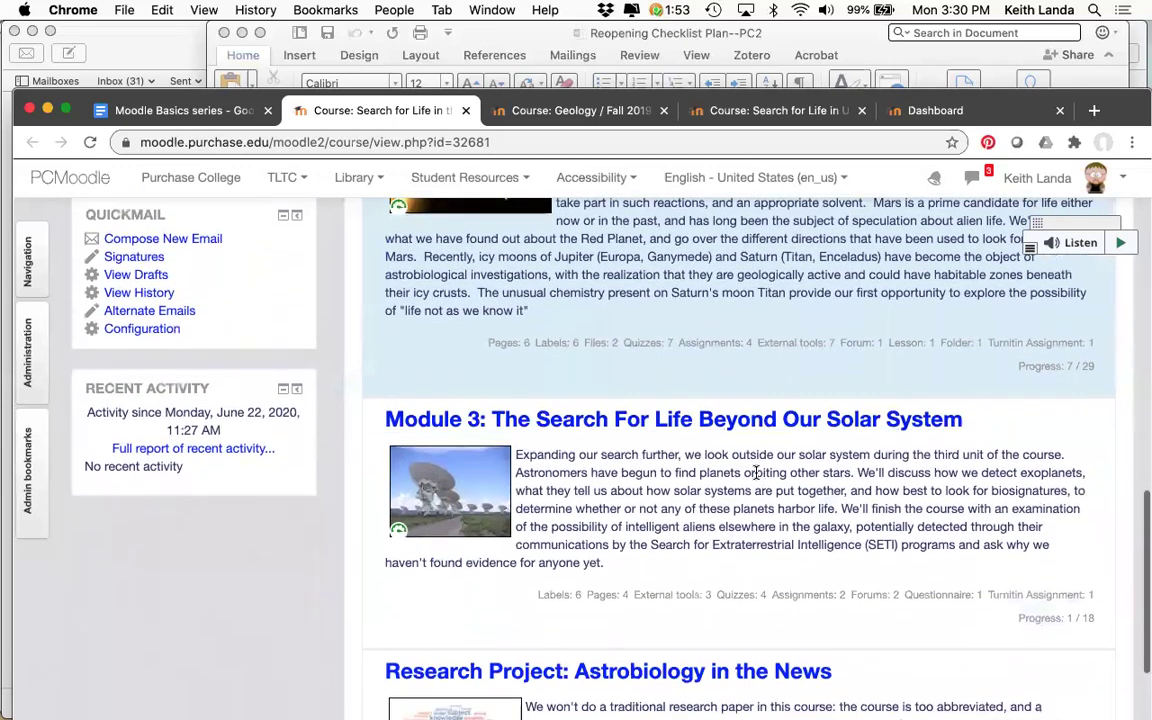
{"action": "scroll", "coordinate": [757, 473], "scroll_direction": "up", "scroll_amount": 15}
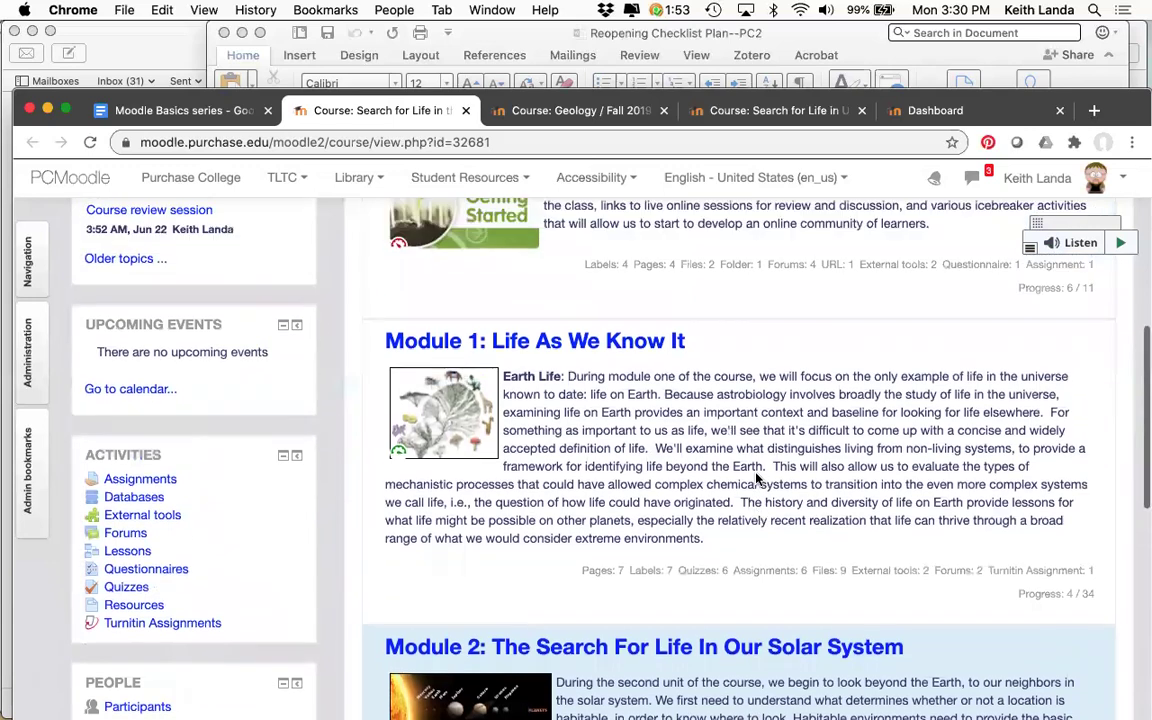
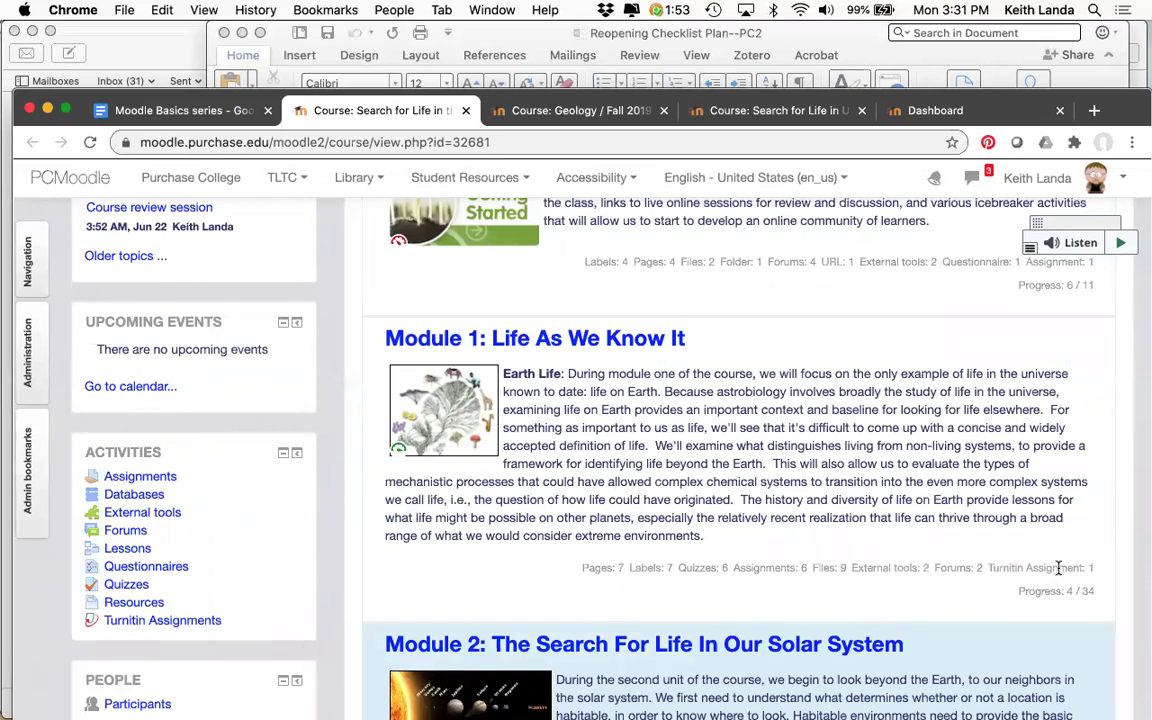
- Open the separate page for Module 1: Life As We Know It and view its description and first contents
{"action": "left_click", "coordinate": [582, 340]}
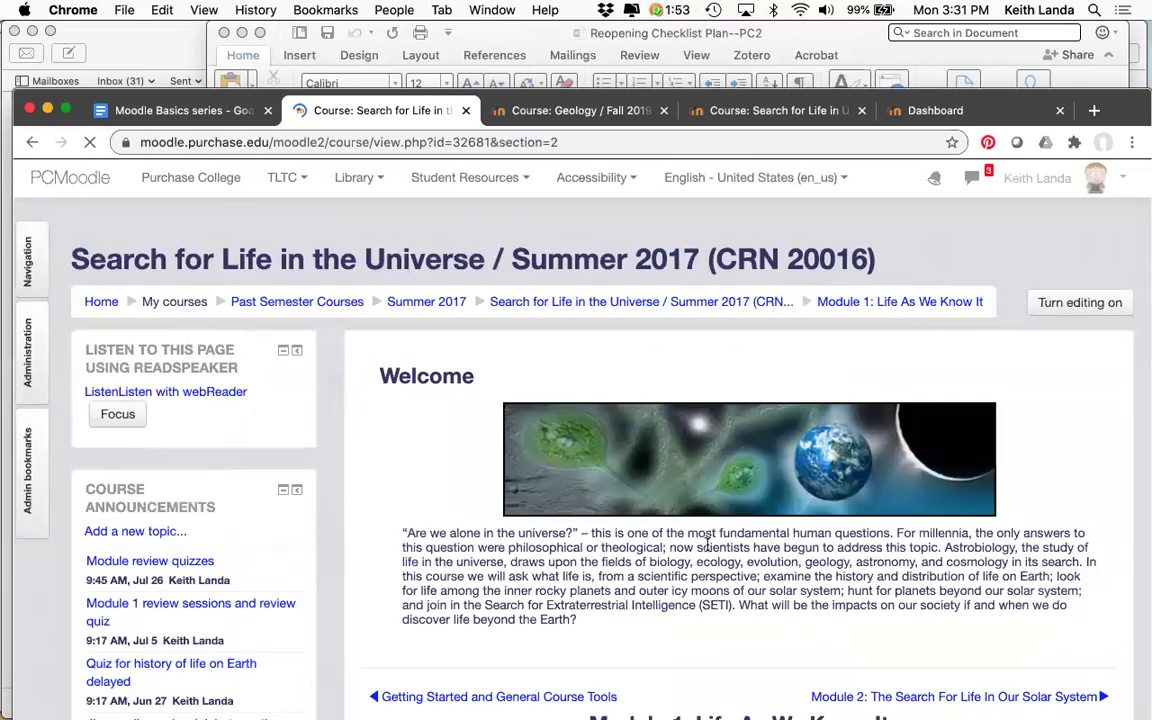
{"action": "scroll", "coordinate": [707, 544], "scroll_direction": "down", "scroll_amount": 10}
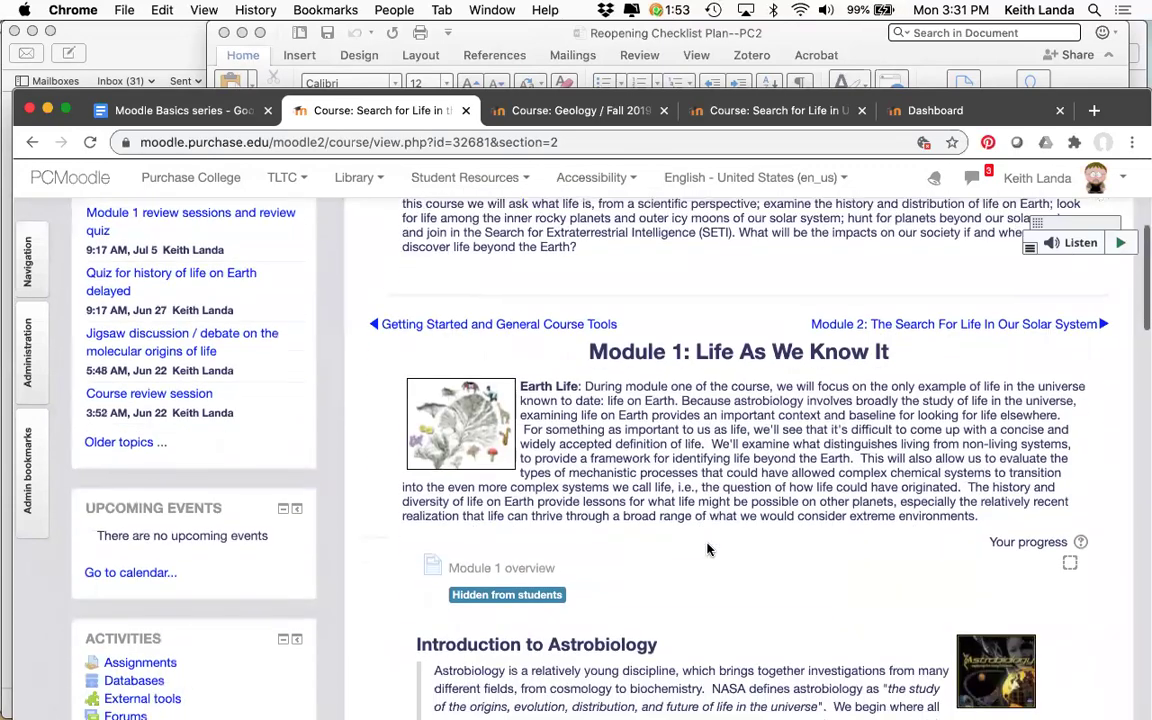
- Examine the Module 1: Life As We Know It page of the Summer 2017 course, including its topic sections and activities
{"action": "scroll", "coordinate": [707, 544], "scroll_direction": "down", "scroll_amount": 10}
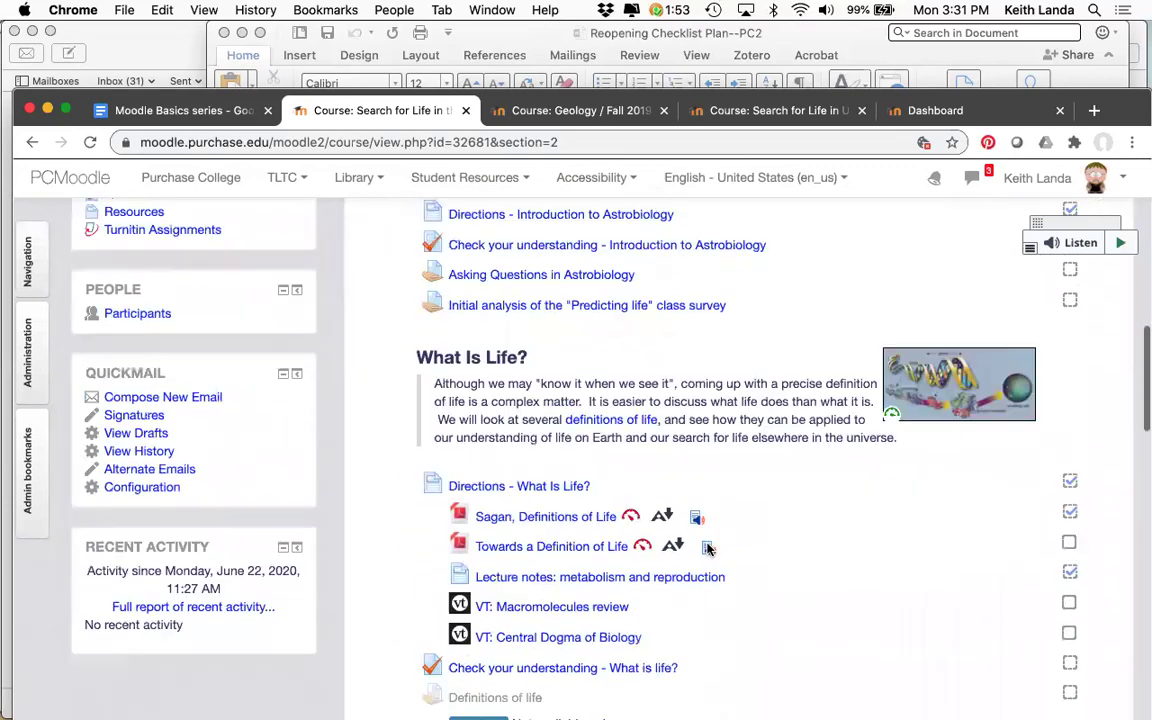
{"action": "scroll", "coordinate": [707, 548], "scroll_direction": "down", "scroll_amount": 10}
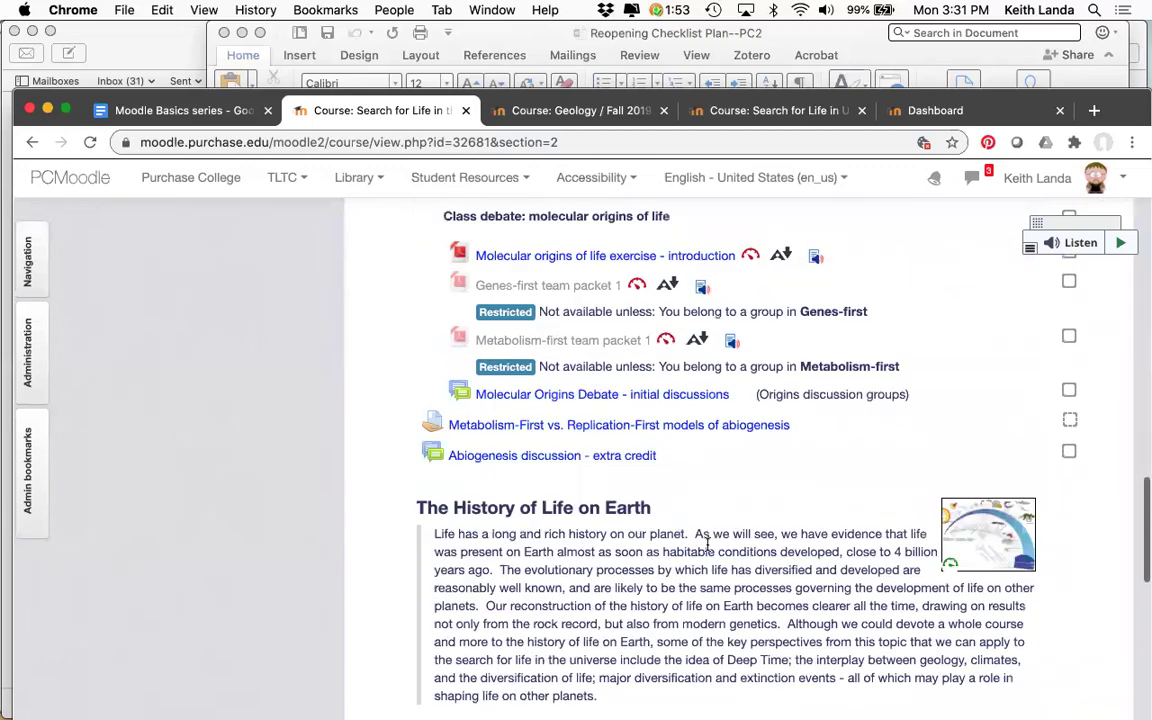
{"action": "scroll", "coordinate": [707, 544], "scroll_direction": "down", "scroll_amount": 10}
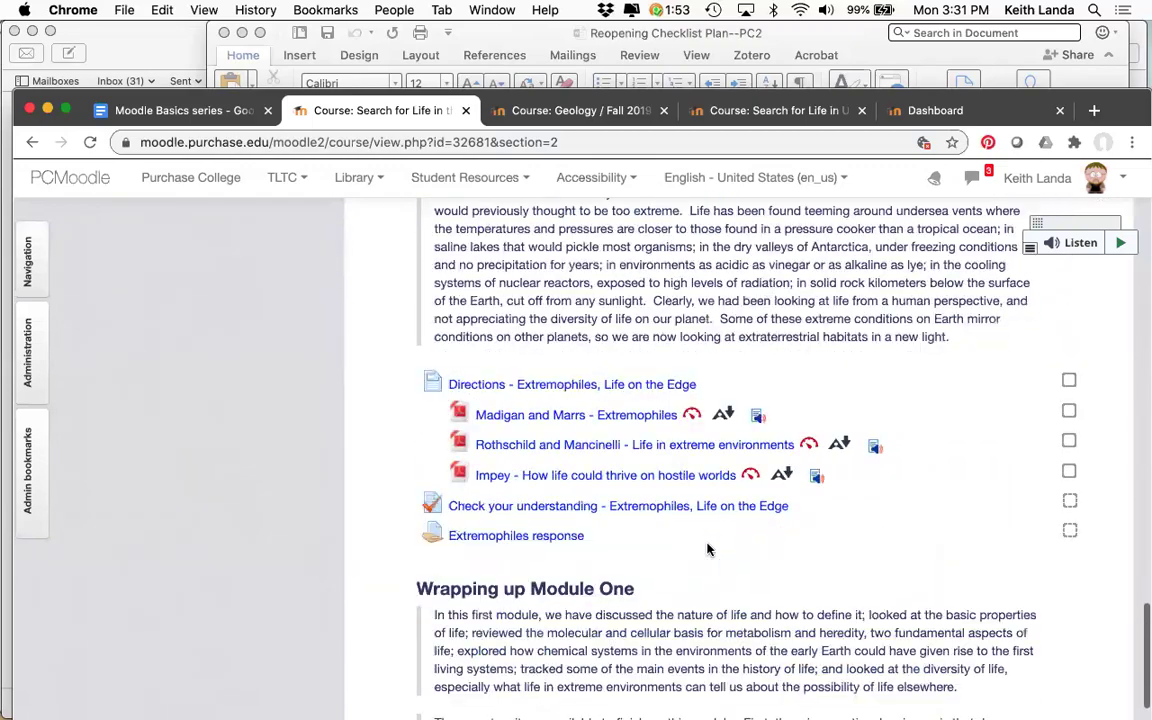
{"action": "scroll", "coordinate": [707, 548], "scroll_direction": "up", "scroll_amount": 3}
{"action": "scroll", "coordinate": [707, 548], "scroll_direction": "up", "scroll_amount": 15}
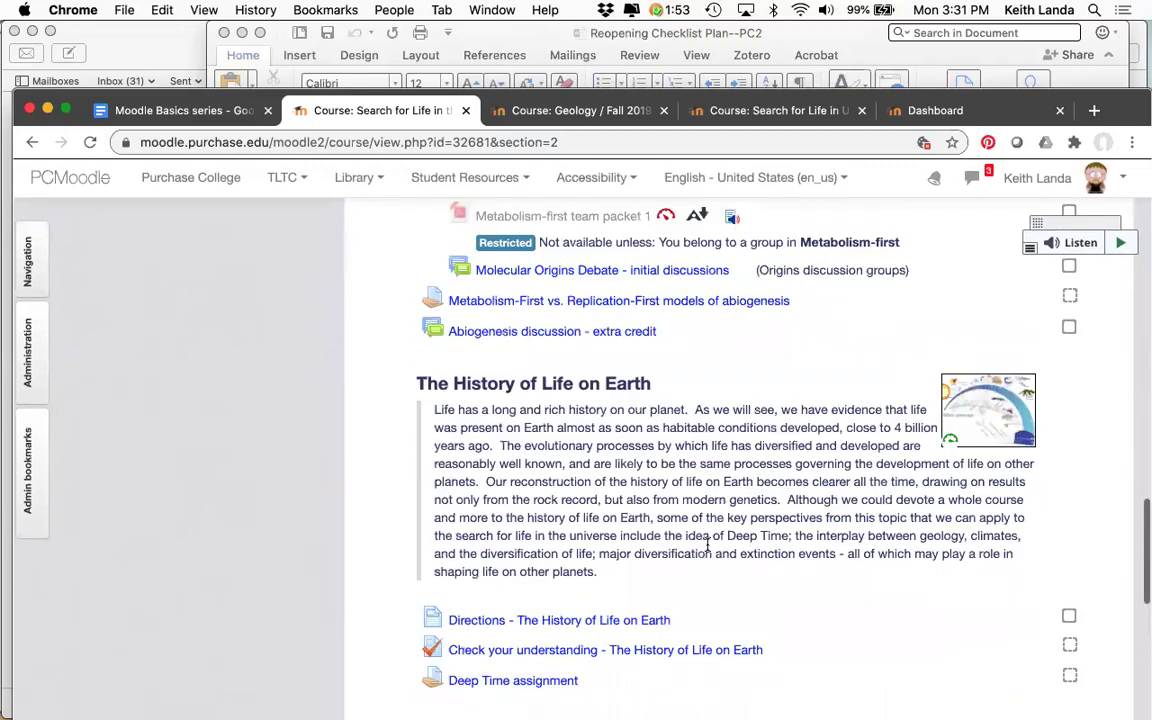
{"action": "scroll", "coordinate": [707, 545], "scroll_direction": "up", "scroll_amount": 5}
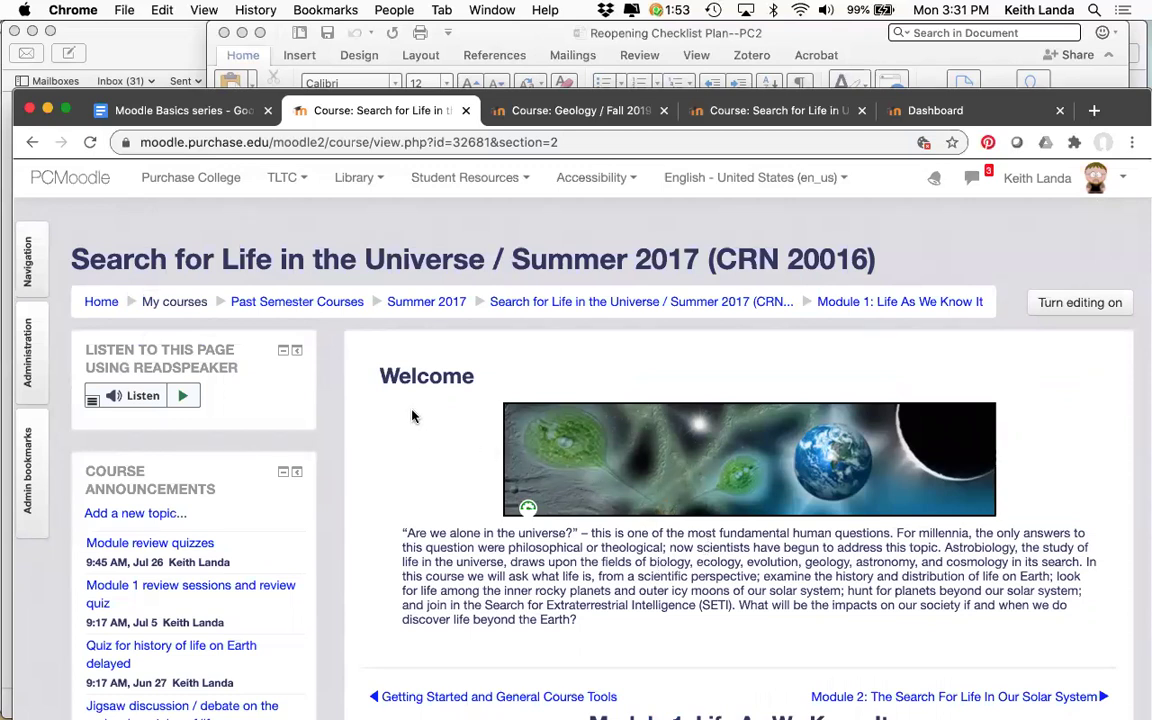
- Open the First-Year Seminar / Fall 2014 course from the weekly format link in the Moodle Basics series document and examine its dated sections
{"action": "left_click", "coordinate": [190, 110]}
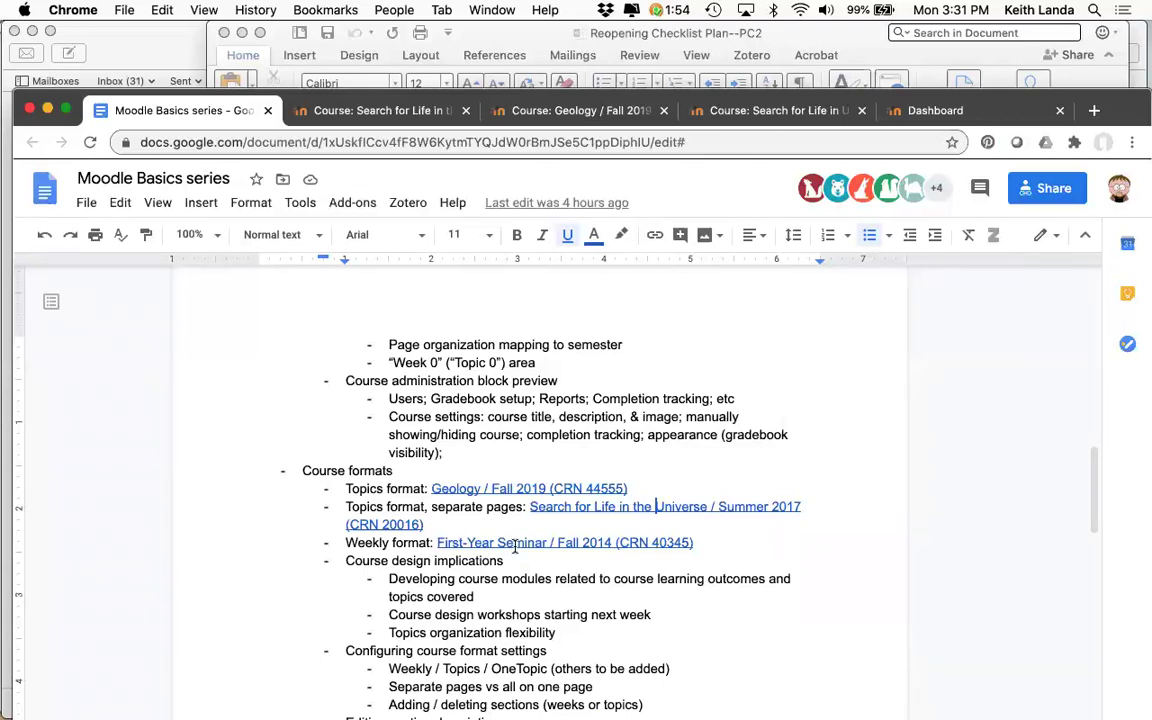
{"action": "left_click", "coordinate": [515, 545]}
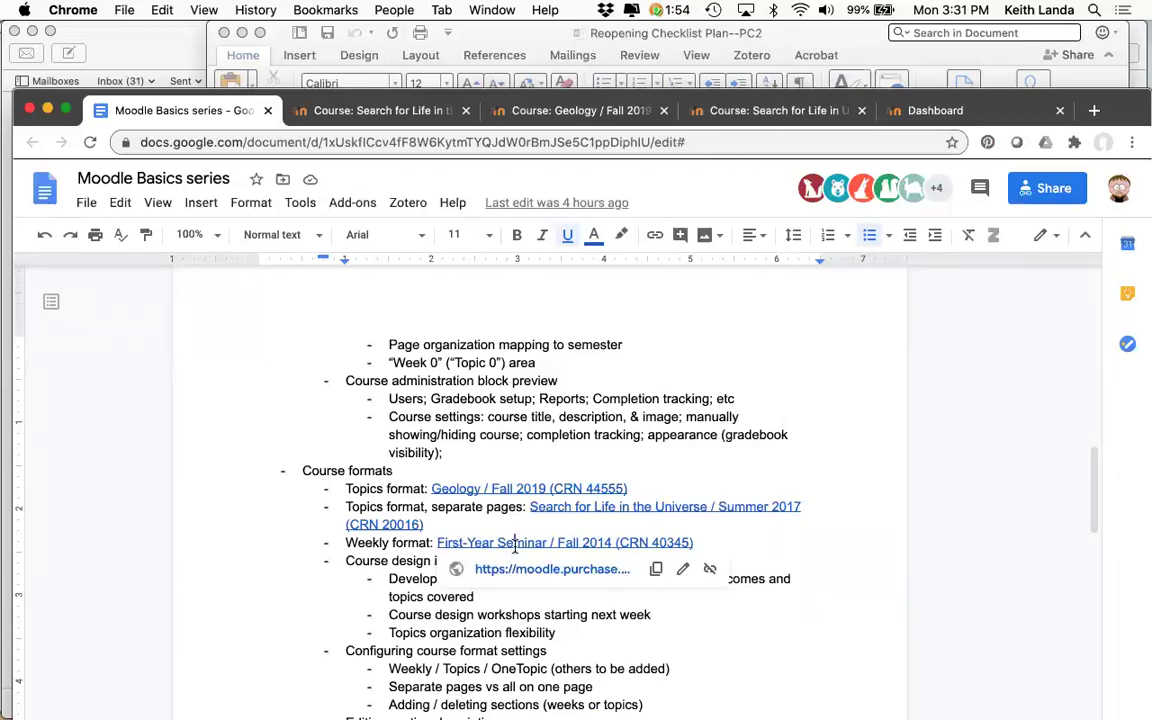
{"action": "left_click", "coordinate": [530, 570]}
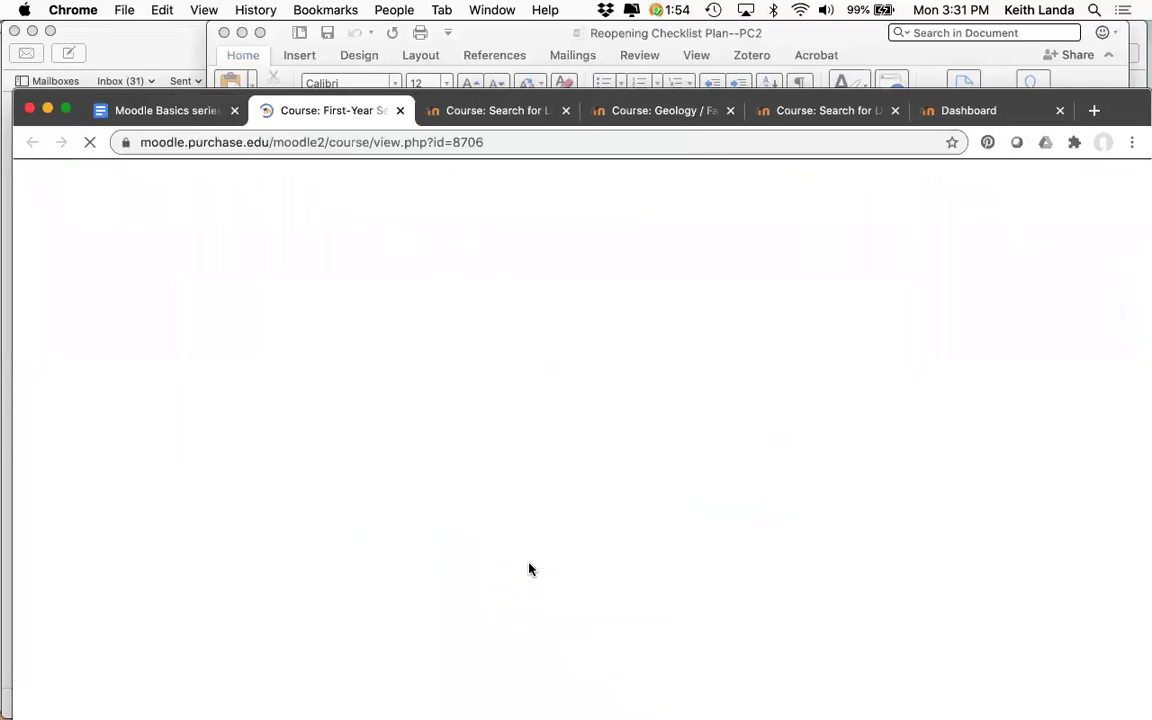
{"action": "scroll", "coordinate": [530, 570], "scroll_direction": "down", "scroll_amount": 5}
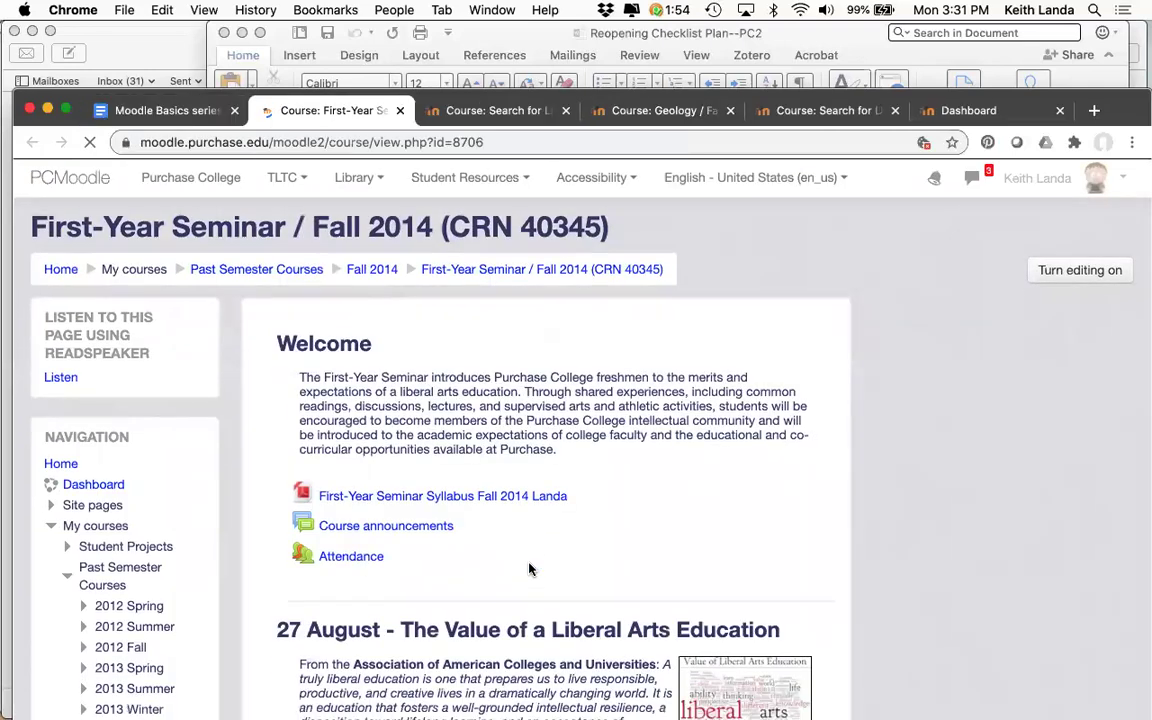
{"action": "scroll", "coordinate": [530, 570], "scroll_direction": "down", "scroll_amount": 2}
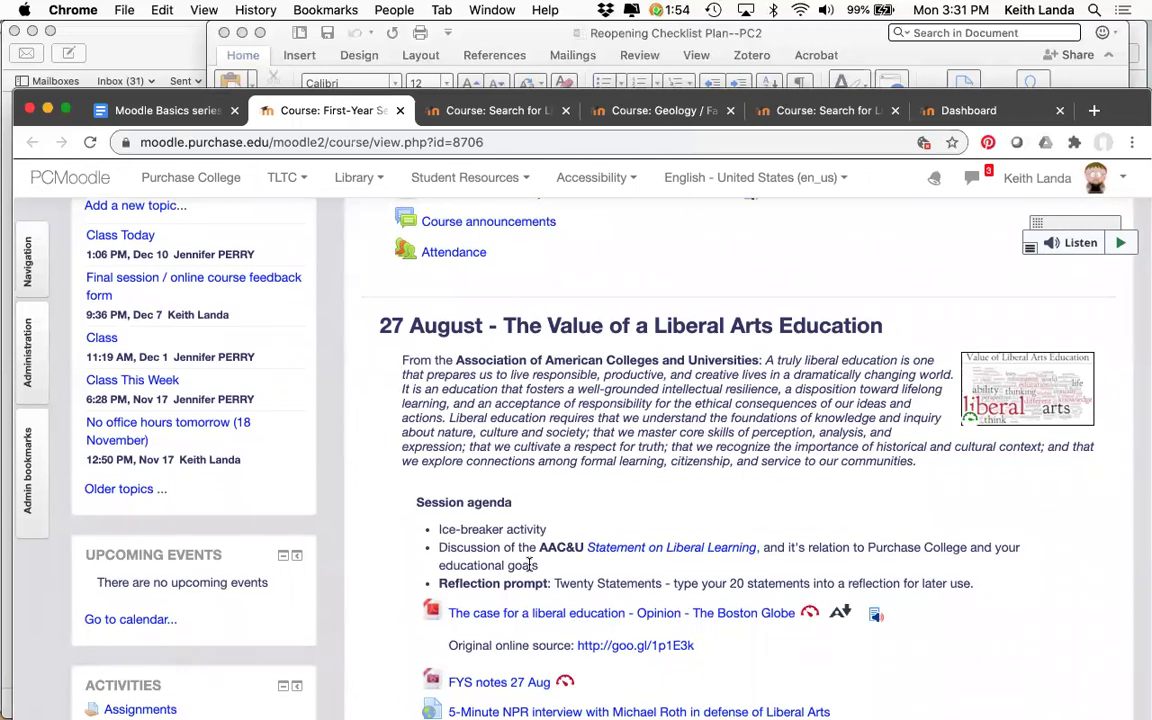
{"action": "scroll", "coordinate": [529, 564], "scroll_direction": "down", "scroll_amount": 7}
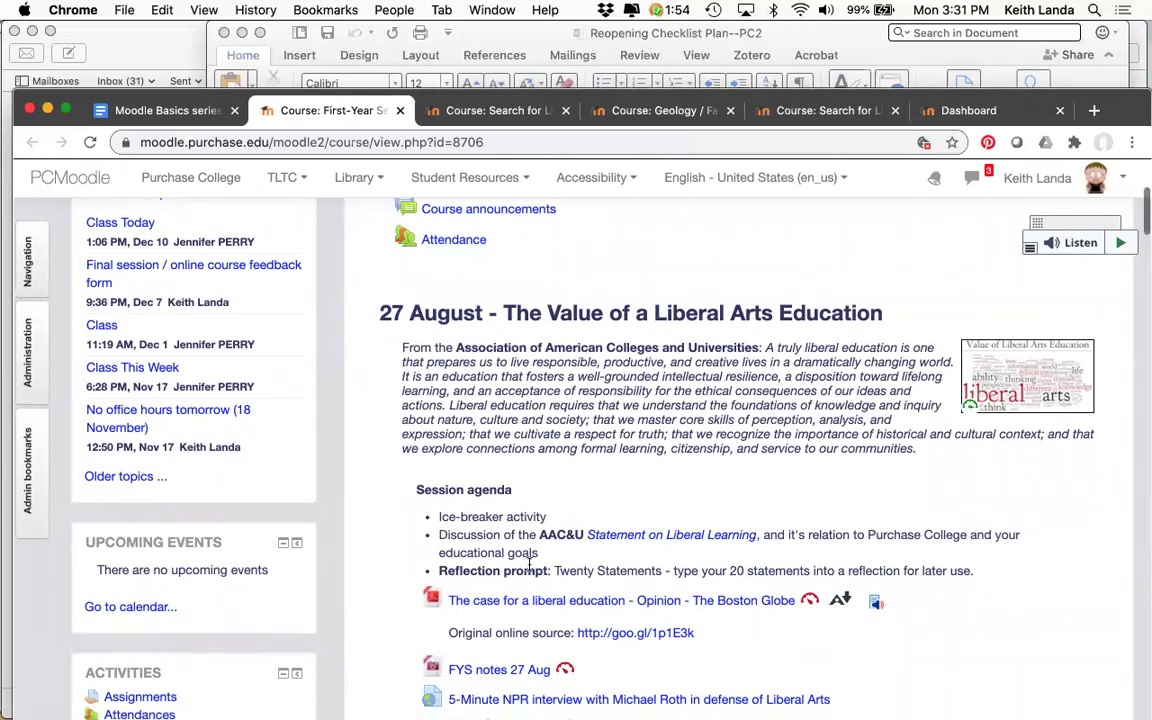
{"action": "scroll", "coordinate": [530, 569], "scroll_direction": "down", "scroll_amount": 10}
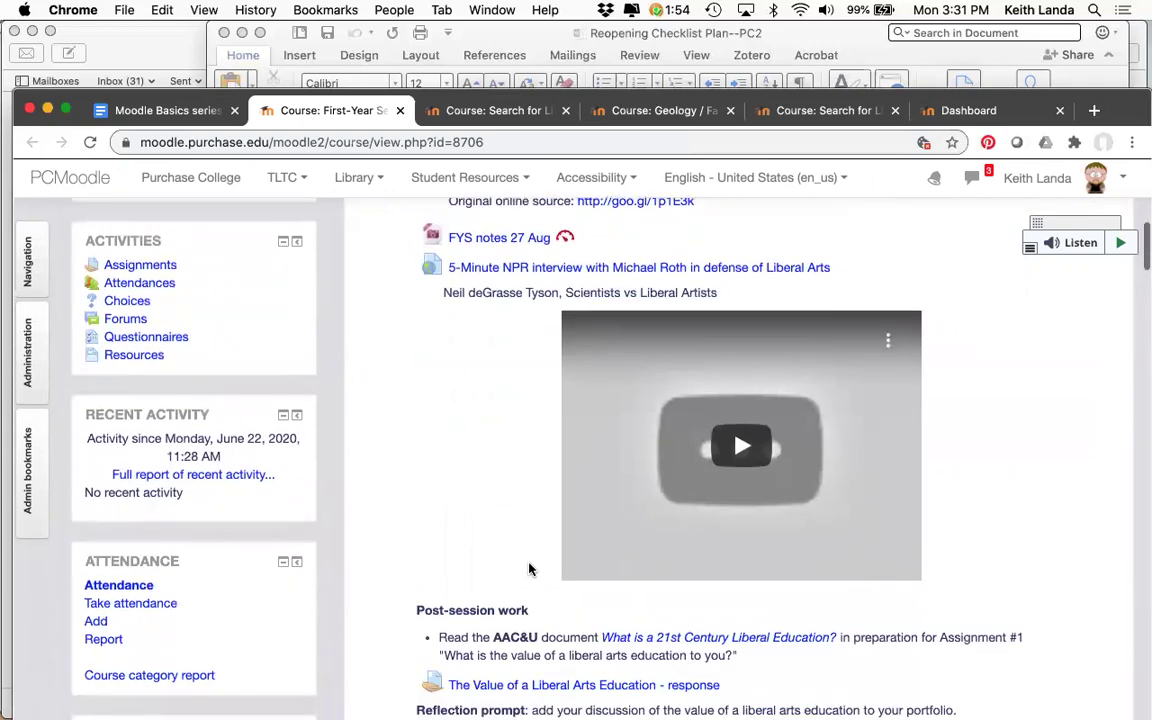
{"action": "scroll", "coordinate": [529, 566], "scroll_direction": "down", "scroll_amount": 8}
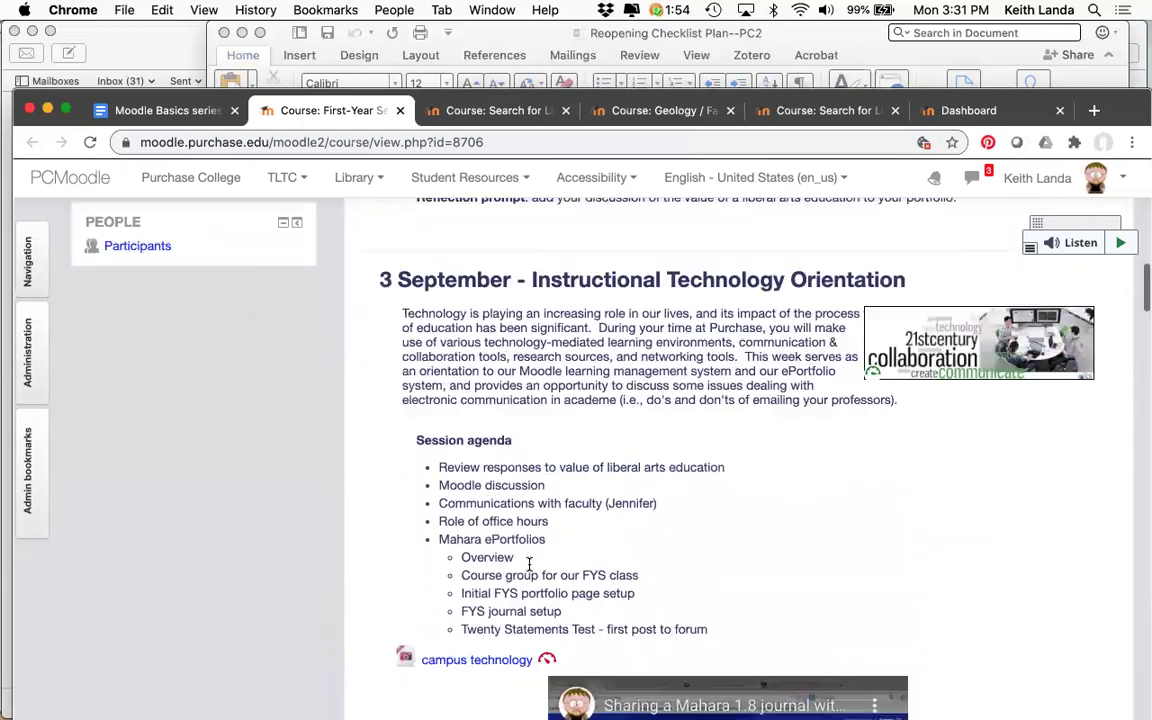
{"action": "scroll", "coordinate": [530, 569], "scroll_direction": "down", "scroll_amount": 6}
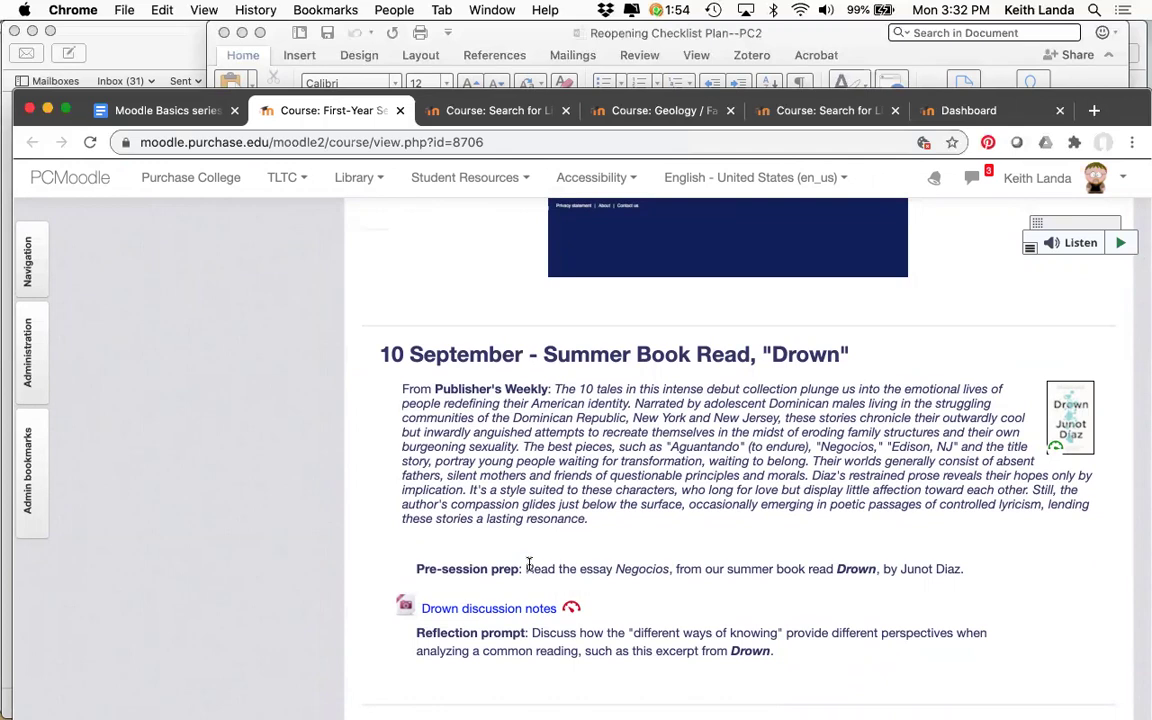
{"action": "scroll", "coordinate": [530, 565], "scroll_direction": "down", "scroll_amount": 5}
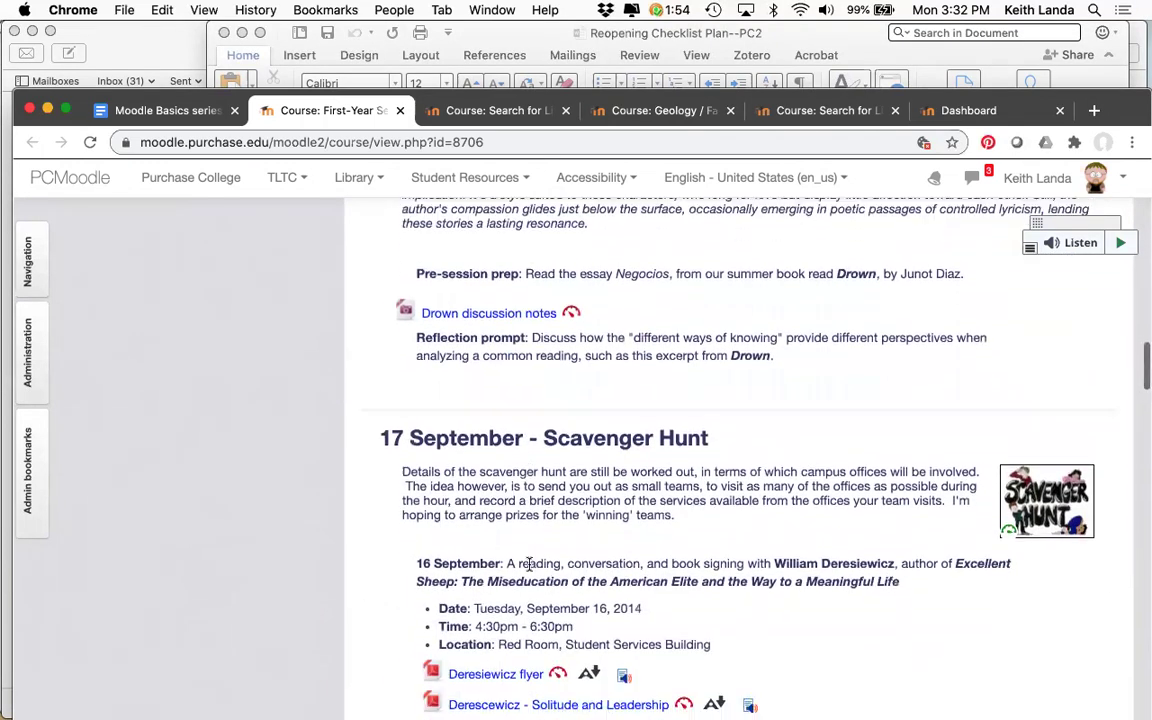
- Return to the Moodle Basics series document and review the outline points on course formats, design implications and format settings
{"action": "left_click", "coordinate": [160, 112]}
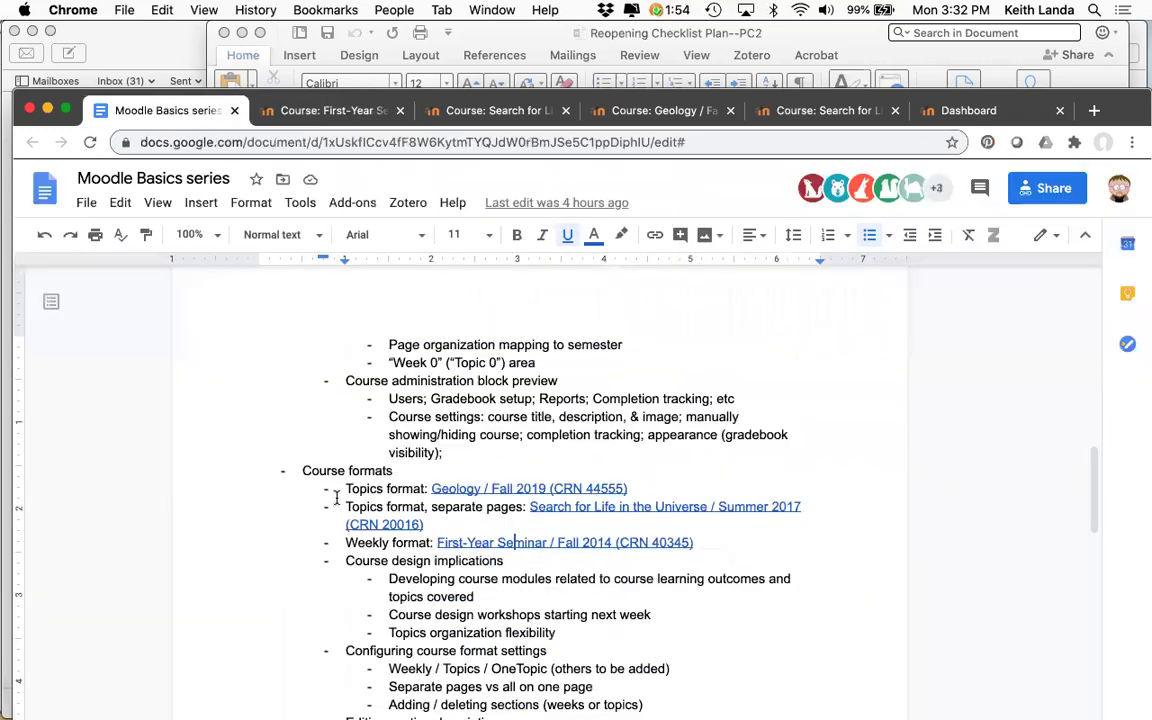
{"action": "scroll", "coordinate": [336, 497], "scroll_direction": "down", "scroll_amount": 3}
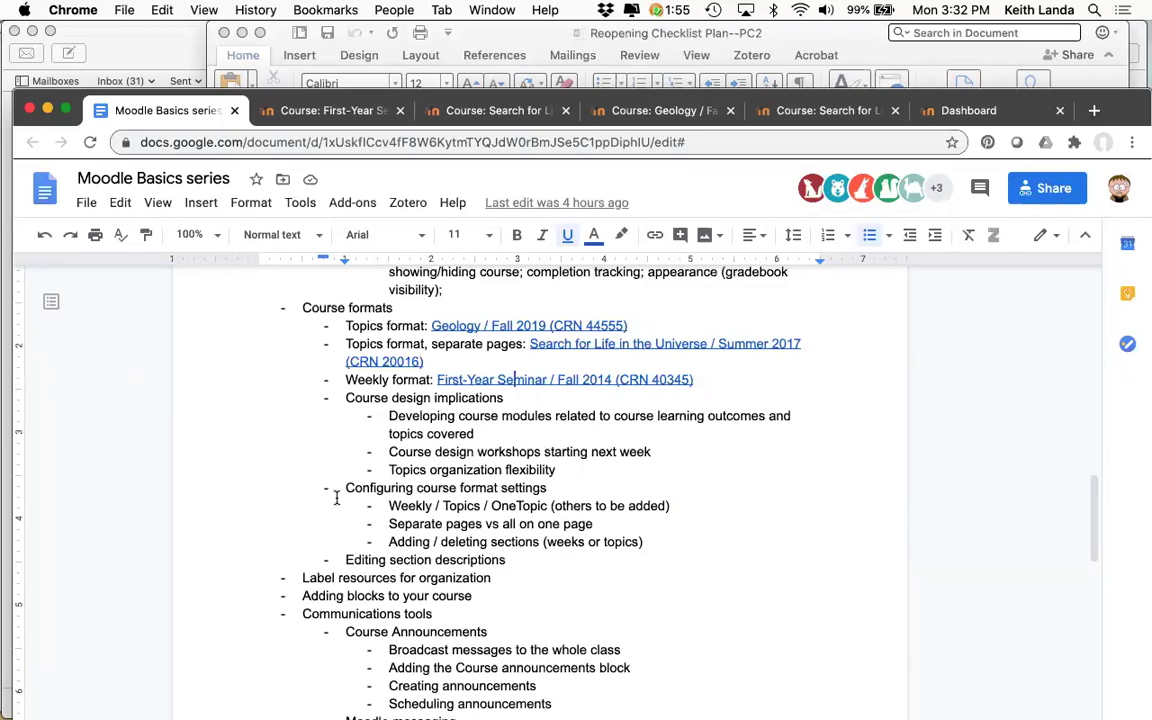
{"action": "scroll", "coordinate": [495, 539], "scroll_direction": "down", "scroll_amount": 1}
{"action": "scroll", "coordinate": [495, 539], "scroll_direction": "up", "scroll_amount": 2}
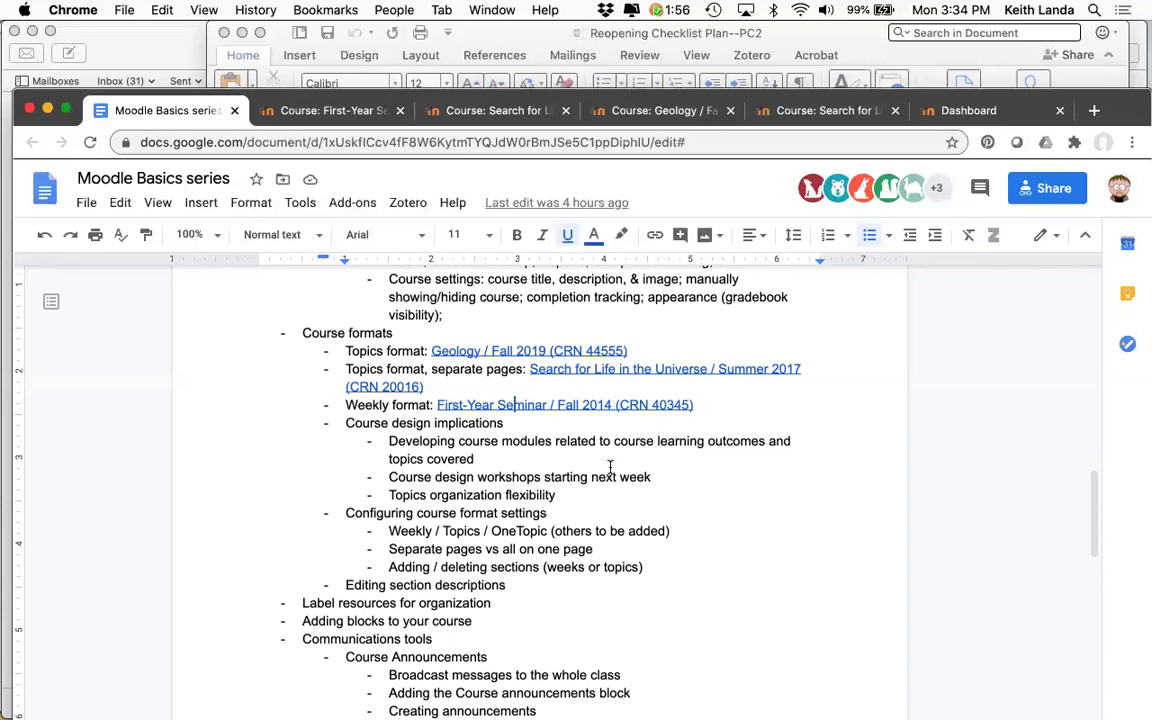
{"action": "scroll", "coordinate": [610, 466], "scroll_direction": "down", "scroll_amount": 2}
{"action": "scroll", "coordinate": [610, 466], "scroll_direction": "up", "scroll_amount": 4}
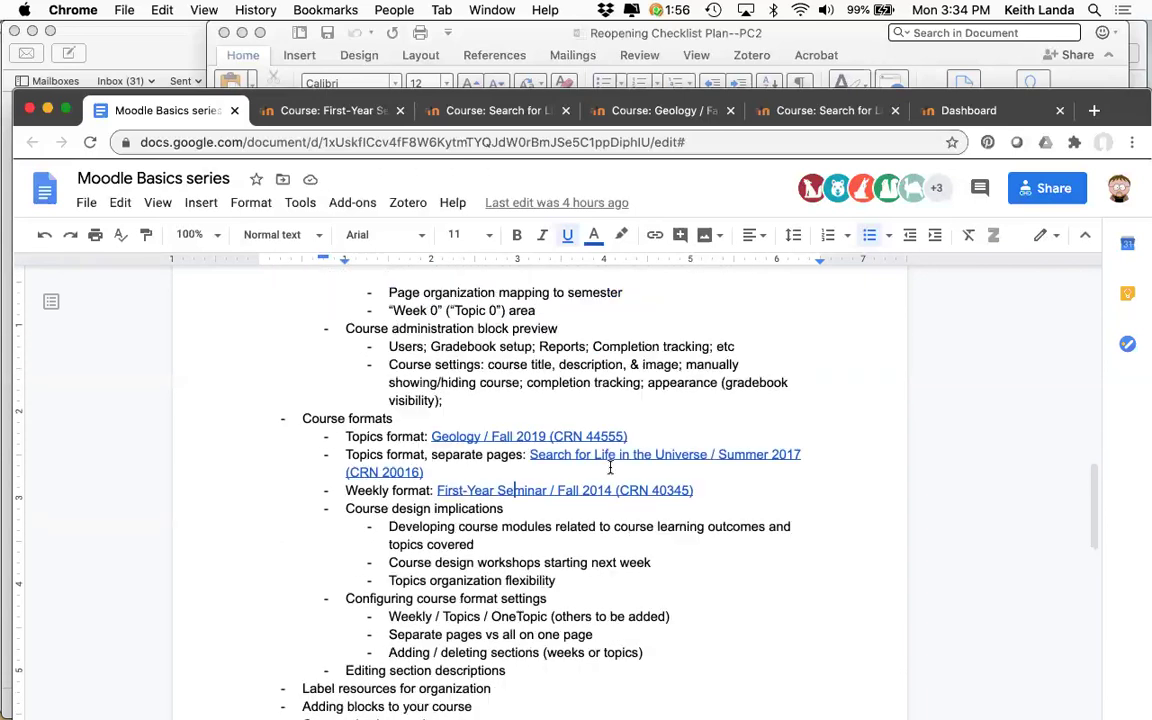
{"action": "scroll", "coordinate": [610, 466], "scroll_direction": "up", "scroll_amount": 5}
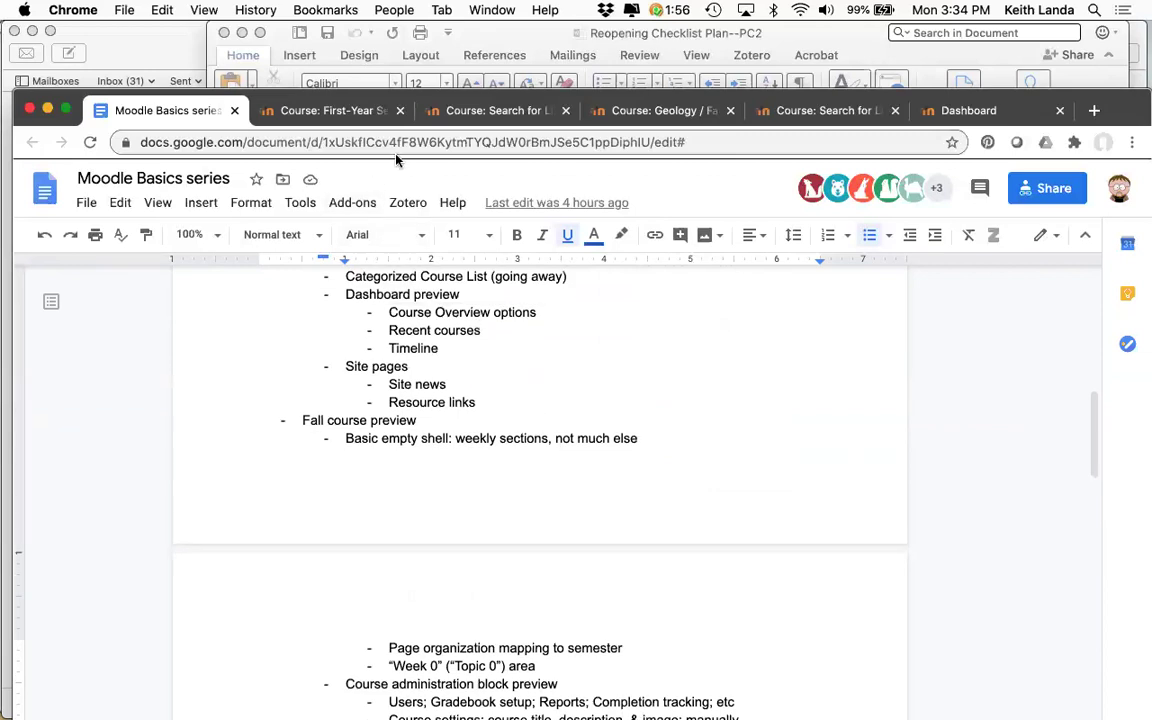
- Switch to the Search for Life in Universe / Fall 2020 course, look over its weekly sections and open its course settings for editing
{"action": "left_click", "coordinate": [816, 114]}
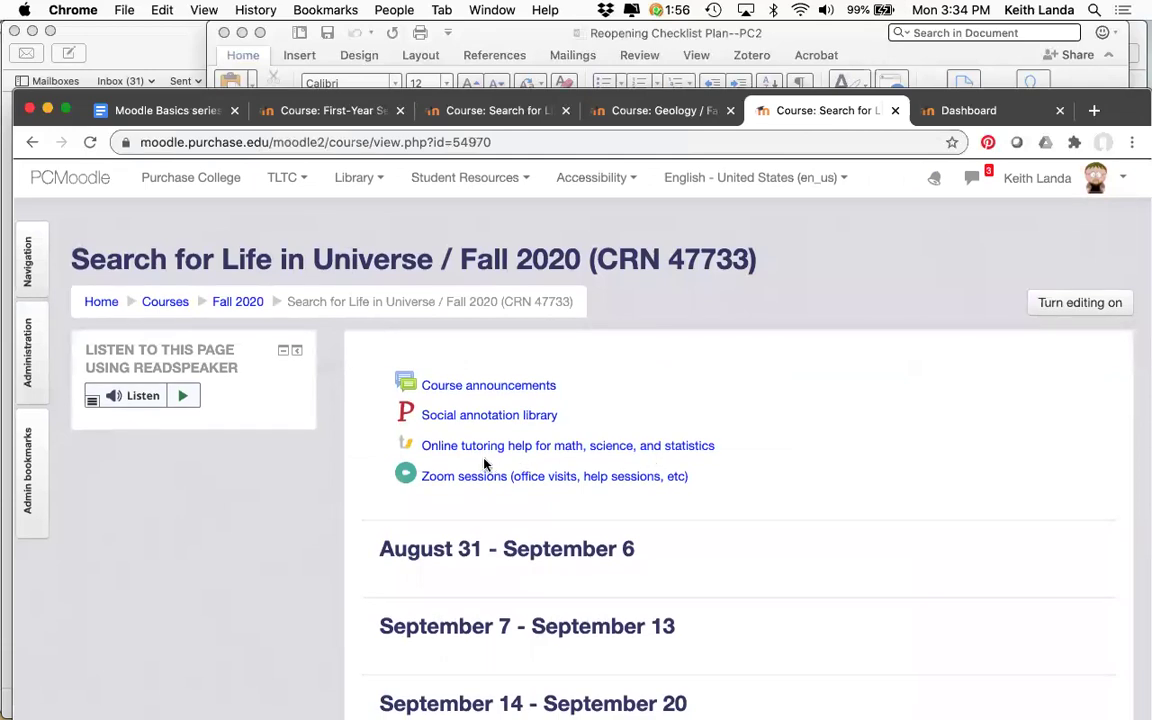
{"action": "left_click", "coordinate": [30, 373]}
{"action": "scroll", "coordinate": [650, 551], "scroll_direction": "down", "scroll_amount": 1}
{"action": "scroll", "coordinate": [650, 554], "scroll_direction": "down", "scroll_amount": 3}
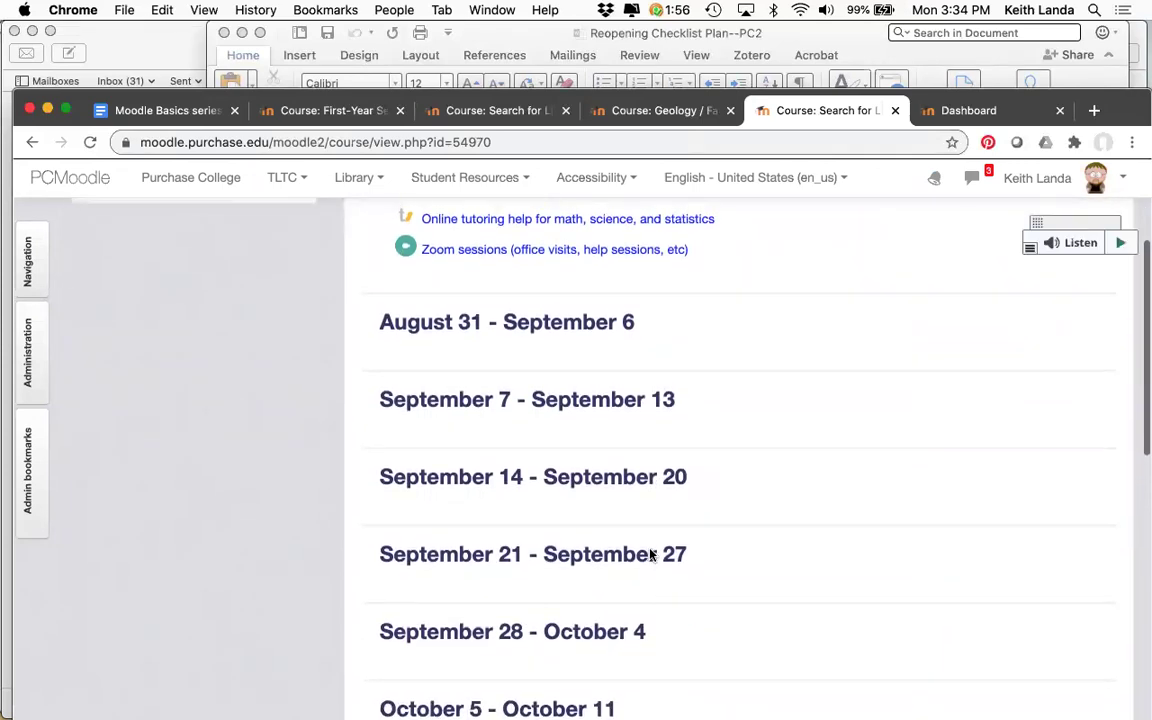
{"action": "scroll", "coordinate": [650, 554], "scroll_direction": "up", "scroll_amount": 5}
{"action": "left_click", "coordinate": [27, 349]}
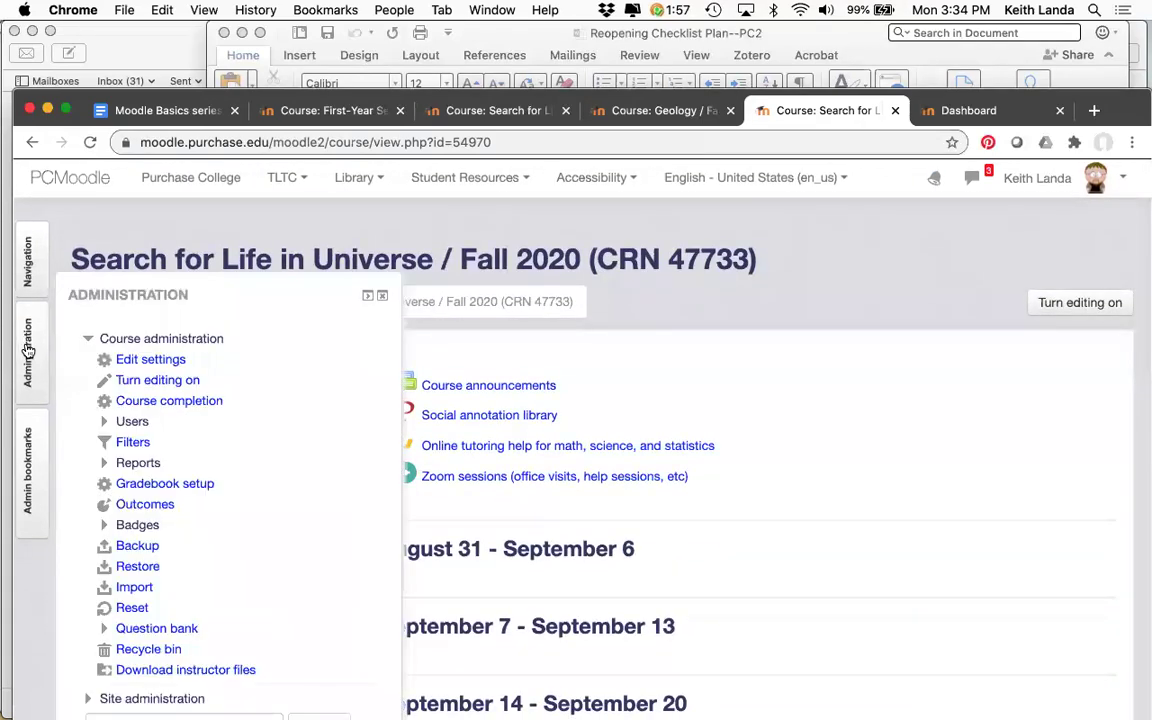
{"action": "left_click", "coordinate": [133, 362]}
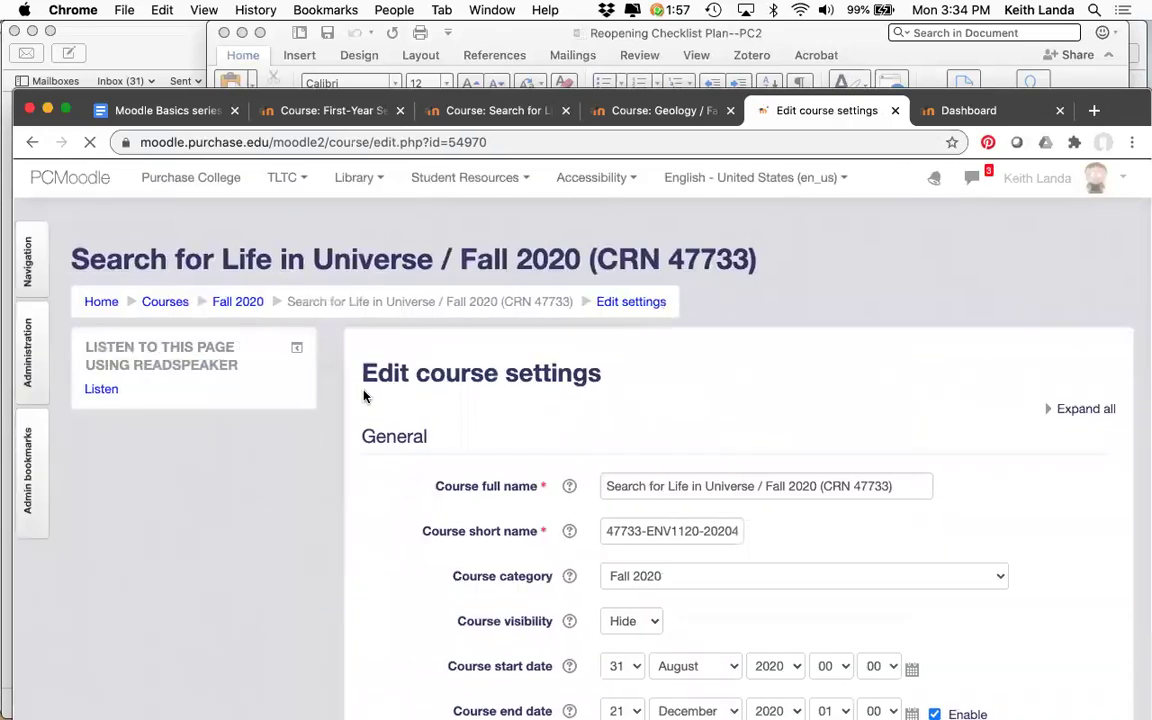
- Set the course format to Topics format in the Fall 2020 course settings
{"action": "scroll", "coordinate": [364, 396], "scroll_direction": "down", "scroll_amount": 7}
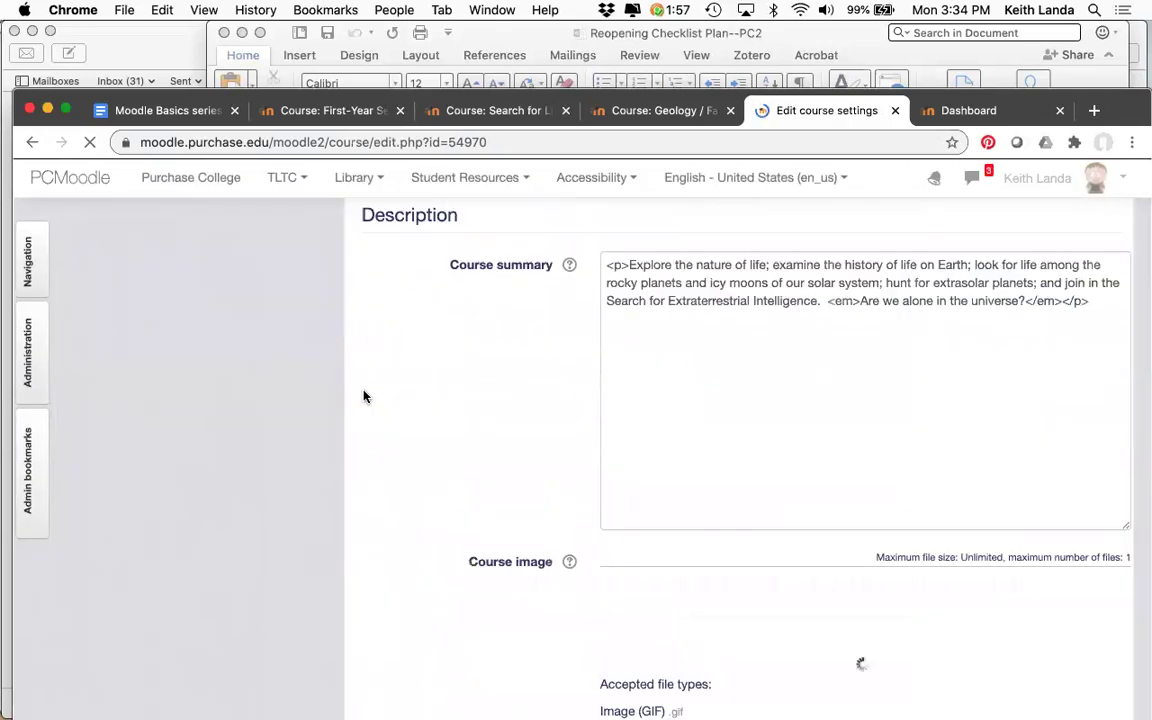
{"action": "scroll", "coordinate": [364, 396], "scroll_direction": "down", "scroll_amount": 5}
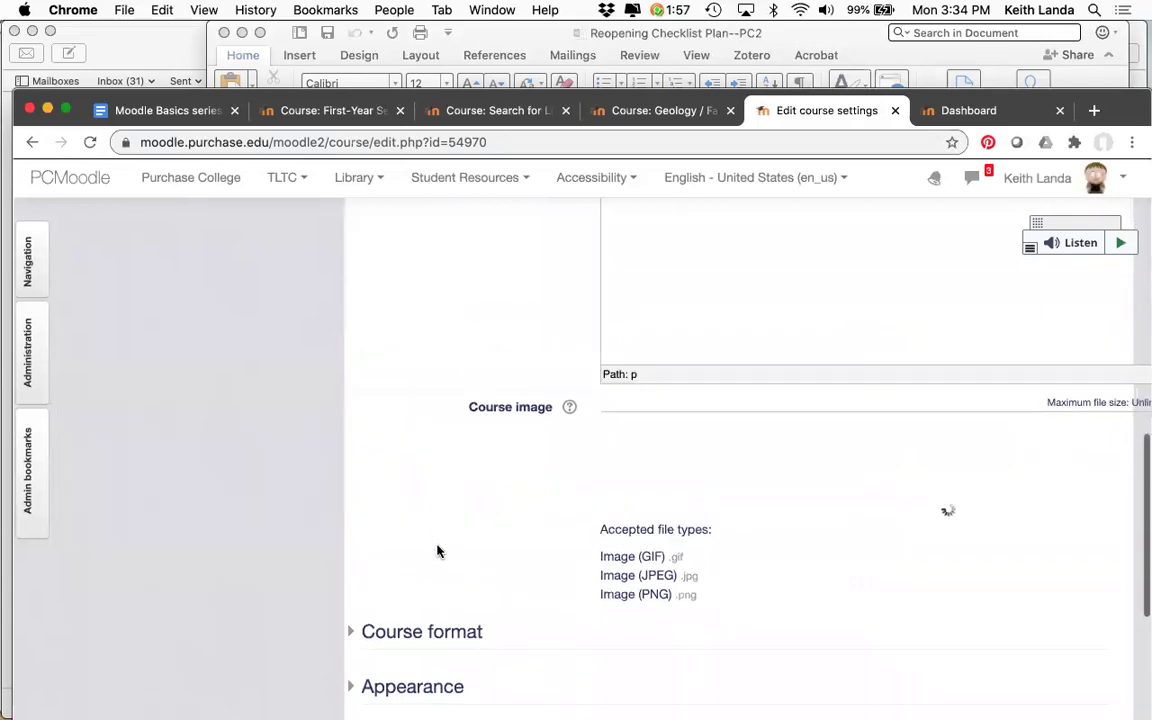
{"action": "scroll", "coordinate": [437, 555], "scroll_direction": "down", "scroll_amount": 8}
{"action": "scroll", "coordinate": [435, 540], "scroll_direction": "up", "scroll_amount": 2}
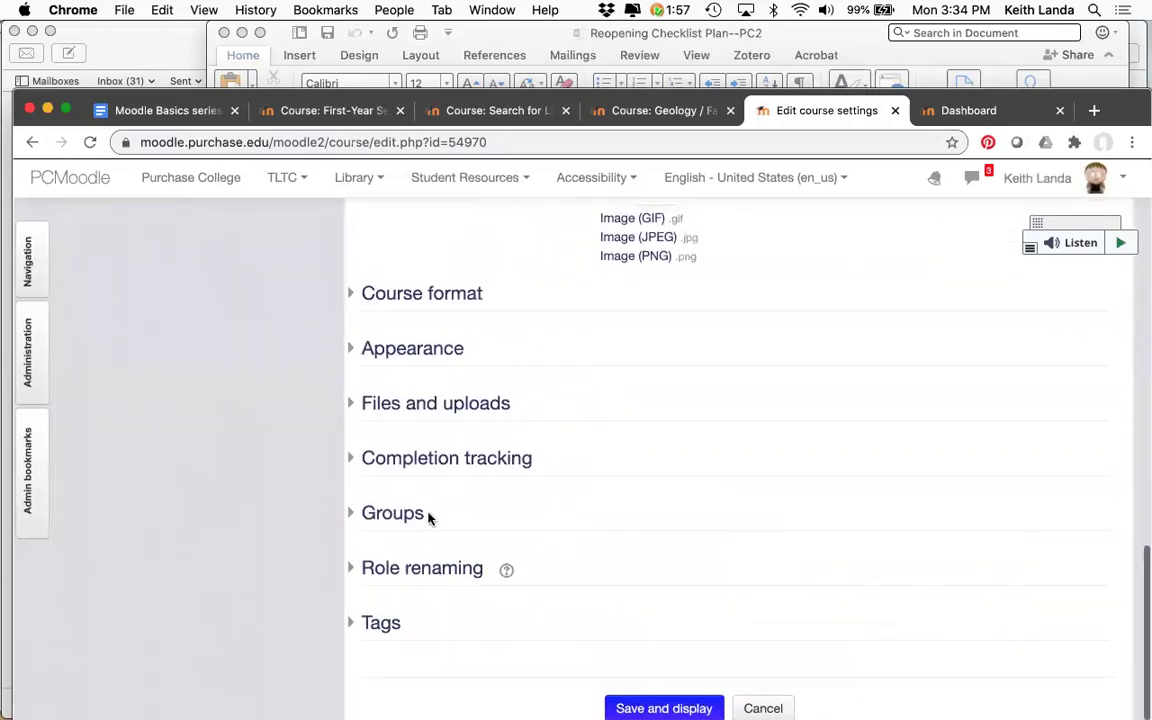
{"action": "left_click", "coordinate": [422, 294]}
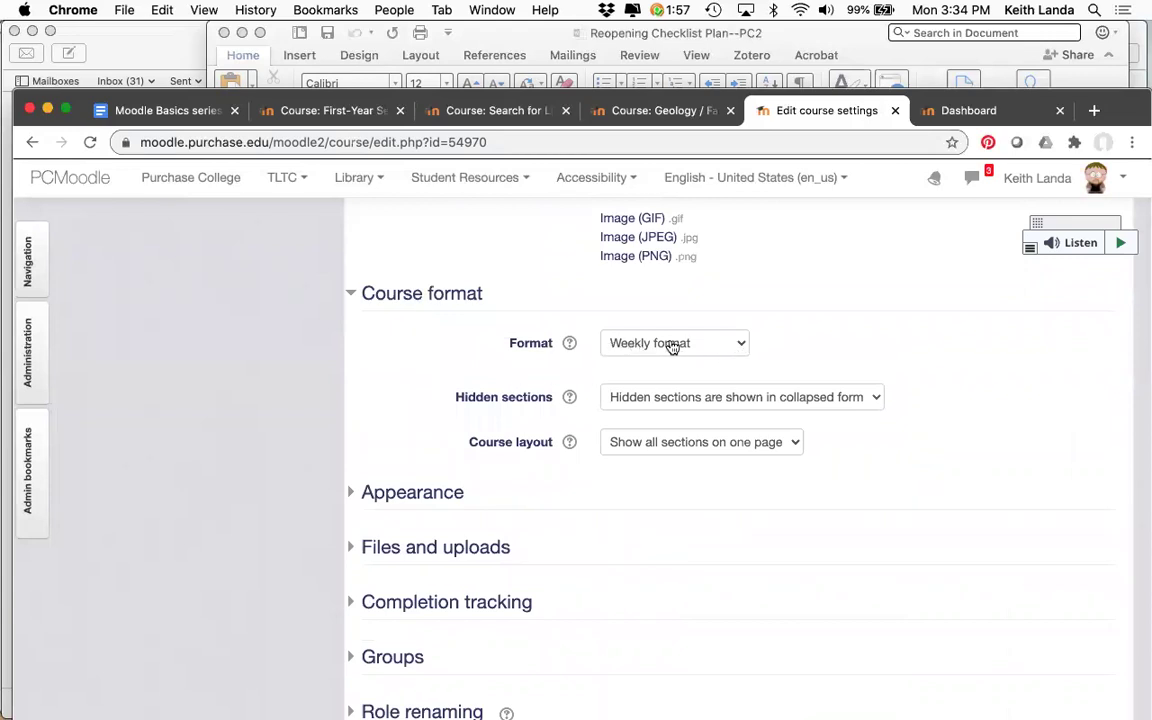
{"action": "left_click", "coordinate": [739, 346]}
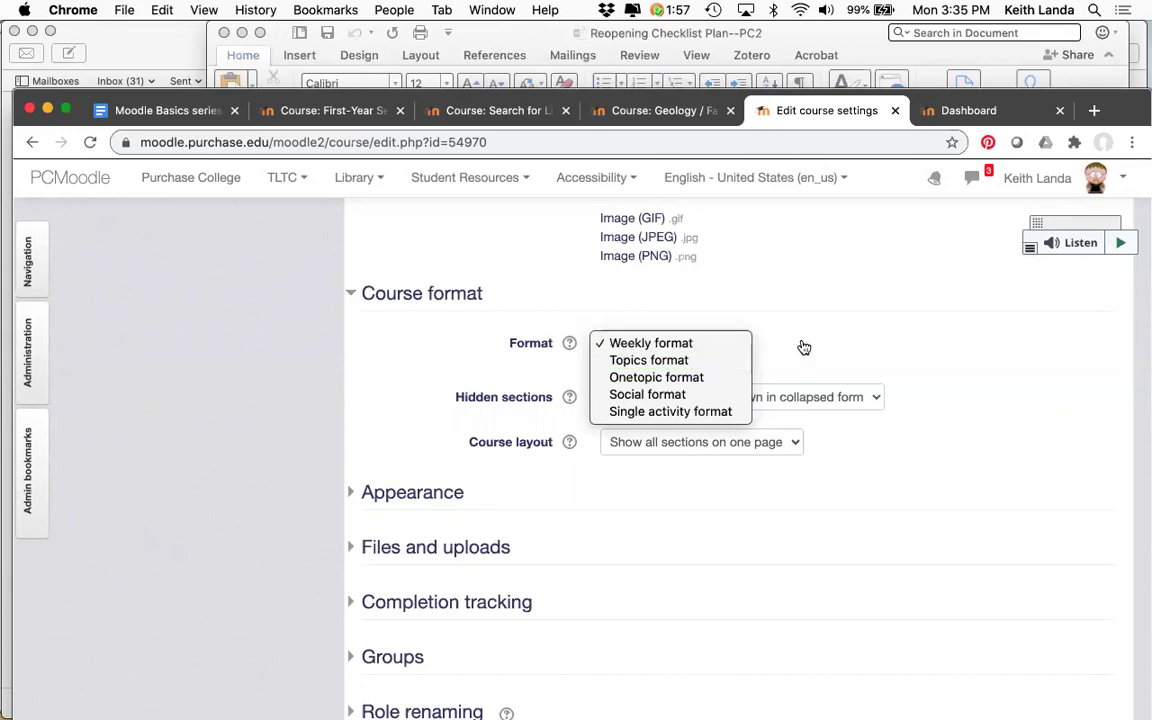
{"action": "left_click", "coordinate": [664, 362]}
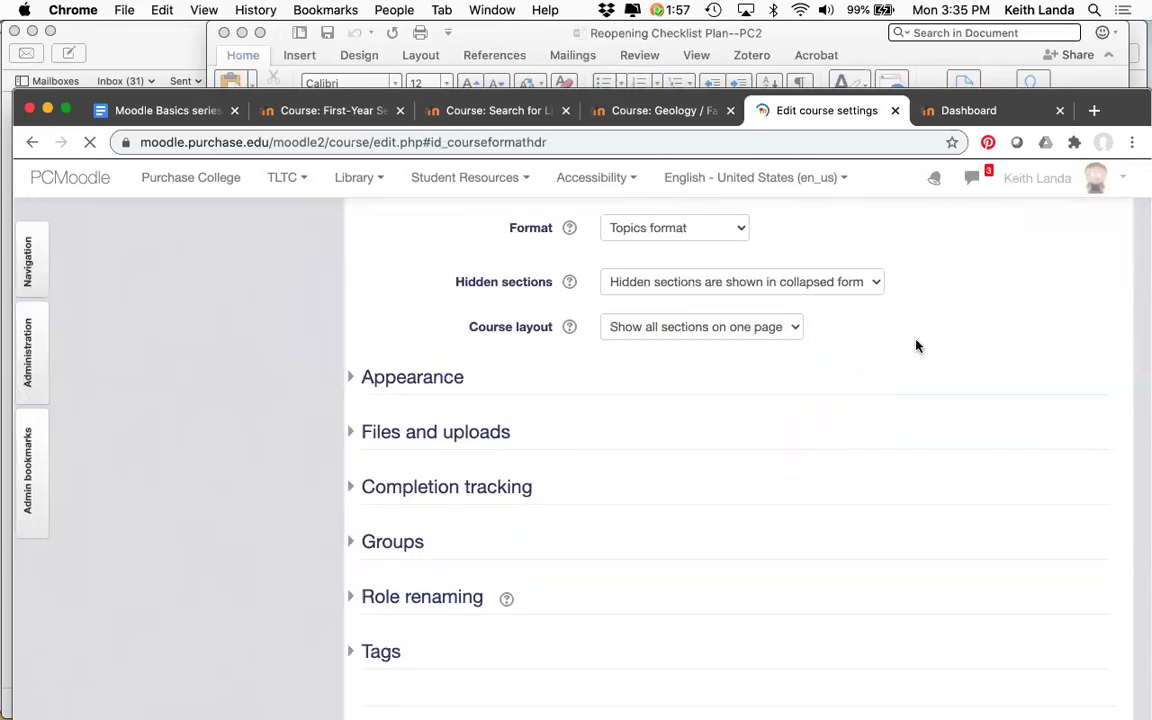
- Save the course settings and display the course page to check its topic sections
{"action": "scroll", "coordinate": [916, 346], "scroll_direction": "down", "scroll_amount": 5}
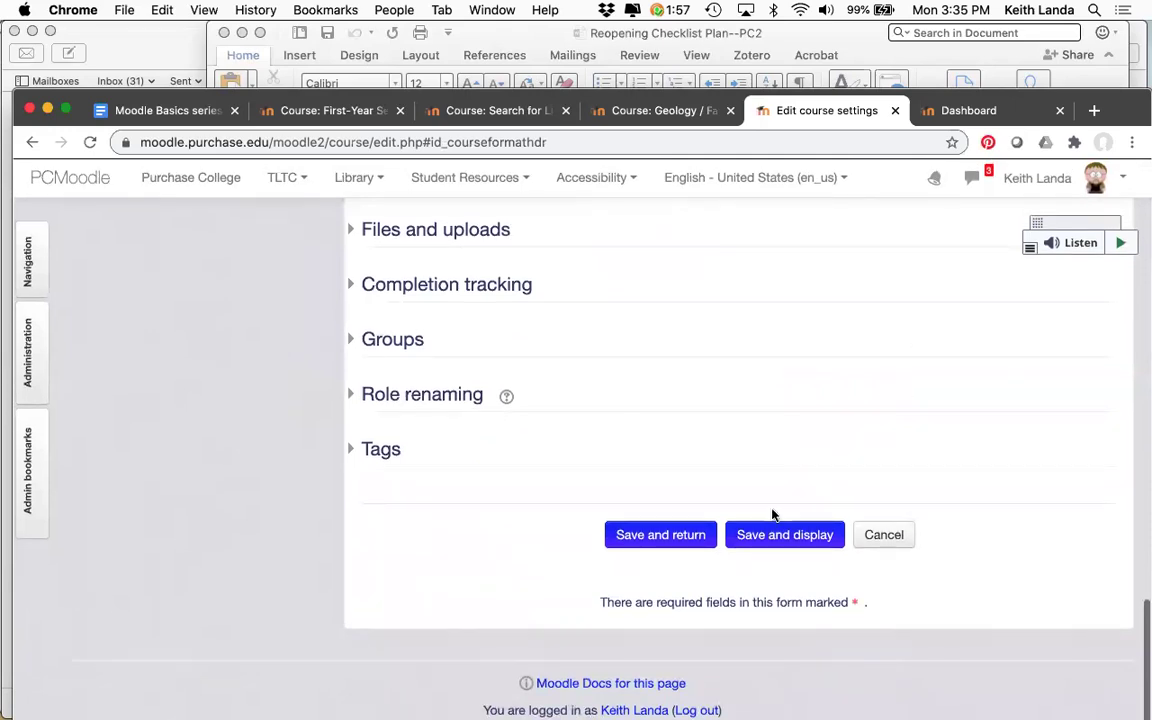
{"action": "scroll", "coordinate": [756, 537], "scroll_direction": "up", "scroll_amount": 3}
{"action": "scroll", "coordinate": [755, 540], "scroll_direction": "down", "scroll_amount": 3}
{"action": "left_click", "coordinate": [750, 537]}
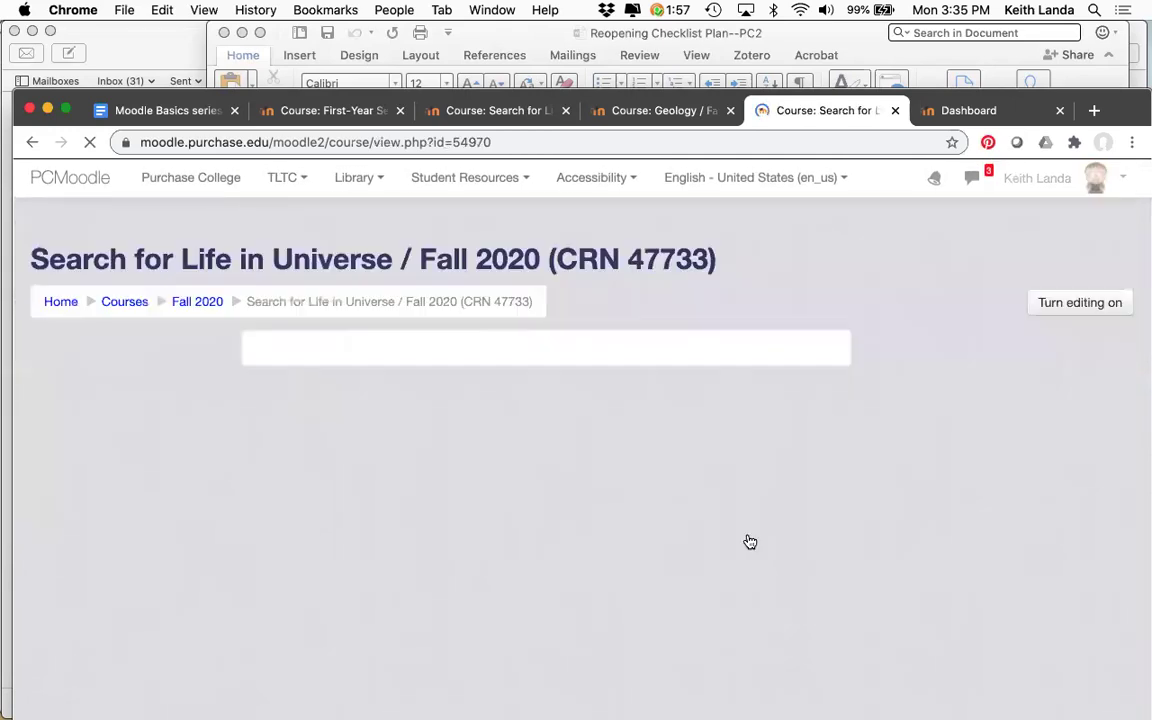
{"action": "scroll", "coordinate": [750, 541], "scroll_direction": "down", "scroll_amount": 10}
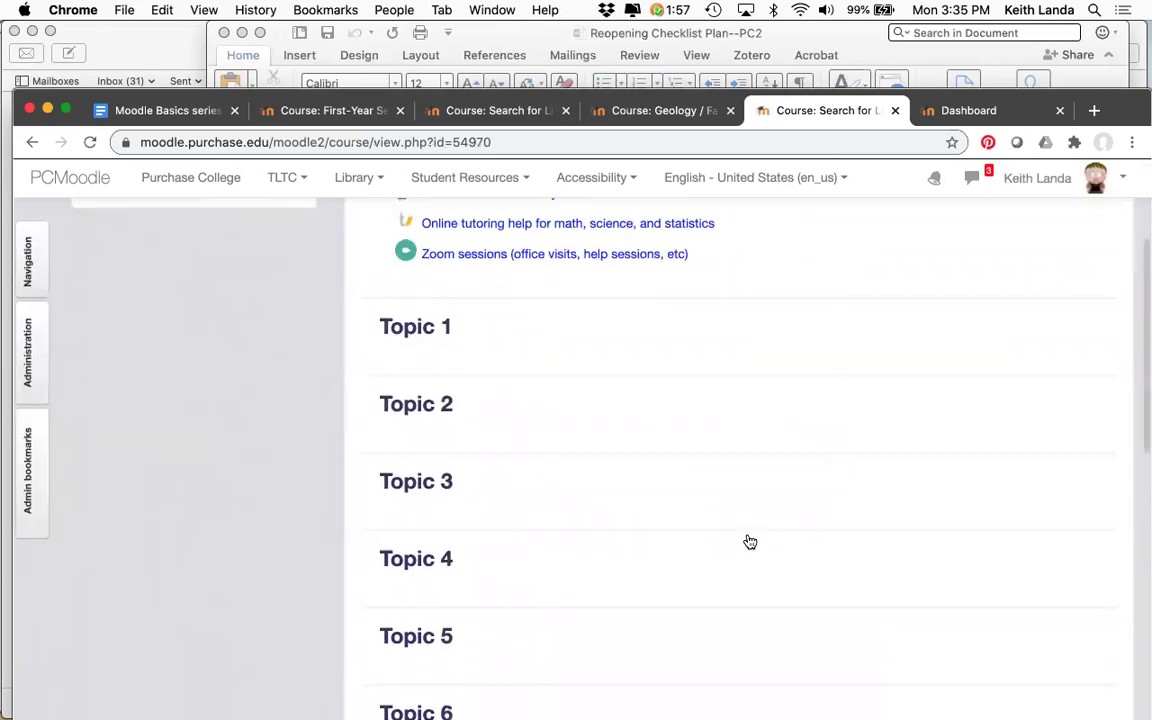
{"action": "scroll", "coordinate": [750, 541], "scroll_direction": "down", "scroll_amount": 15}
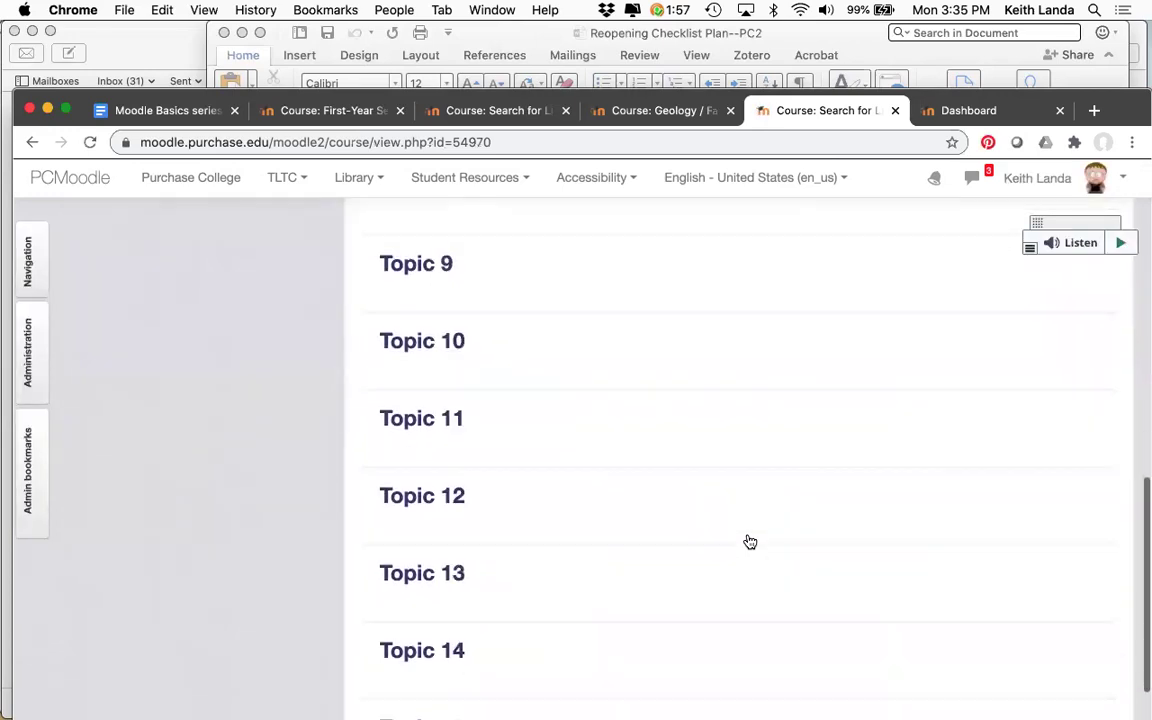
{"action": "scroll", "coordinate": [750, 541], "scroll_direction": "up", "scroll_amount": 15}
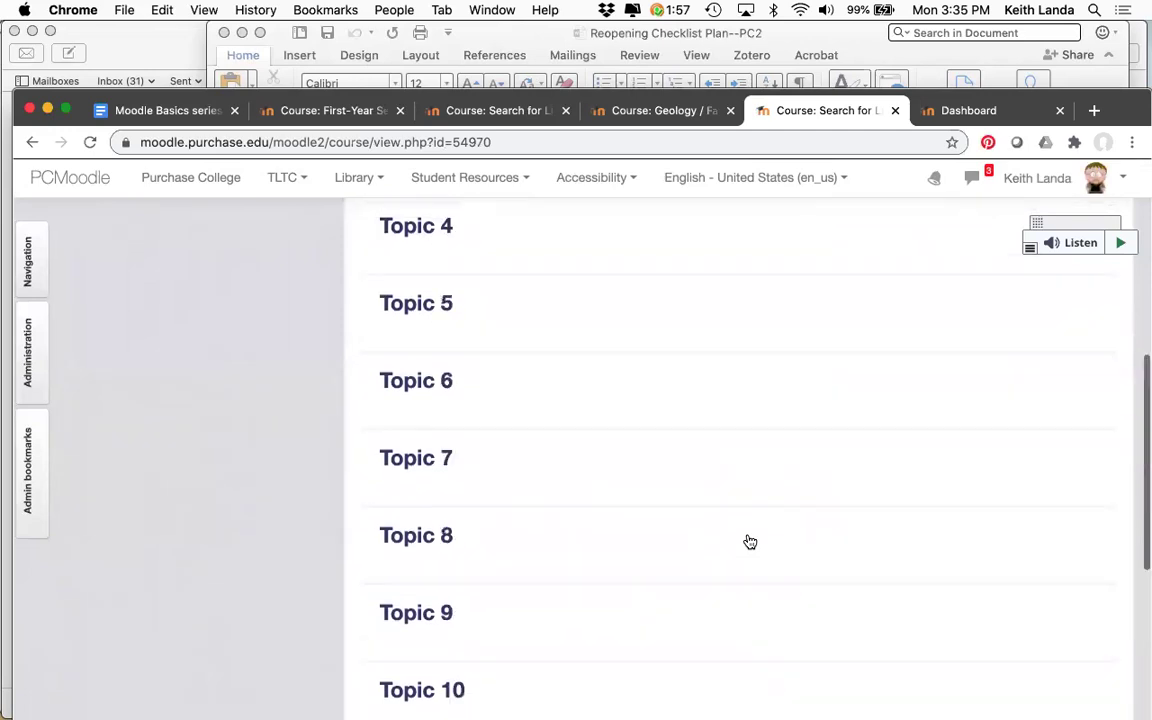
- Turn editing on for the Fall 2020 course and delete the Topic 16 section
{"action": "scroll", "coordinate": [750, 541], "scroll_direction": "up", "scroll_amount": 5}
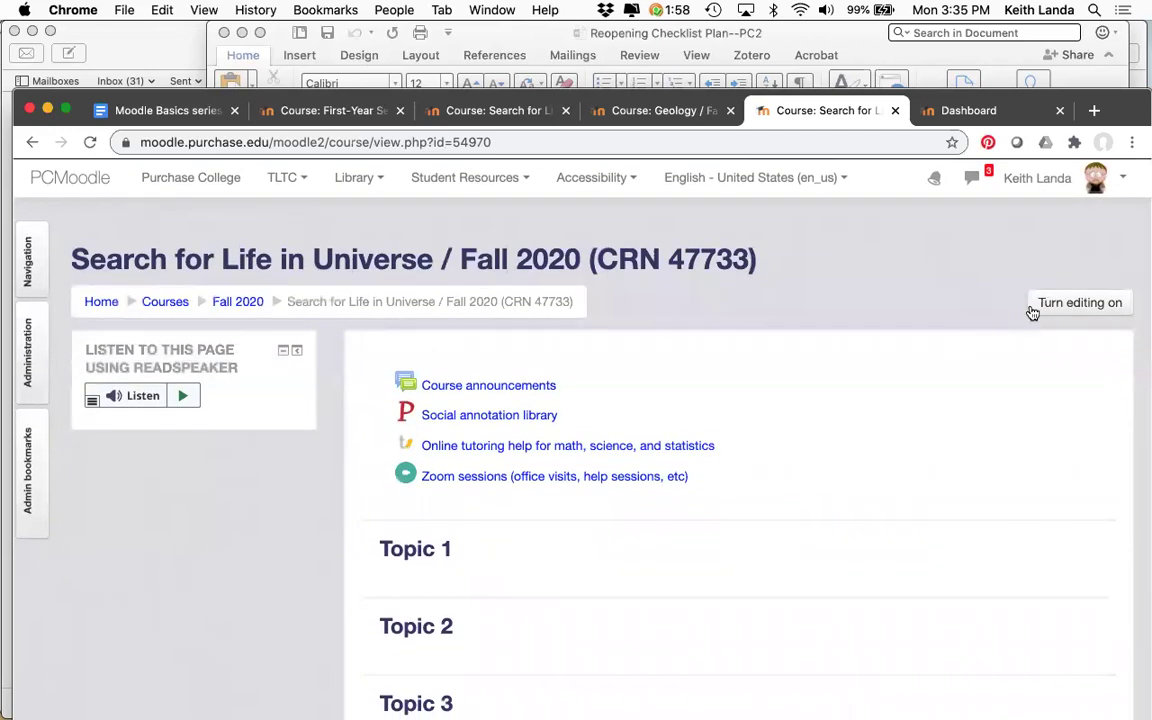
{"action": "left_click", "coordinate": [1065, 305]}
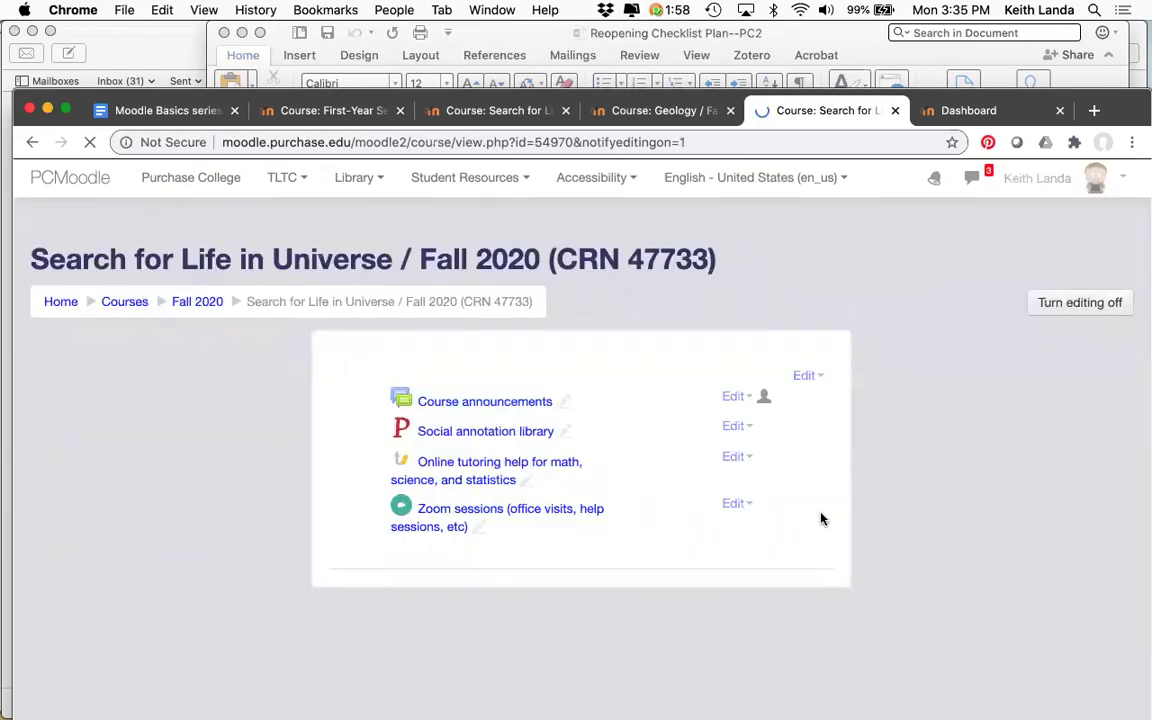
{"action": "scroll", "coordinate": [821, 518], "scroll_direction": "down", "scroll_amount": 8}
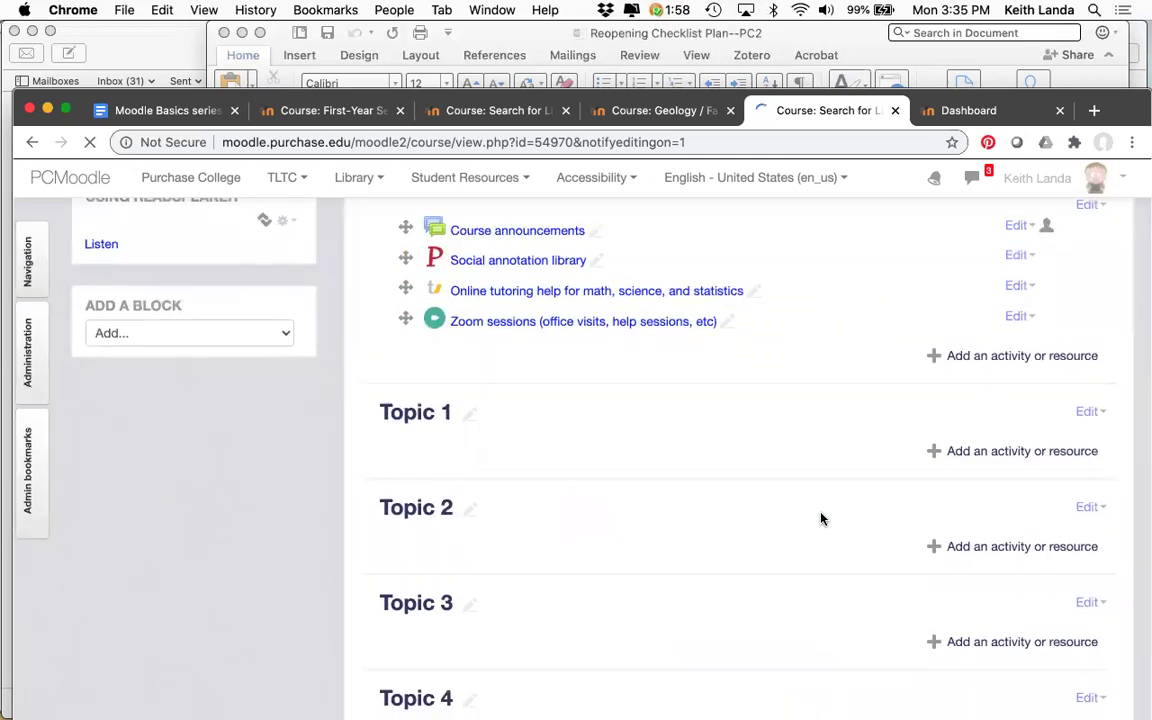
{"action": "scroll", "coordinate": [821, 518], "scroll_direction": "down", "scroll_amount": 6}
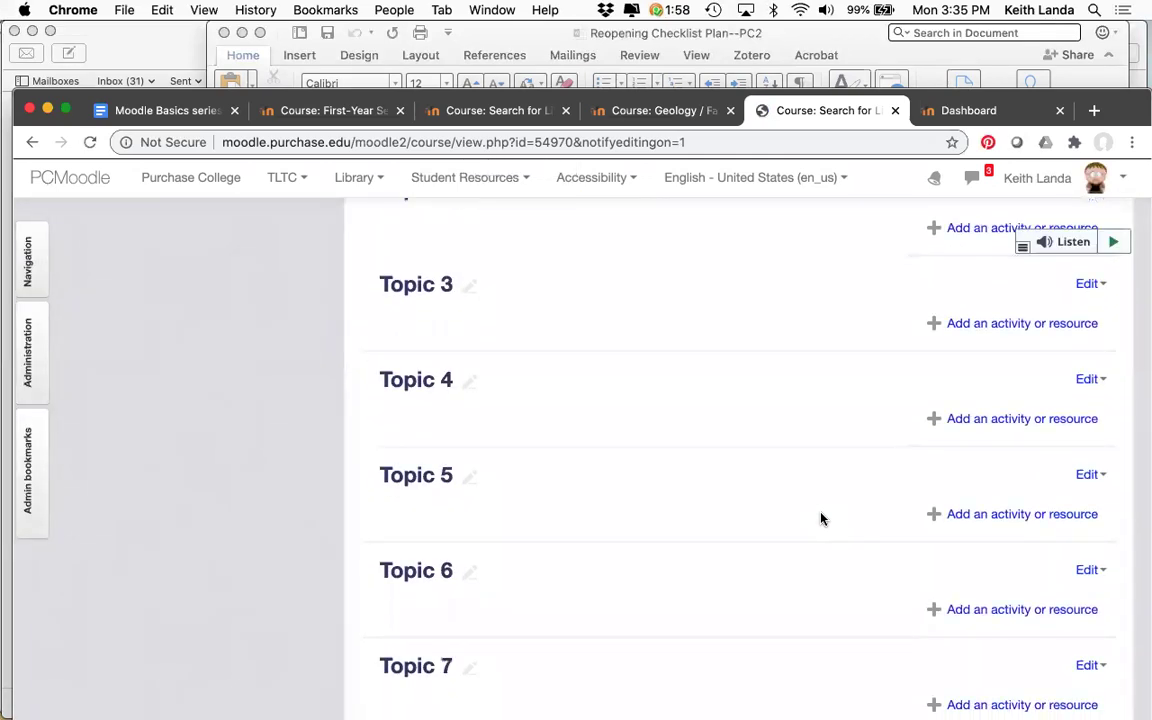
{"action": "scroll", "coordinate": [821, 518], "scroll_direction": "down", "scroll_amount": 6}
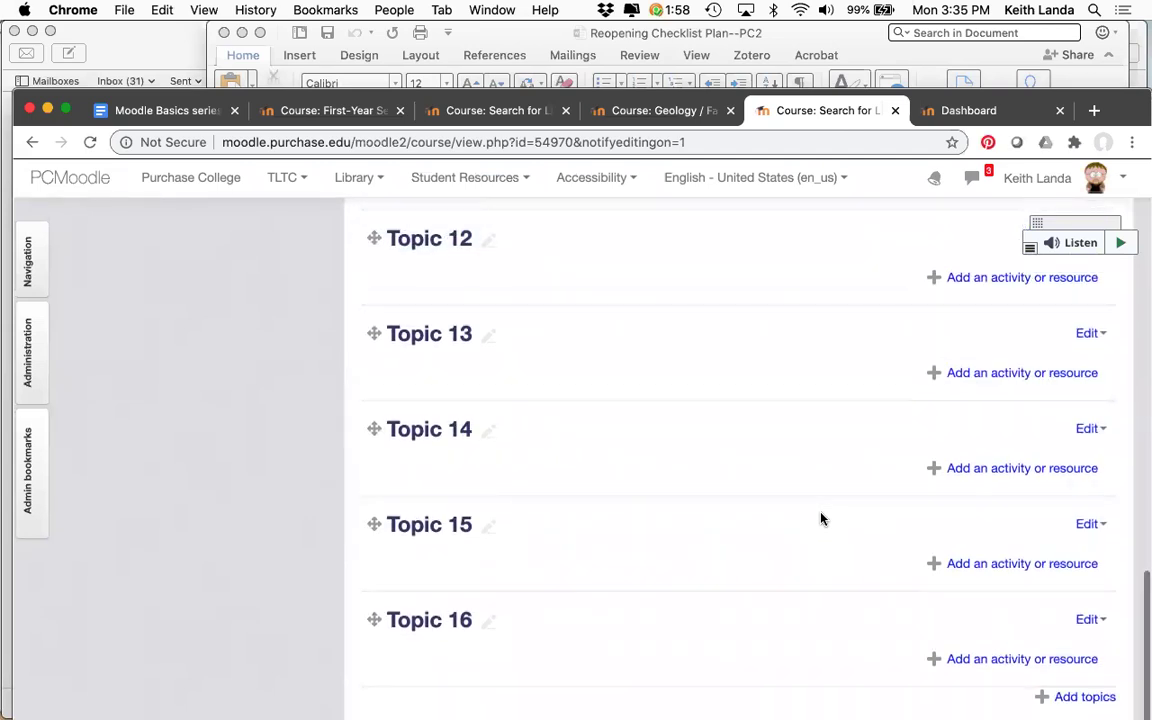
{"action": "left_click", "coordinate": [1096, 620]}
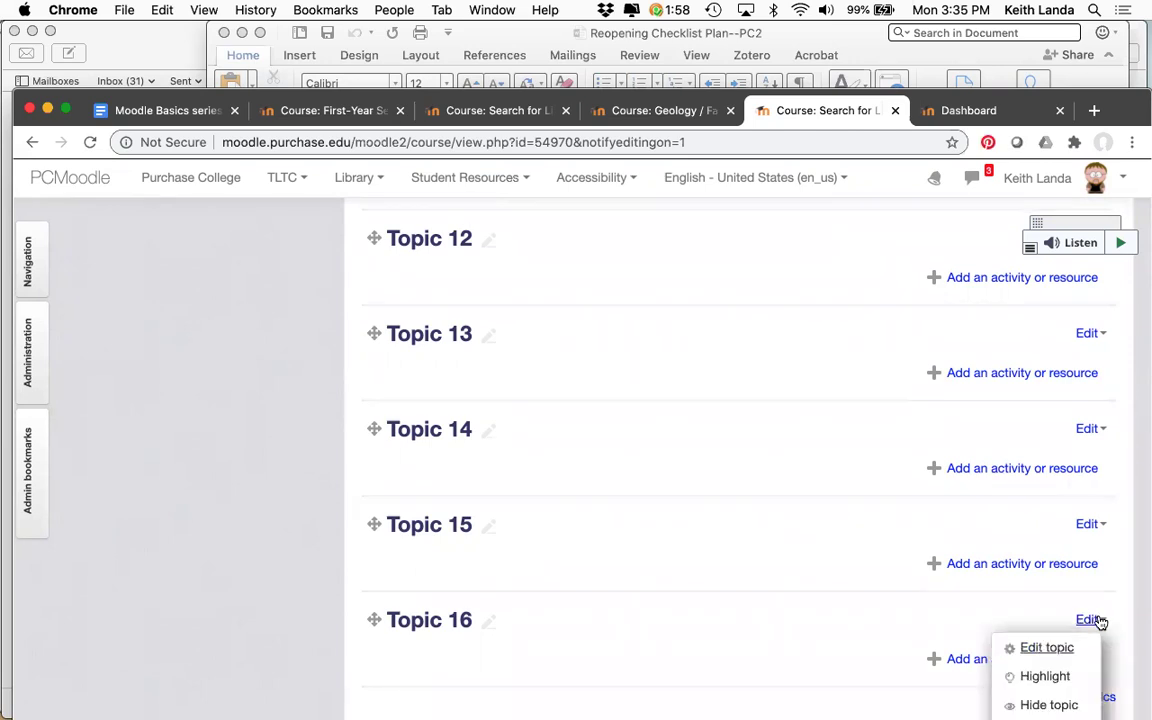
{"action": "scroll", "coordinate": [1099, 622], "scroll_direction": "down", "scroll_amount": 2}
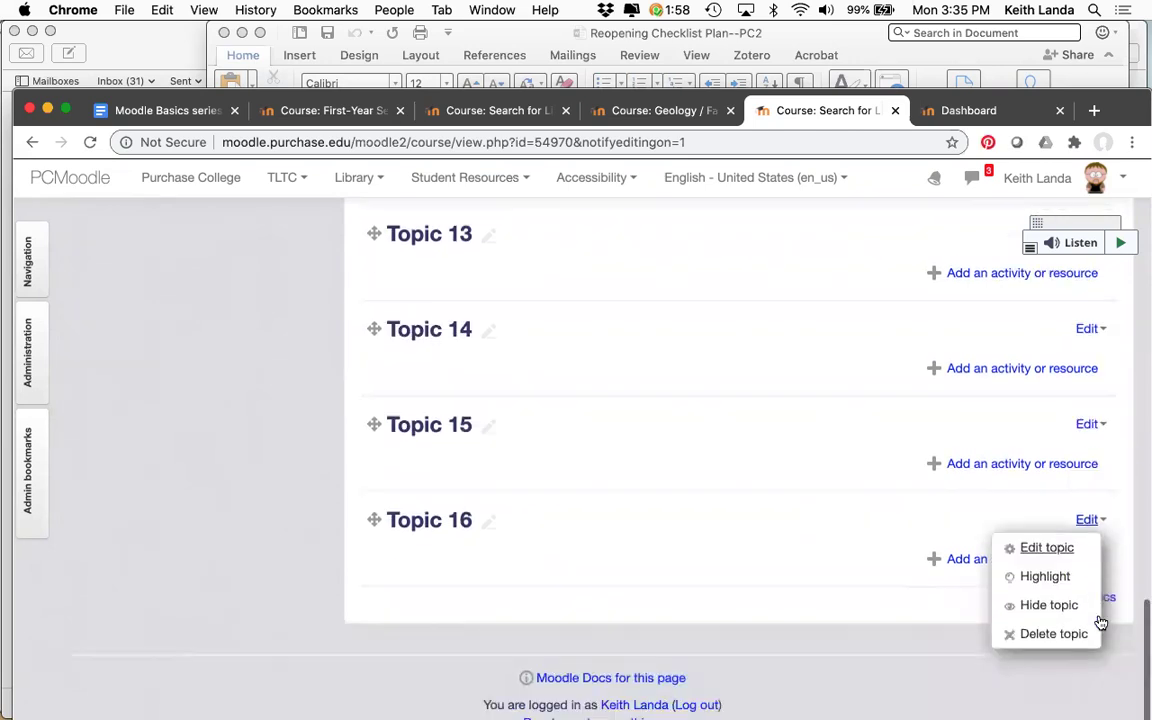
{"action": "left_click", "coordinate": [1040, 634]}
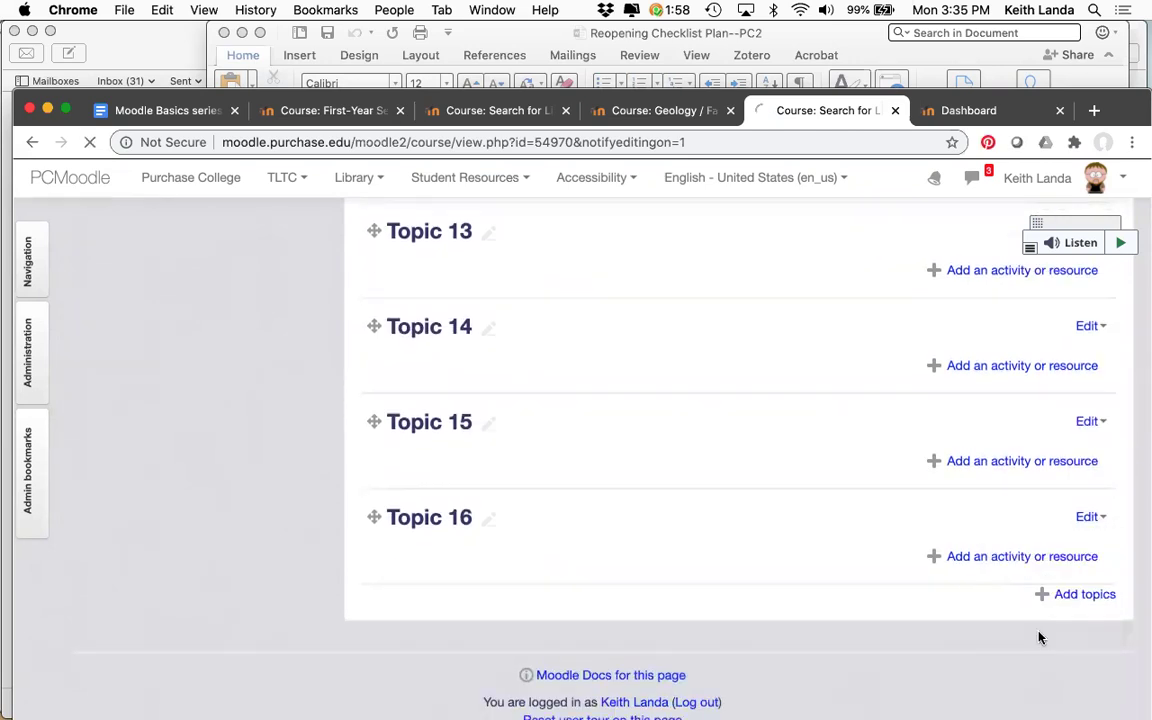
- Delete the Topic 15 section at the end of the course
{"action": "scroll", "coordinate": [1040, 637], "scroll_direction": "down", "scroll_amount": 5}
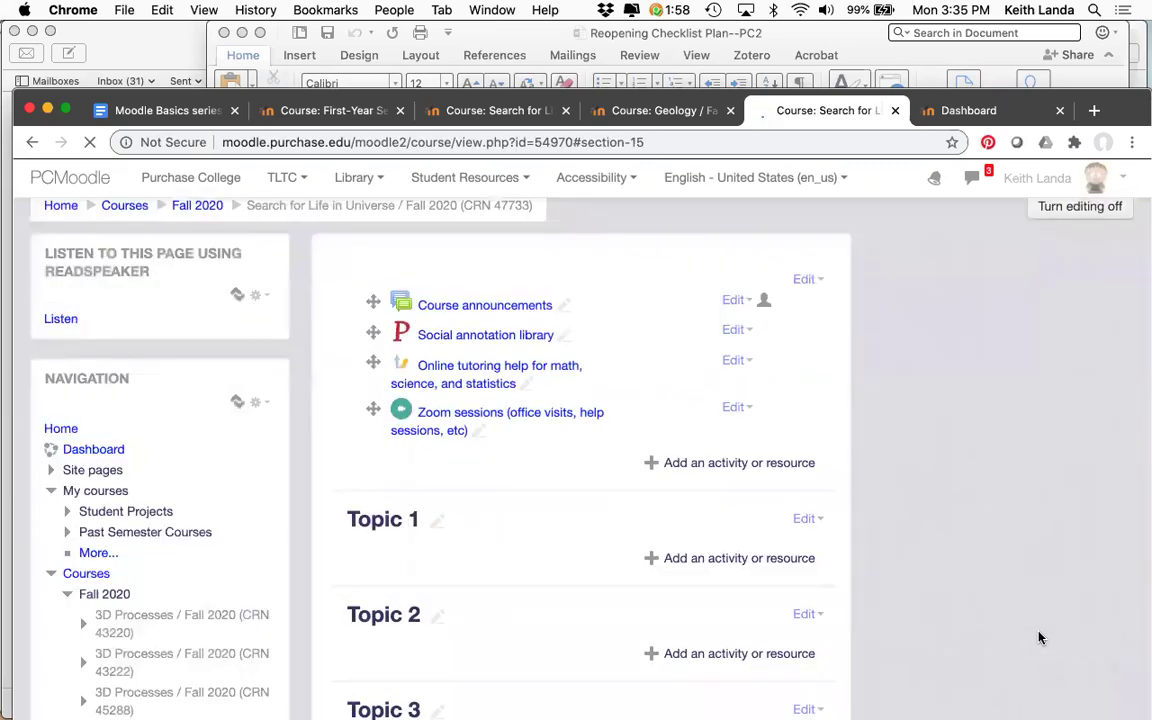
{"action": "scroll", "coordinate": [1040, 637], "scroll_direction": "down", "scroll_amount": 10}
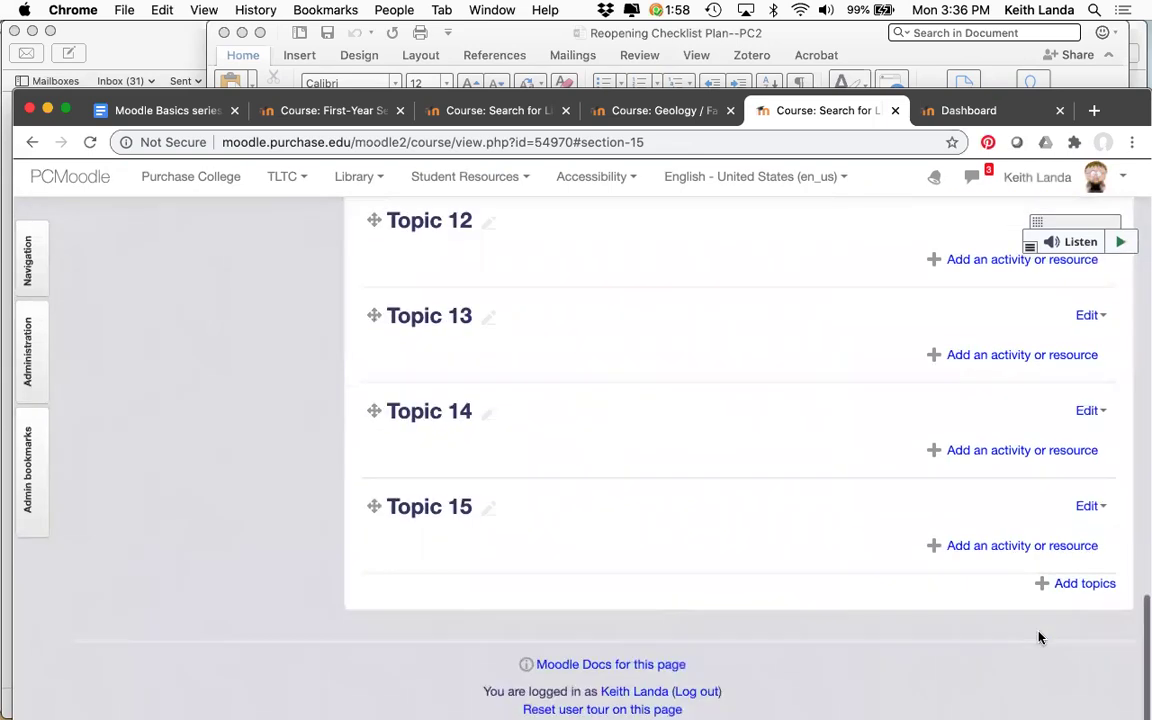
{"action": "left_click", "coordinate": [1092, 508]}
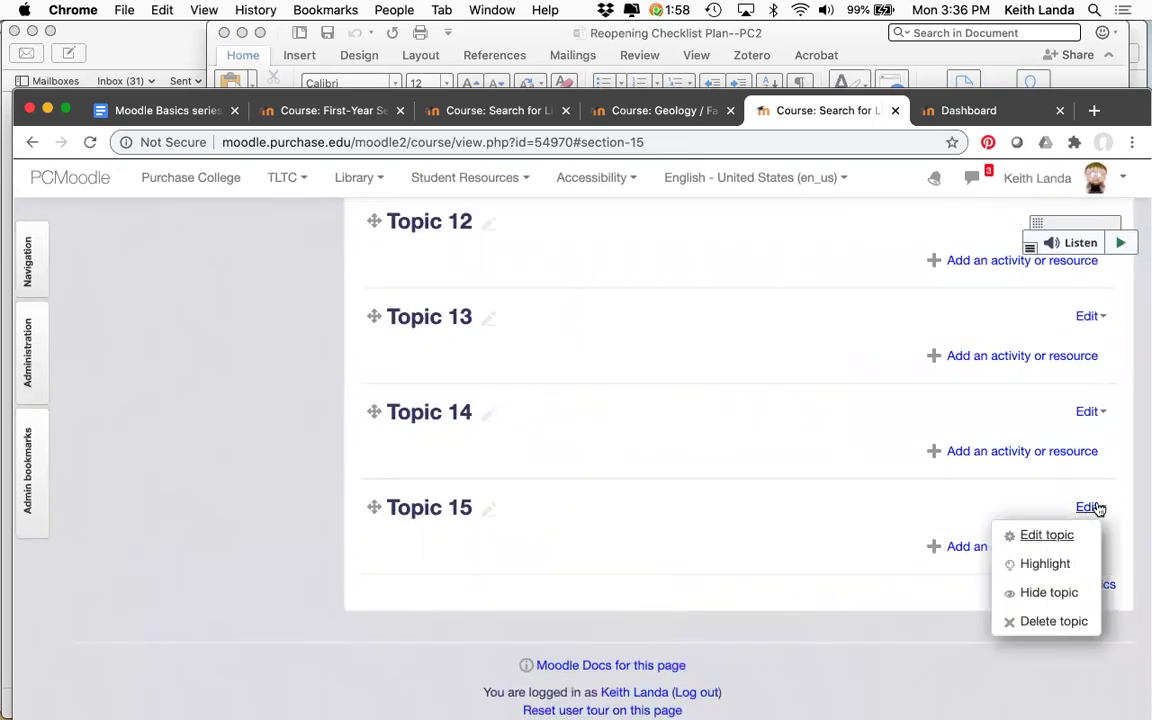
{"action": "left_click", "coordinate": [1054, 622]}
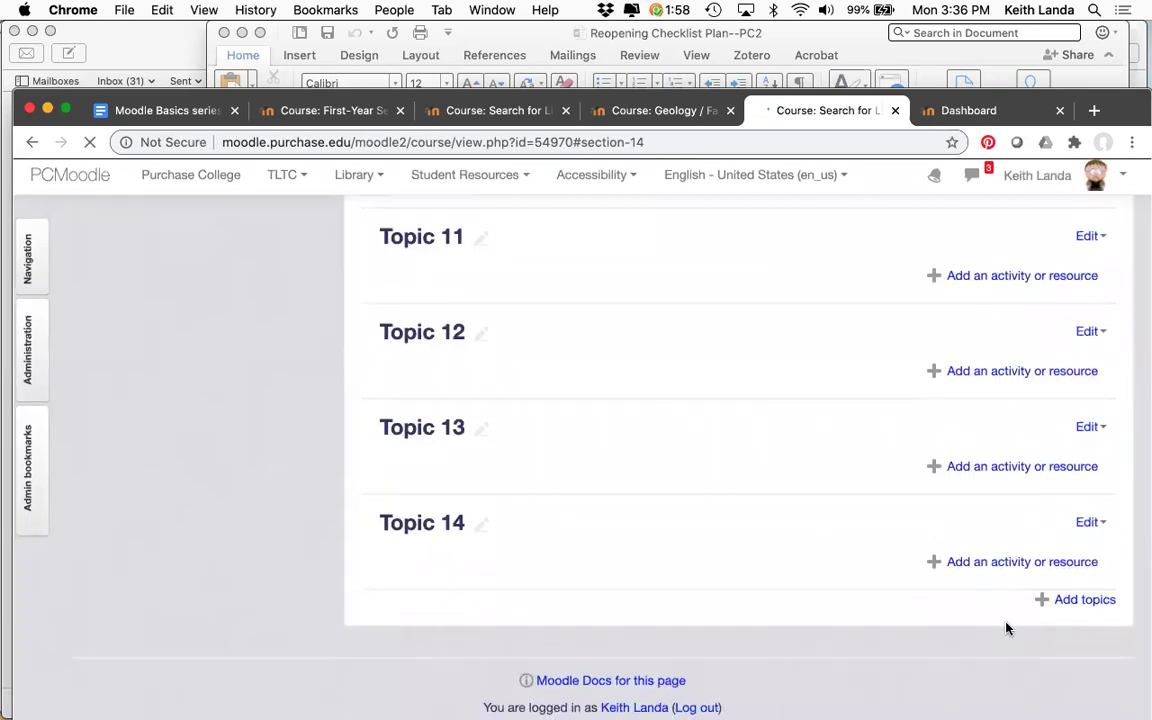
- Look through the remaining topic sections and view the editing options for Topic 14 without choosing one
{"action": "scroll", "coordinate": [1007, 628], "scroll_direction": "up", "scroll_amount": 20}
{"action": "scroll", "coordinate": [1007, 628], "scroll_direction": "down", "scroll_amount": 15}
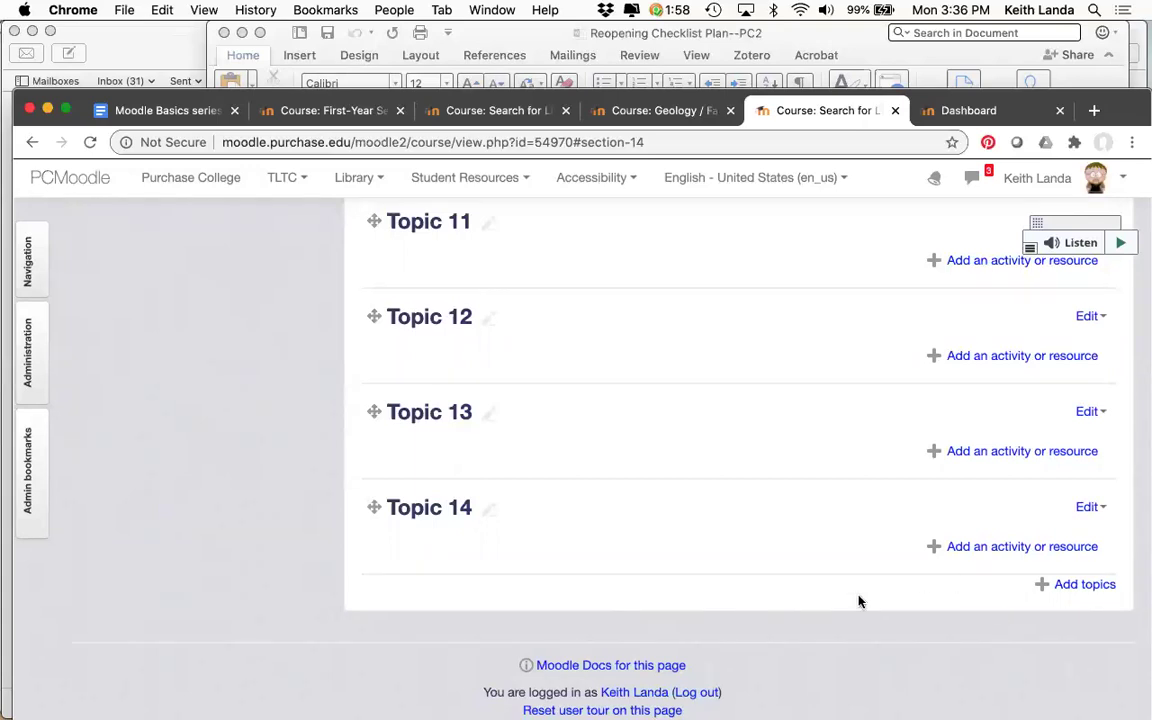
{"action": "left_click", "coordinate": [1089, 507]}
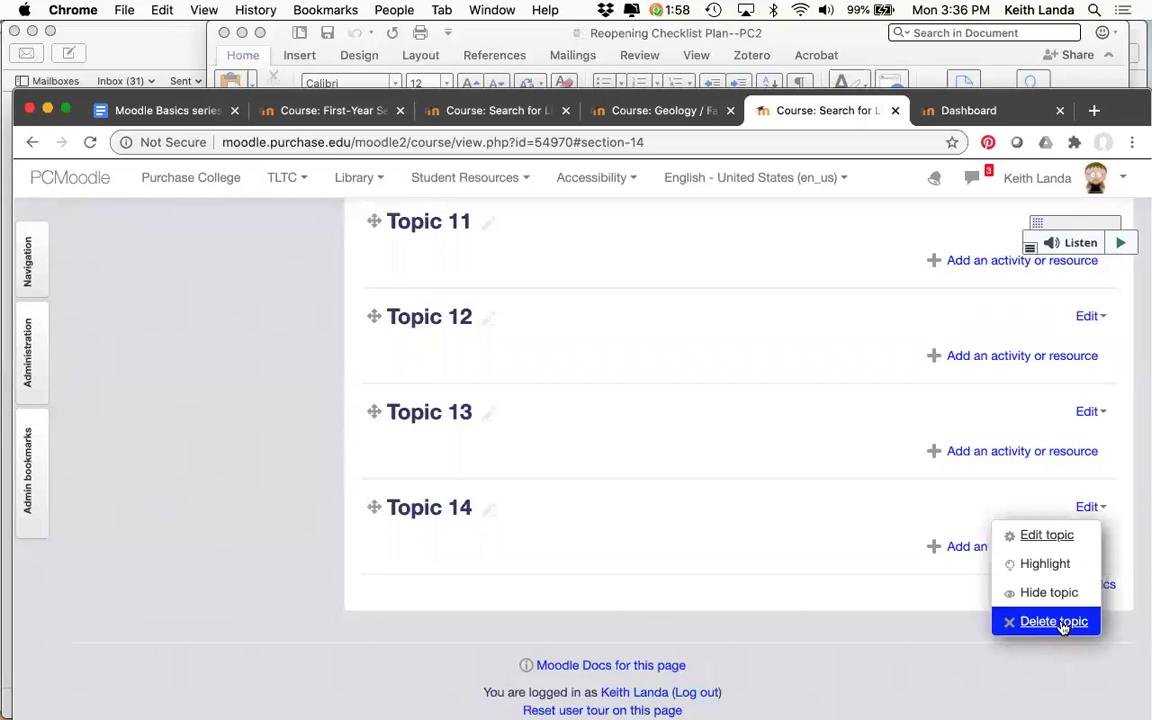
{"action": "left_click", "coordinate": [836, 512]}
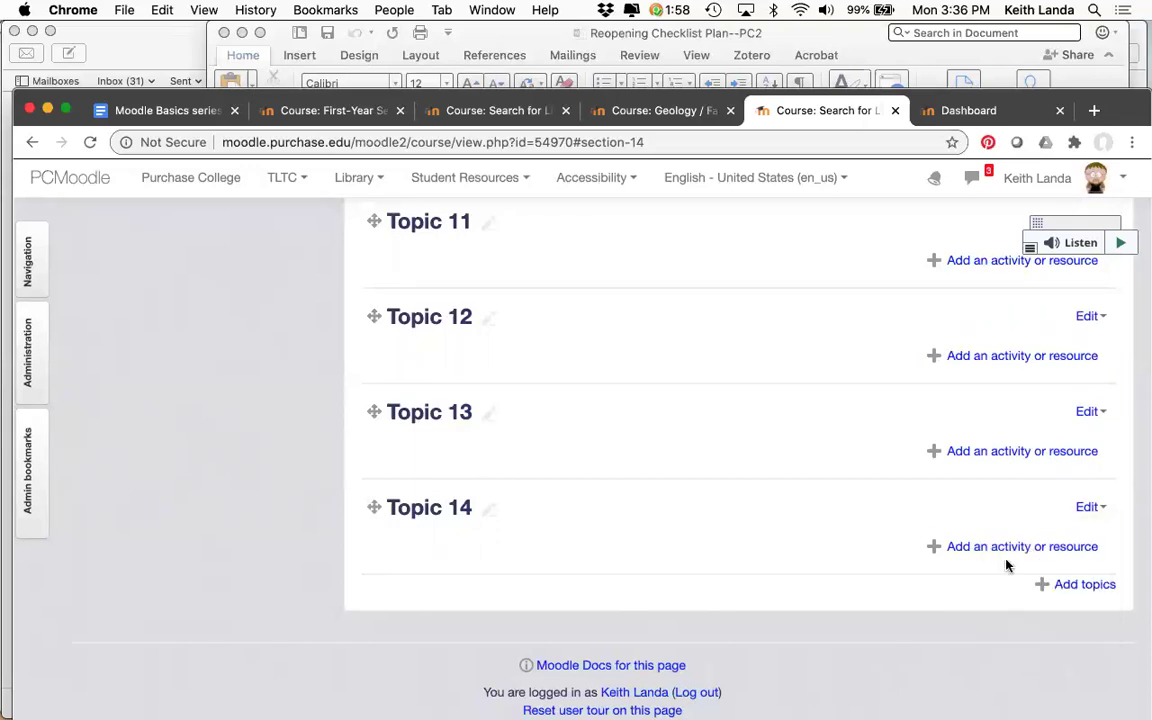
- Add 2 topic sections to the end of the course
{"action": "left_click", "coordinate": [1080, 587]}
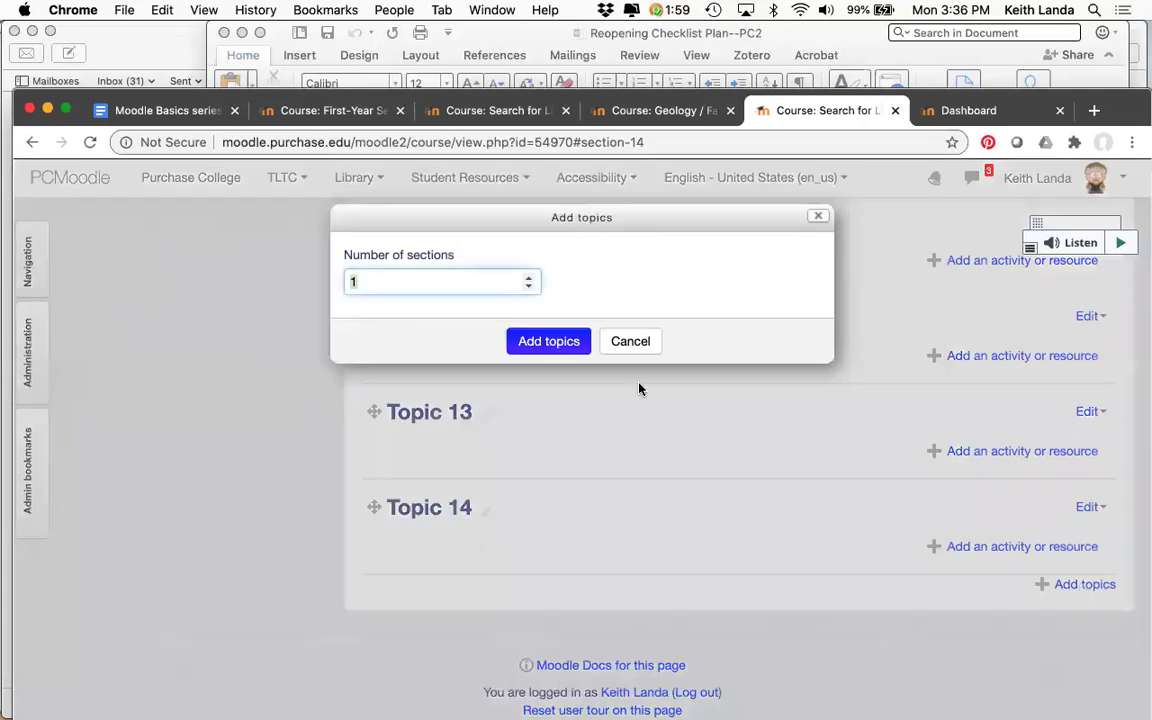
{"action": "left_click", "coordinate": [528, 281]}
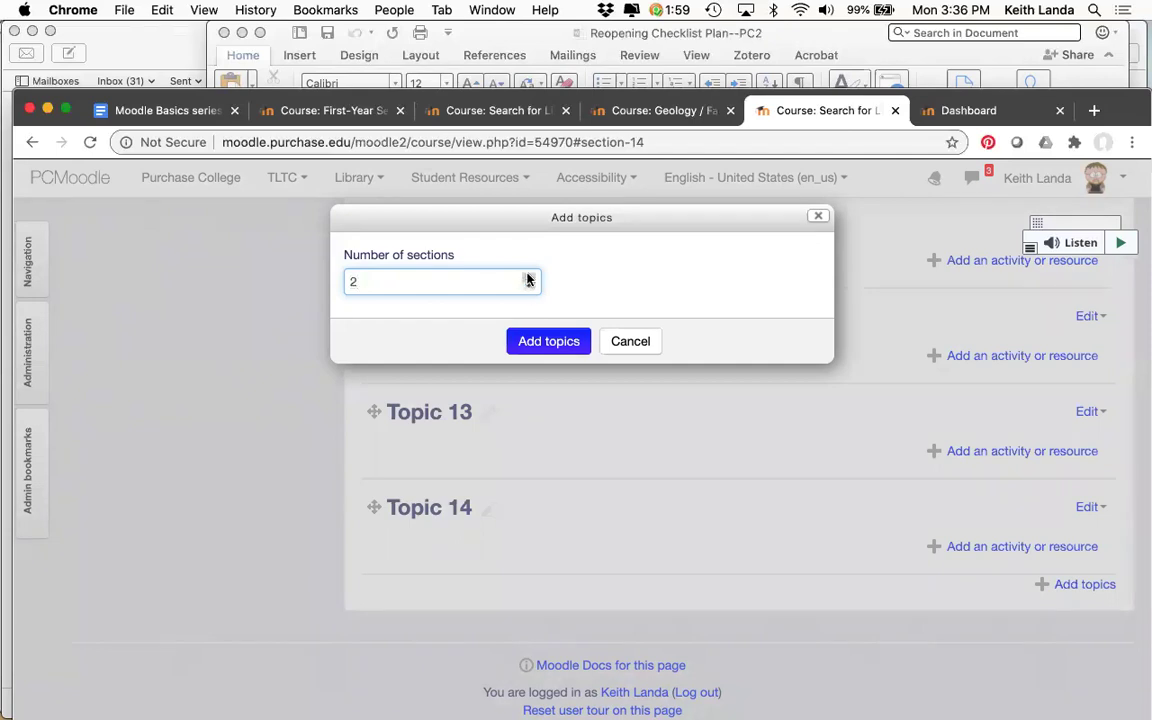
{"action": "left_click", "coordinate": [551, 343]}
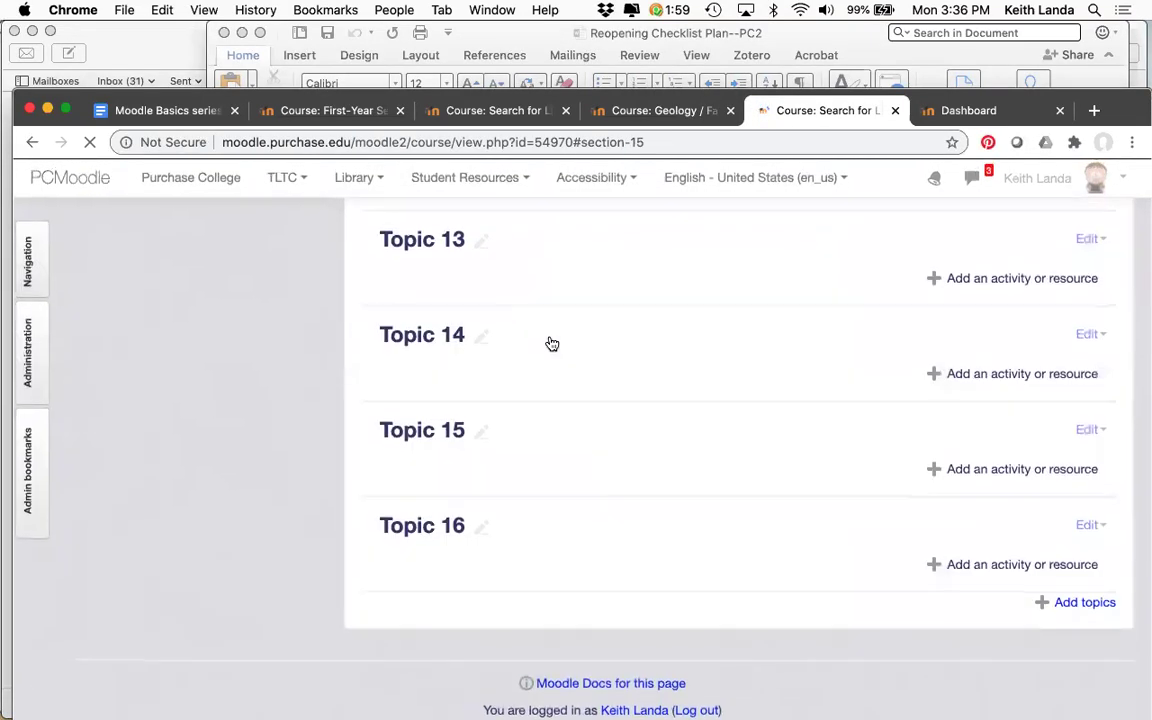
- Open the course settings for editing and expand the Course format section
{"action": "scroll", "coordinate": [551, 343], "scroll_direction": "up", "scroll_amount": 5}
{"action": "scroll", "coordinate": [551, 343], "scroll_direction": "up", "scroll_amount": 5}
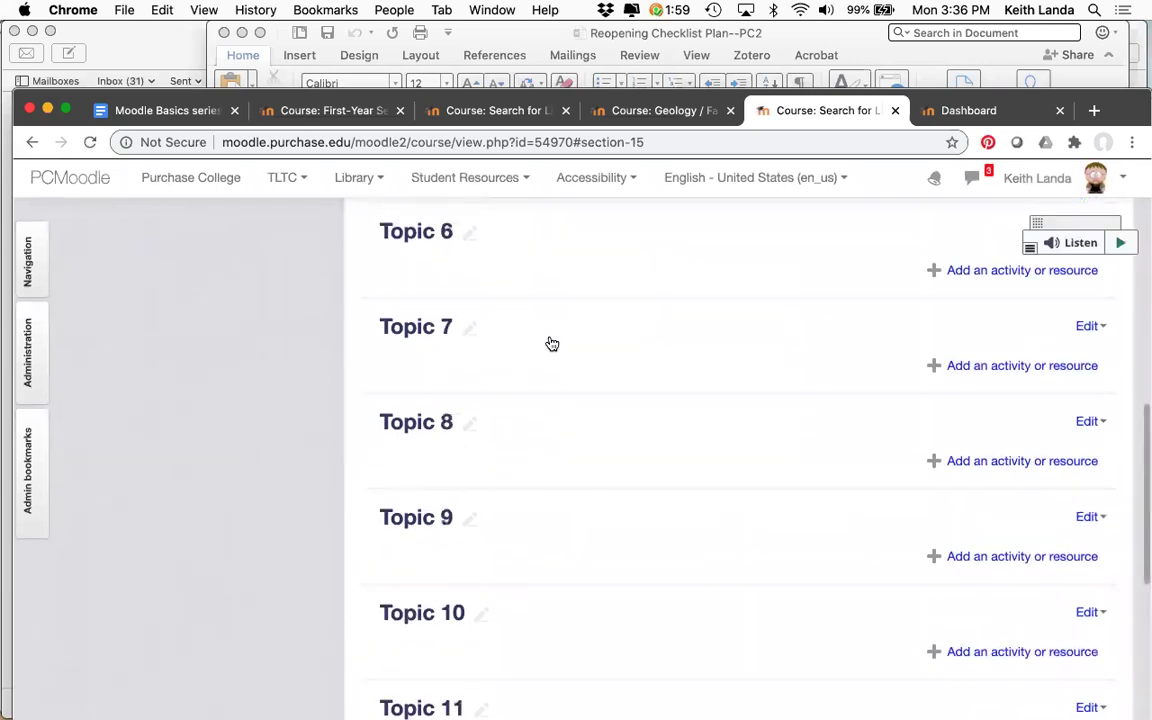
{"action": "scroll", "coordinate": [551, 343], "scroll_direction": "up", "scroll_amount": 2}
{"action": "scroll", "coordinate": [551, 343], "scroll_direction": "up", "scroll_amount": 8}
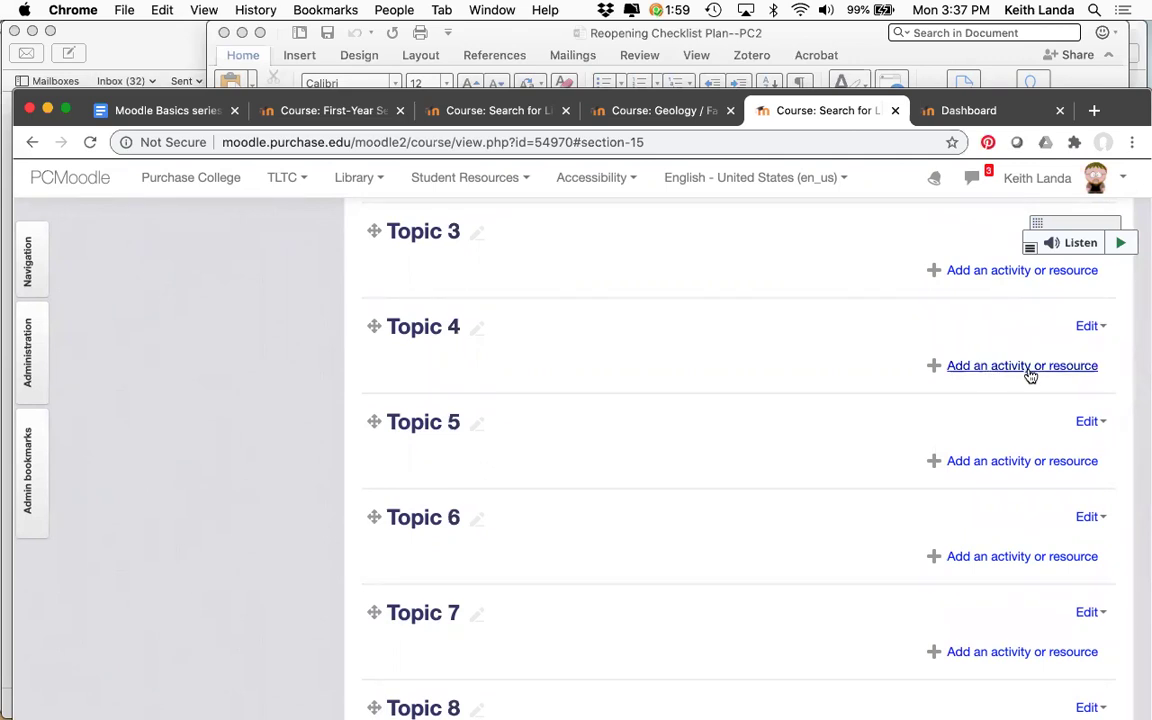
{"action": "scroll", "coordinate": [660, 405], "scroll_direction": "up", "scroll_amount": 4}
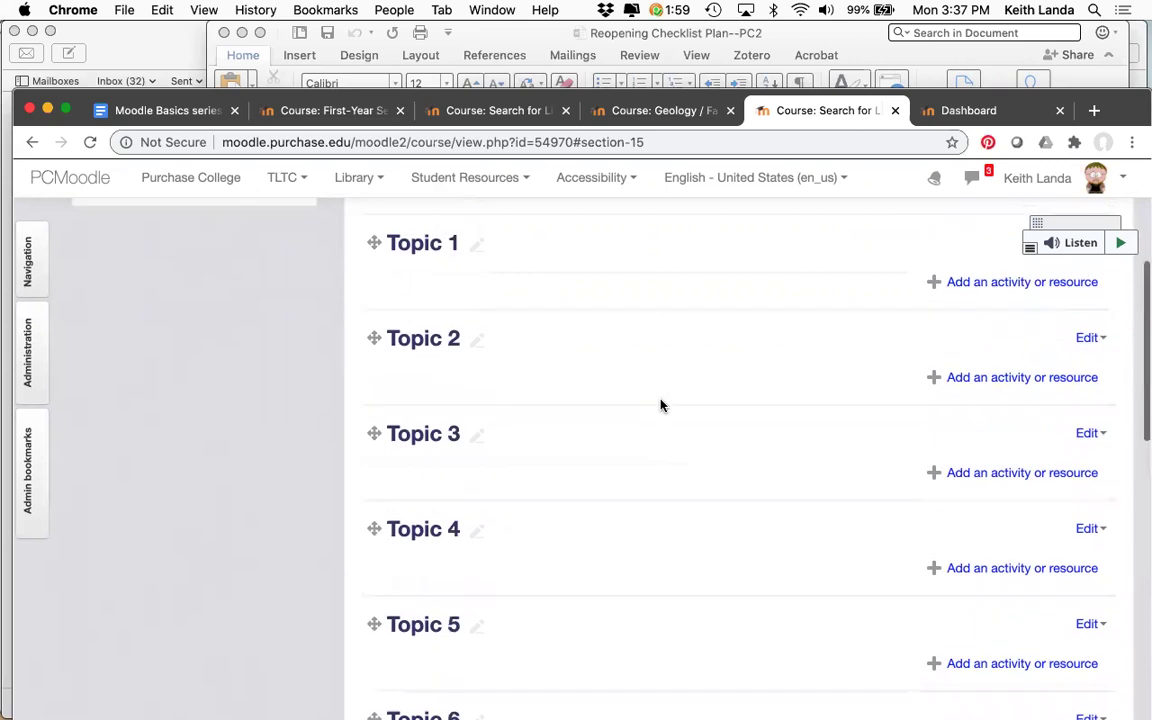
{"action": "scroll", "coordinate": [660, 405], "scroll_direction": "up", "scroll_amount": 4}
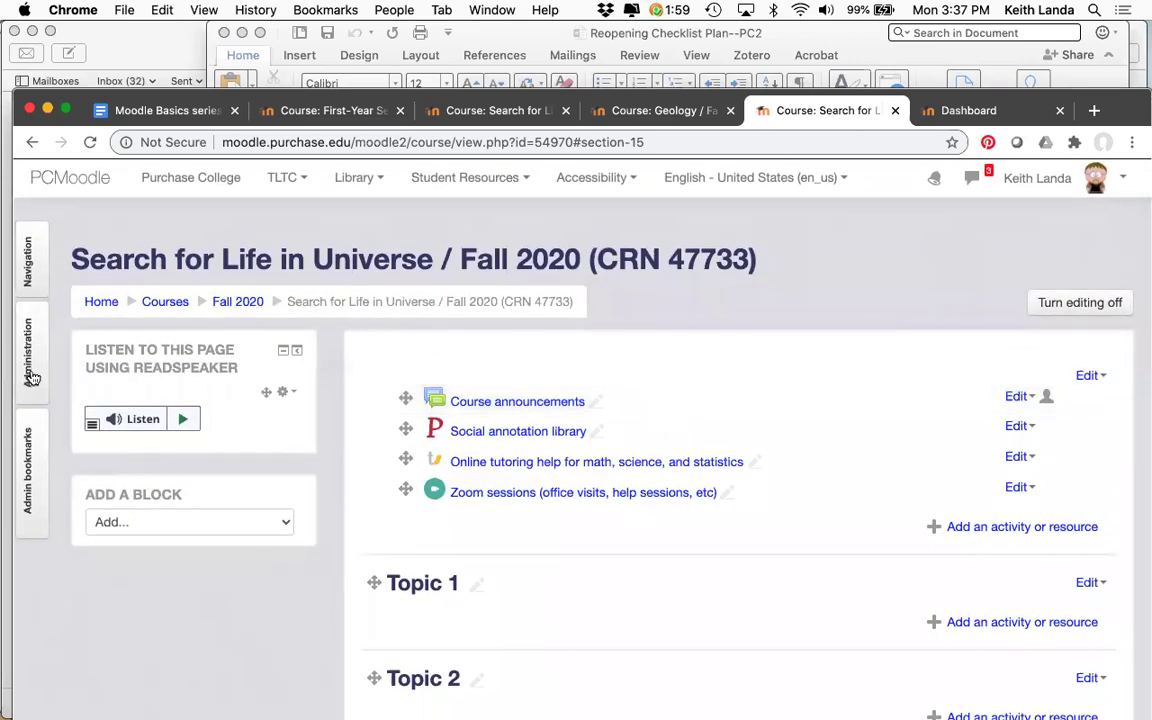
{"action": "mouse_move", "coordinate": [31, 375]}
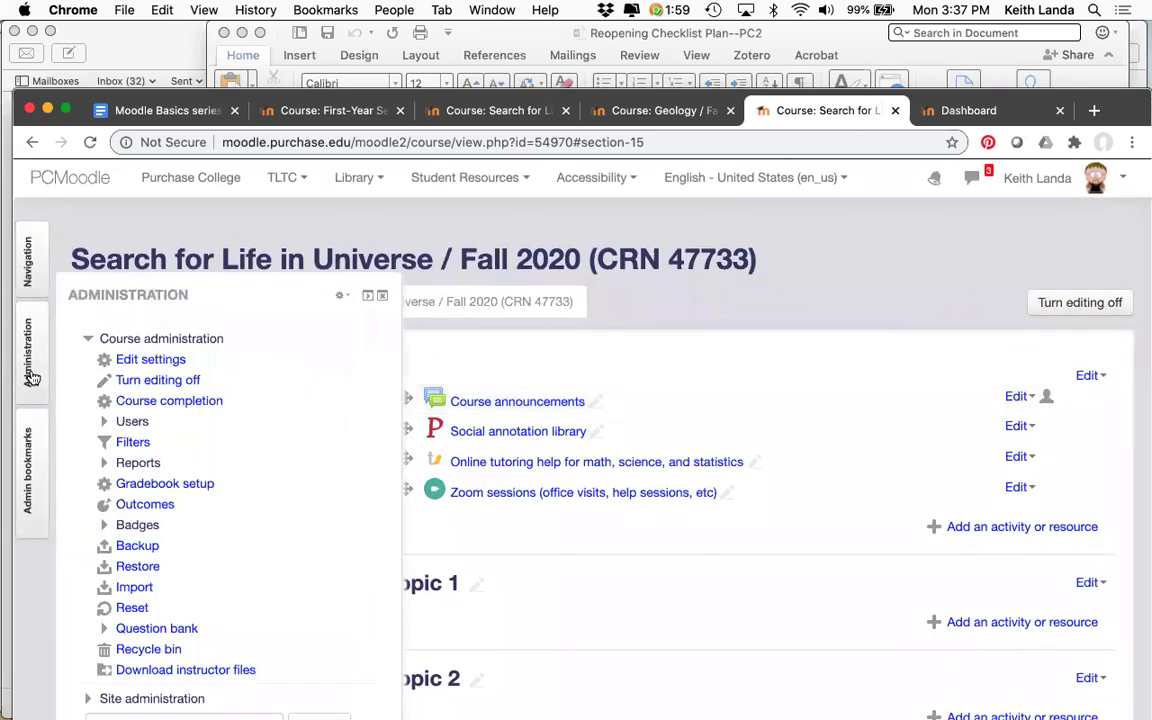
{"action": "left_click", "coordinate": [150, 361]}
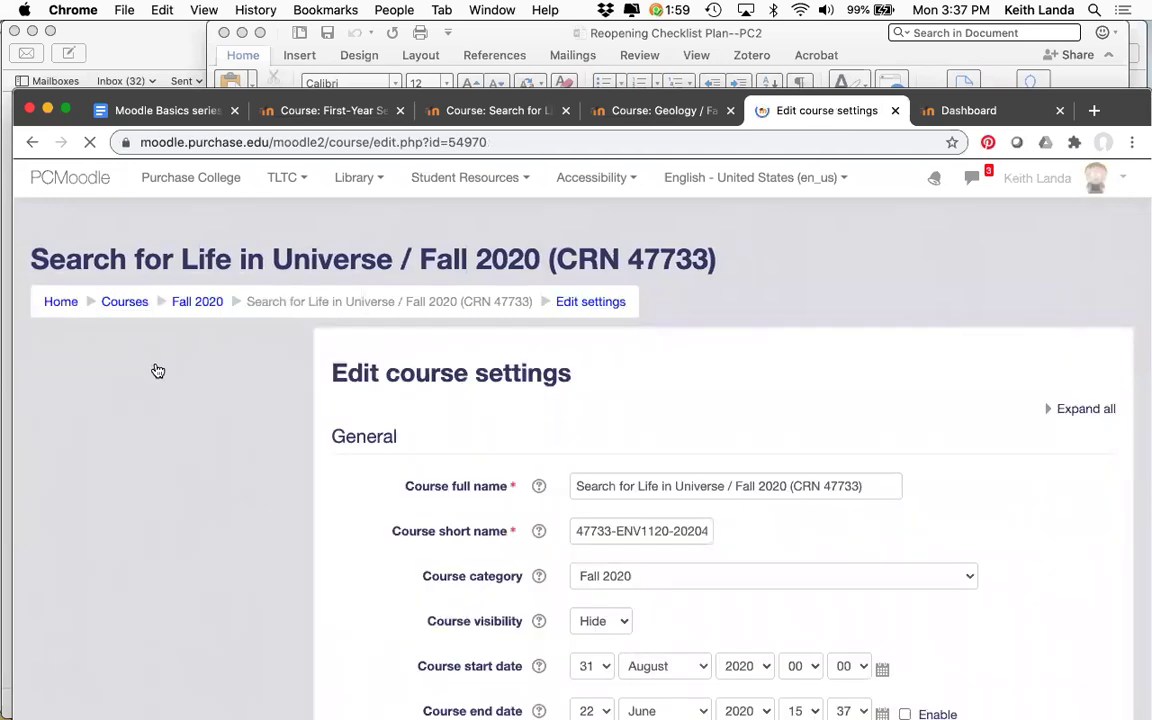
{"action": "scroll", "coordinate": [268, 571], "scroll_direction": "down", "scroll_amount": 10}
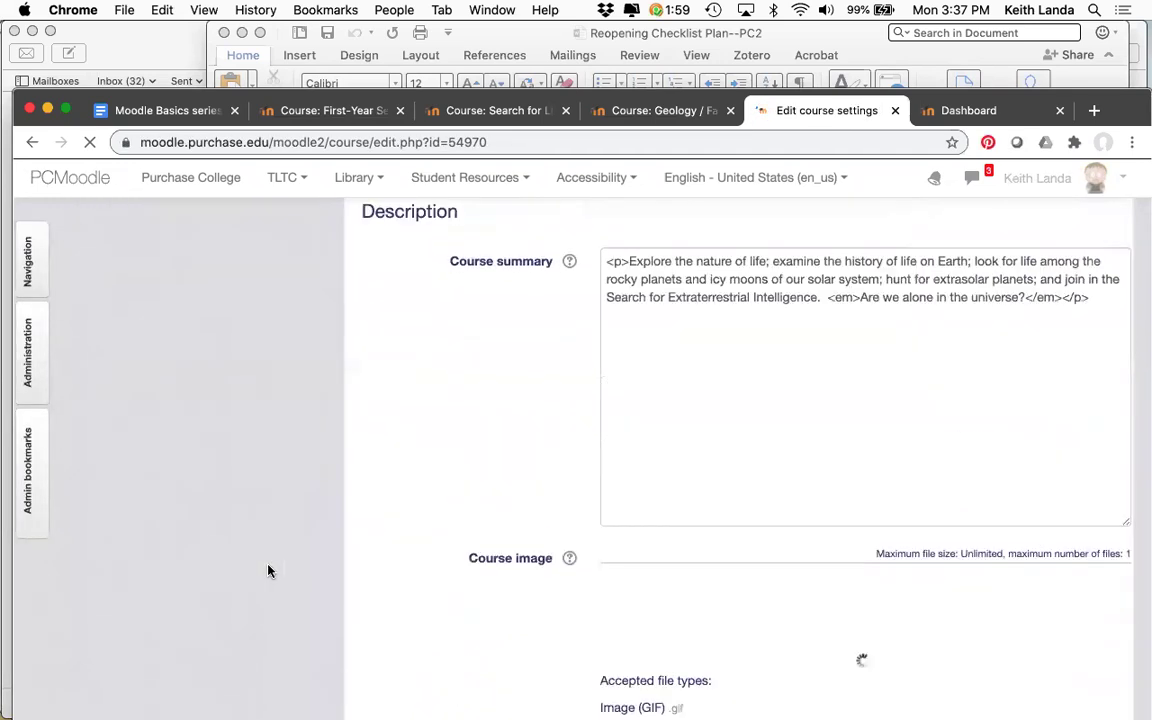
{"action": "scroll", "coordinate": [268, 571], "scroll_direction": "down", "scroll_amount": 2}
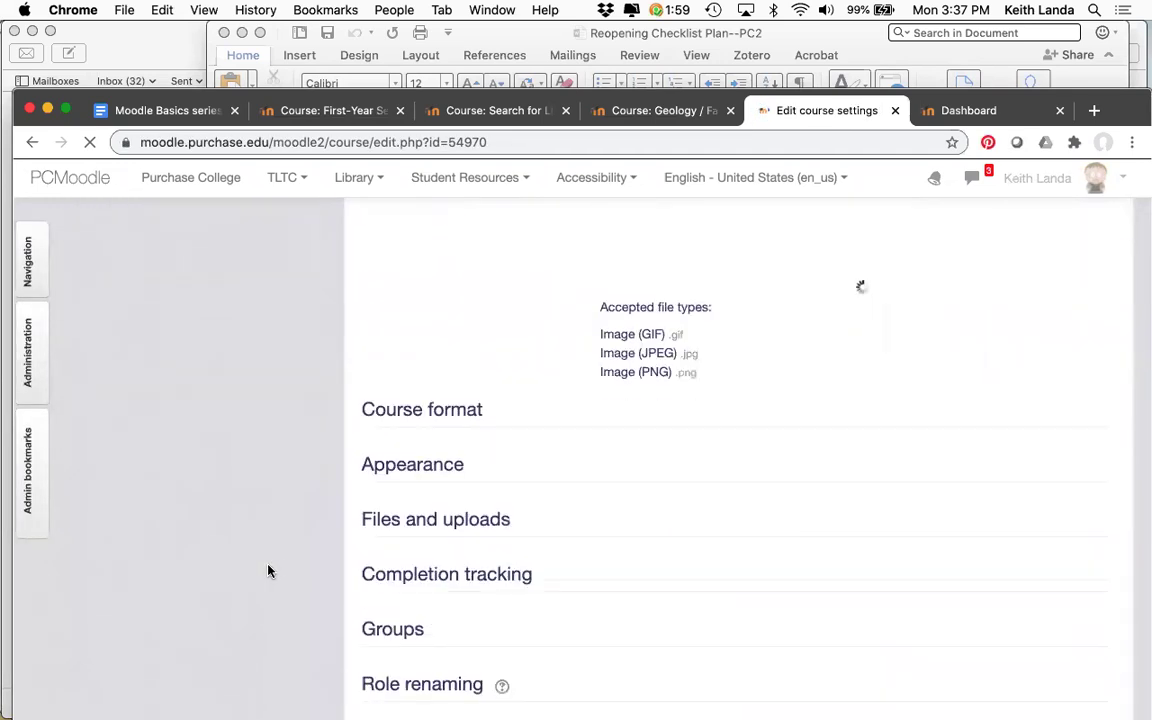
{"action": "left_click", "coordinate": [408, 412]}
{"action": "scroll", "coordinate": [408, 416], "scroll_direction": "down", "scroll_amount": 4}
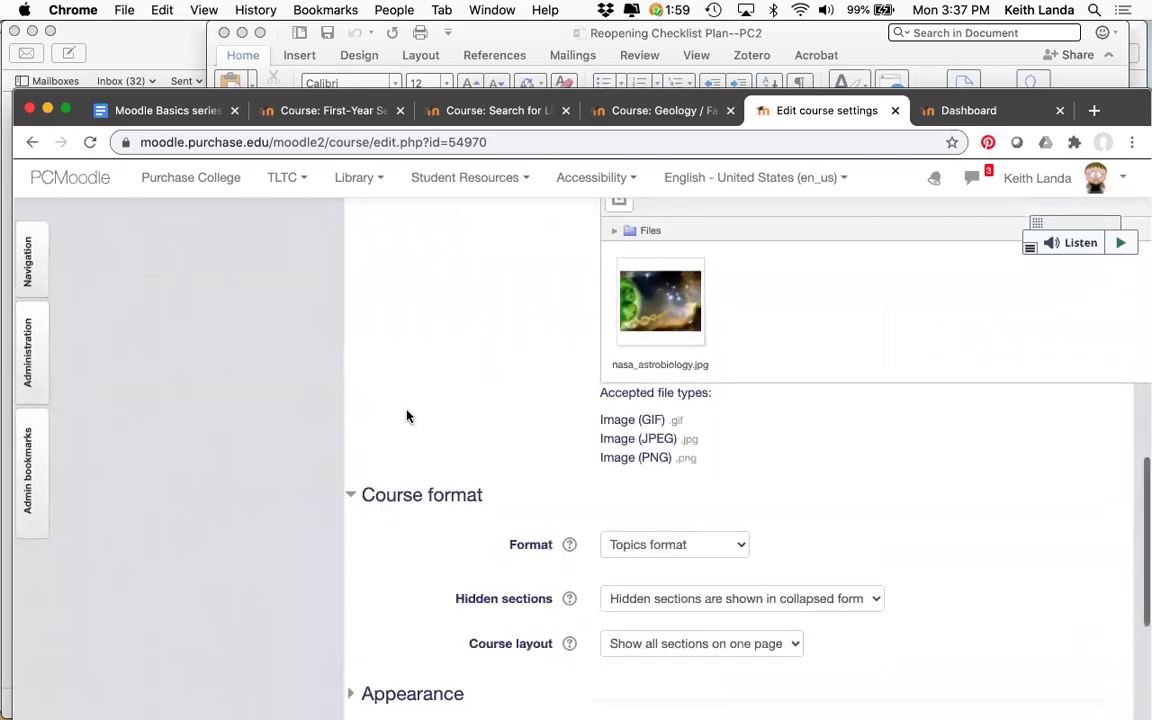
{"action": "scroll", "coordinate": [407, 416], "scroll_direction": "down", "scroll_amount": 1}
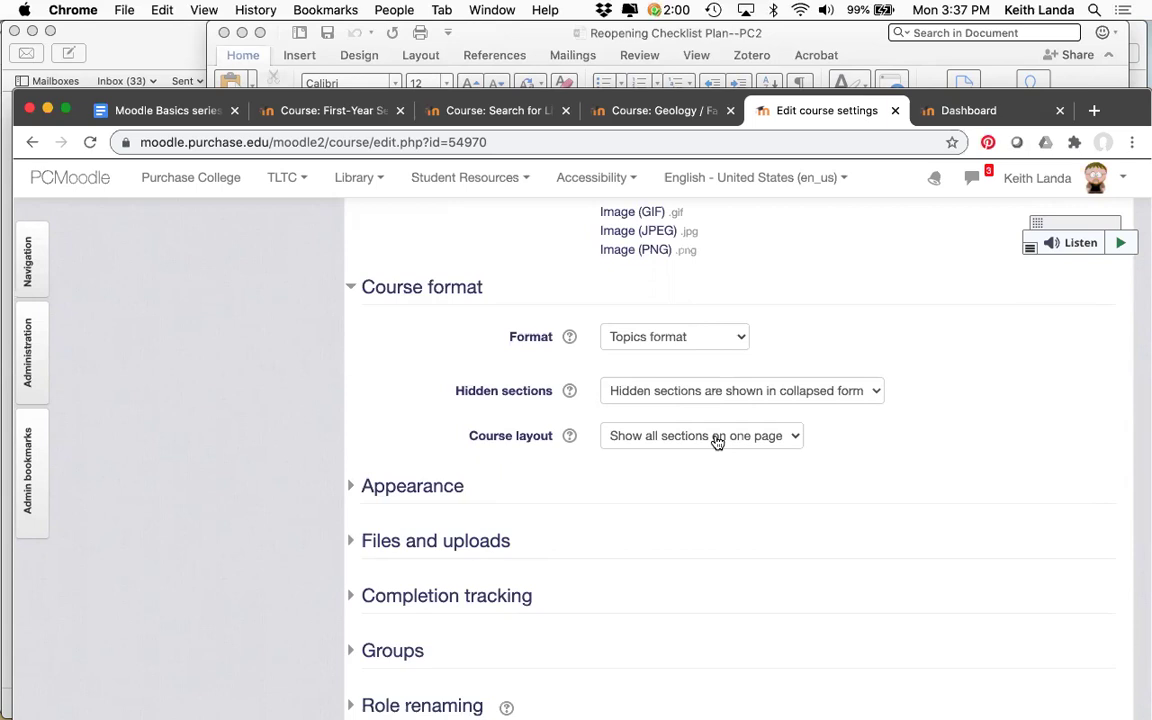
- View the Hidden sections choices without changing them and set the course layout to Show one section per page
{"action": "left_click", "coordinate": [779, 392]}
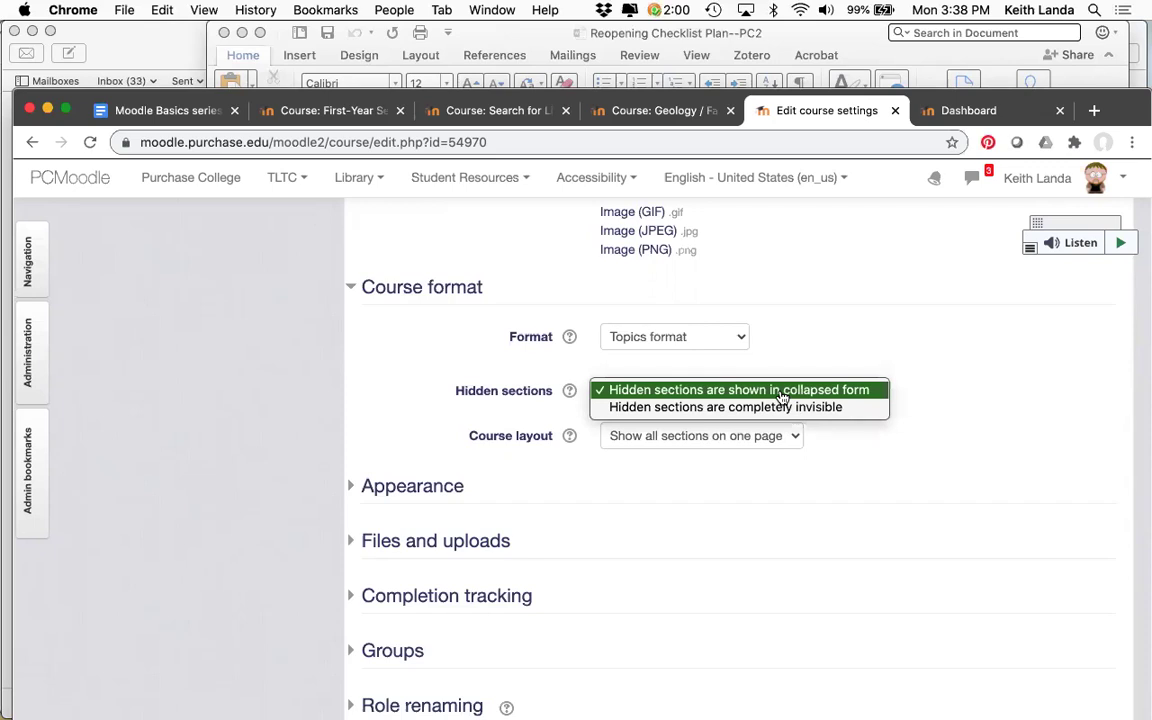
{"action": "left_click", "coordinate": [754, 491]}
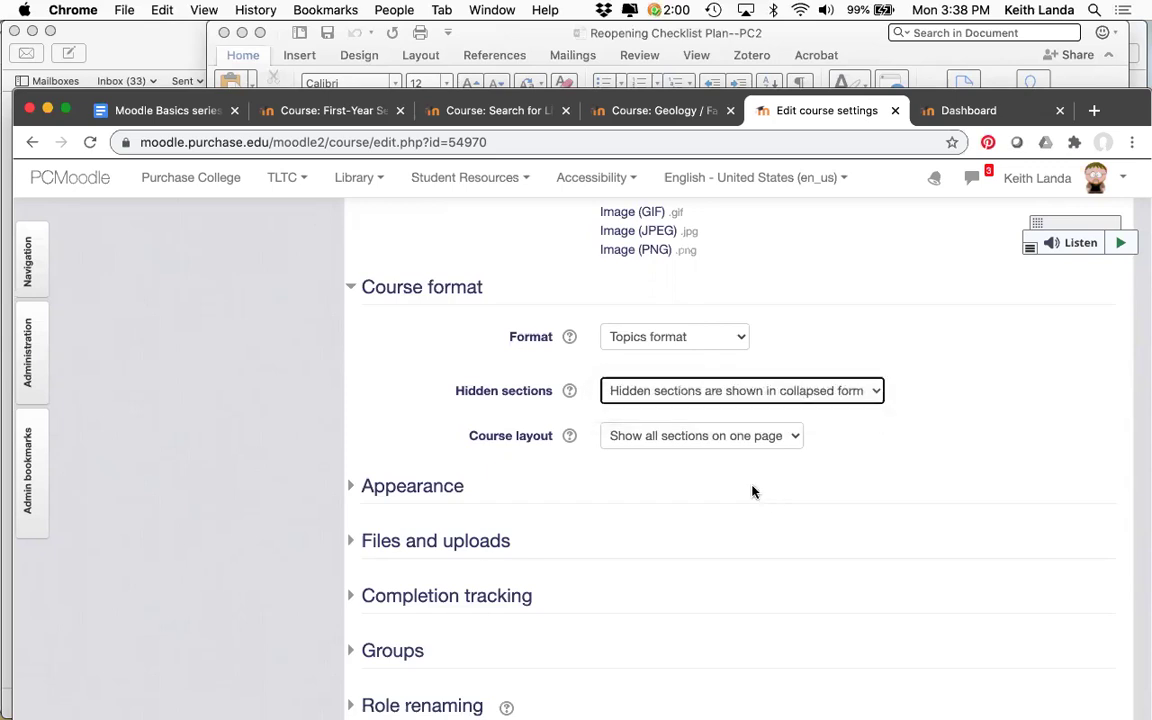
{"action": "left_click", "coordinate": [694, 440]}
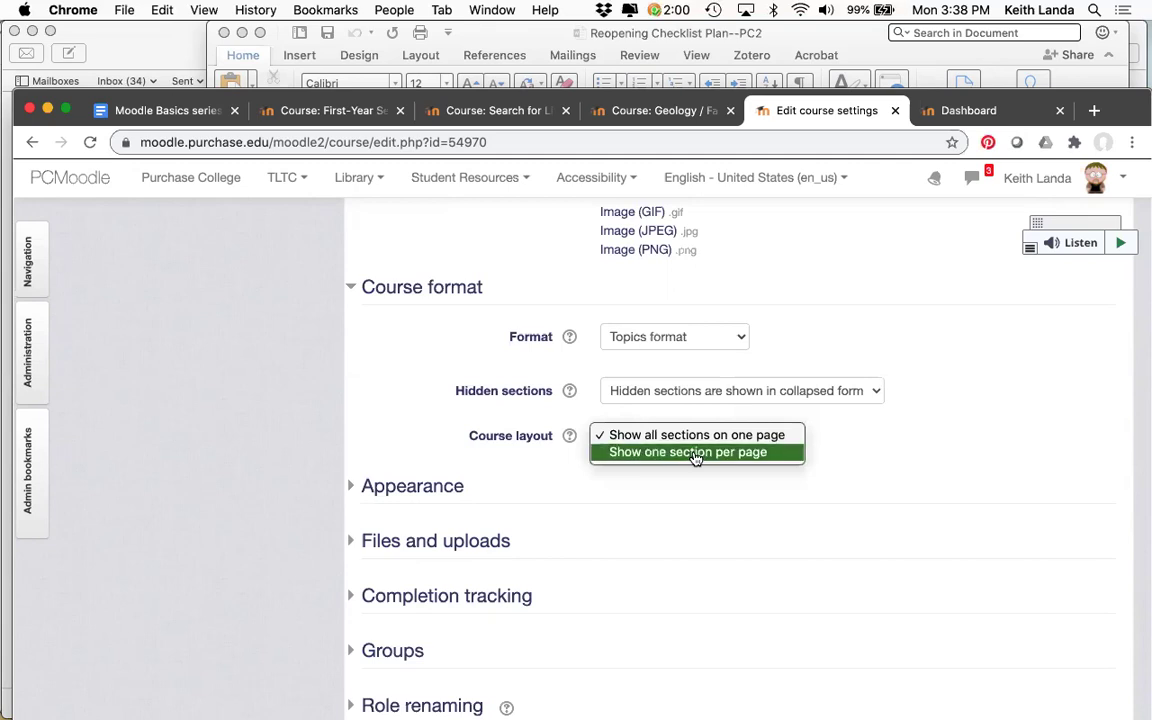
{"action": "left_click", "coordinate": [695, 453]}
- Save the course settings and display the course page to check how its topic sections are listed
{"action": "scroll", "coordinate": [755, 456], "scroll_direction": "down", "scroll_amount": 3}
{"action": "scroll", "coordinate": [755, 456], "scroll_direction": "down", "scroll_amount": 3}
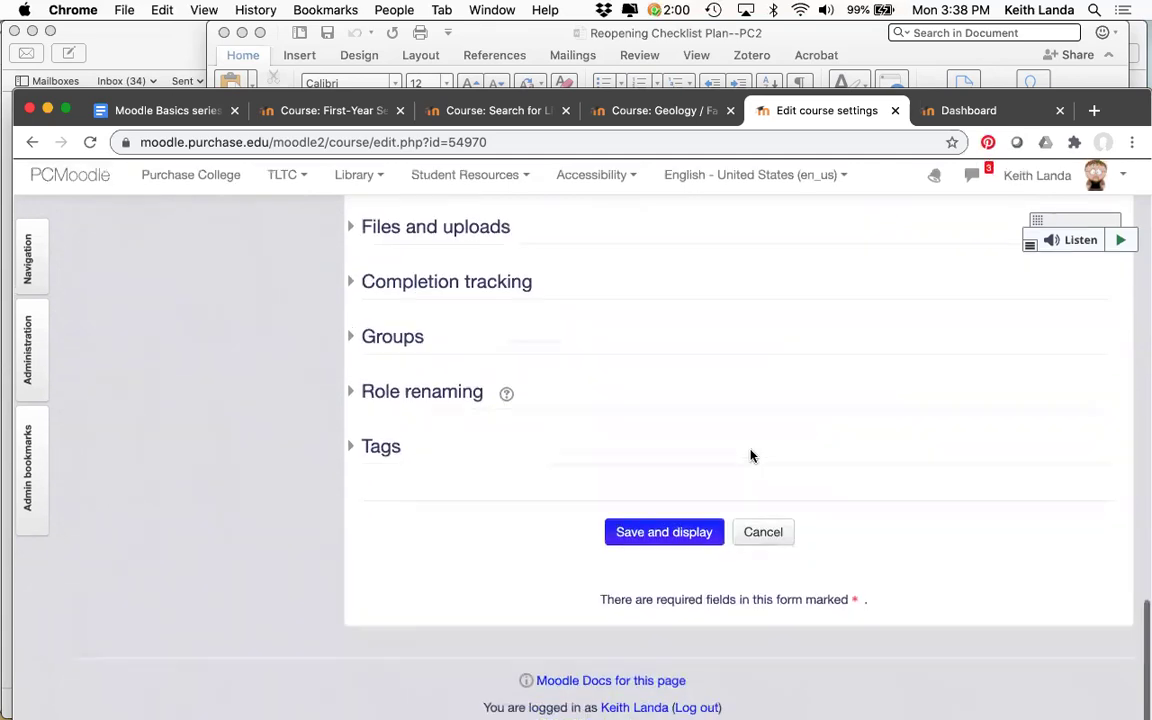
{"action": "left_click", "coordinate": [682, 534]}
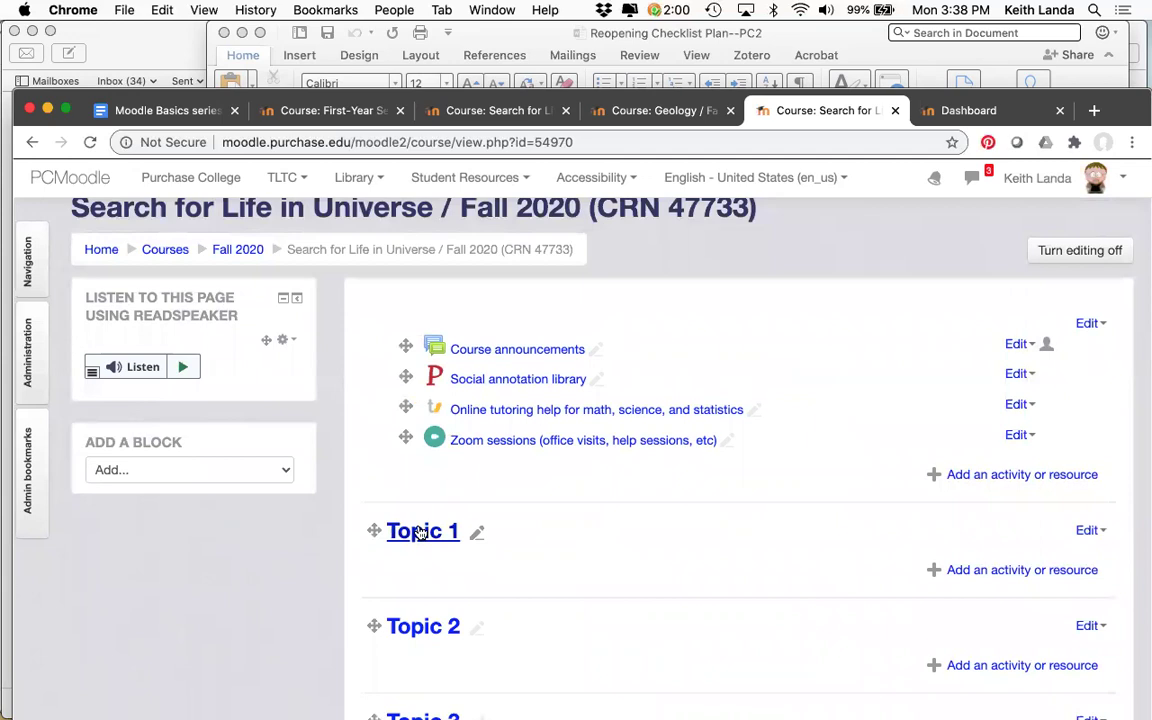
{"action": "scroll", "coordinate": [420, 533], "scroll_direction": "down", "scroll_amount": 2}
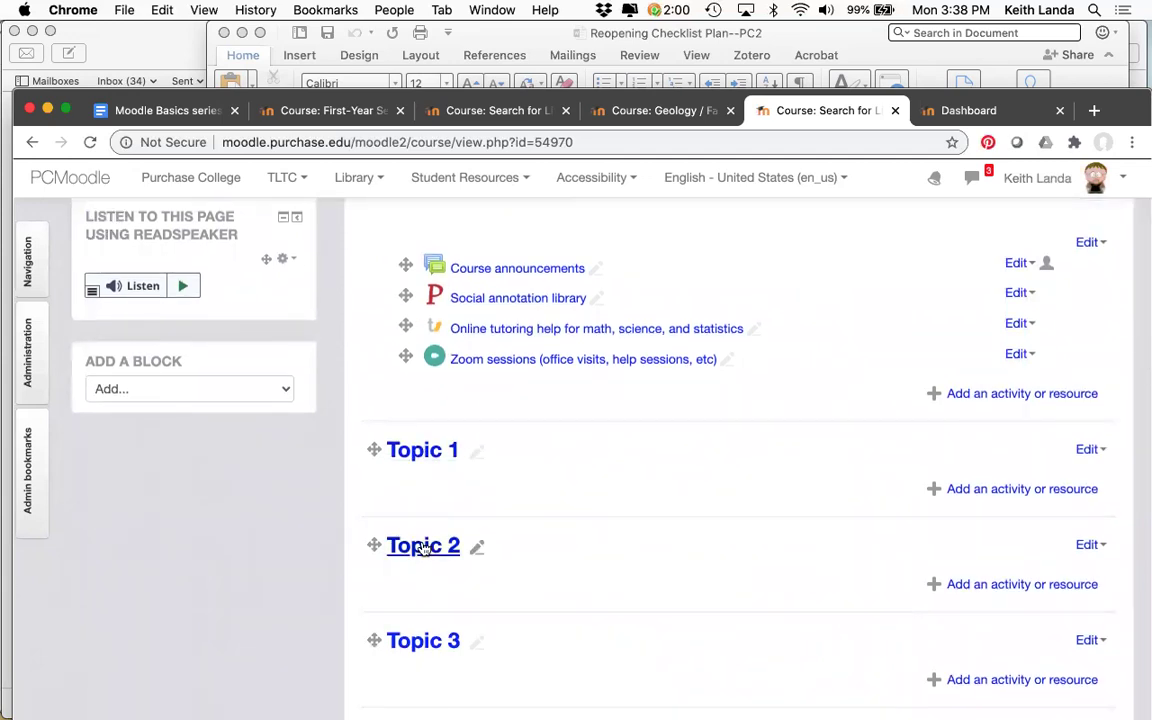
{"action": "scroll", "coordinate": [423, 548], "scroll_direction": "down", "scroll_amount": 2}
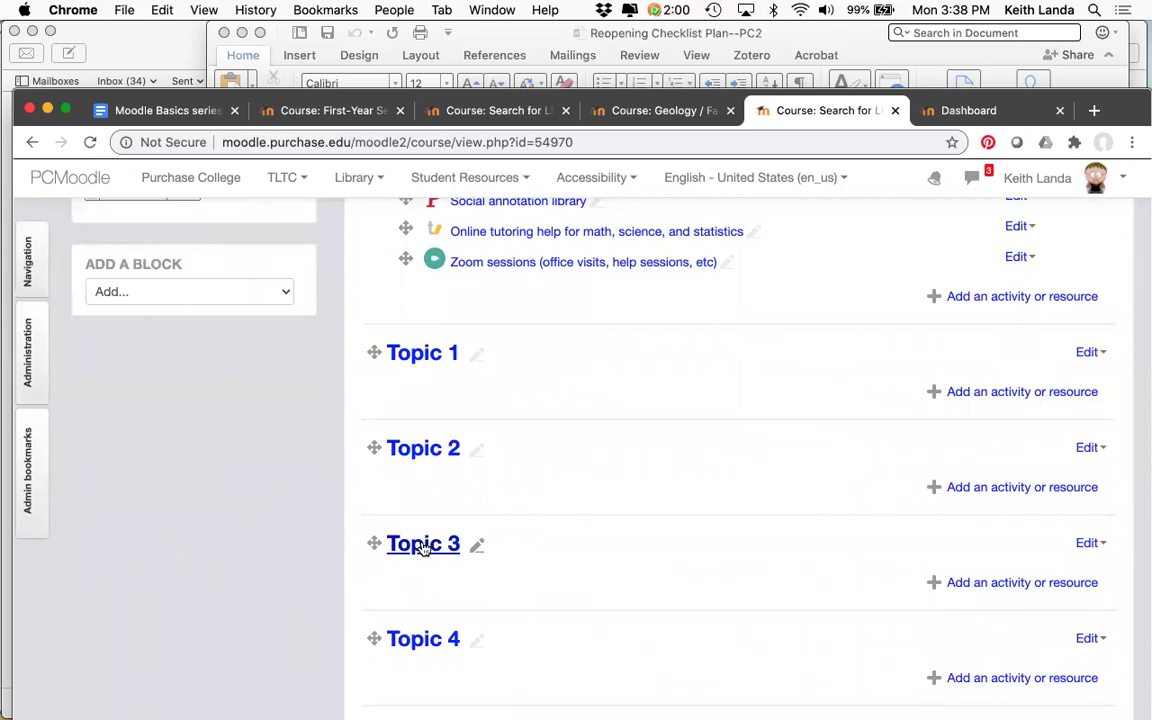
- Rename the Topic 1 section as "Life as we know it"
{"action": "left_click", "coordinate": [476, 354]}
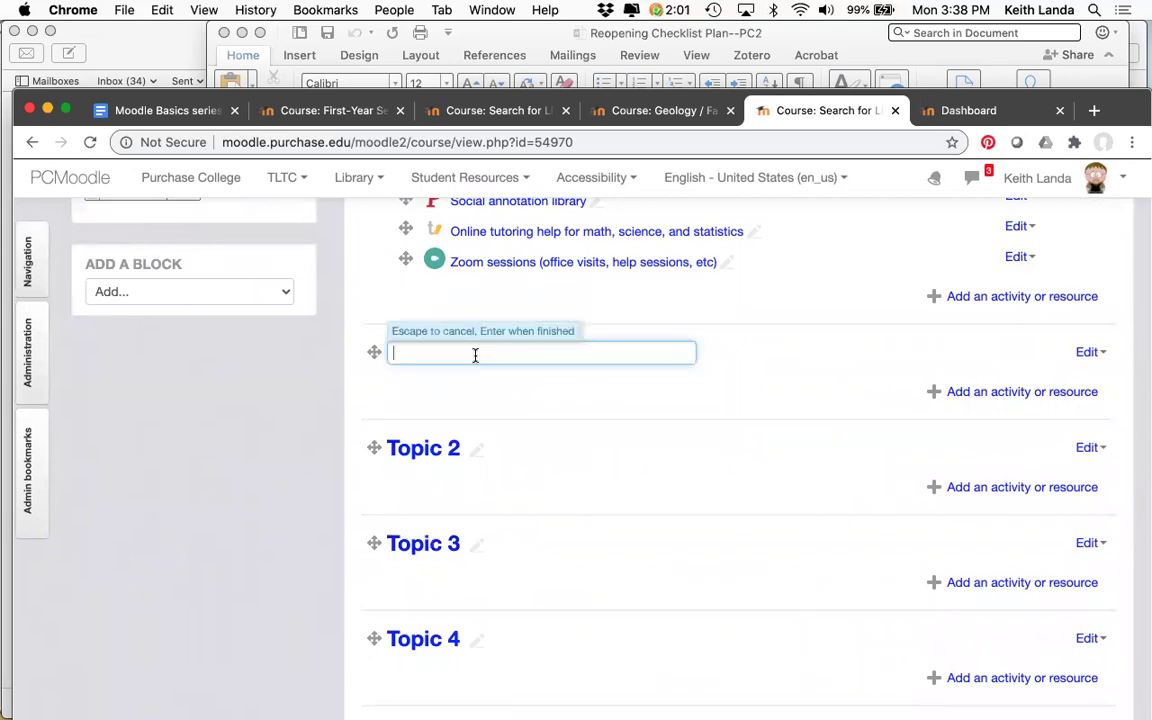
{"action": "type", "text": "Life as we know it"}
{"action": "key", "text": "Return"}
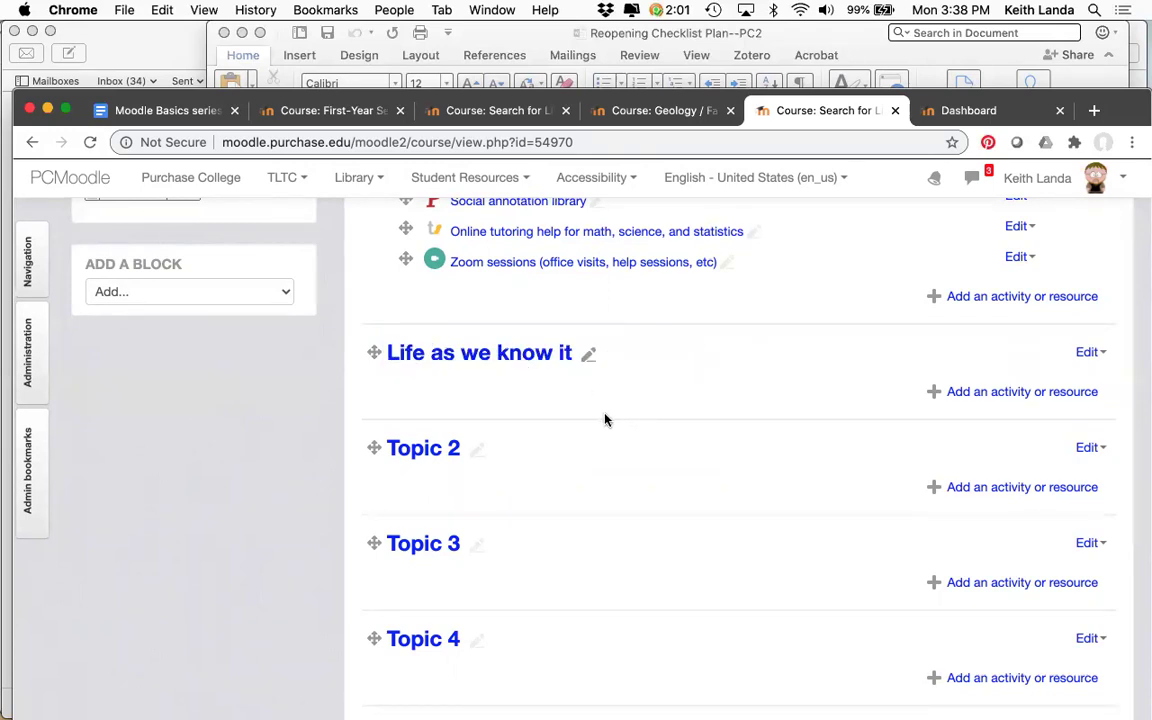
- View the "Life as we know it" section on its own page, then advance through the Topic 2 and Topic 3 pages
{"action": "left_click", "coordinate": [506, 356]}
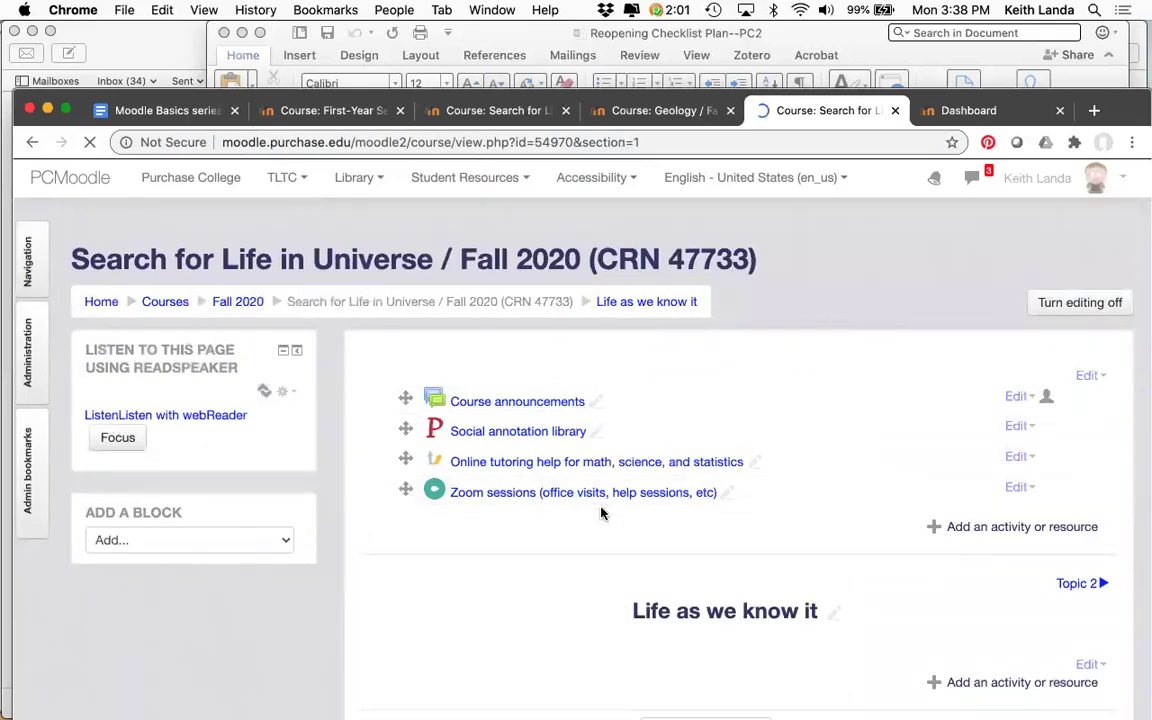
{"action": "scroll", "coordinate": [601, 513], "scroll_direction": "down", "scroll_amount": 3}
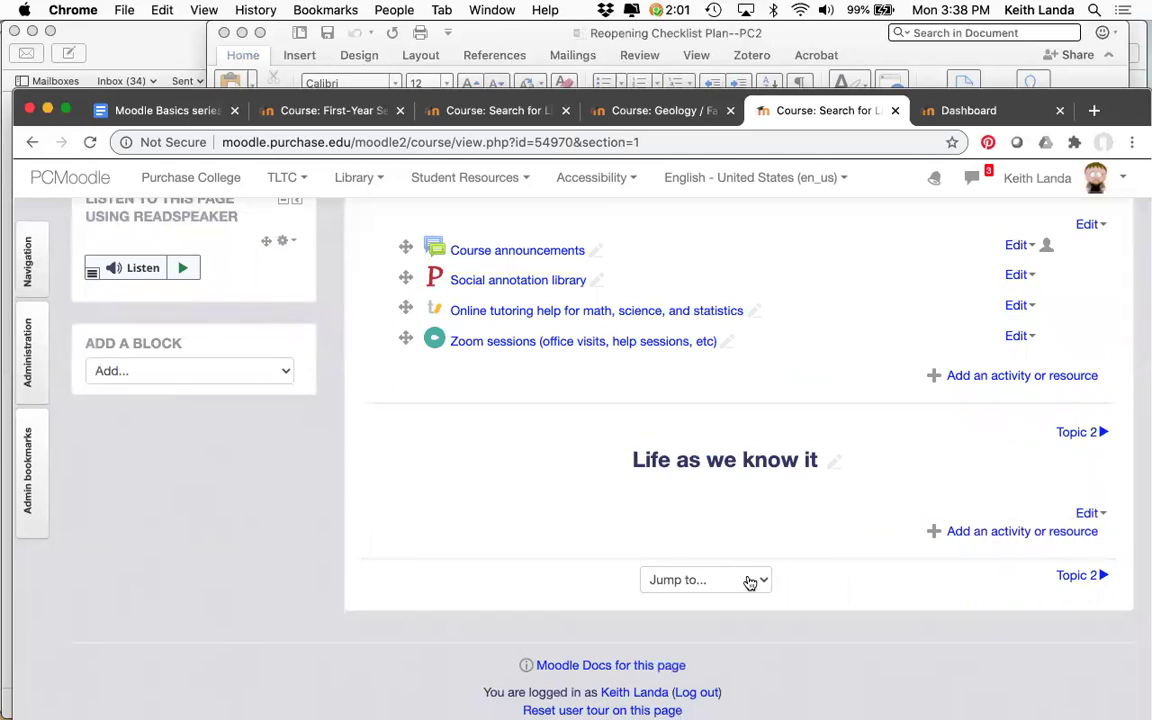
{"action": "left_click", "coordinate": [1075, 433]}
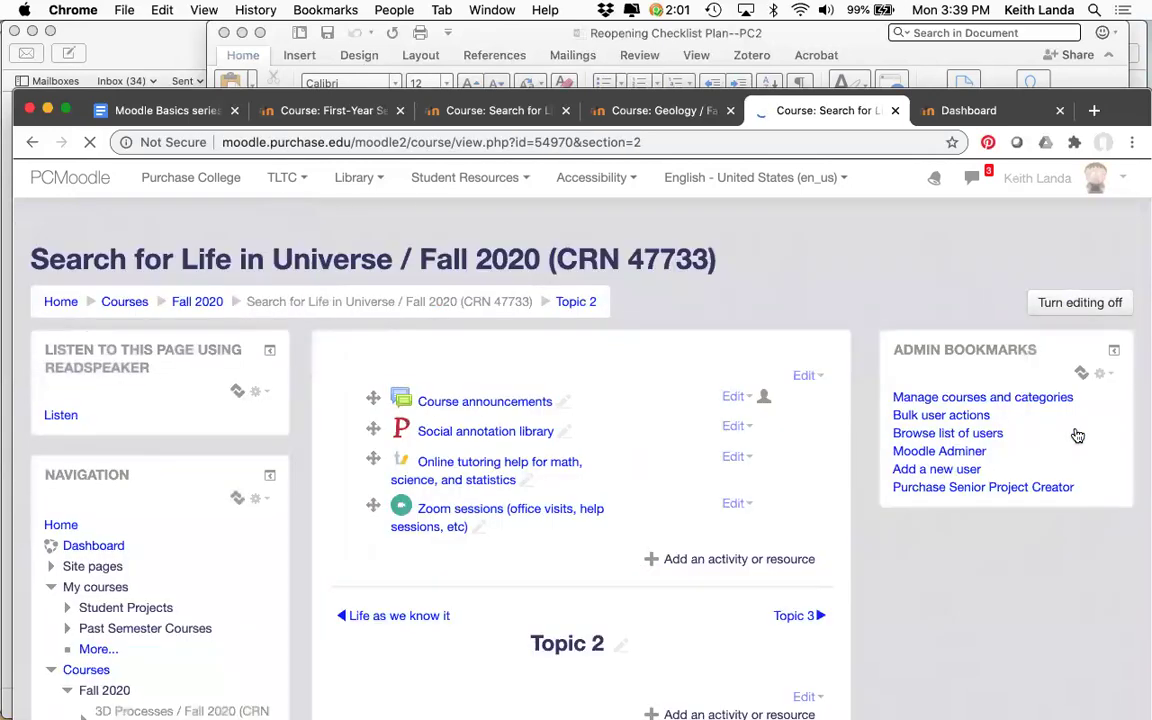
{"action": "left_click", "coordinate": [1078, 583]}
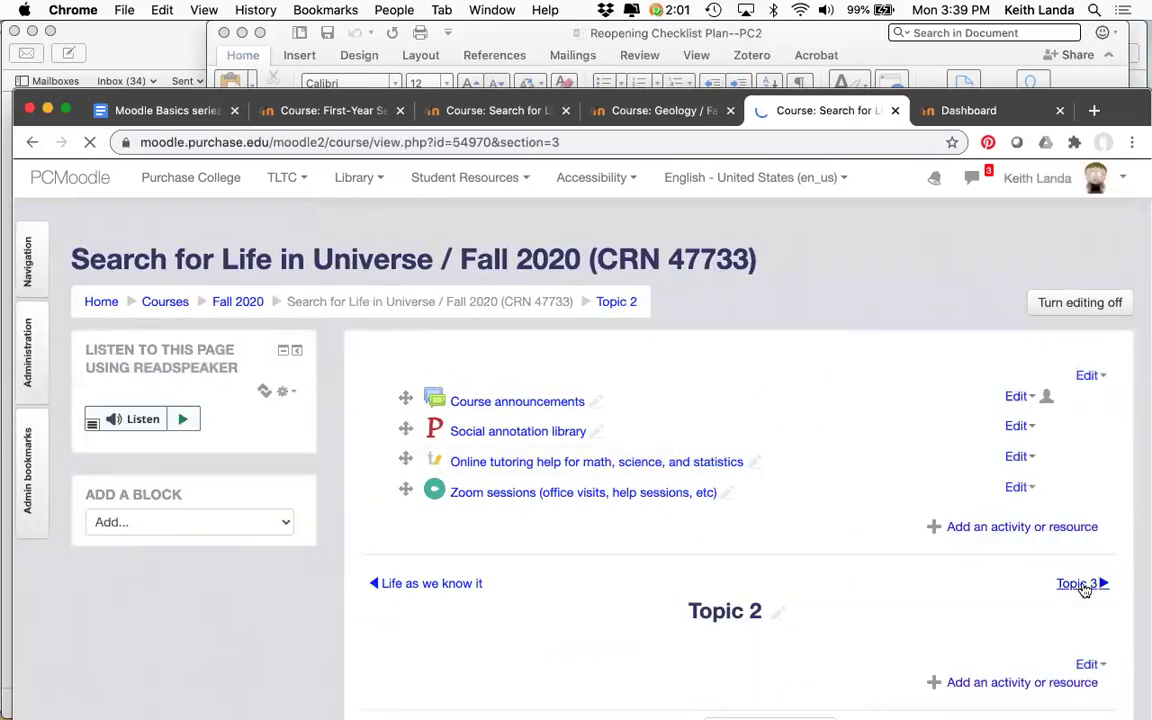
{"action": "scroll", "coordinate": [802, 620], "scroll_direction": "down", "scroll_amount": 3}
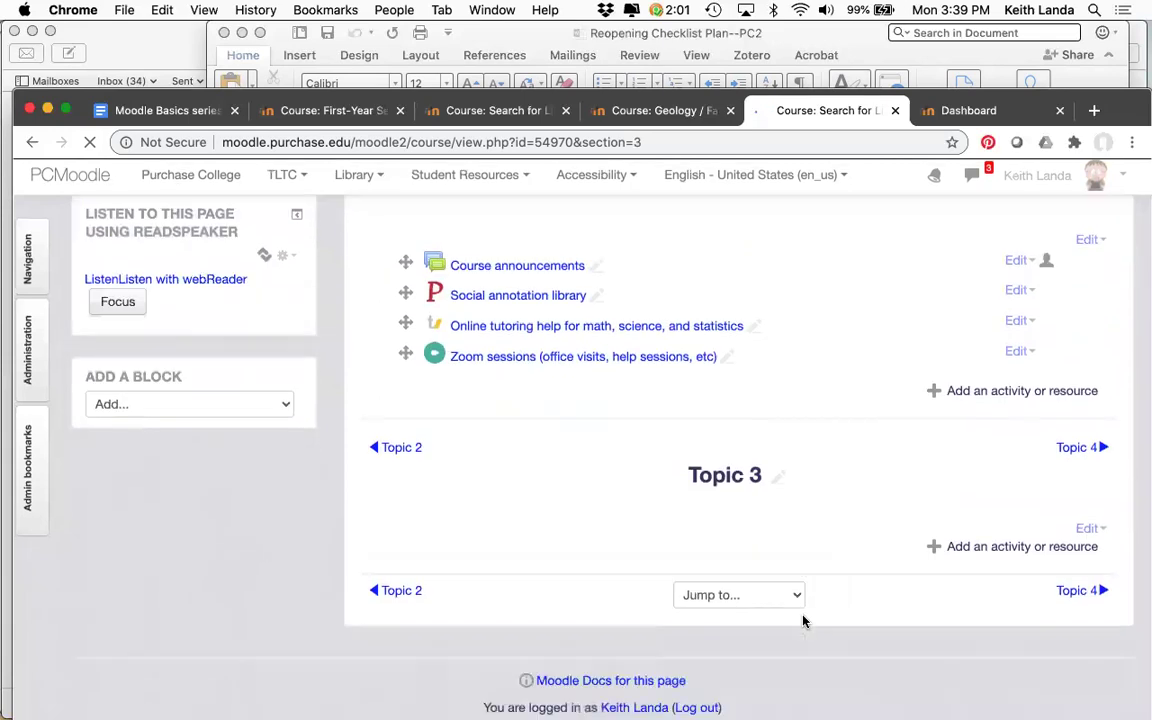
- Jump from the Topic 3 page to Topic 11, then jump back to the main course page
{"action": "left_click", "coordinate": [786, 598]}
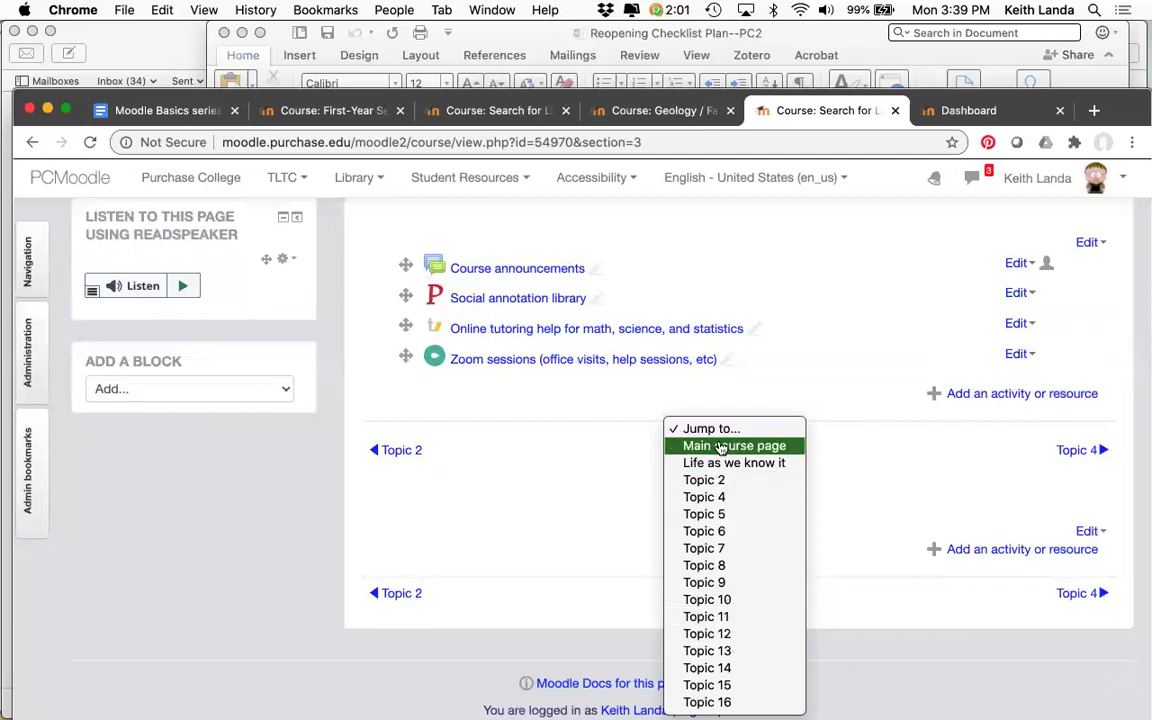
{"action": "left_click", "coordinate": [710, 617]}
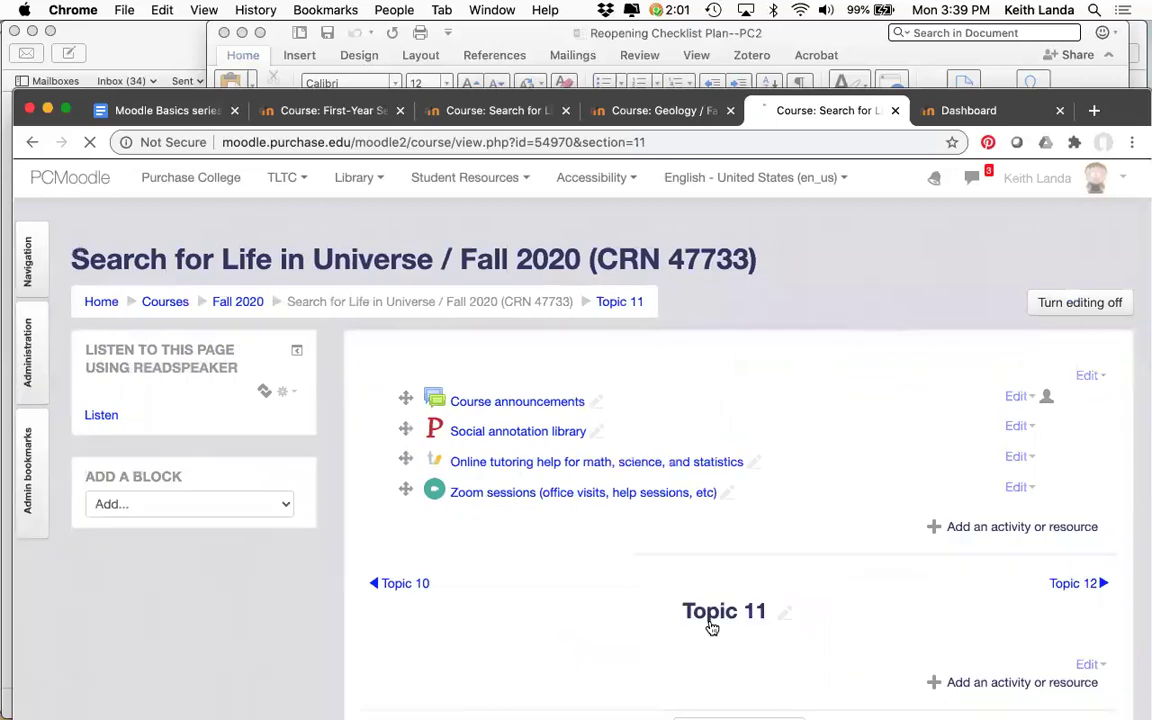
{"action": "scroll", "coordinate": [712, 627], "scroll_direction": "down", "scroll_amount": 3}
{"action": "left_click", "coordinate": [722, 600]}
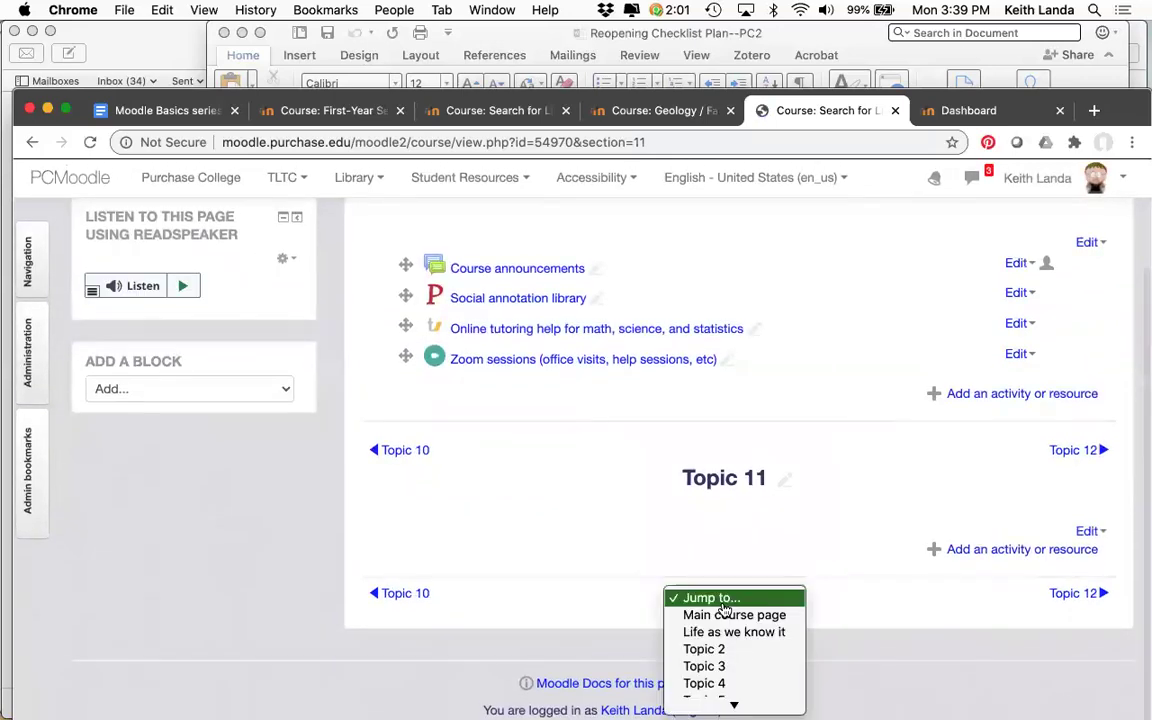
{"action": "left_click", "coordinate": [724, 615]}
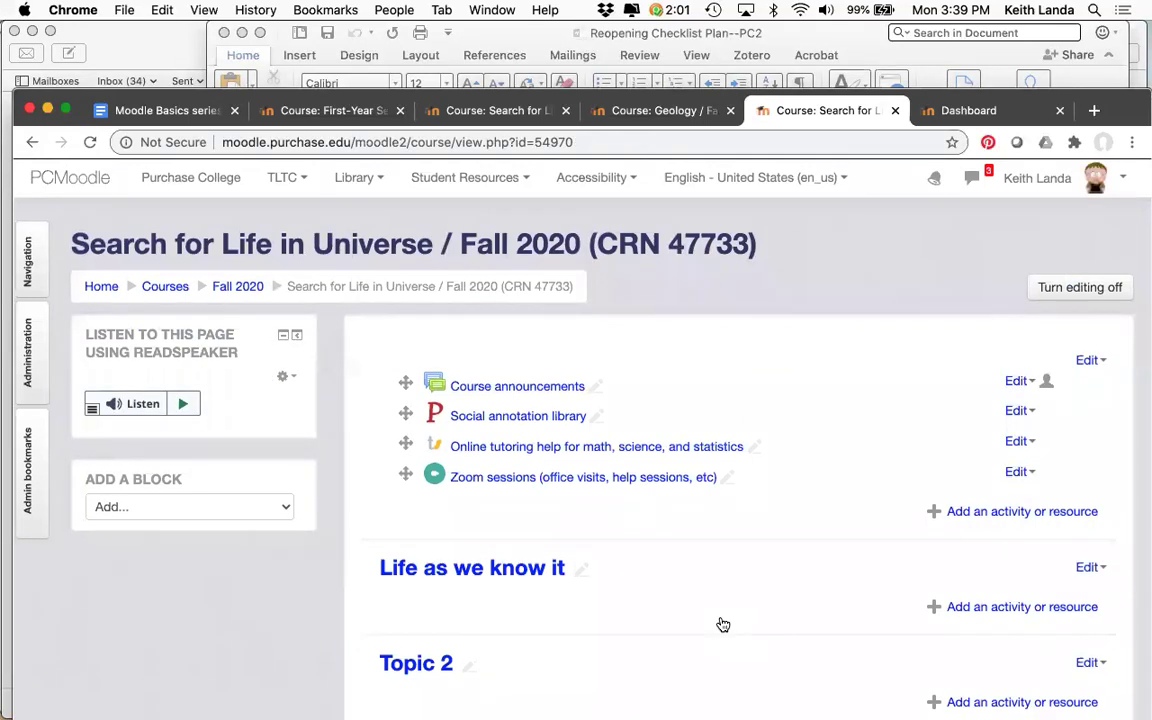
{"action": "scroll", "coordinate": [722, 624], "scroll_direction": "down", "scroll_amount": 1}
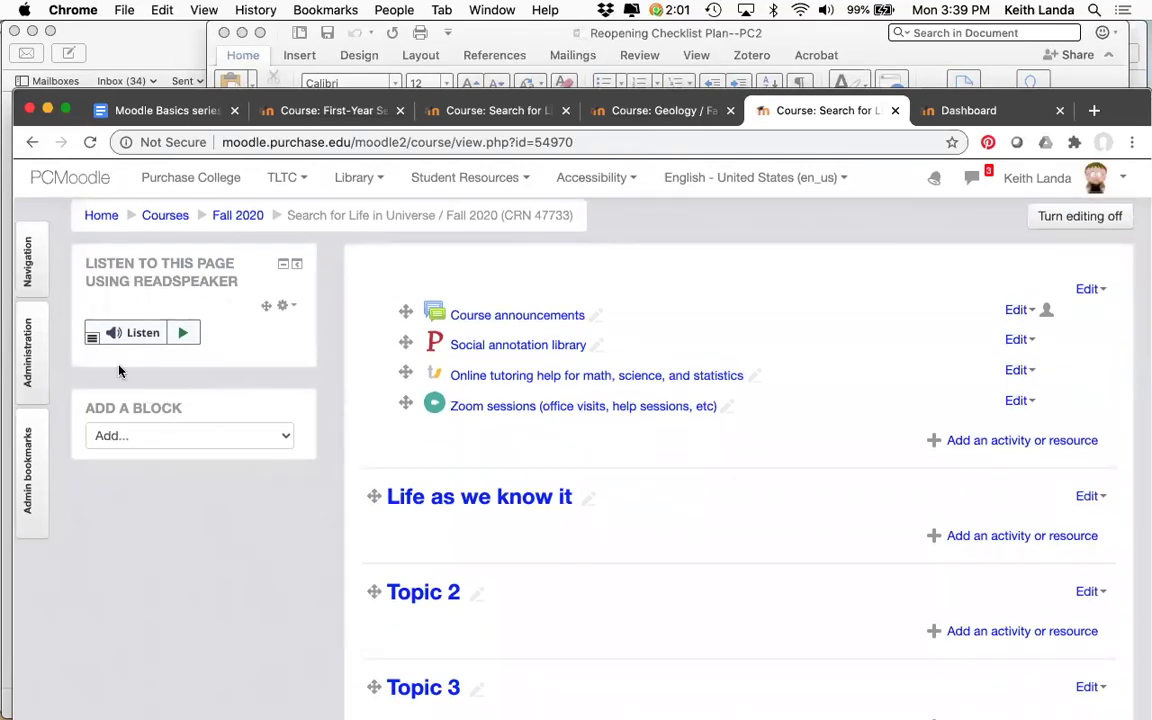
- Open the course's edit settings page and expand the Course format section
{"action": "mouse_move", "coordinate": [35, 350]}
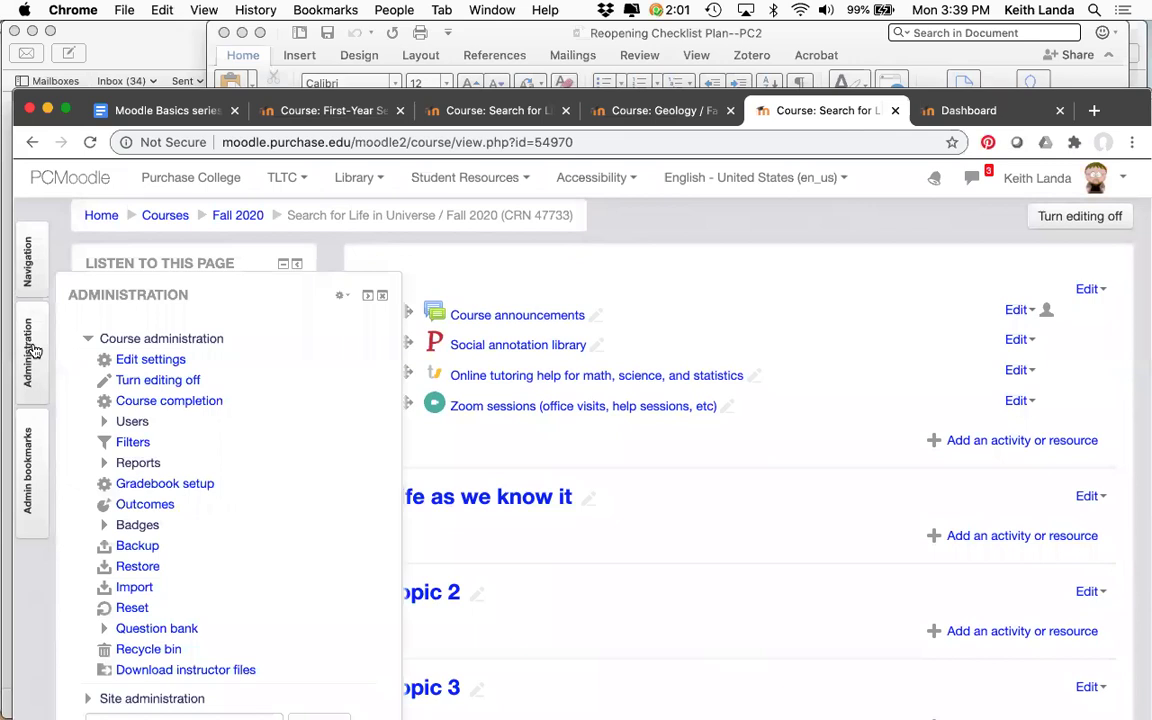
{"action": "left_click", "coordinate": [141, 361]}
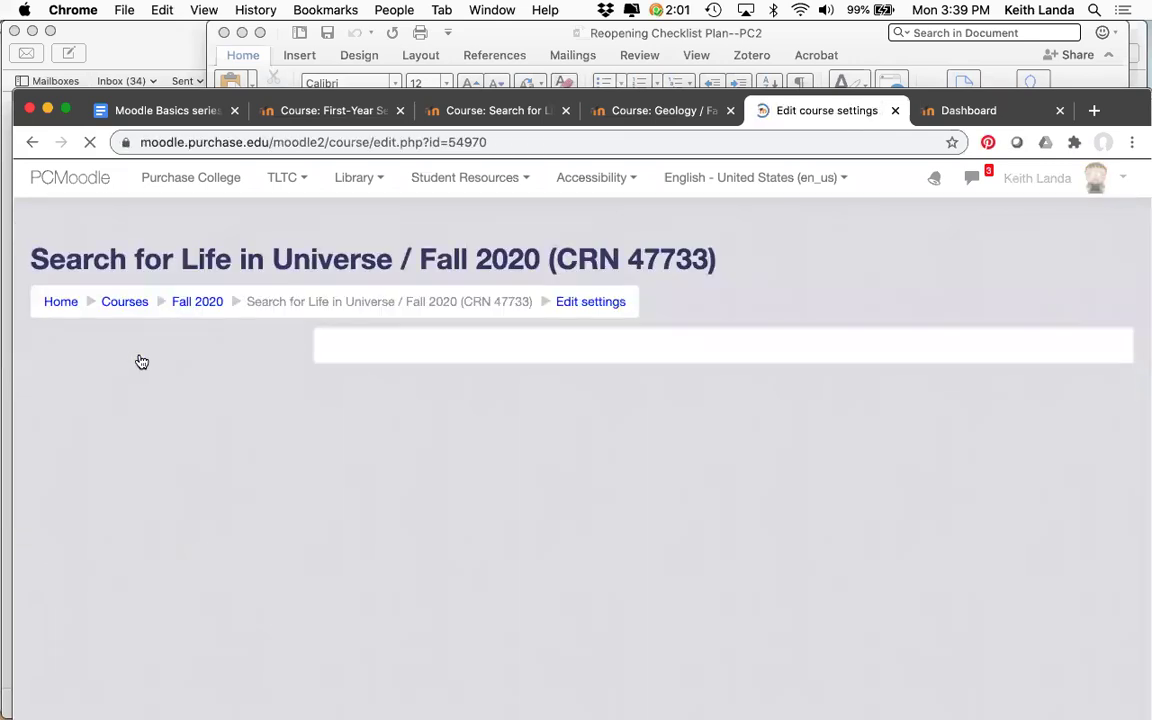
{"action": "scroll", "coordinate": [577, 519], "scroll_direction": "down", "scroll_amount": 10}
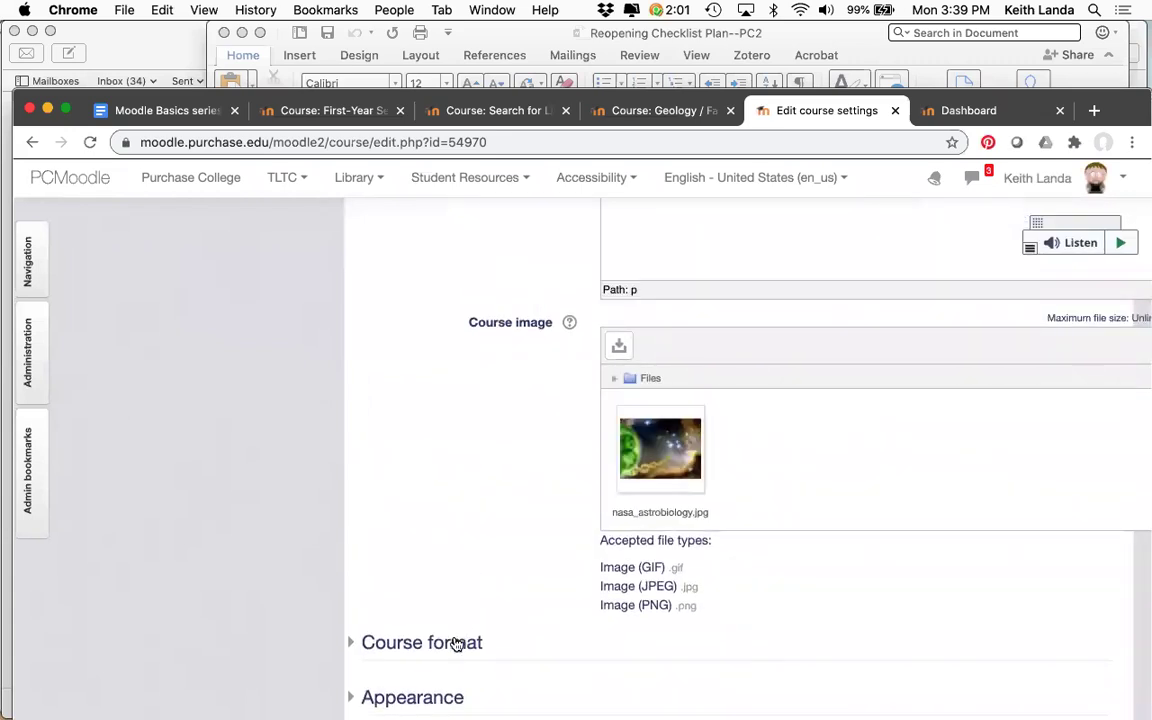
{"action": "left_click", "coordinate": [456, 641]}
{"action": "scroll", "coordinate": [455, 645], "scroll_direction": "down", "scroll_amount": 5}
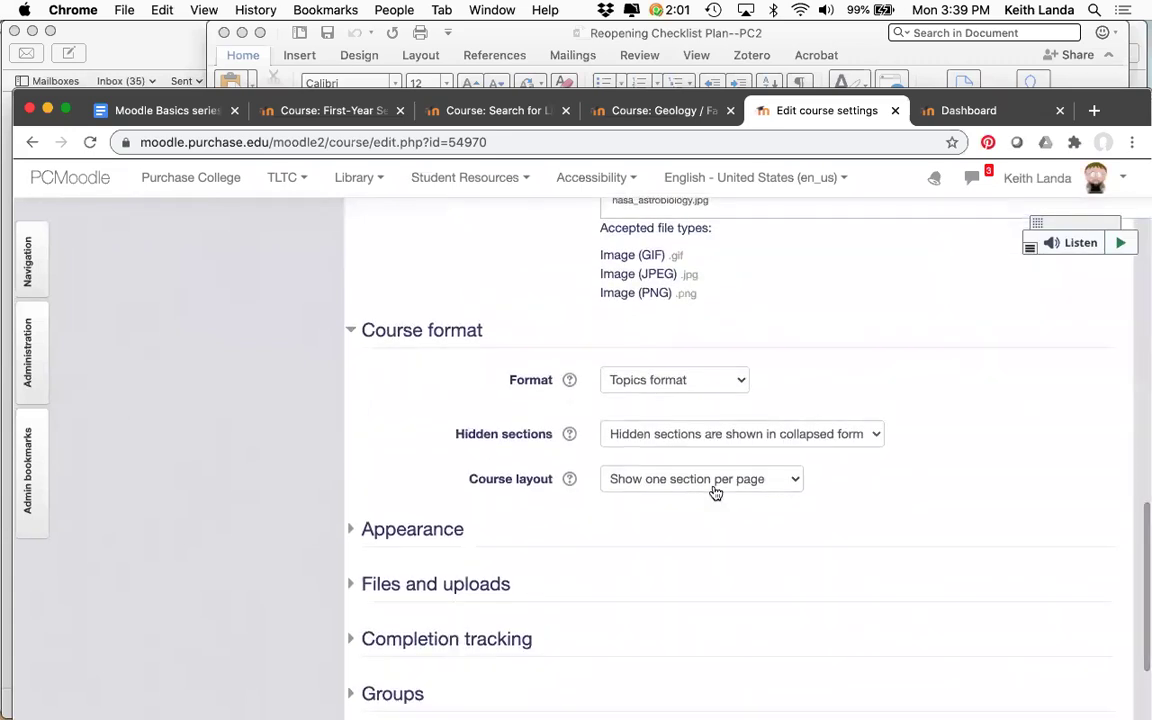
- Set the course layout to Show all sections on one page, then save and check the section list on the course page
{"action": "left_click", "coordinate": [717, 481]}
{"action": "left_click", "coordinate": [722, 463]}
{"action": "scroll", "coordinate": [856, 540], "scroll_direction": "down", "scroll_amount": 4}
{"action": "left_click", "coordinate": [666, 536]}
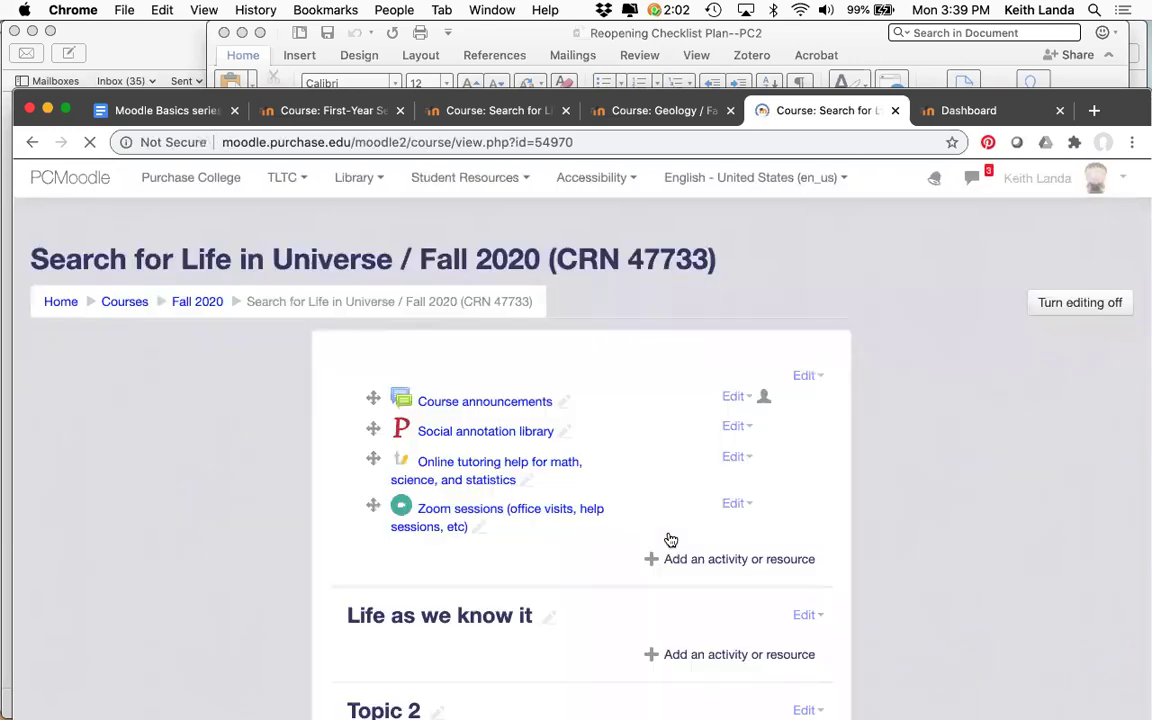
{"action": "scroll", "coordinate": [733, 628], "scroll_direction": "down", "scroll_amount": 5}
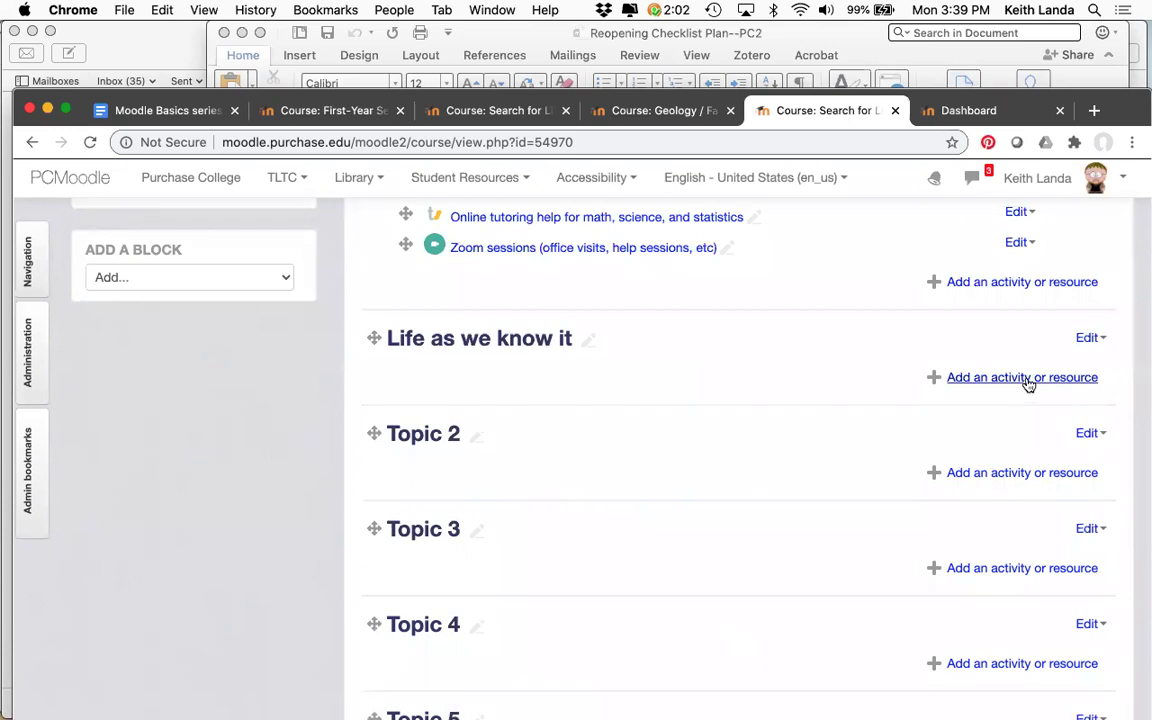
- Return to the course settings and expand Course format to reach the format choice
{"action": "left_click", "coordinate": [27, 362]}
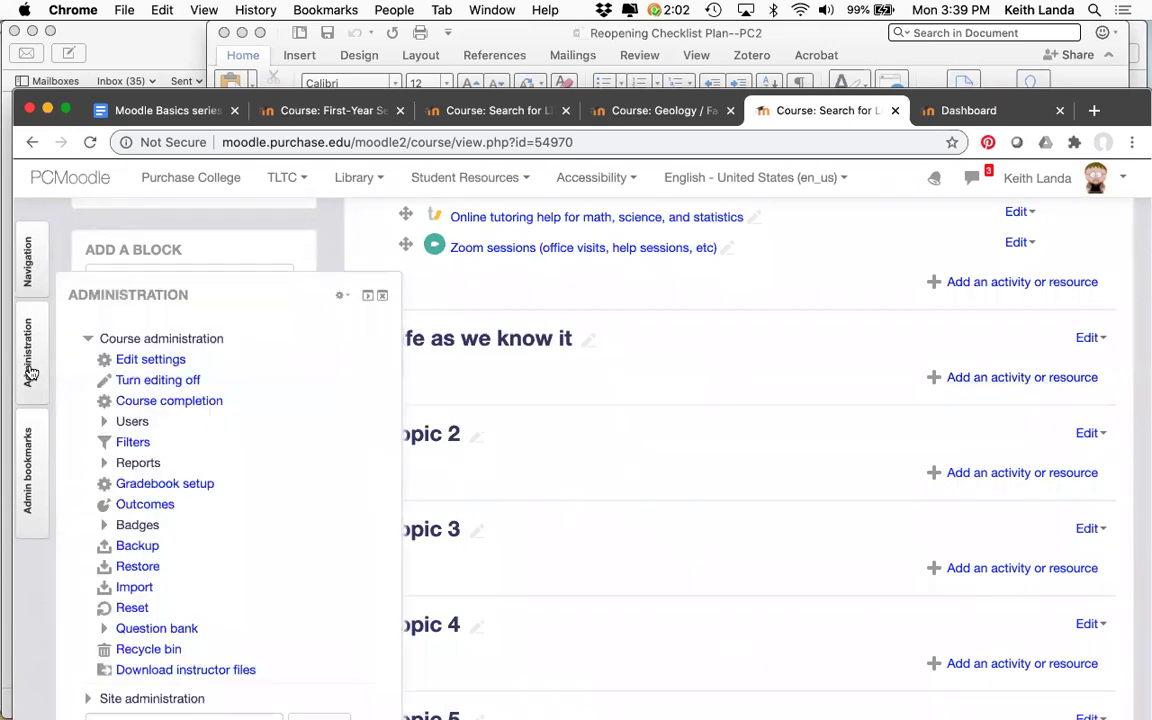
{"action": "left_click", "coordinate": [150, 360]}
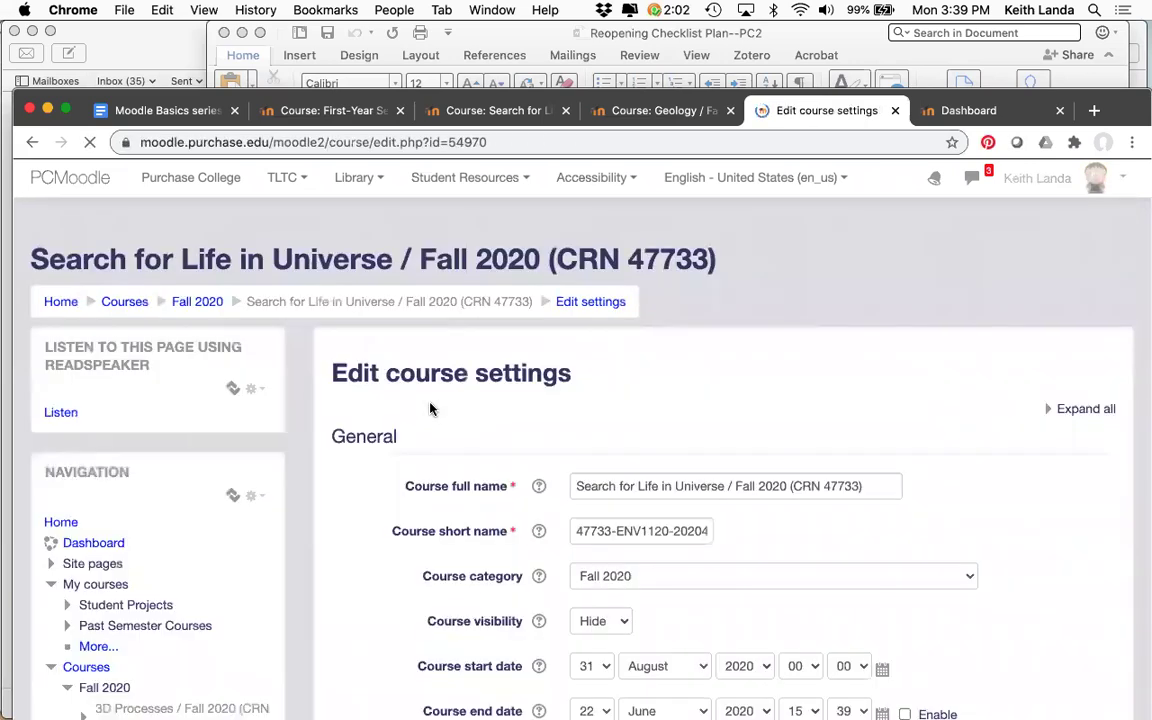
{"action": "scroll", "coordinate": [485, 590], "scroll_direction": "down", "scroll_amount": 10}
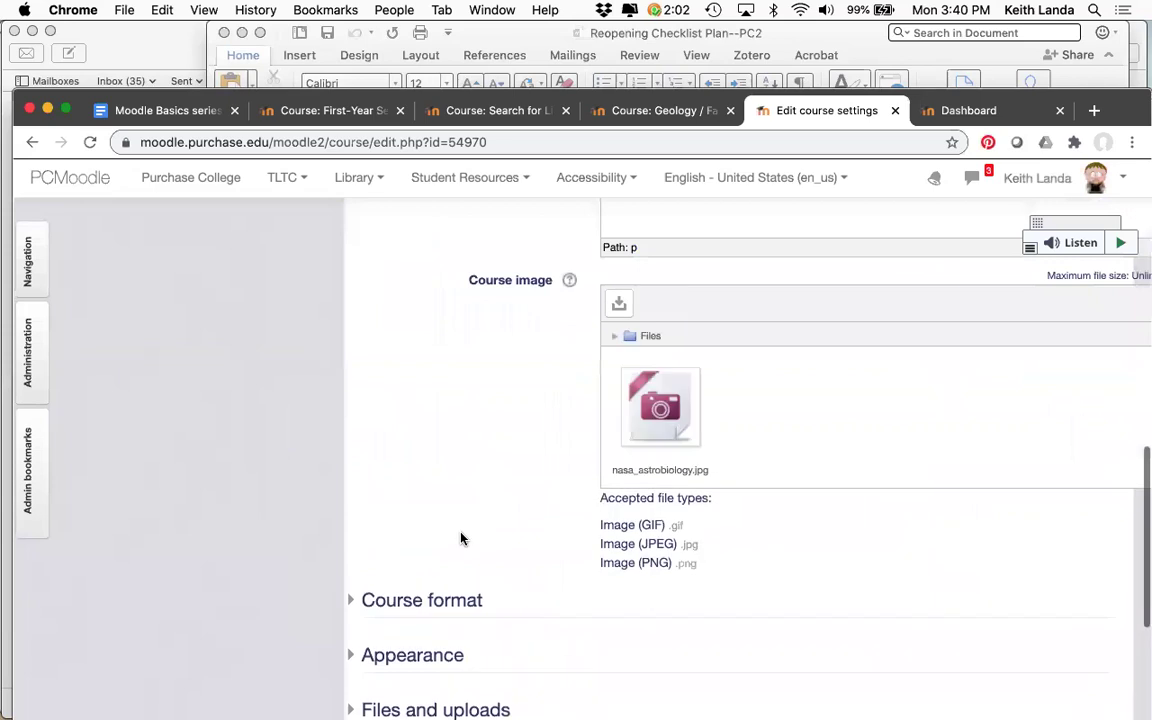
{"action": "left_click", "coordinate": [461, 601]}
{"action": "scroll", "coordinate": [463, 605], "scroll_direction": "down", "scroll_amount": 5}
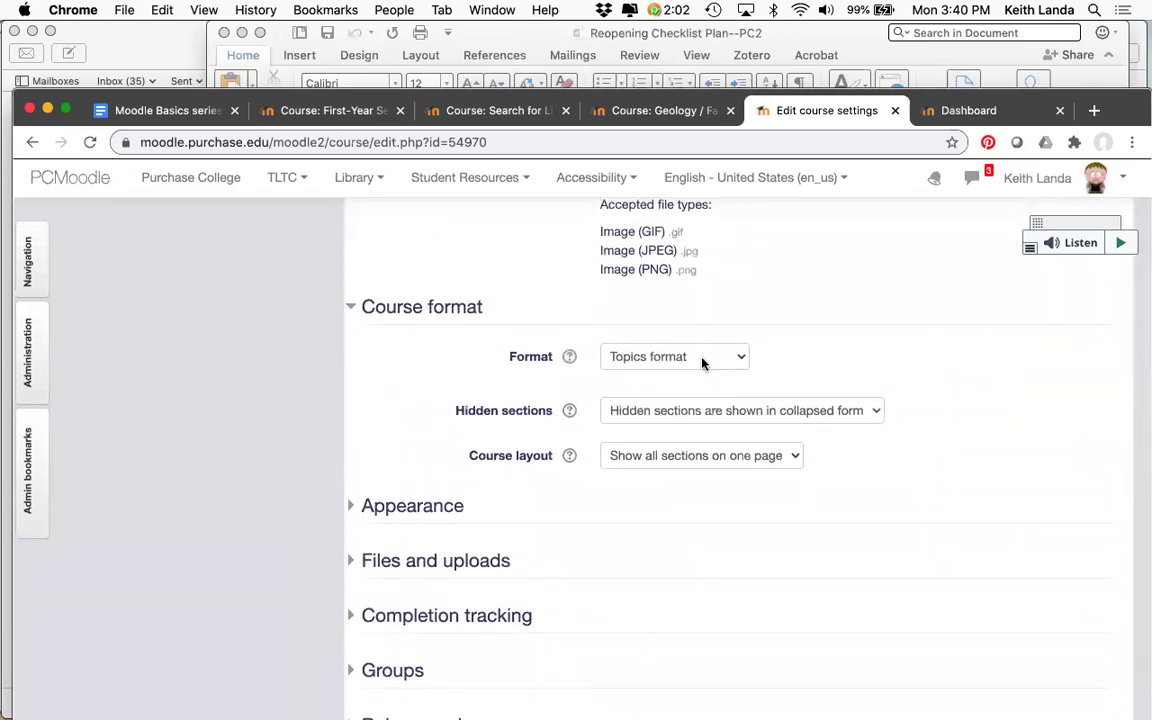
- Change the course format to Onetopic format, look over its options, and save the settings to display the course
{"action": "left_click", "coordinate": [702, 363]}
{"action": "left_click", "coordinate": [703, 376]}
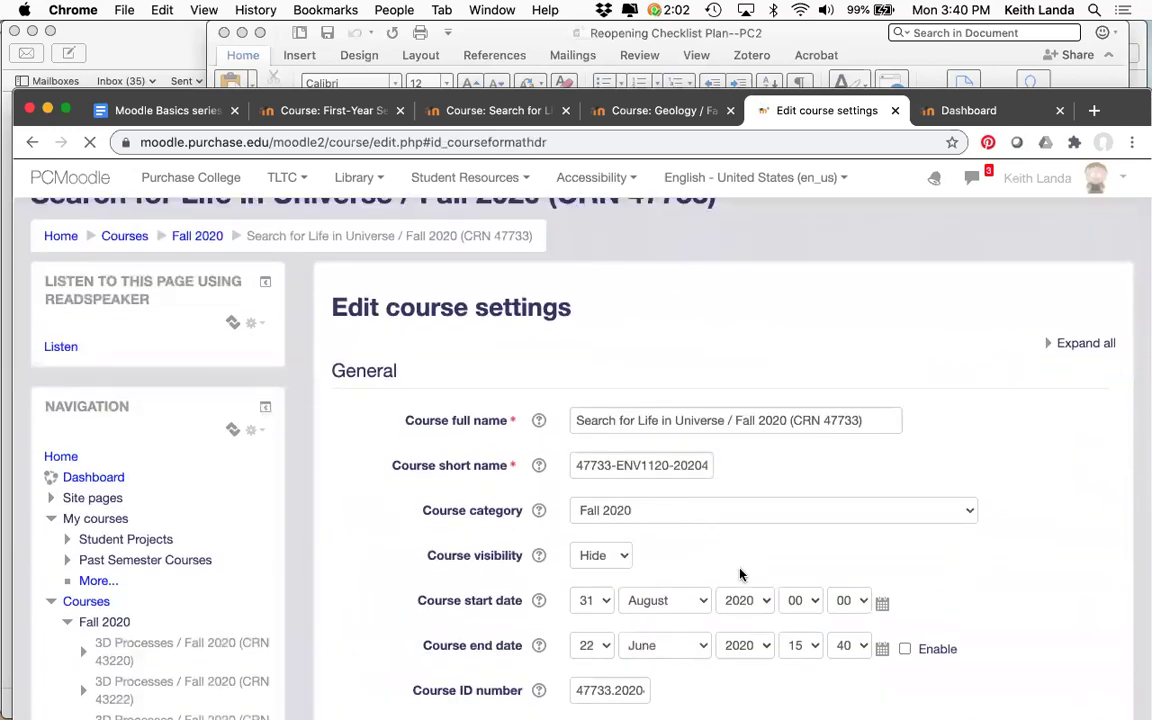
{"action": "scroll", "coordinate": [740, 574], "scroll_direction": "down", "scroll_amount": 10}
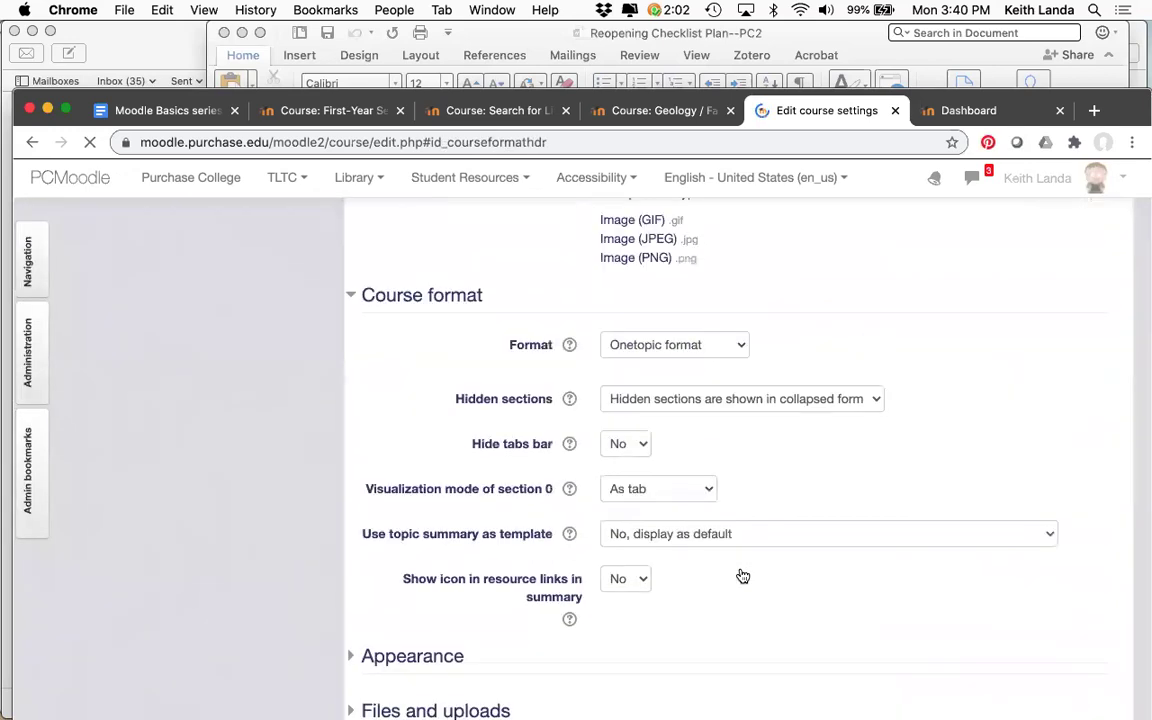
{"action": "scroll", "coordinate": [742, 575], "scroll_direction": "down", "scroll_amount": 5}
{"action": "scroll", "coordinate": [711, 399], "scroll_direction": "up", "scroll_amount": 4}
{"action": "scroll", "coordinate": [711, 399], "scroll_direction": "up", "scroll_amount": 2}
{"action": "scroll", "coordinate": [710, 399], "scroll_direction": "down", "scroll_amount": 6}
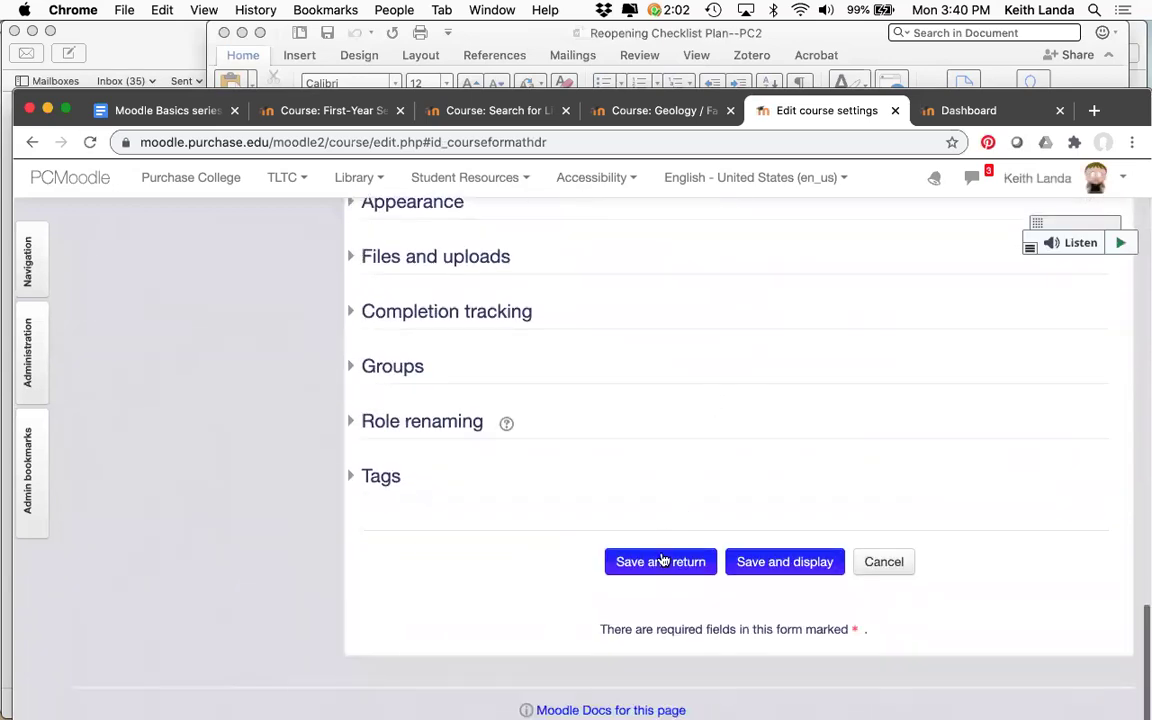
{"action": "left_click", "coordinate": [662, 561]}
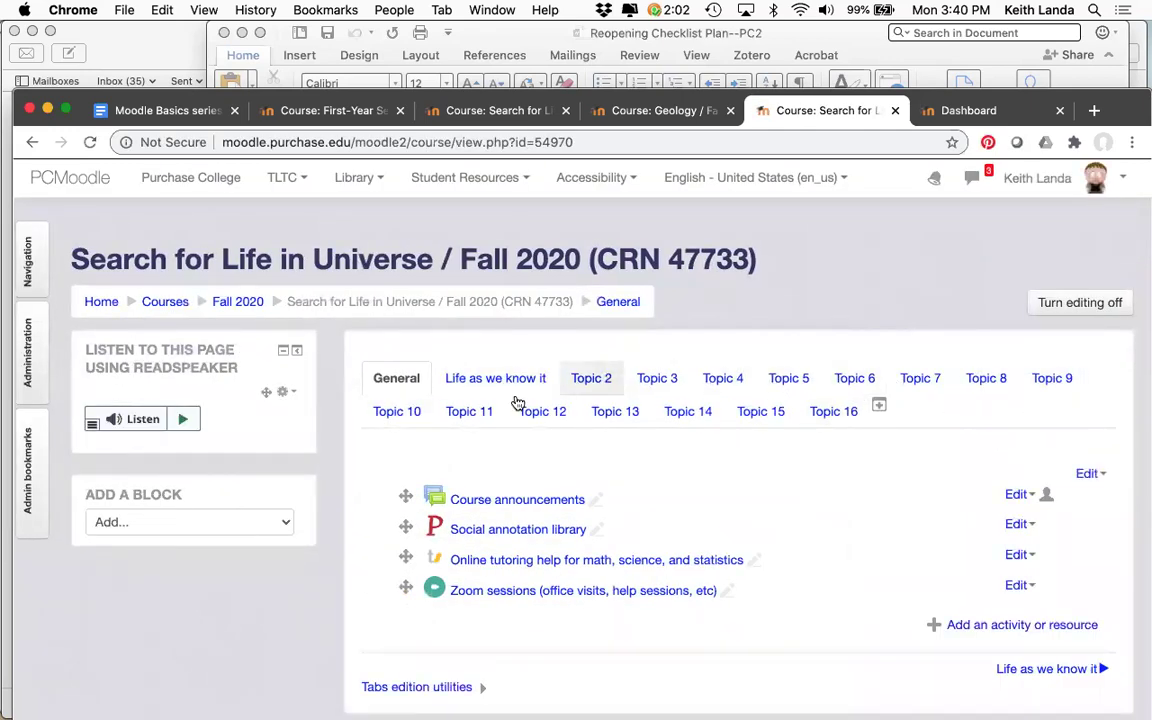
- View the Topic 13, General, Topic 2 and Topic 3 sections one after another in the tabbed course layout
{"action": "left_click", "coordinate": [620, 413]}
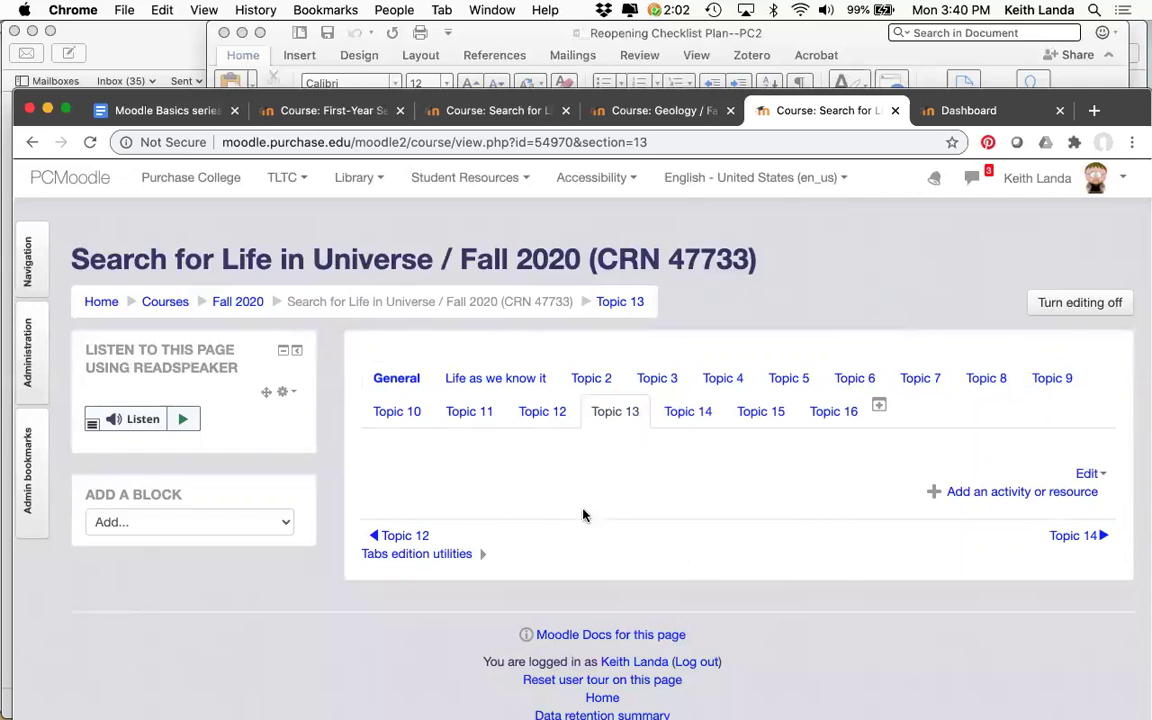
{"action": "left_click", "coordinate": [398, 379]}
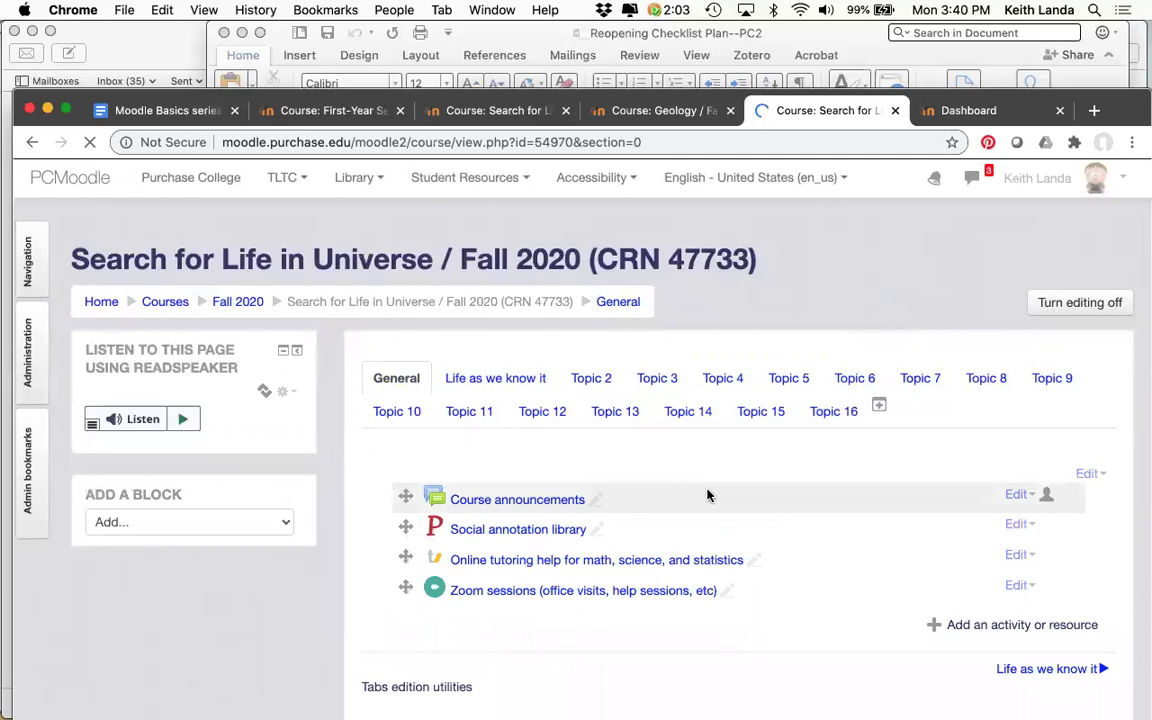
{"action": "scroll", "coordinate": [730, 576], "scroll_direction": "down", "scroll_amount": 2}
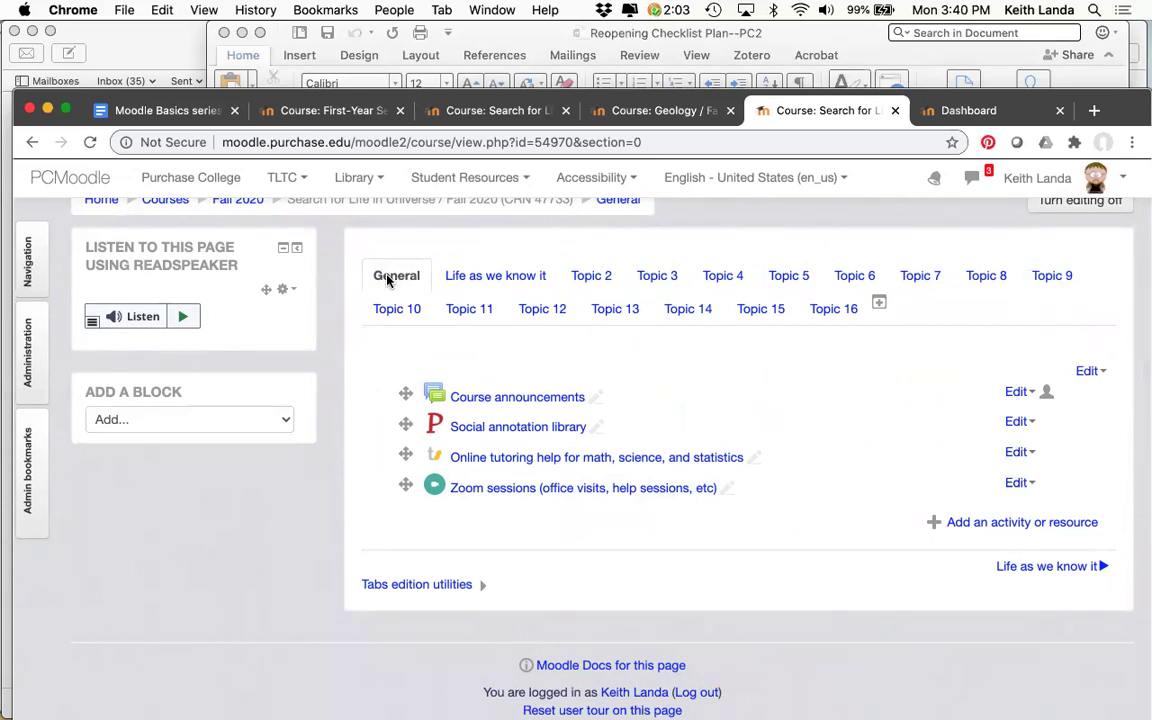
{"action": "left_click", "coordinate": [592, 276]}
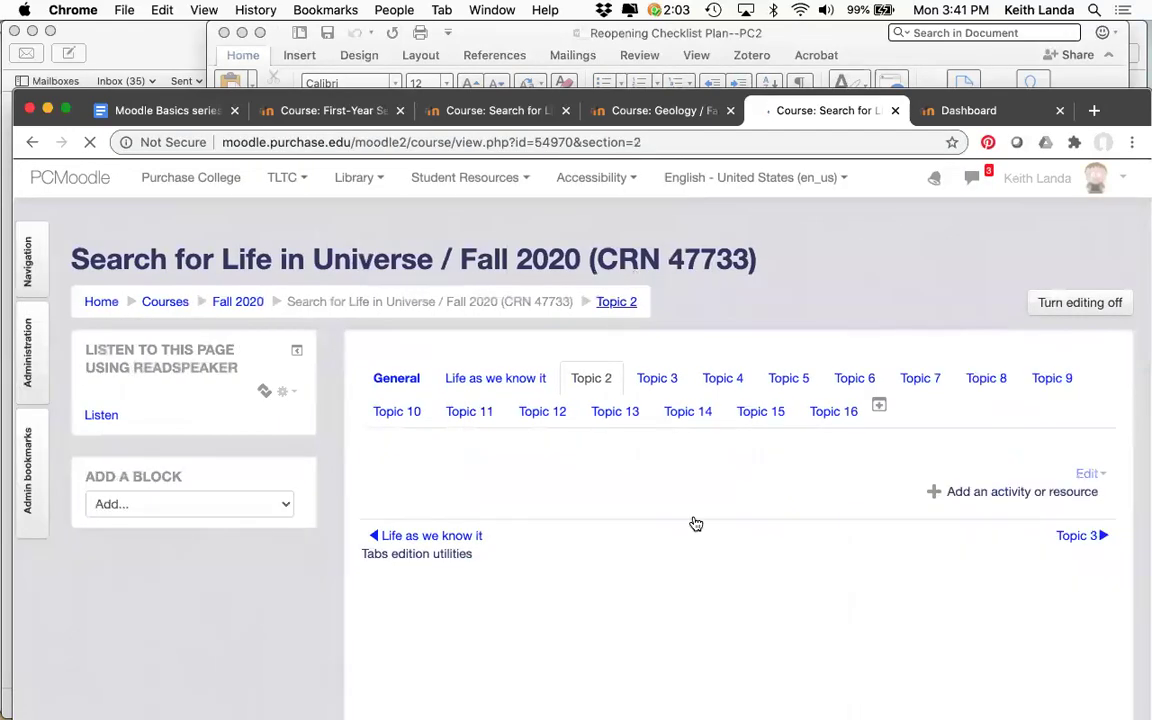
{"action": "left_click", "coordinate": [652, 380]}
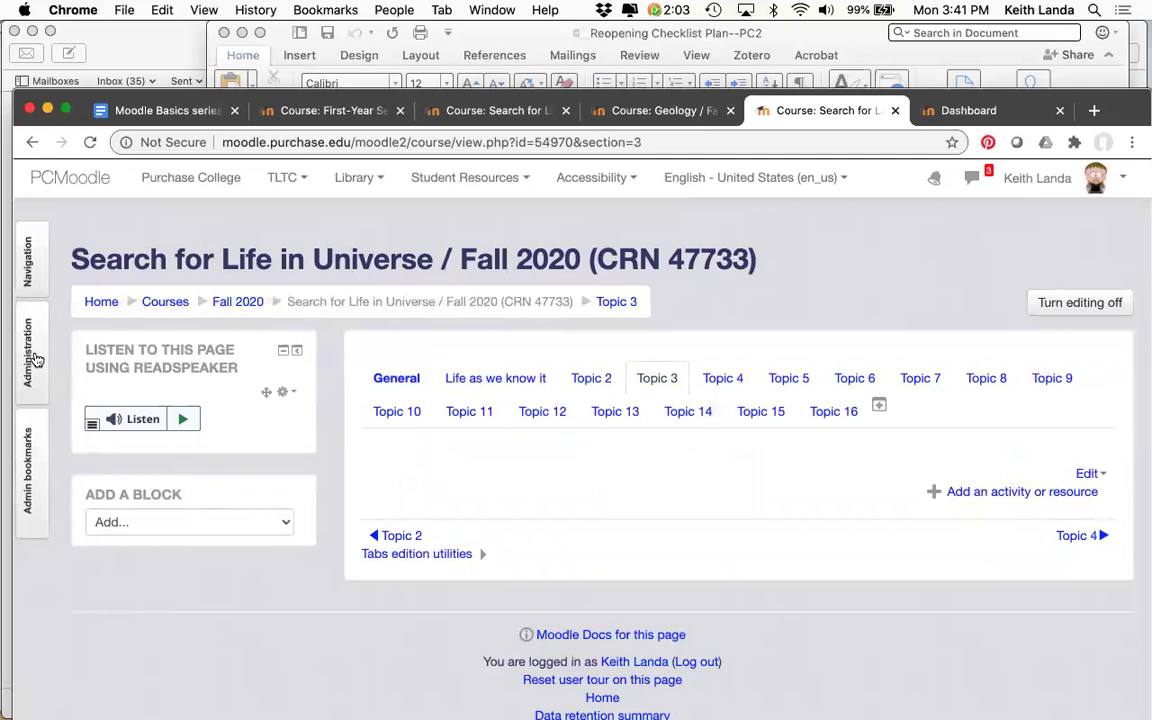
- Change the course format back to Topics format in the course settings, then save and display the course
{"action": "mouse_move", "coordinate": [30, 328]}
{"action": "left_click", "coordinate": [132, 360]}
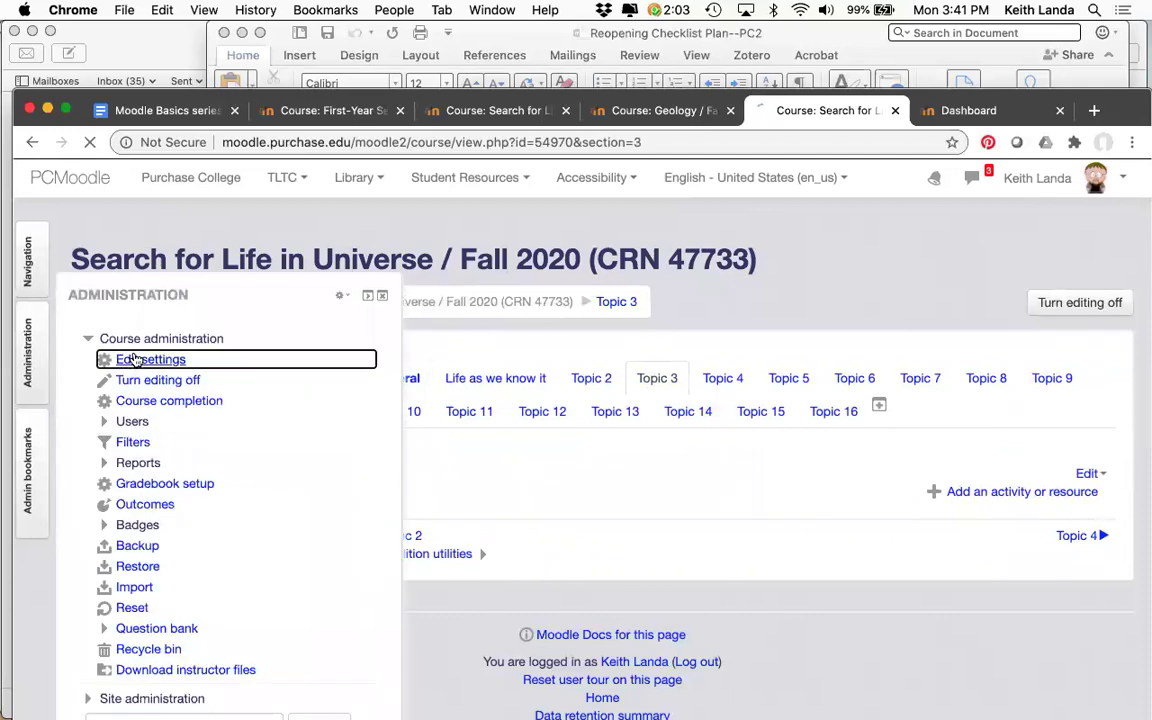
{"action": "scroll", "coordinate": [443, 572], "scroll_direction": "down", "scroll_amount": 15}
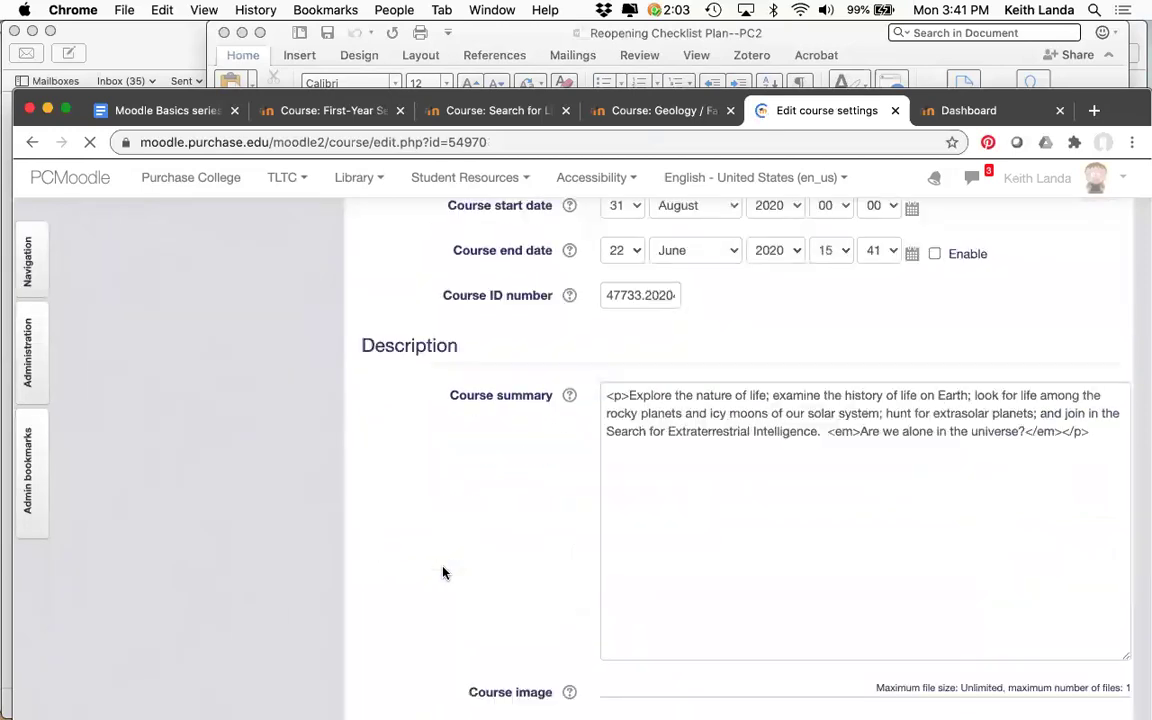
{"action": "scroll", "coordinate": [501, 417], "scroll_direction": "up", "scroll_amount": 2}
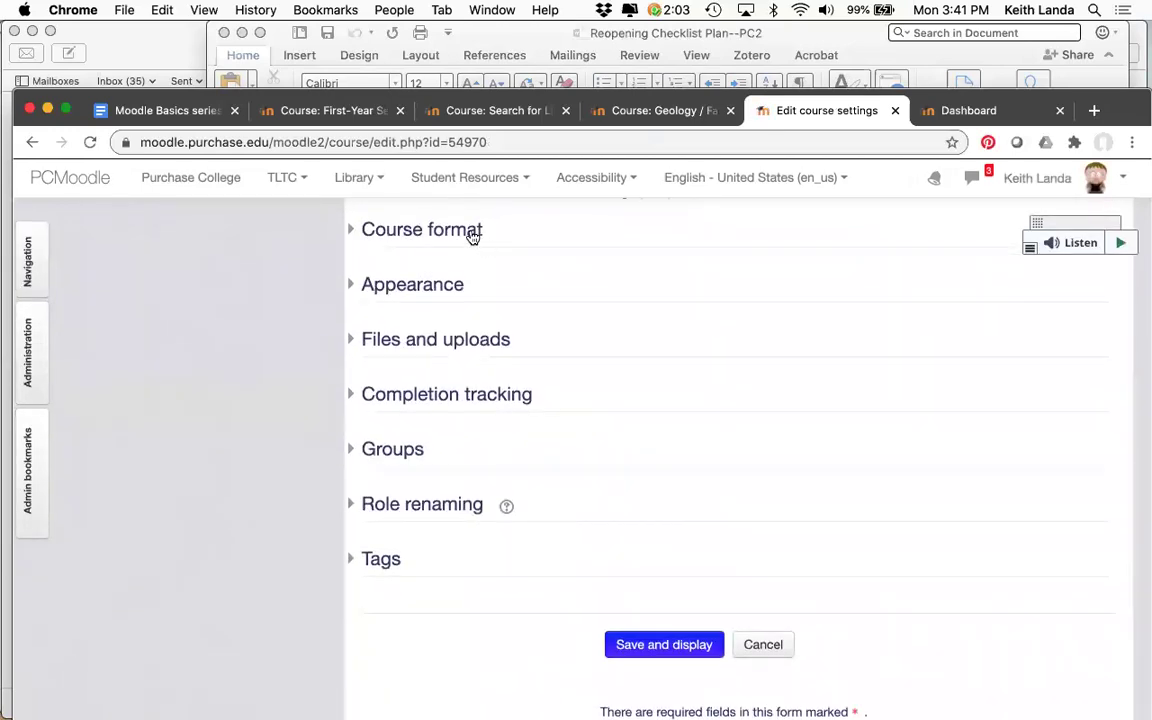
{"action": "left_click", "coordinate": [422, 216]}
{"action": "left_click", "coordinate": [663, 281]}
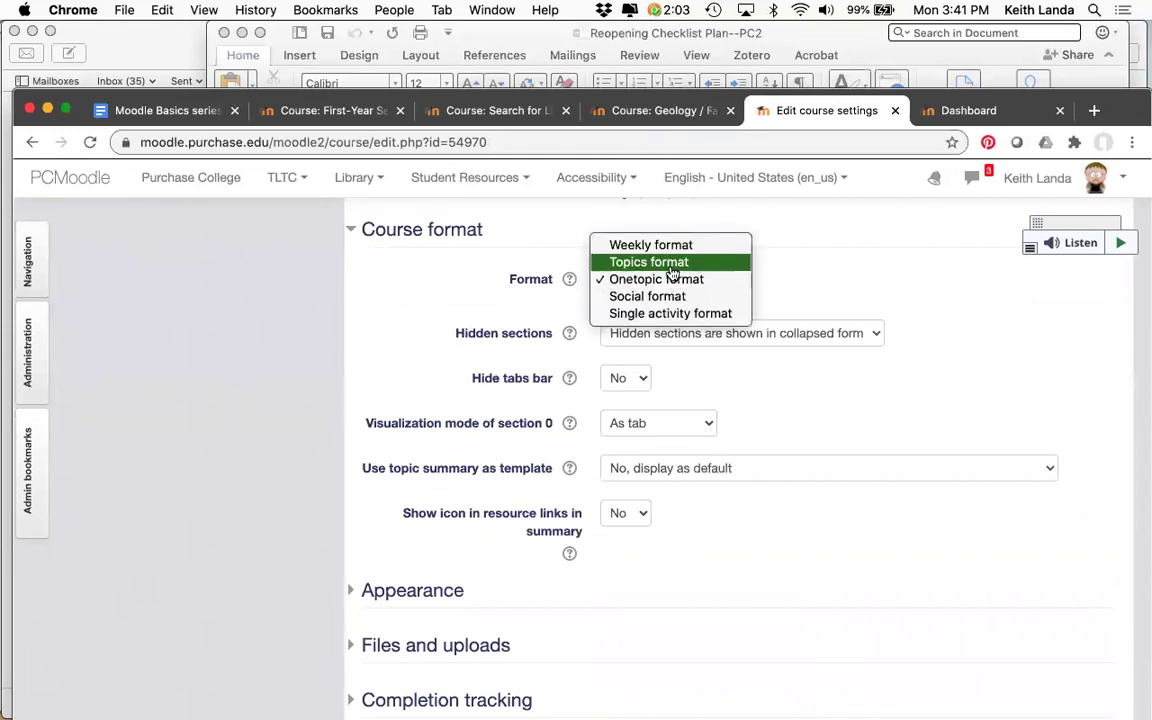
{"action": "left_click", "coordinate": [668, 263]}
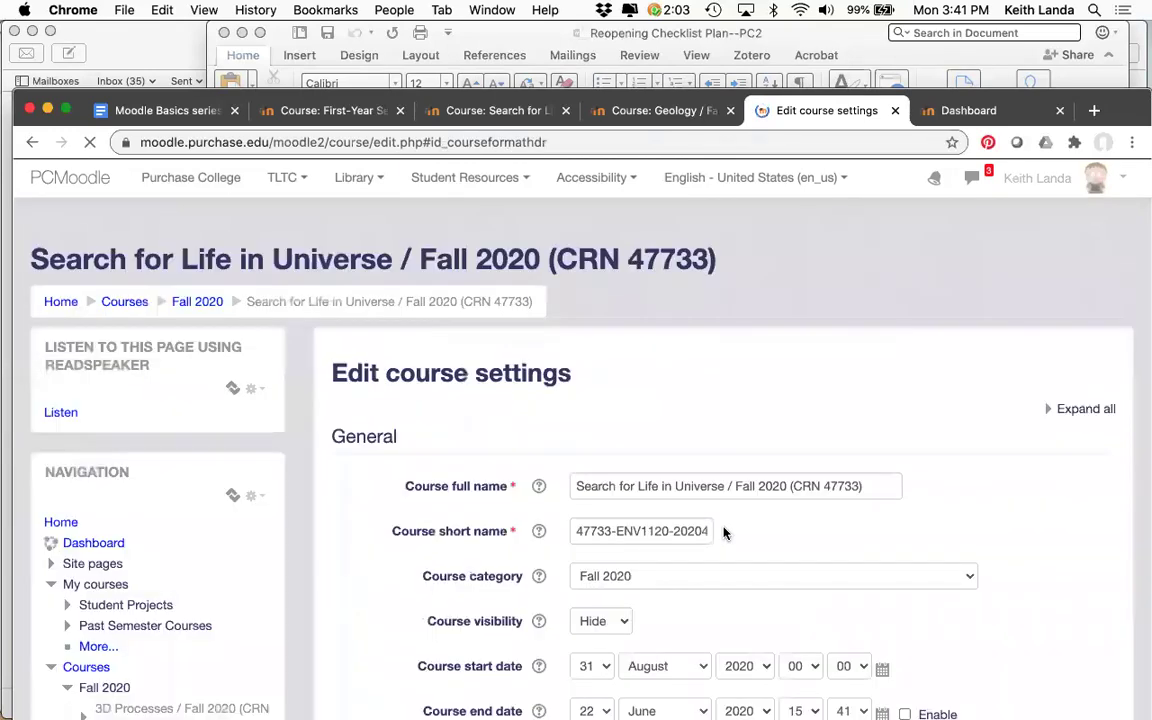
{"action": "scroll", "coordinate": [723, 532], "scroll_direction": "down", "scroll_amount": 5}
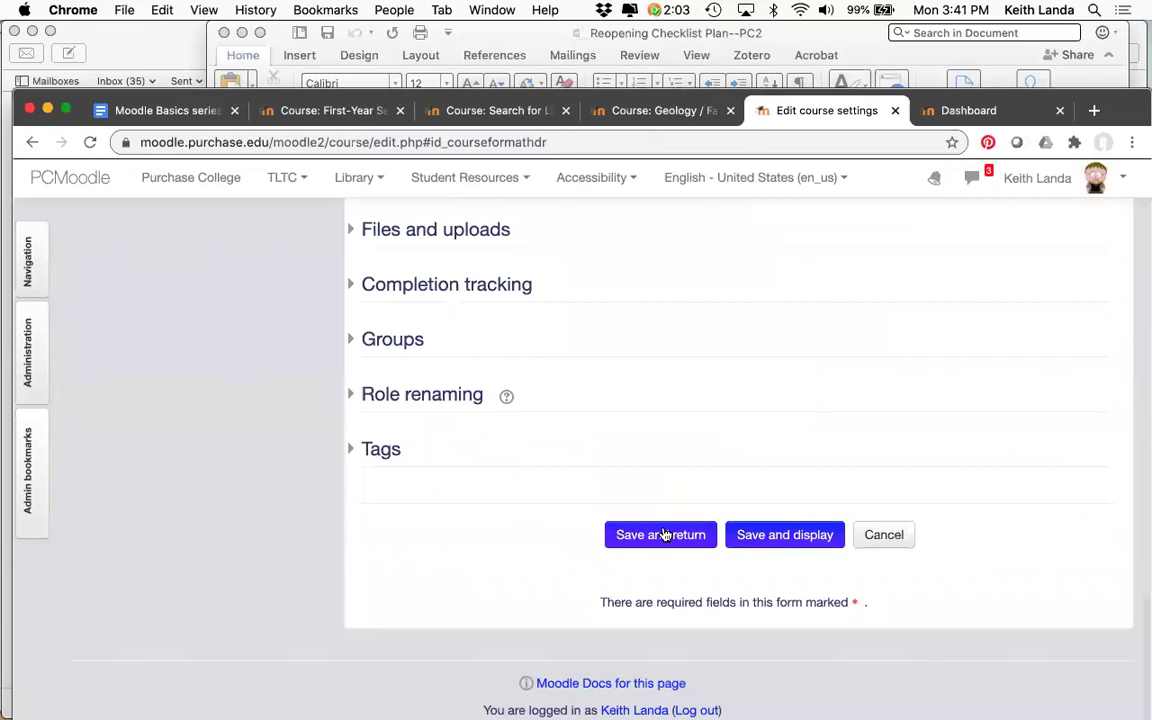
{"action": "left_click", "coordinate": [663, 535]}
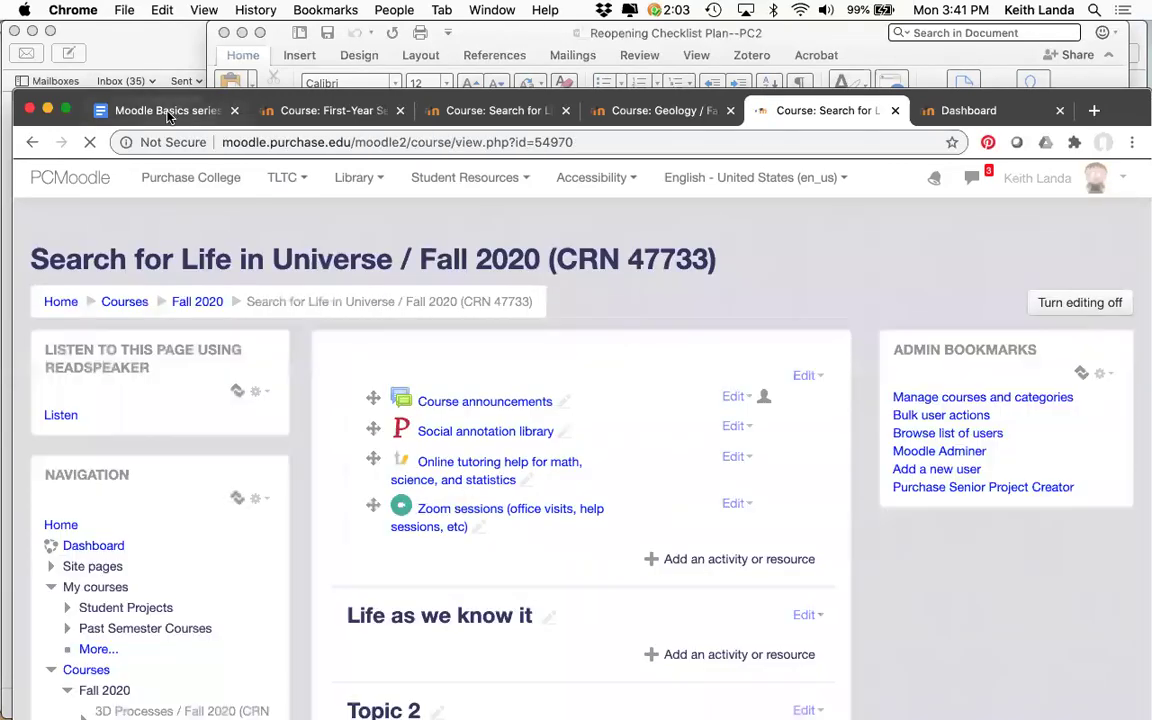
- Switch to the Moodle Basics series document and review the outline from Fall course preview through Course formats to Communications tools
{"action": "left_click", "coordinate": [168, 112]}
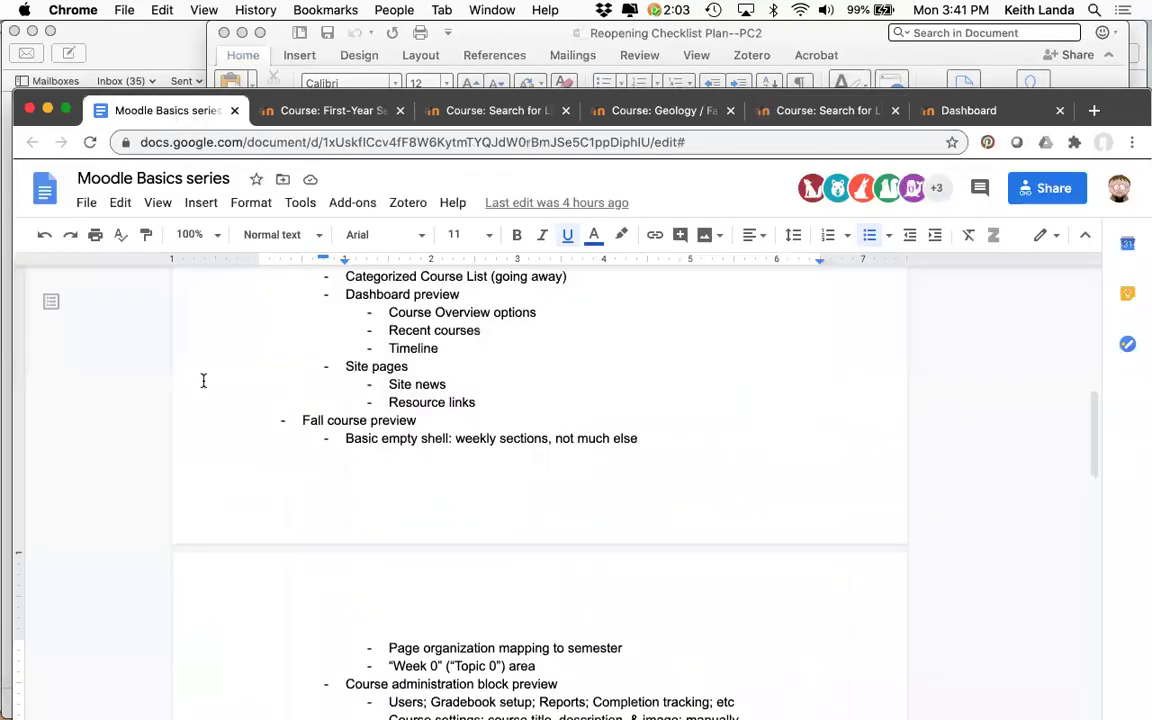
{"action": "scroll", "coordinate": [221, 478], "scroll_direction": "down", "scroll_amount": 2}
{"action": "scroll", "coordinate": [223, 478], "scroll_direction": "up", "scroll_amount": 2}
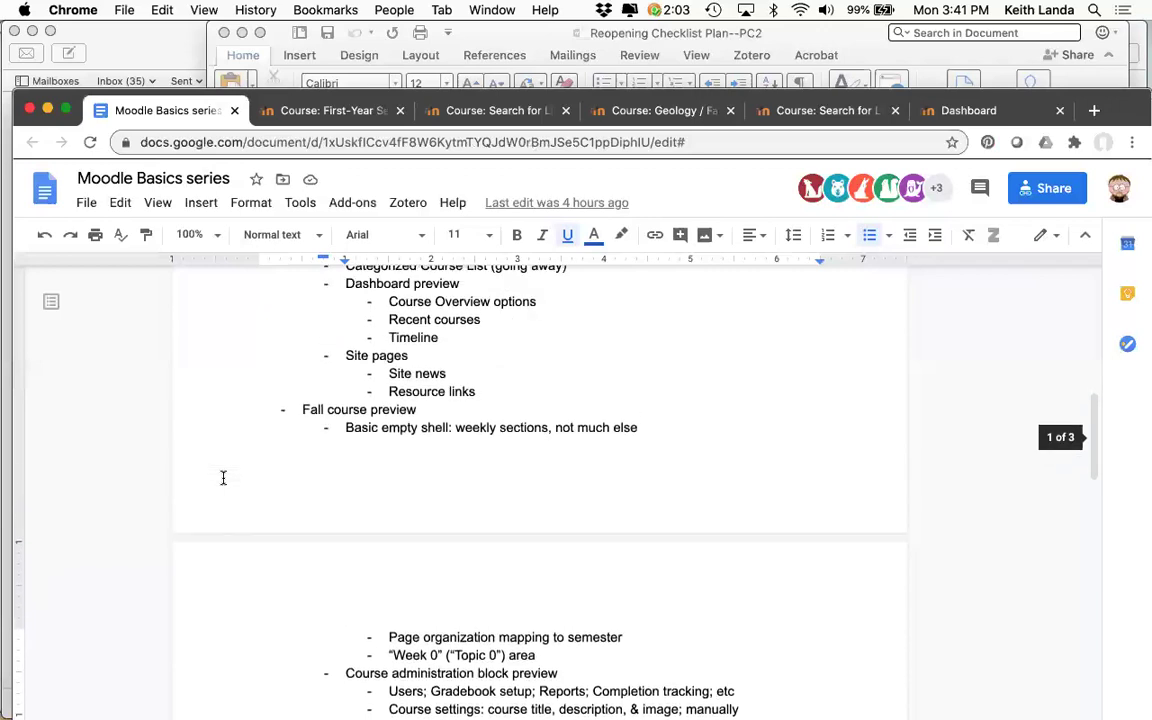
{"action": "scroll", "coordinate": [223, 478], "scroll_direction": "up", "scroll_amount": 1}
{"action": "scroll", "coordinate": [223, 478], "scroll_direction": "down", "scroll_amount": 4}
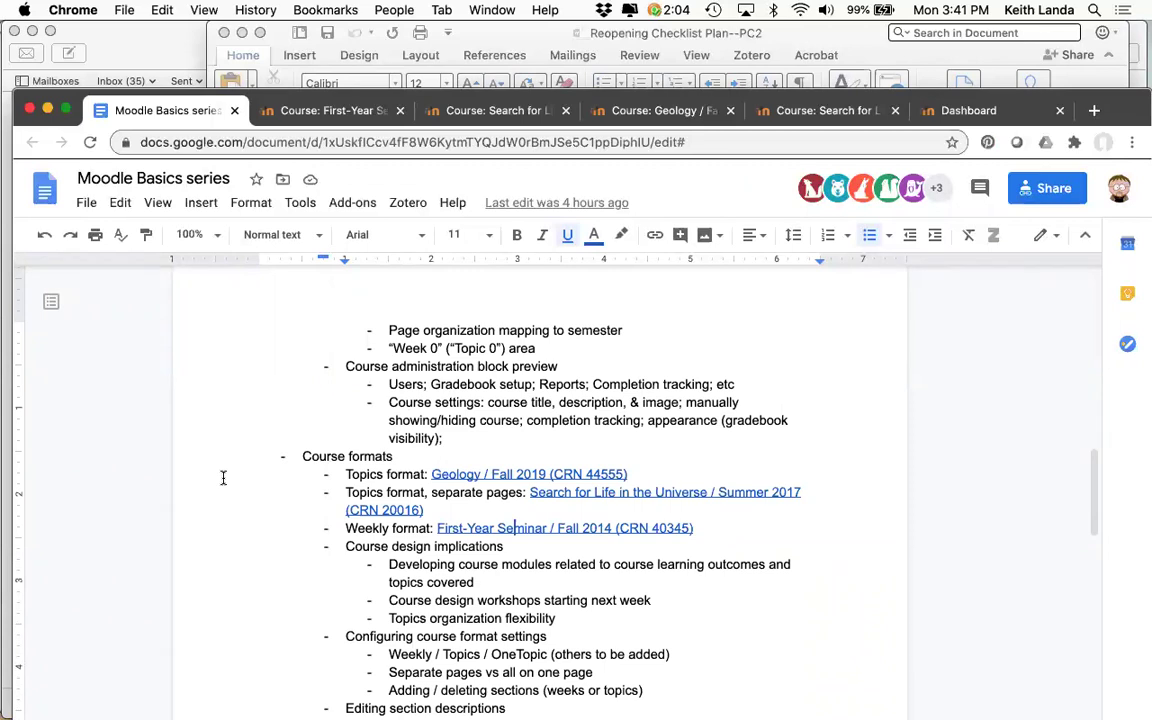
{"action": "scroll", "coordinate": [223, 478], "scroll_direction": "down", "scroll_amount": 1}
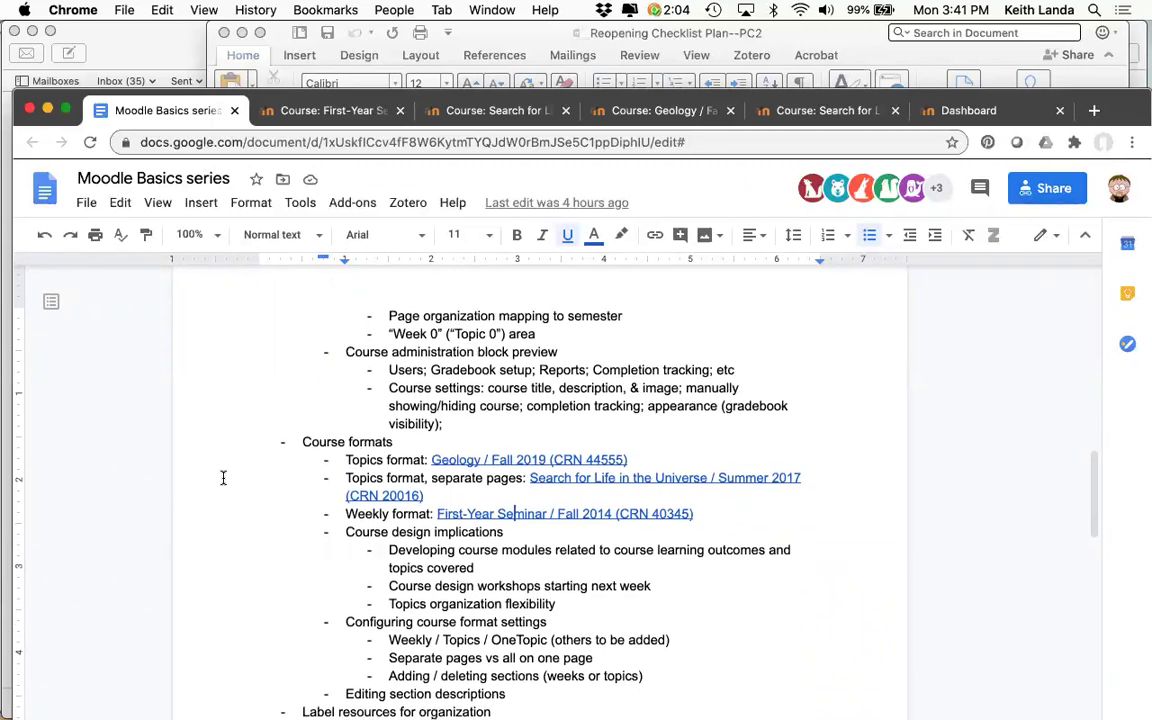
{"action": "scroll", "coordinate": [223, 478], "scroll_direction": "down", "scroll_amount": 2}
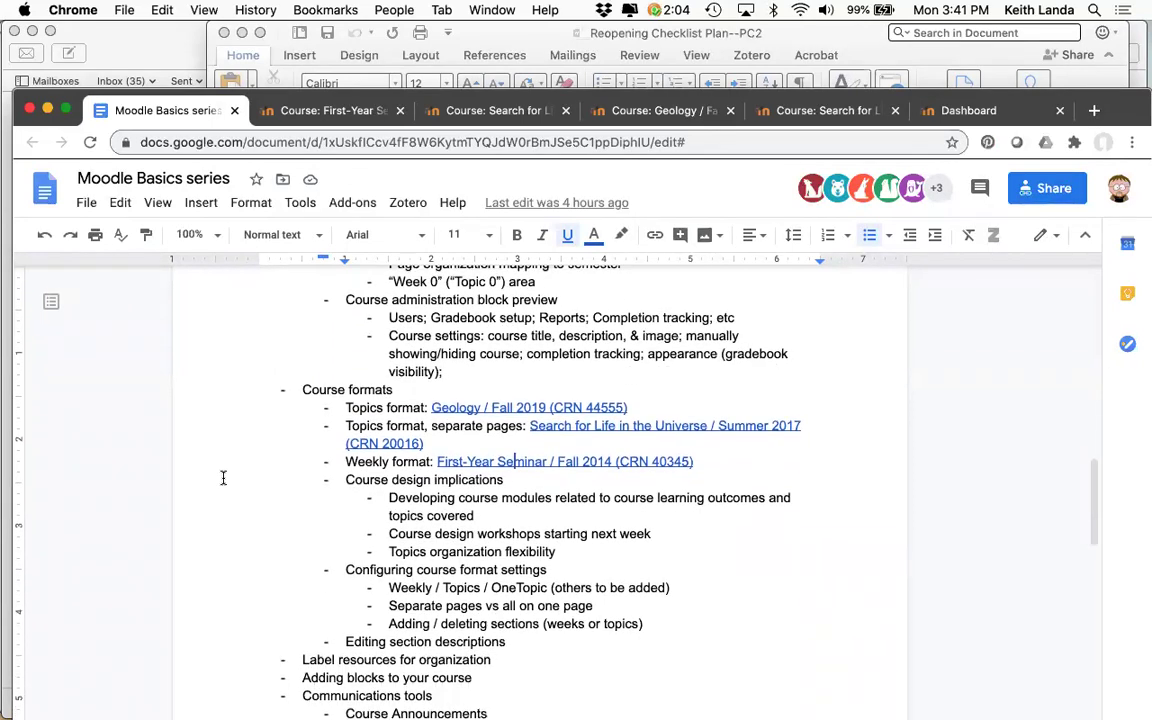
{"action": "scroll", "coordinate": [223, 478], "scroll_direction": "down", "scroll_amount": 3}
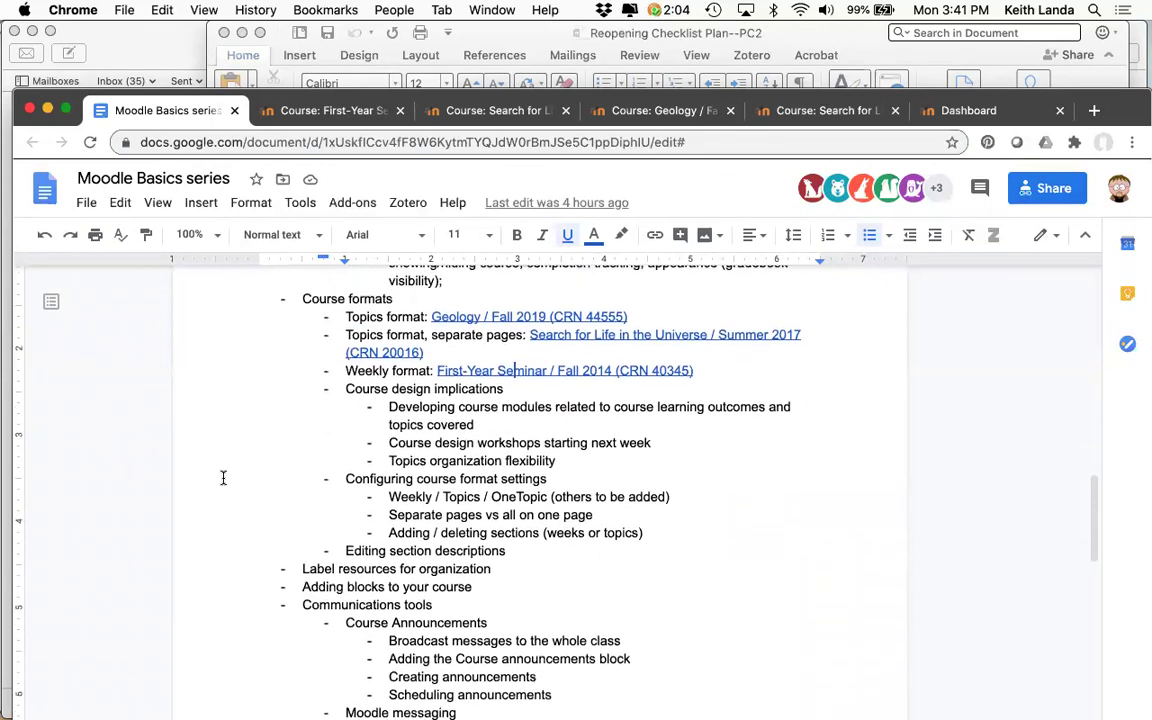
{"action": "scroll", "coordinate": [223, 478], "scroll_direction": "down", "scroll_amount": 1}
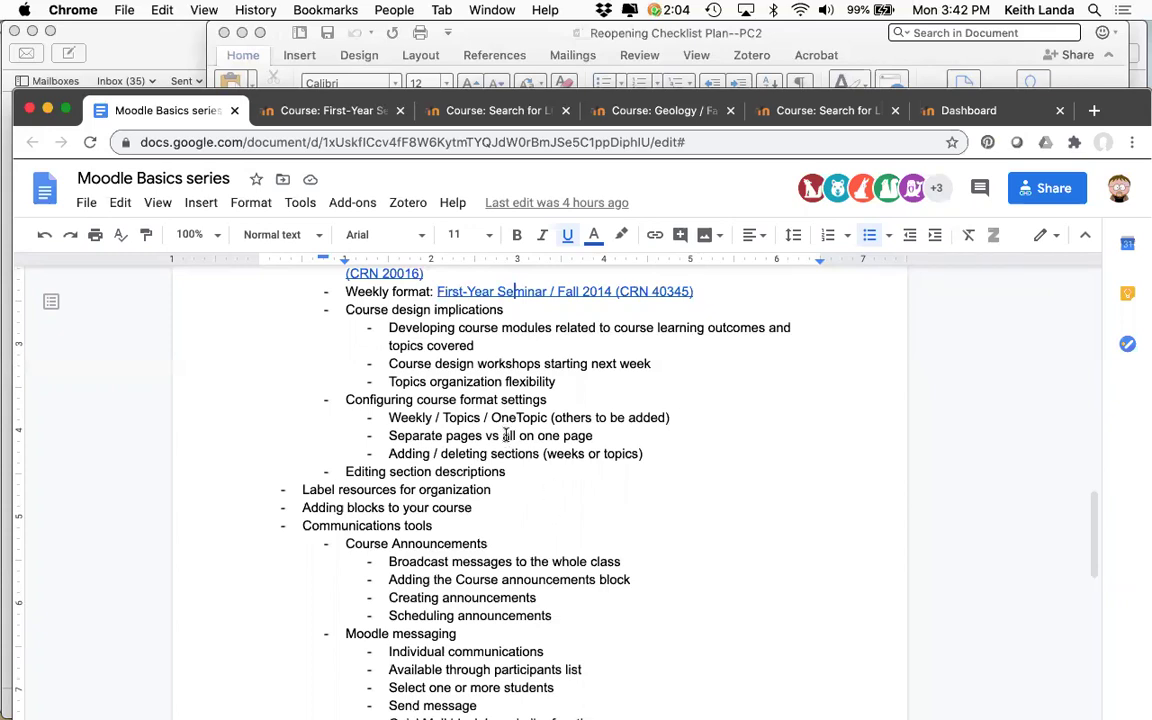
- Return to the Search for Life in Universe Fall 2020 course and rename Topic 2 as "Looking for life in our solar system"
{"action": "left_click", "coordinate": [830, 110]}
{"action": "scroll", "coordinate": [760, 547], "scroll_direction": "down", "scroll_amount": 4}
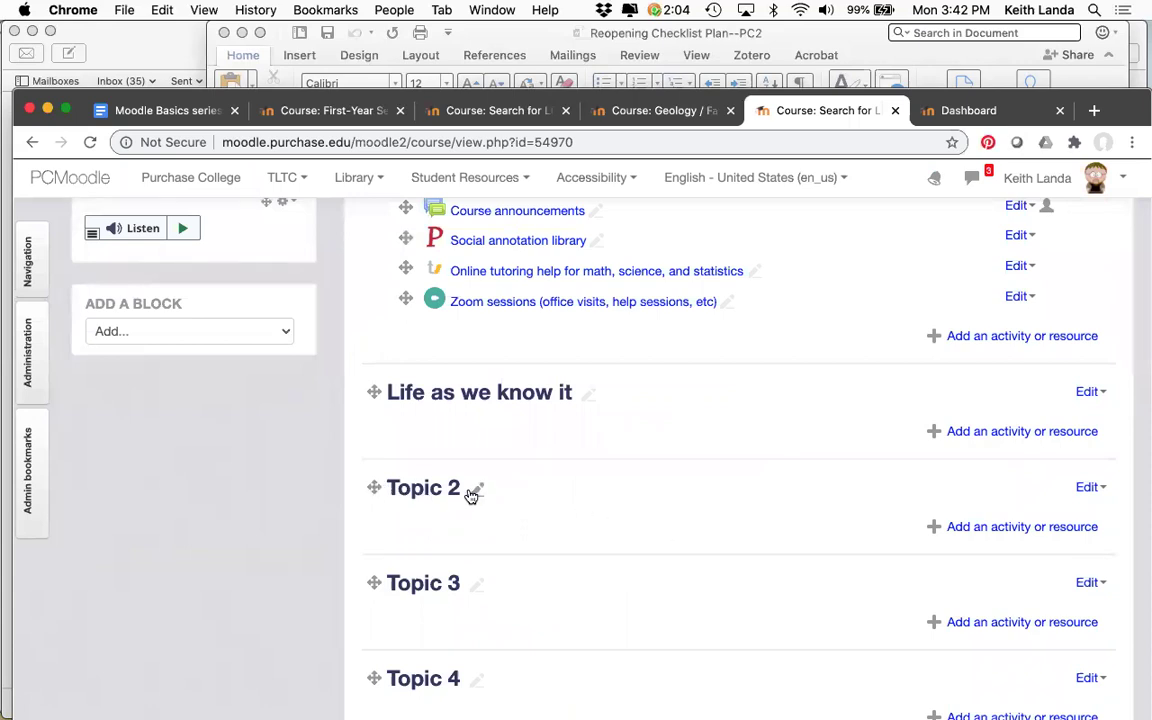
{"action": "scroll", "coordinate": [833, 453], "scroll_direction": "up", "scroll_amount": 1}
{"action": "scroll", "coordinate": [833, 453], "scroll_direction": "up", "scroll_amount": 3}
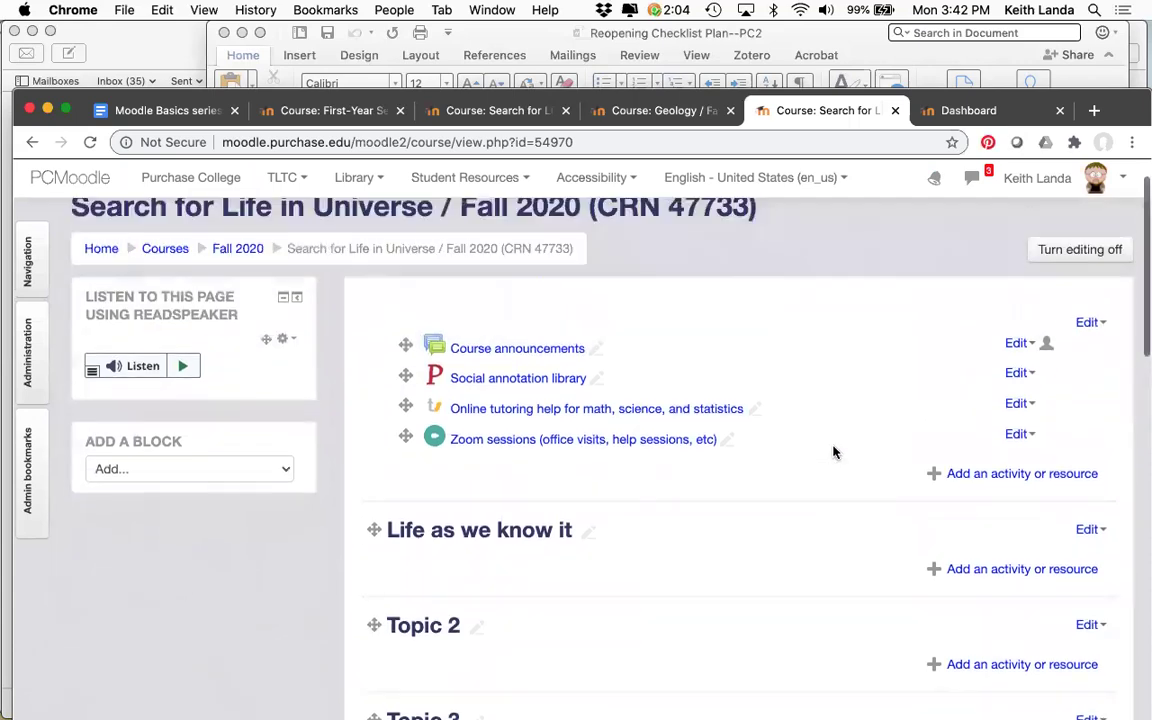
{"action": "scroll", "coordinate": [830, 450], "scroll_direction": "down", "scroll_amount": 4}
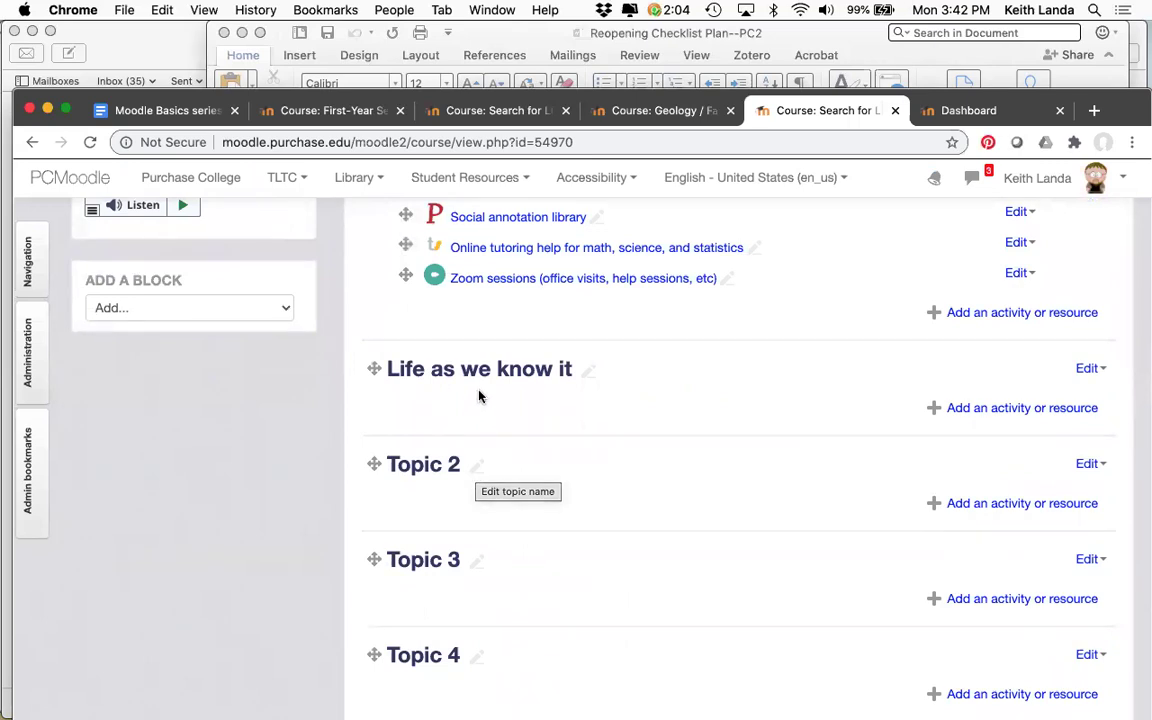
{"action": "left_click", "coordinate": [476, 467]}
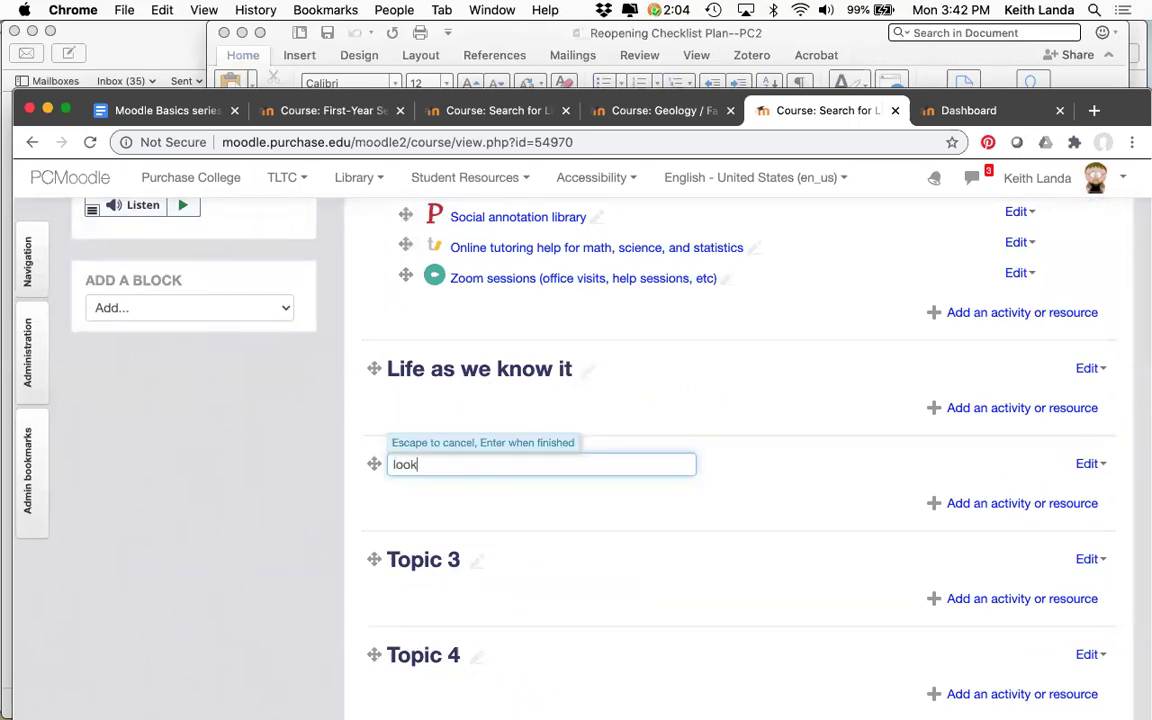
{"action": "type", "text": "Looking for life in our solar system"}
{"action": "key", "text": "Return"}
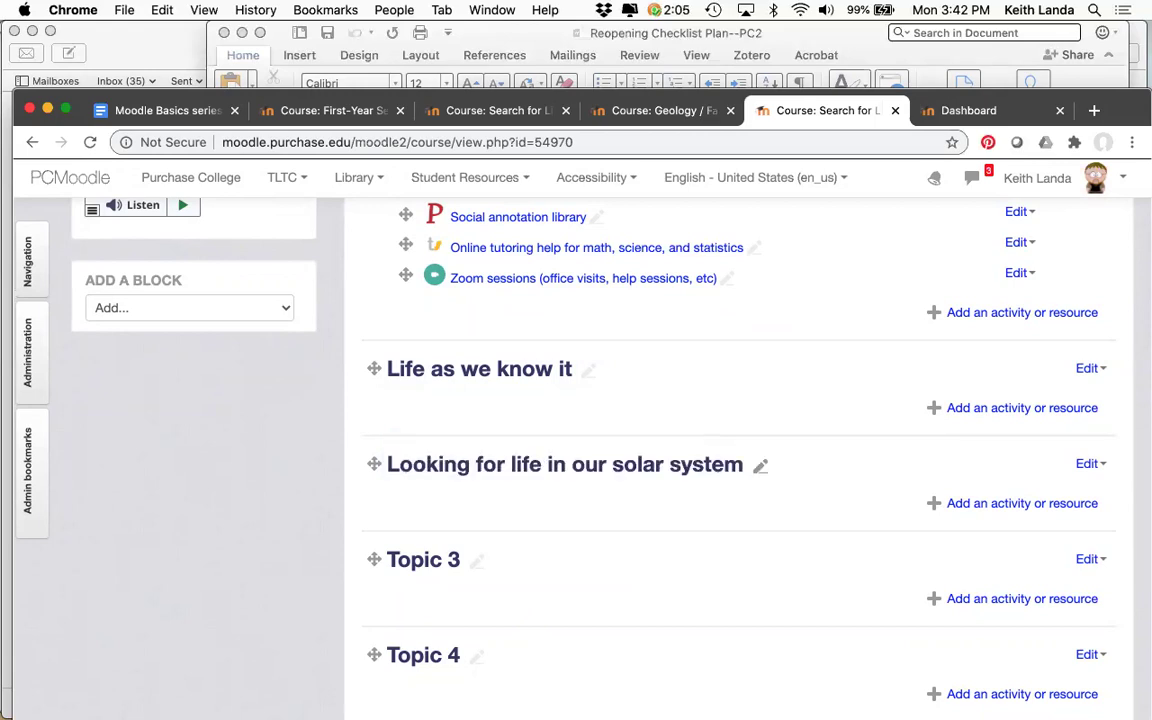
- Rename Topic 3 as "Looking for life beyond our solar system"
{"action": "left_click", "coordinate": [476, 560]}
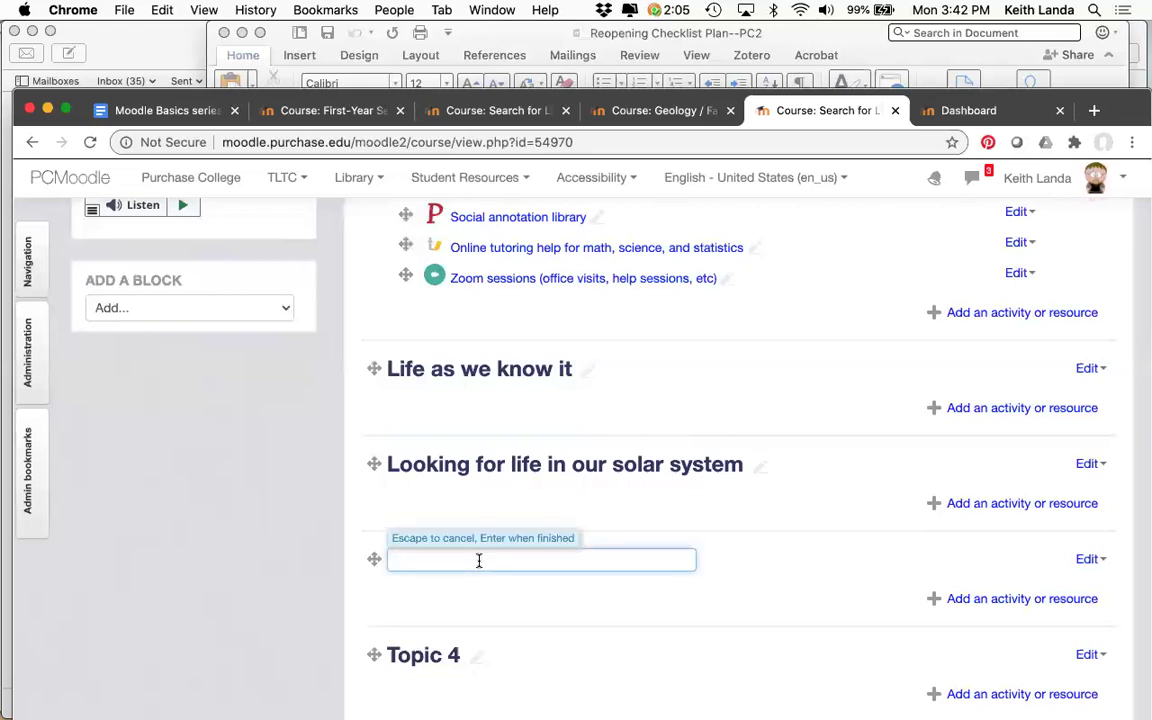
{"action": "type", "text": "Looking for life beyond our"}
{"action": "type", "text": "olar system"}
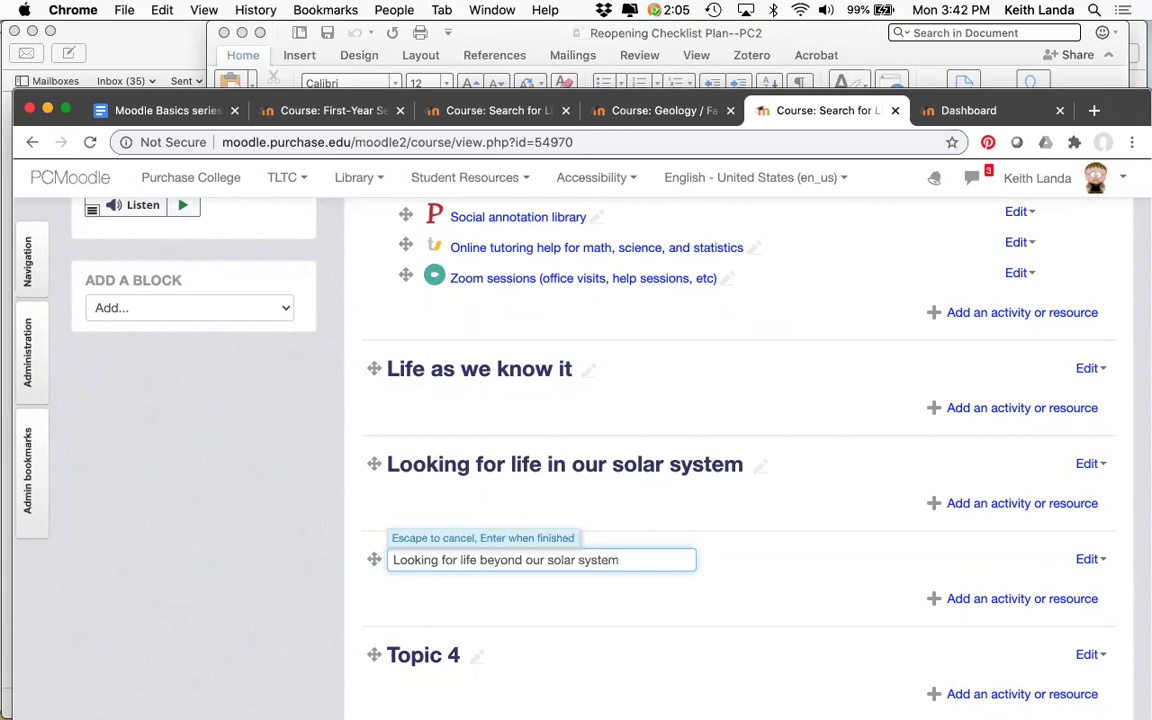
{"action": "key", "text": "Return"}
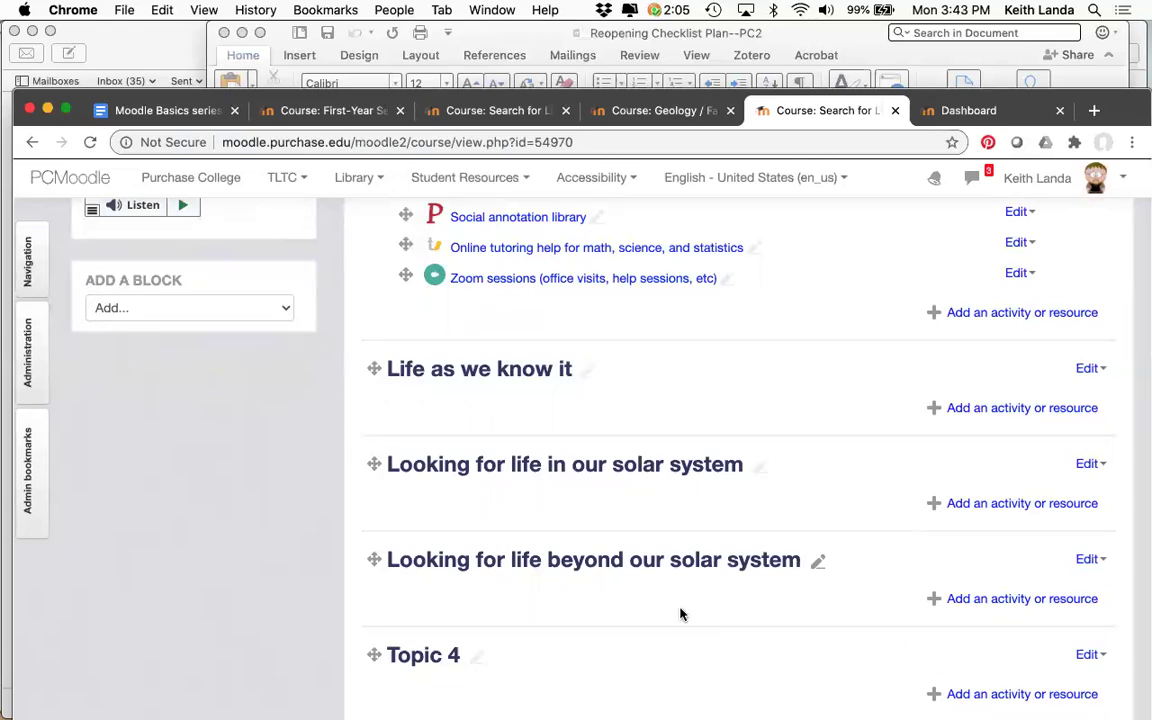
- Open the "Life as we know it" topic for editing and set its section name to "Life as we know it, Life on Earth"
{"action": "scroll", "coordinate": [610, 520], "scroll_direction": "down", "scroll_amount": 1}
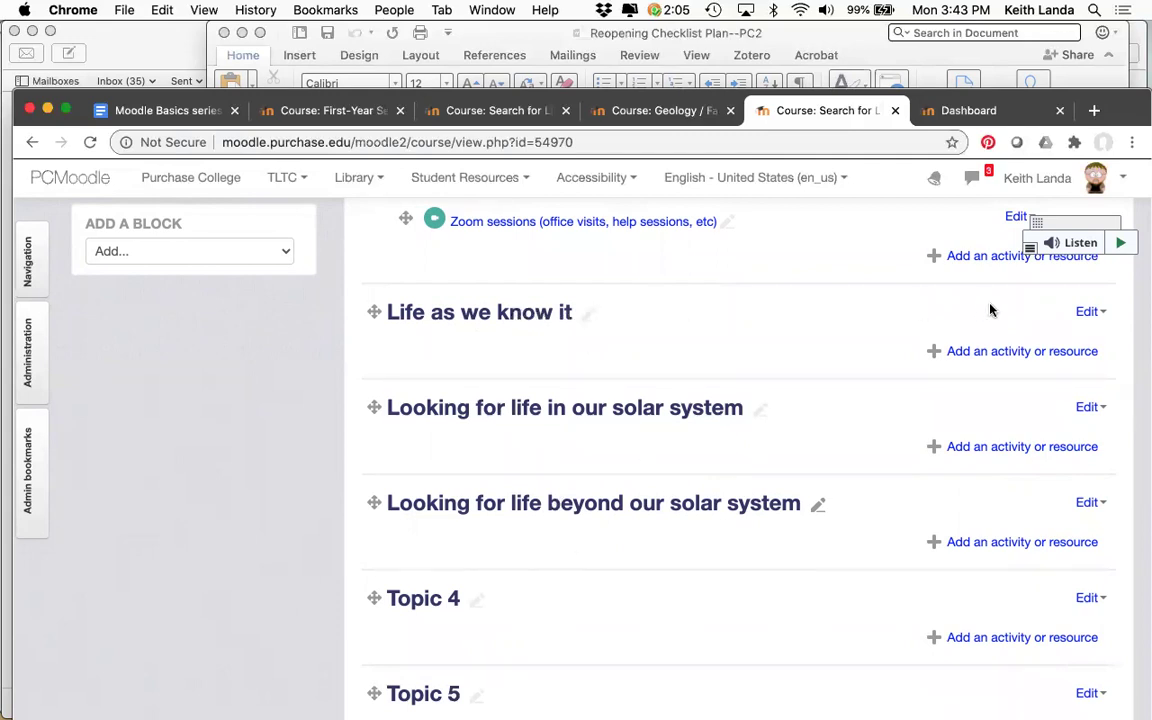
{"action": "left_click", "coordinate": [1099, 313]}
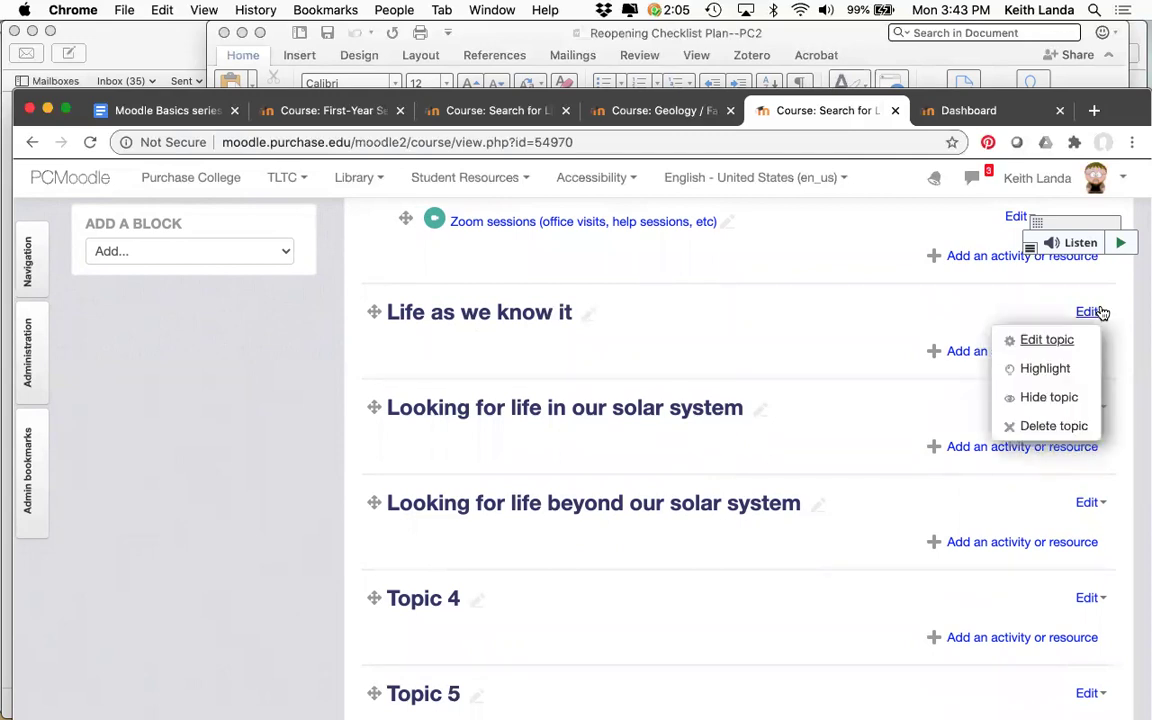
{"action": "left_click", "coordinate": [1048, 341]}
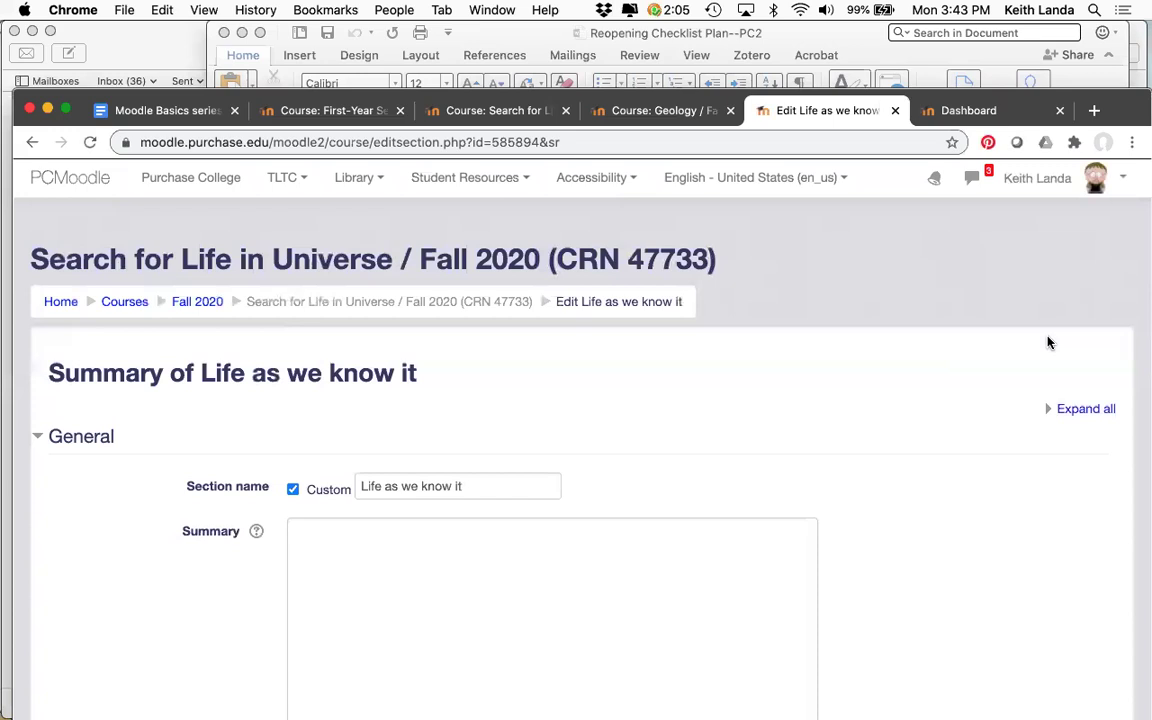
{"action": "scroll", "coordinate": [700, 420], "scroll_direction": "down", "scroll_amount": 2}
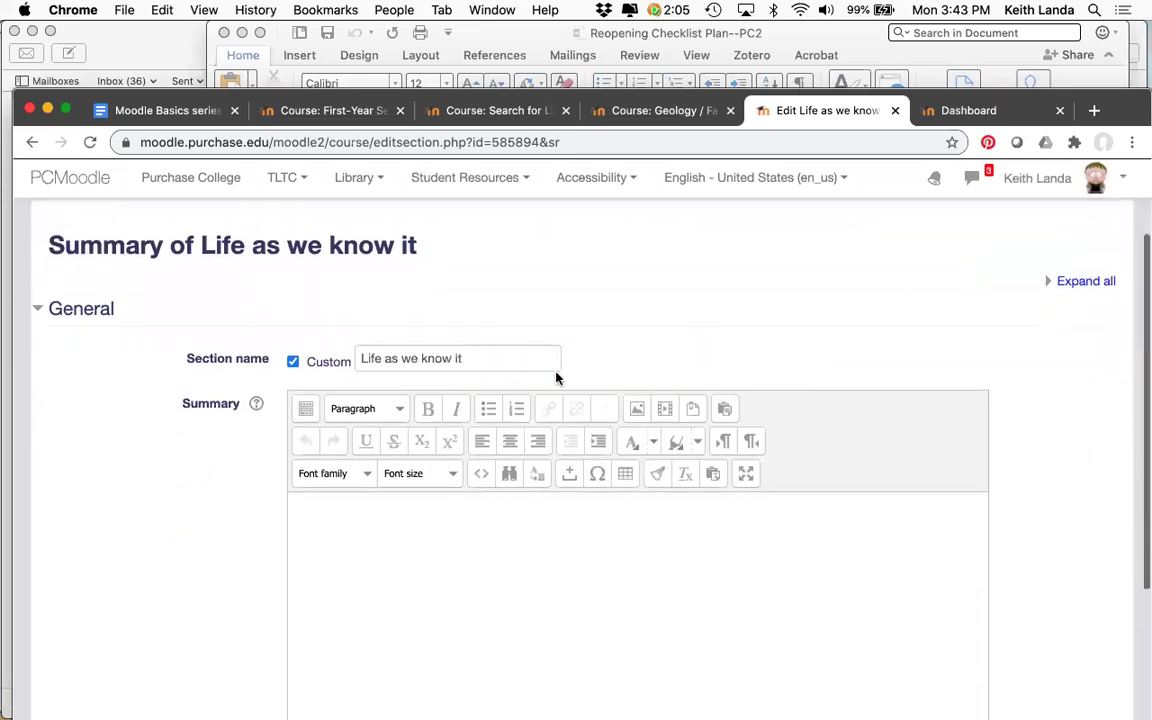
{"action": "left_click", "coordinate": [493, 357]}
{"action": "type", "text": ", Live on"}
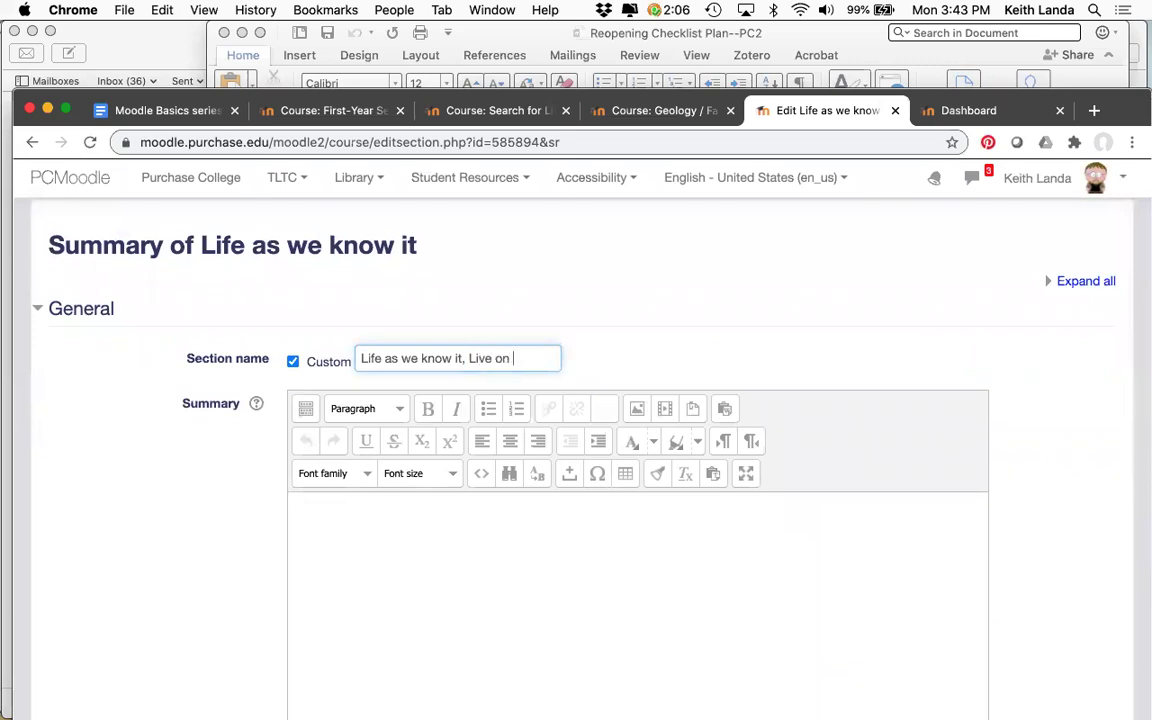
{"action": "key", "text": "BackSpace"}
{"action": "type", "text": "fe on Earth"}
{"action": "scroll", "coordinate": [580, 357], "scroll_direction": "down", "scroll_amount": 2}
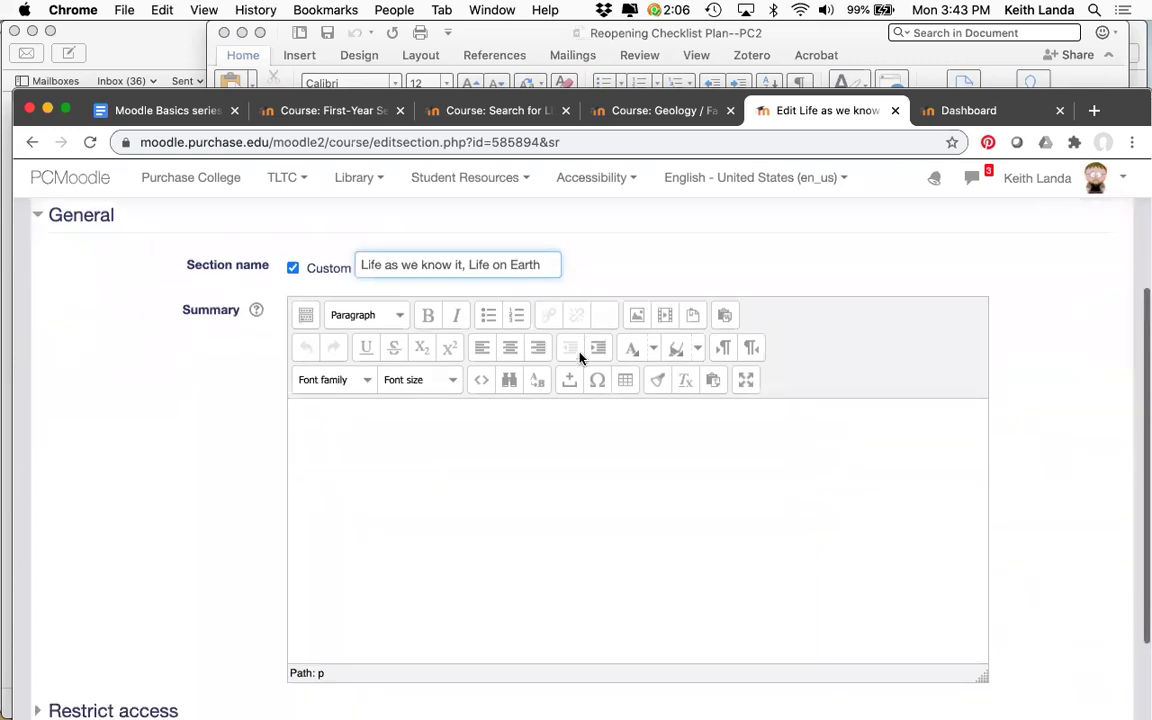
- Enter "Life on Earth is the only life we know, what jkl fjaljf lajf jajf ajf jalj a" as the section summary
{"action": "left_click", "coordinate": [489, 431]}
{"action": "type", "text": "Life on"}
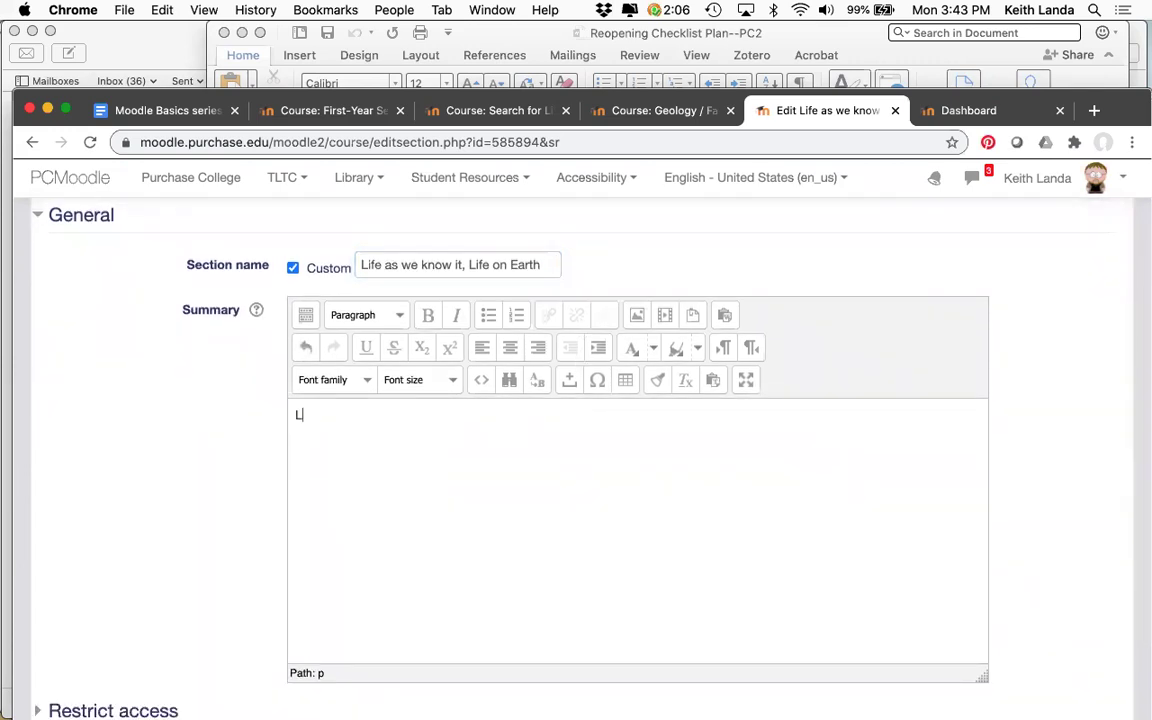
{"action": "type", "text": " Earth"}
{"action": "key", "text": "BackSpace"}
{"action": "key", "text": "BackSpace"}
{"action": "key", "text": "BackSpace"}
{"action": "type", "text": "th is "}
{"action": "type", "text": "th"}
{"action": "type", "text": " is the only "}
{"action": "type", "text": "life we know"}
{"action": "type", "text": ", "}
{"action": "type", "text": "what"}
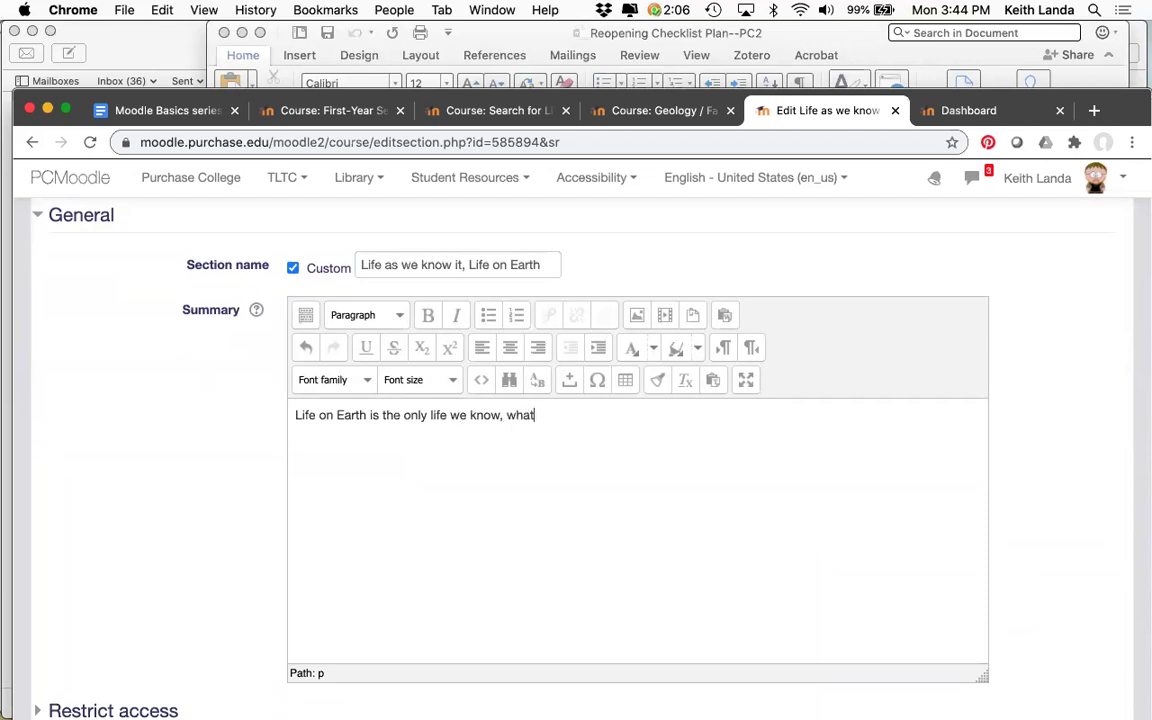
{"action": "type", "text": " jkl fjalif lajf jajf ajf jalj a"}
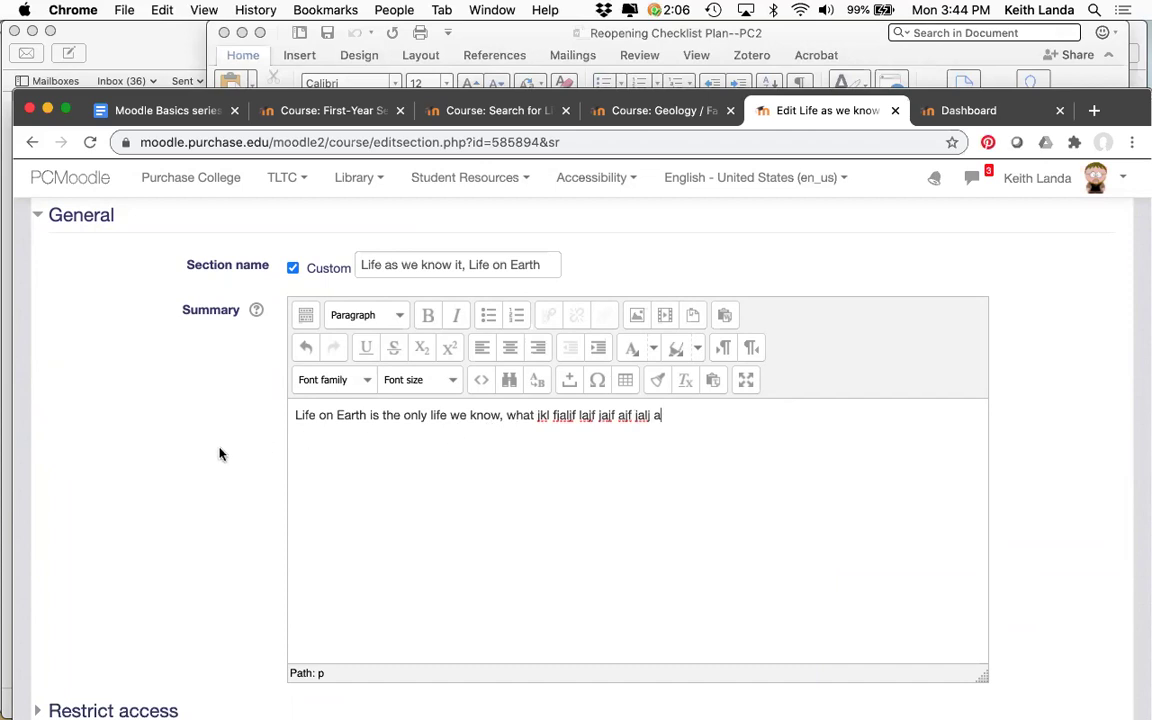
- Save the edited section name and summary and return to the course page
{"action": "scroll", "coordinate": [228, 463], "scroll_direction": "down", "scroll_amount": 3}
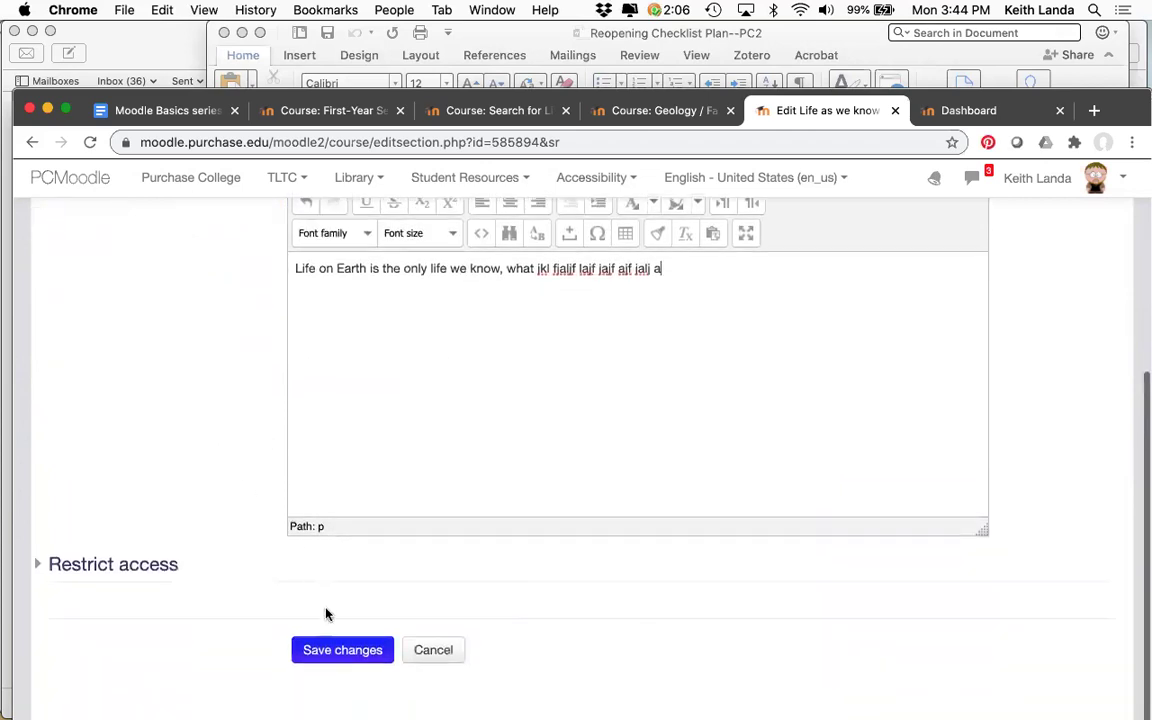
{"action": "scroll", "coordinate": [388, 535], "scroll_direction": "up", "scroll_amount": 2}
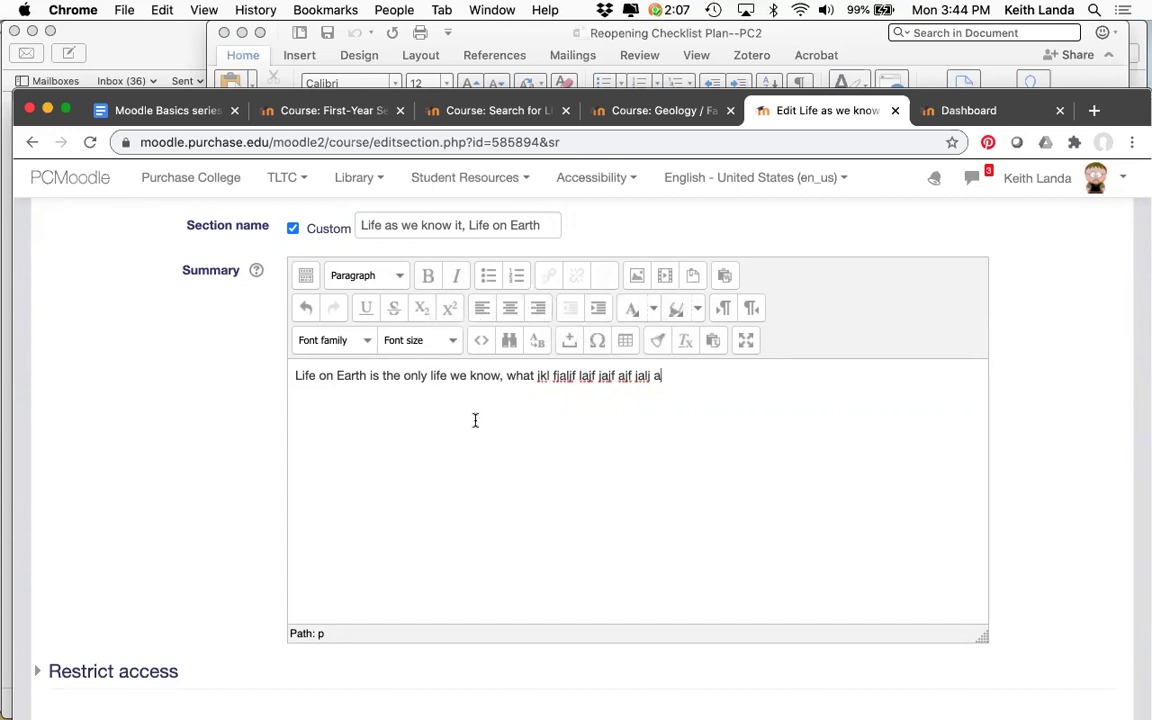
{"action": "scroll", "coordinate": [252, 494], "scroll_direction": "down", "scroll_amount": 5}
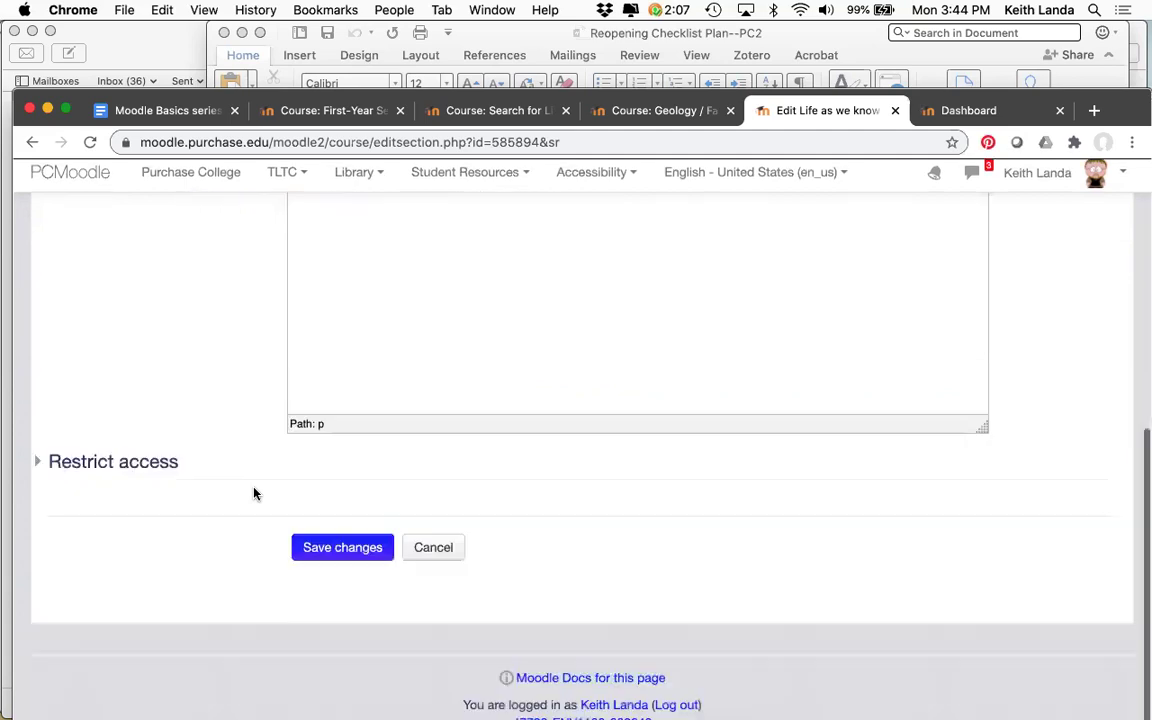
{"action": "left_click", "coordinate": [335, 554]}
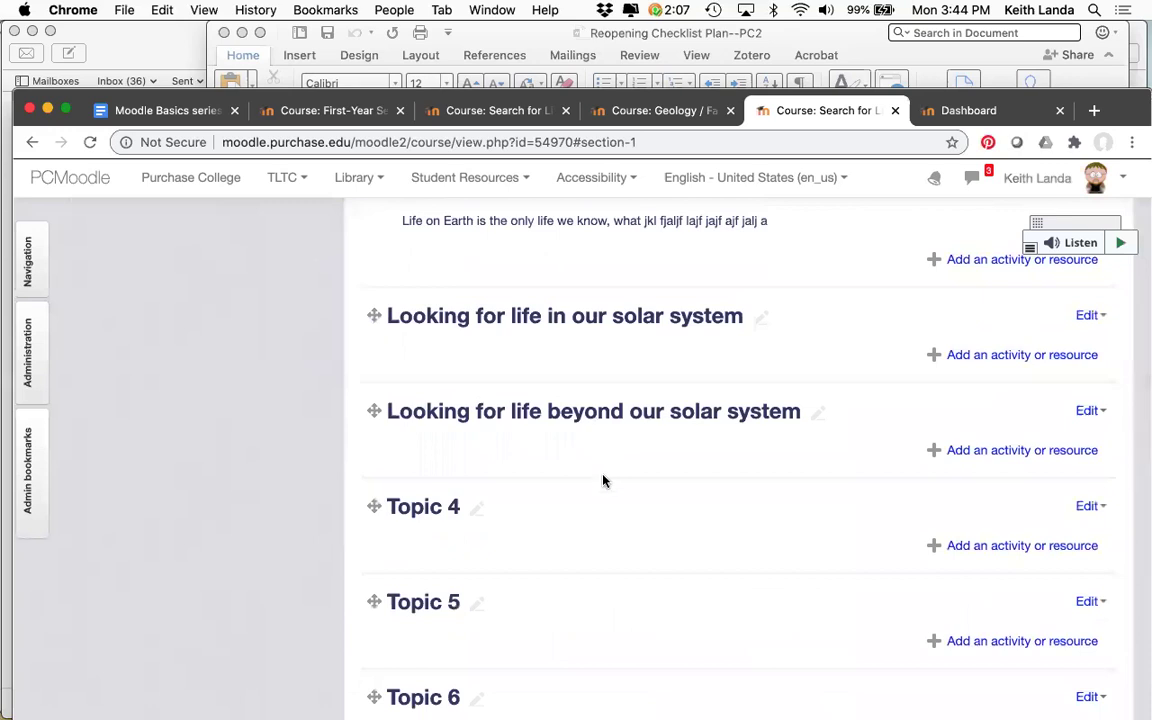
- Examine the title and summary of the Foundations for Geology section in the Geology course, then return to the Search for Life course
{"action": "scroll", "coordinate": [614, 648], "scroll_direction": "up", "scroll_amount": 3}
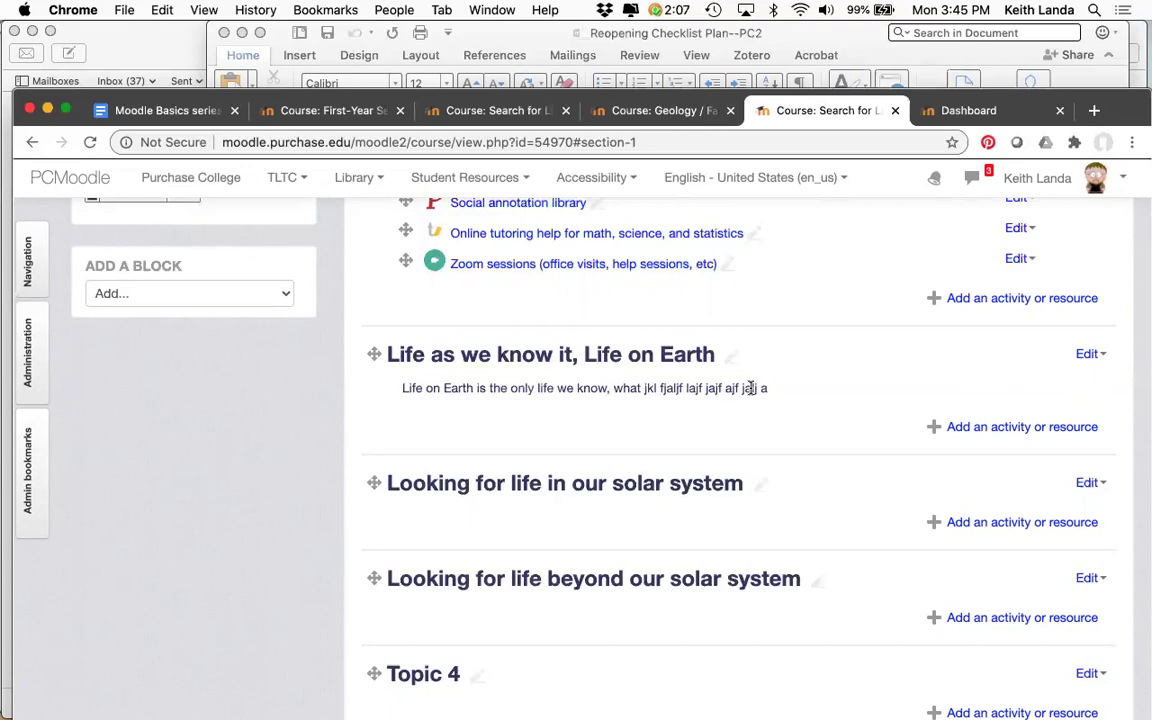
{"action": "left_click", "coordinate": [663, 110]}
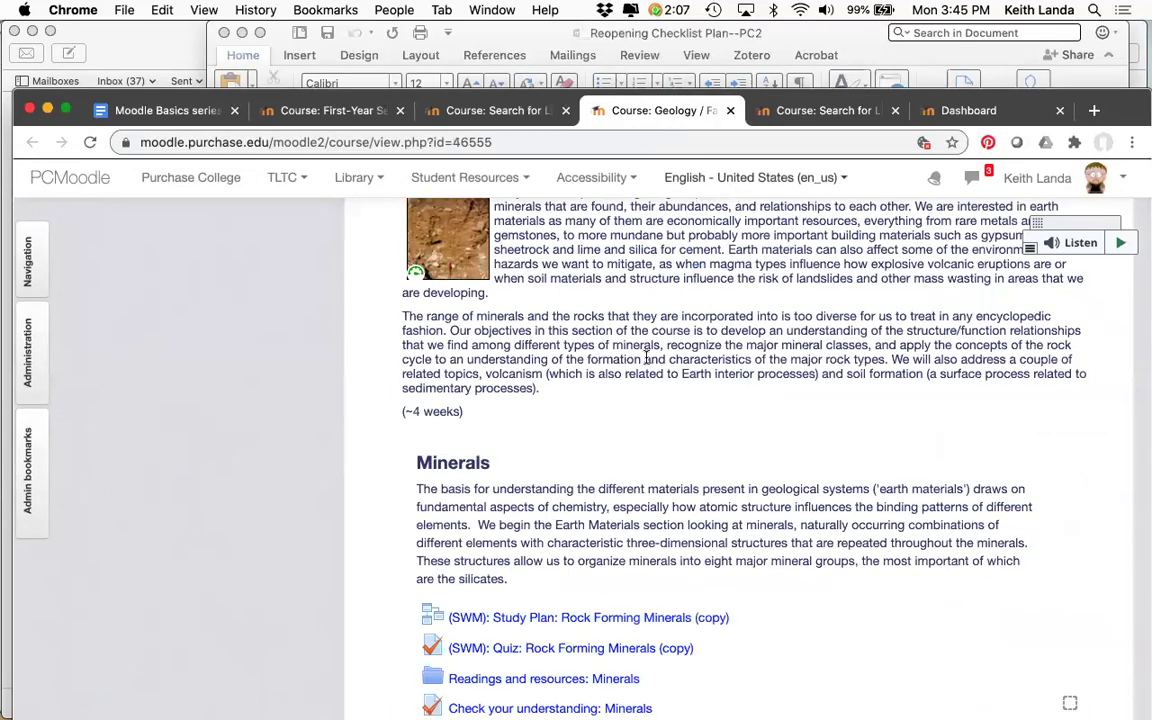
{"action": "scroll", "coordinate": [645, 360], "scroll_direction": "up", "scroll_amount": 20}
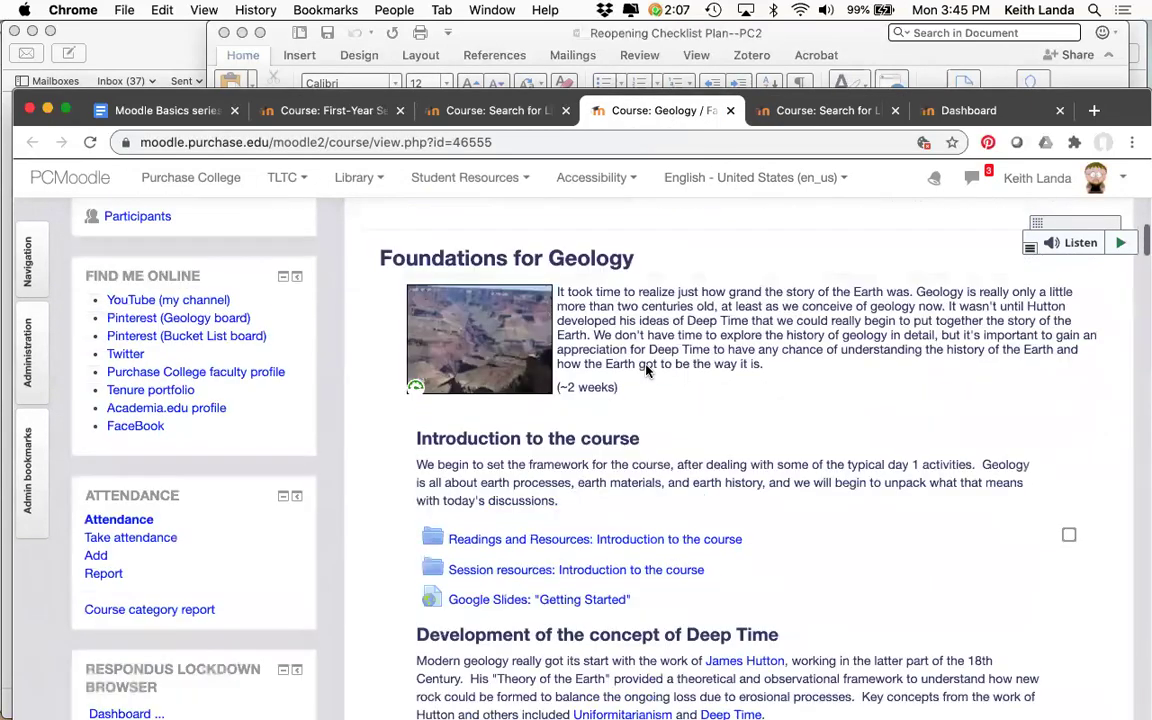
{"action": "scroll", "coordinate": [645, 370], "scroll_direction": "up", "scroll_amount": 2}
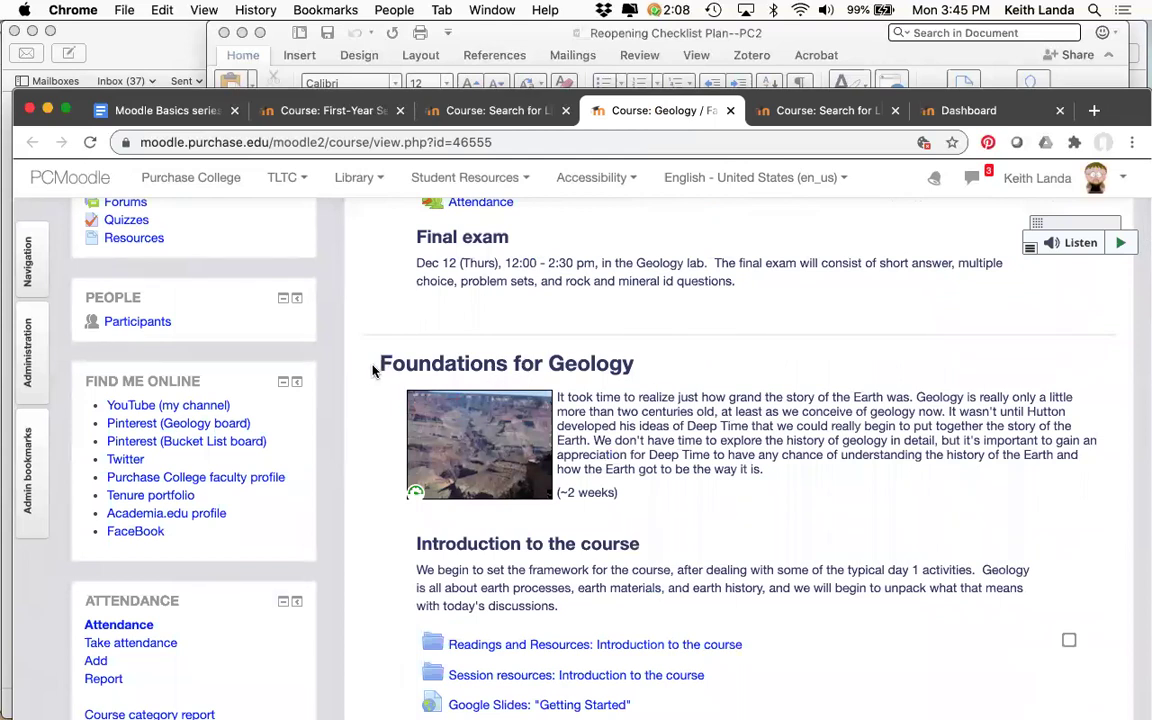
{"action": "left_click_drag", "start_coordinate": [378, 365], "coordinate": [637, 370]}
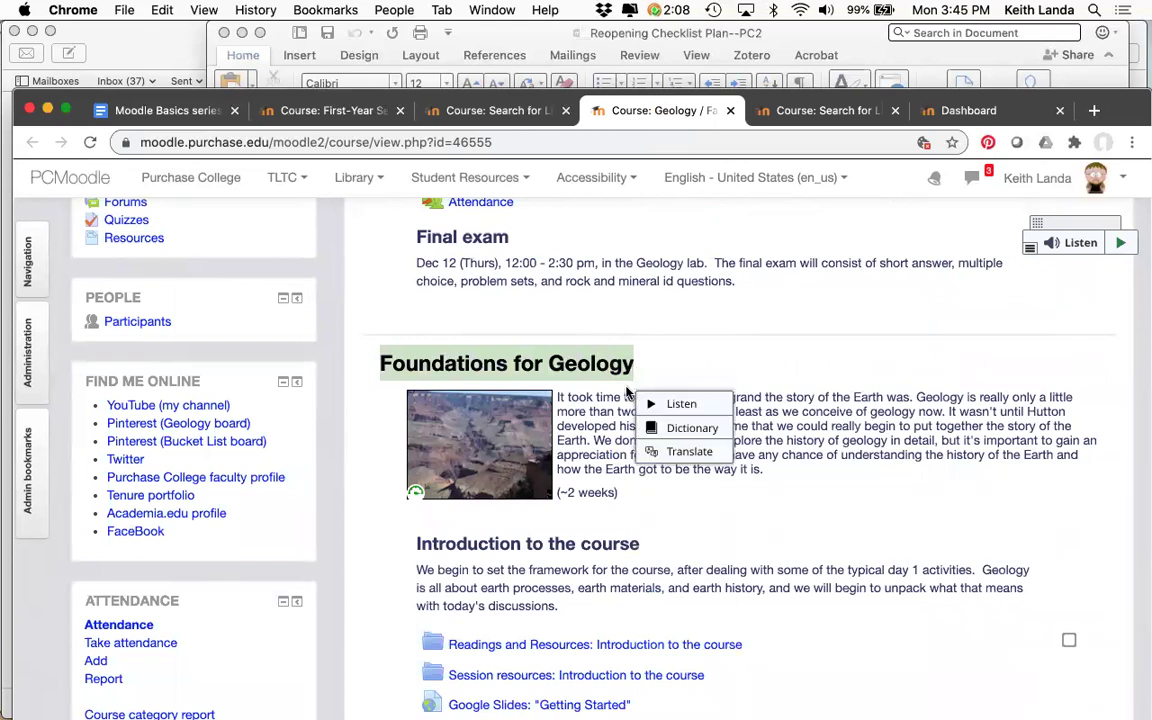
{"action": "left_click", "coordinate": [660, 503]}
{"action": "left_click_drag", "start_coordinate": [660, 503], "coordinate": [396, 397]}
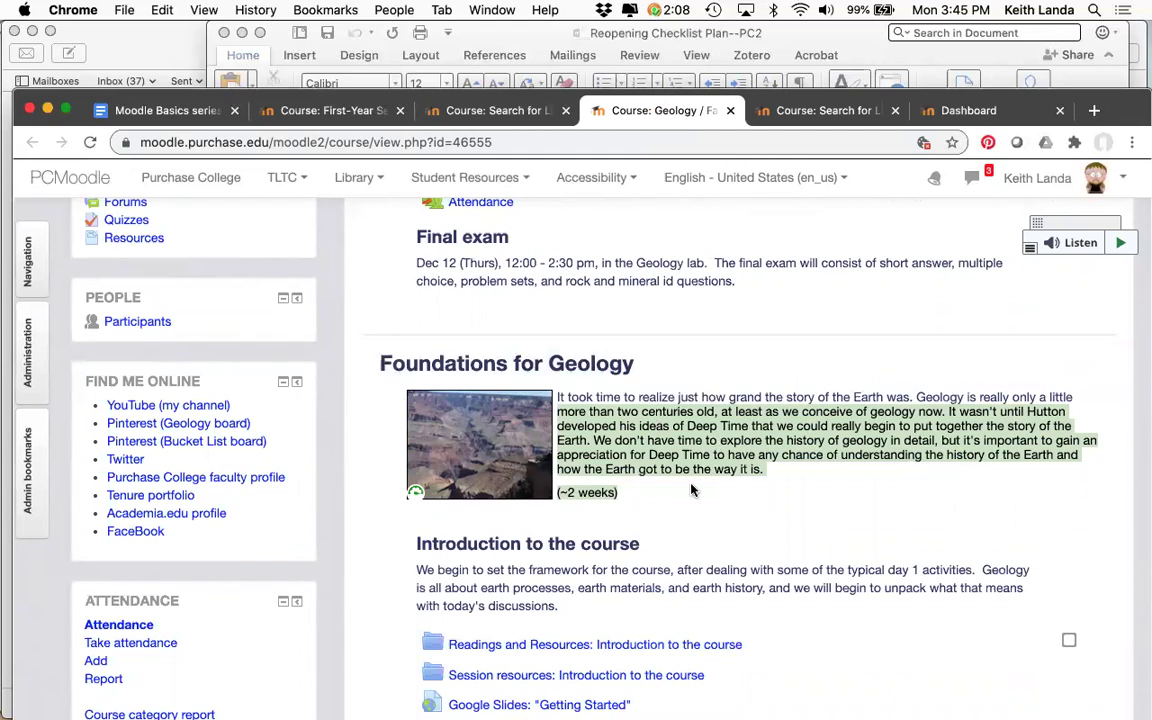
{"action": "scroll", "coordinate": [691, 491], "scroll_direction": "down", "scroll_amount": 3}
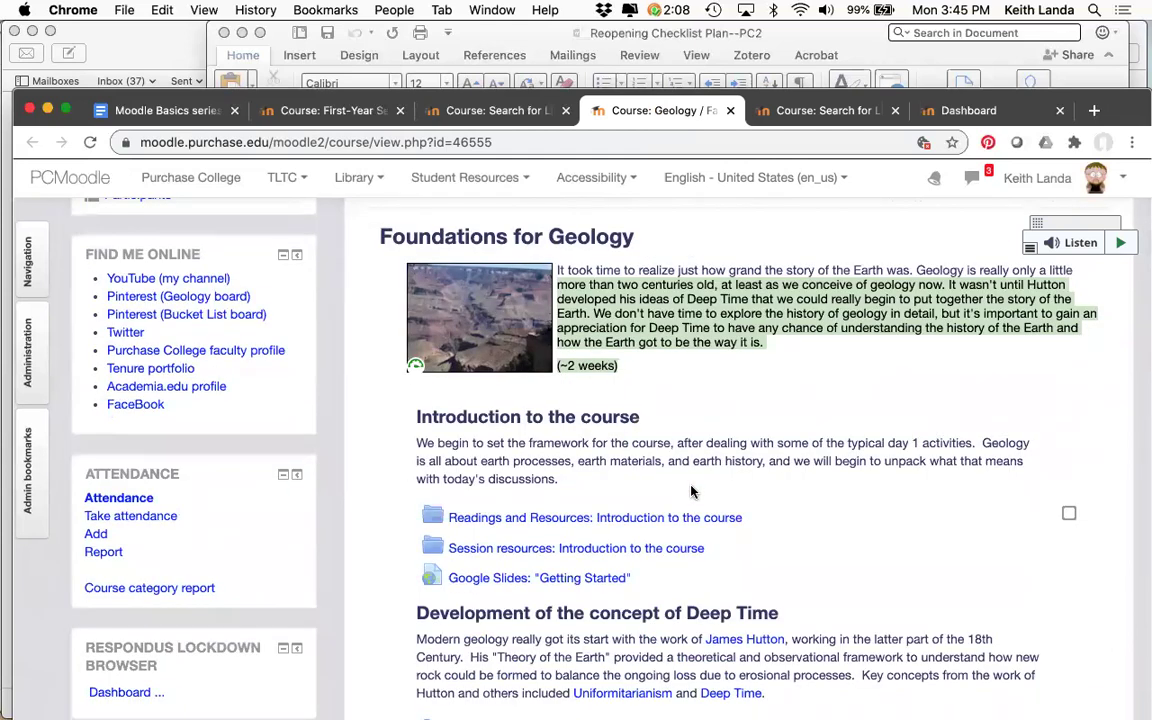
{"action": "scroll", "coordinate": [691, 491], "scroll_direction": "down", "scroll_amount": 1}
{"action": "scroll", "coordinate": [691, 491], "scroll_direction": "up", "scroll_amount": 2}
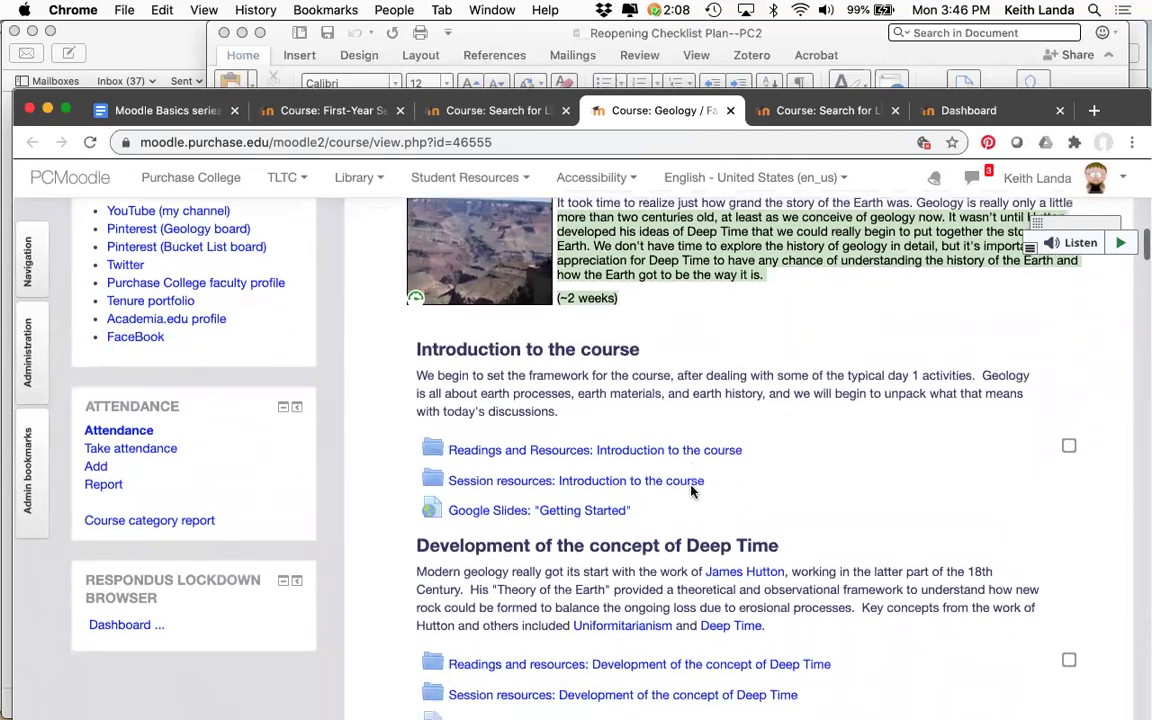
{"action": "scroll", "coordinate": [691, 491], "scroll_direction": "up", "scroll_amount": 2}
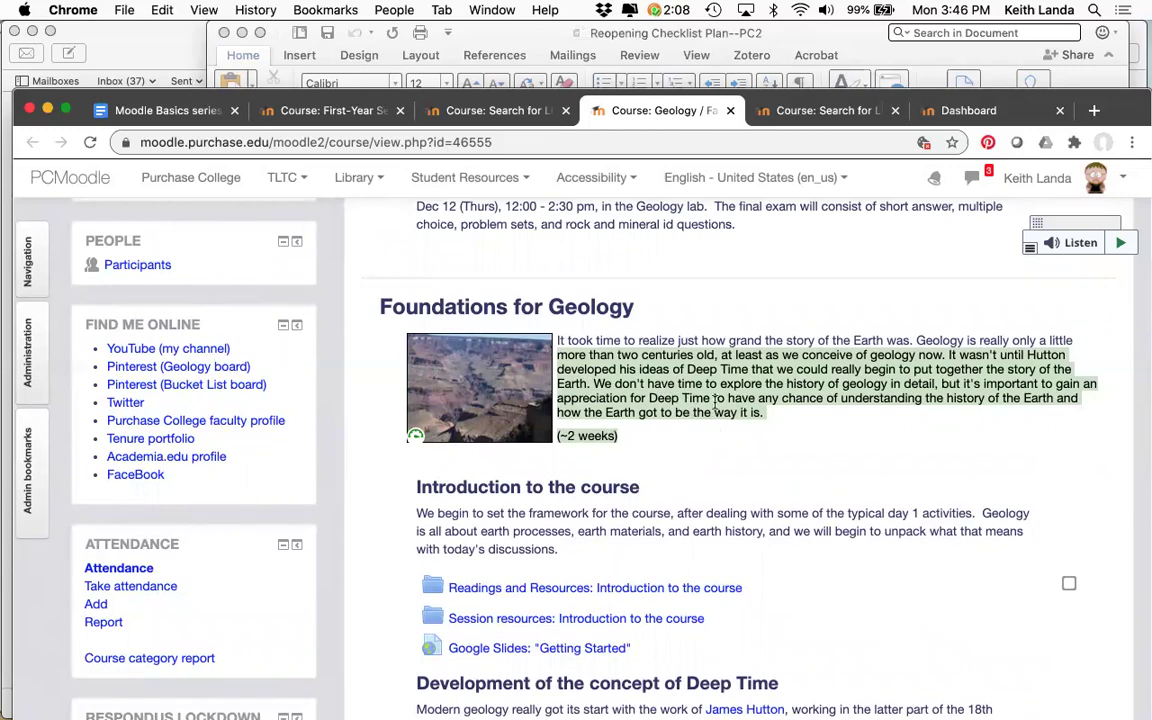
{"action": "scroll", "coordinate": [714, 404], "scroll_direction": "up", "scroll_amount": 5}
{"action": "scroll", "coordinate": [716, 408], "scroll_direction": "down", "scroll_amount": 1}
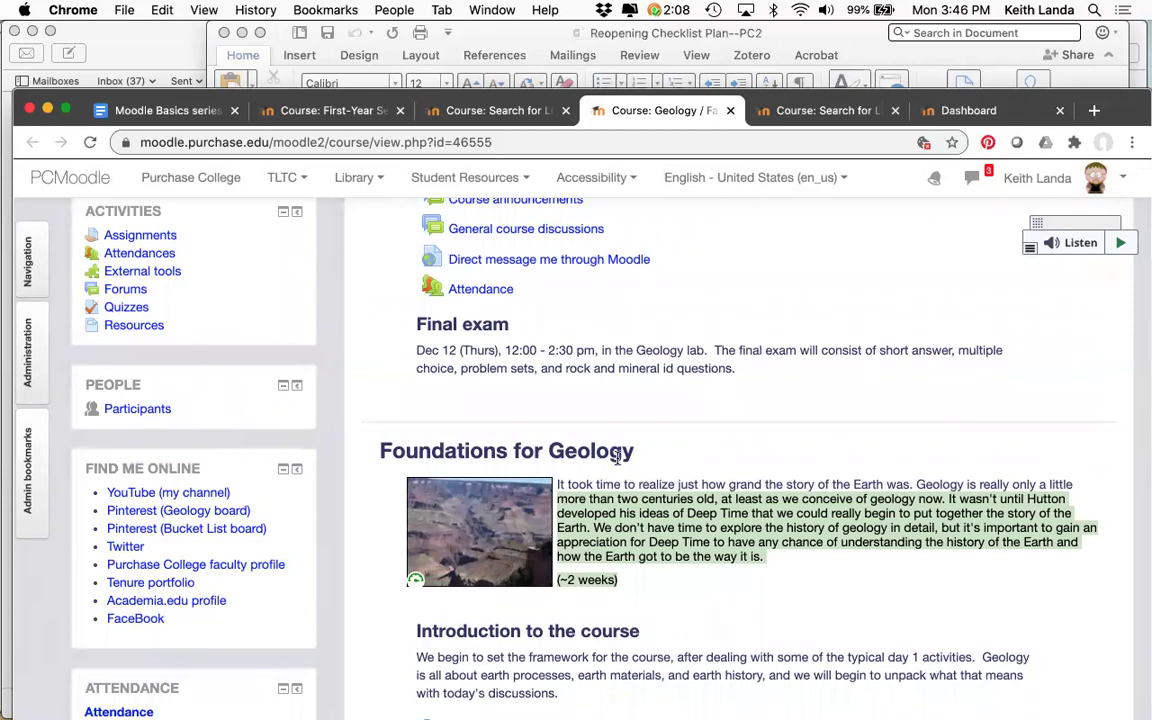
{"action": "scroll", "coordinate": [617, 455], "scroll_direction": "down", "scroll_amount": 2}
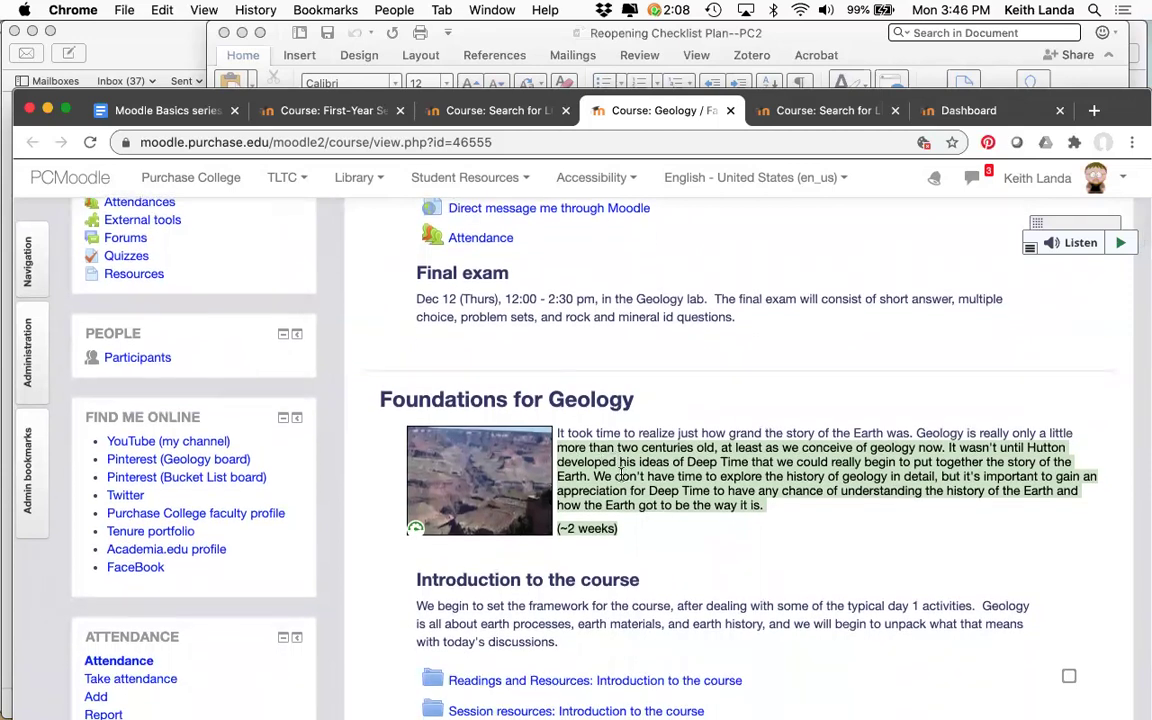
{"action": "left_click", "coordinate": [800, 110]}
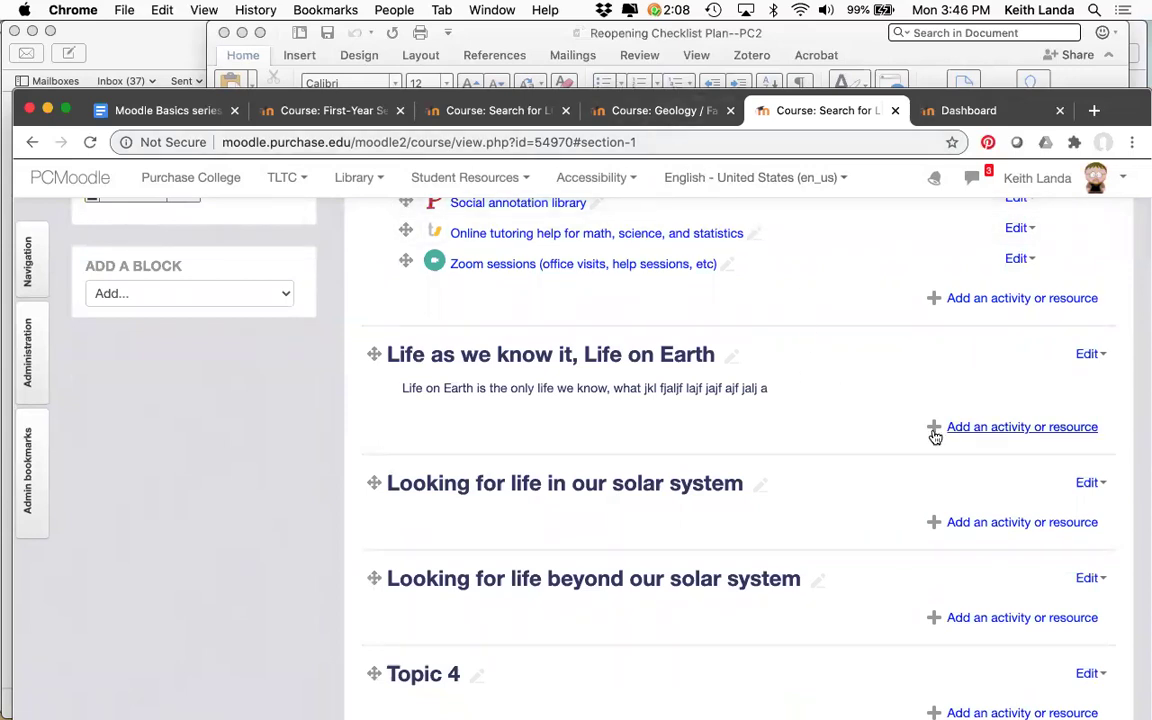
- Examine the subtopic headings and descriptions within the Foundations for Geology section of the Geology course, highlighting the Measuring geologic time text
{"action": "left_click", "coordinate": [657, 113]}
{"action": "scroll", "coordinate": [620, 400], "scroll_direction": "down", "scroll_amount": 3}
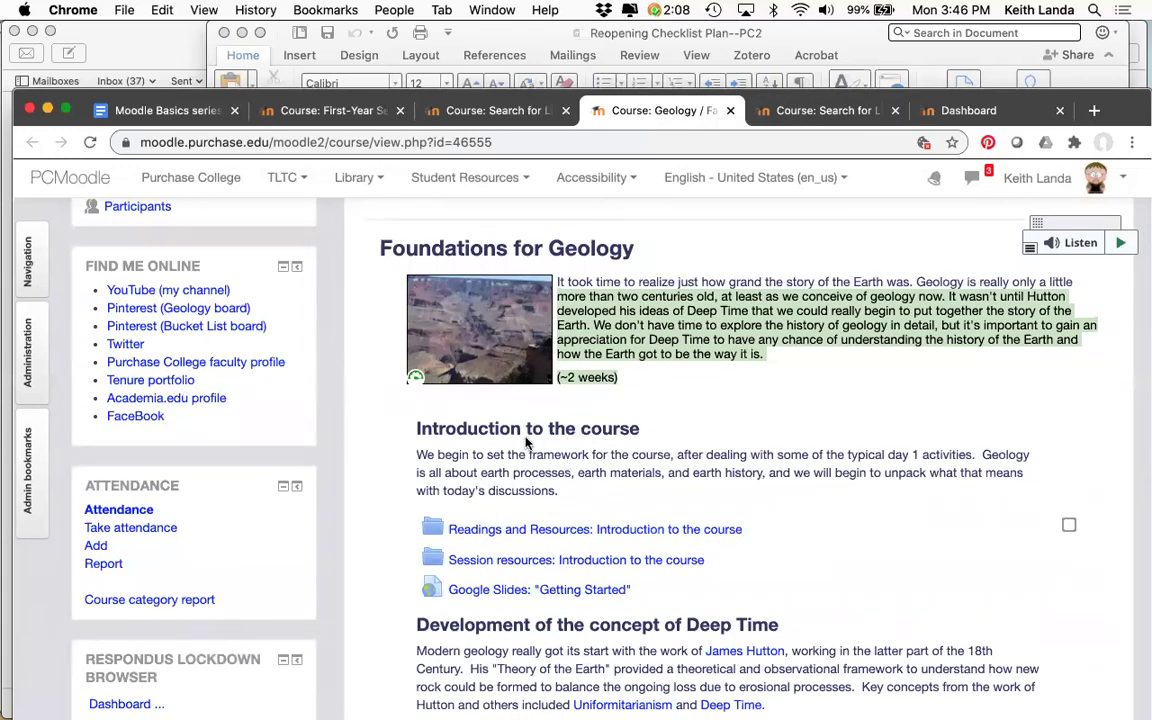
{"action": "scroll", "coordinate": [527, 443], "scroll_direction": "down", "scroll_amount": 2}
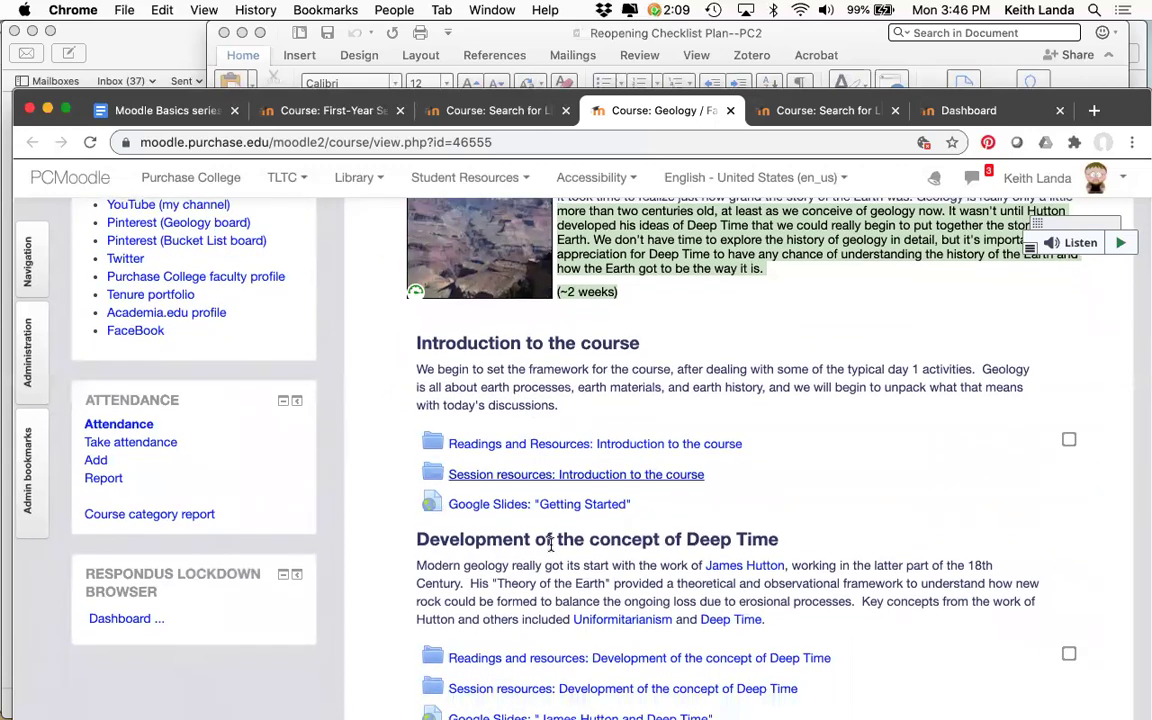
{"action": "scroll", "coordinate": [545, 580], "scroll_direction": "down", "scroll_amount": 5}
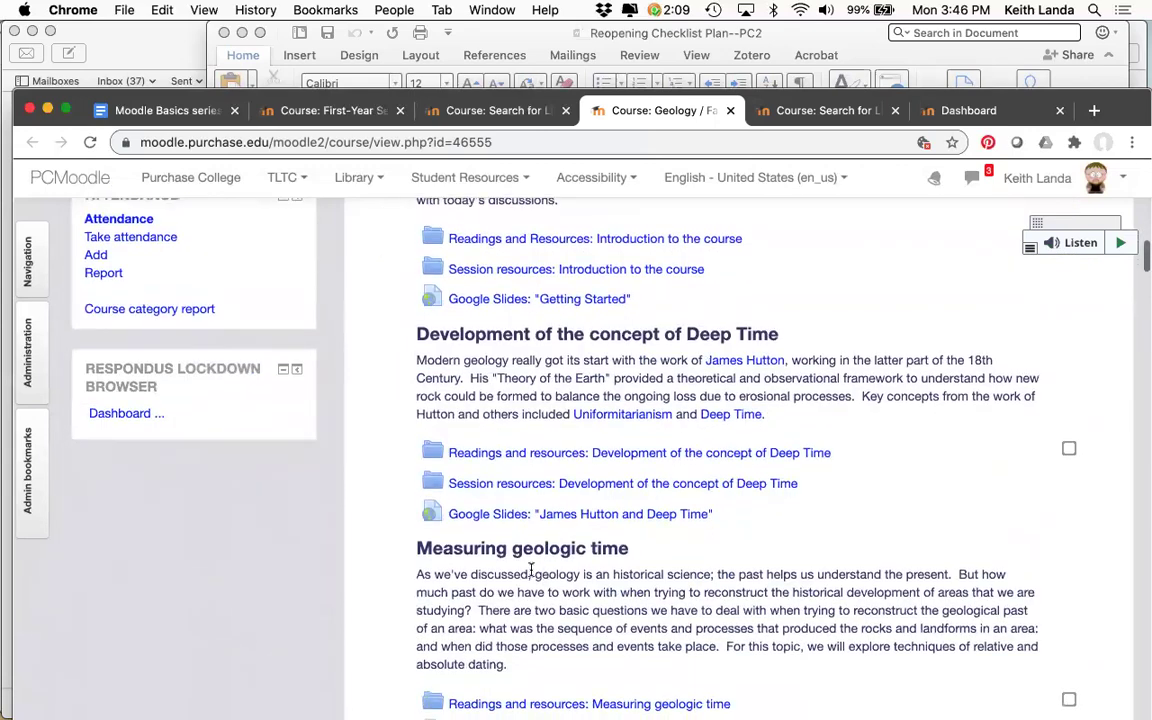
{"action": "scroll", "coordinate": [466, 567], "scroll_direction": "down", "scroll_amount": 5}
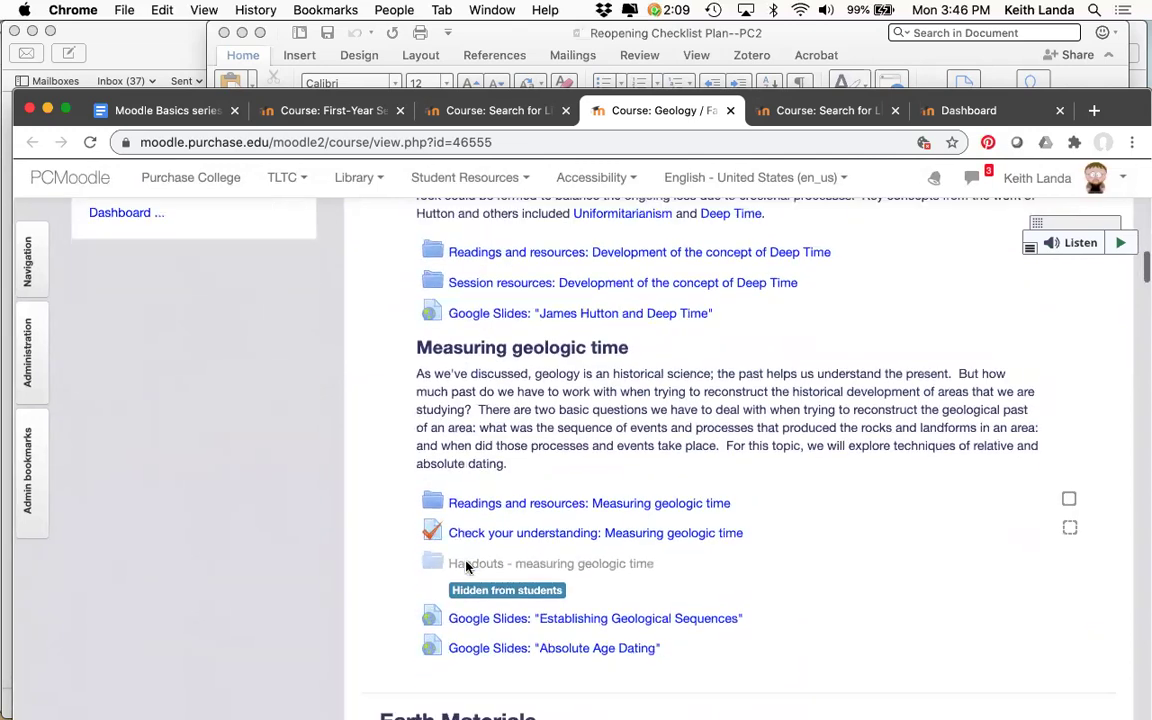
{"action": "scroll", "coordinate": [466, 562], "scroll_direction": "up", "scroll_amount": 4}
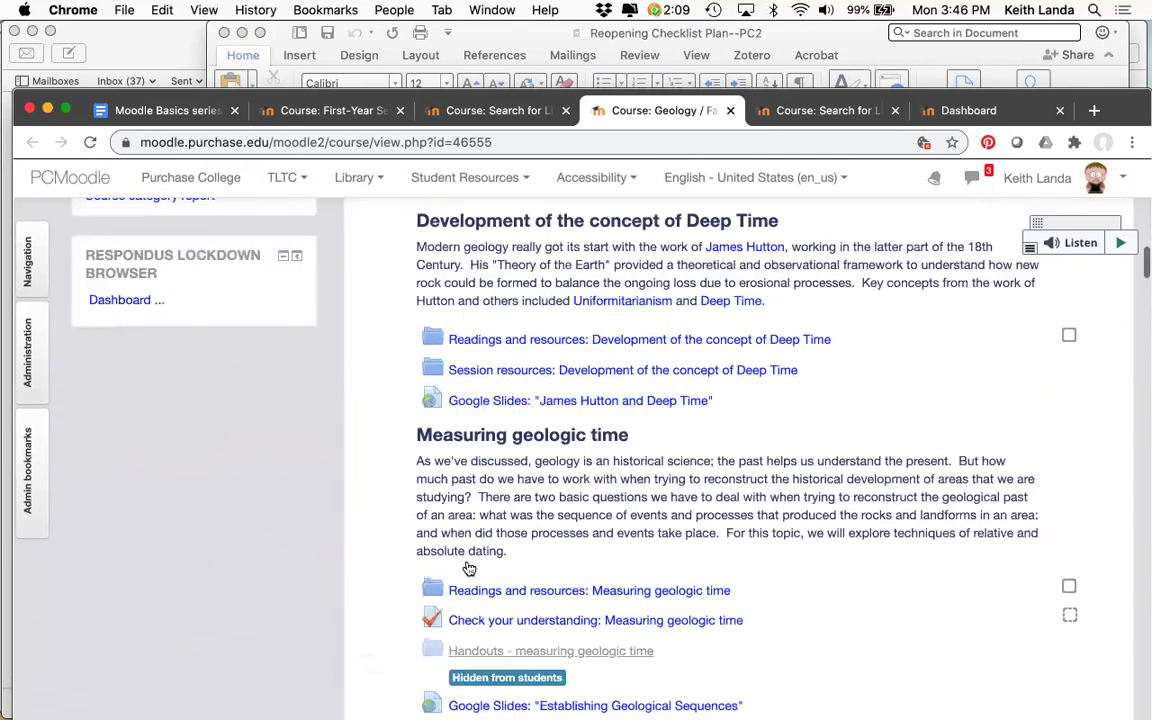
{"action": "scroll", "coordinate": [520, 250], "scroll_direction": "up", "scroll_amount": 1}
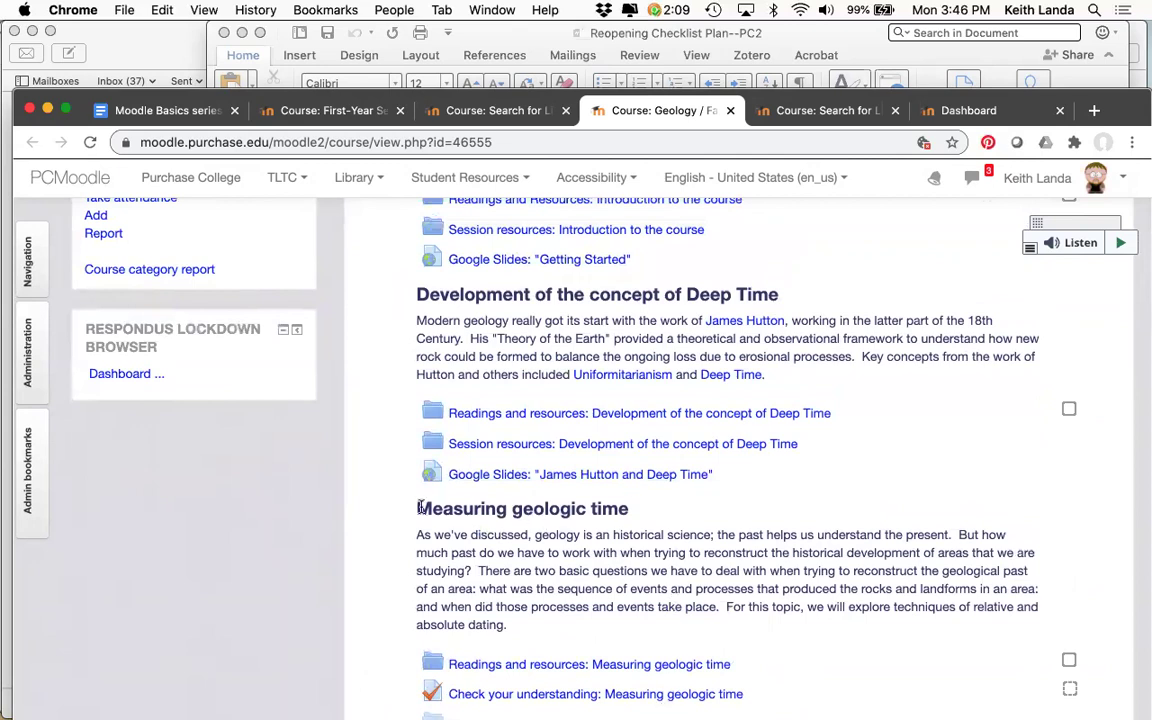
{"action": "left_click_drag", "start_coordinate": [418, 508], "coordinate": [518, 622]}
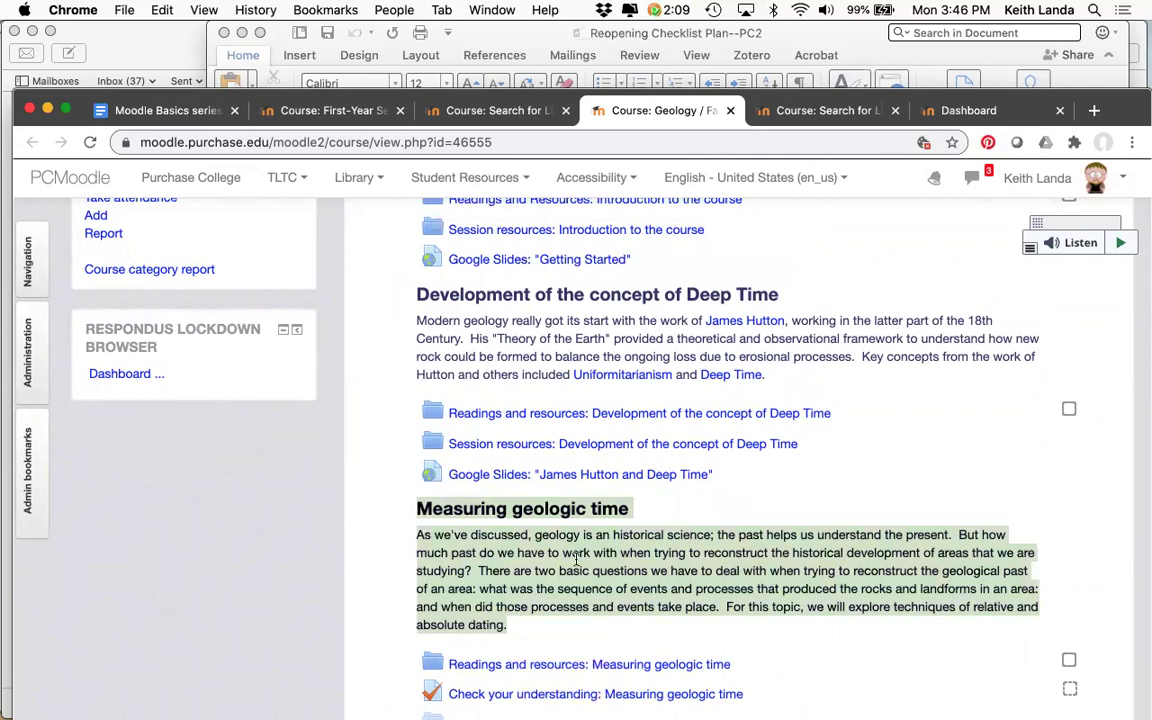
{"action": "scroll", "coordinate": [470, 360], "scroll_direction": "up", "scroll_amount": 5}
{"action": "scroll", "coordinate": [505, 352], "scroll_direction": "up", "scroll_amount": 3}
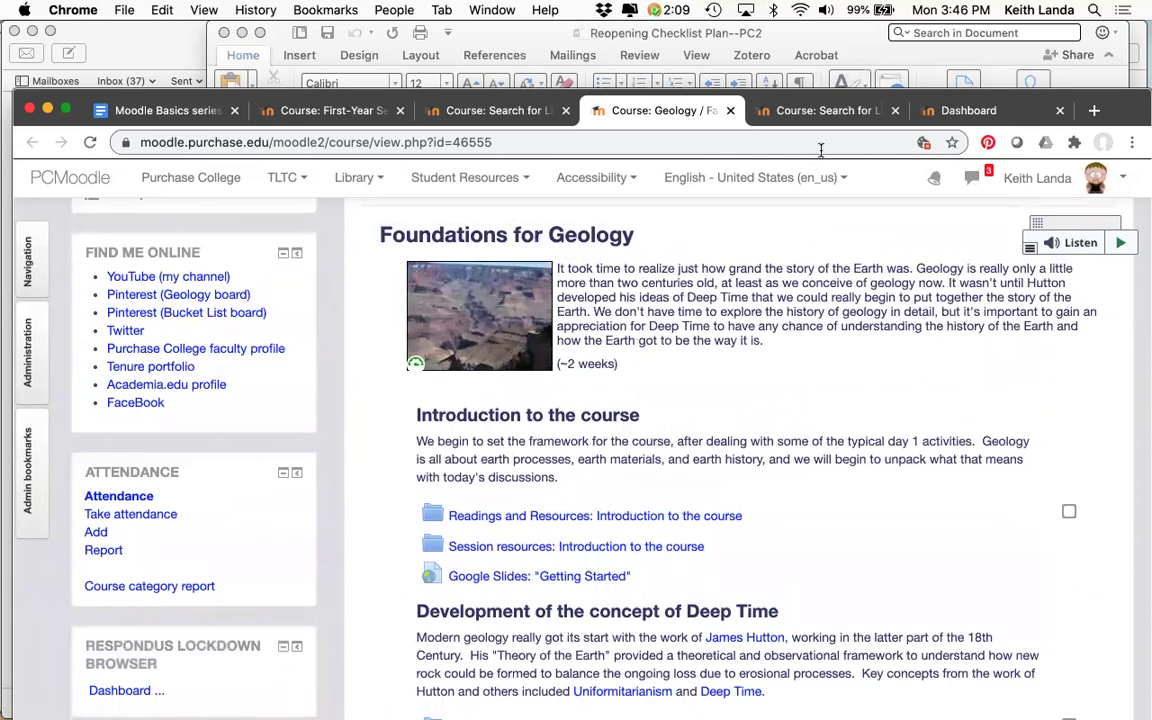
- In the Search for Life course, start adding a Label resource to the "Life as we know it, Life on Earth" section
{"action": "left_click", "coordinate": [826, 112]}
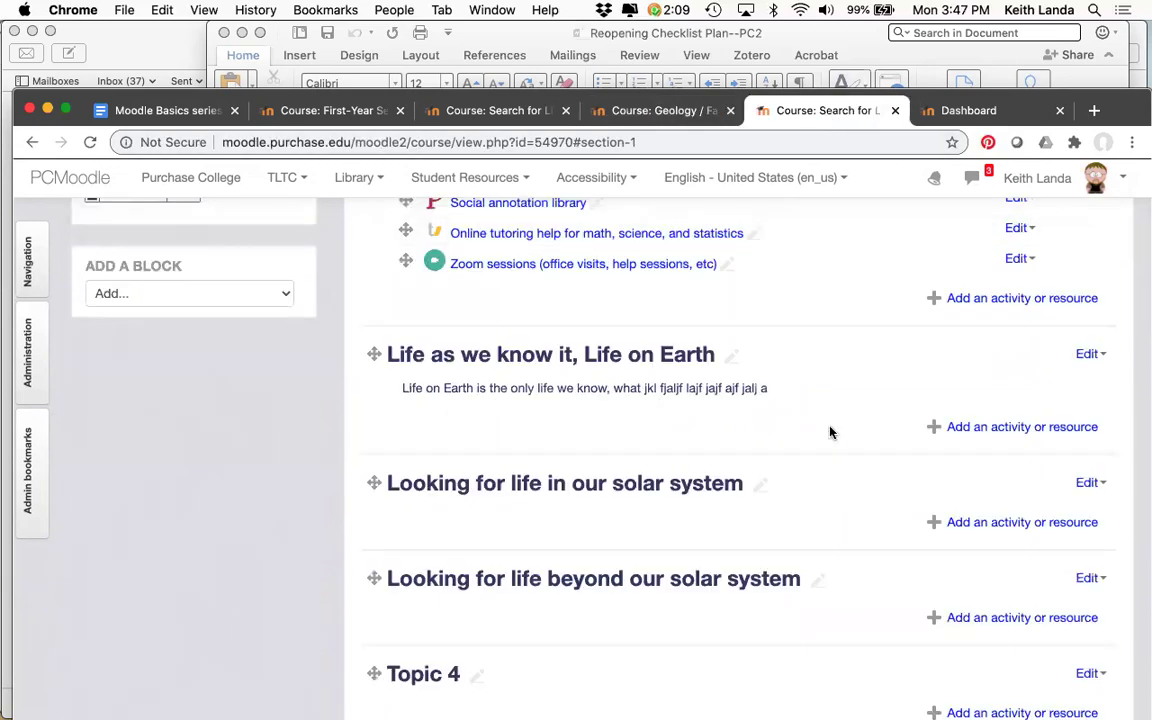
{"action": "left_click", "coordinate": [997, 428]}
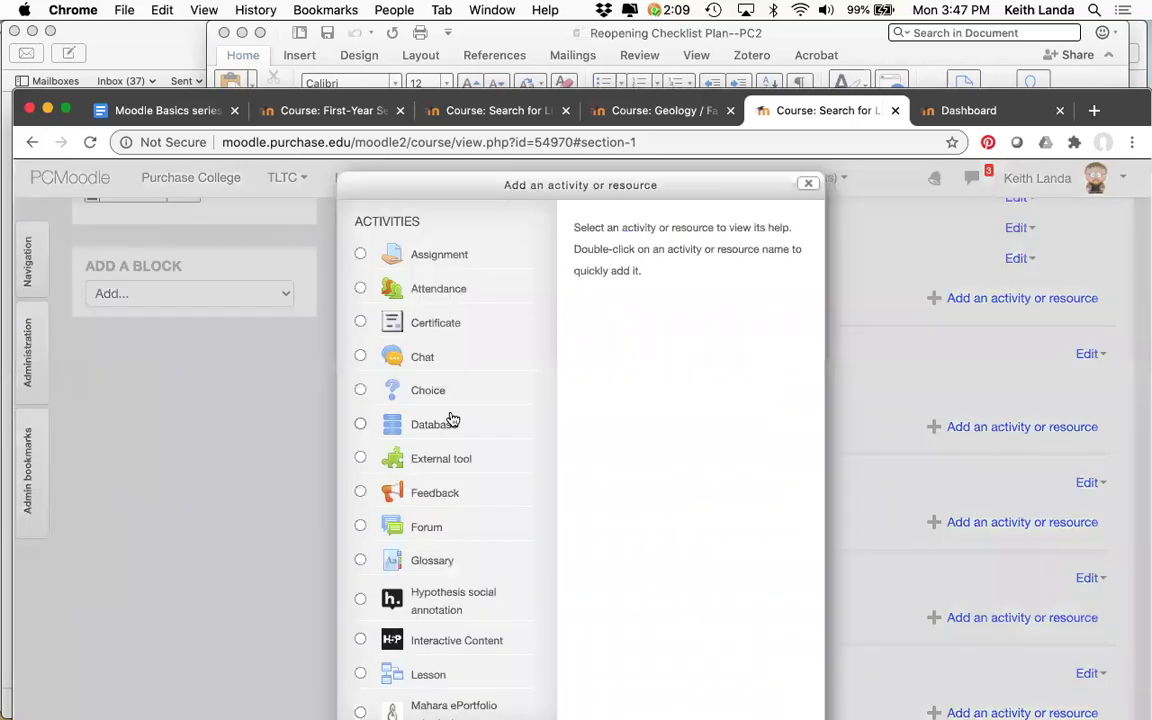
{"action": "scroll", "coordinate": [450, 419], "scroll_direction": "down", "scroll_amount": 15}
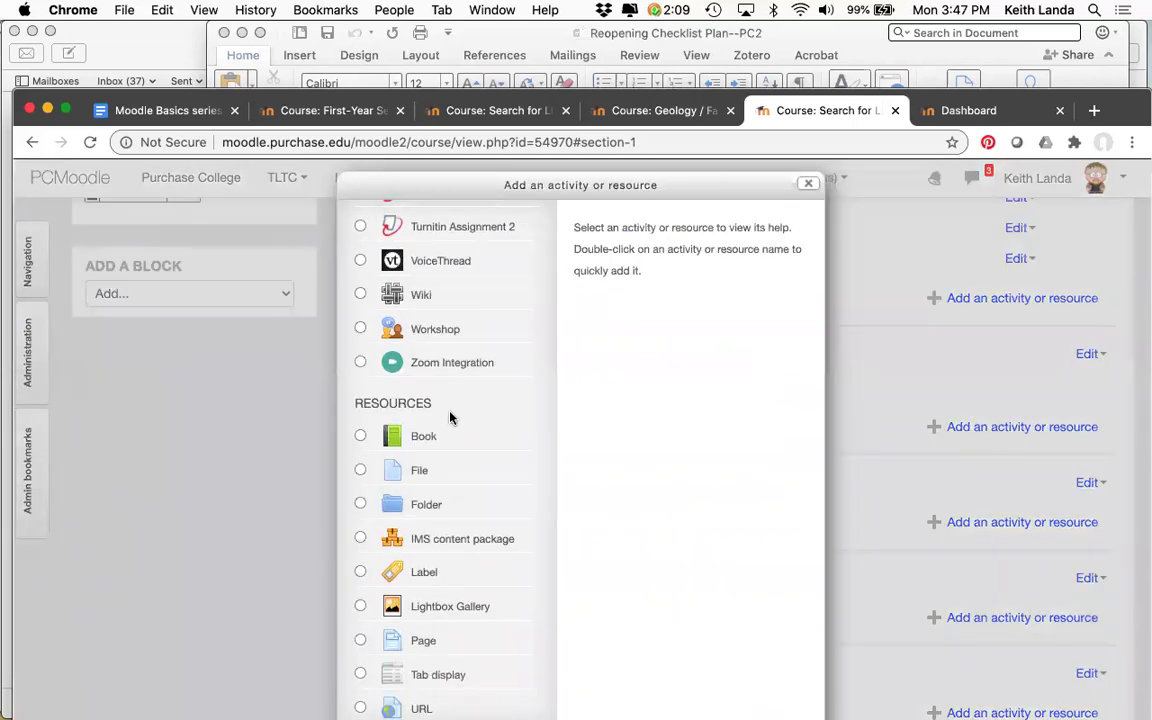
{"action": "left_click", "coordinate": [362, 571]}
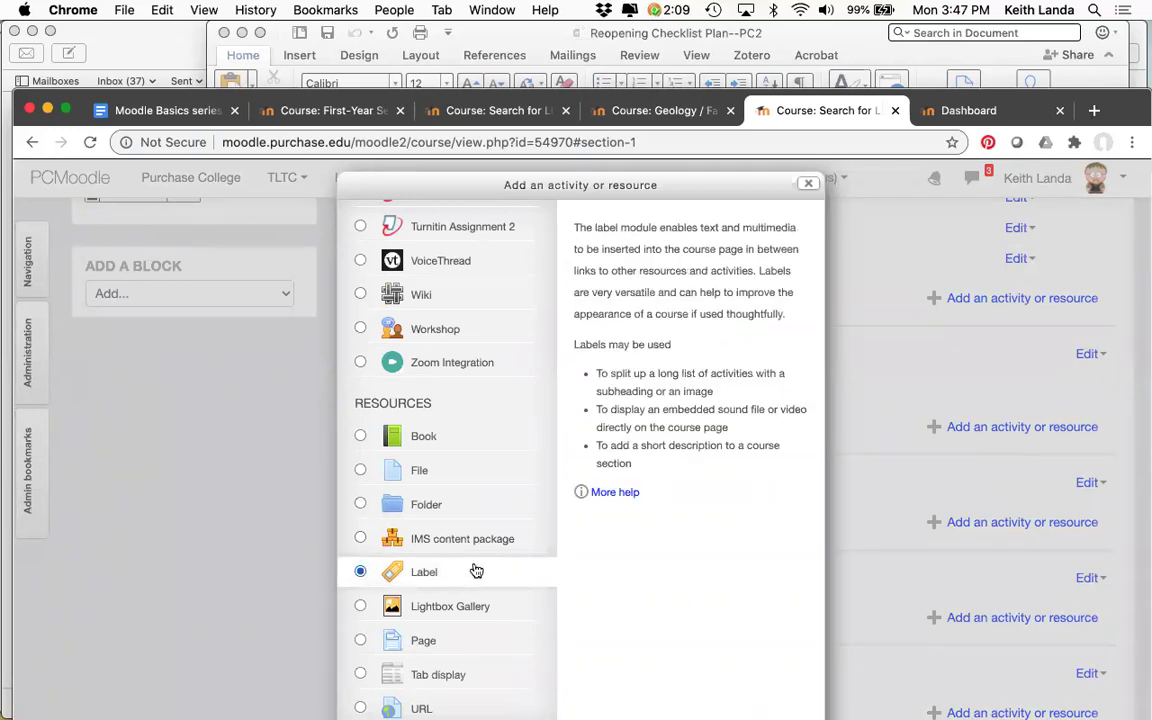
{"action": "key", "text": "super+minus"}
{"action": "key", "text": "super+minus"}
{"action": "key", "text": "super+minus"}
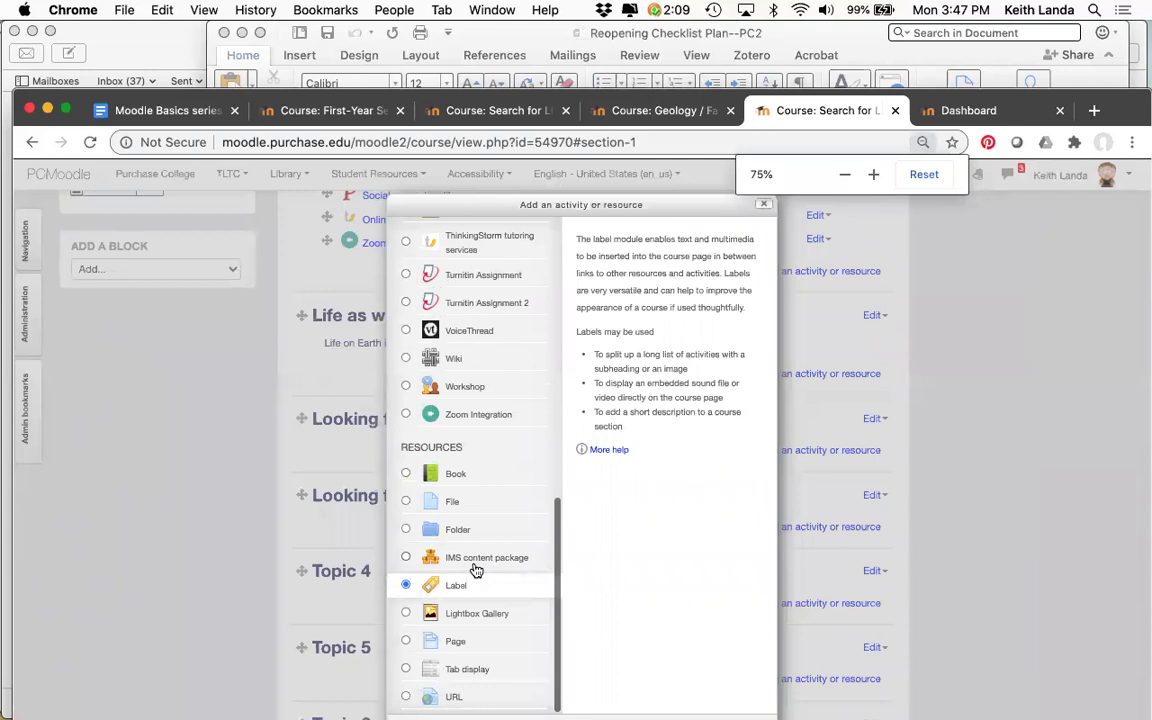
{"action": "left_click", "coordinate": [546, 688]}
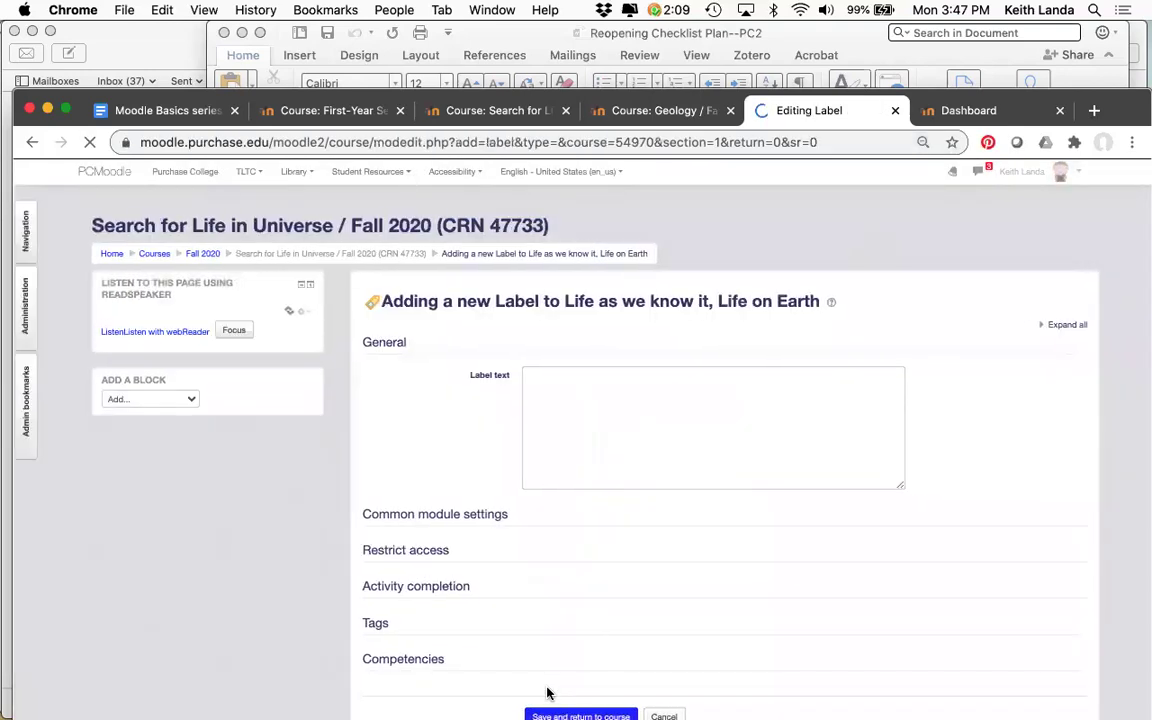
- Enter "First we will vnka fkdasjklfj alj fal" as the label text
{"action": "key", "text": "super+0"}
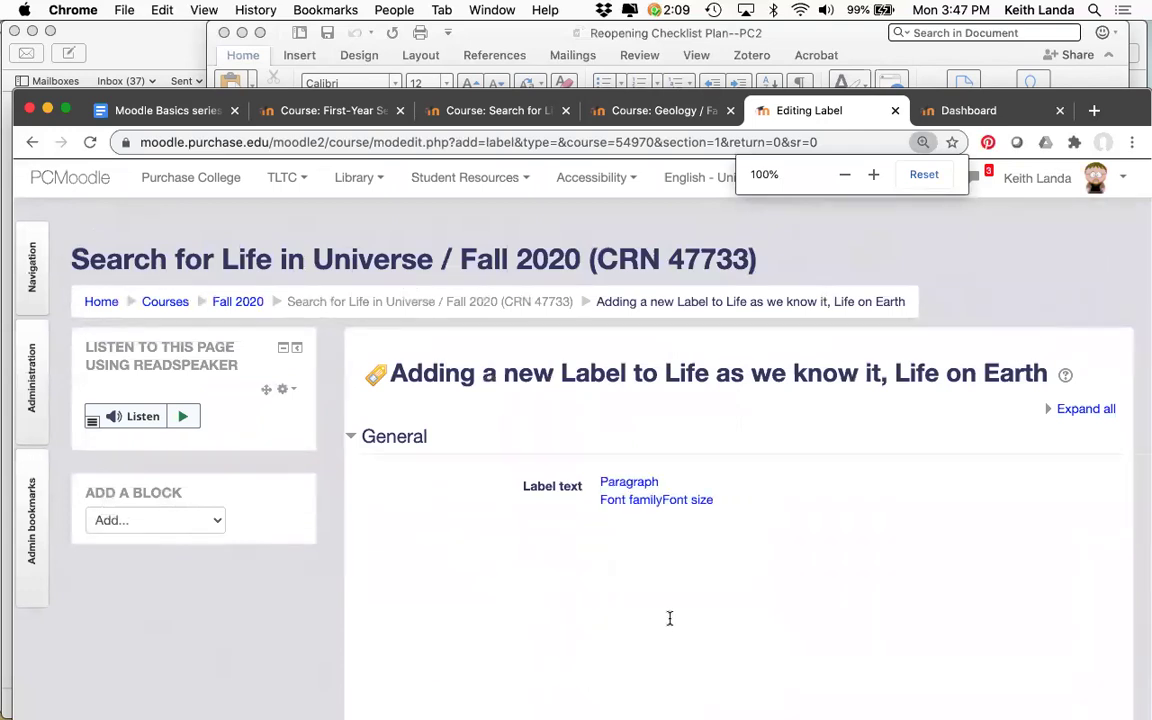
{"action": "scroll", "coordinate": [488, 572], "scroll_direction": "right", "scroll_amount": 3}
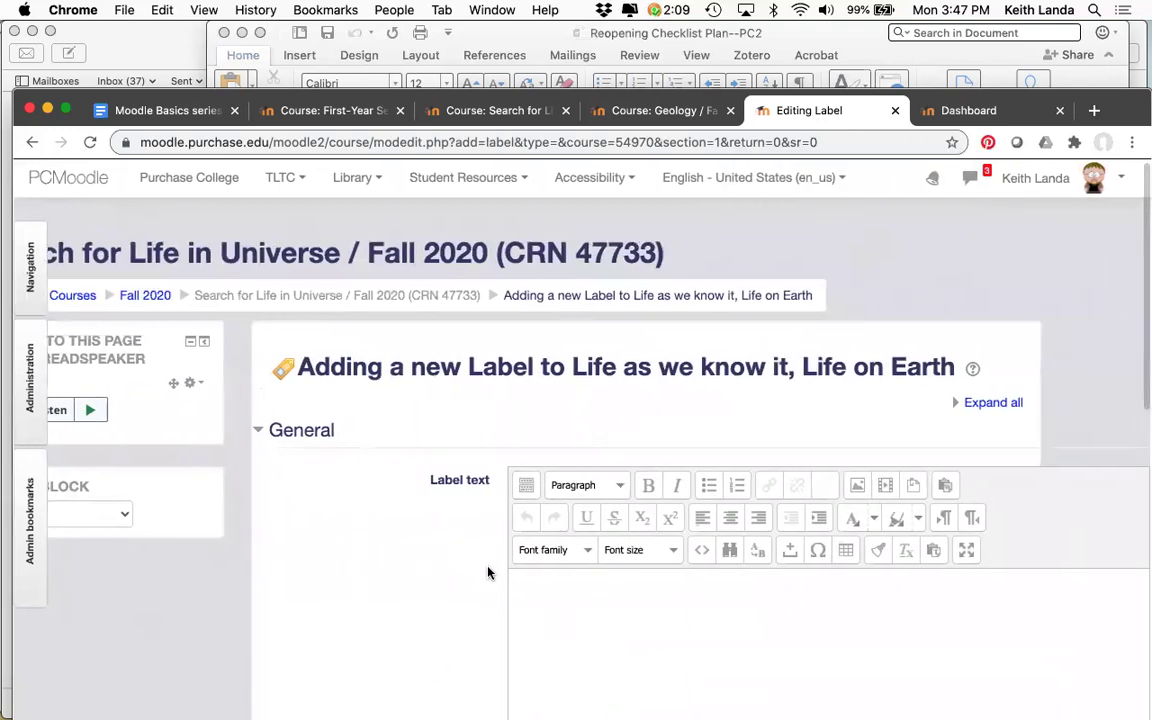
{"action": "left_click", "coordinate": [587, 607]}
{"action": "type", "text": "First we w"}
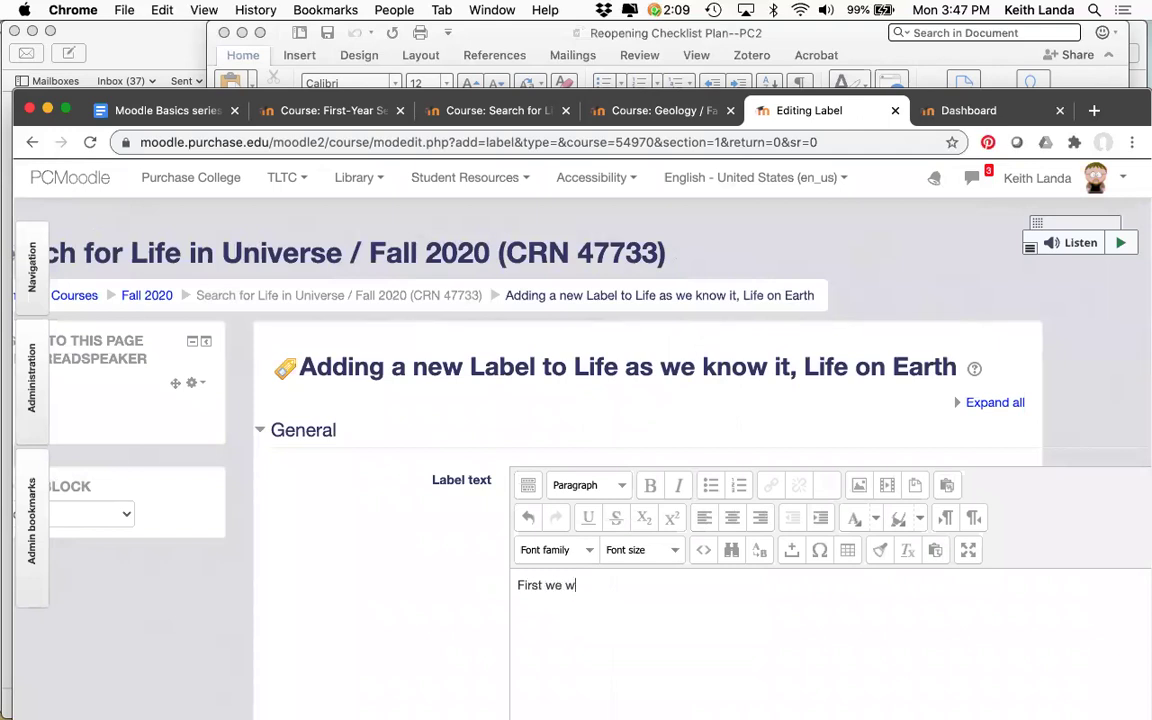
{"action": "type", "text": "ill vnka fkdasjklfj alj fal"}
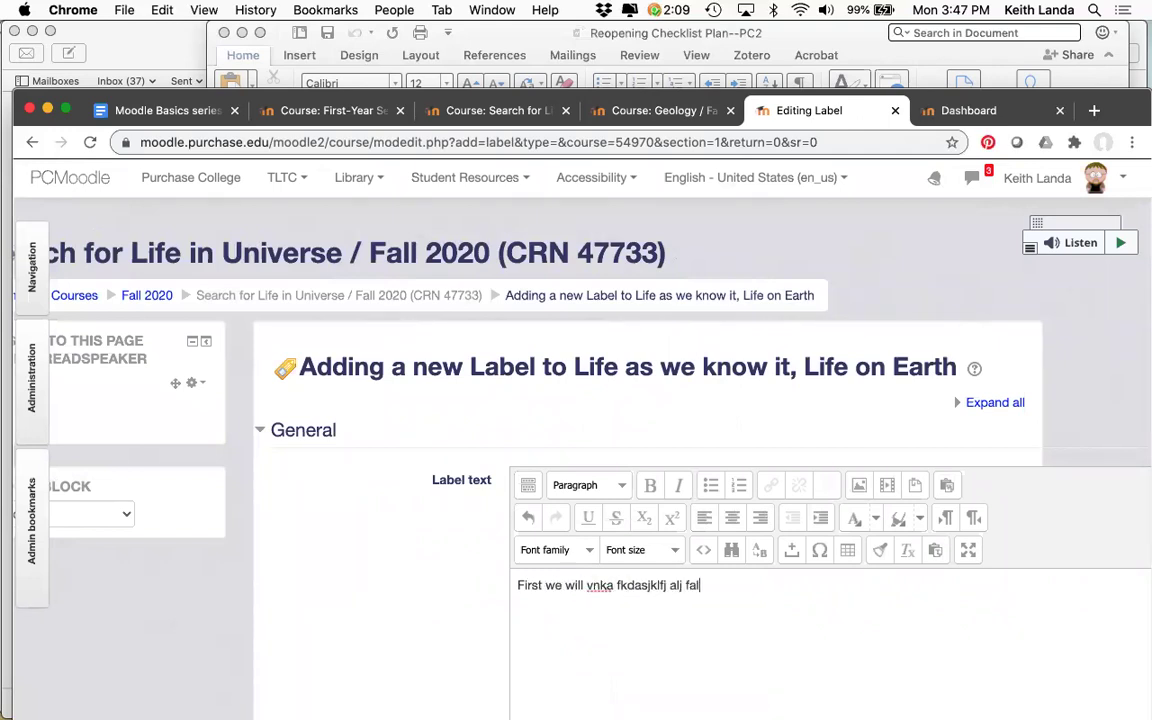
- Save the new label, return to the course page, and view it within its section
{"action": "scroll", "coordinate": [352, 584], "scroll_direction": "down", "scroll_amount": 10}
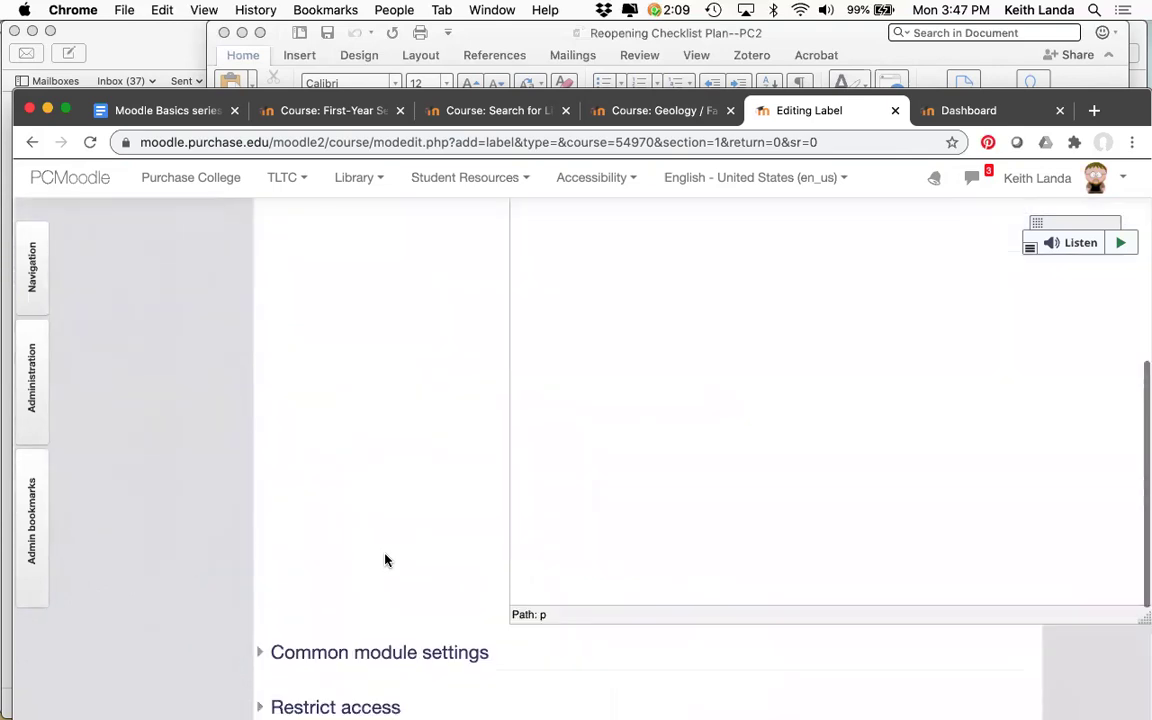
{"action": "scroll", "coordinate": [417, 649], "scroll_direction": "down", "scroll_amount": 3}
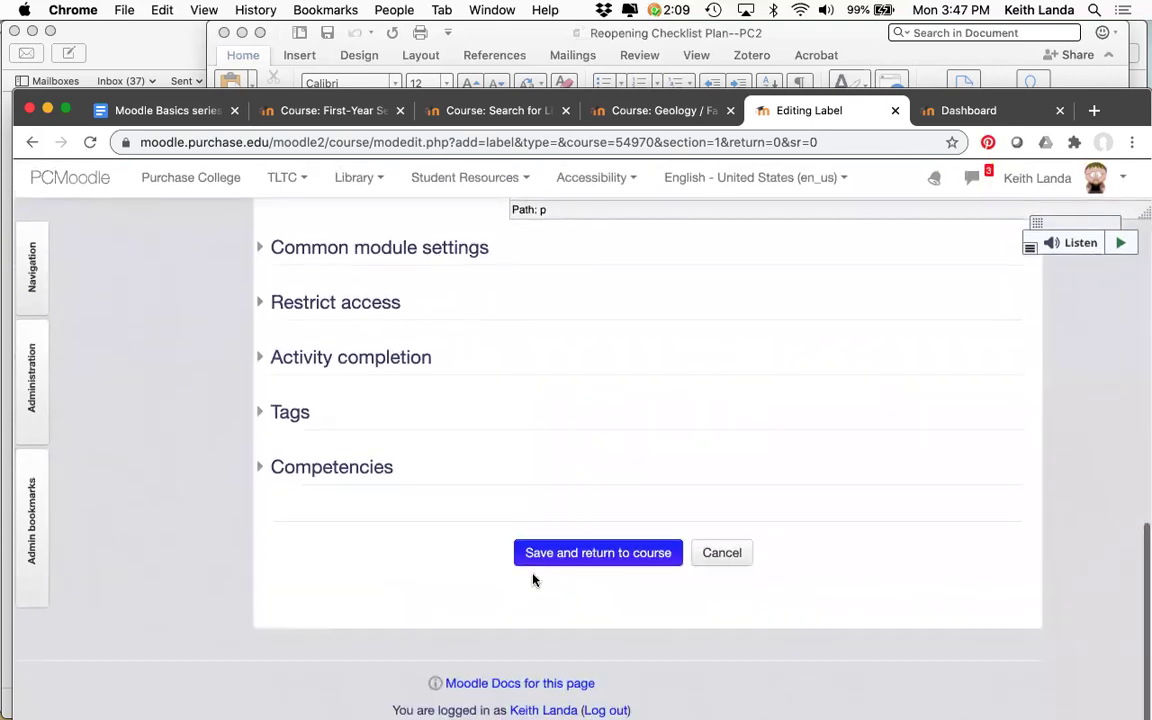
{"action": "left_click", "coordinate": [566, 556]}
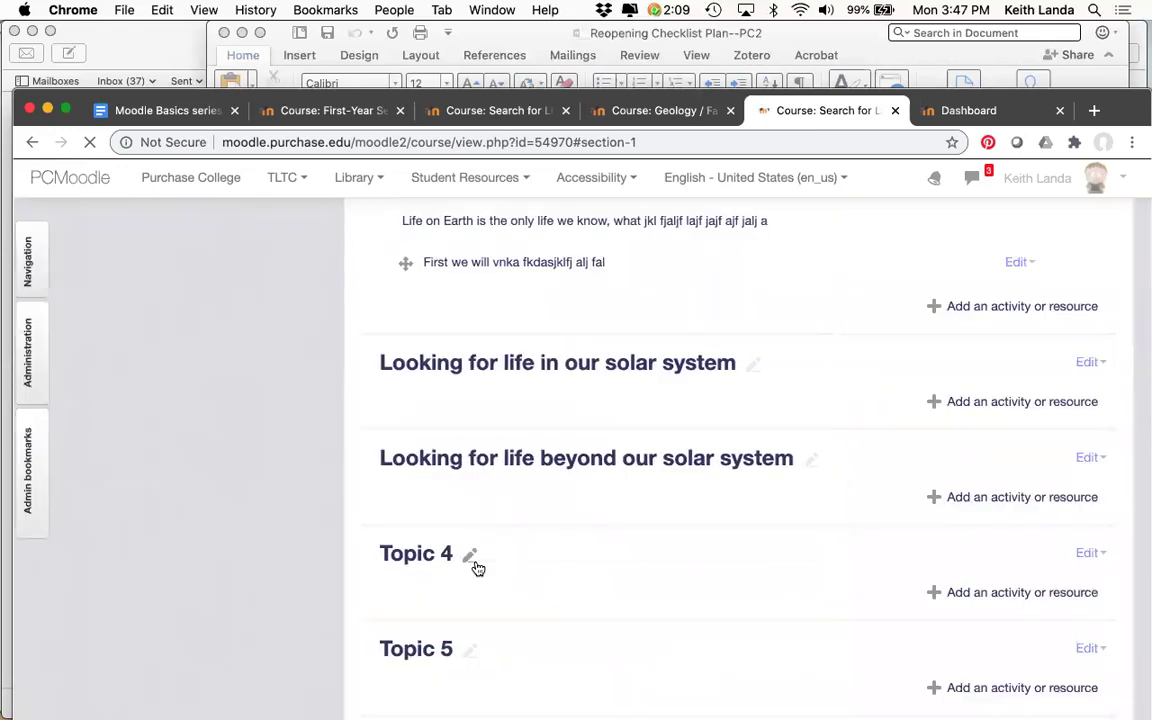
{"action": "scroll", "coordinate": [470, 563], "scroll_direction": "up", "scroll_amount": 2}
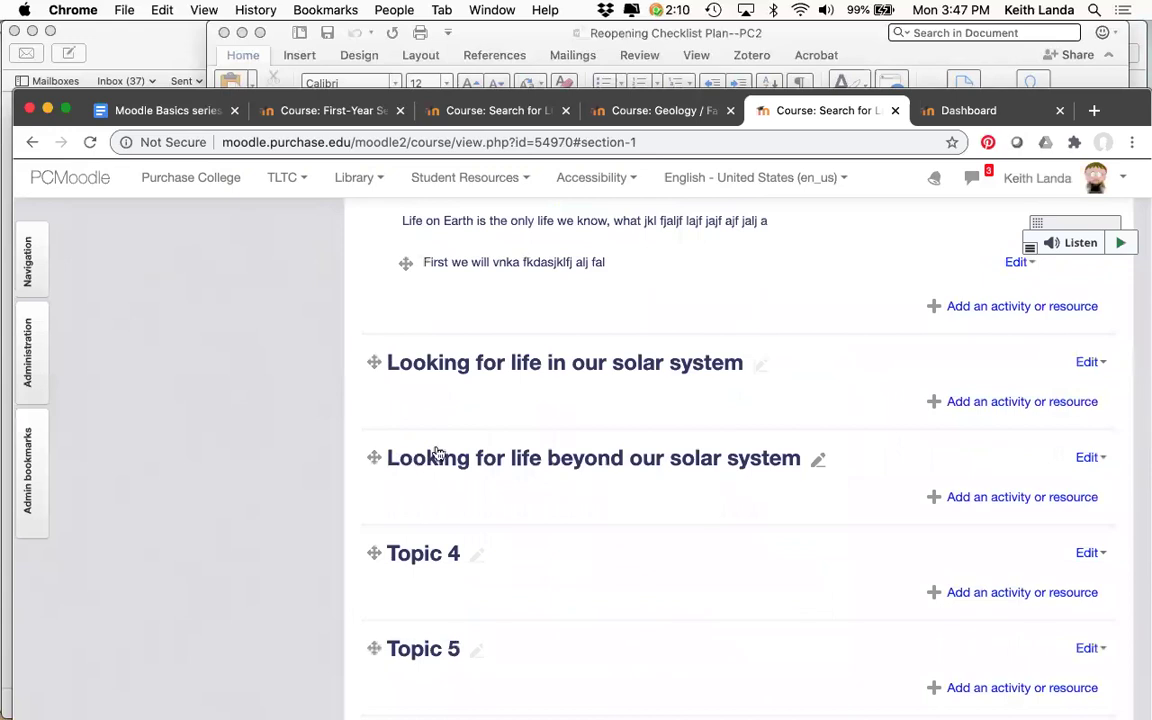
{"action": "scroll", "coordinate": [424, 391], "scroll_direction": "up", "scroll_amount": 2}
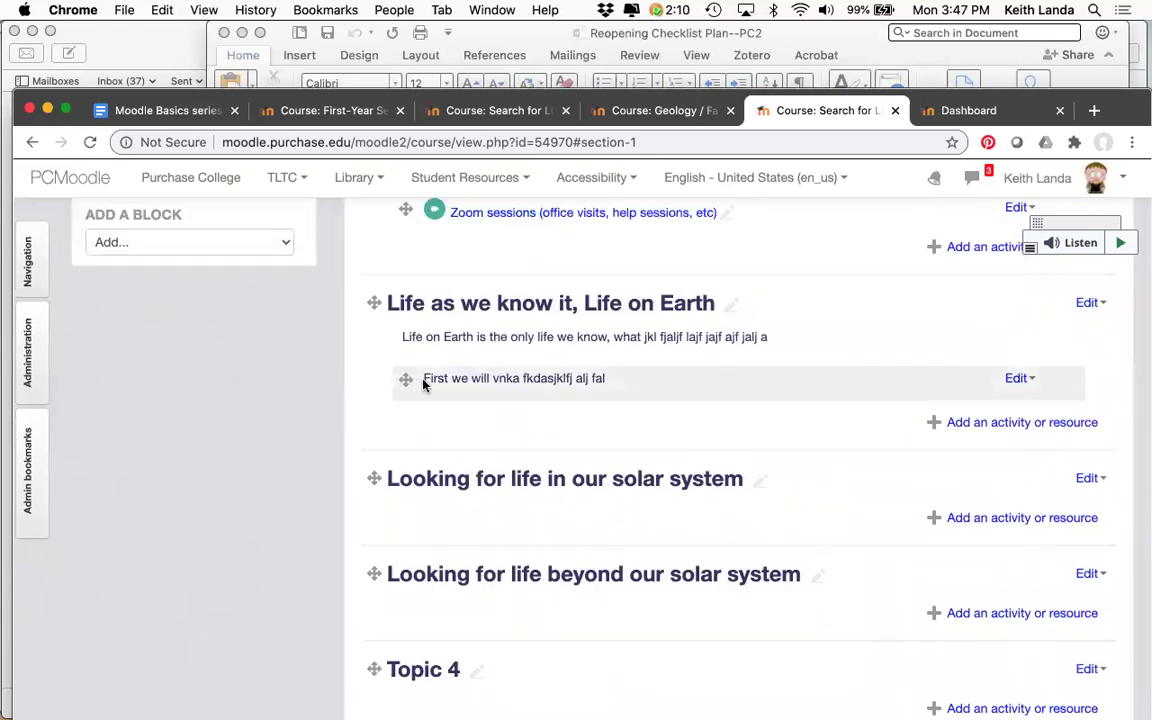
- Switch to the Geology / Fall 2019 course and turn its editing mode on
{"action": "left_click", "coordinate": [648, 112]}
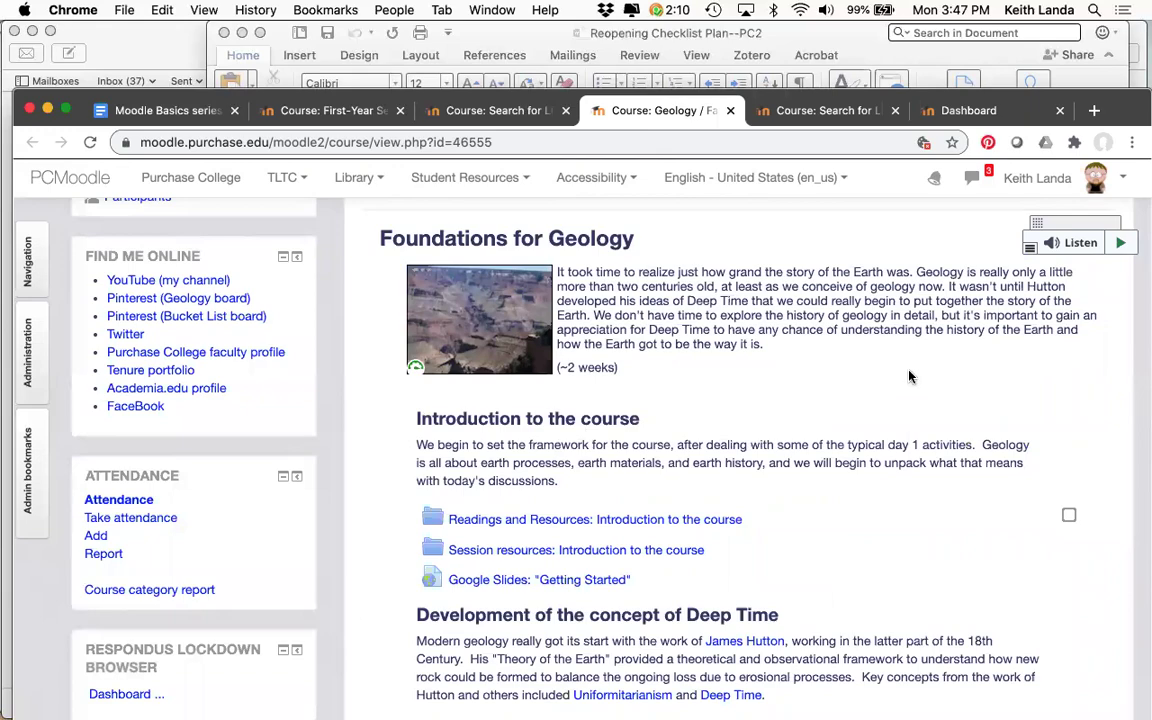
{"action": "scroll", "coordinate": [1072, 216], "scroll_direction": "up", "scroll_amount": 5}
{"action": "scroll", "coordinate": [1072, 216], "scroll_direction": "up", "scroll_amount": 15}
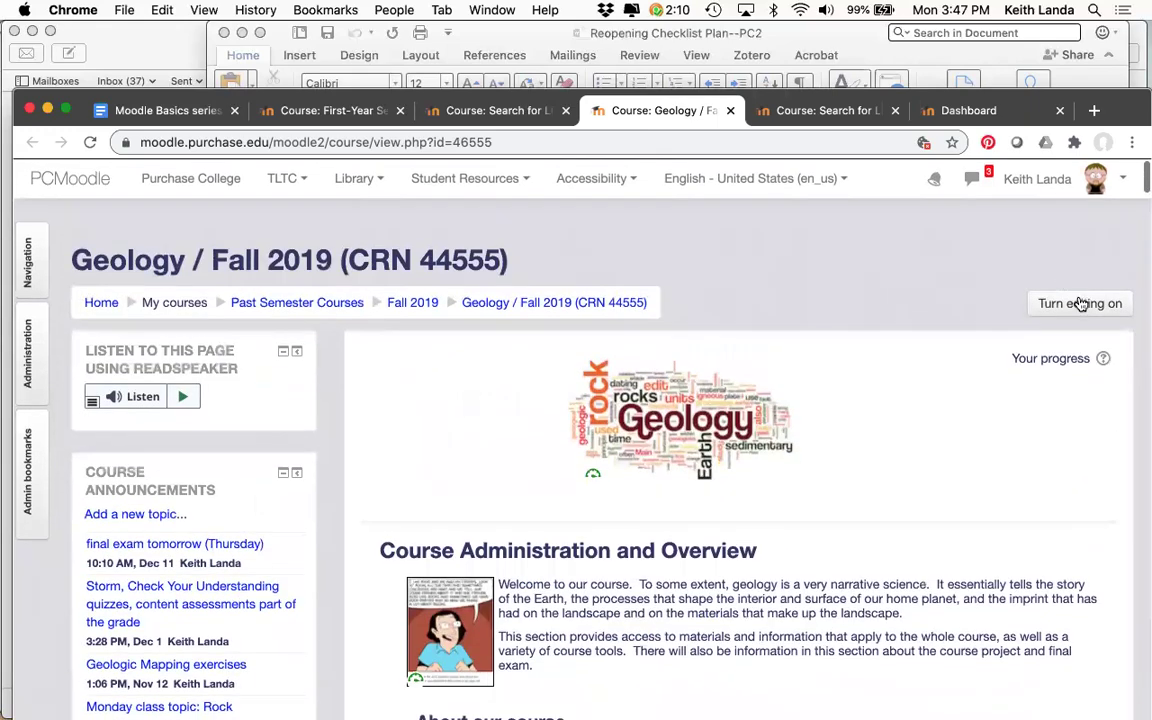
{"action": "left_click", "coordinate": [1076, 302]}
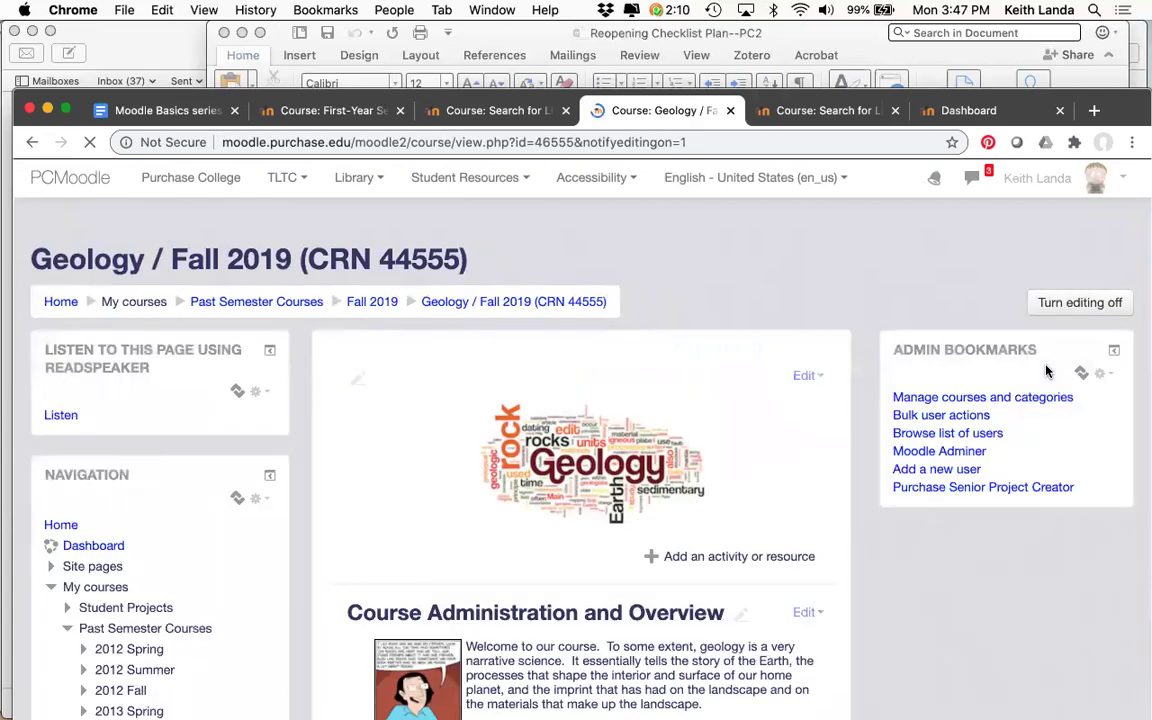
- Move the "Introduction to the course" label below its Readings and Resources folder in Foundations for Geology, and restore the original order
{"action": "scroll", "coordinate": [1047, 372], "scroll_direction": "down", "scroll_amount": 2}
{"action": "scroll", "coordinate": [1047, 372], "scroll_direction": "down", "scroll_amount": 10}
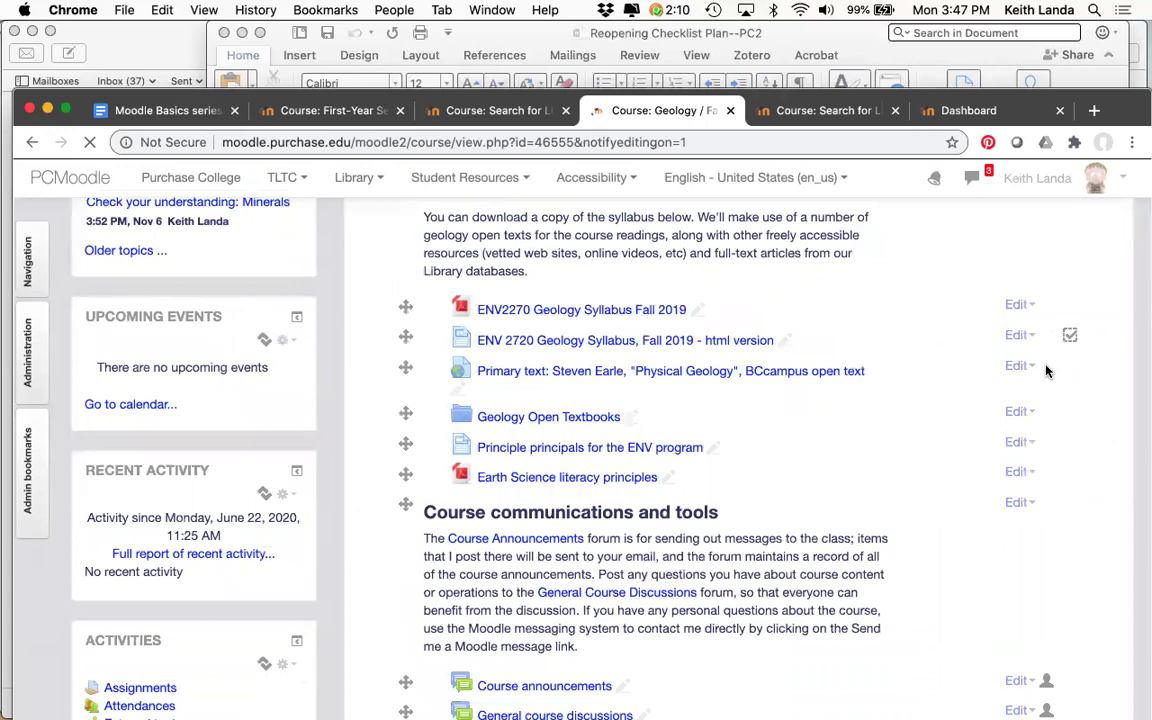
{"action": "scroll", "coordinate": [1047, 372], "scroll_direction": "down", "scroll_amount": 1}
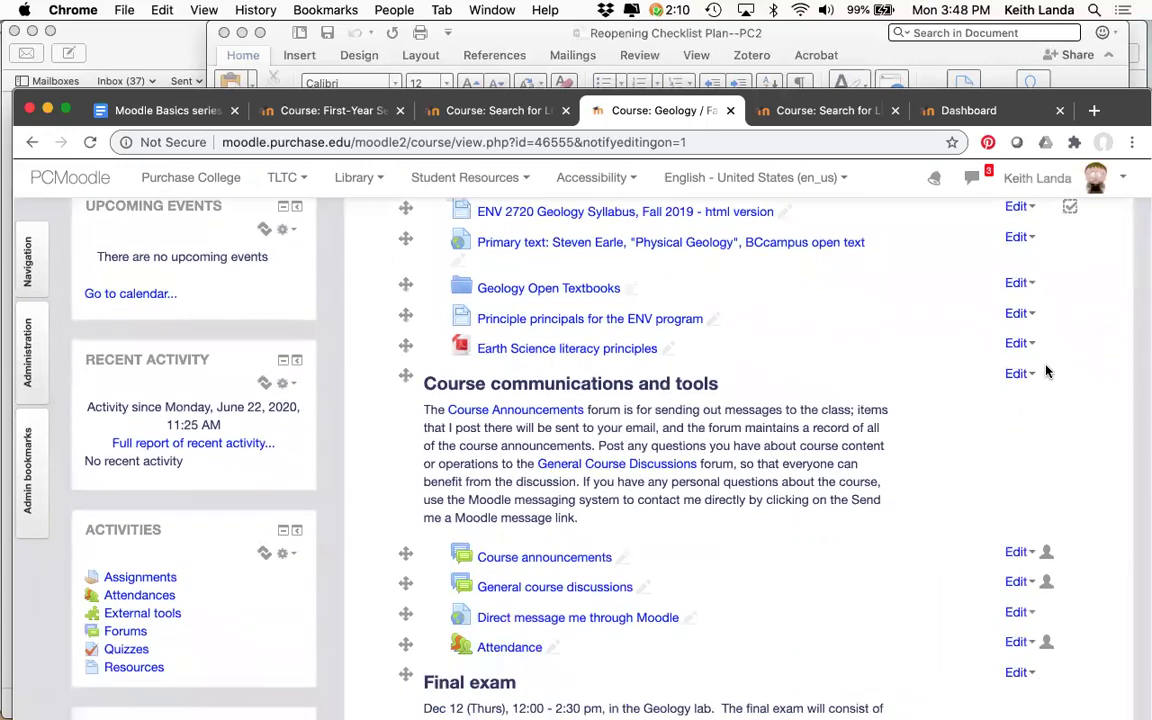
{"action": "scroll", "coordinate": [994, 456], "scroll_direction": "up", "scroll_amount": 2}
{"action": "scroll", "coordinate": [994, 456], "scroll_direction": "down", "scroll_amount": 8}
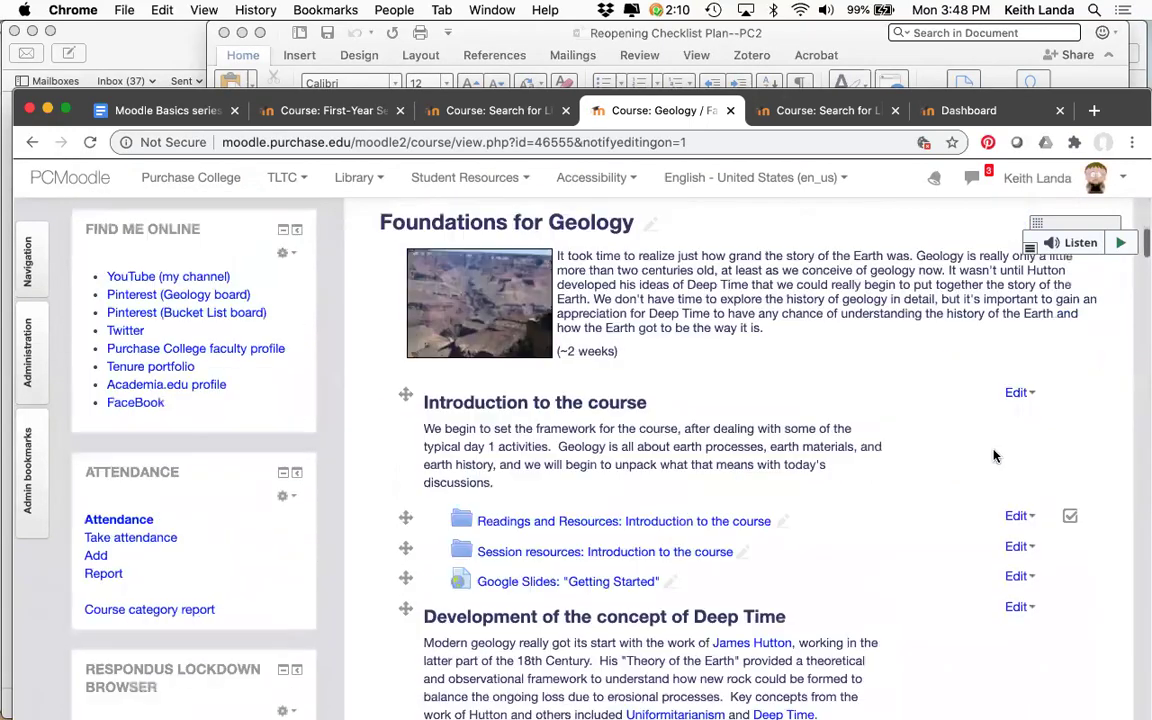
{"action": "scroll", "coordinate": [969, 447], "scroll_direction": "up", "scroll_amount": 1}
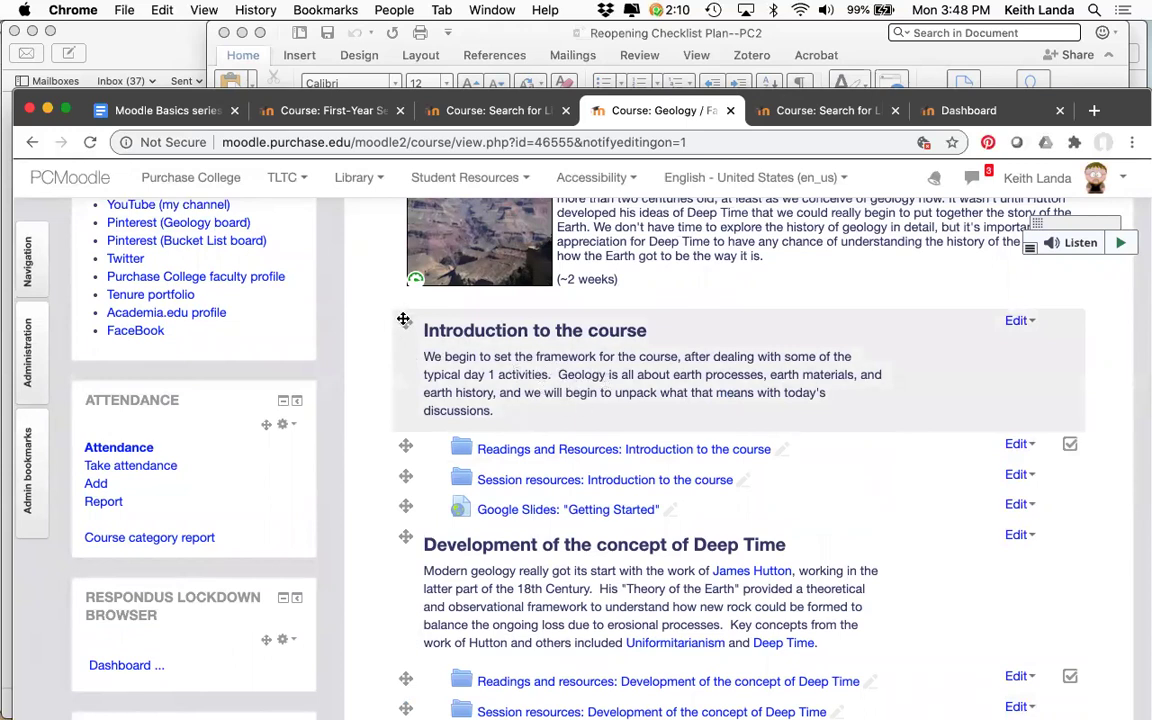
{"action": "left_click_drag", "start_coordinate": [403, 325], "coordinate": [401, 433]}
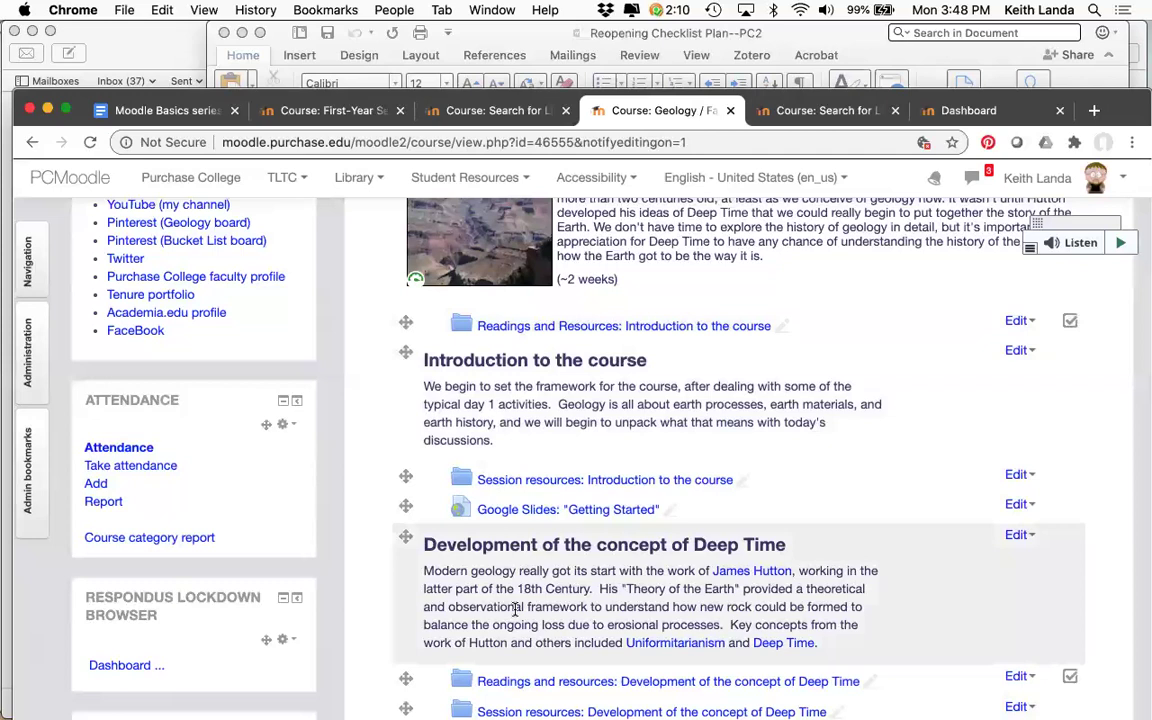
{"action": "left_click_drag", "start_coordinate": [405, 320], "coordinate": [405, 446]}
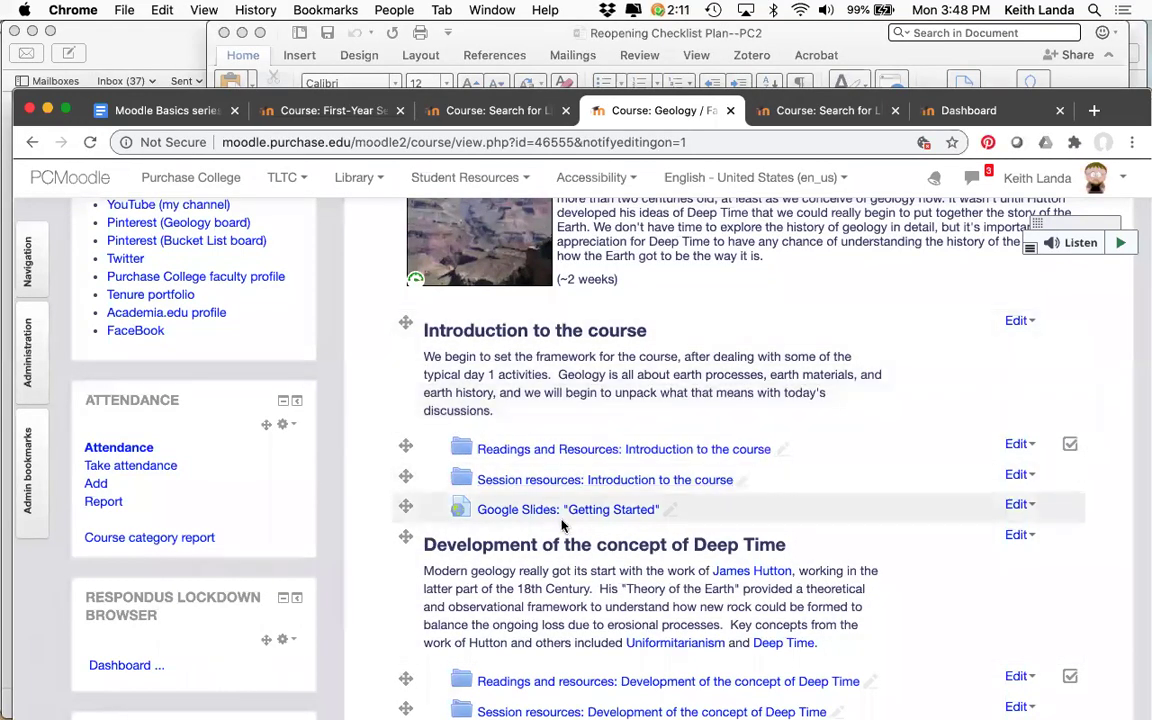
- Review the Moodle Basics series outline around the label resources and adding blocks items
{"action": "left_click", "coordinate": [183, 117]}
{"action": "scroll", "coordinate": [490, 380], "scroll_direction": "down", "scroll_amount": 5}
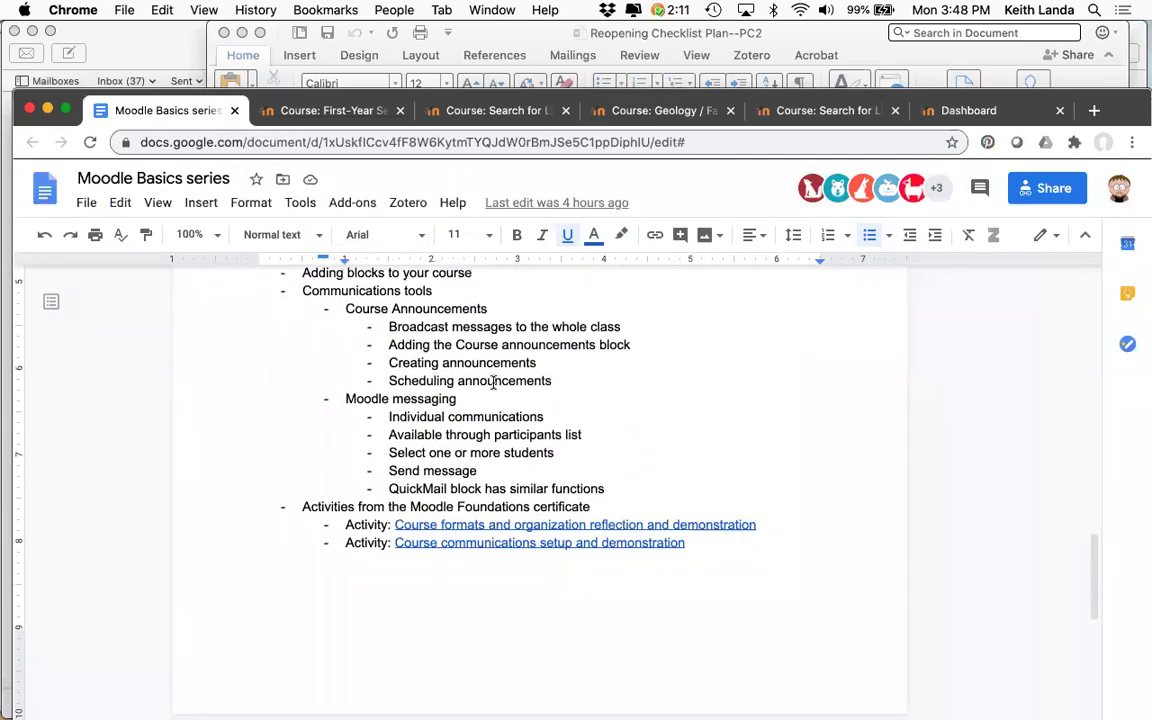
{"action": "scroll", "coordinate": [493, 383], "scroll_direction": "down", "scroll_amount": 5}
{"action": "scroll", "coordinate": [493, 383], "scroll_direction": "up", "scroll_amount": 10}
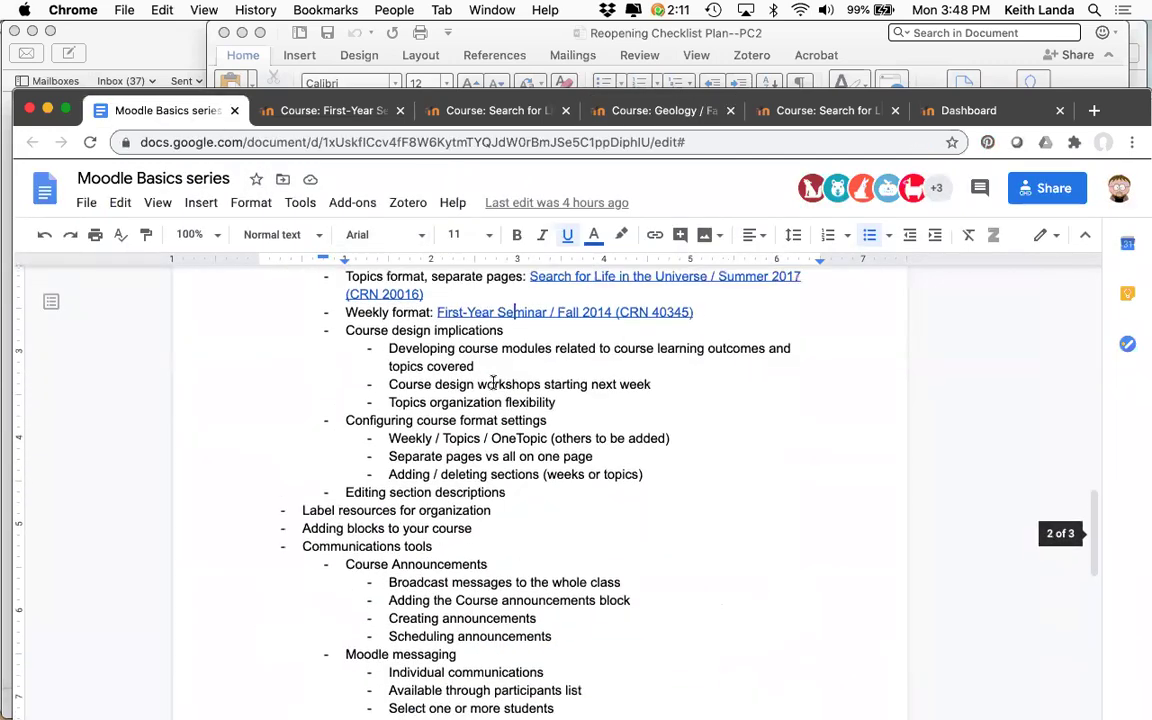
{"action": "scroll", "coordinate": [493, 383], "scroll_direction": "up", "scroll_amount": 1}
{"action": "scroll", "coordinate": [493, 383], "scroll_direction": "down", "scroll_amount": 3}
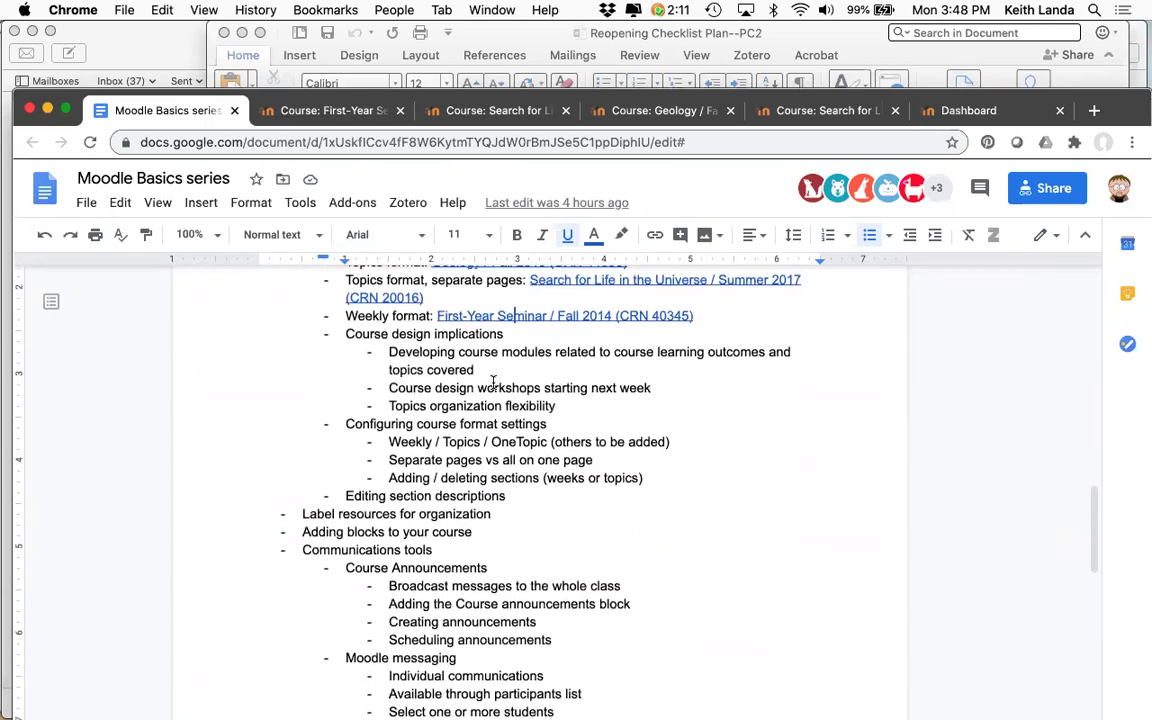
{"action": "scroll", "coordinate": [493, 383], "scroll_direction": "down", "scroll_amount": 1}
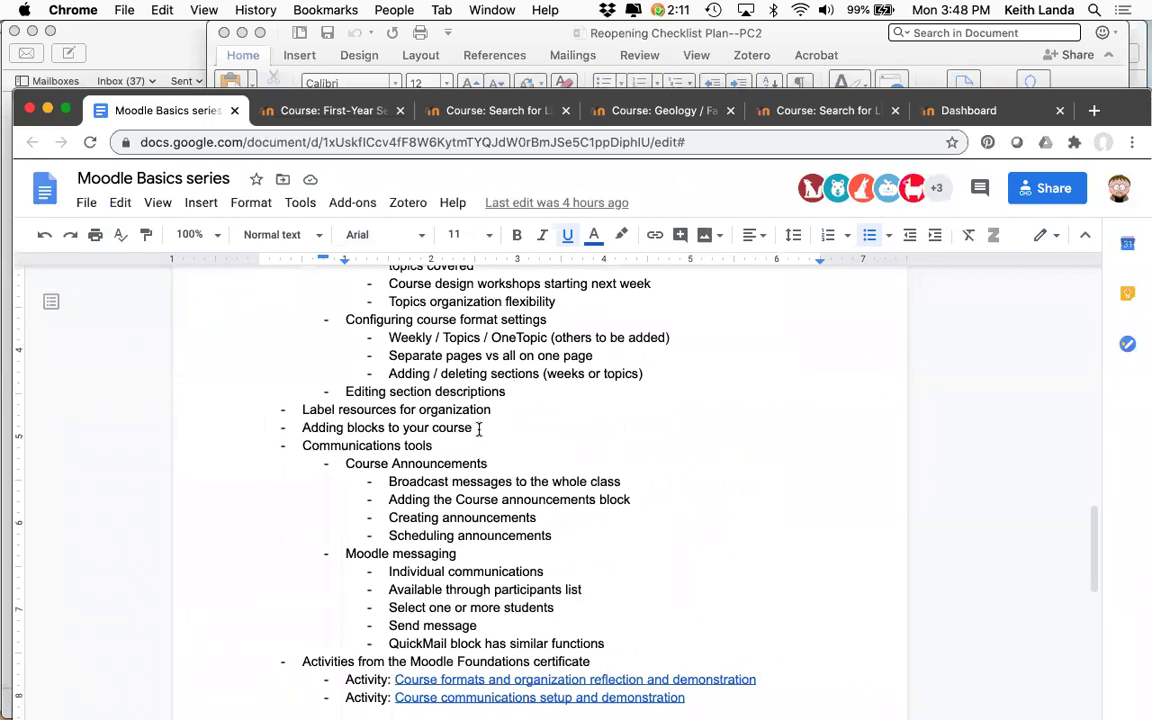
- Return to the Search for Life in Universe / Fall 2020 course and add a People block
{"action": "left_click", "coordinate": [810, 111]}
{"action": "scroll", "coordinate": [609, 406], "scroll_direction": "up", "scroll_amount": 5}
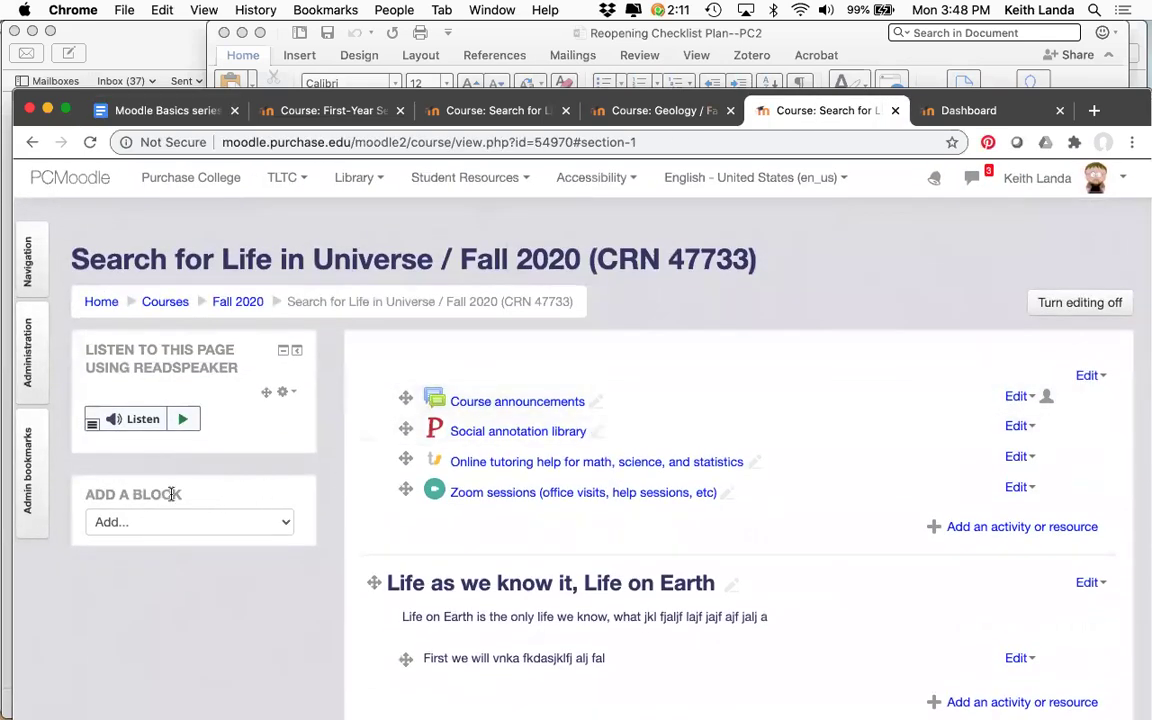
{"action": "left_click", "coordinate": [285, 523]}
{"action": "scroll", "coordinate": [288, 527], "scroll_direction": "down", "scroll_amount": 5}
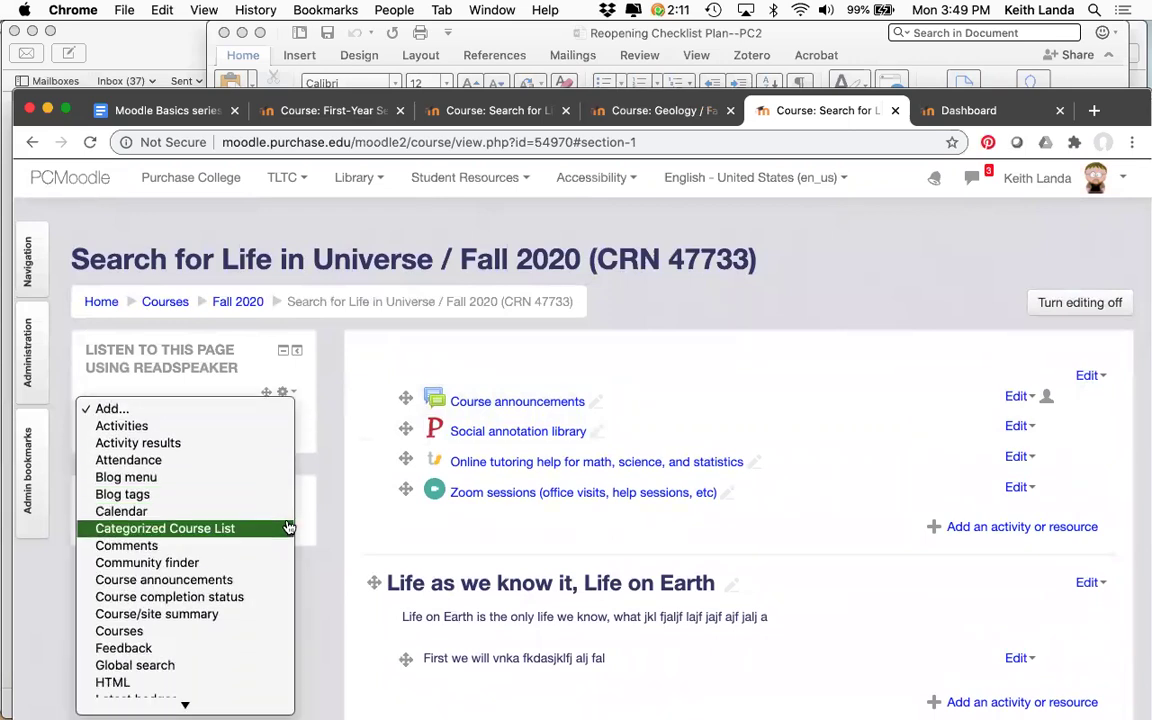
{"action": "scroll", "coordinate": [288, 527], "scroll_direction": "down", "scroll_amount": 8}
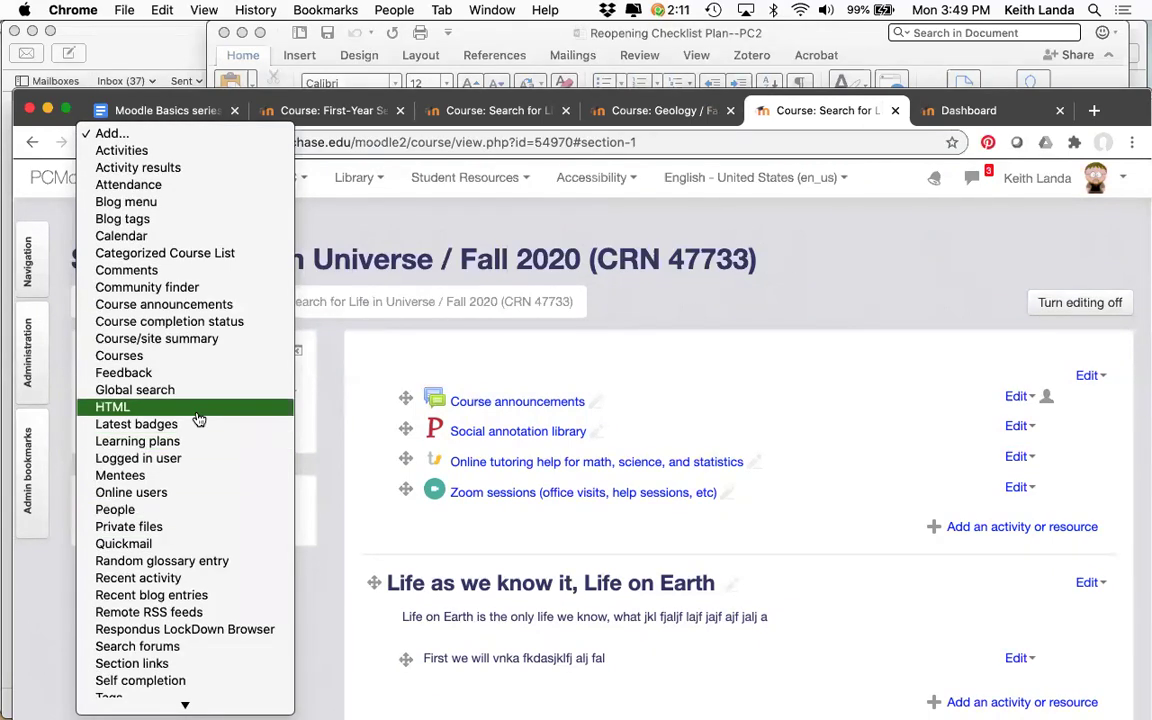
{"action": "scroll", "coordinate": [199, 419], "scroll_direction": "down", "scroll_amount": 2}
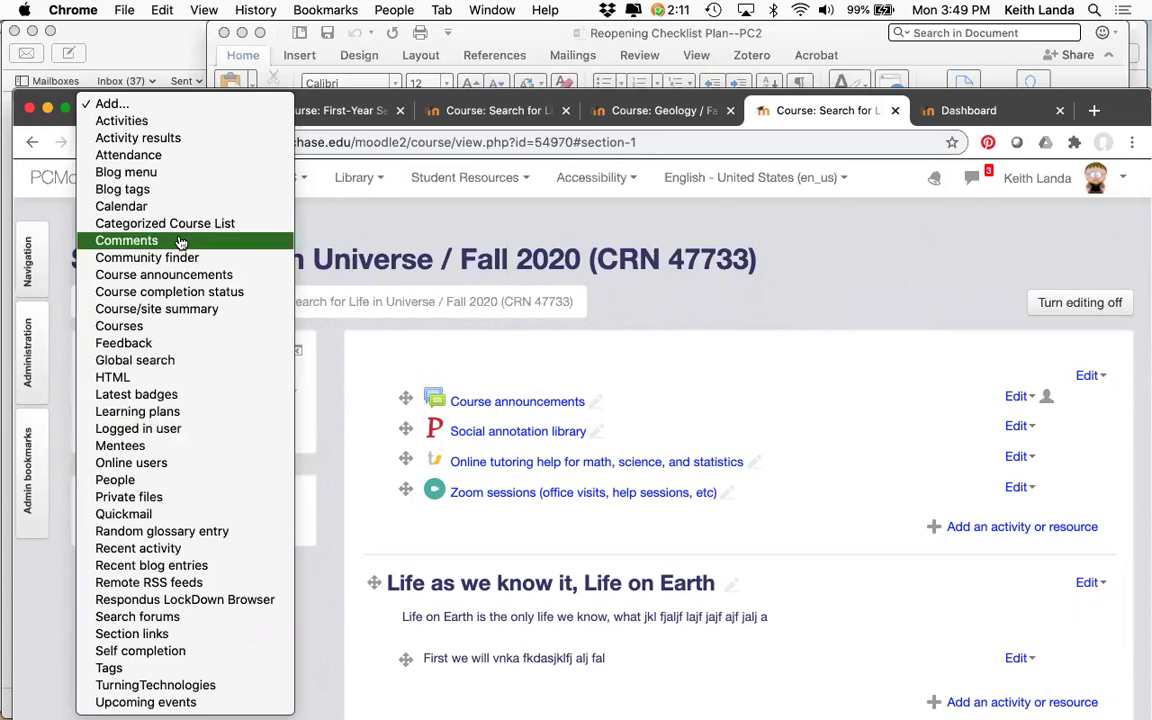
{"action": "left_click", "coordinate": [161, 485]}
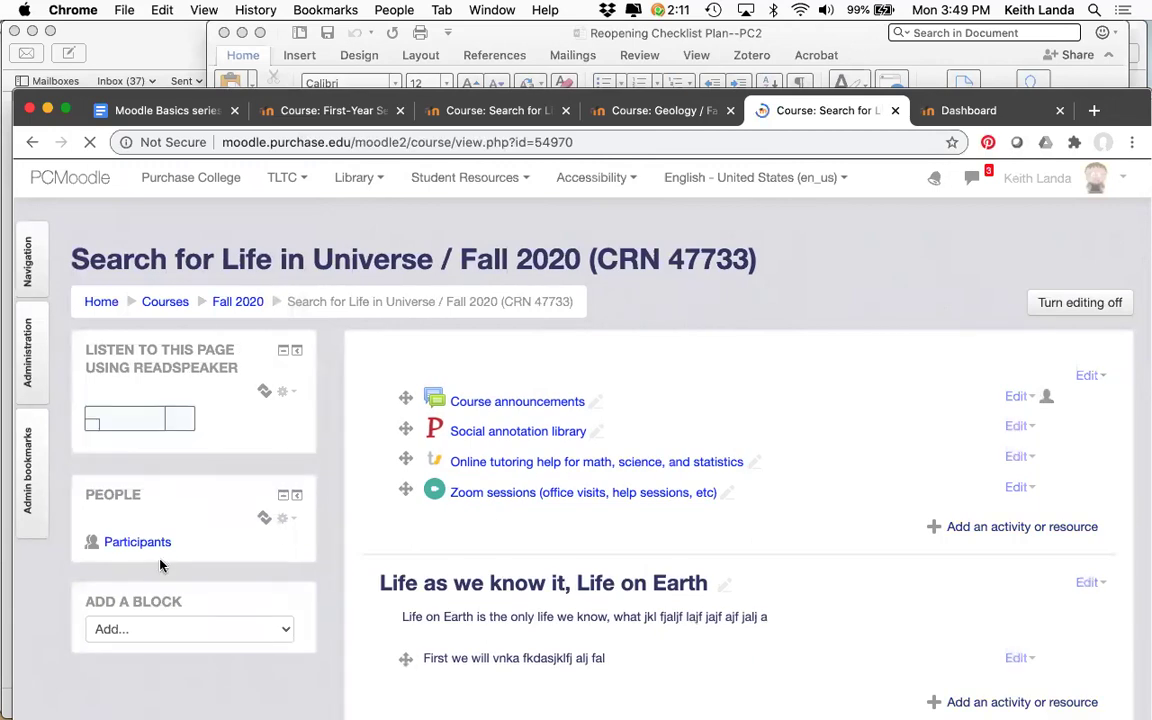
- Add an Activities block to the course page and view which other blocks are available
{"action": "left_click", "coordinate": [225, 636]}
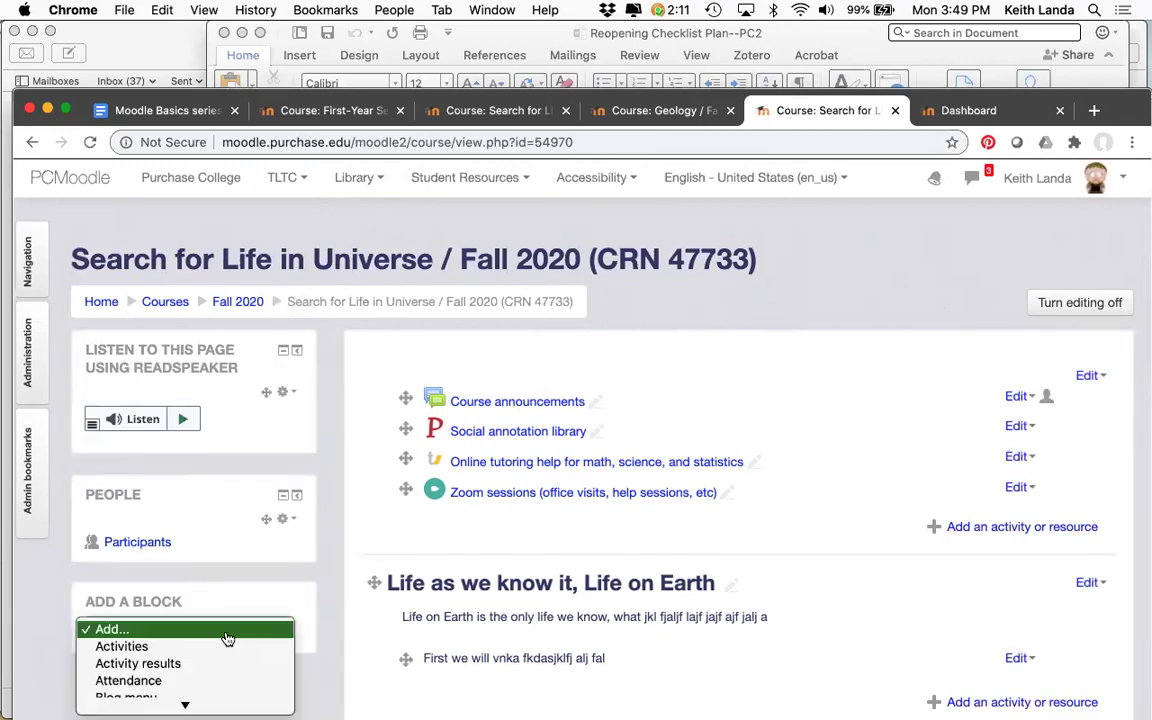
{"action": "scroll", "coordinate": [226, 638], "scroll_direction": "down", "scroll_amount": 2}
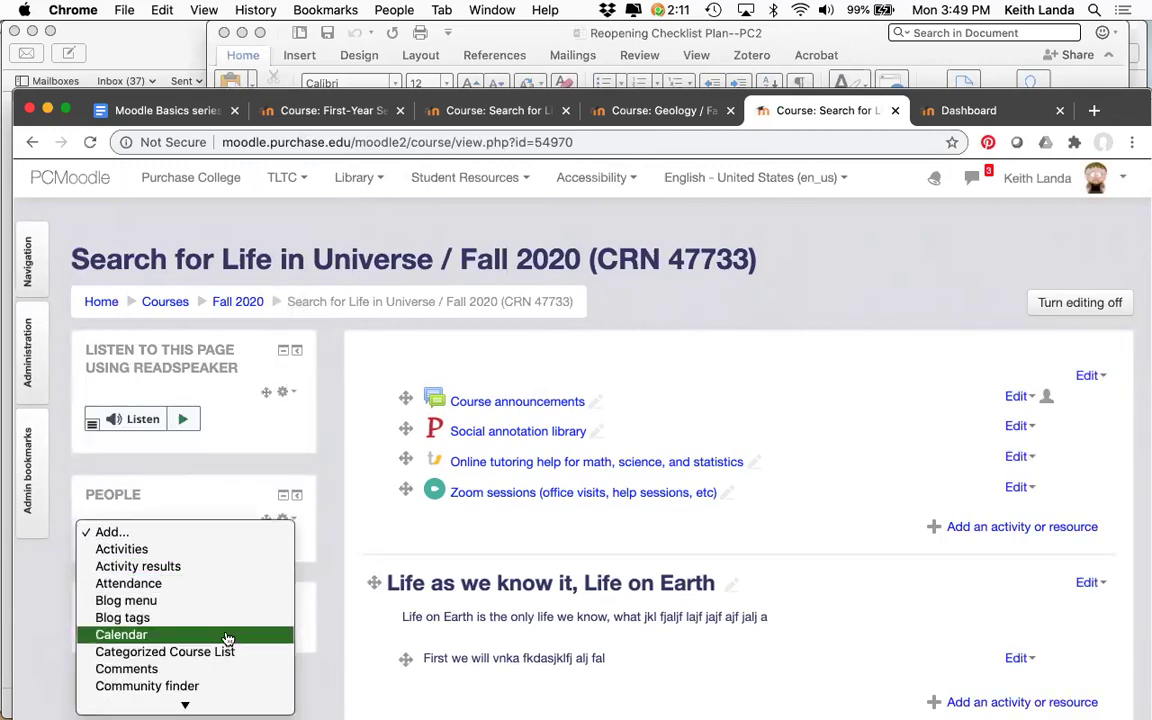
{"action": "left_click", "coordinate": [158, 551]}
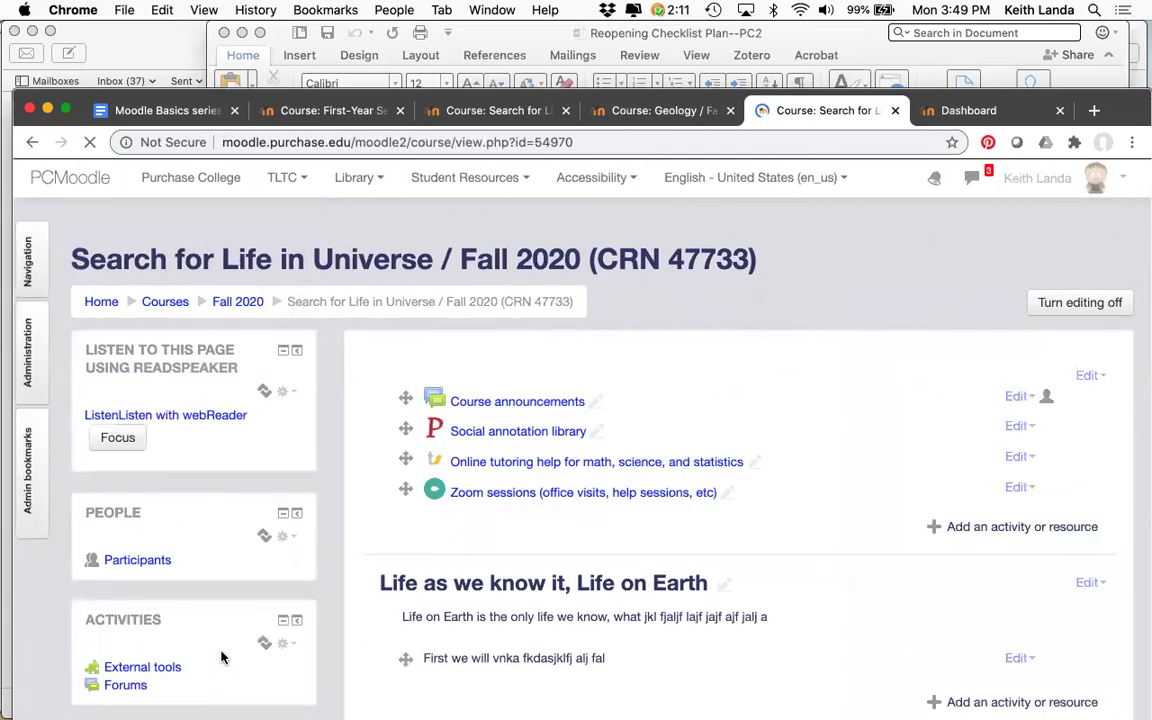
{"action": "scroll", "coordinate": [224, 656], "scroll_direction": "down", "scroll_amount": 3}
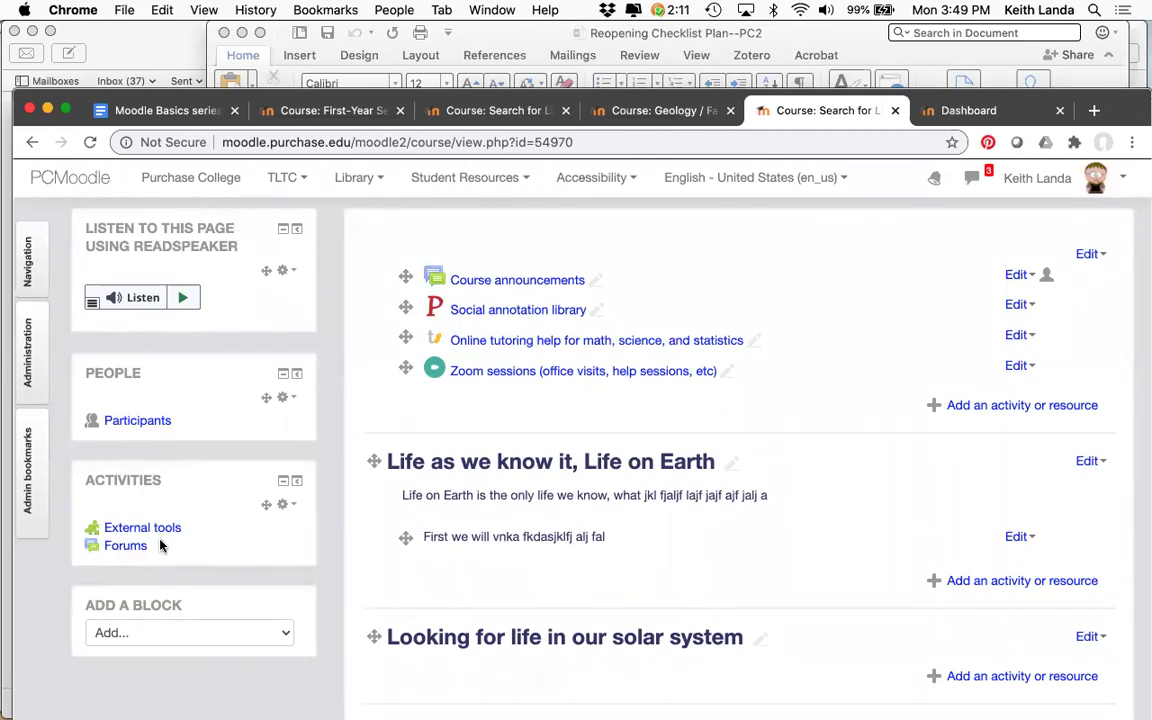
{"action": "left_click", "coordinate": [181, 636]}
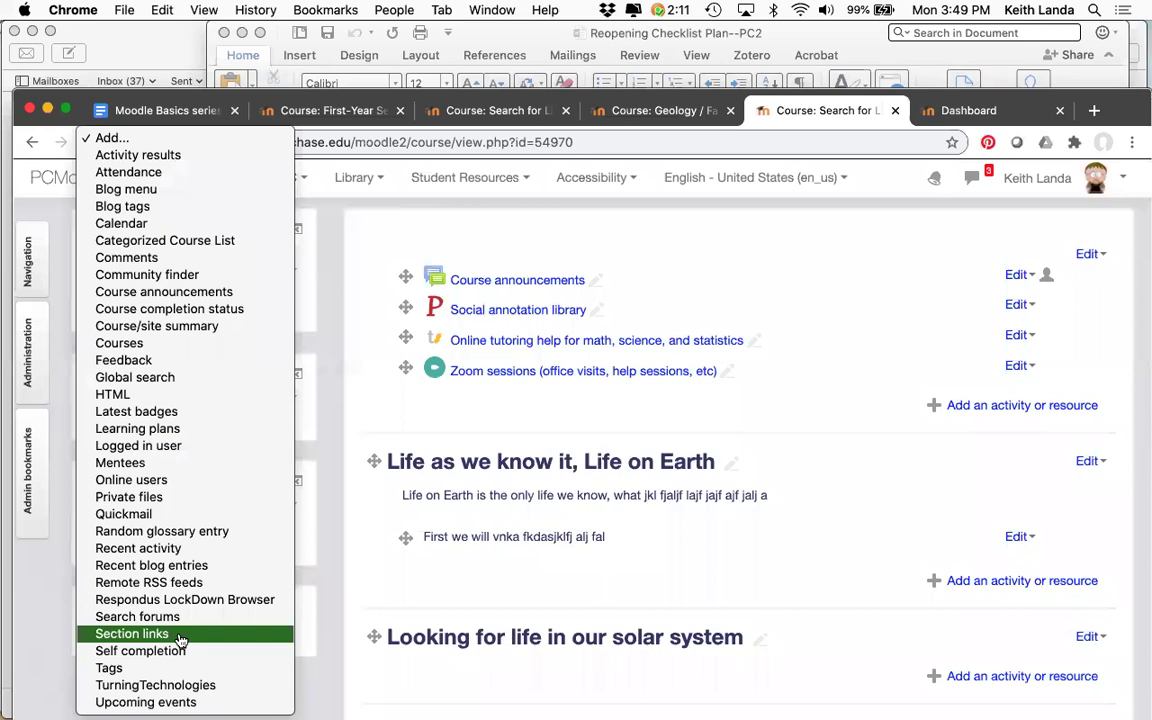
{"action": "left_click", "coordinate": [305, 691]}
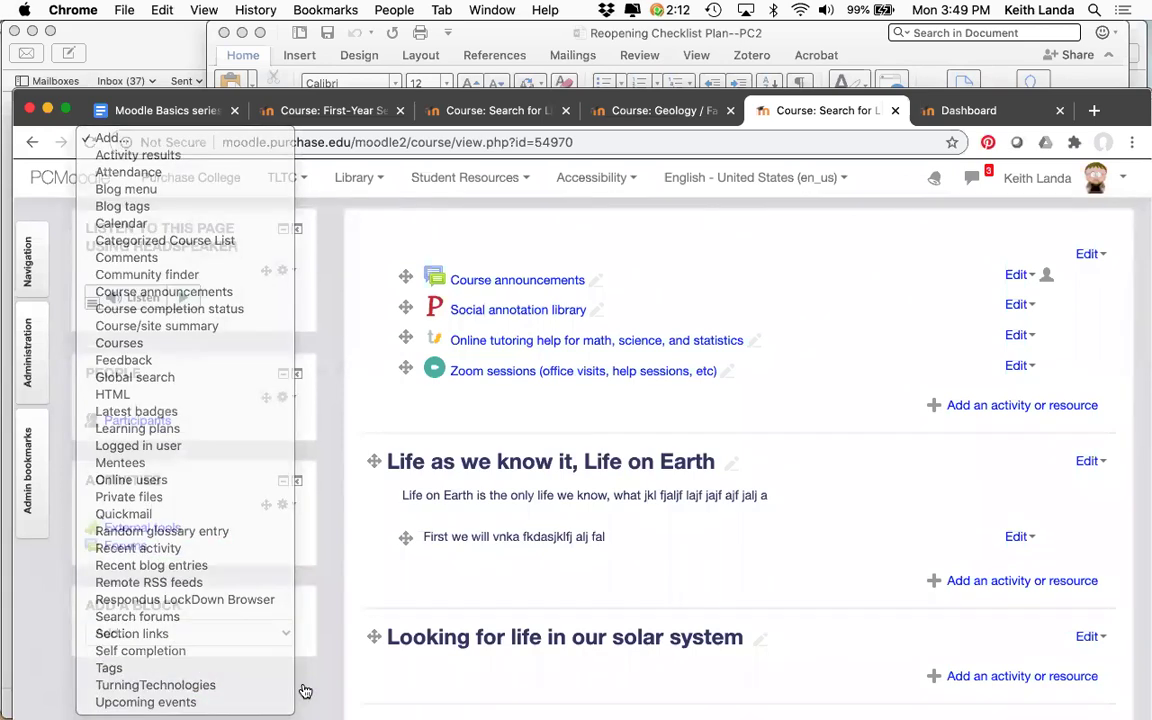
- Delete the Activities block from the course page and confirm the removal
{"action": "left_click", "coordinate": [294, 505]}
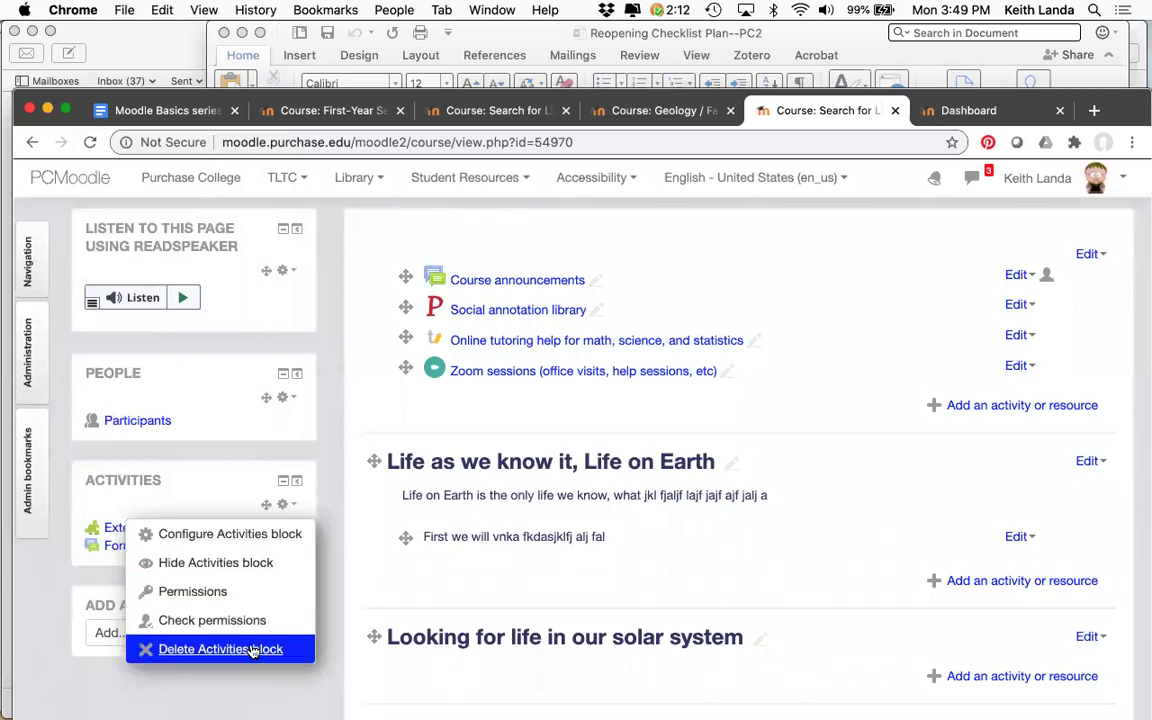
{"action": "left_click", "coordinate": [252, 650]}
{"action": "left_click", "coordinate": [882, 480]}
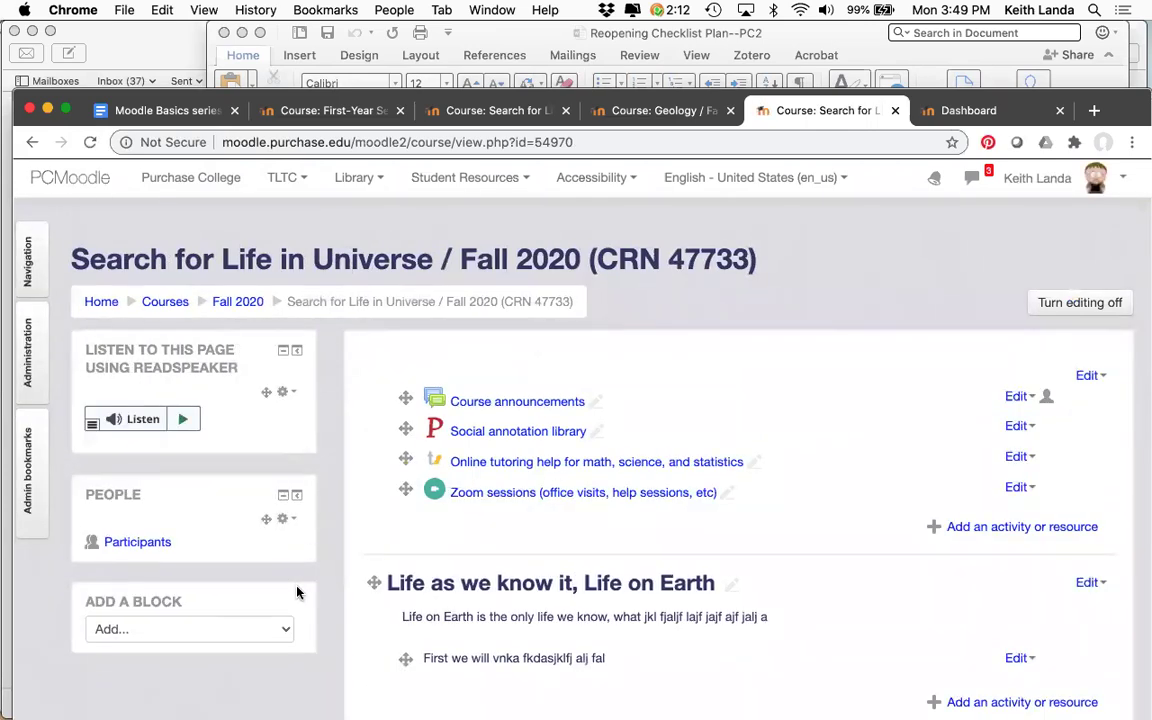
- Review the Communications tools part of the Moodle Basics series outline, covering Course Announcements and Moodle messaging
{"action": "left_click", "coordinate": [168, 112]}
{"action": "scroll", "coordinate": [250, 420], "scroll_direction": "down", "scroll_amount": 3}
{"action": "scroll", "coordinate": [250, 420], "scroll_direction": "down", "scroll_amount": 3}
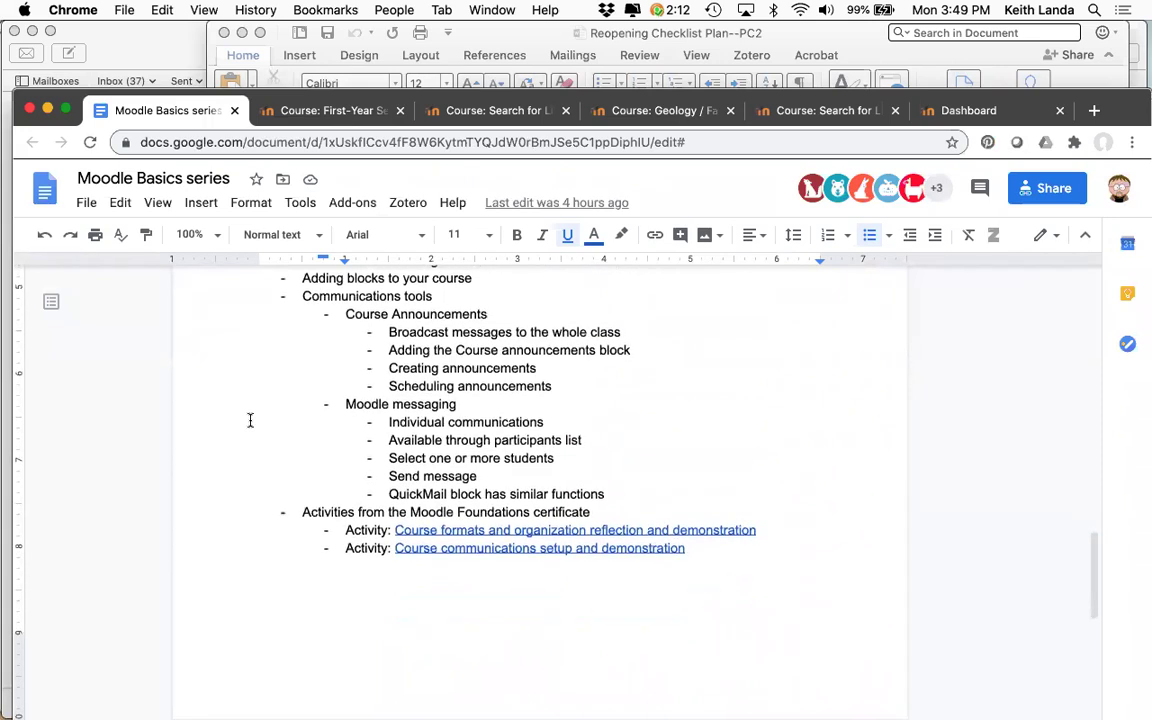
{"action": "scroll", "coordinate": [250, 420], "scroll_direction": "up", "scroll_amount": 3}
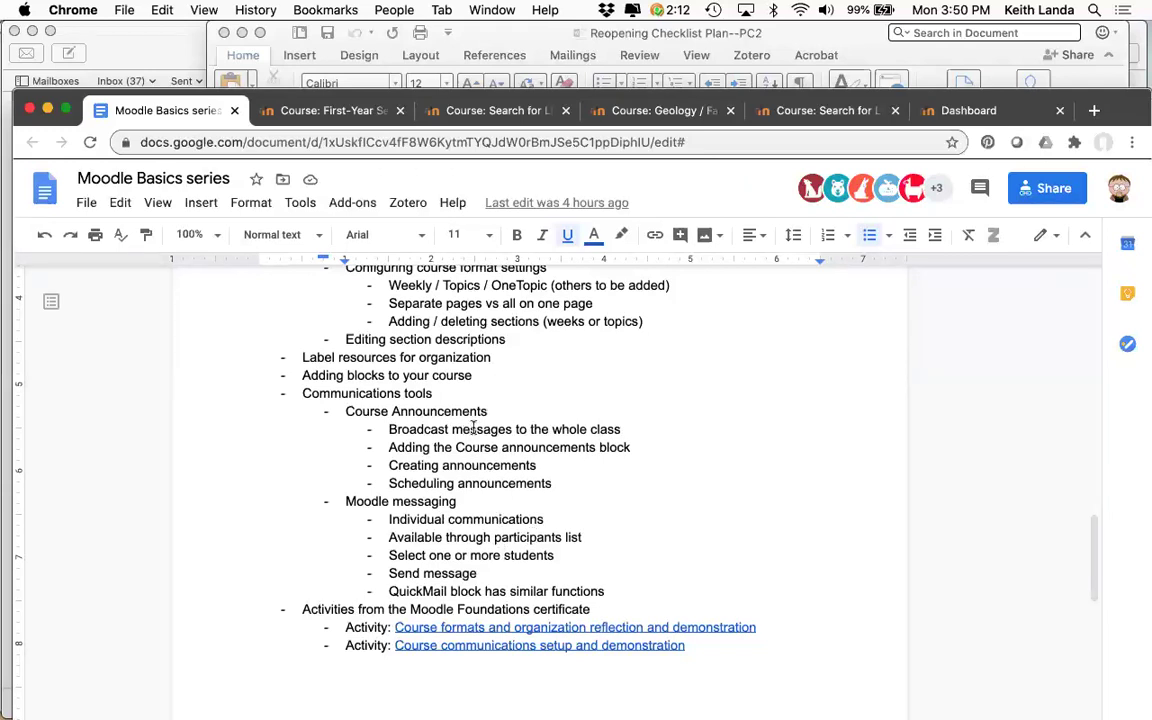
{"action": "scroll", "coordinate": [426, 385], "scroll_direction": "up", "scroll_amount": 3}
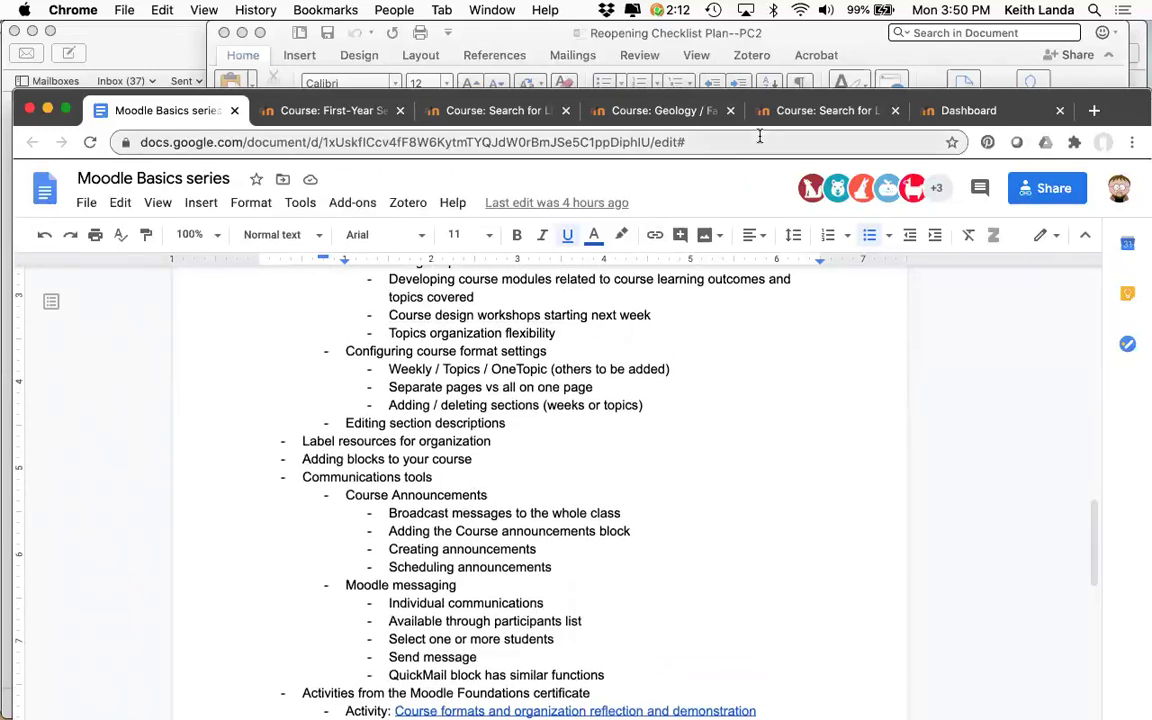
- Return to the Search for Life in Universe course and locate its Course announcements forum
{"action": "left_click", "coordinate": [822, 112]}
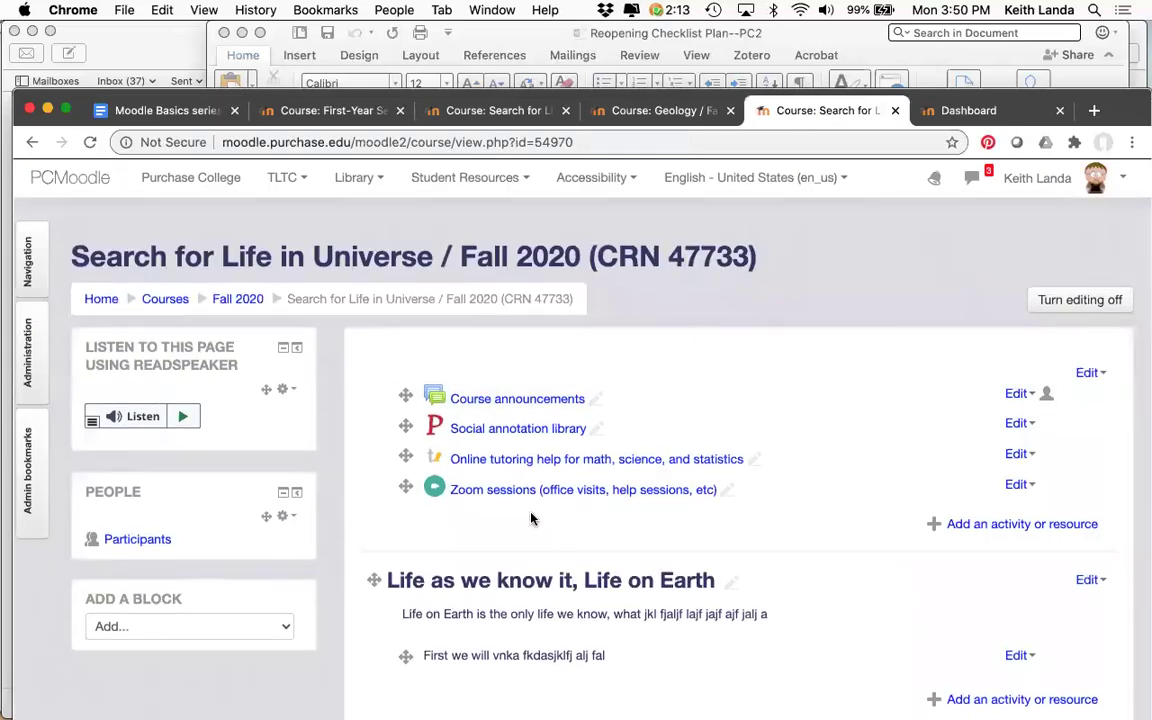
{"action": "scroll", "coordinate": [527, 510], "scroll_direction": "down", "scroll_amount": 2}
{"action": "scroll", "coordinate": [531, 512], "scroll_direction": "up", "scroll_amount": 1}
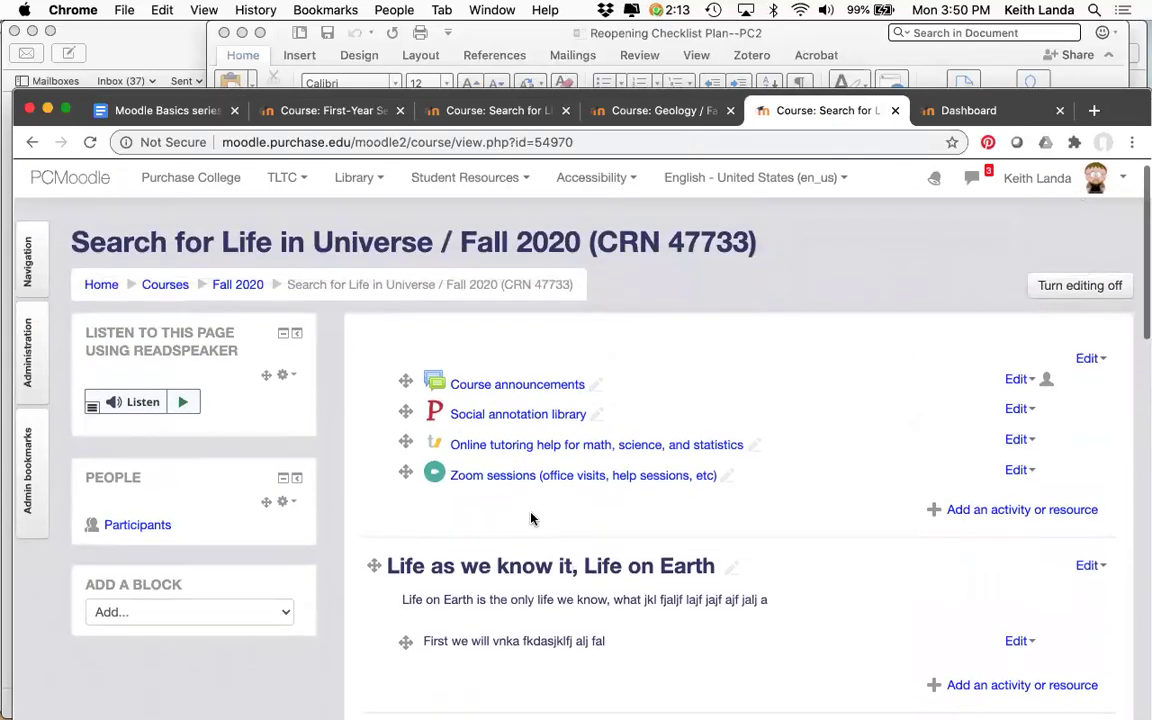
{"action": "scroll", "coordinate": [246, 604], "scroll_direction": "down", "scroll_amount": 1}
{"action": "scroll", "coordinate": [246, 604], "scroll_direction": "down", "scroll_amount": 1}
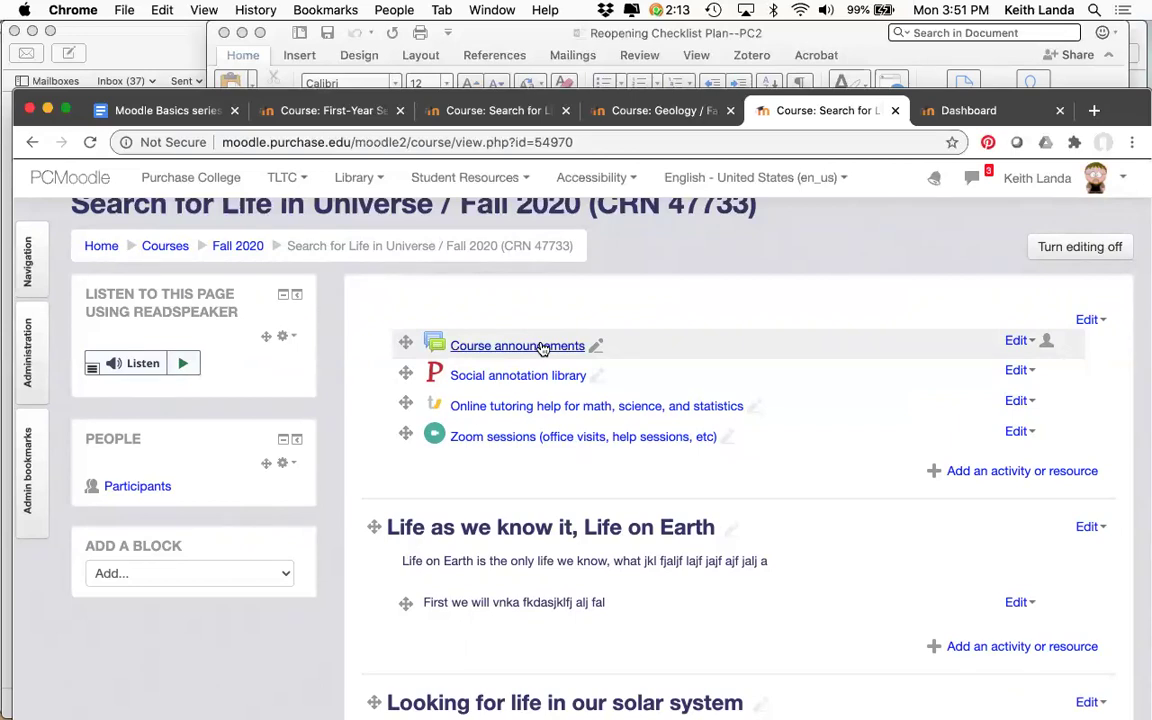
- In the Geology / Fall 2019 course, open the Course announcements forum under Course communications and tools
{"action": "left_click", "coordinate": [646, 114]}
{"action": "scroll", "coordinate": [493, 369], "scroll_direction": "up", "scroll_amount": 10}
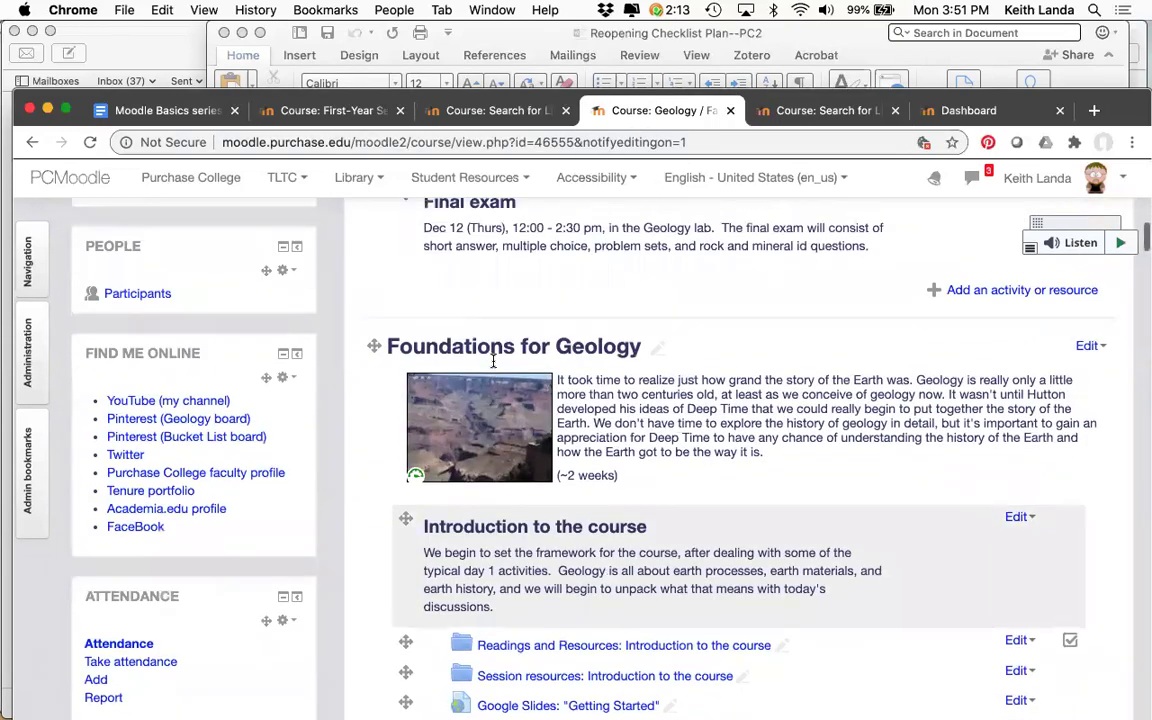
{"action": "scroll", "coordinate": [493, 369], "scroll_direction": "down", "scroll_amount": 3}
{"action": "scroll", "coordinate": [493, 369], "scroll_direction": "up", "scroll_amount": 7}
{"action": "scroll", "coordinate": [493, 369], "scroll_direction": "down", "scroll_amount": 6}
{"action": "scroll", "coordinate": [493, 368], "scroll_direction": "down", "scroll_amount": 4}
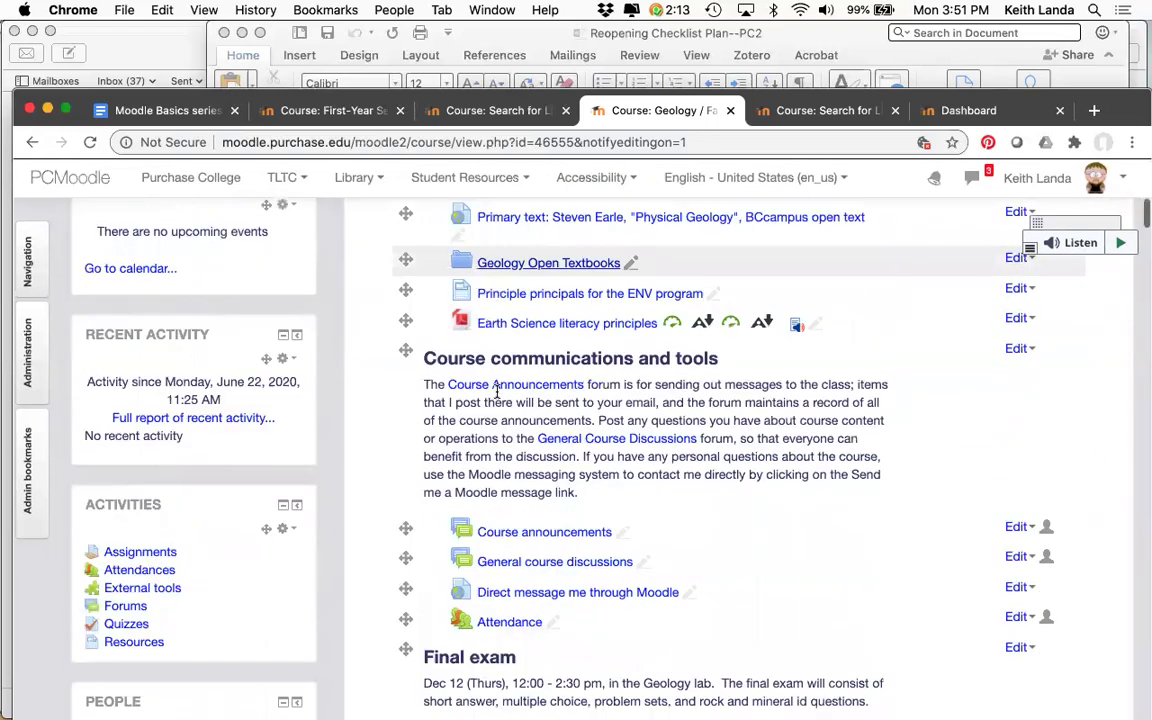
{"action": "left_click", "coordinate": [528, 531]}
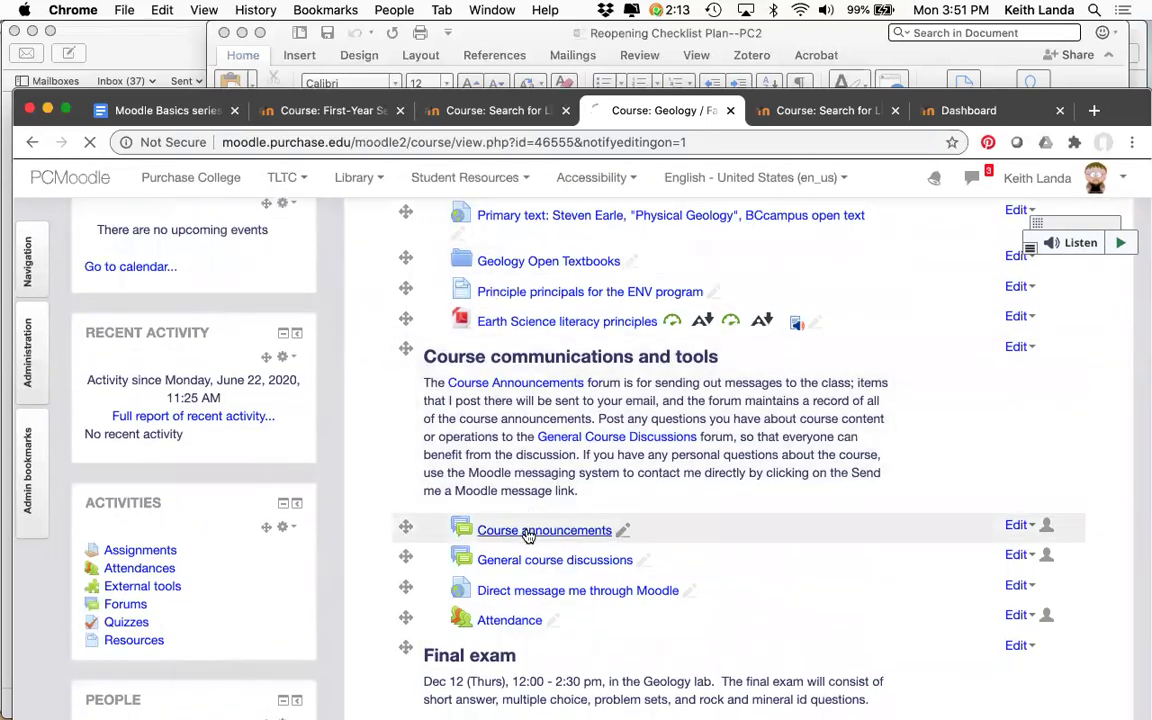
- Look through the list of past discussions in the Geology / Fall 2019 Course announcements forum
{"action": "scroll", "coordinate": [528, 537], "scroll_direction": "down", "scroll_amount": 5}
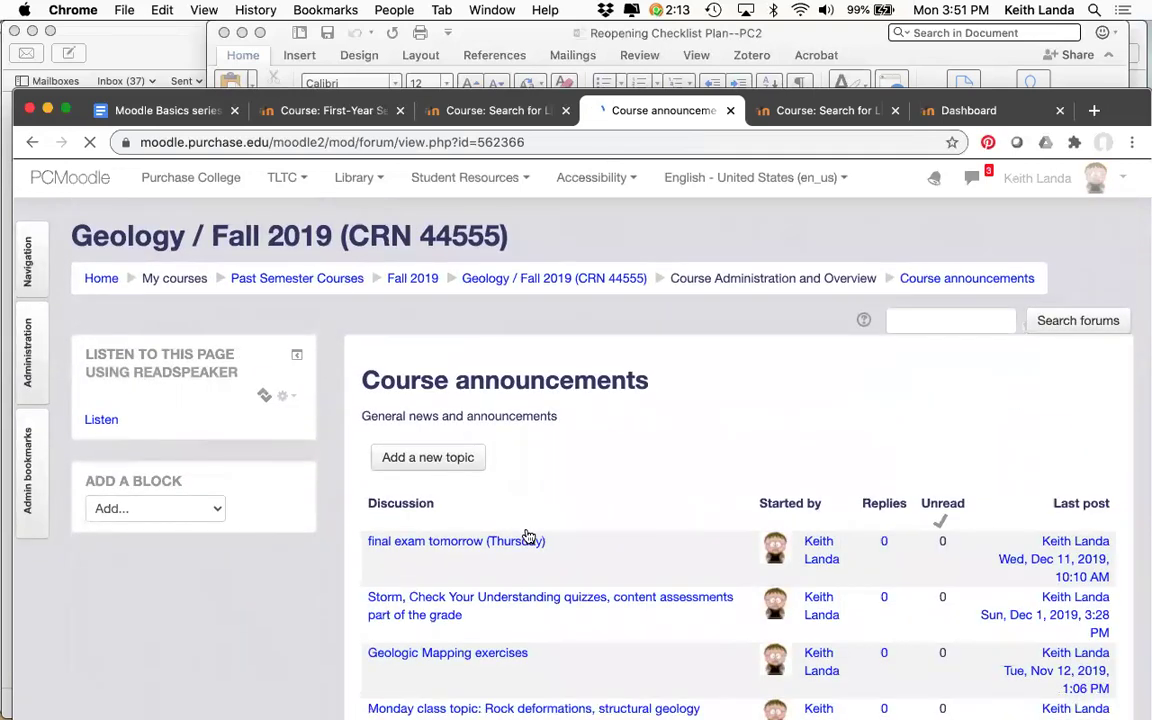
{"action": "scroll", "coordinate": [527, 535], "scroll_direction": "up", "scroll_amount": 1}
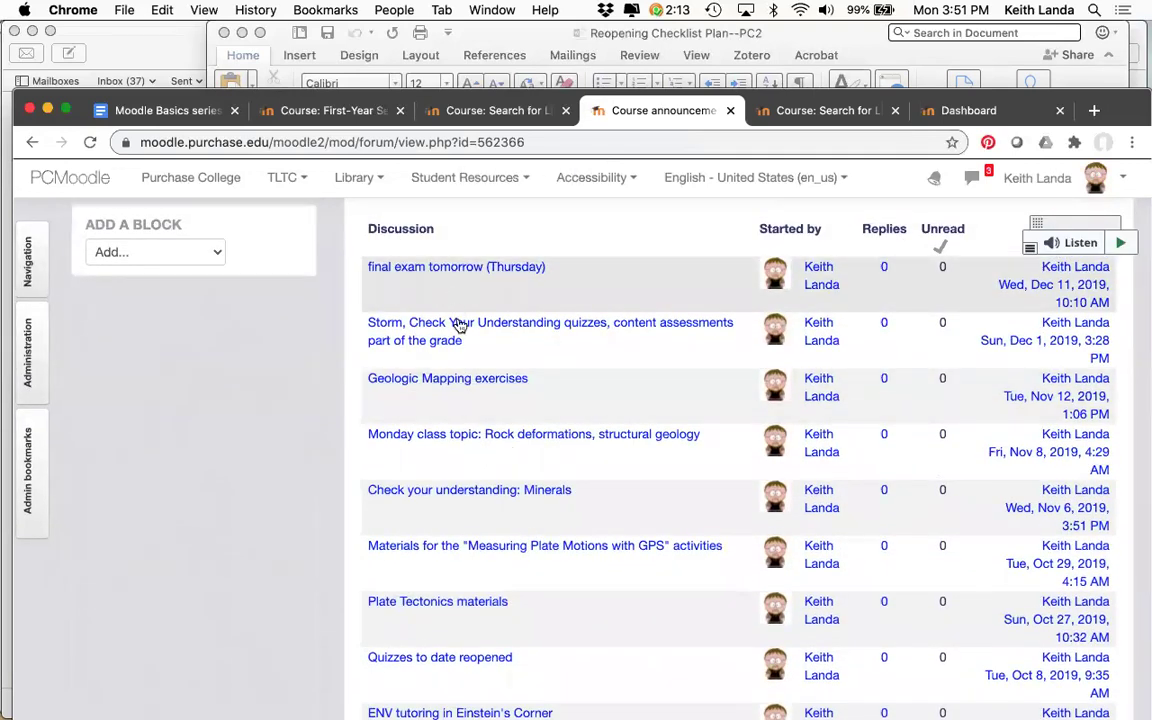
{"action": "scroll", "coordinate": [483, 610], "scroll_direction": "down", "scroll_amount": 1}
{"action": "scroll", "coordinate": [483, 610], "scroll_direction": "down", "scroll_amount": 5}
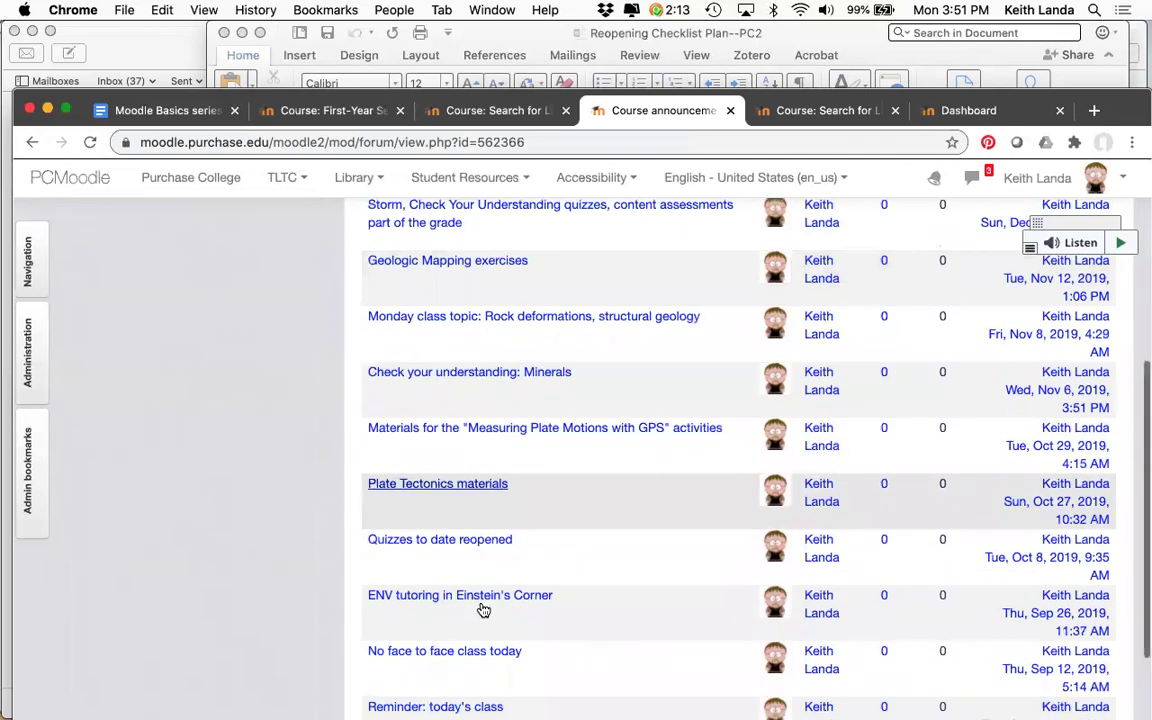
{"action": "scroll", "coordinate": [482, 608], "scroll_direction": "up", "scroll_amount": 9}
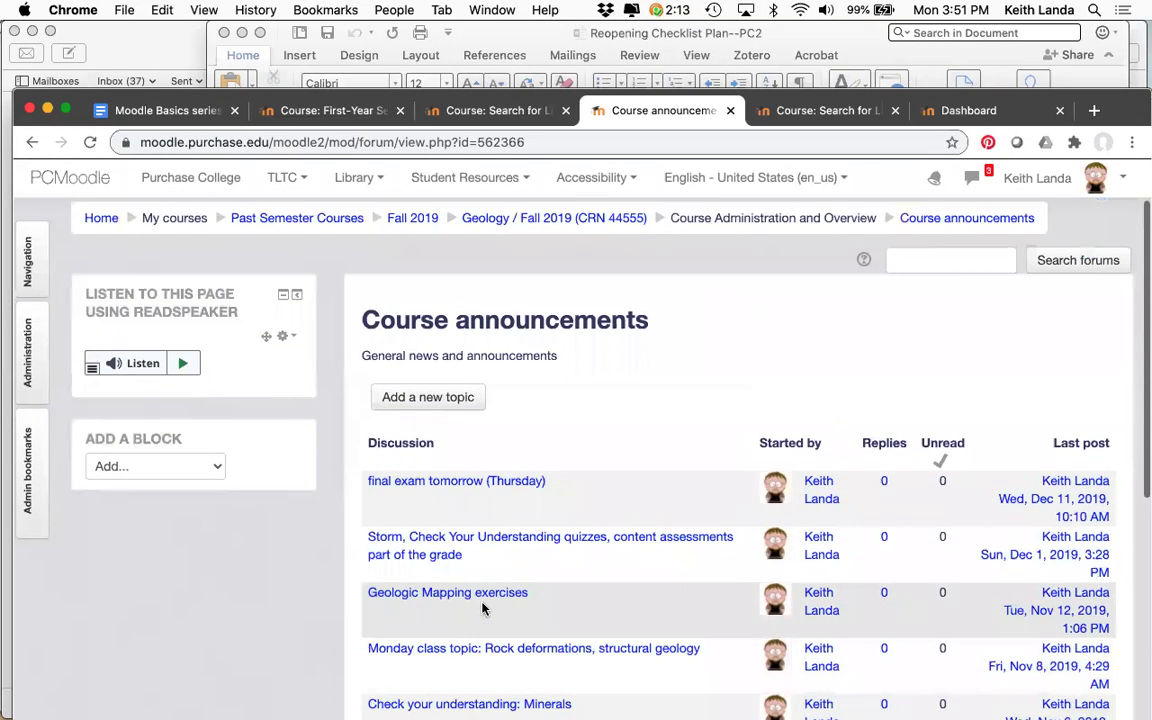
{"action": "scroll", "coordinate": [482, 608], "scroll_direction": "down", "scroll_amount": 3}
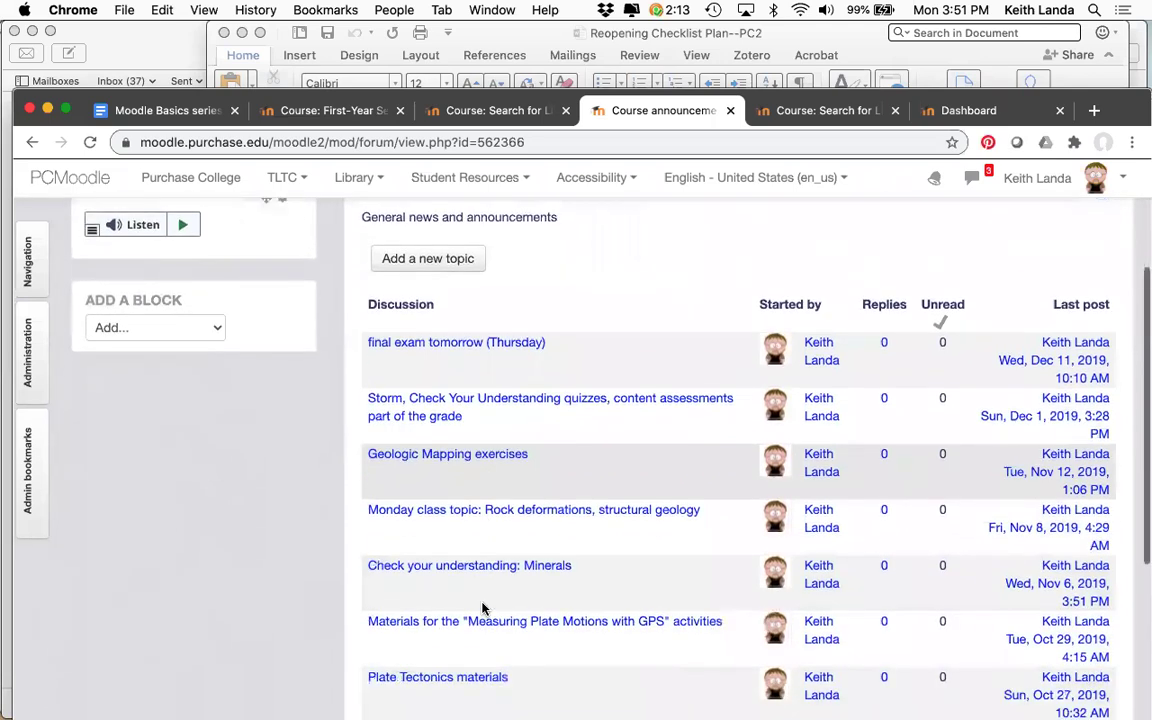
{"action": "scroll", "coordinate": [482, 608], "scroll_direction": "down", "scroll_amount": 1}
{"action": "scroll", "coordinate": [482, 608], "scroll_direction": "up", "scroll_amount": 2}
{"action": "scroll", "coordinate": [482, 608], "scroll_direction": "down", "scroll_amount": 3}
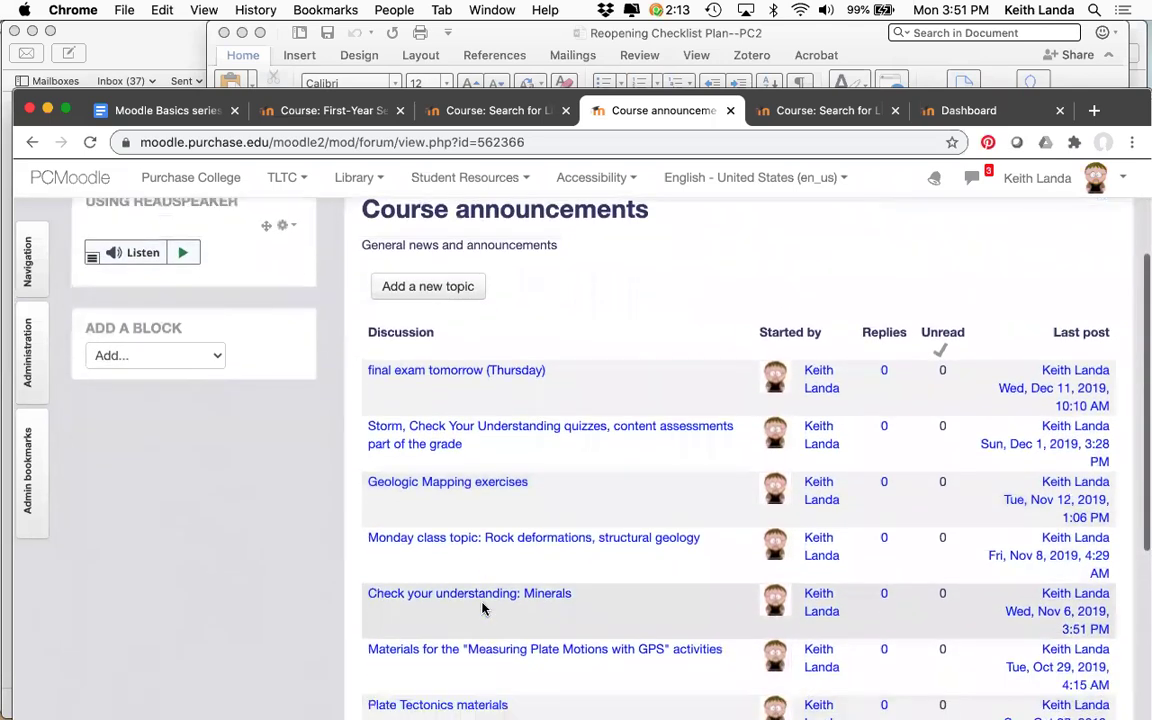
{"action": "scroll", "coordinate": [482, 608], "scroll_direction": "down", "scroll_amount": 1}
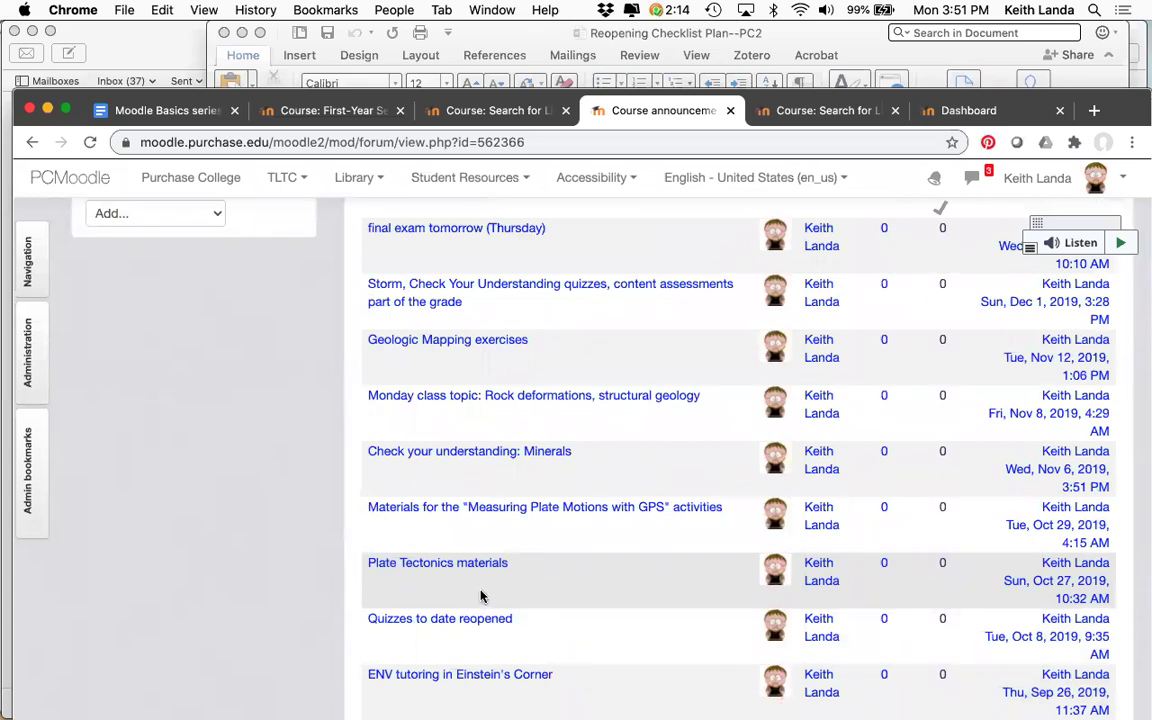
{"action": "scroll", "coordinate": [480, 596], "scroll_direction": "up", "scroll_amount": 5}
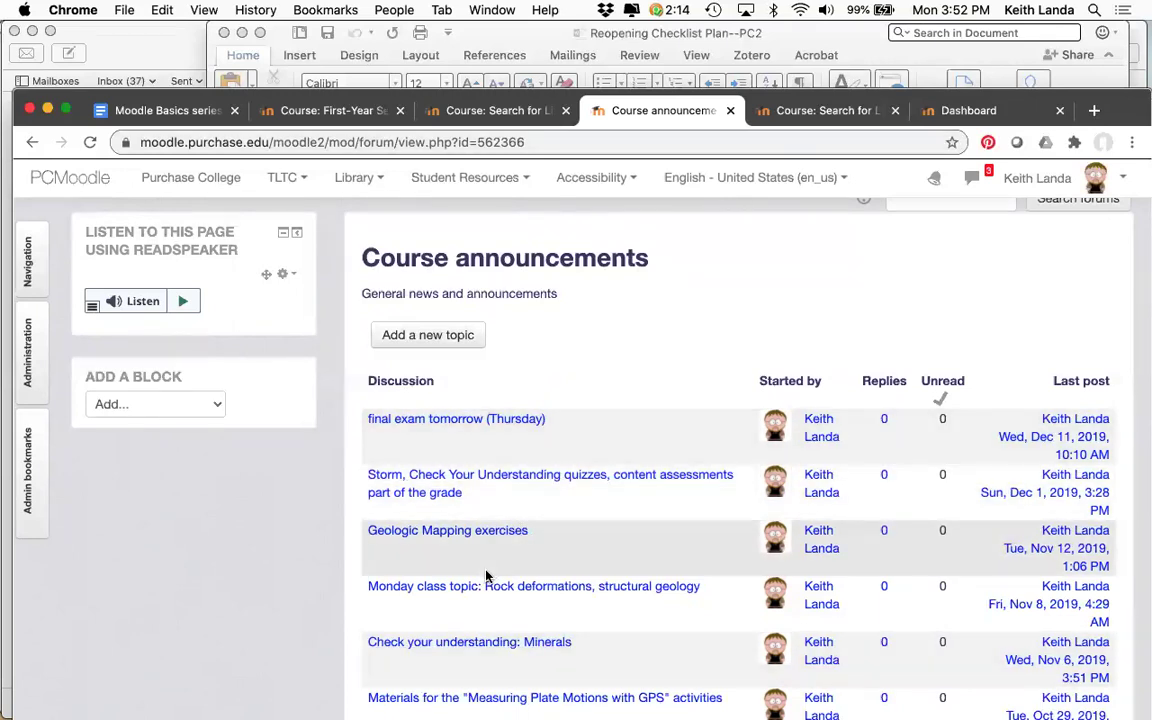
- Add a Course announcements block to the Search for Life in Universe / Fall 2020 course page
{"action": "left_click", "coordinate": [818, 110]}
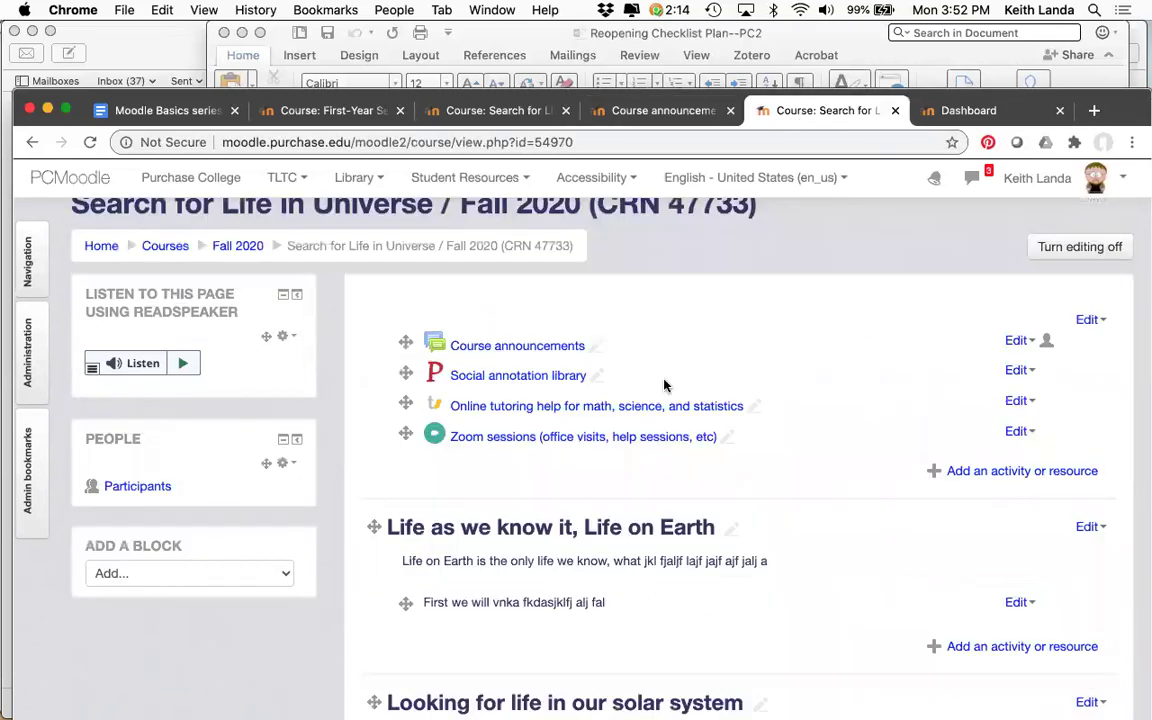
{"action": "left_click", "coordinate": [177, 575]}
{"action": "scroll", "coordinate": [177, 577], "scroll_direction": "down", "scroll_amount": 1}
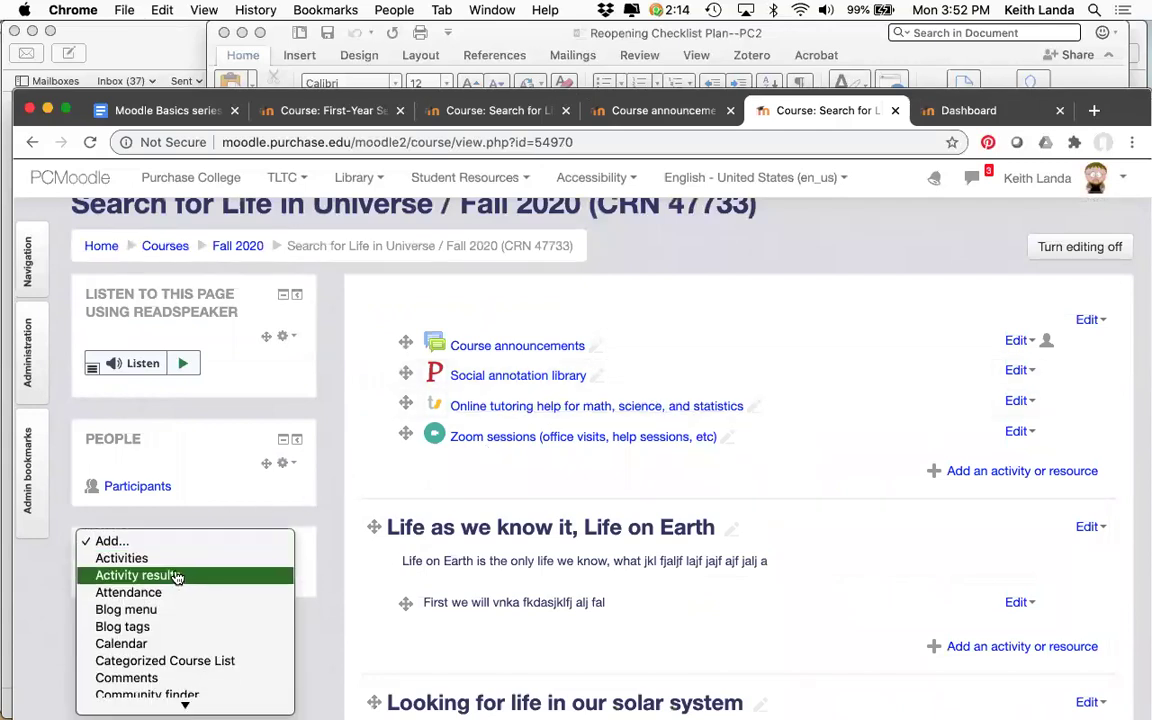
{"action": "scroll", "coordinate": [177, 577], "scroll_direction": "down", "scroll_amount": 3}
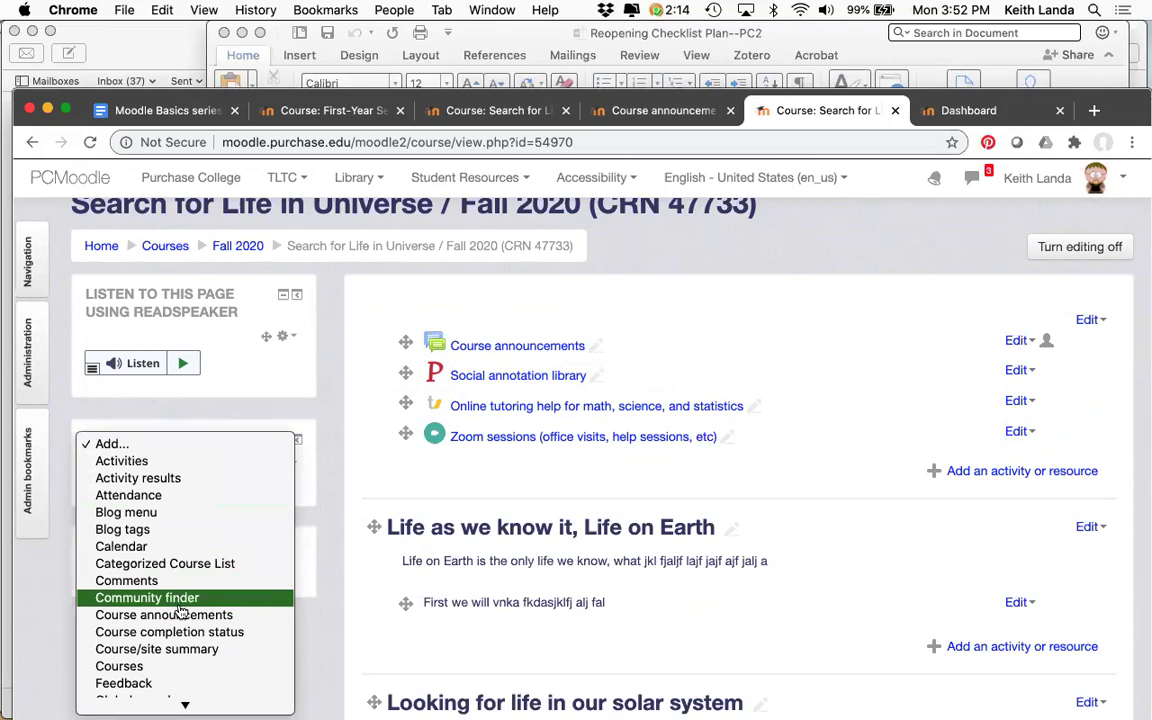
{"action": "left_click", "coordinate": [180, 615]}
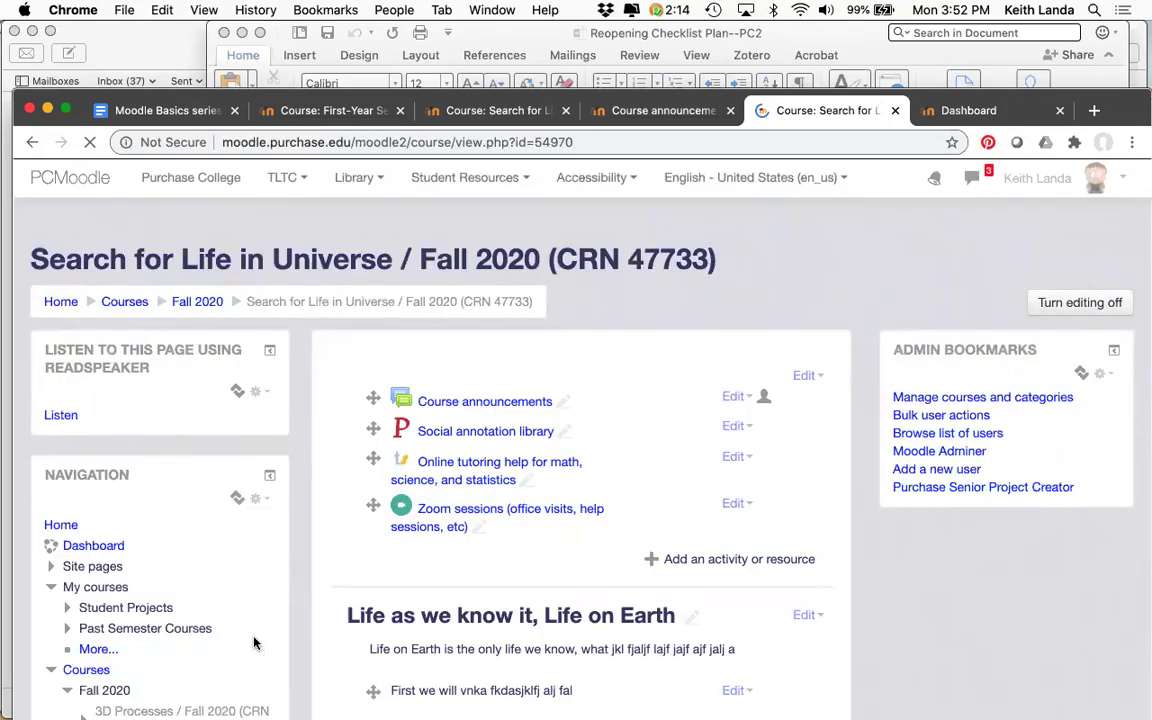
{"action": "scroll", "coordinate": [257, 643], "scroll_direction": "down", "scroll_amount": 5}
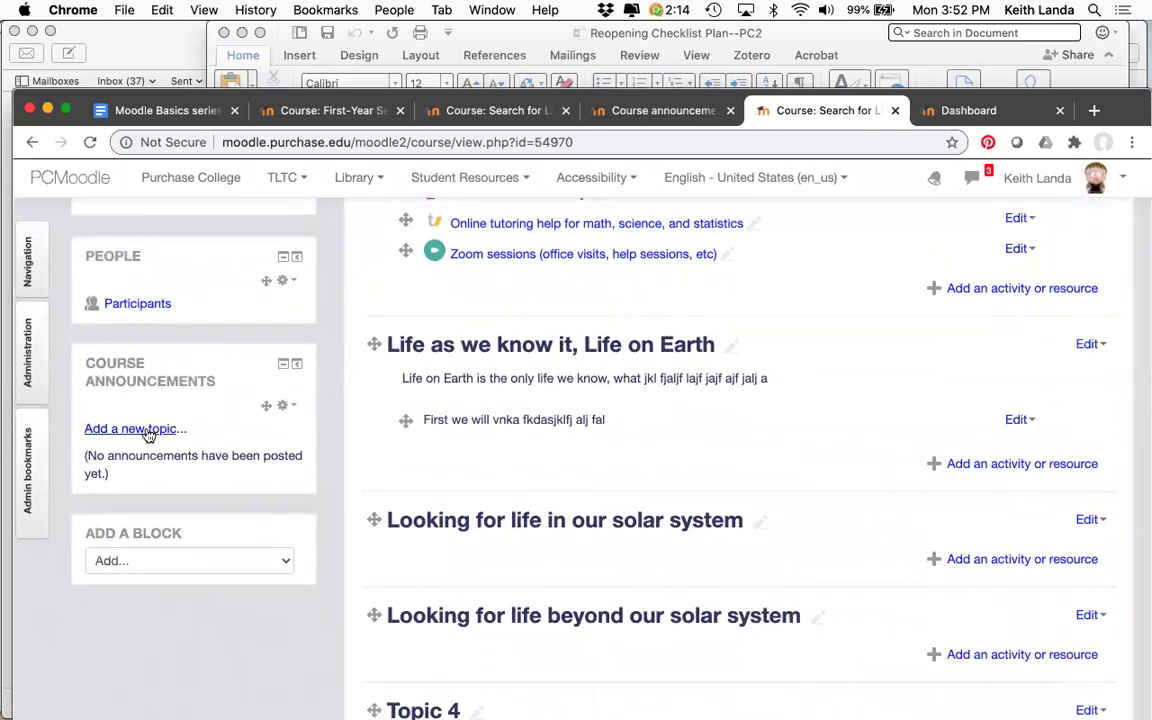
{"action": "scroll", "coordinate": [540, 330], "scroll_direction": "up", "scroll_amount": 2}
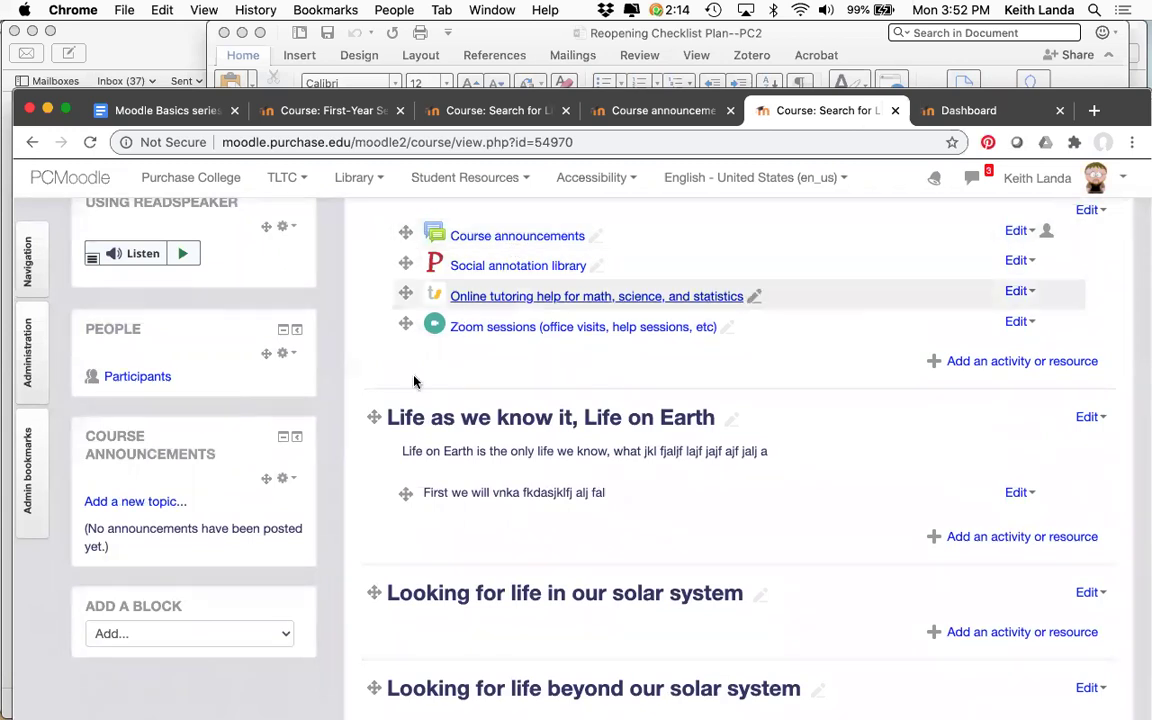
- Start a new topic from the Course announcements block with the subject "Welcome to the course"
{"action": "left_click", "coordinate": [150, 503]}
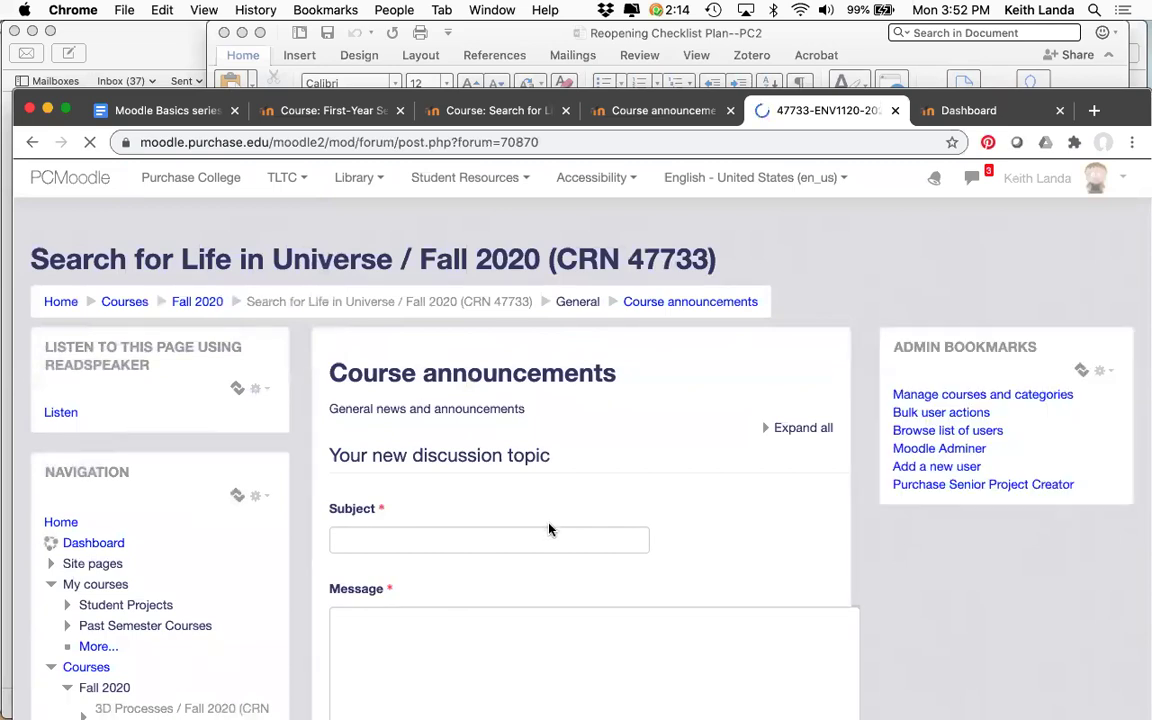
{"action": "left_click", "coordinate": [547, 538]}
{"action": "type", "text": "Wel"}
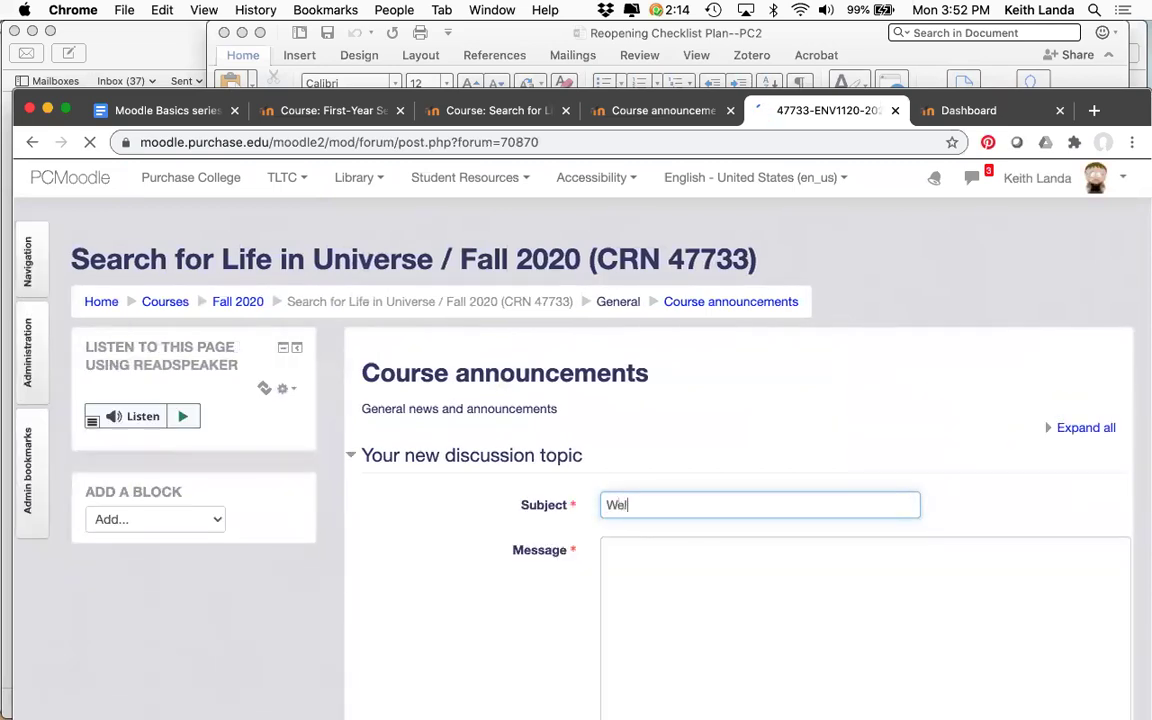
{"action": "type", "text": "come to the course"}
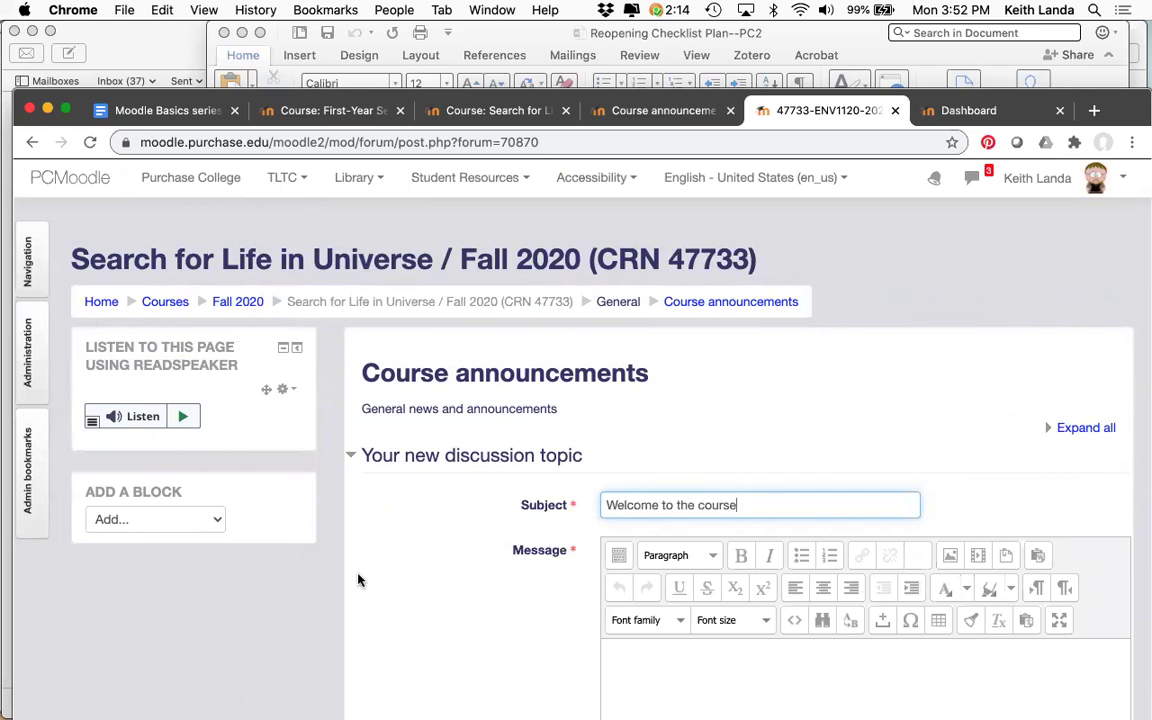
- Fill the announcement's message with the placeholder text "jgajflaj f jaj flaj ljalj la jljaslkj lkajlk jaklj lkjsalkj lajl aj;l"
{"action": "scroll", "coordinate": [340, 560], "scroll_direction": "down", "scroll_amount": 5}
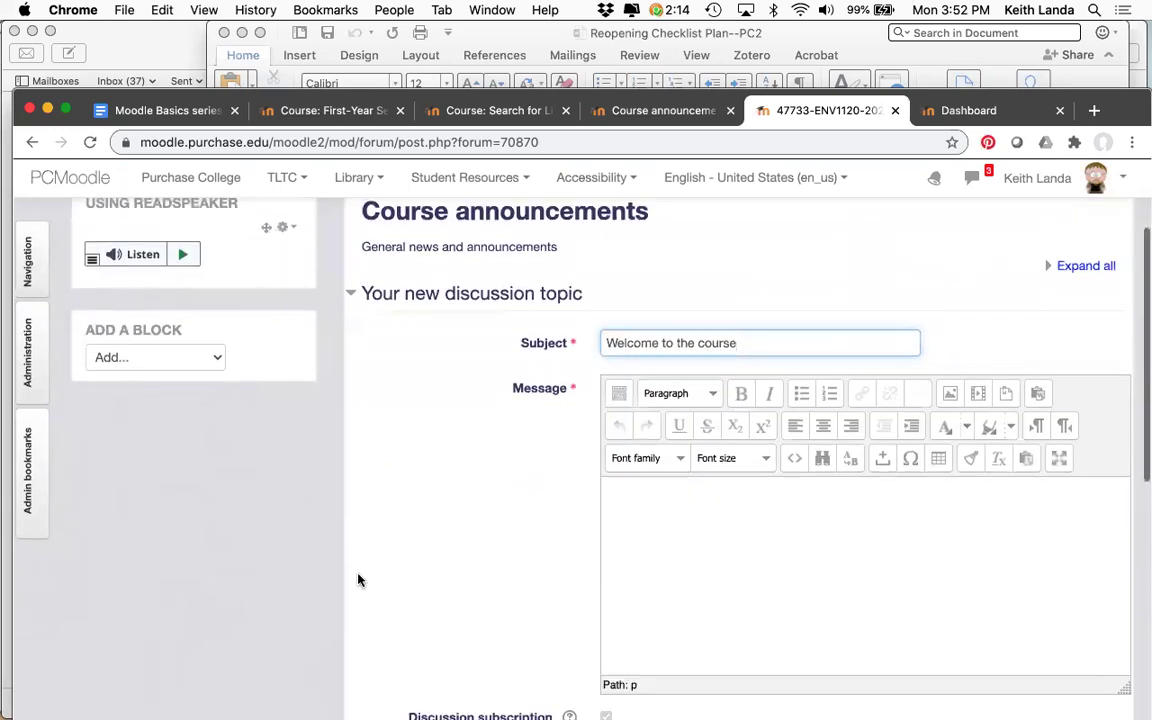
{"action": "left_click", "coordinate": [659, 501]}
{"action": "type", "text": "jg"}
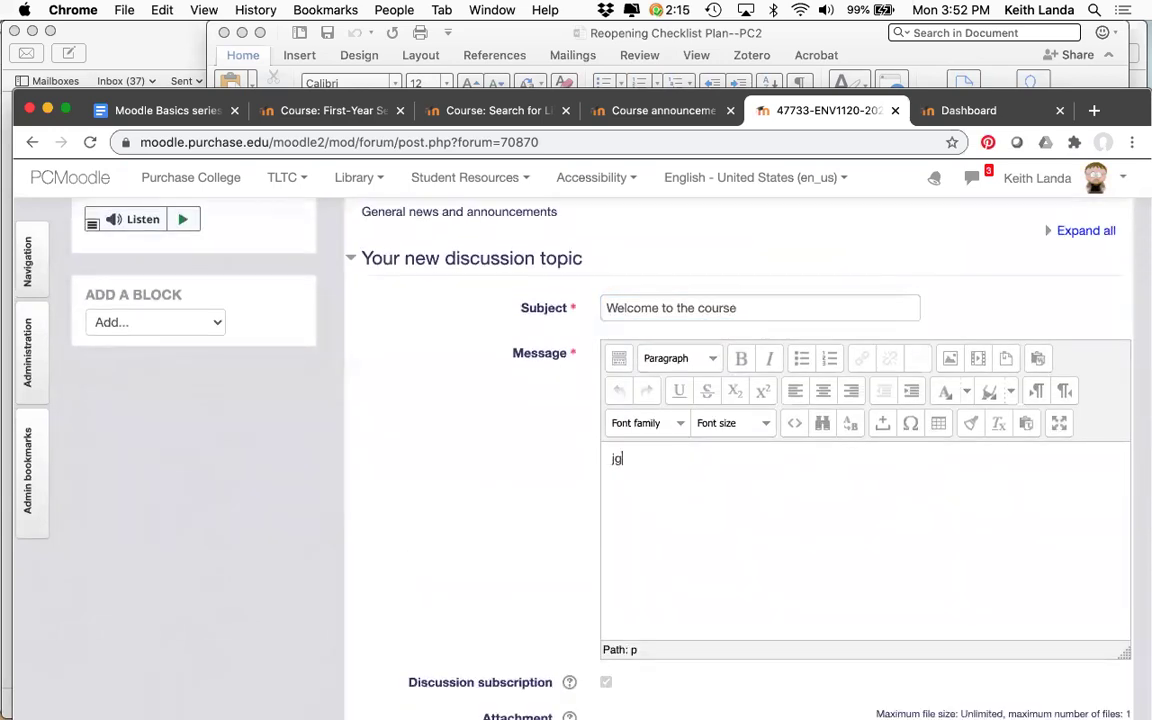
{"action": "type", "text": "ajflaj f jaj flaj ljalj la jljaslkj lkajlk jakl lkjsalkj lajl aj;l"}
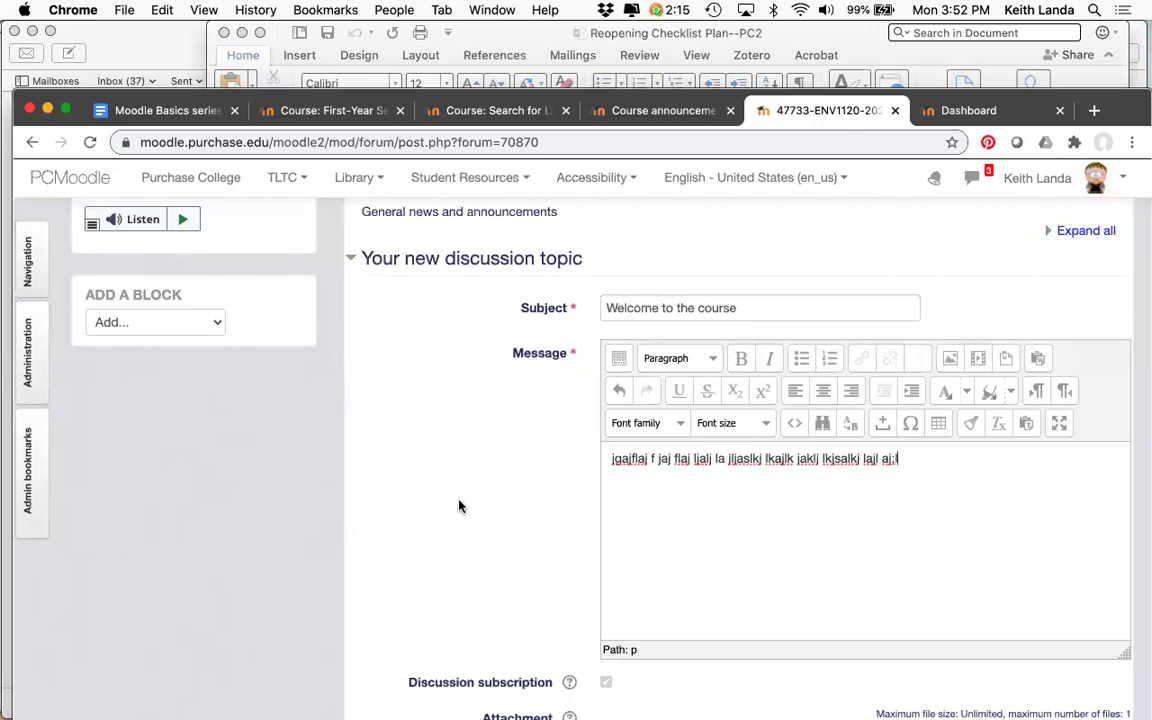
- Examine the announcement's attachment, pinning and no-delay notification options below the message
{"action": "scroll", "coordinate": [455, 500], "scroll_direction": "down", "scroll_amount": 1}
{"action": "scroll", "coordinate": [455, 500], "scroll_direction": "down", "scroll_amount": 3}
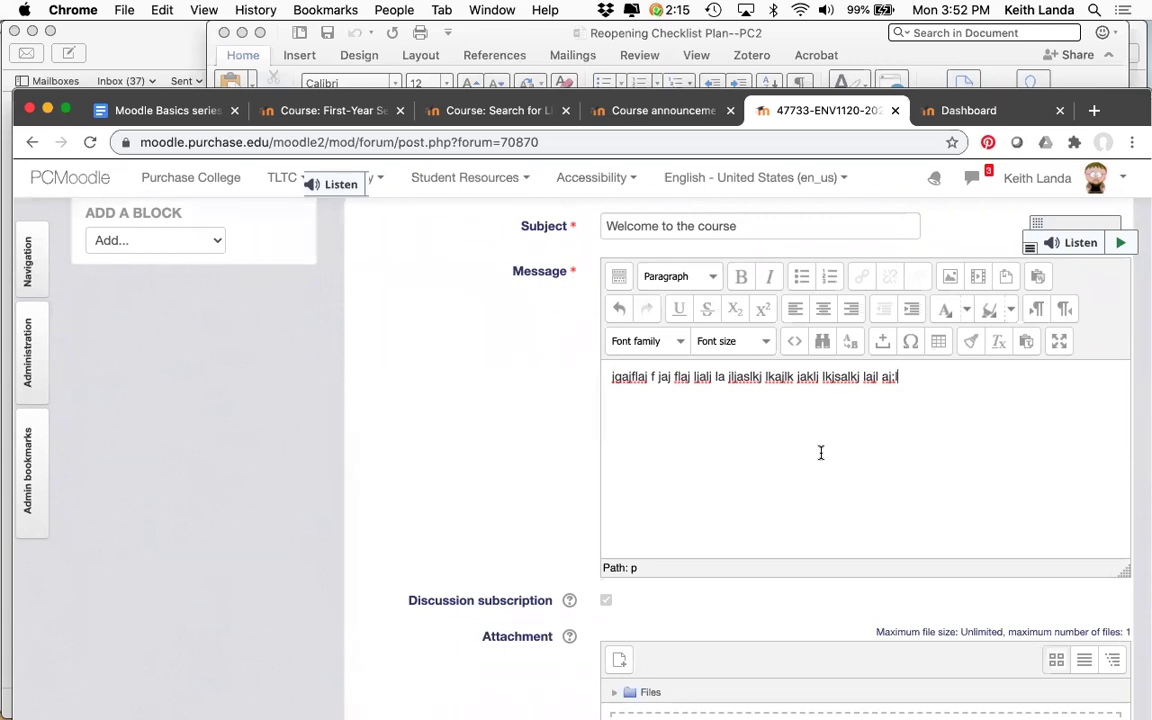
{"action": "scroll", "coordinate": [820, 453], "scroll_direction": "down", "scroll_amount": 5}
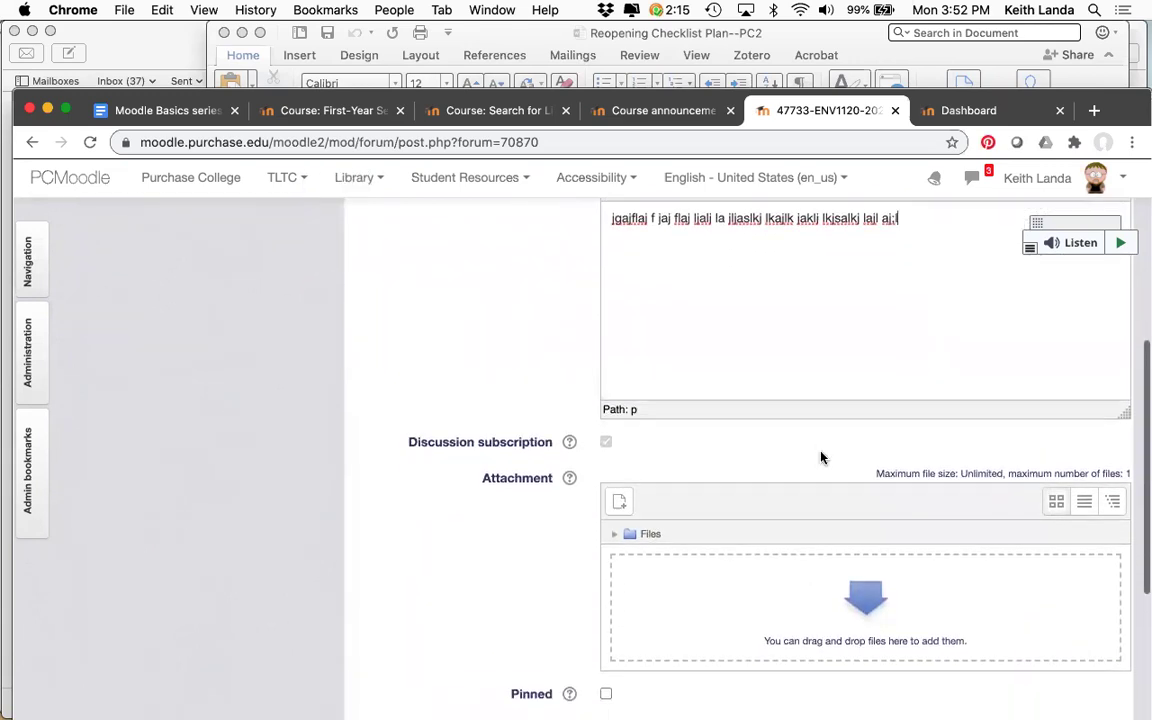
{"action": "scroll", "coordinate": [820, 457], "scroll_direction": "down", "scroll_amount": 3}
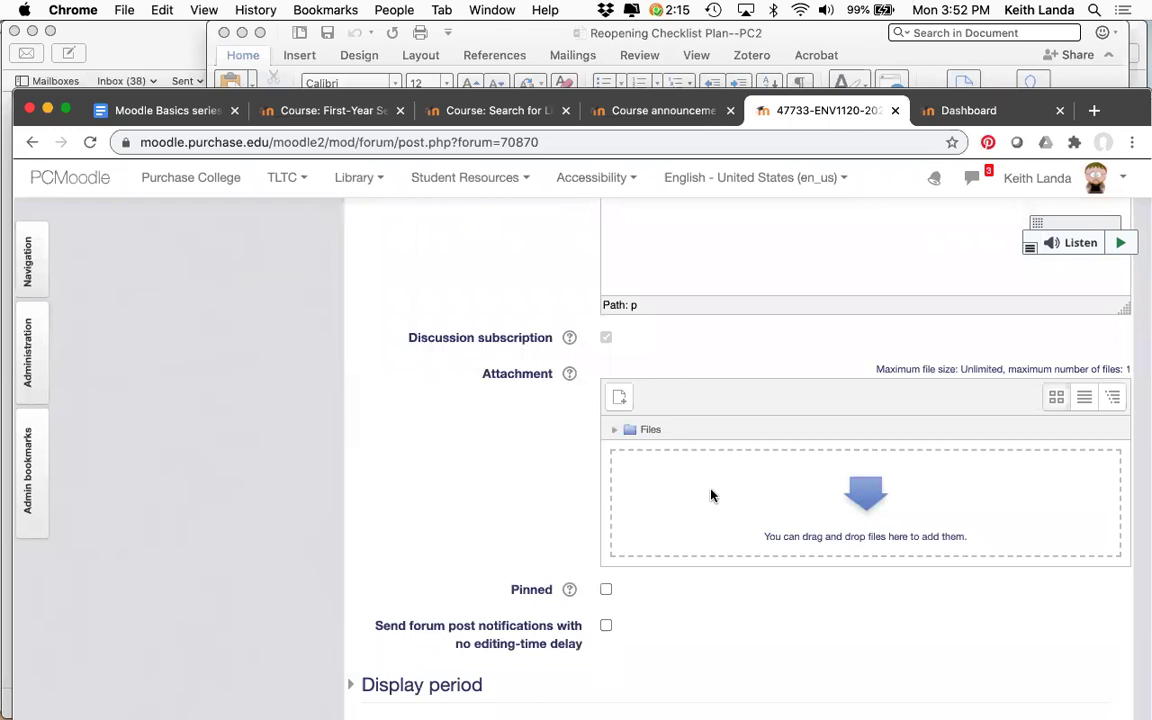
{"action": "scroll", "coordinate": [442, 517], "scroll_direction": "down", "scroll_amount": 3}
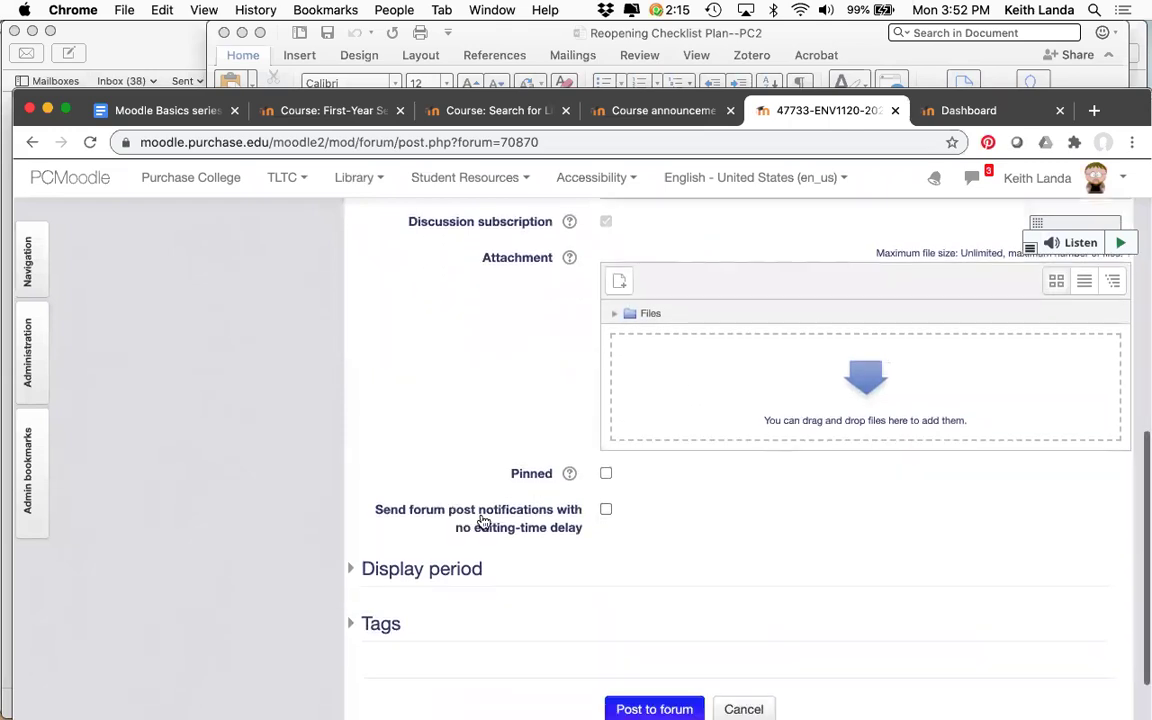
{"action": "left_click", "coordinate": [606, 510]}
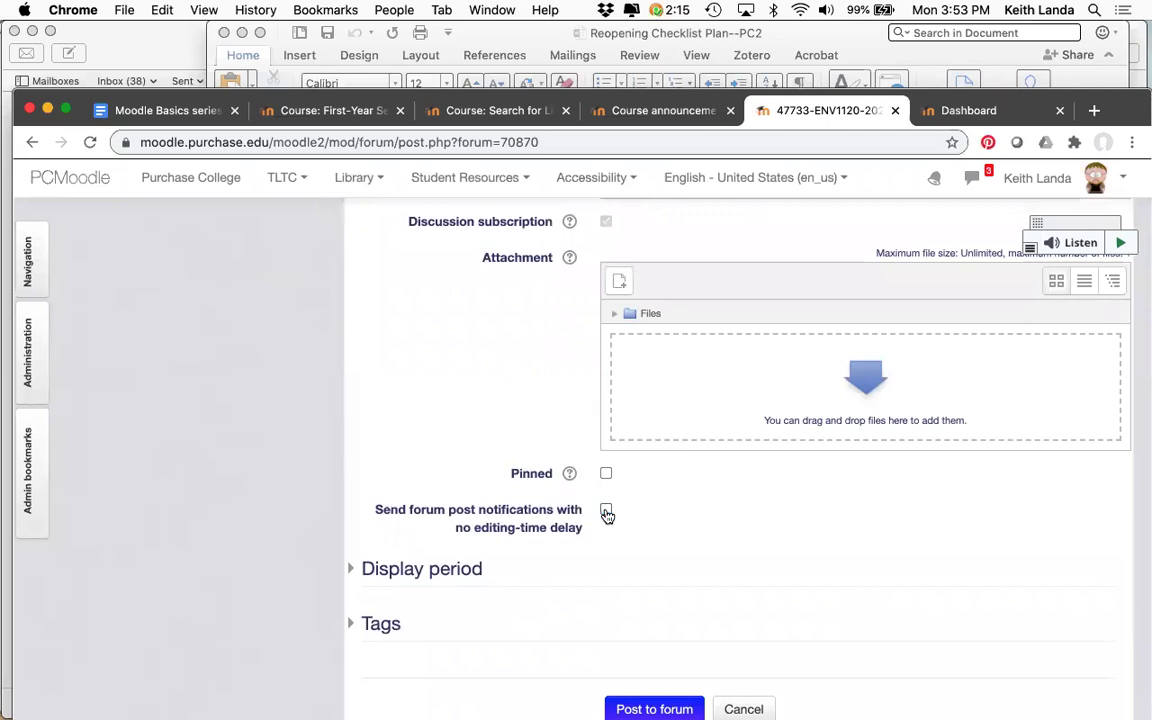
{"action": "scroll", "coordinate": [638, 525], "scroll_direction": "down", "scroll_amount": 4}
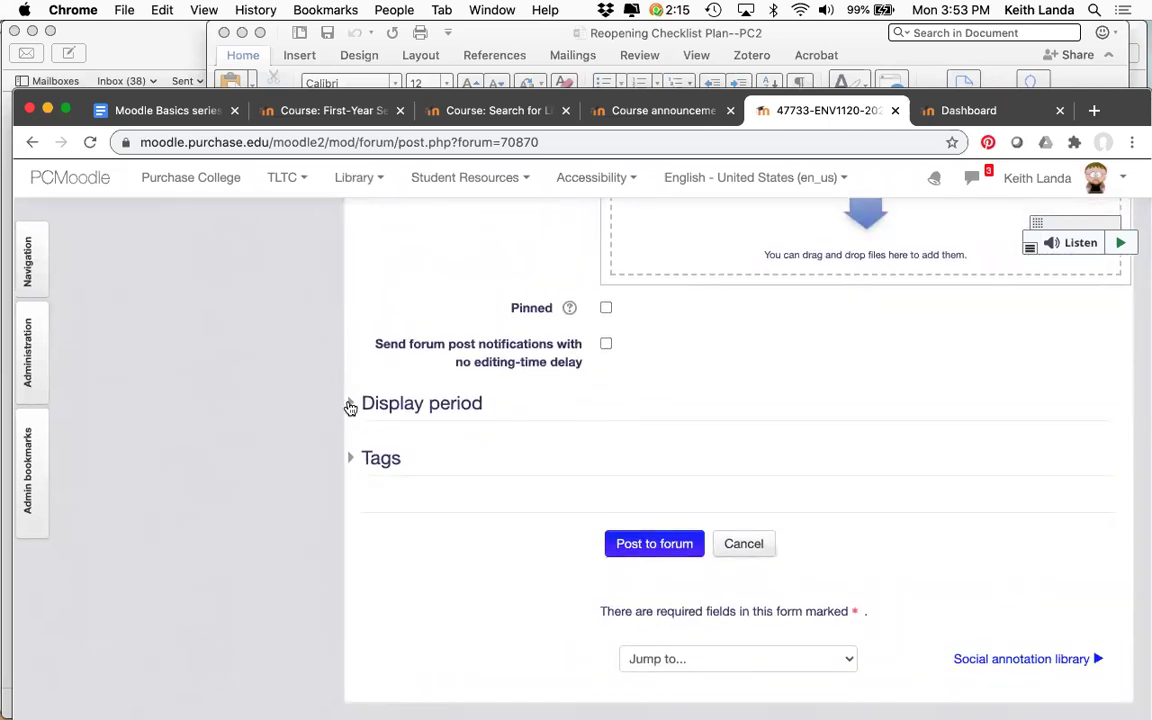
- Expand the announcement's Display period settings, enable the display start and set it to 31 August 2020
{"action": "left_click", "coordinate": [350, 405]}
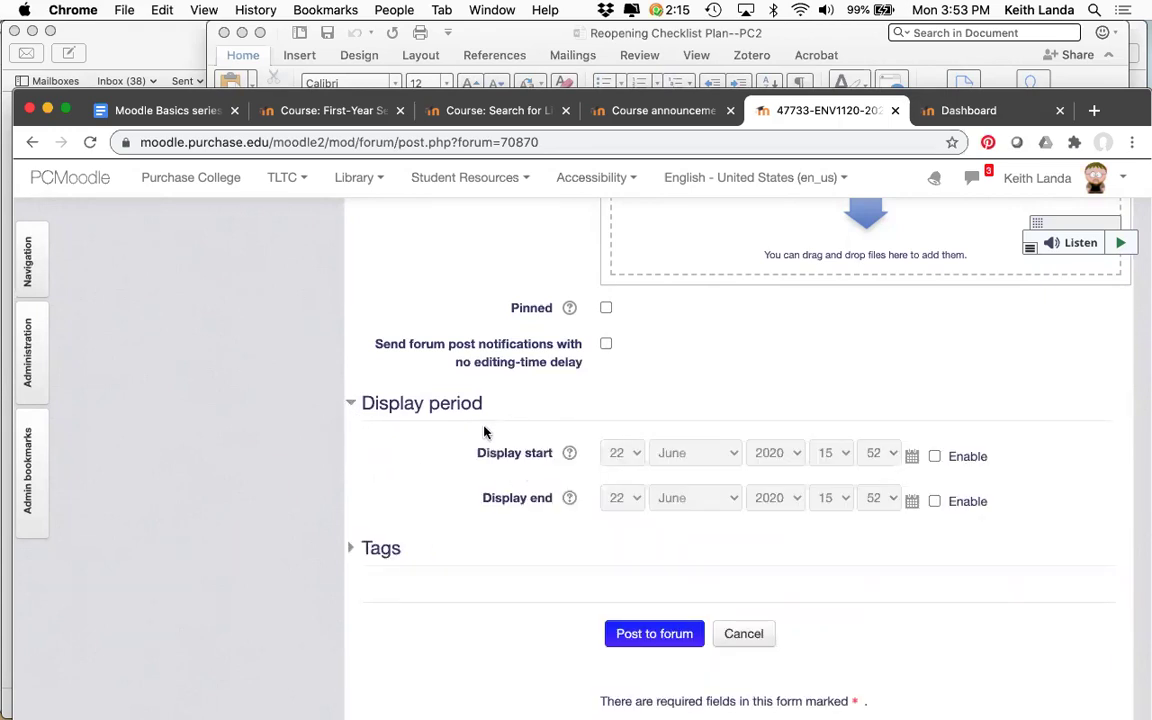
{"action": "scroll", "coordinate": [483, 432], "scroll_direction": "up", "scroll_amount": 1}
{"action": "scroll", "coordinate": [877, 427], "scroll_direction": "up", "scroll_amount": 10}
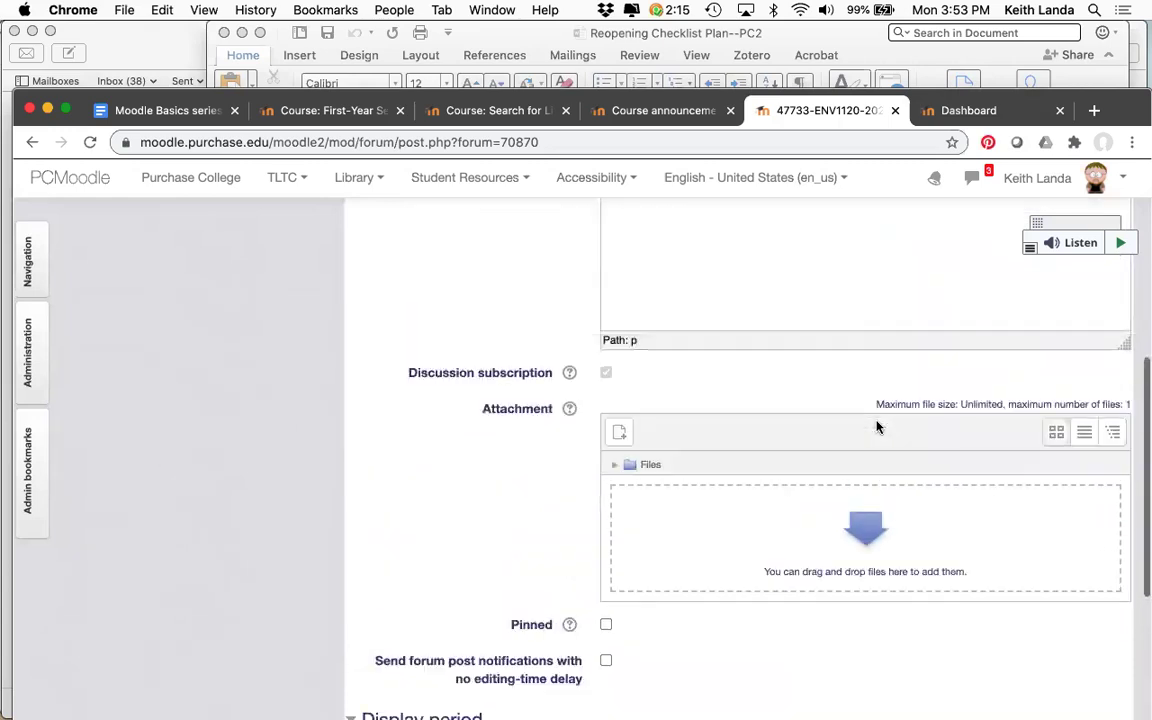
{"action": "scroll", "coordinate": [877, 427], "scroll_direction": "up", "scroll_amount": 2}
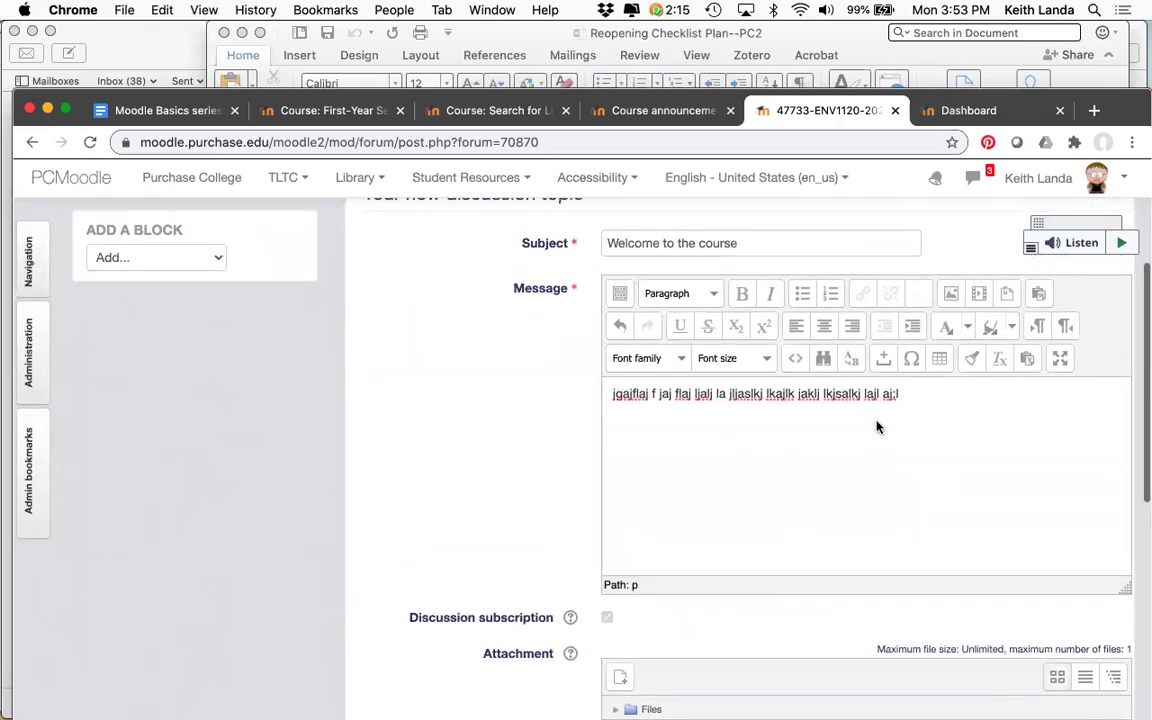
{"action": "scroll", "coordinate": [877, 427], "scroll_direction": "down", "scroll_amount": 4}
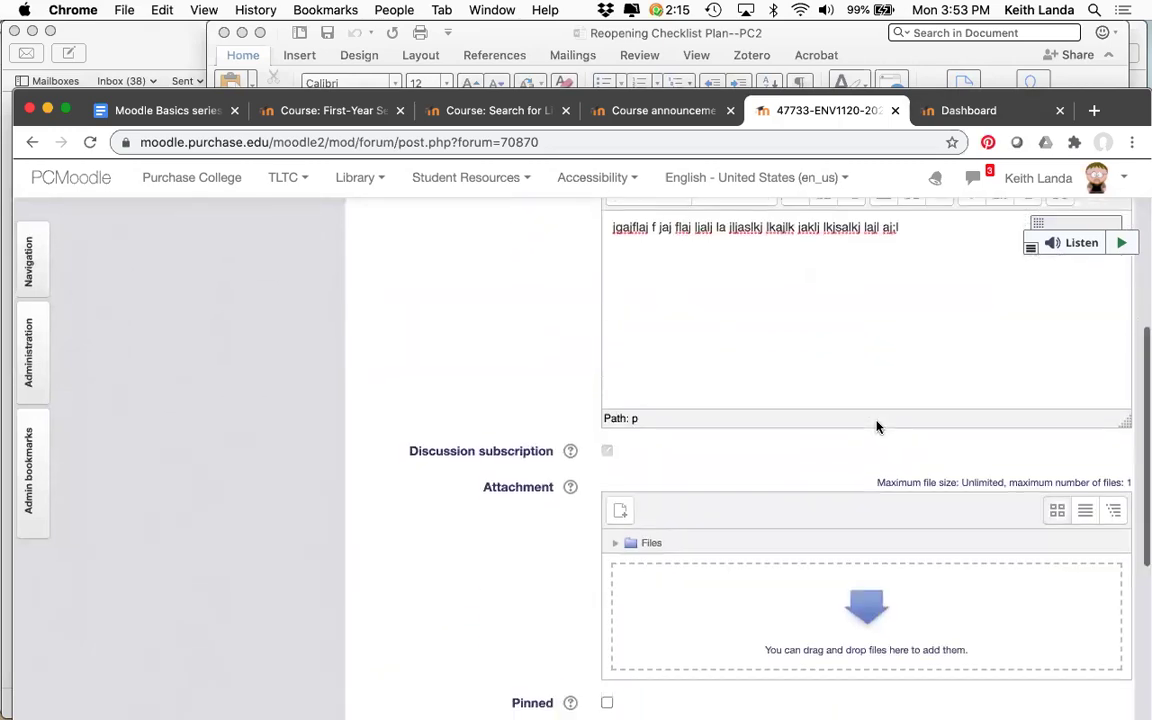
{"action": "scroll", "coordinate": [877, 427], "scroll_direction": "down", "scroll_amount": 7}
{"action": "scroll", "coordinate": [877, 427], "scroll_direction": "down", "scroll_amount": 1}
{"action": "left_click", "coordinate": [935, 540]}
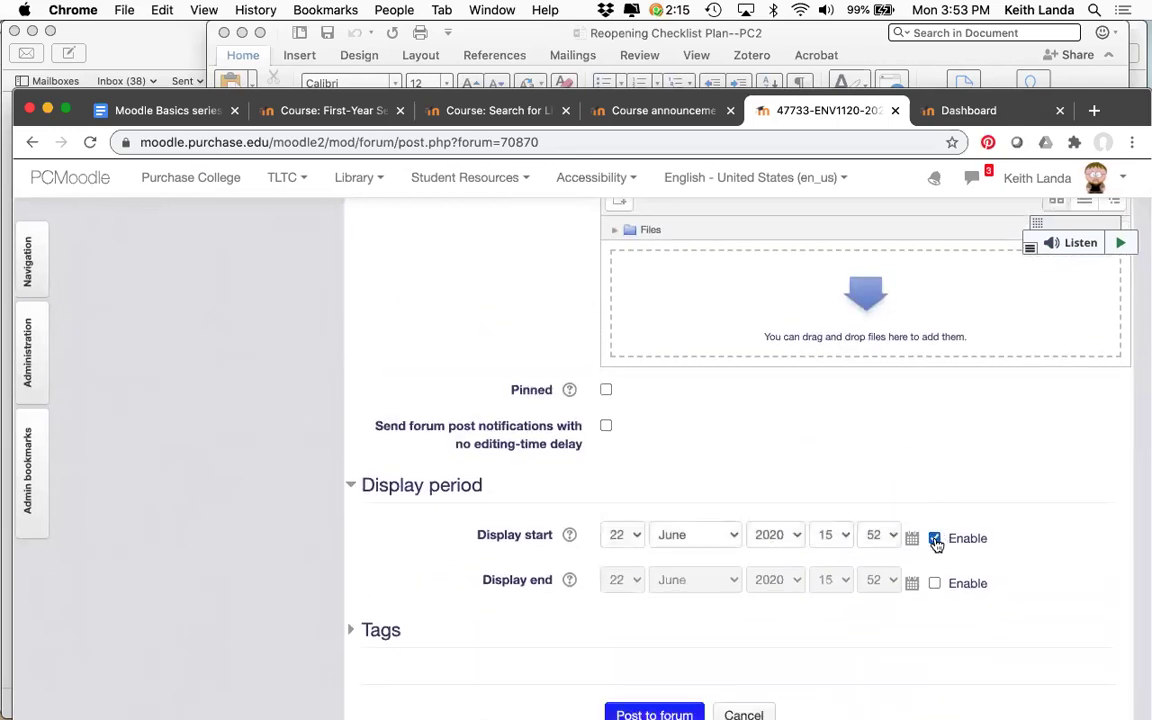
{"action": "left_click", "coordinate": [698, 536]}
{"action": "left_click", "coordinate": [694, 574]}
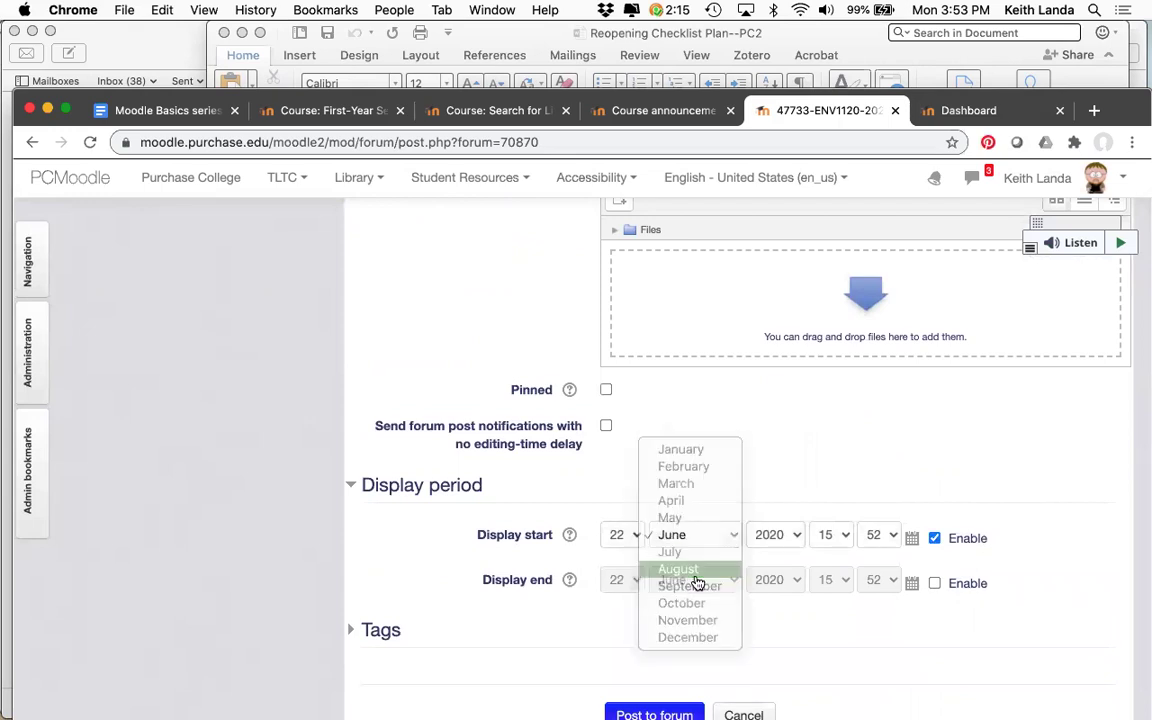
{"action": "left_click", "coordinate": [911, 537]}
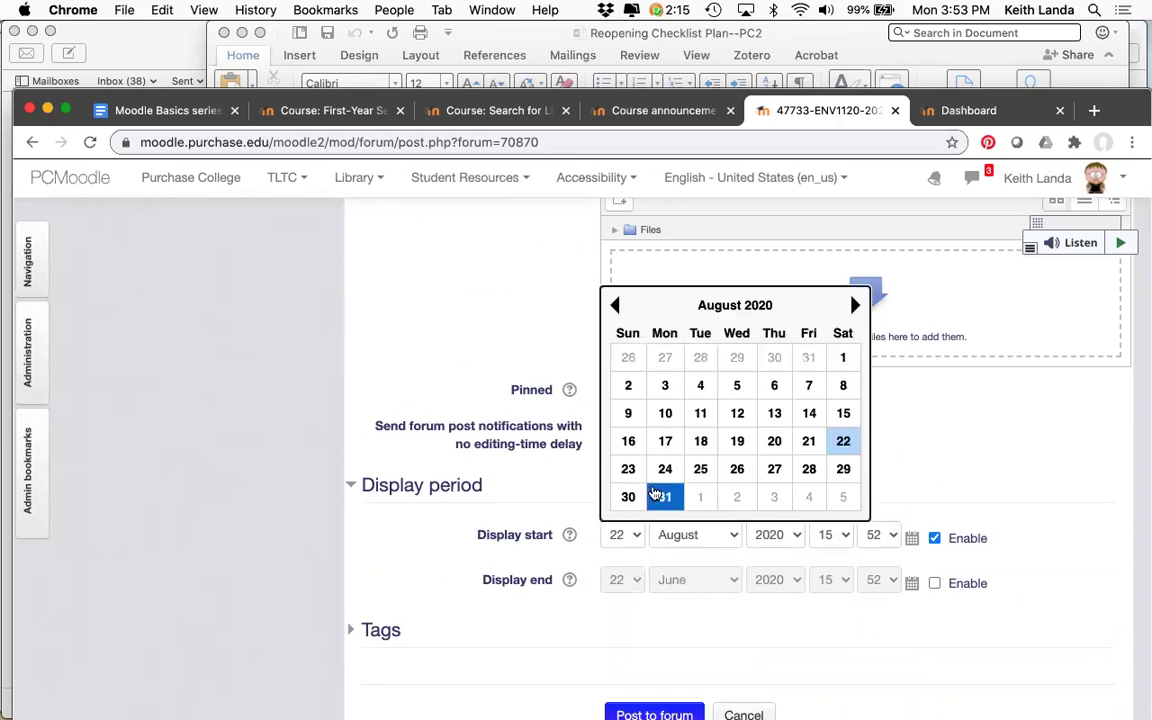
{"action": "left_click", "coordinate": [660, 497]}
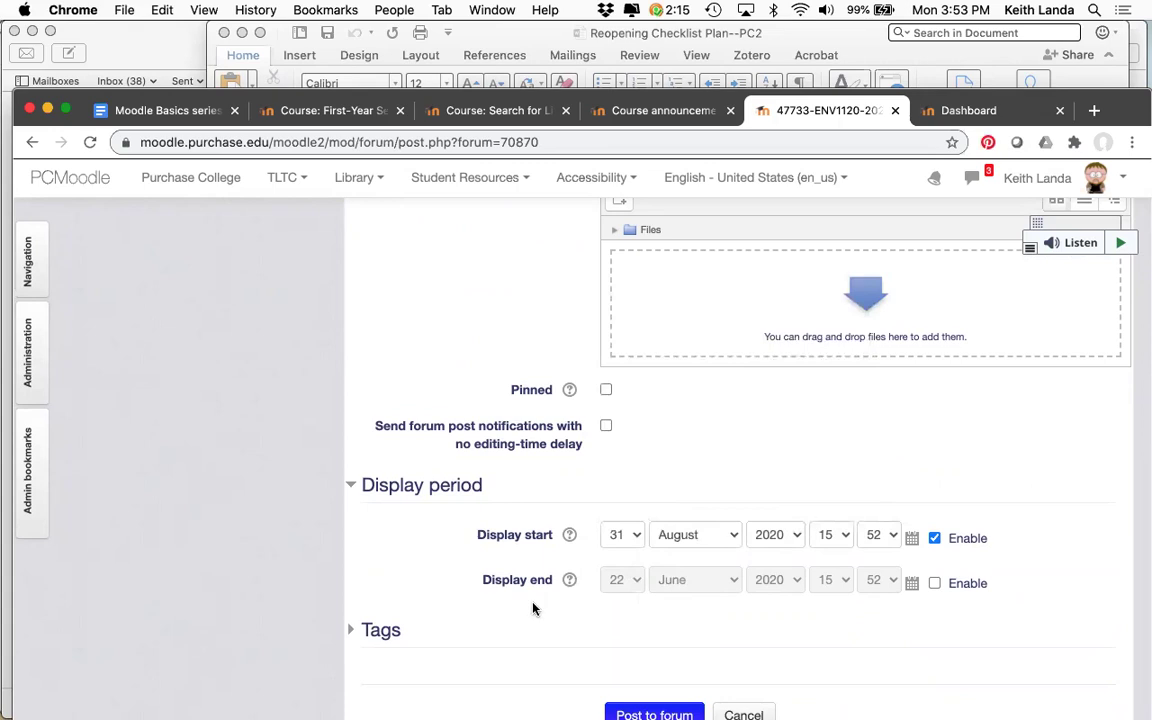
{"action": "scroll", "coordinate": [535, 608], "scroll_direction": "down", "scroll_amount": 3}
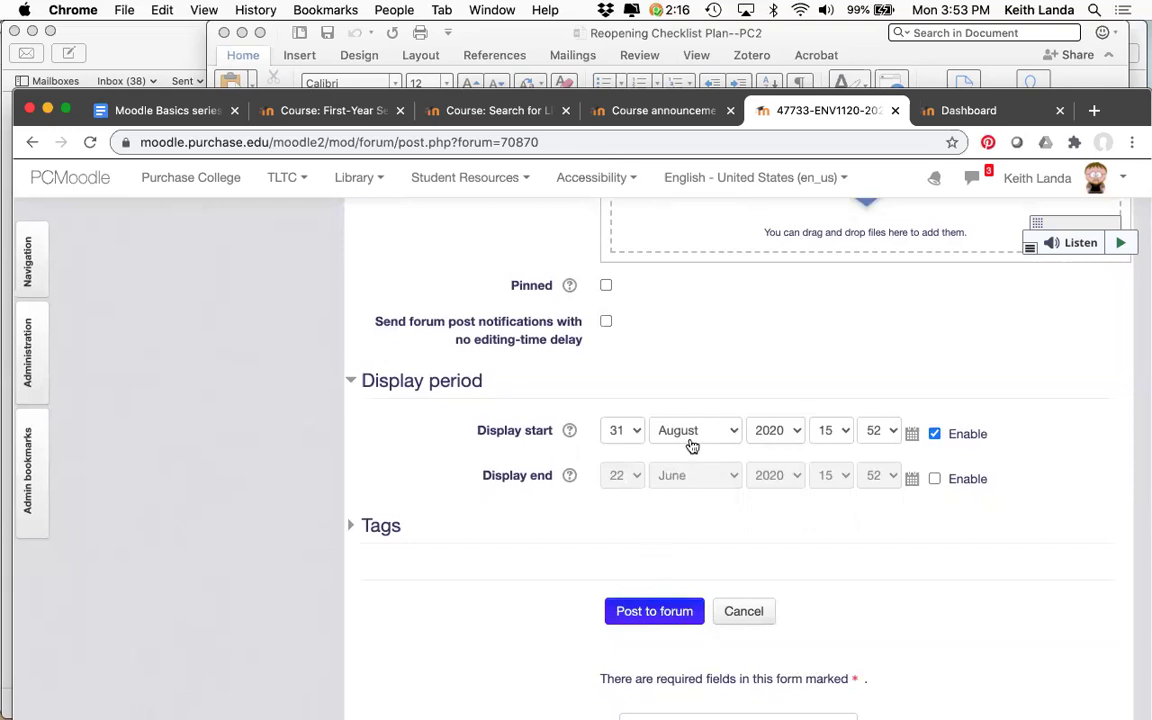
- Review the drafted welcome announcement from its subject and message down to its display period and posting options
{"action": "scroll", "coordinate": [690, 463], "scroll_direction": "up", "scroll_amount": 8}
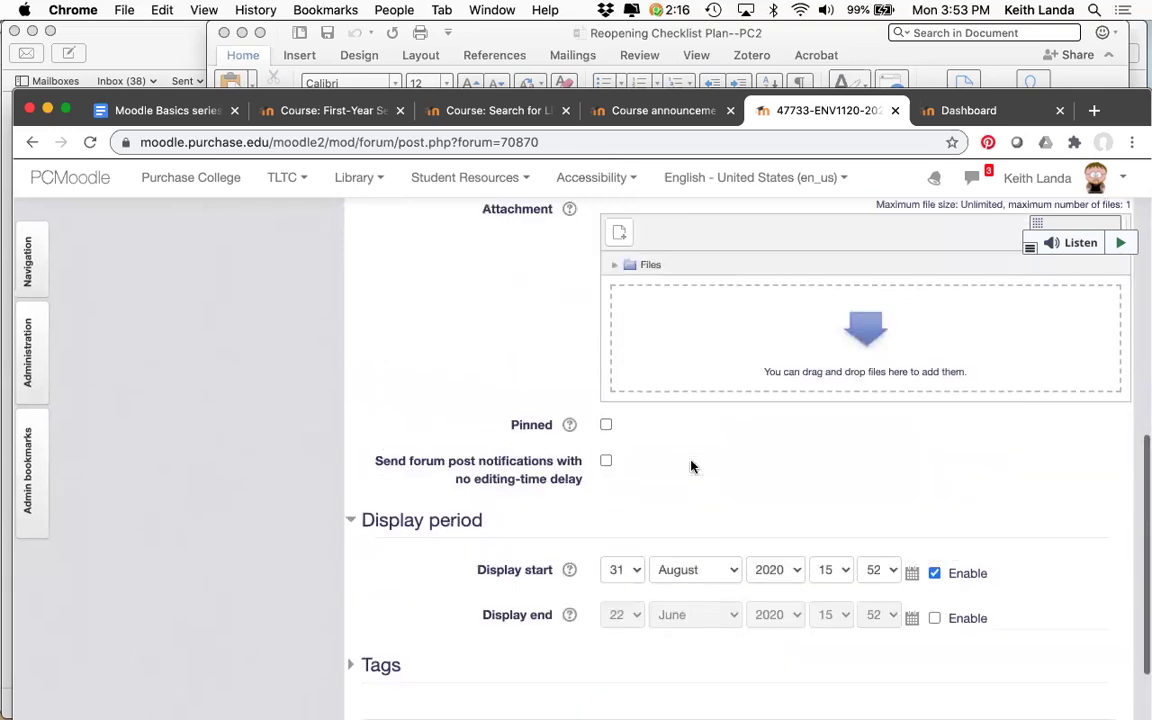
{"action": "scroll", "coordinate": [698, 548], "scroll_direction": "up", "scroll_amount": 5}
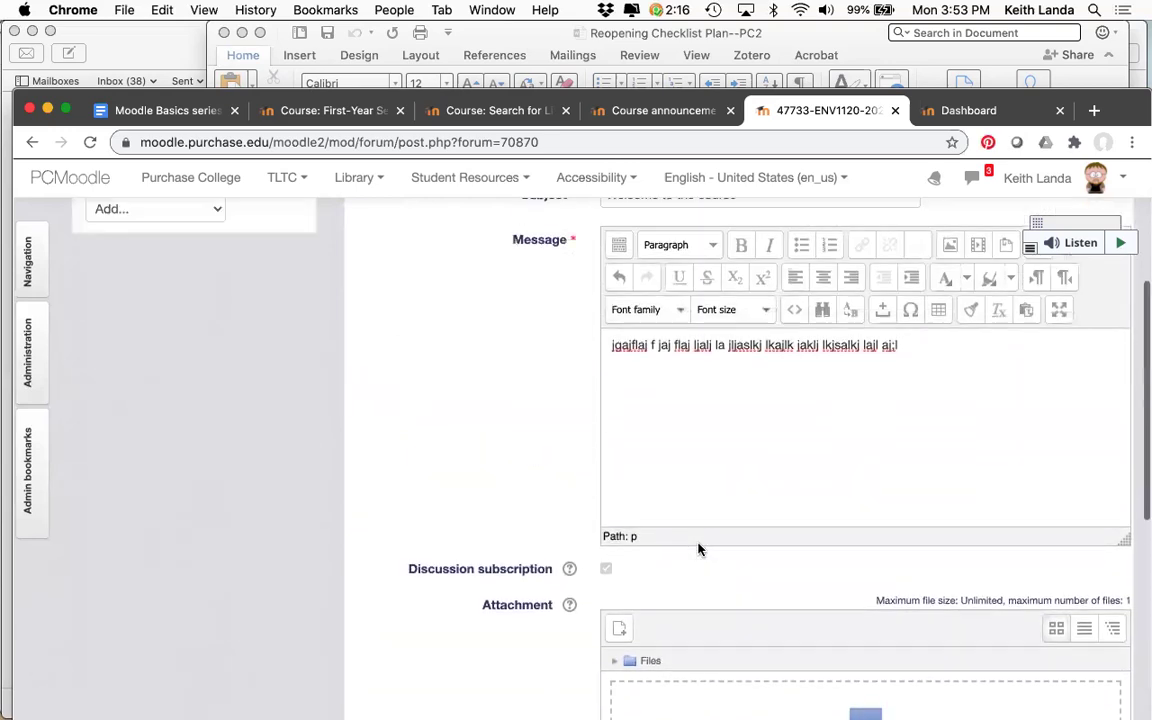
{"action": "scroll", "coordinate": [698, 544], "scroll_direction": "up", "scroll_amount": 2}
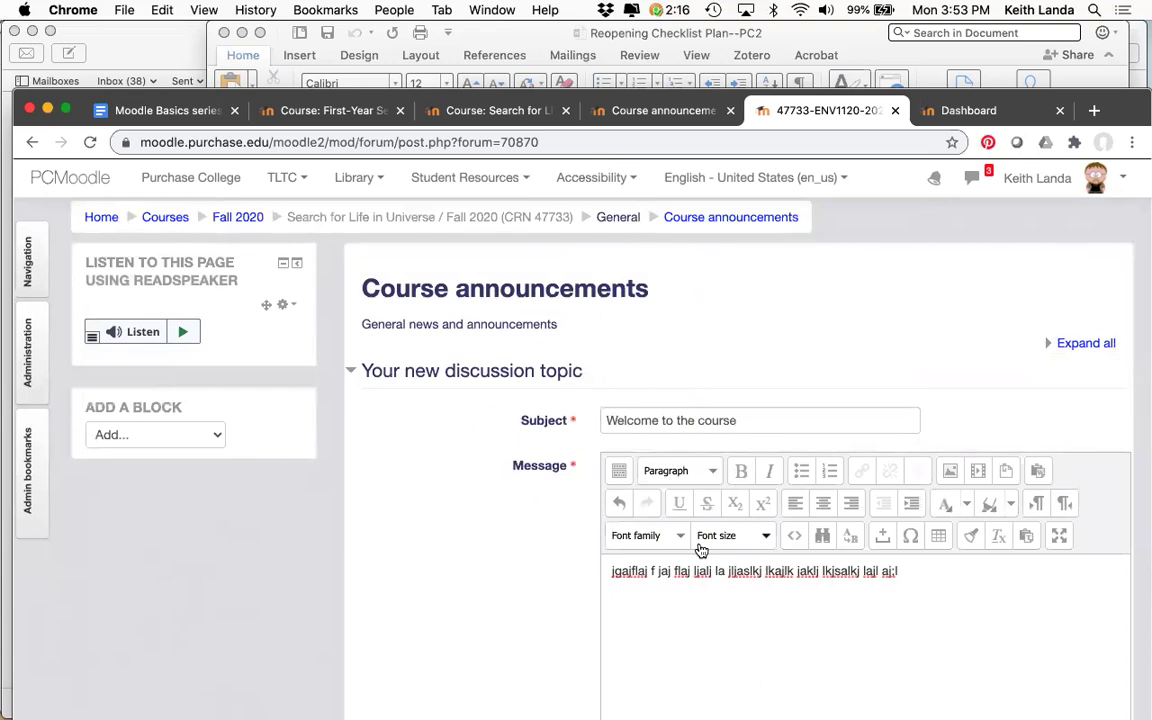
{"action": "scroll", "coordinate": [701, 550], "scroll_direction": "down", "scroll_amount": 10}
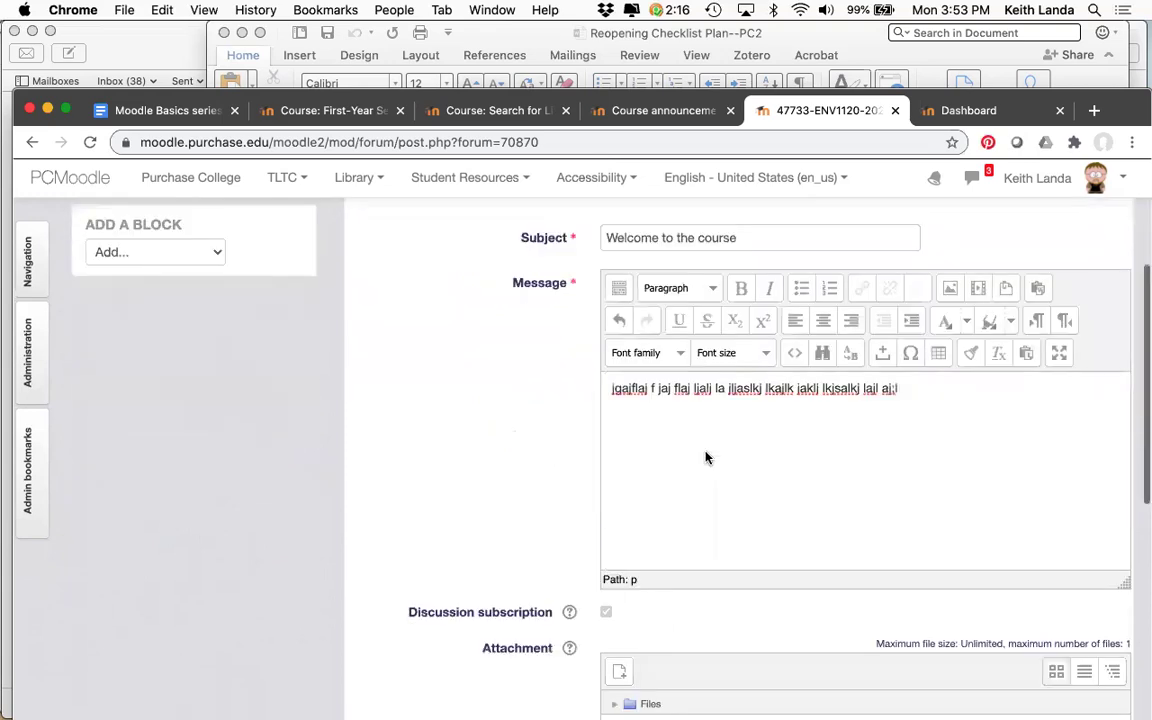
{"action": "scroll", "coordinate": [705, 458], "scroll_direction": "down", "scroll_amount": 7}
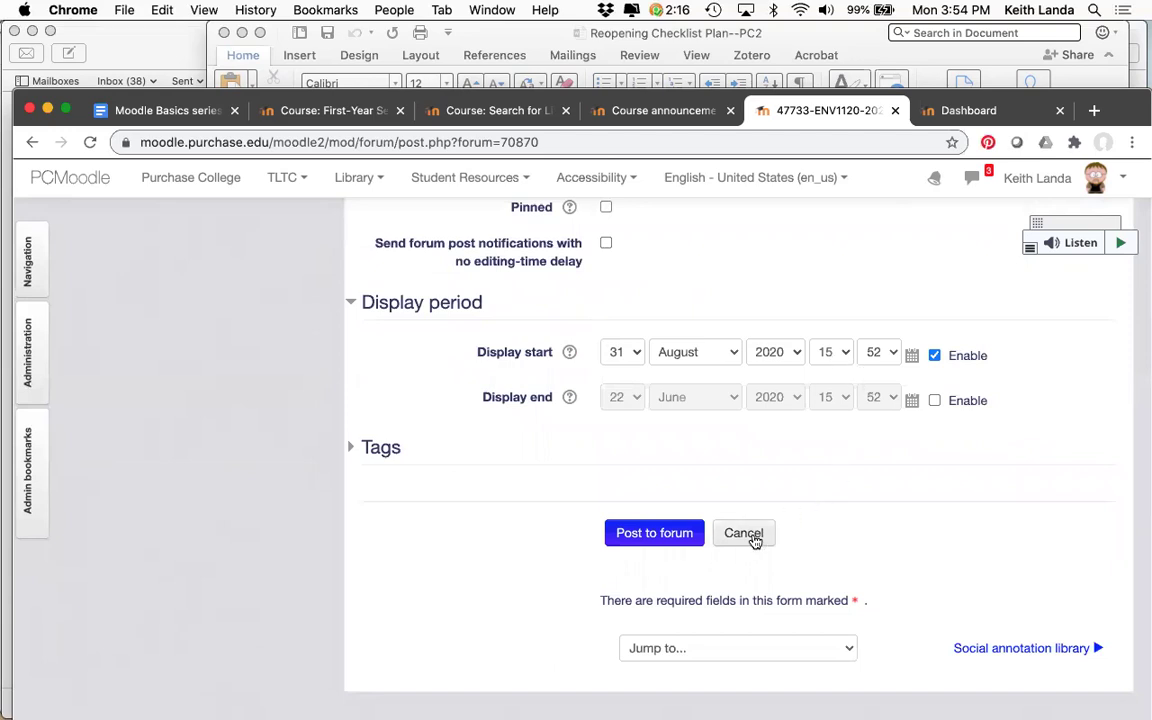
{"action": "scroll", "coordinate": [755, 540], "scroll_direction": "up", "scroll_amount": 10}
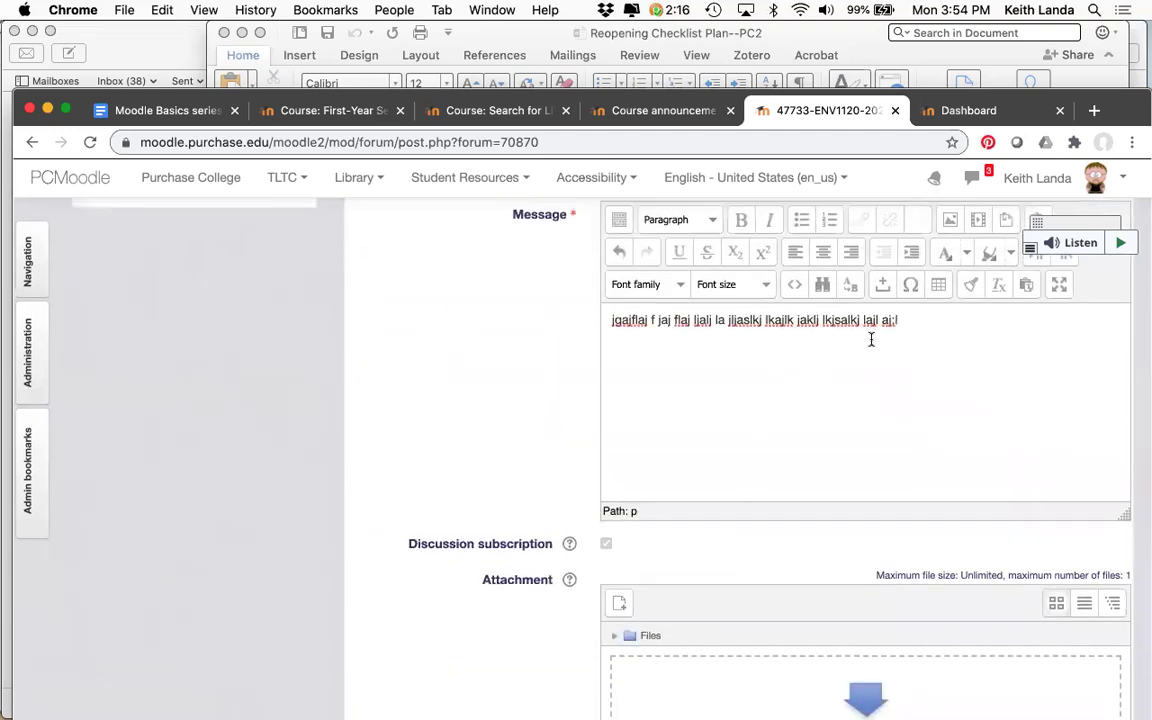
{"action": "scroll", "coordinate": [889, 341], "scroll_direction": "down", "scroll_amount": 10}
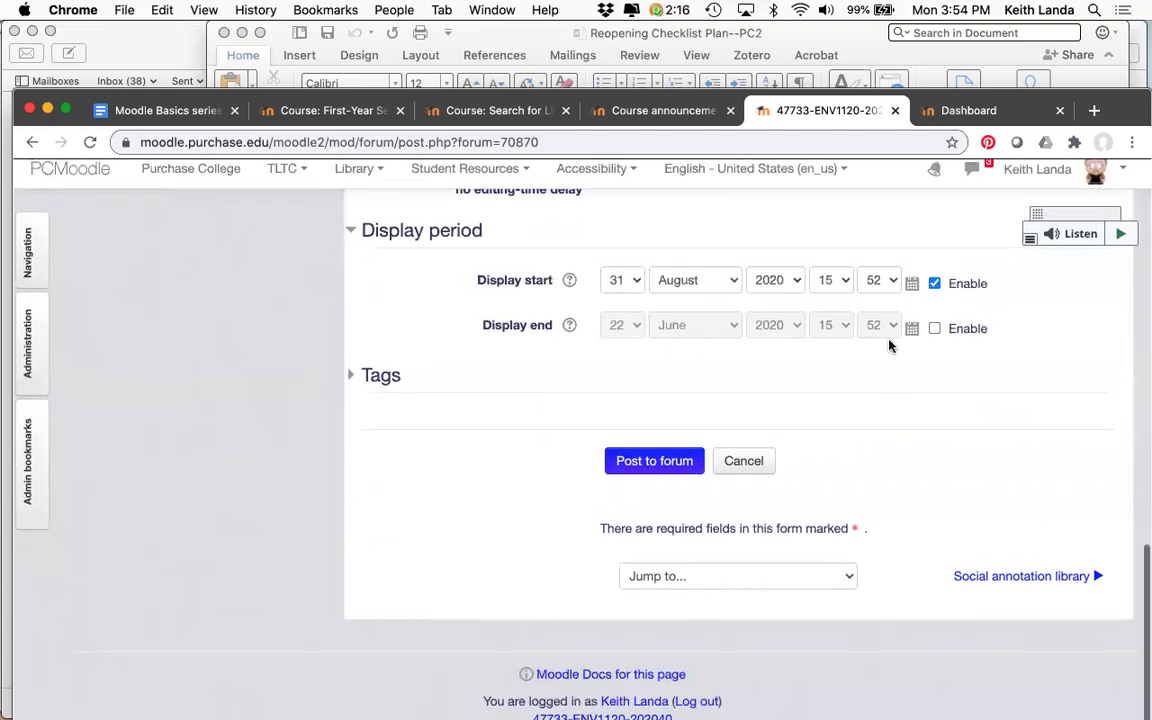
- Cancel the welcome announcement without posting it and return to the Search for Life in Universe course page
{"action": "left_click", "coordinate": [746, 472]}
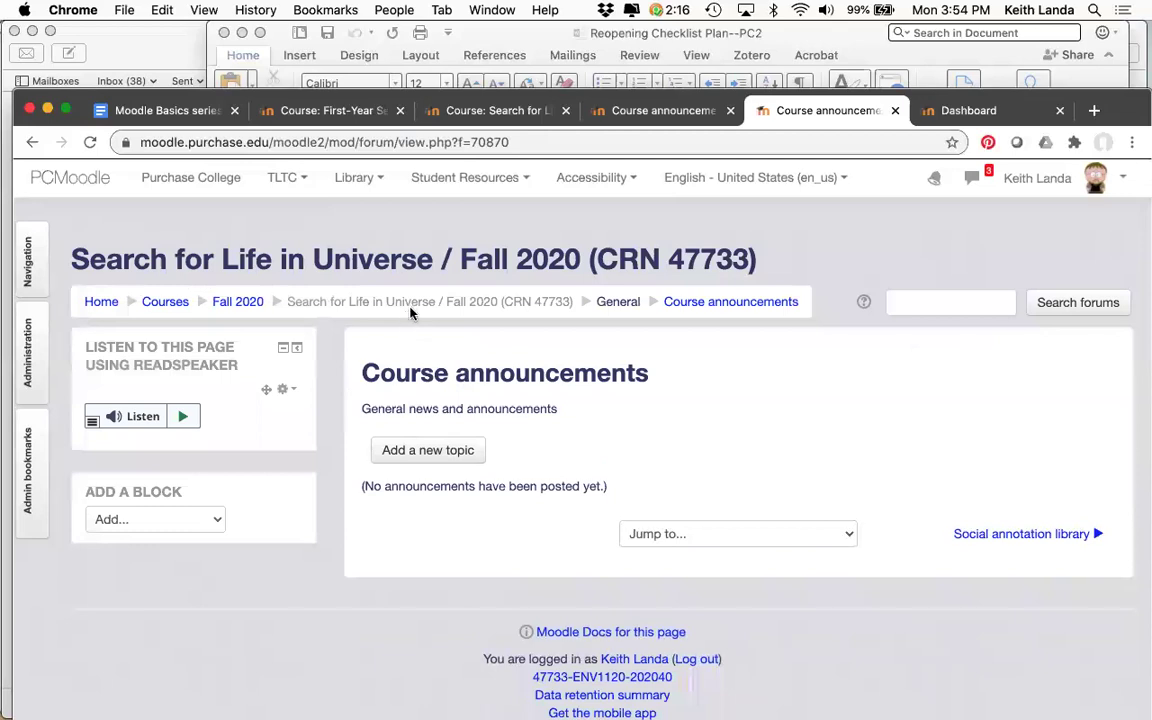
{"action": "left_click", "coordinate": [420, 302]}
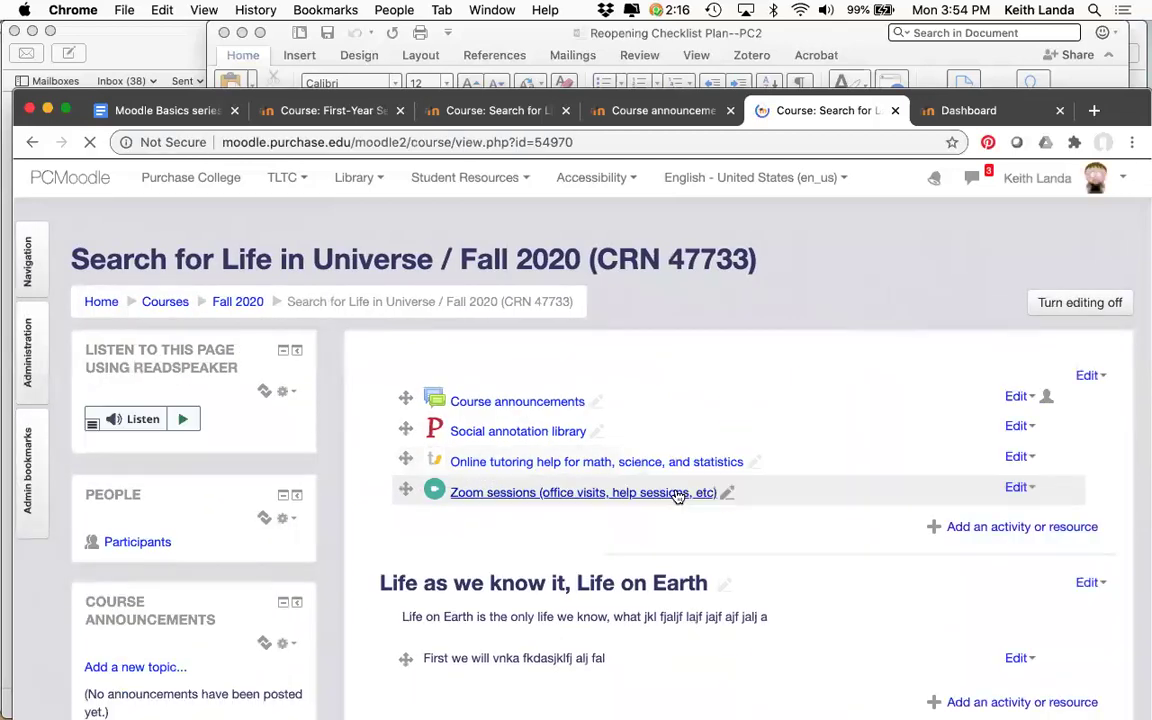
{"action": "scroll", "coordinate": [677, 497], "scroll_direction": "down", "scroll_amount": 2}
{"action": "scroll", "coordinate": [677, 497], "scroll_direction": "down", "scroll_amount": 3}
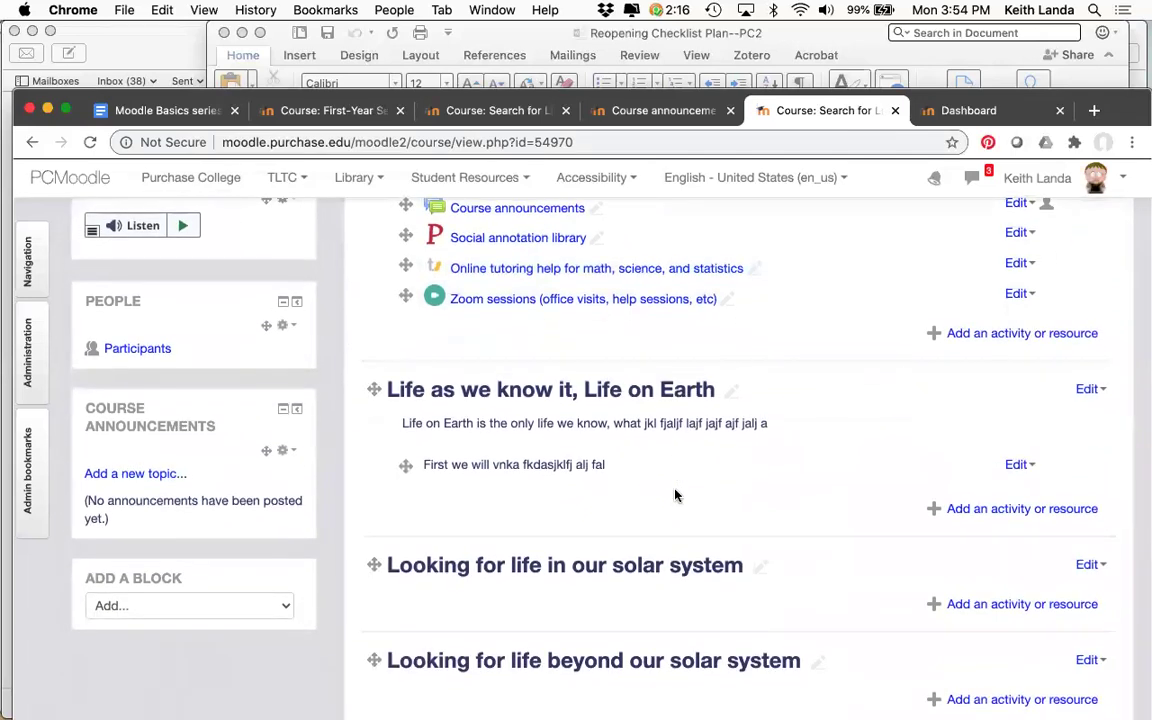
{"action": "scroll", "coordinate": [675, 495], "scroll_direction": "down", "scroll_amount": 1}
{"action": "scroll", "coordinate": [673, 493], "scroll_direction": "down", "scroll_amount": 1}
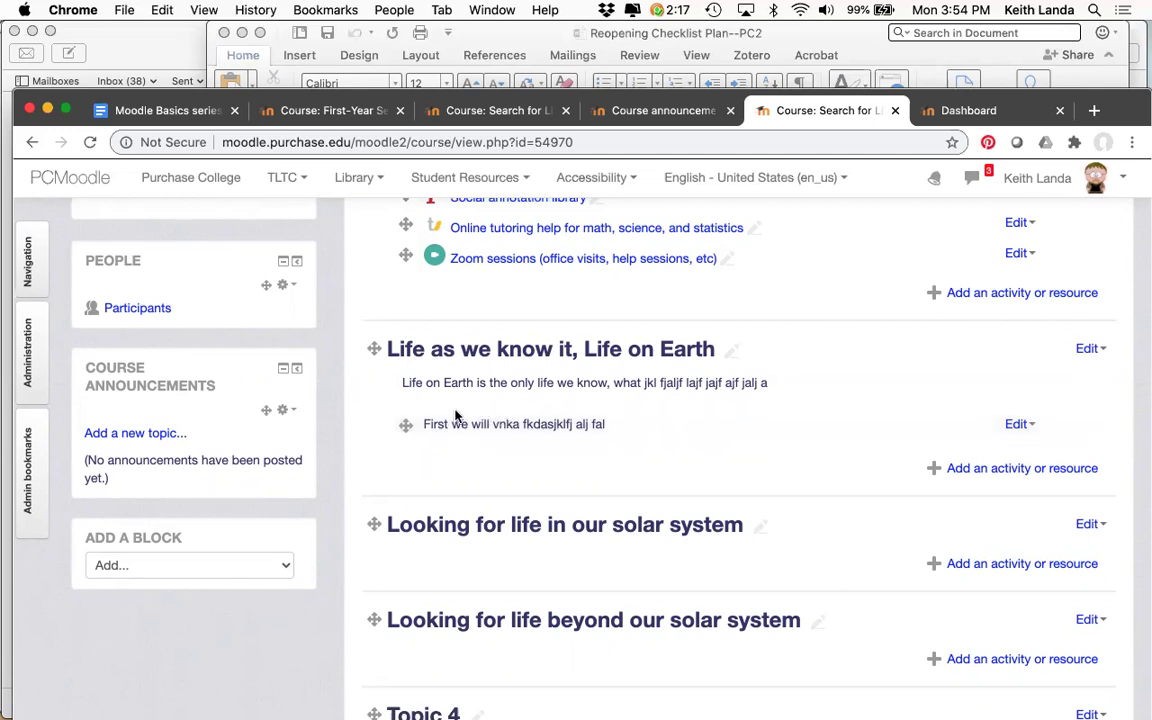
- View the Fall 2020 course's participants list and go back to the course page
{"action": "left_click", "coordinate": [148, 312]}
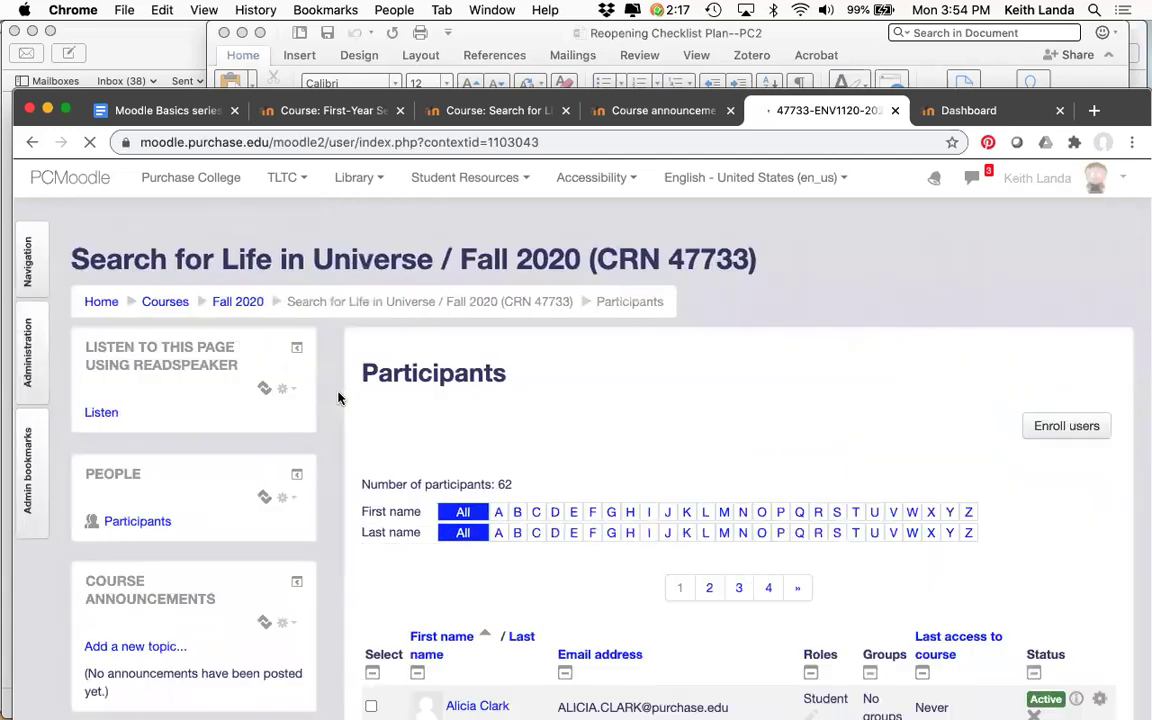
{"action": "scroll", "coordinate": [338, 398], "scroll_direction": "down", "scroll_amount": 5}
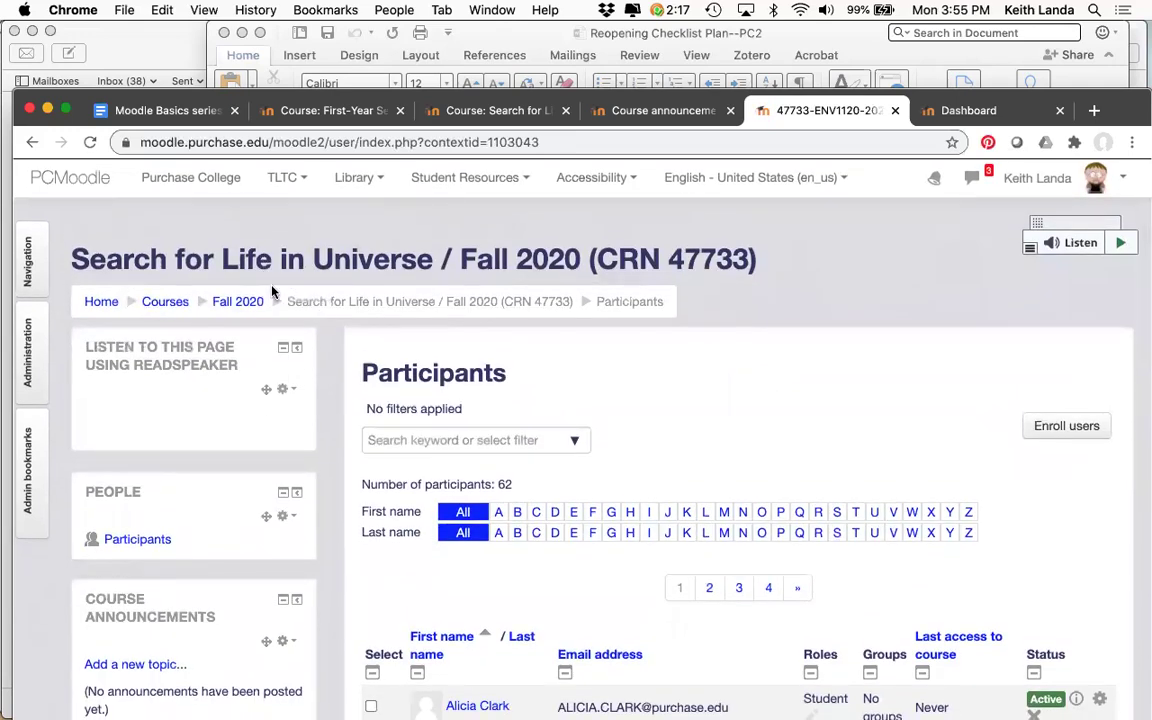
{"action": "left_click", "coordinate": [352, 302]}
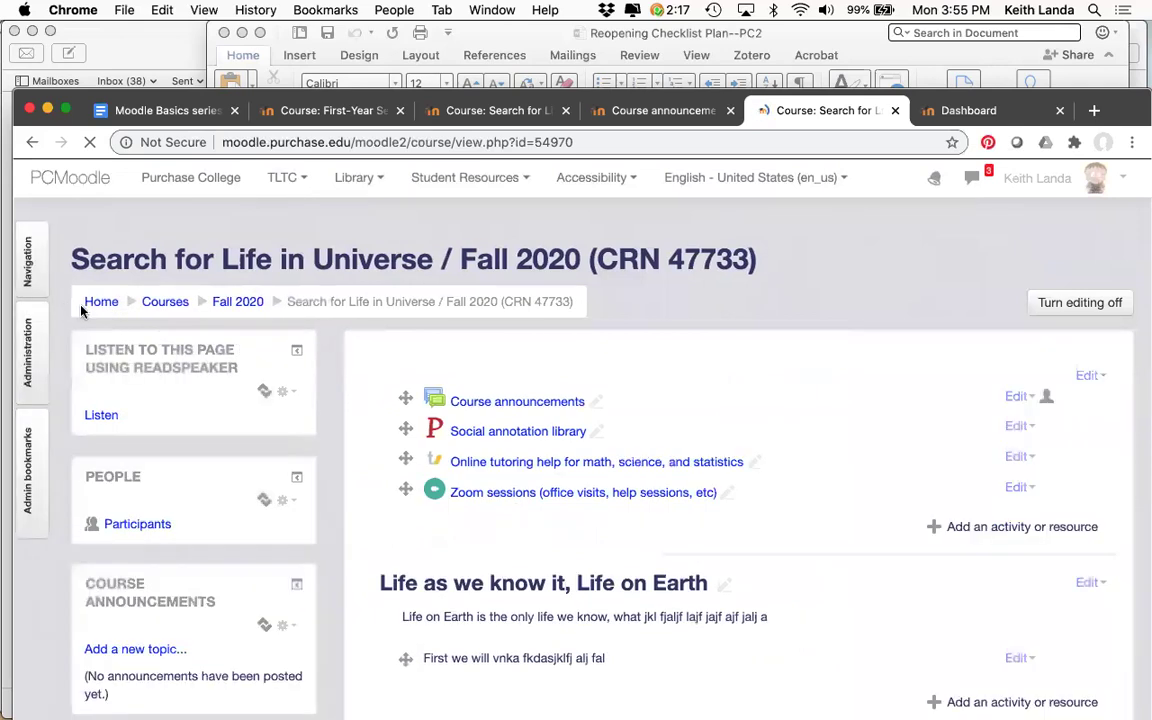
- Go to the site home page and open the instructor's Sandbox 5 course from the Sandboxes category
{"action": "left_click", "coordinate": [96, 301]}
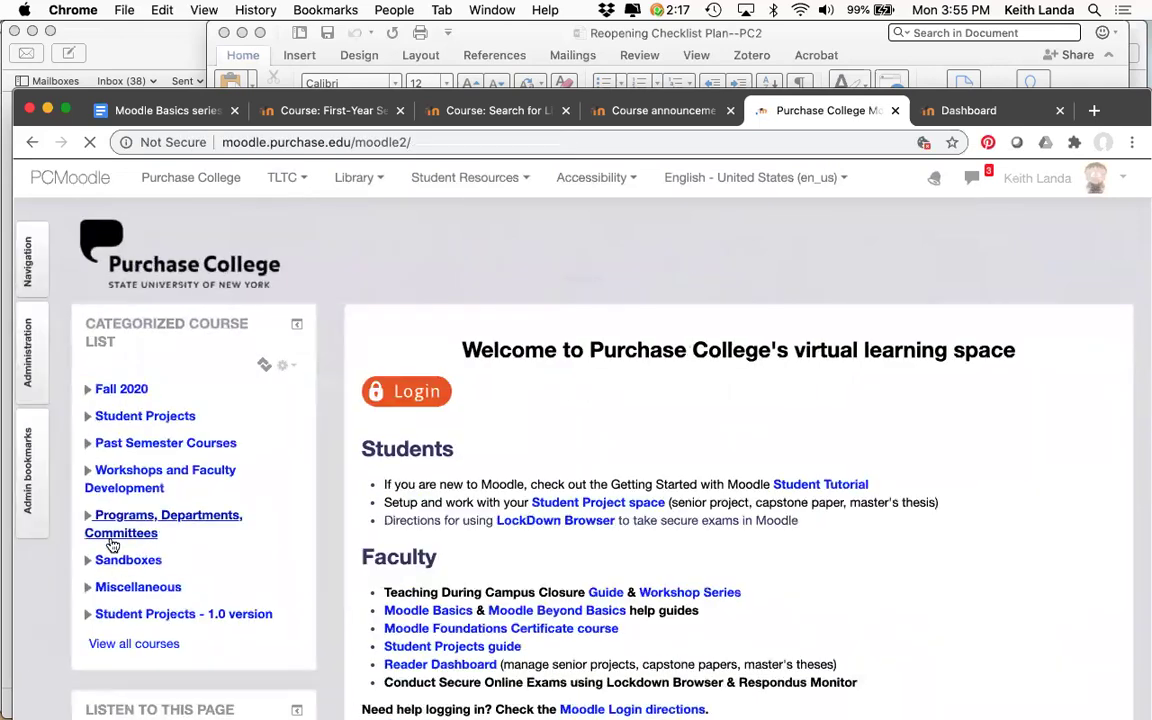
{"action": "left_click", "coordinate": [113, 543]}
{"action": "scroll", "coordinate": [200, 558], "scroll_direction": "down", "scroll_amount": 5}
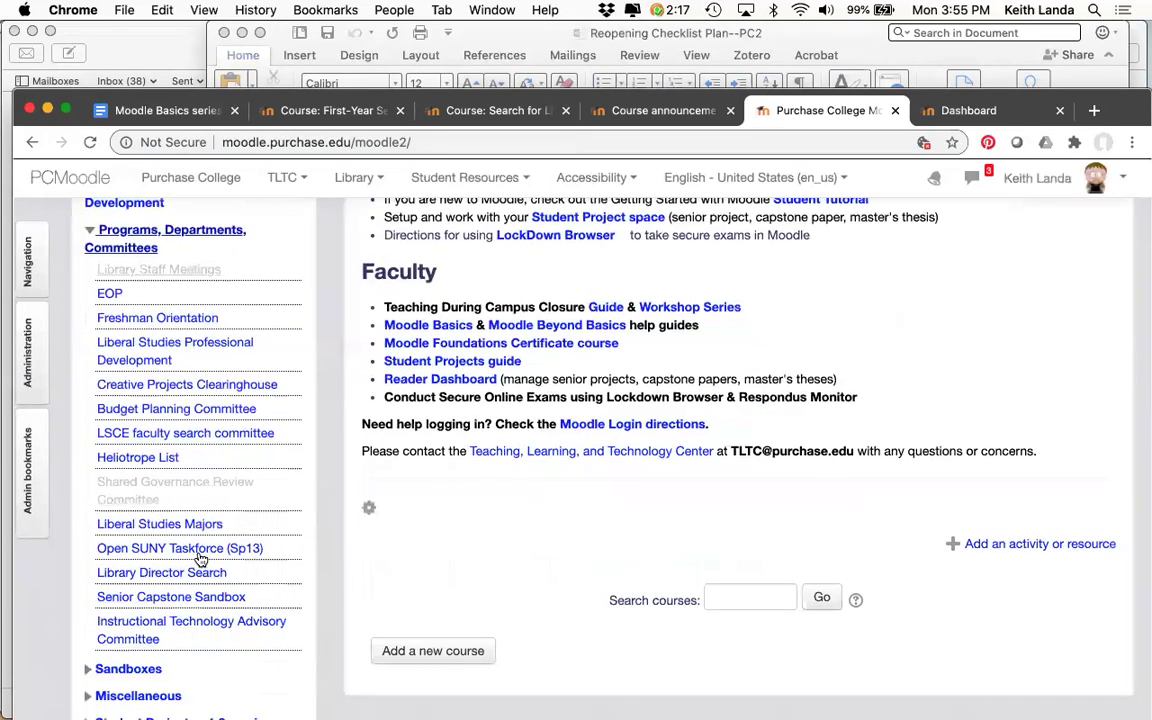
{"action": "scroll", "coordinate": [200, 560], "scroll_direction": "down", "scroll_amount": 1}
{"action": "left_click", "coordinate": [140, 609]}
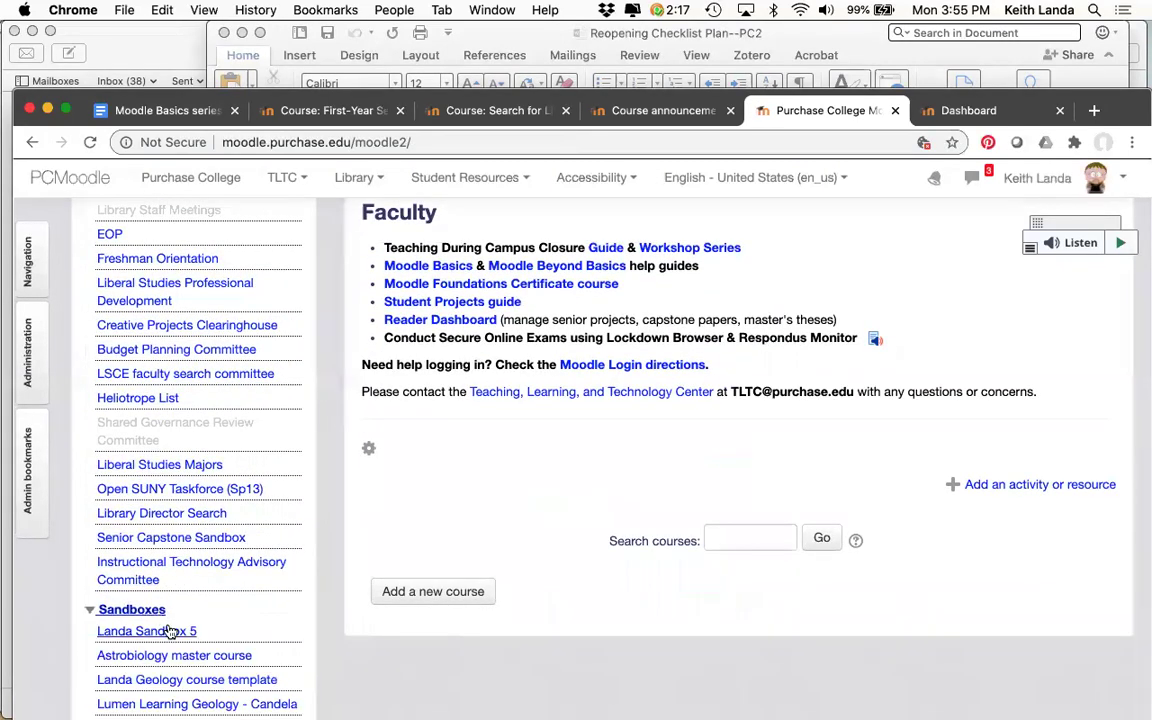
{"action": "left_click", "coordinate": [170, 631]}
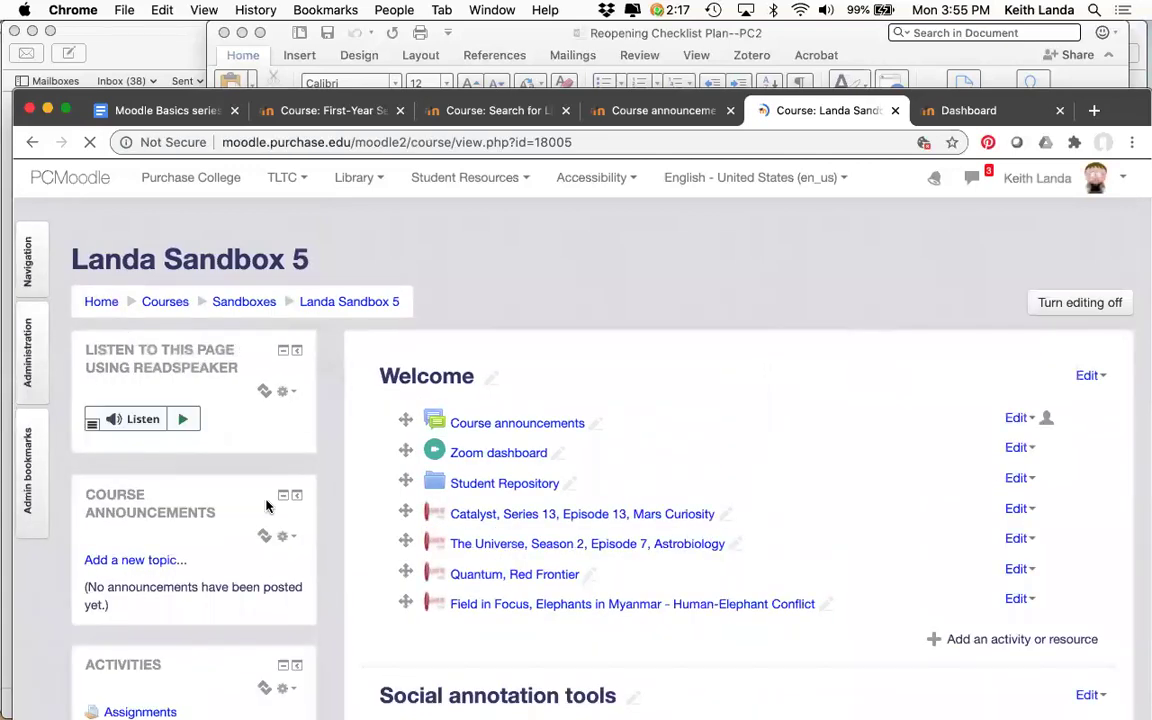
- Open the sandbox course's participants list and select the three sample students numbered 4, 2 and 3
{"action": "scroll", "coordinate": [267, 506], "scroll_direction": "down", "scroll_amount": 4}
{"action": "scroll", "coordinate": [267, 506], "scroll_direction": "down", "scroll_amount": 7}
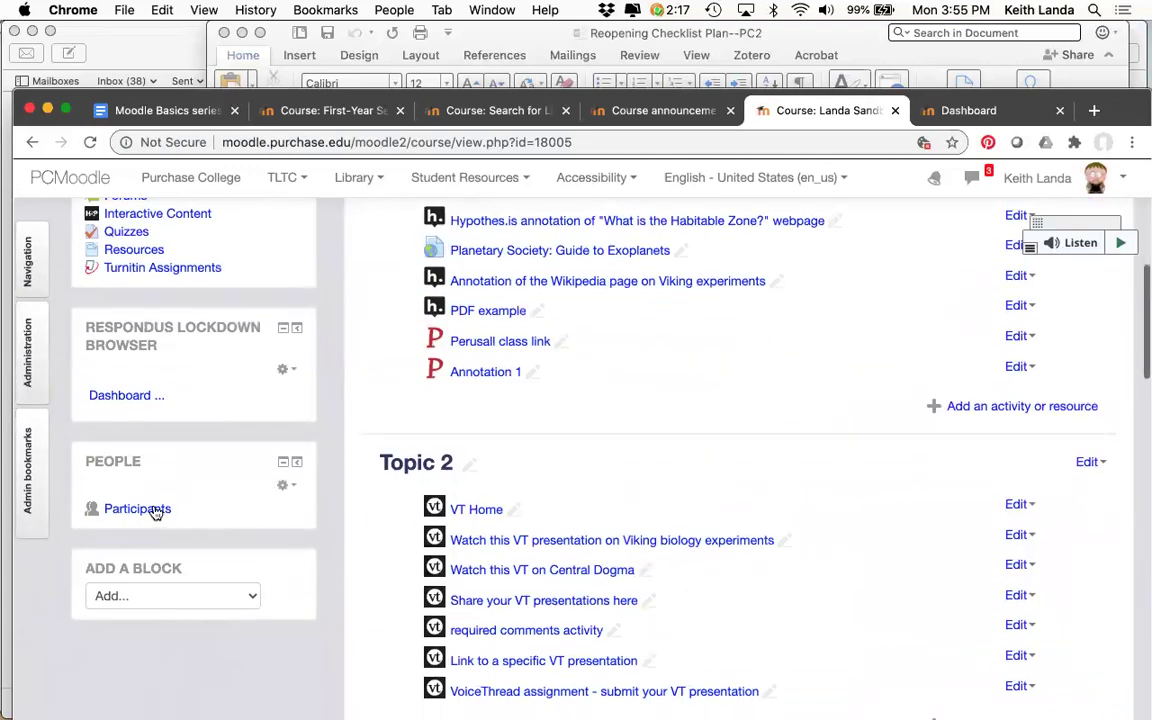
{"action": "left_click", "coordinate": [155, 510]}
{"action": "scroll", "coordinate": [487, 506], "scroll_direction": "down", "scroll_amount": 15}
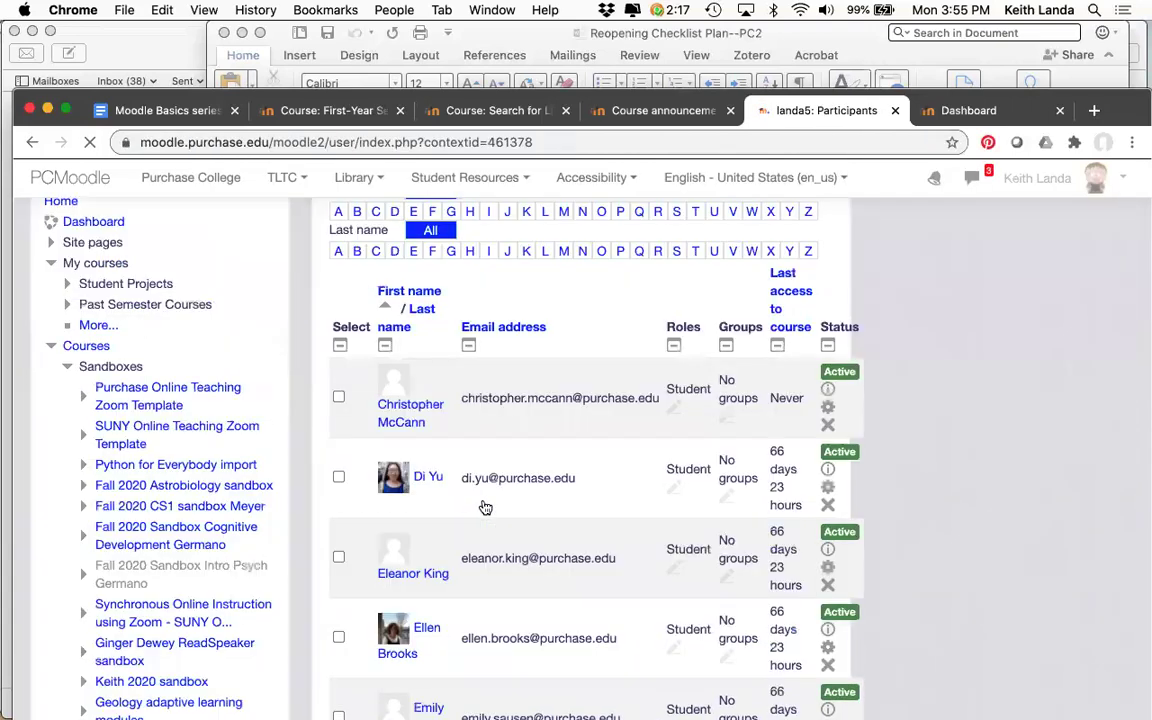
{"action": "scroll", "coordinate": [485, 508], "scroll_direction": "down", "scroll_amount": 10}
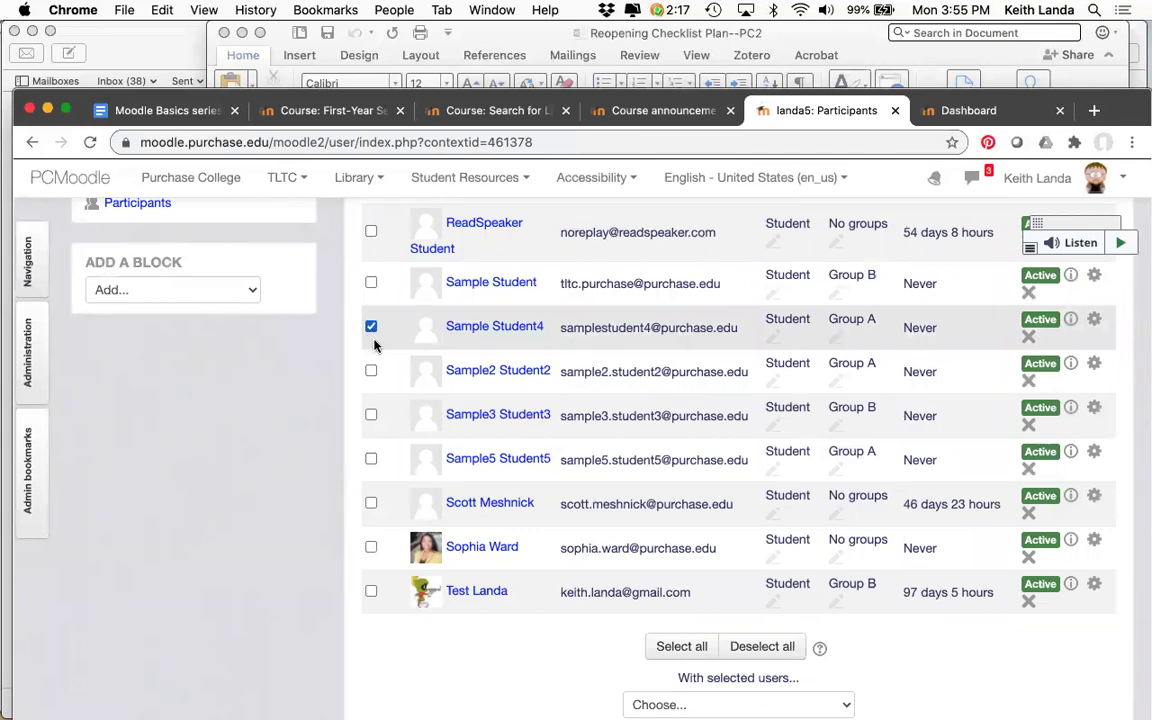
{"action": "left_click", "coordinate": [371, 371]}
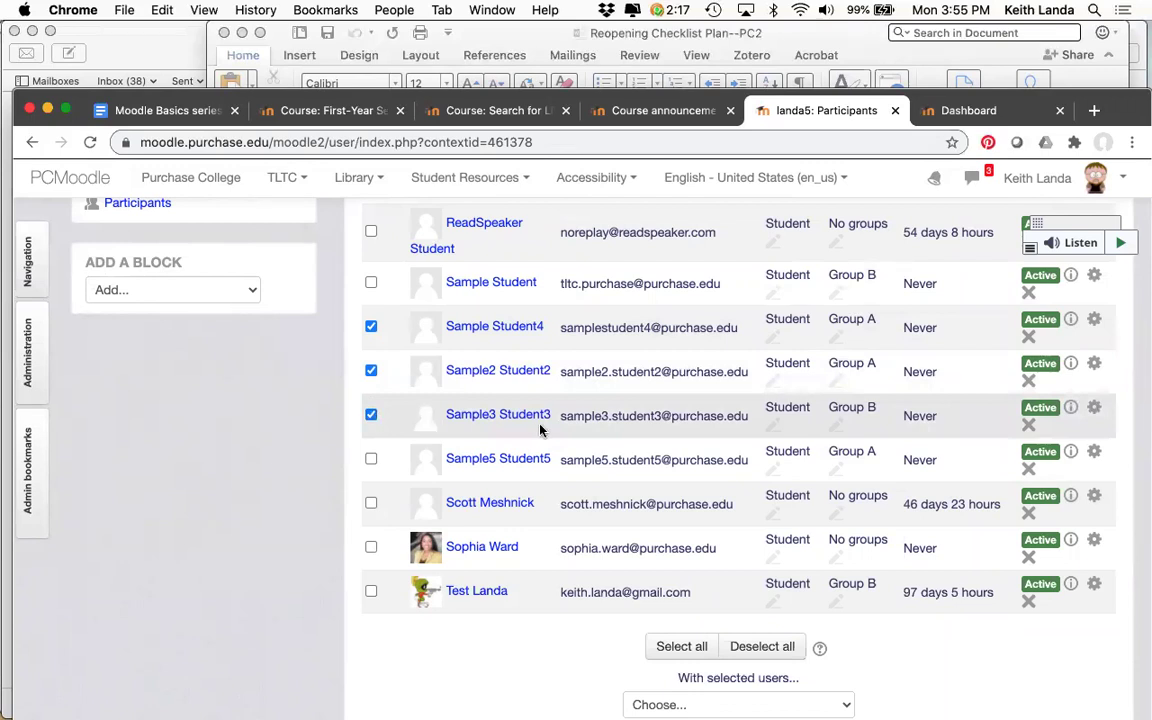
- Look through the participants list, its actions for selected users and the course administration options
{"action": "scroll", "coordinate": [540, 430], "scroll_direction": "down", "scroll_amount": 3}
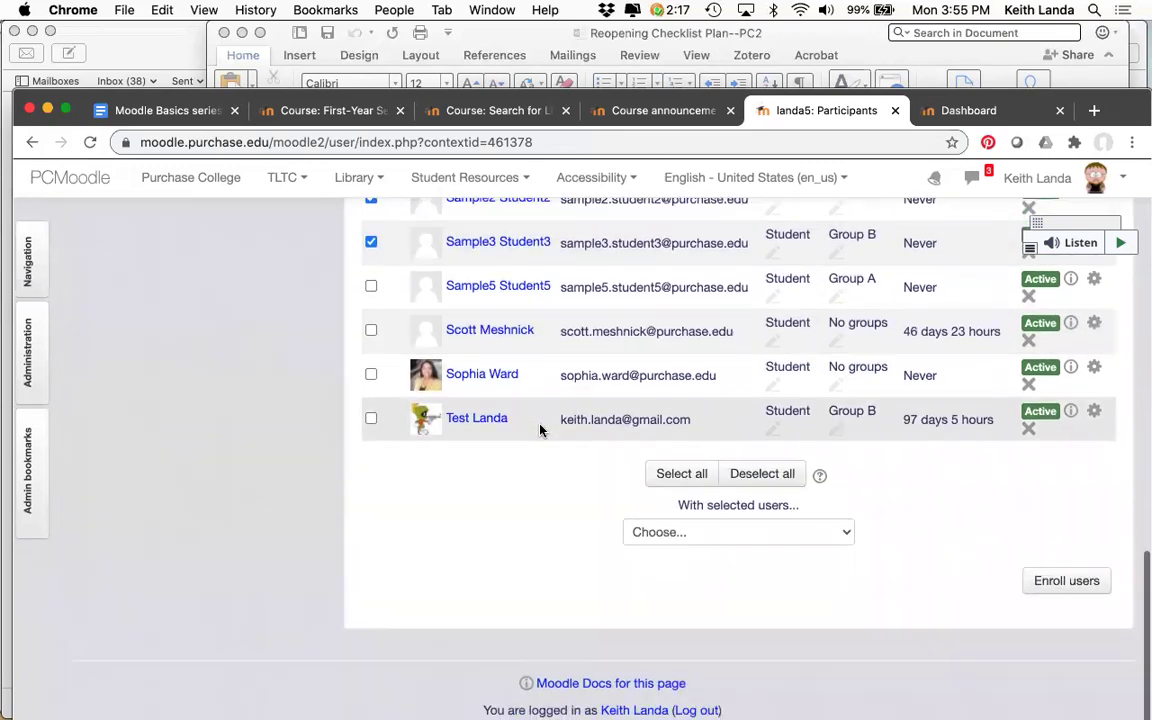
{"action": "scroll", "coordinate": [540, 430], "scroll_direction": "up", "scroll_amount": 6}
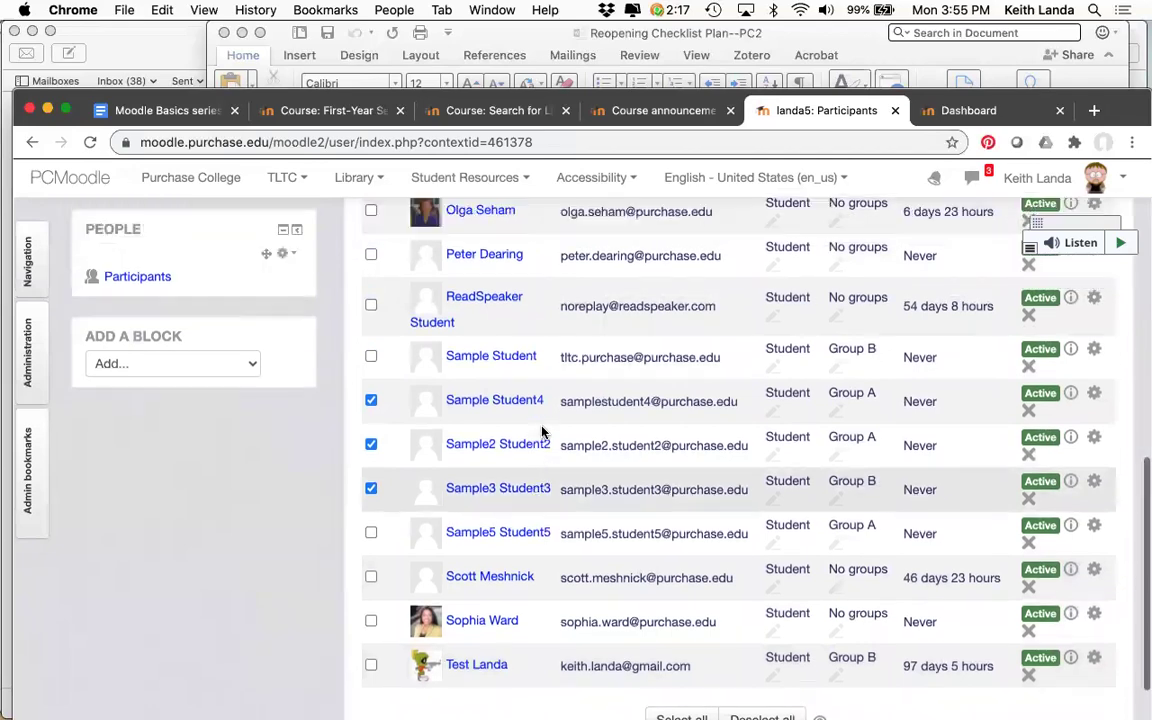
{"action": "scroll", "coordinate": [541, 432], "scroll_direction": "down", "scroll_amount": 8}
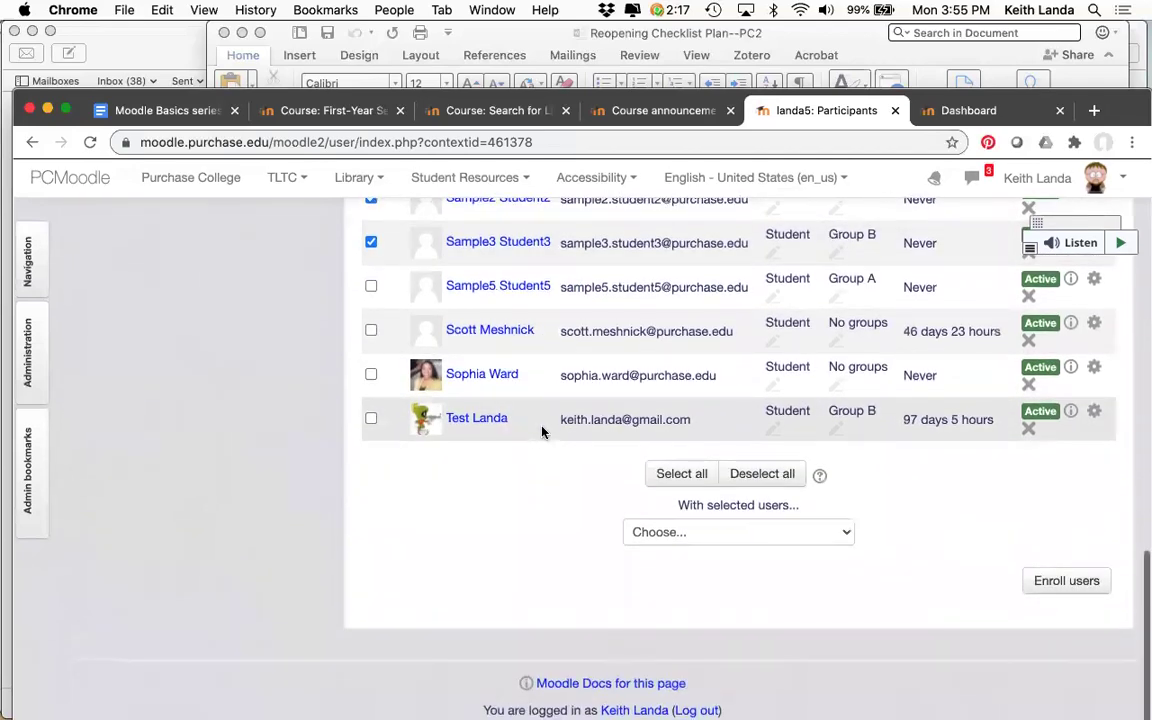
{"action": "scroll", "coordinate": [541, 432], "scroll_direction": "up", "scroll_amount": 10}
{"action": "scroll", "coordinate": [541, 432], "scroll_direction": "up", "scroll_amount": 10}
{"action": "scroll", "coordinate": [541, 432], "scroll_direction": "down", "scroll_amount": 14}
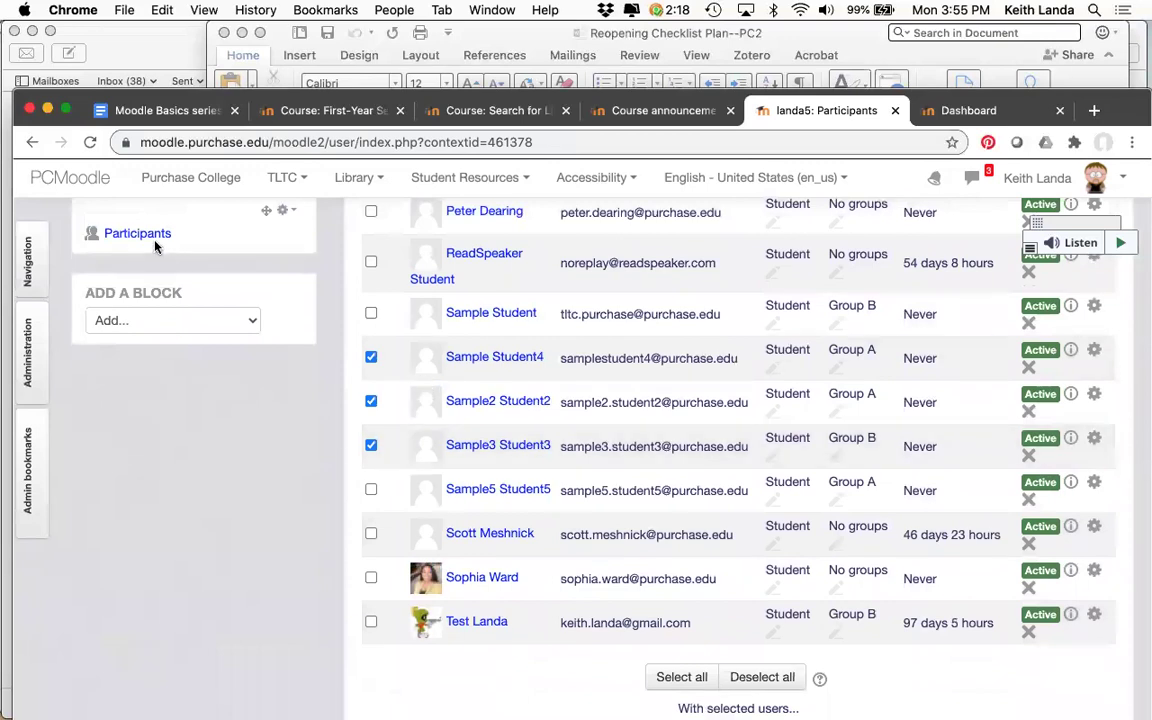
{"action": "left_click", "coordinate": [30, 355]}
{"action": "mouse_move", "coordinate": [33, 352]}
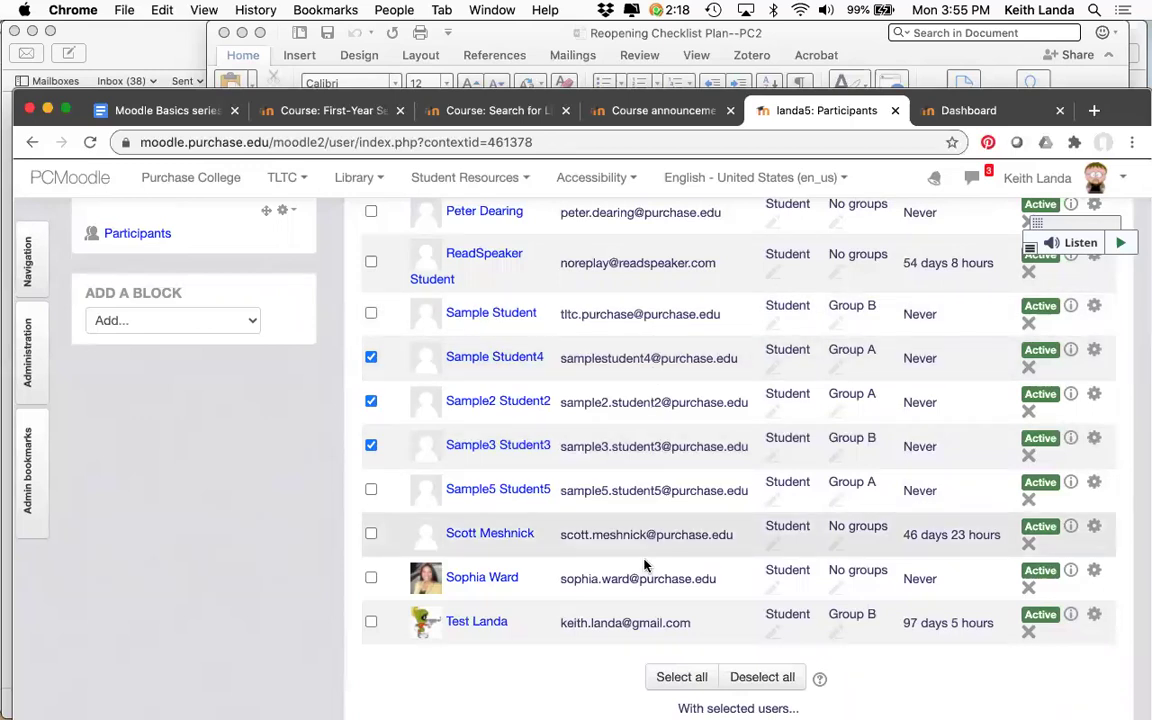
- Start a message to the three selected sample students
{"action": "scroll", "coordinate": [560, 640], "scroll_direction": "down", "scroll_amount": 2}
{"action": "scroll", "coordinate": [620, 604], "scroll_direction": "down", "scroll_amount": 3}
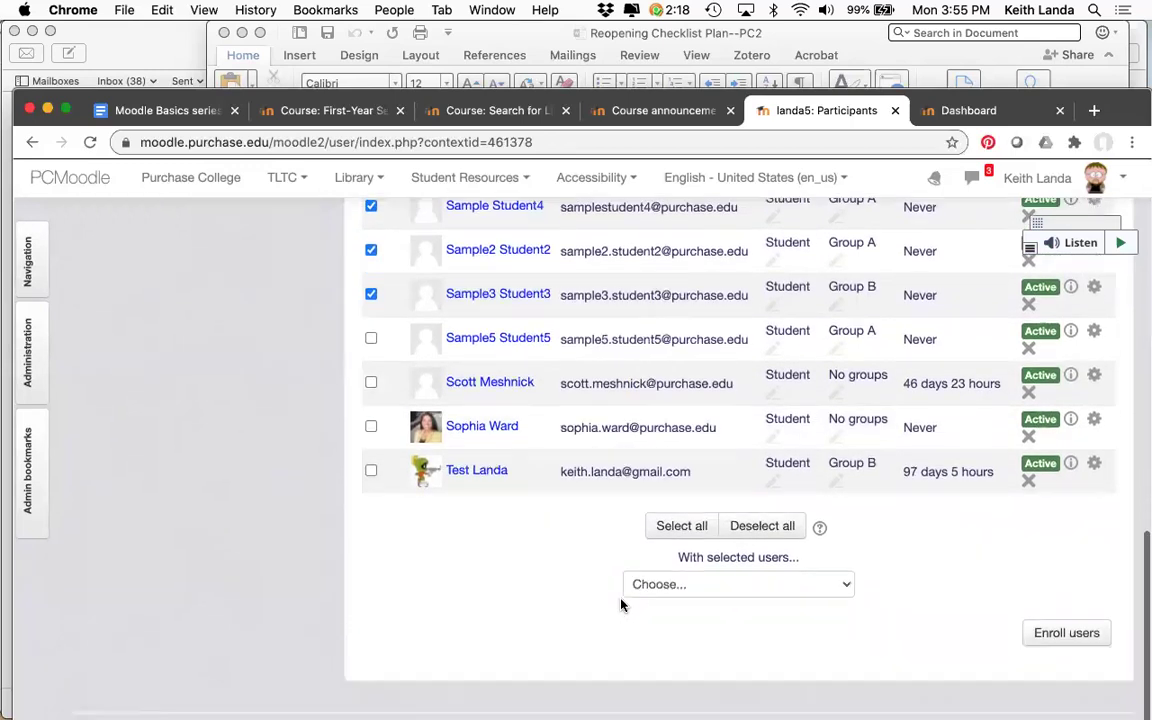
{"action": "left_click", "coordinate": [710, 533]}
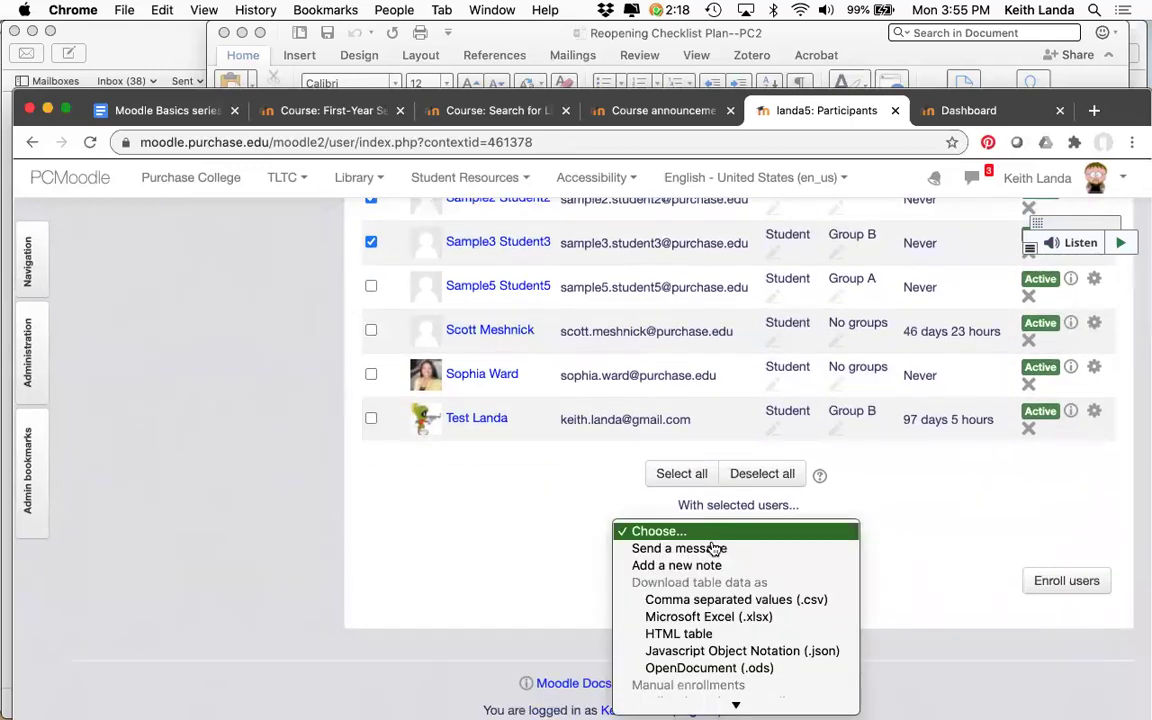
{"action": "left_click", "coordinate": [900, 555]}
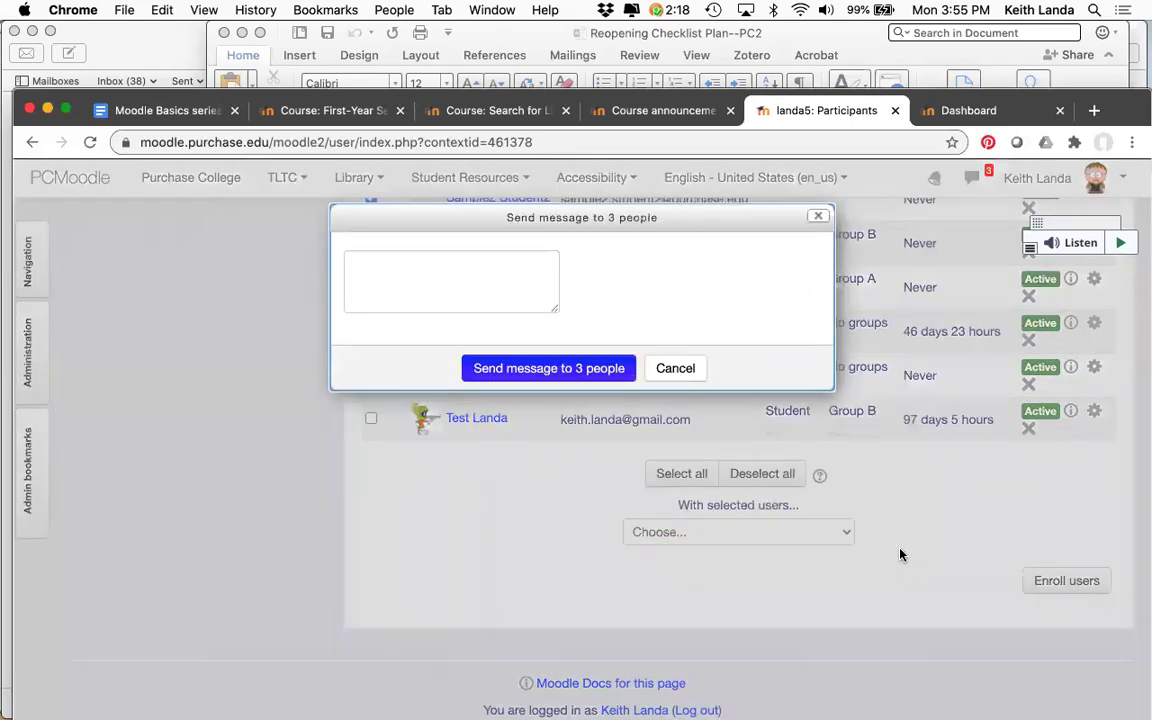
- Fill the message with the placeholder text "jf laj fklajklj alj aj flj alj falj fajjfalj lfajlkf jalj flaj jajalj la" and cancel it without sending
{"action": "left_click", "coordinate": [472, 259]}
{"action": "type", "text": "jf laj fklajklj al"}
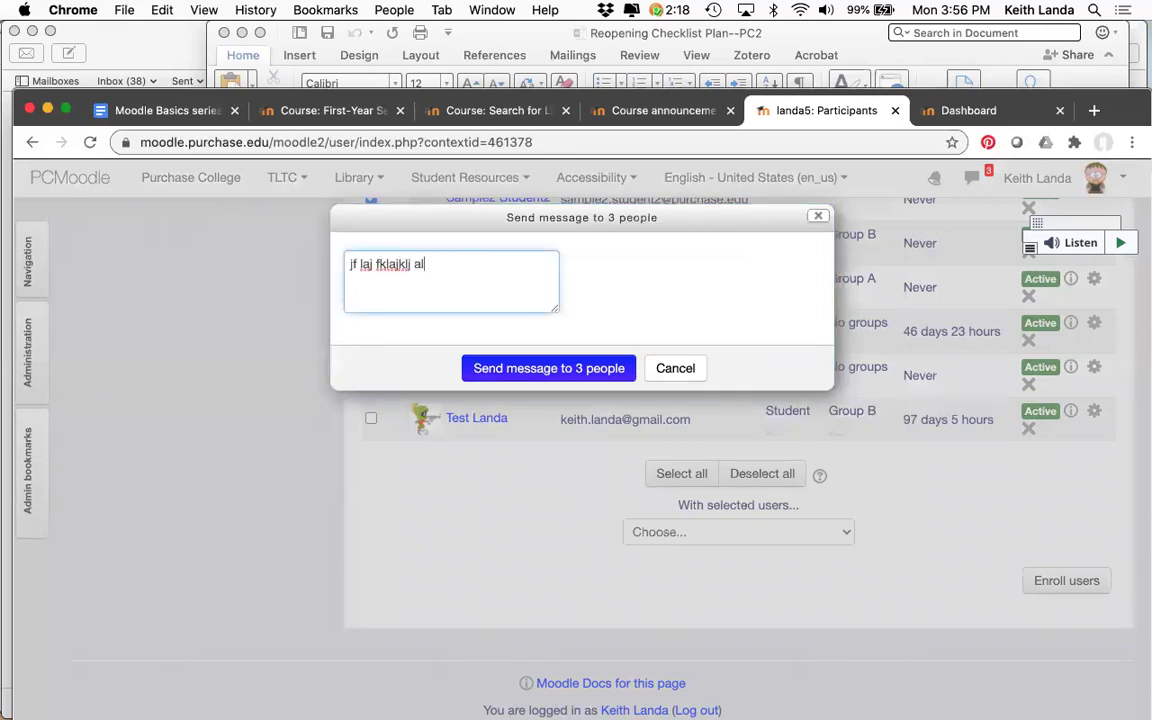
{"action": "type", "text": "j aj flj alj falj fajlfalj lfajlkf jalj fla"}
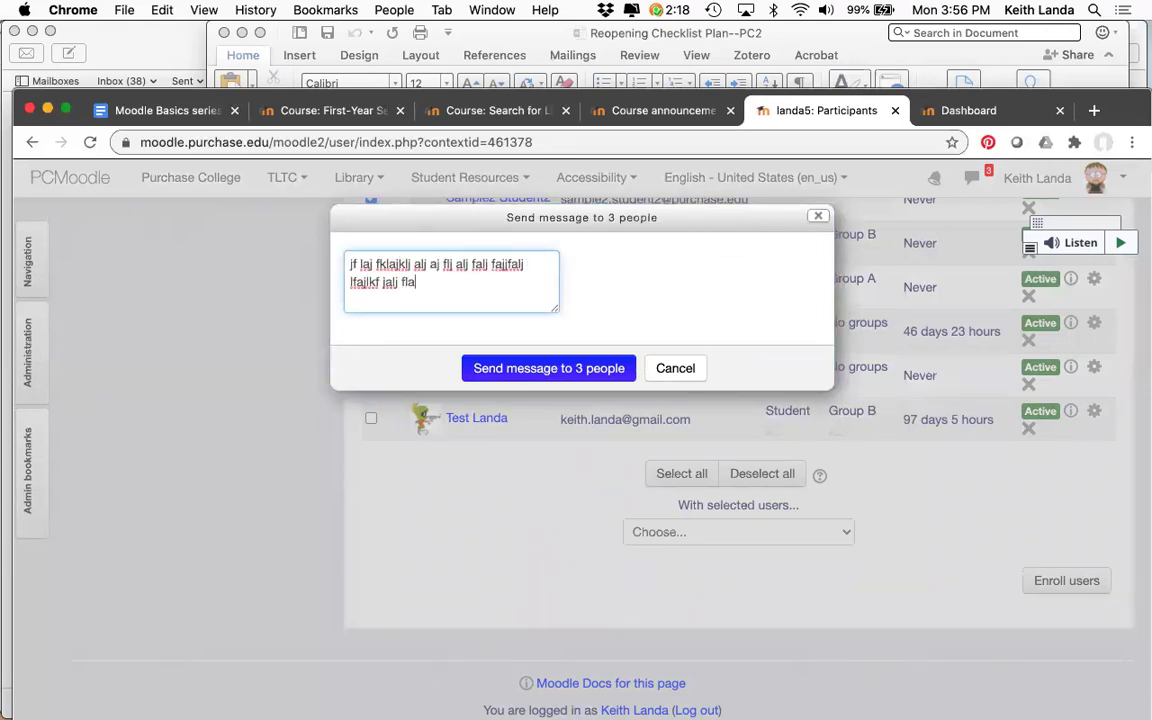
{"action": "type", "text": "j jajalj la"}
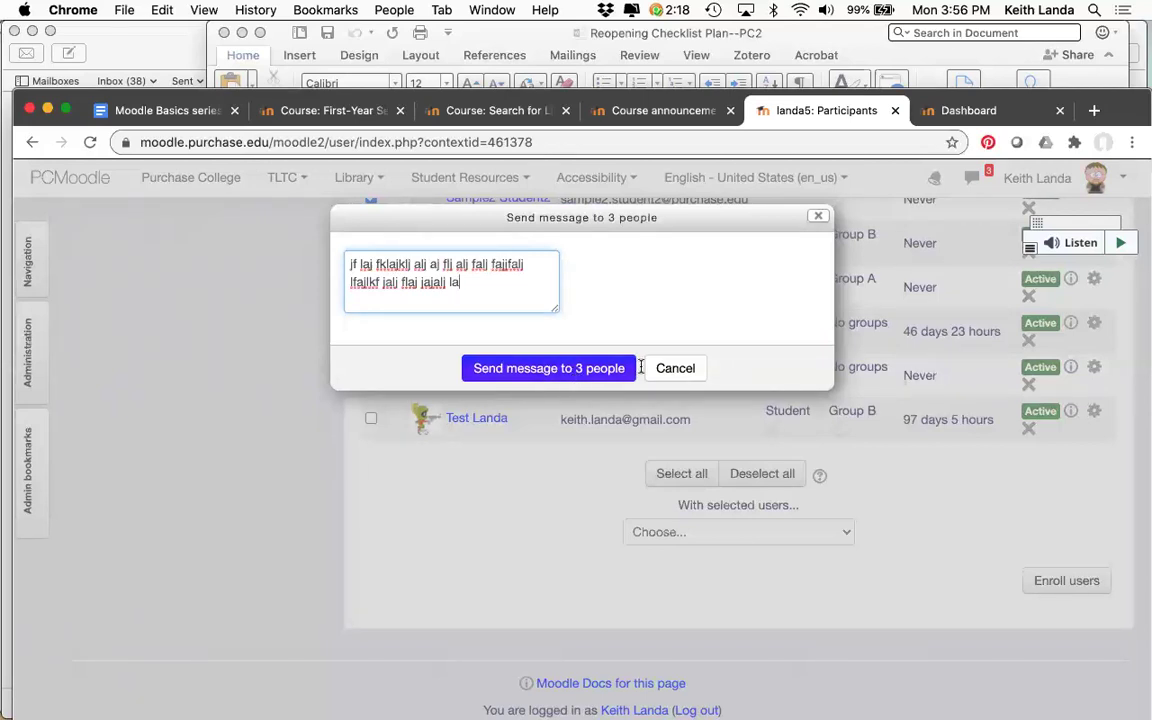
{"action": "left_click", "coordinate": [677, 369]}
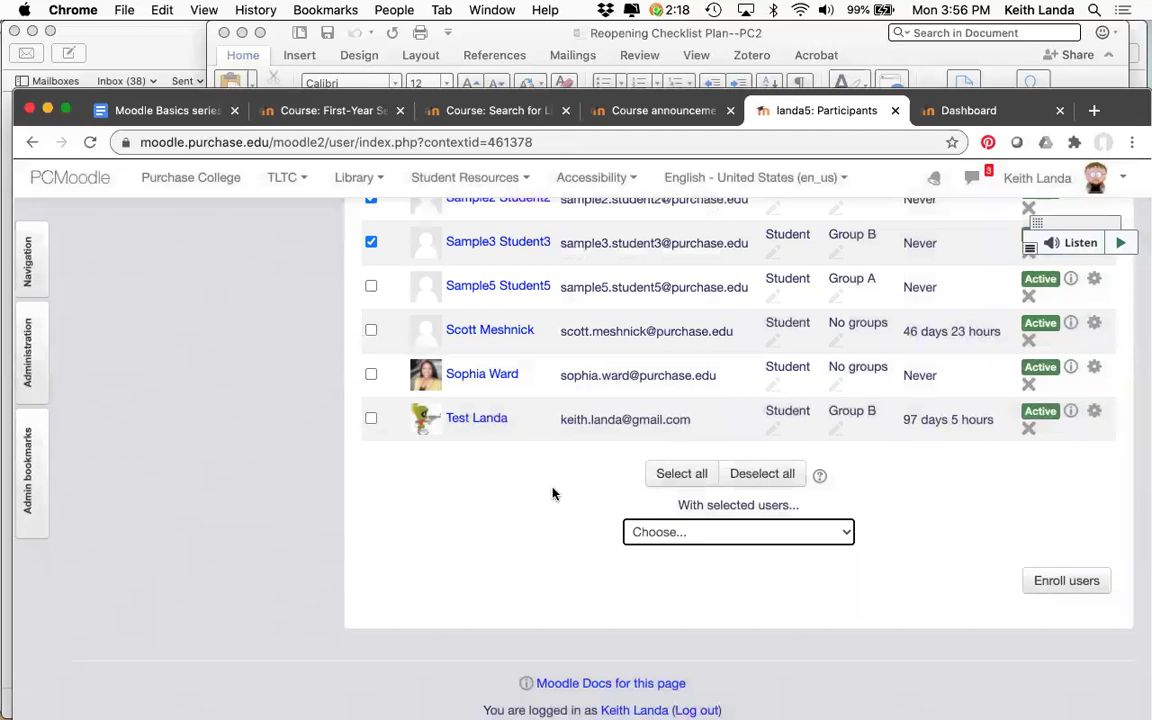
{"action": "scroll", "coordinate": [553, 493], "scroll_direction": "up", "scroll_amount": 10}
{"action": "scroll", "coordinate": [553, 493], "scroll_direction": "up", "scroll_amount": 1}
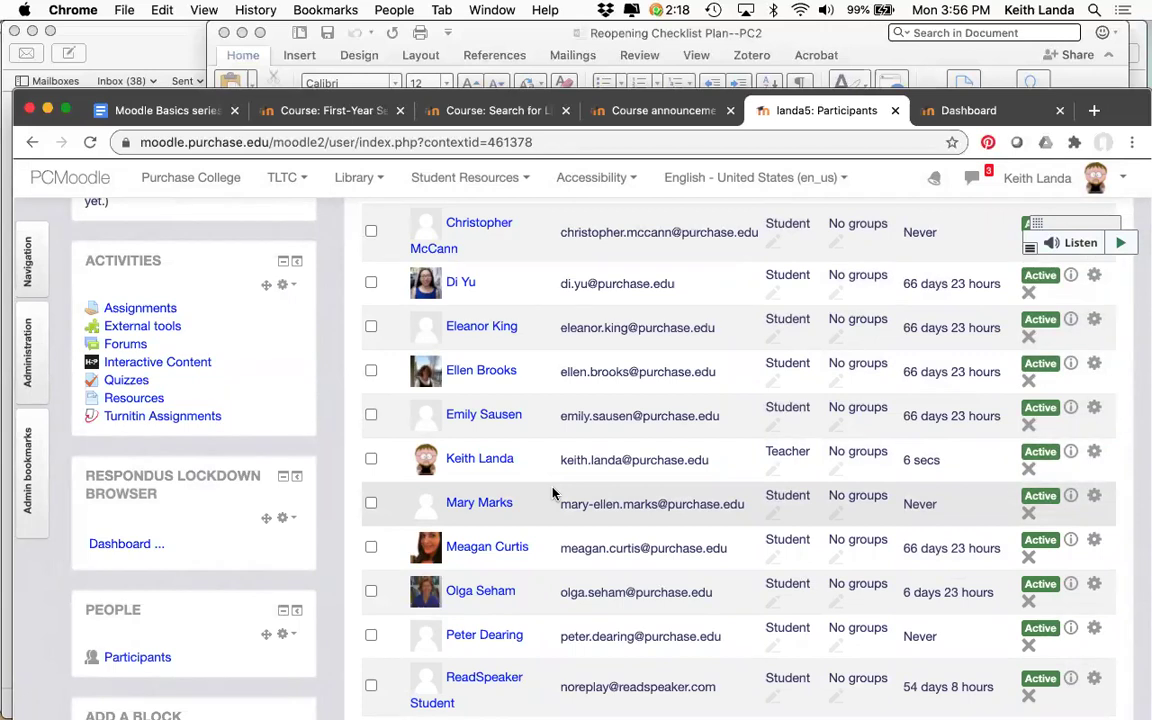
- Return to the sandbox course's main page and switch to the Moodle Basics series outline in Google Docs
{"action": "scroll", "coordinate": [552, 492], "scroll_direction": "up", "scroll_amount": 5}
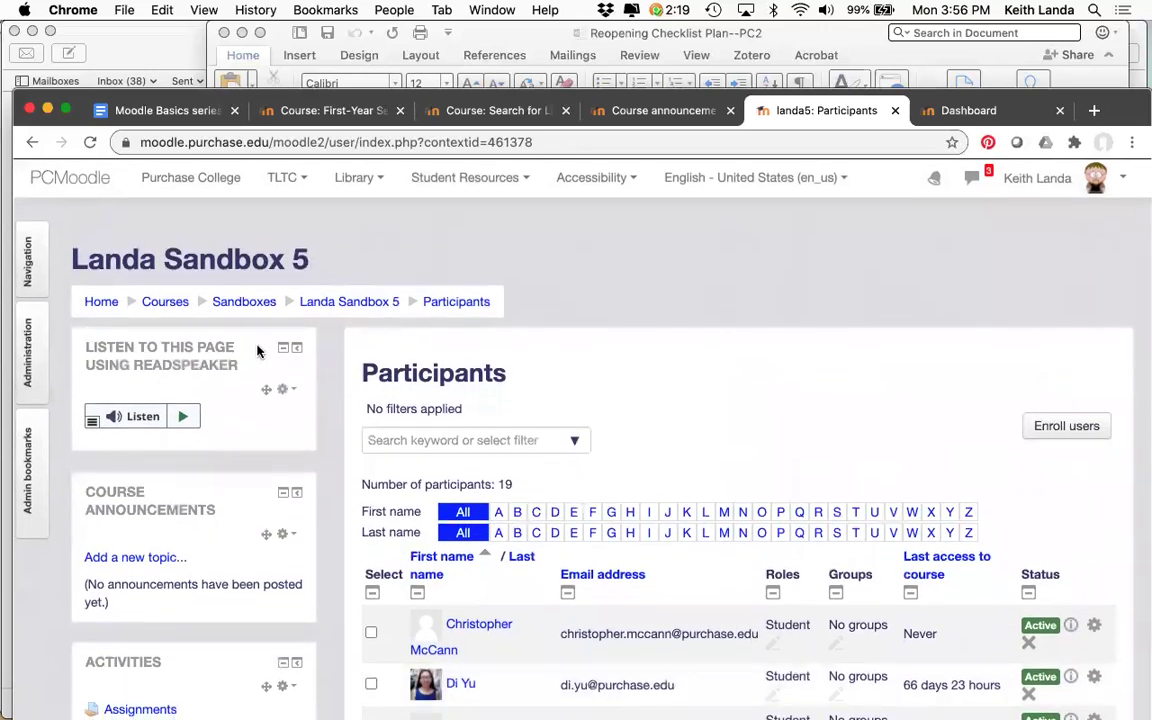
{"action": "left_click", "coordinate": [332, 304]}
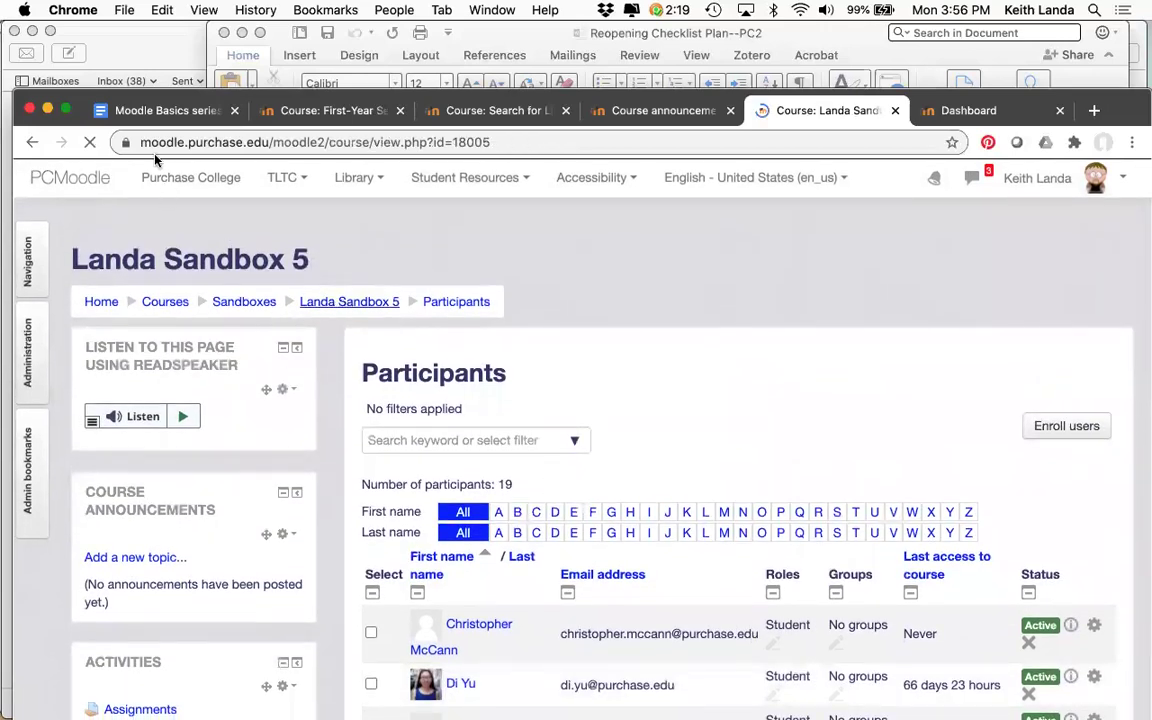
{"action": "left_click", "coordinate": [163, 112]}
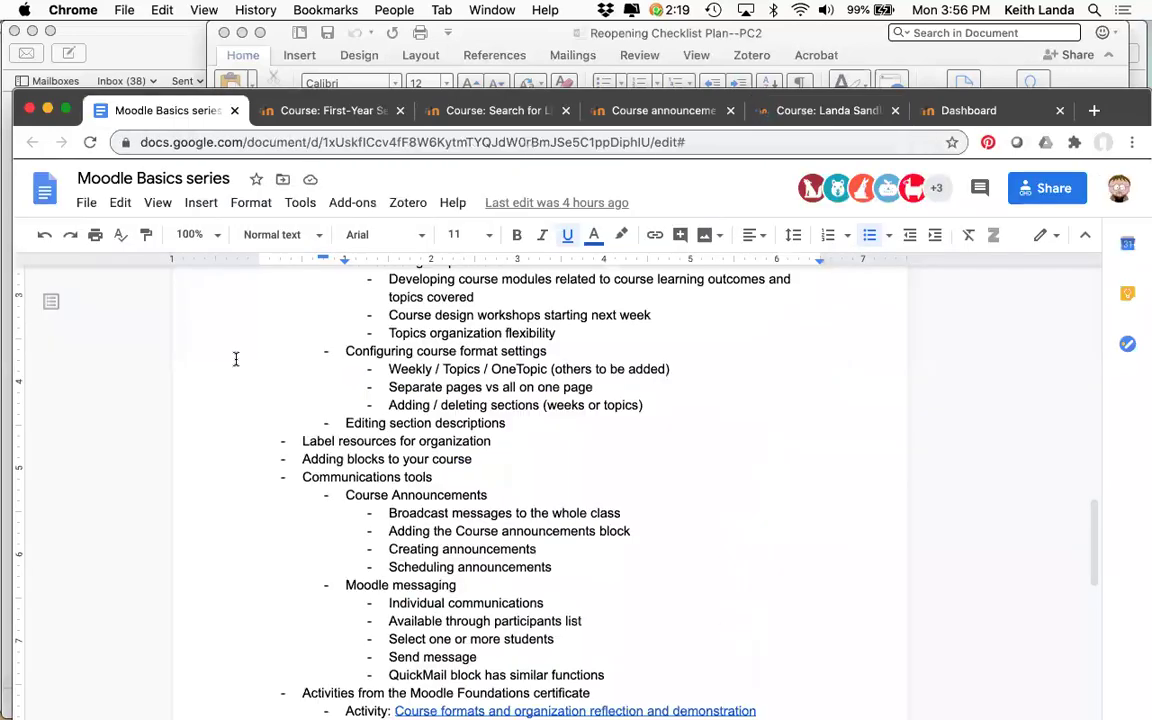
- Review the Moodle Basics outline from the session introduction through the front page, course formats, communications tools and Moodle Foundations certificate activities
{"action": "scroll", "coordinate": [255, 416], "scroll_direction": "up", "scroll_amount": 5}
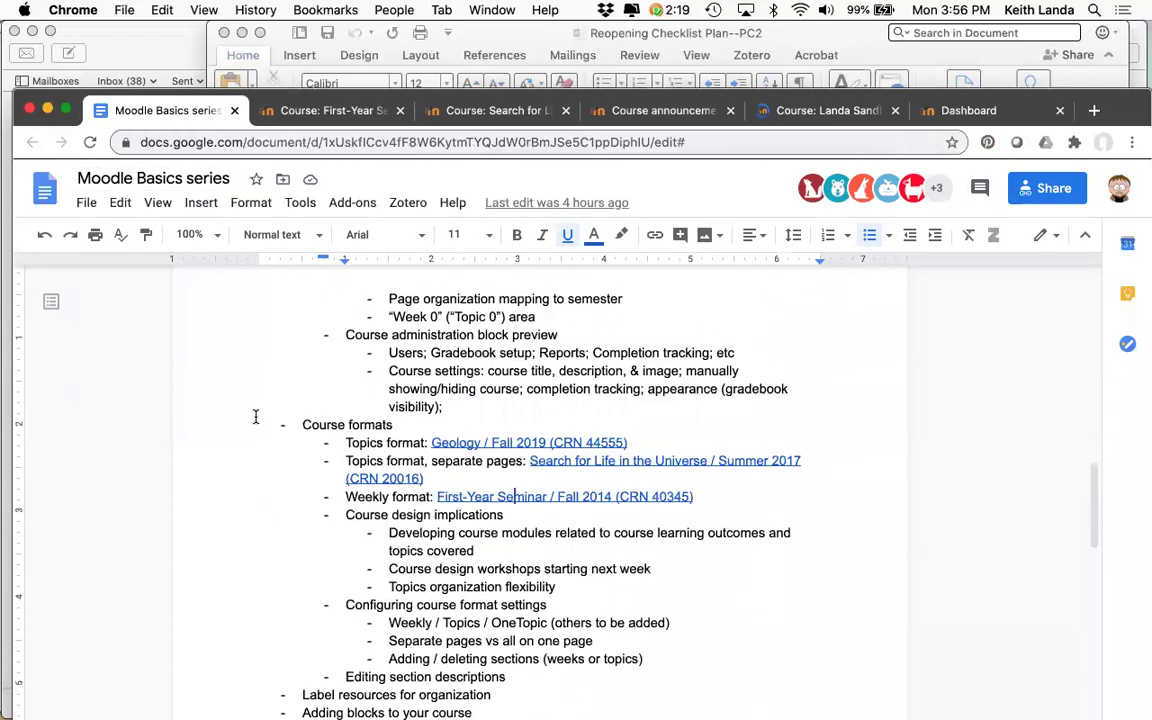
{"action": "scroll", "coordinate": [255, 416], "scroll_direction": "up", "scroll_amount": 10}
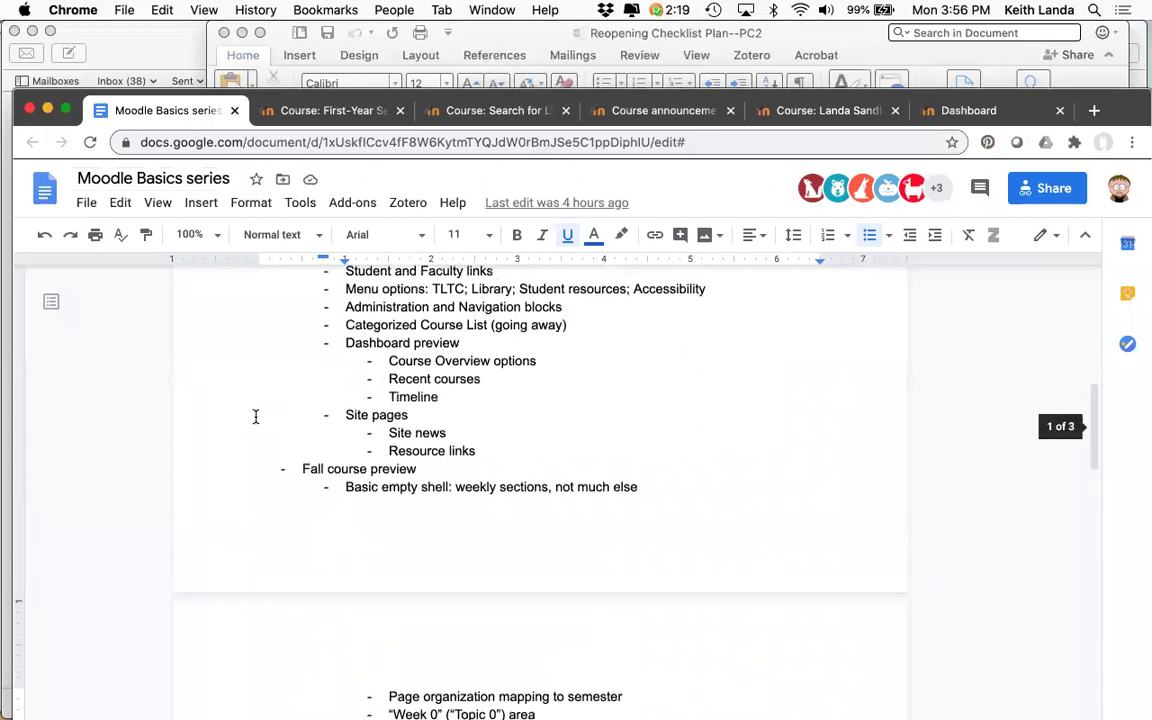
{"action": "scroll", "coordinate": [255, 416], "scroll_direction": "up", "scroll_amount": 5}
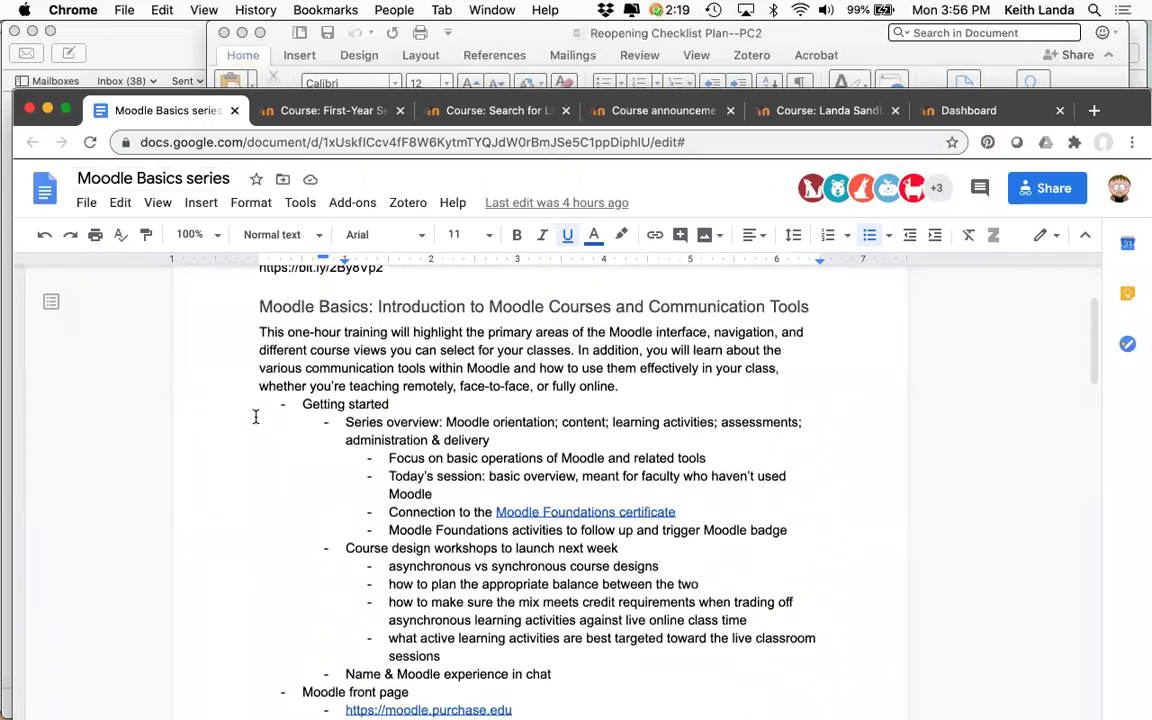
{"action": "scroll", "coordinate": [255, 416], "scroll_direction": "down", "scroll_amount": 2}
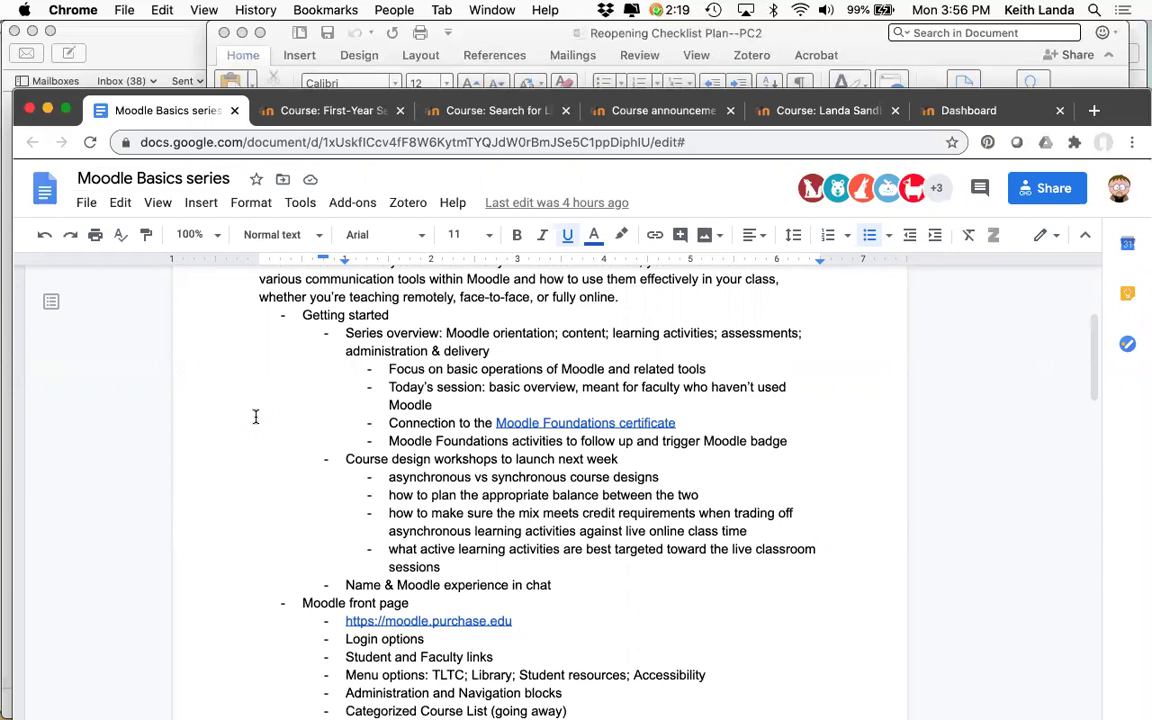
{"action": "scroll", "coordinate": [255, 416], "scroll_direction": "down", "scroll_amount": 5}
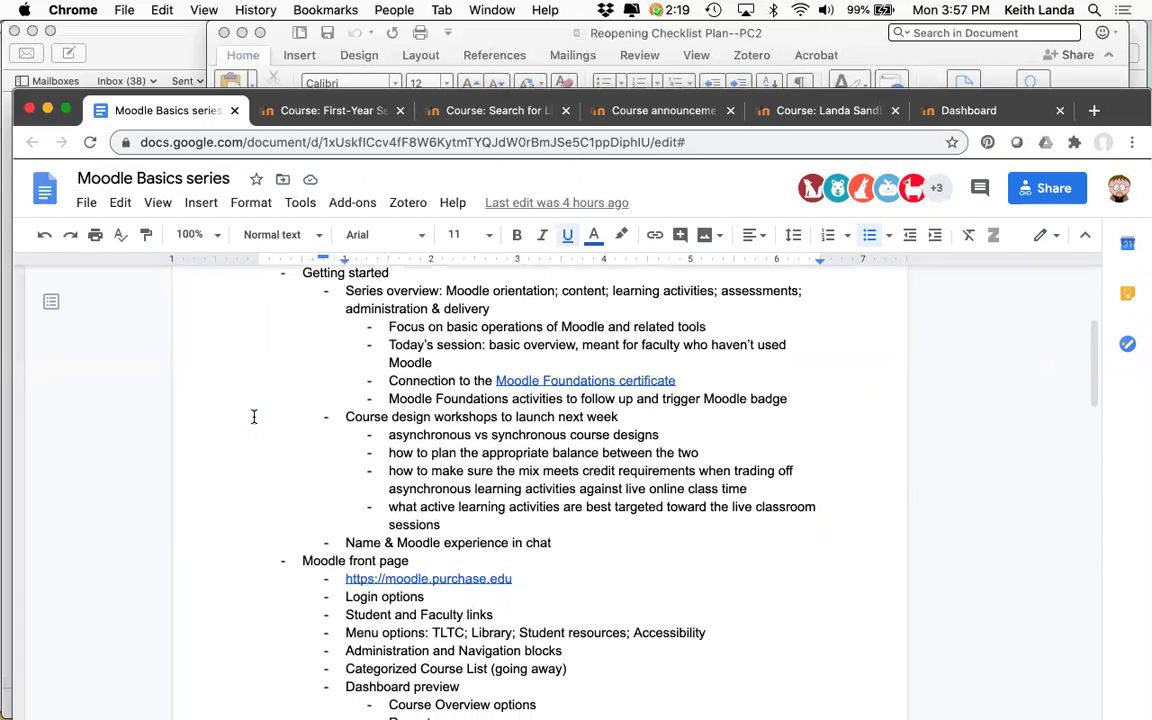
{"action": "scroll", "coordinate": [254, 416], "scroll_direction": "up", "scroll_amount": 1}
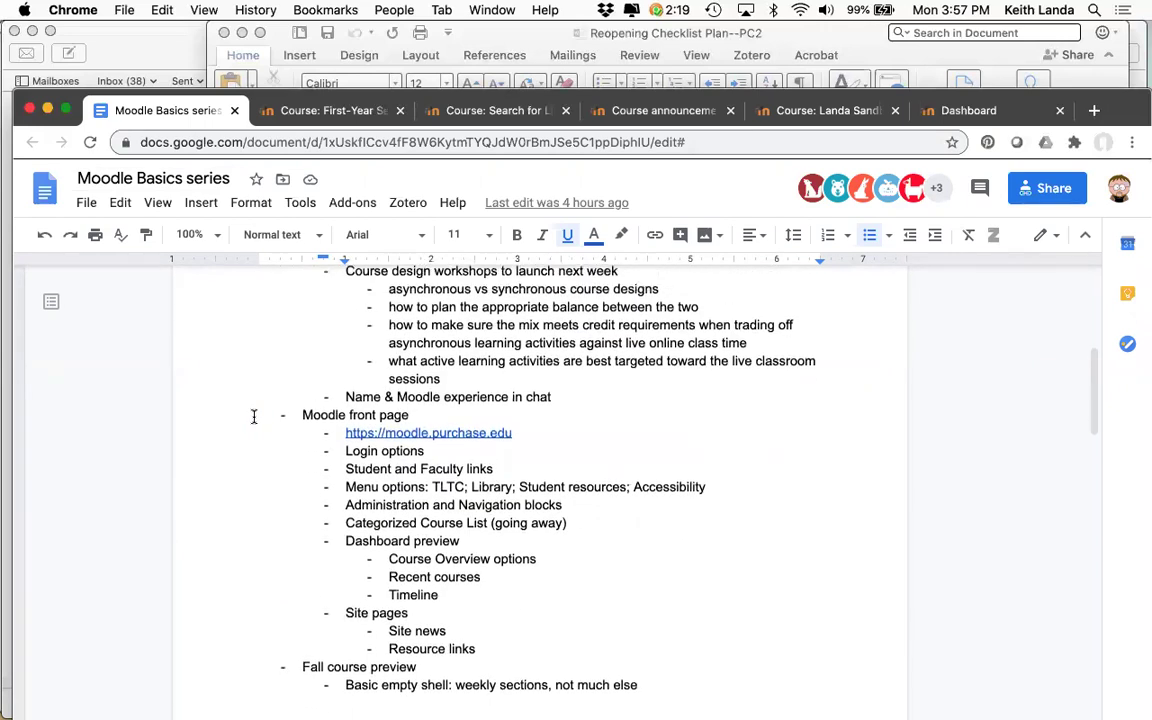
{"action": "scroll", "coordinate": [254, 416], "scroll_direction": "down", "scroll_amount": 1}
{"action": "scroll", "coordinate": [254, 416], "scroll_direction": "down", "scroll_amount": 1}
{"action": "scroll", "coordinate": [254, 416], "scroll_direction": "down", "scroll_amount": 3}
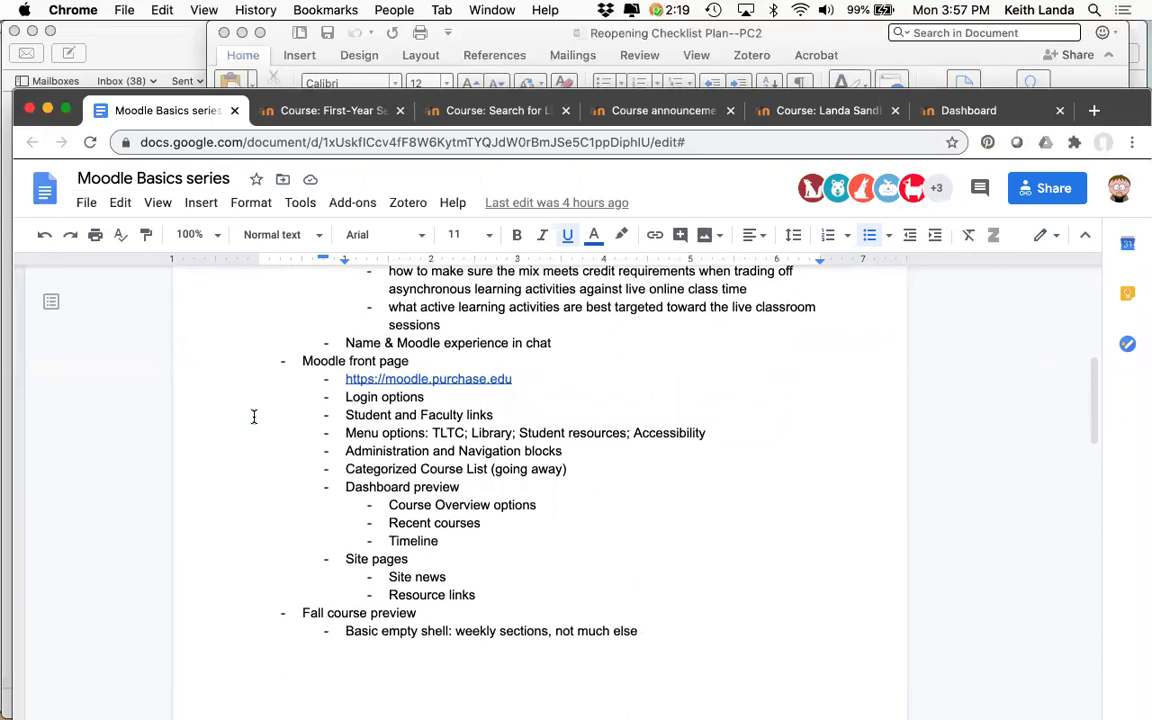
{"action": "scroll", "coordinate": [254, 416], "scroll_direction": "down", "scroll_amount": 2}
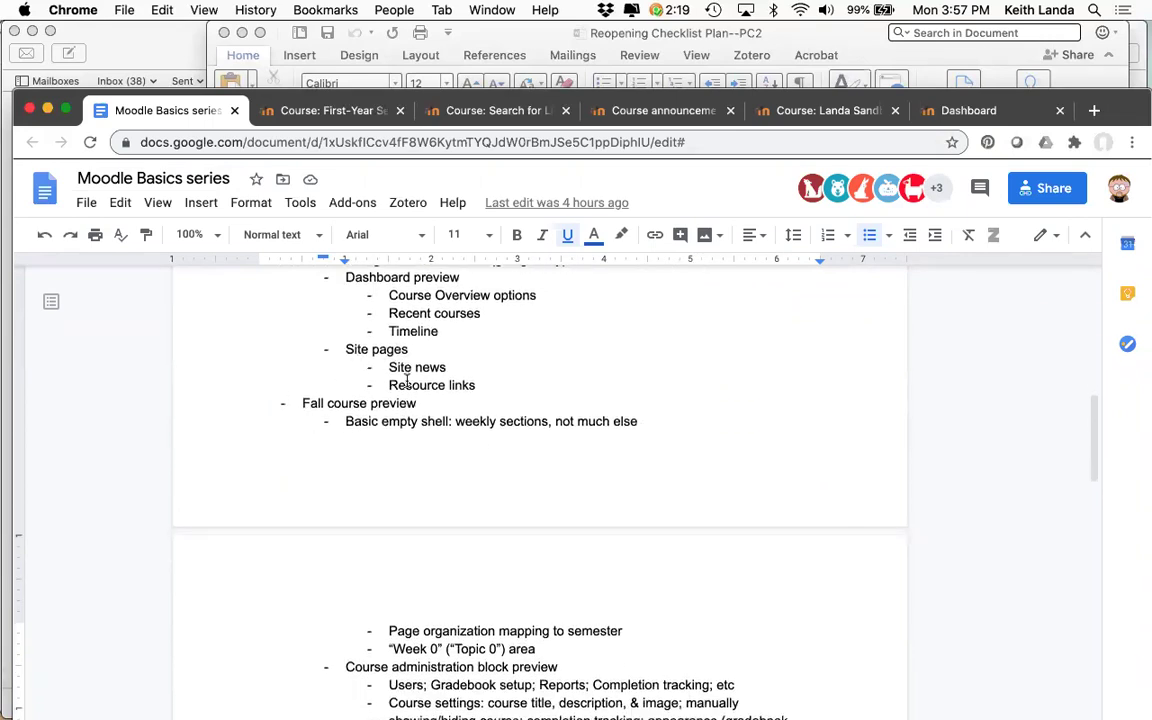
{"action": "scroll", "coordinate": [467, 488], "scroll_direction": "down", "scroll_amount": 5}
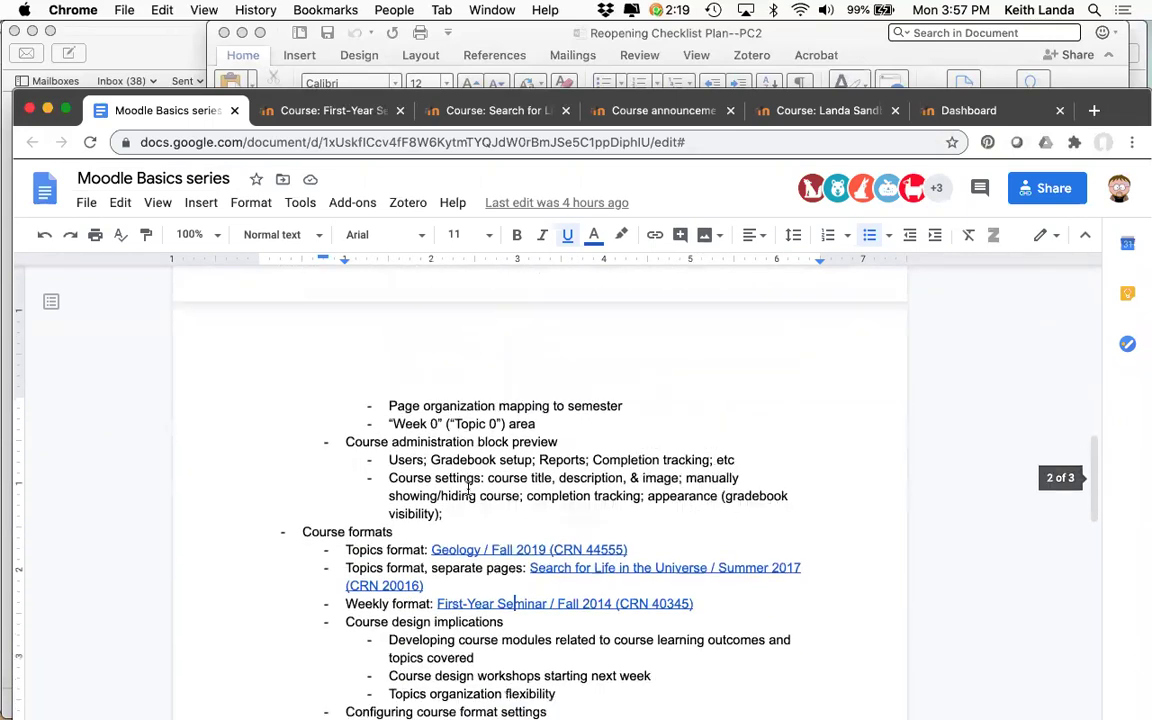
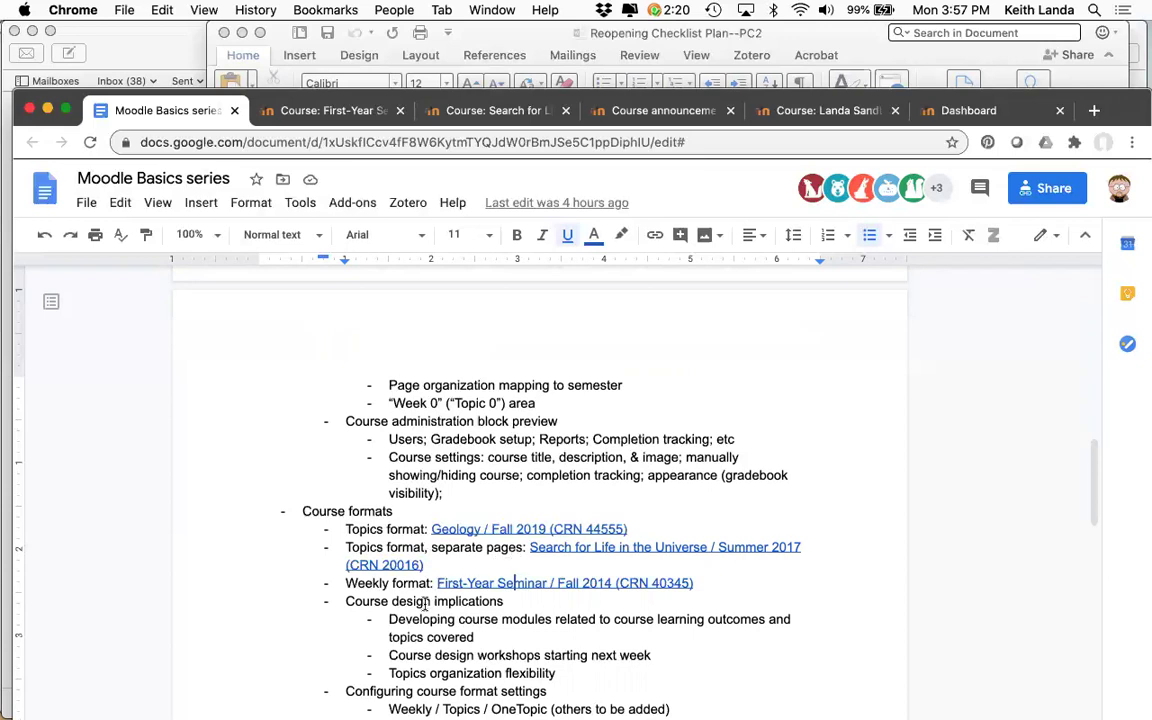
{"action": "scroll", "coordinate": [406, 610], "scroll_direction": "down", "scroll_amount": 3}
{"action": "scroll", "coordinate": [406, 609], "scroll_direction": "down", "scroll_amount": 5}
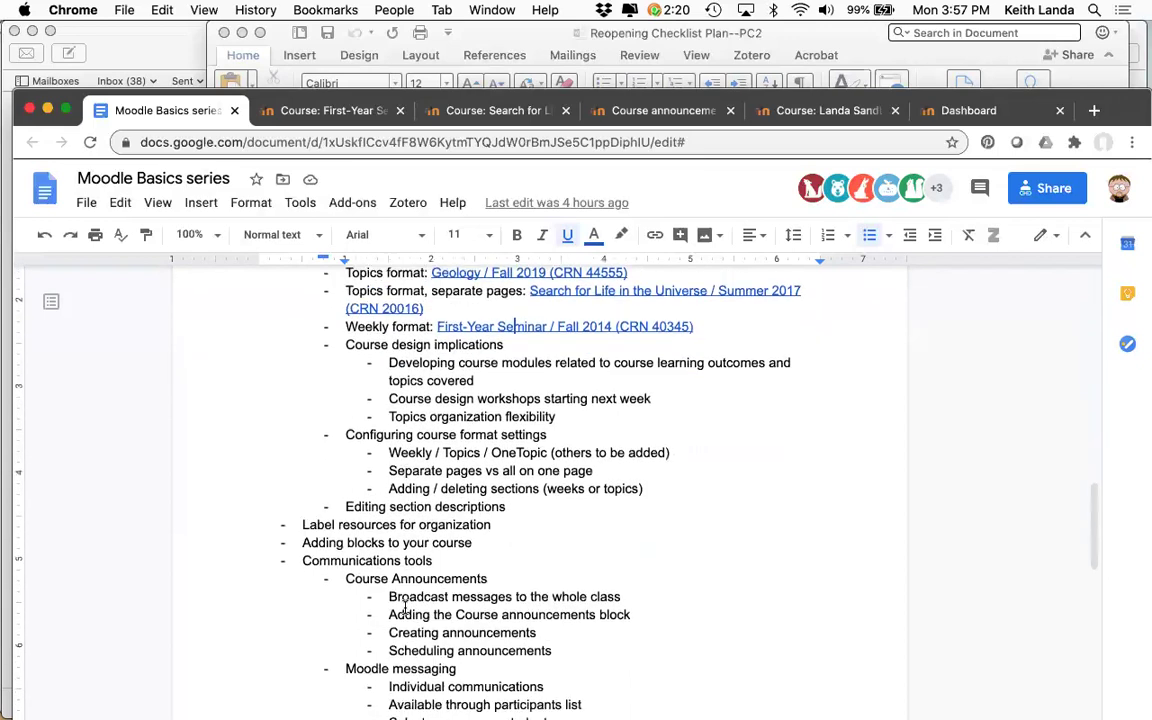
{"action": "scroll", "coordinate": [405, 606], "scroll_direction": "down", "scroll_amount": 3}
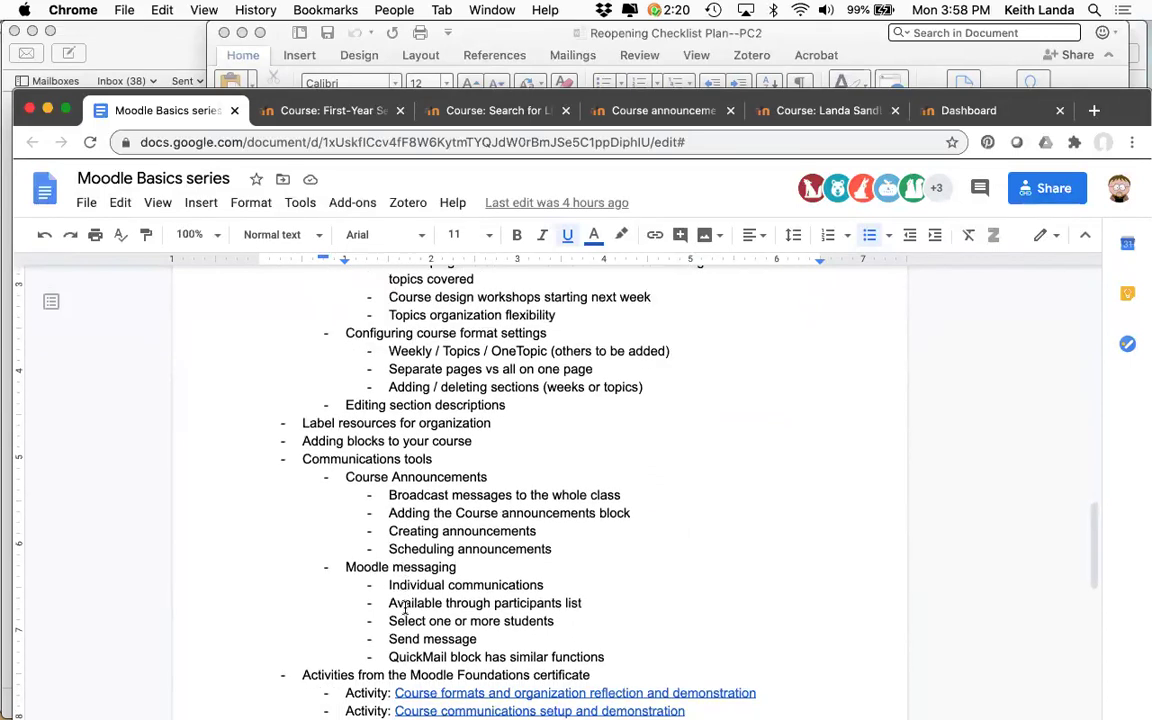